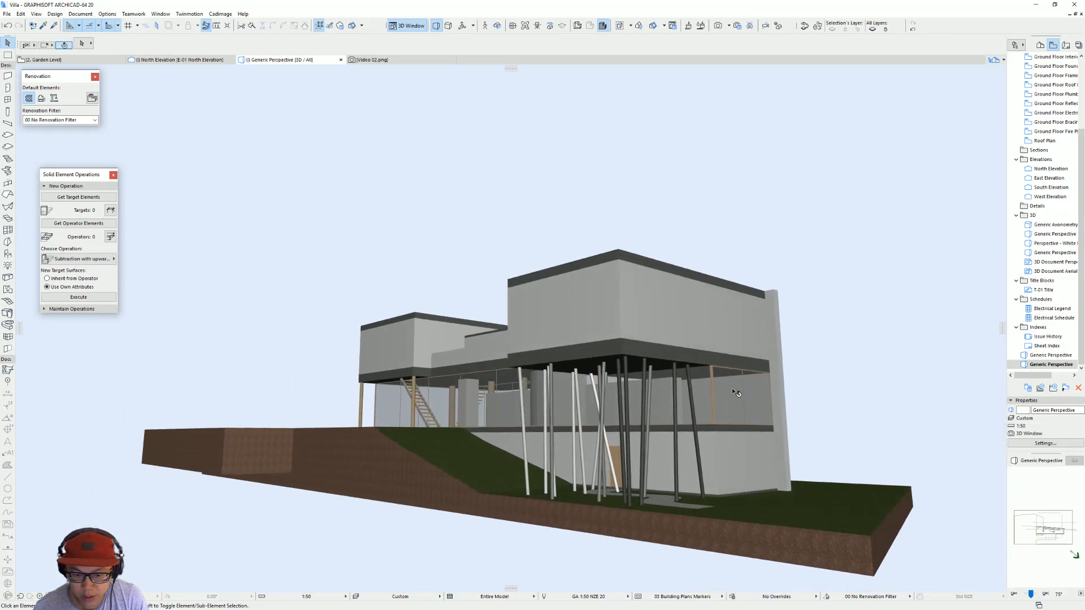
Step: Examine the villa's 3D model from the stilts side, from above and from the opposite long facade
drag(559, 411, 516, 320)
drag(691, 358, 665, 380)
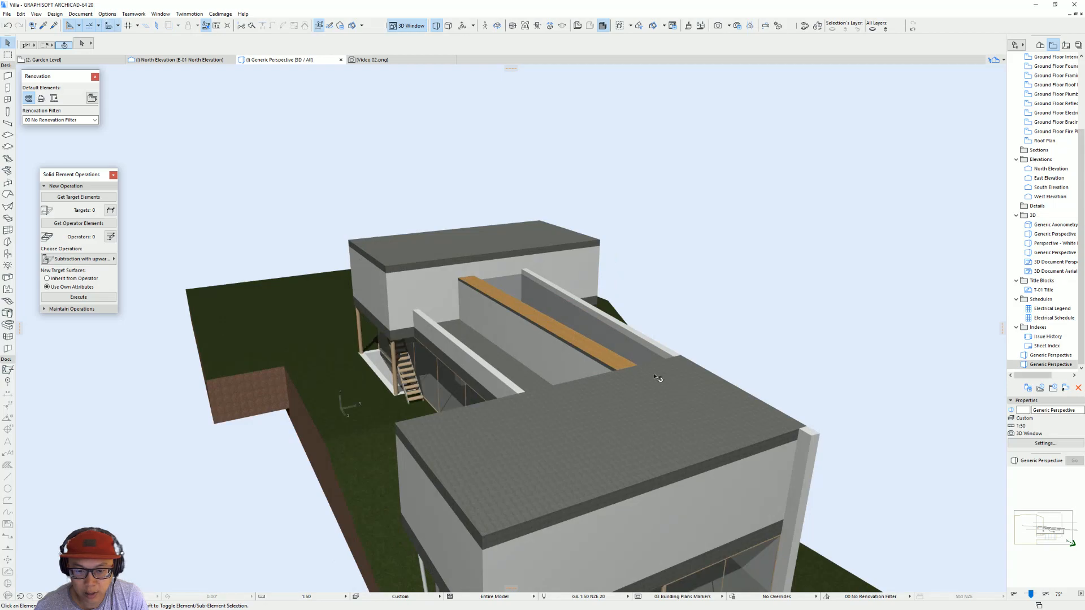
drag(503, 299, 428, 337)
drag(350, 356, 316, 323)
drag(611, 389, 455, 384)
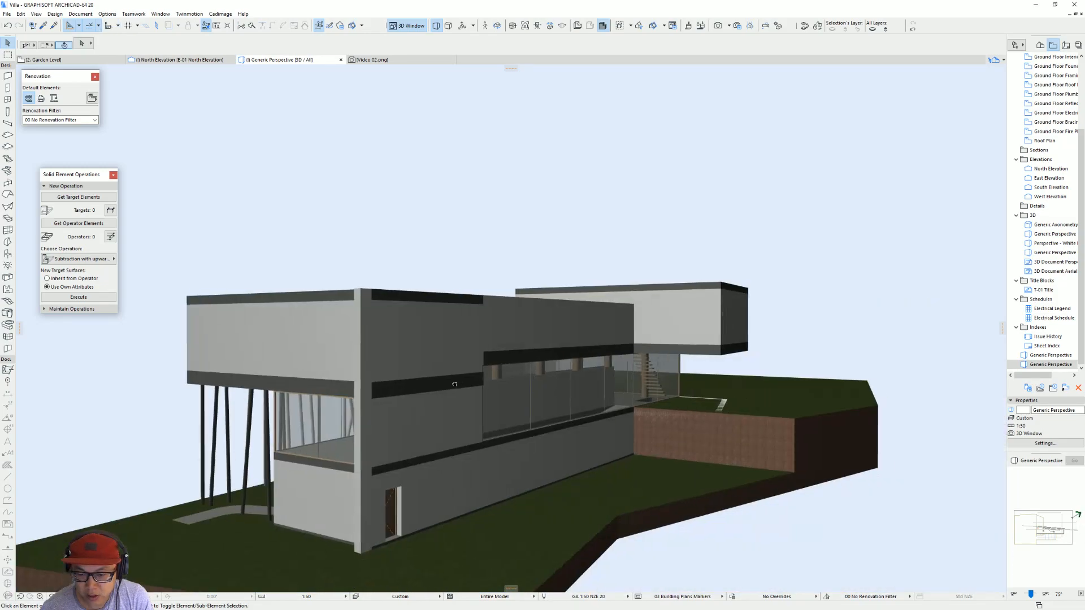
drag(711, 404, 347, 398)
shift+middle_drag(347, 398, 336, 396)
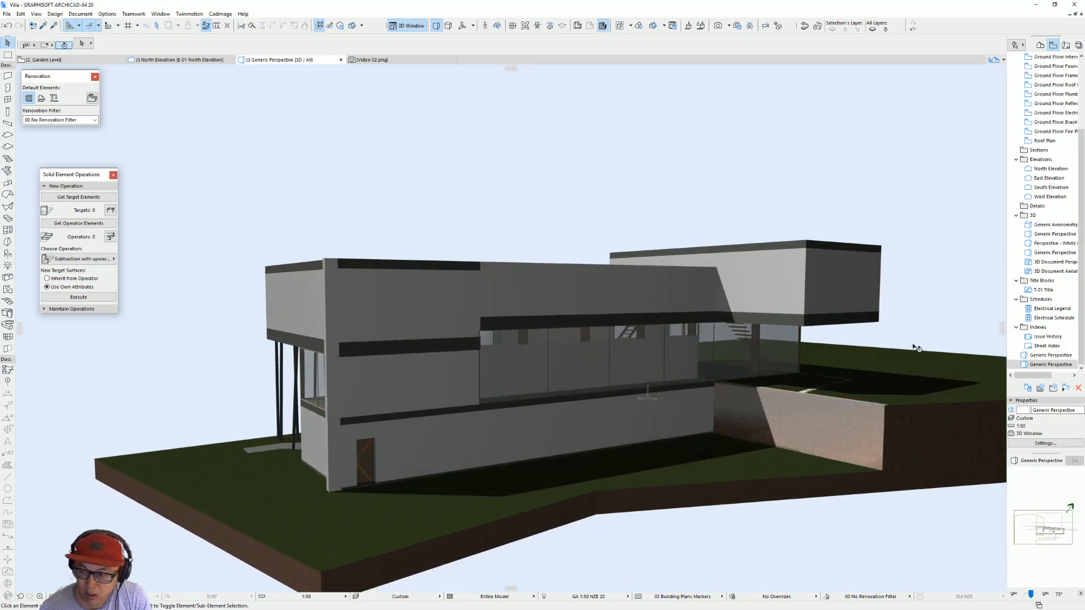
Step: Open the North Elevation and make all layers visible so the scanned reference drawing appears beside the model
double_click(1051, 169)
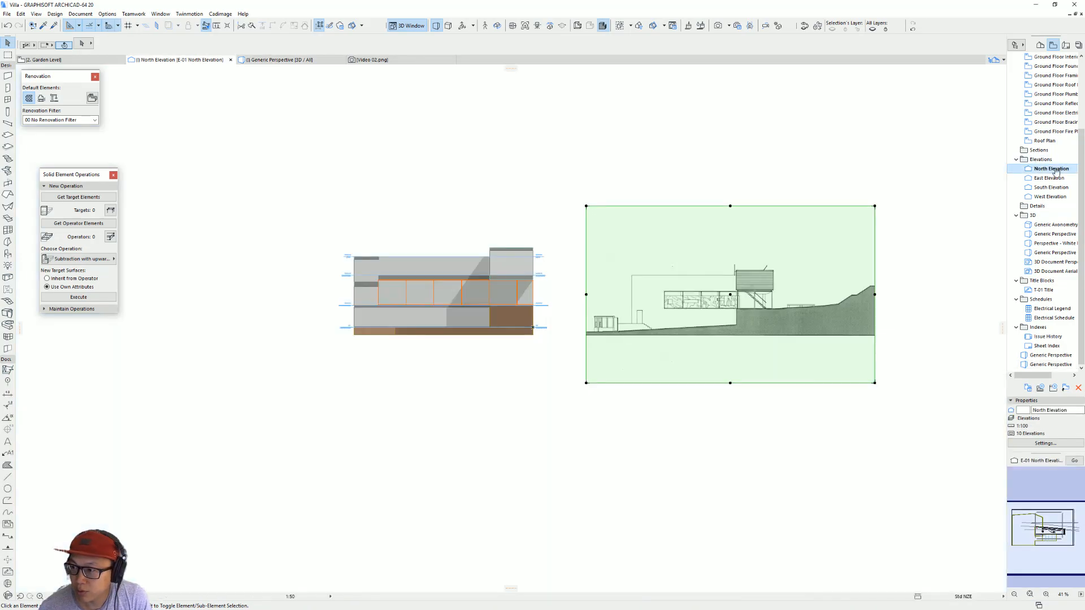
scroll(399, 388, down, 5)
middle_drag(558, 380, 309, 372)
middle_drag(207, 398, 386, 390)
key(ctrl+l)
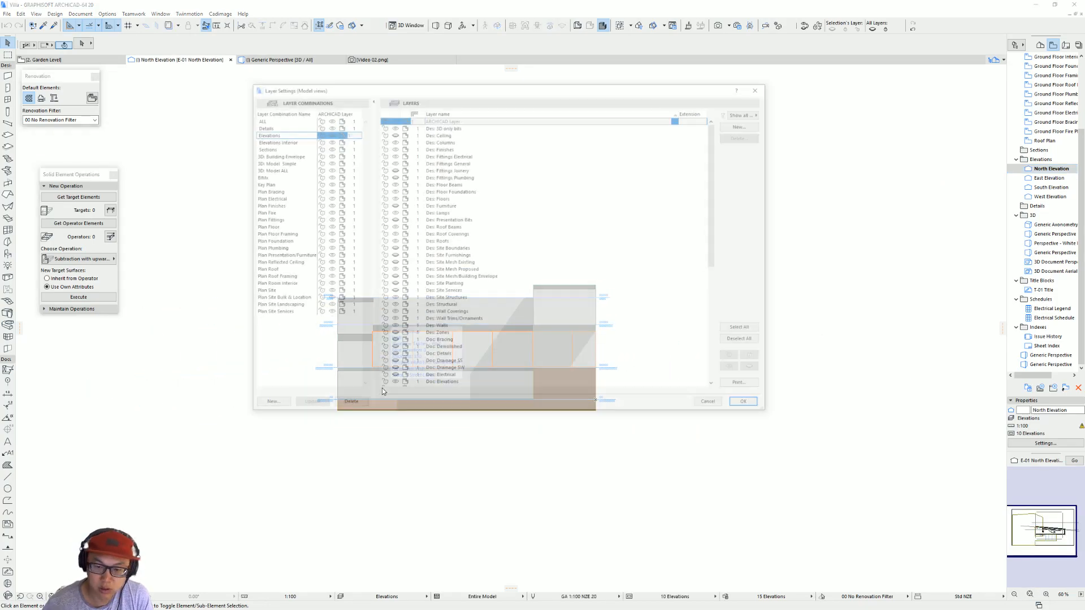
click(745, 329)
click(734, 369)
click(749, 405)
Step: Compare the modelled north elevation with the scanned reference drawing, checking the upper walls and the long garden-level window
middle_drag(786, 367, 478, 355)
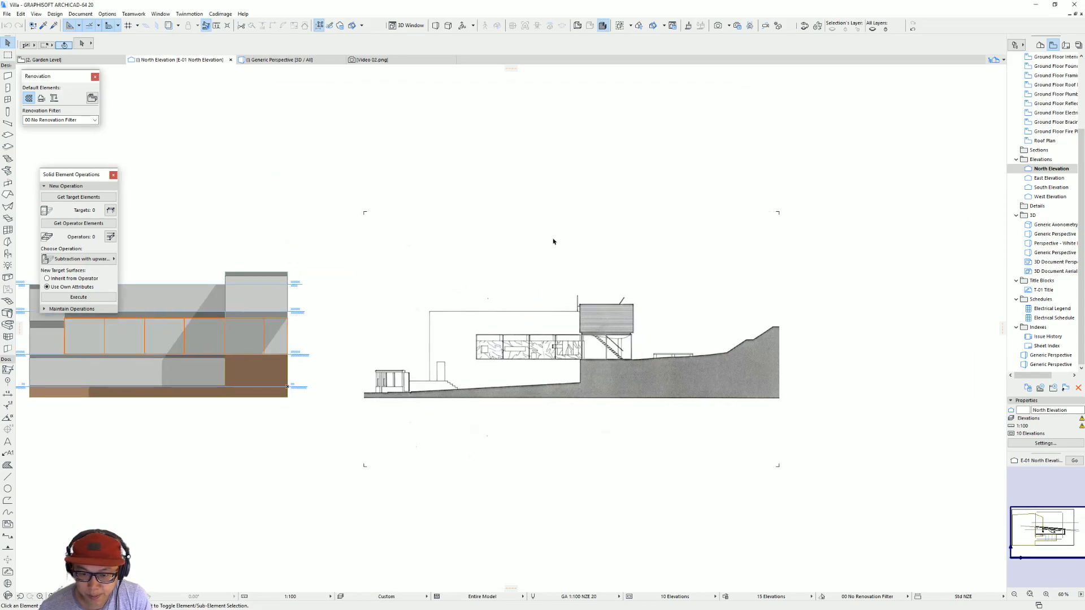
mouse_move(357, 391)
middle_down()
mouse_move(601, 387)
mouse_move(278, 399)
middle_up()
middle_drag(436, 366, 621, 372)
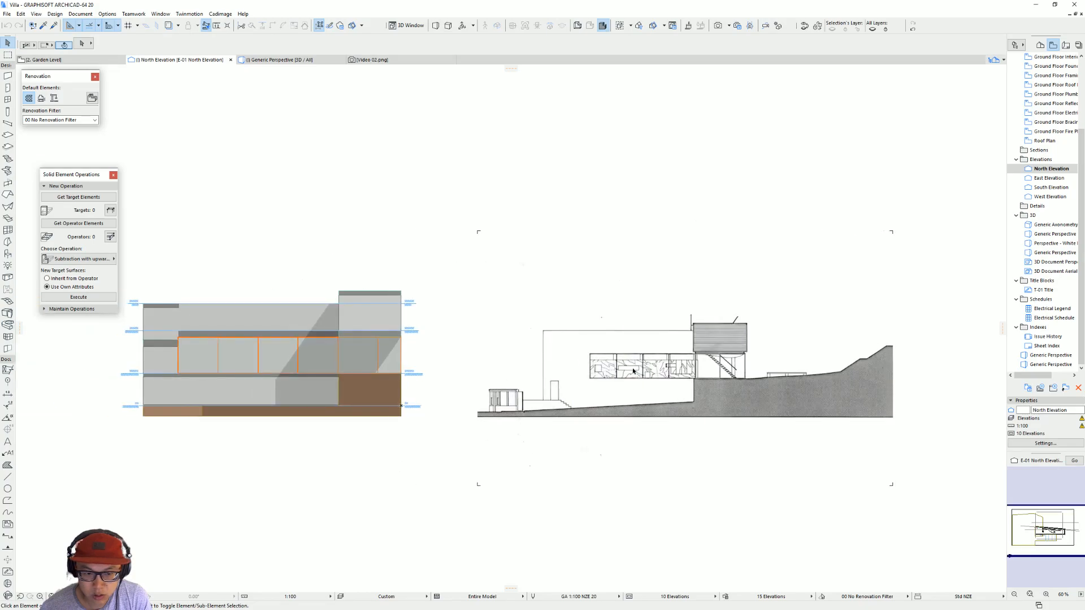
click(717, 340)
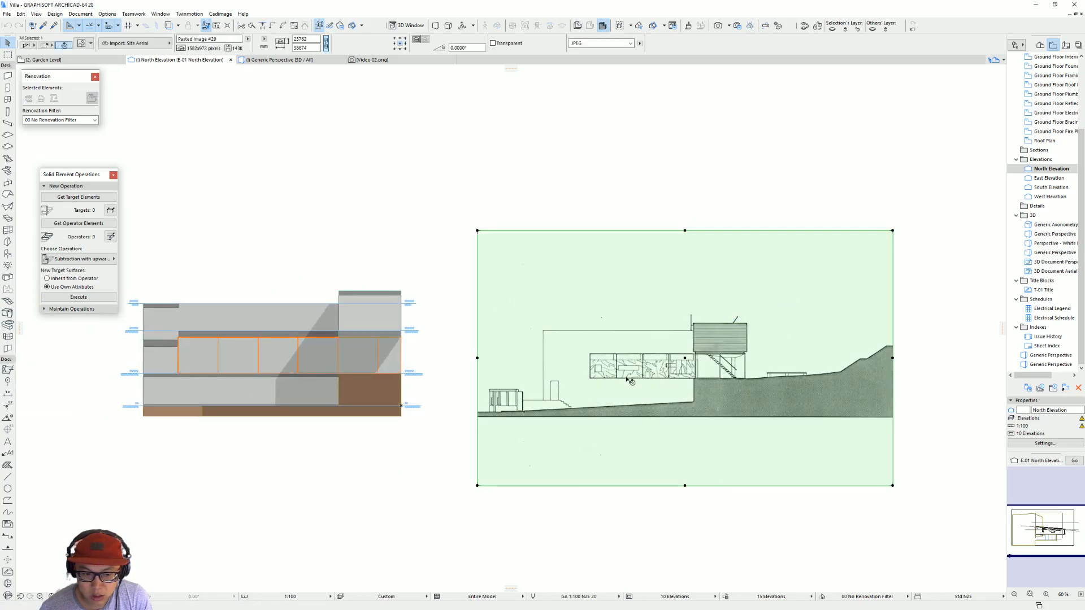
click(408, 355)
click(377, 357)
click(369, 322)
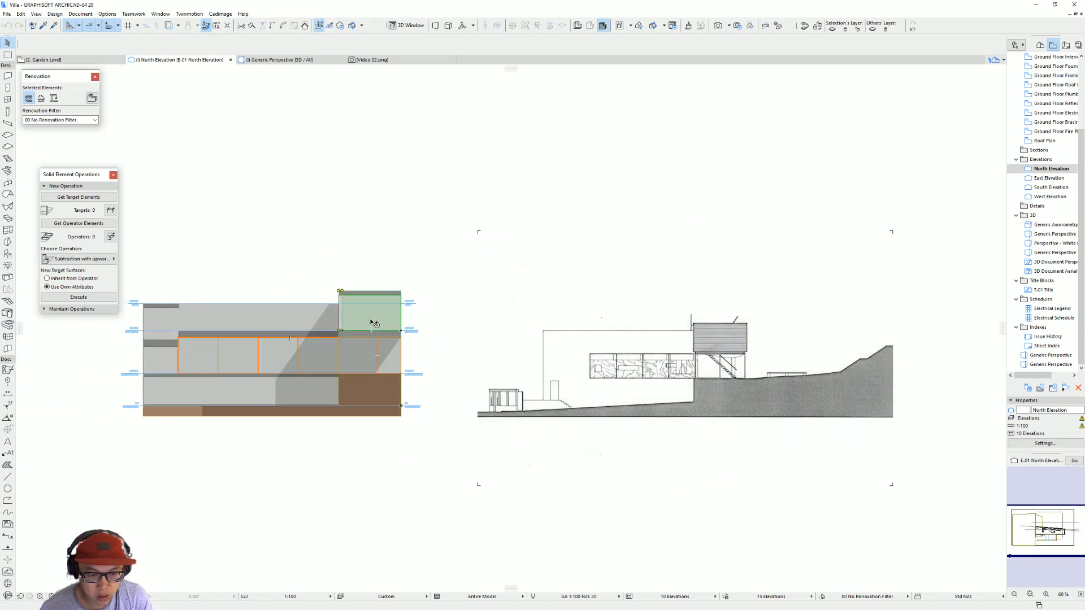
click(175, 325)
click(440, 344)
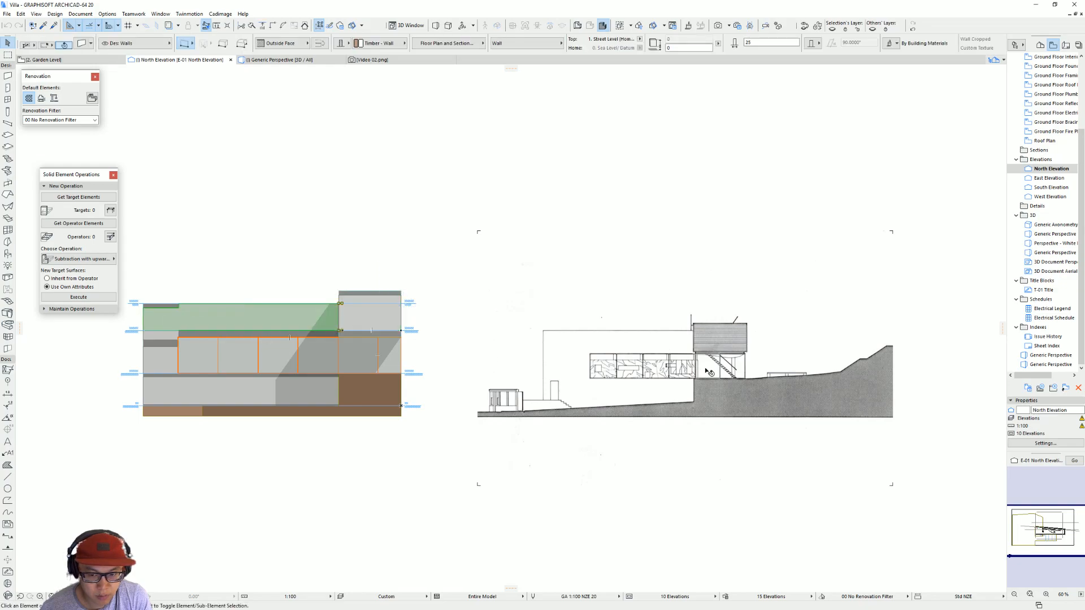
click(234, 366)
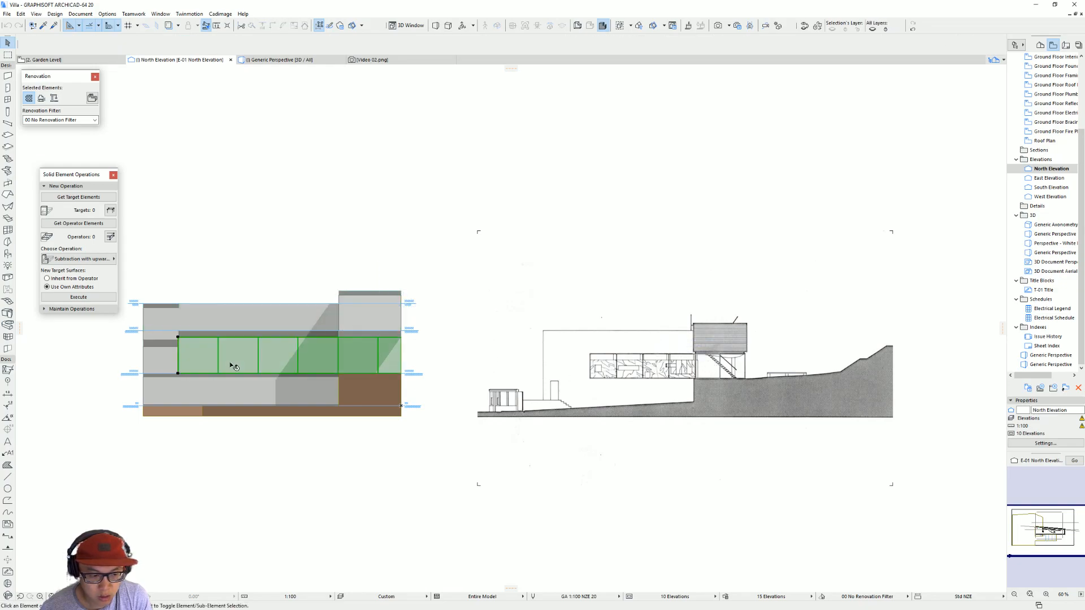
middle_drag(626, 378, 620, 379)
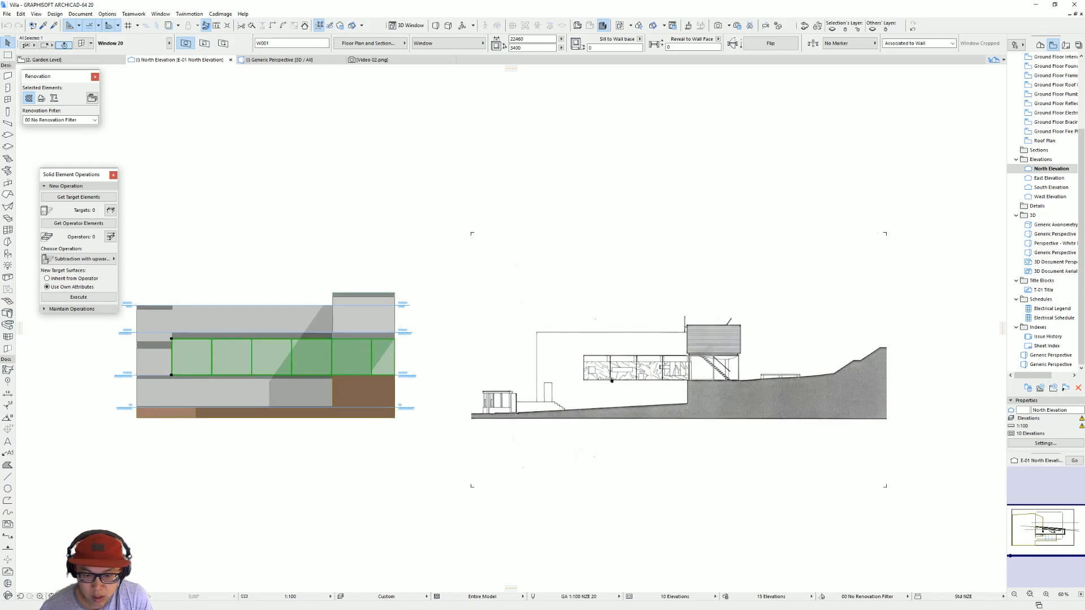
scroll(242, 358, up, 1)
middle_drag(242, 357, 329, 367)
key(Escape)
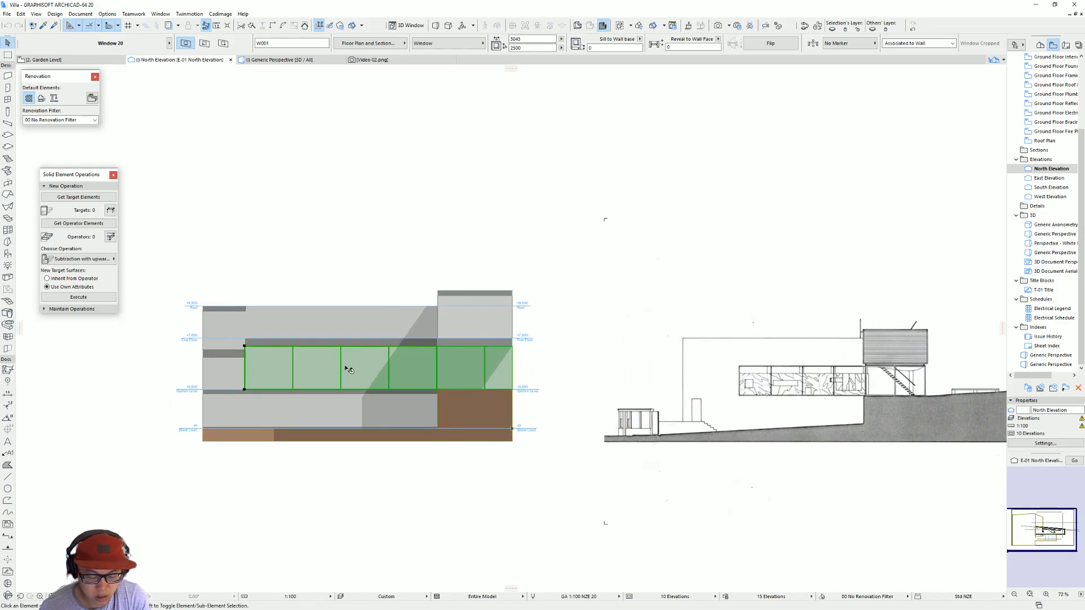
Step: Return to the 3D perspective and examine the long garden-level glazing from both sides of the villa
key(F3)
shift+middle_drag(496, 384, 880, 452)
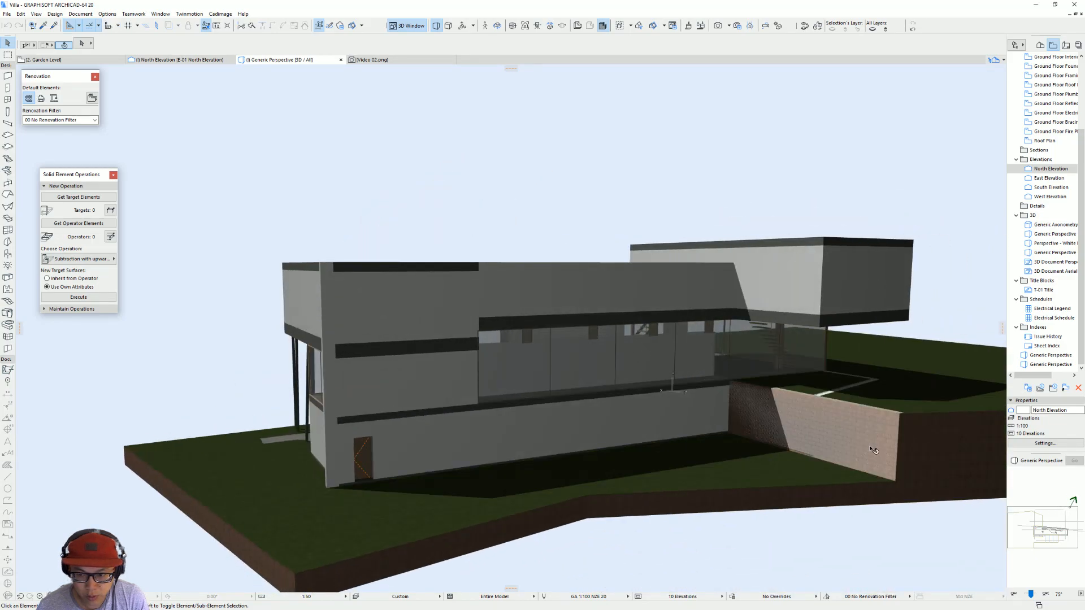
click(530, 358)
scroll(513, 368, down, 1)
shift+middle_drag(515, 368, 574, 349)
shift+middle_drag(494, 343, 651, 349)
shift+middle_drag(809, 352, 664, 347)
Step: Switch to the browser and view the ArchDaily Villa dall'Ava photos, going back to the gallery's first image
key(alt+Tab)
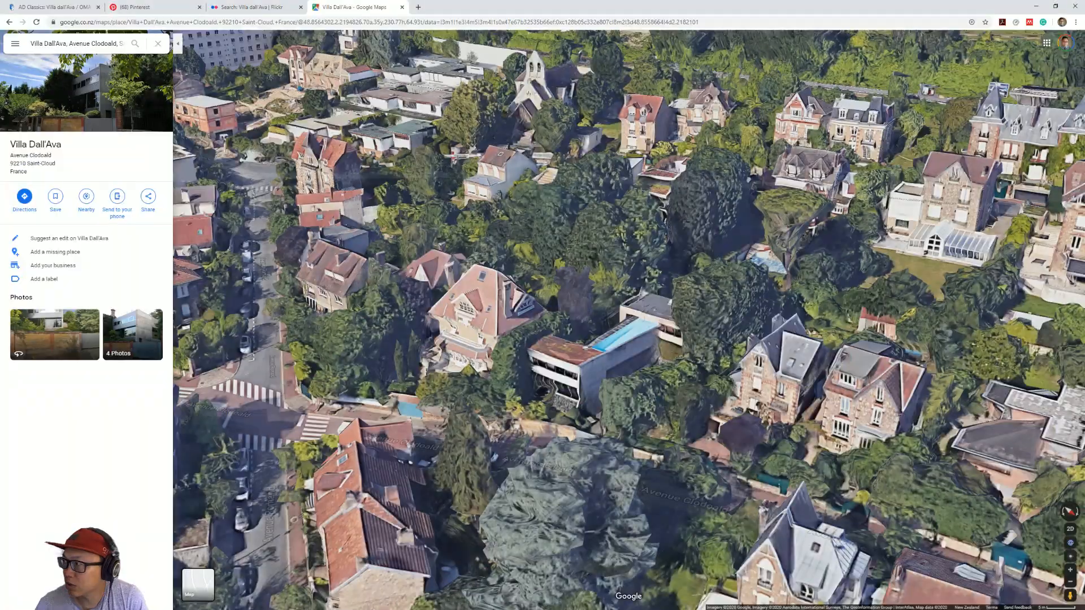
click(73, 5)
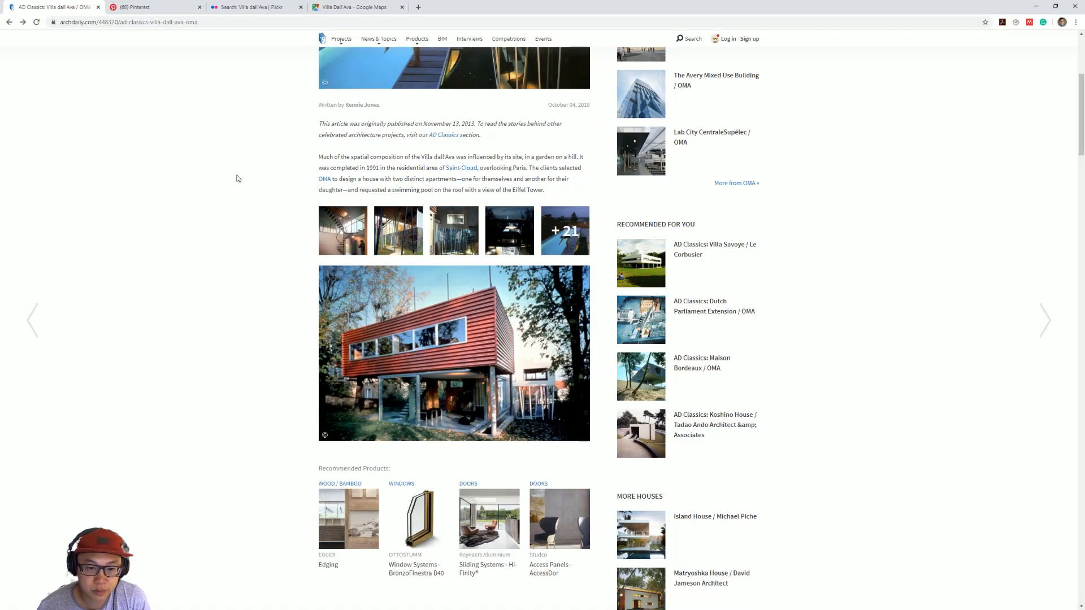
click(537, 400)
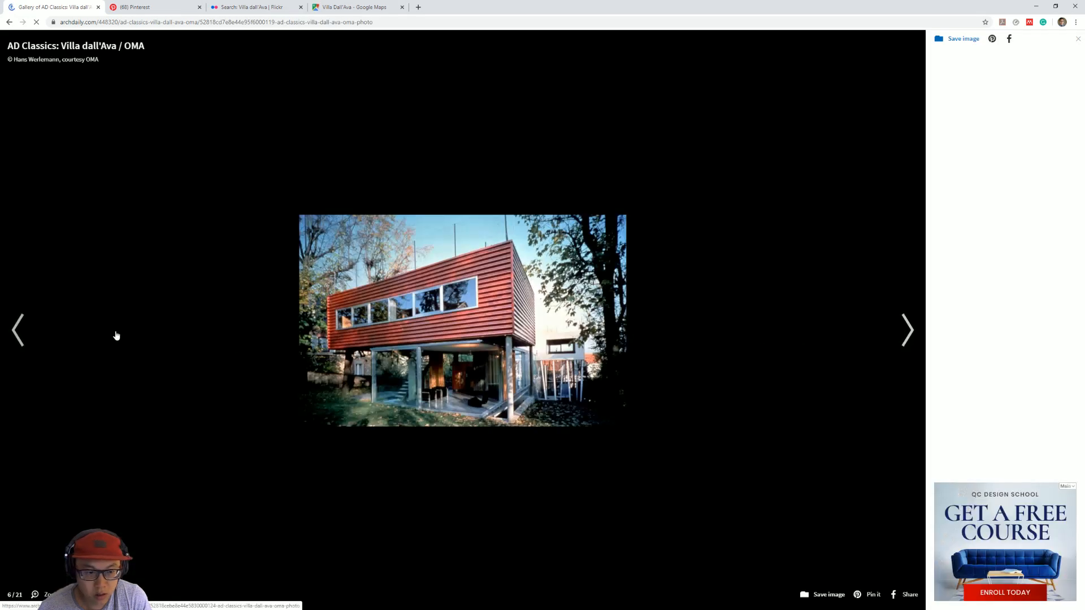
click(33, 323)
click(18, 329)
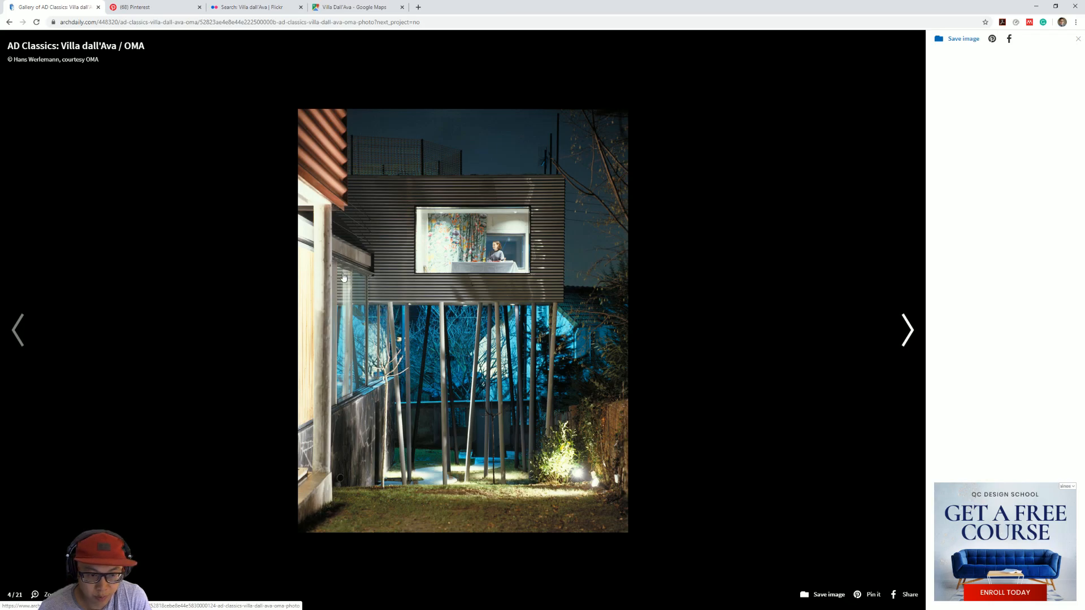
click(20, 331)
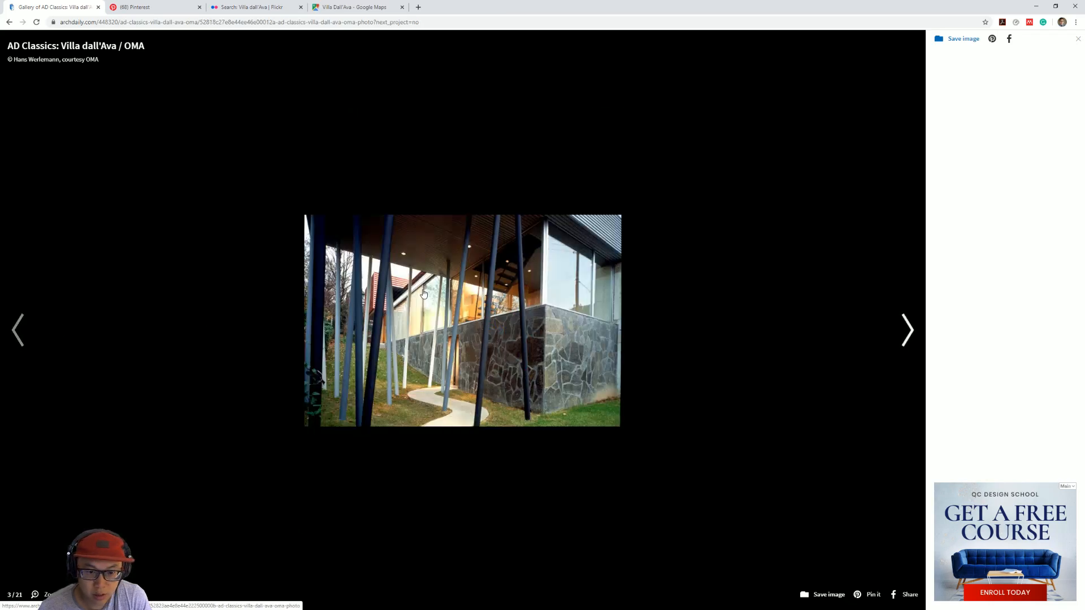
click(43, 328)
click(42, 327)
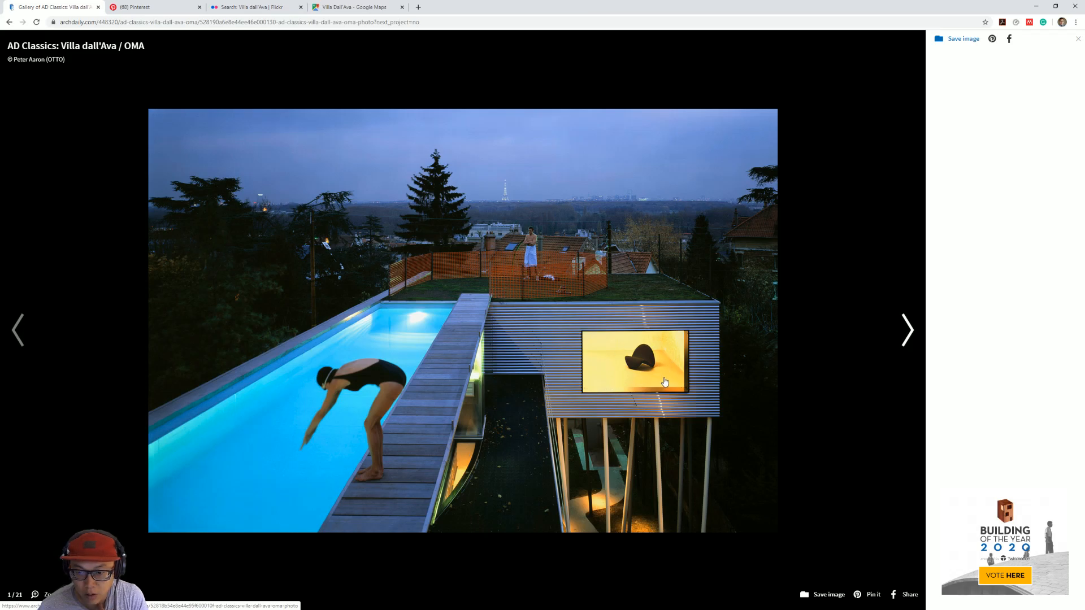
Step: Browse forward through the gallery to the night photo showing the upper volume's ribbon windows
click(901, 333)
click(902, 333)
click(901, 334)
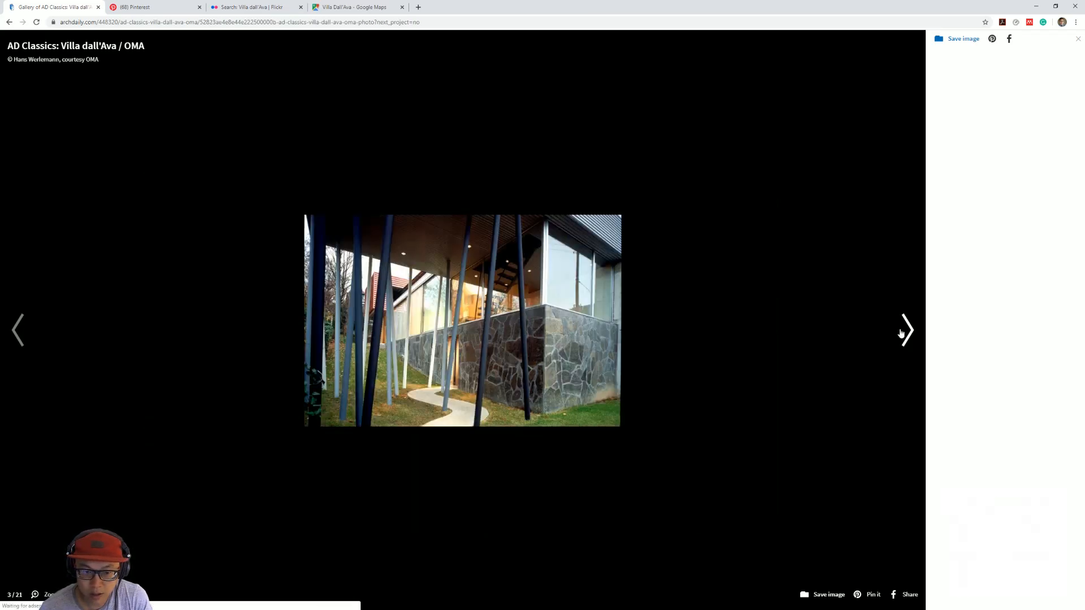
click(901, 333)
click(901, 333)
click(901, 333)
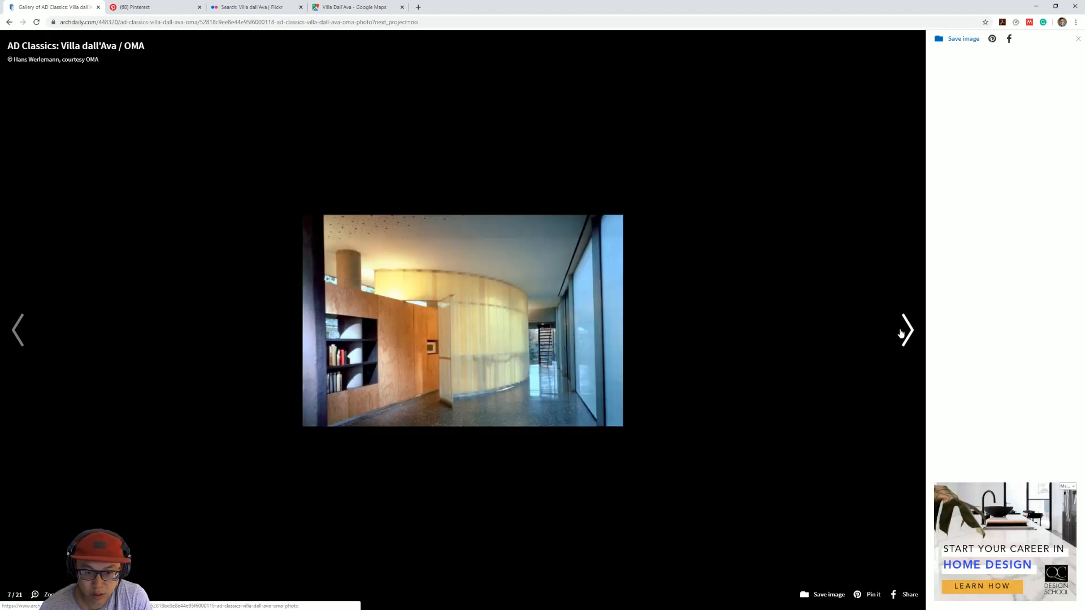
click(901, 334)
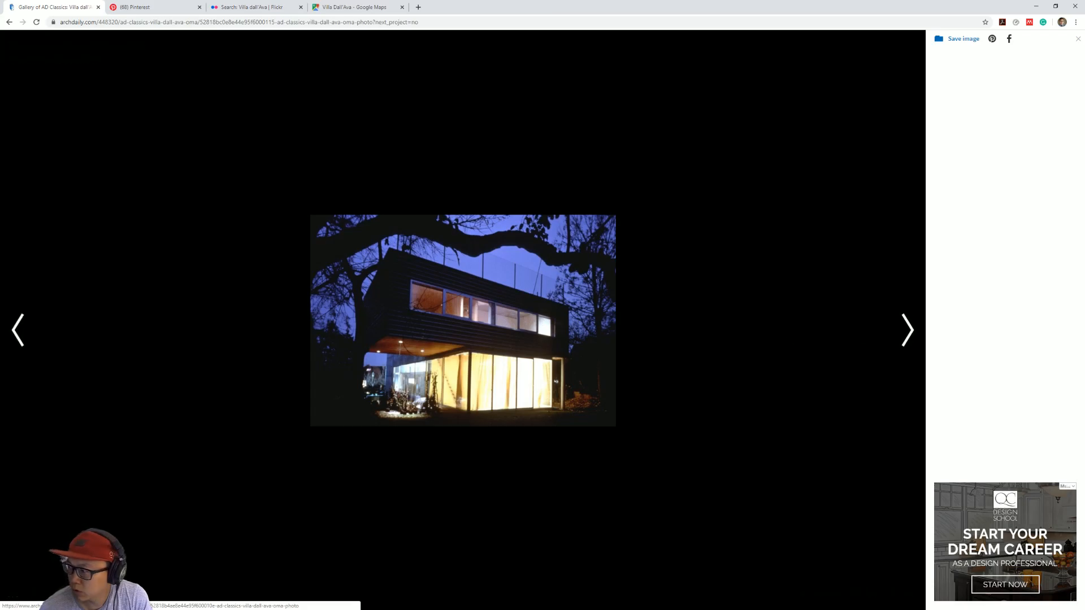
Step: Switch back to ArchiCAD and open the First Floor plan, framed on the volume at the villa's west end
key(alt+Tab)
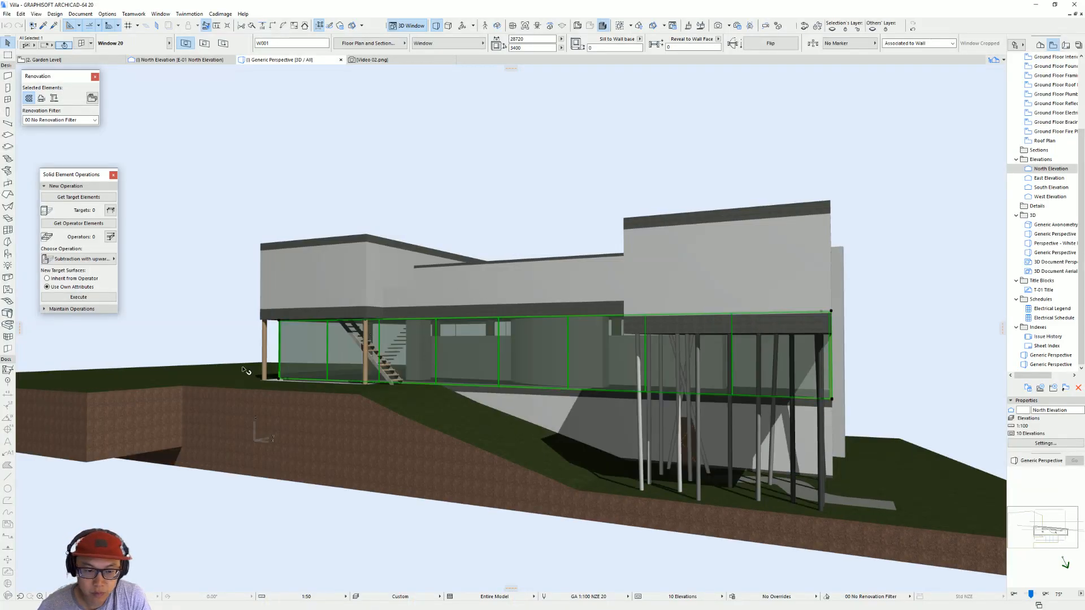
shift+middle_drag(328, 349, 552, 361)
key(F2)
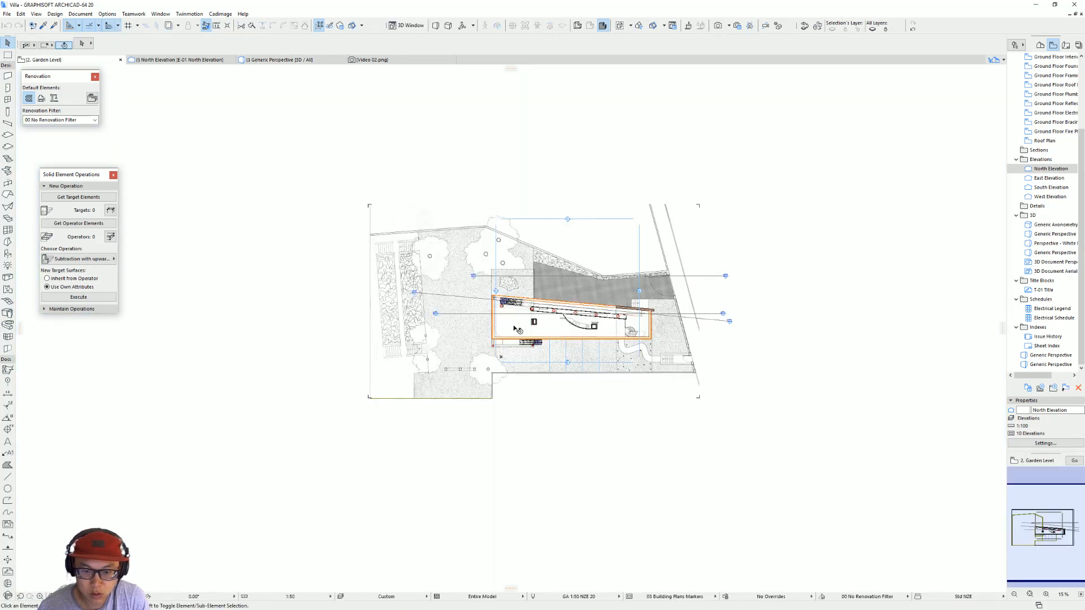
scroll(519, 321, up, 4)
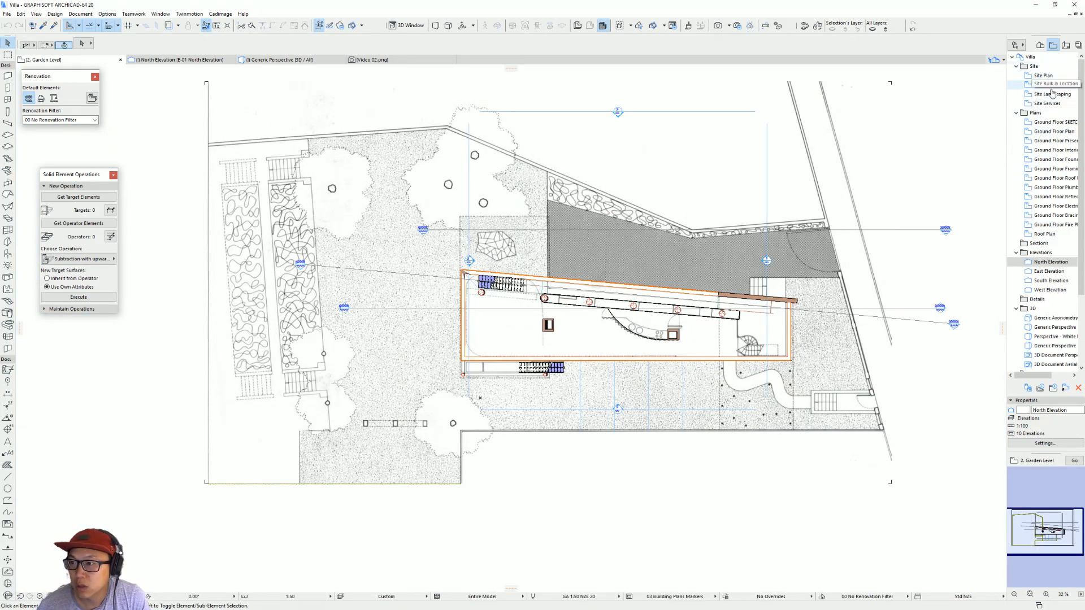
click(1040, 46)
scroll(1045, 68, up, 2)
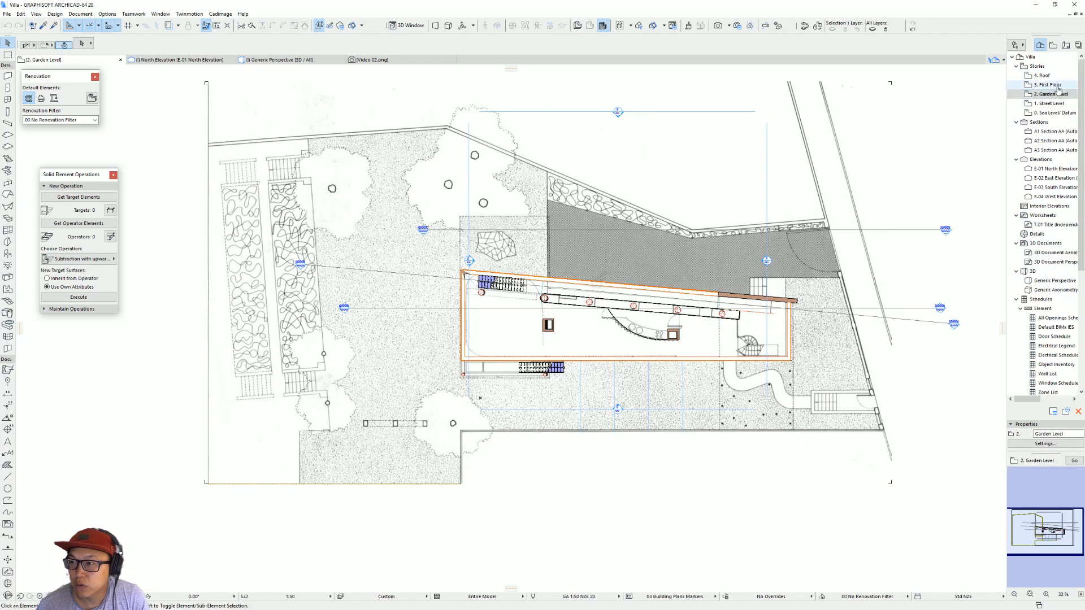
double_click(1048, 84)
scroll(496, 301, up, 3)
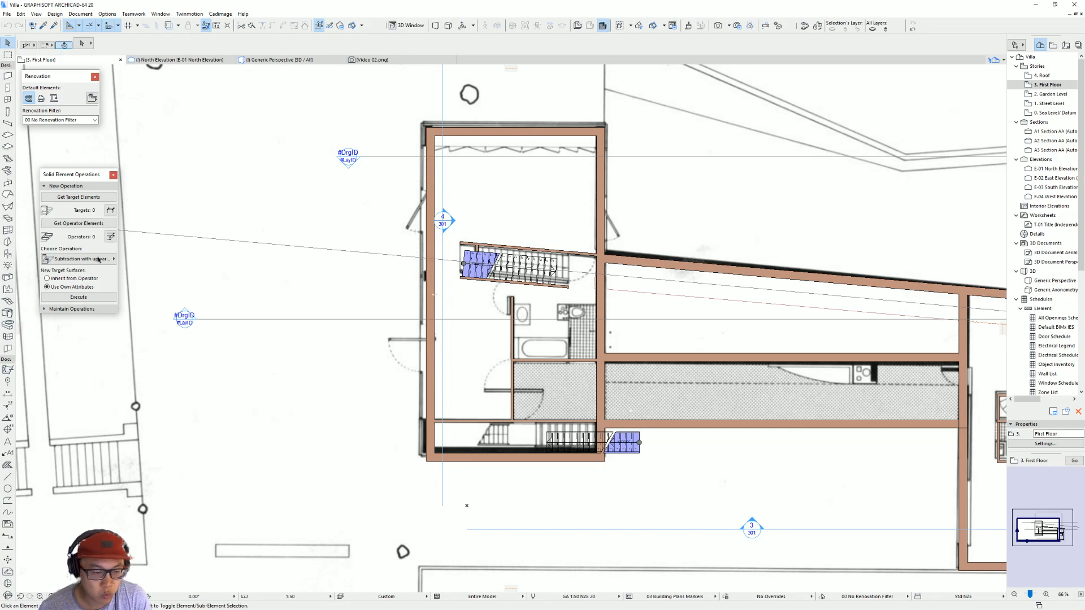
Step: Place a 5043 × 2500 mm Window 20 in the west outer wall of the first-floor west volume
click(7, 99)
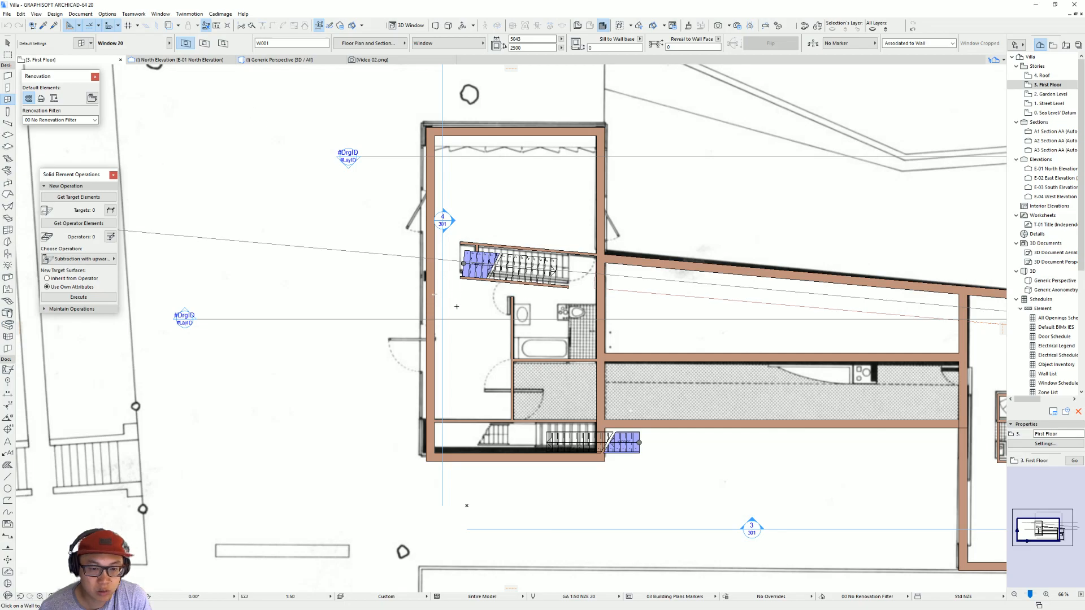
click(426, 292)
click(339, 293)
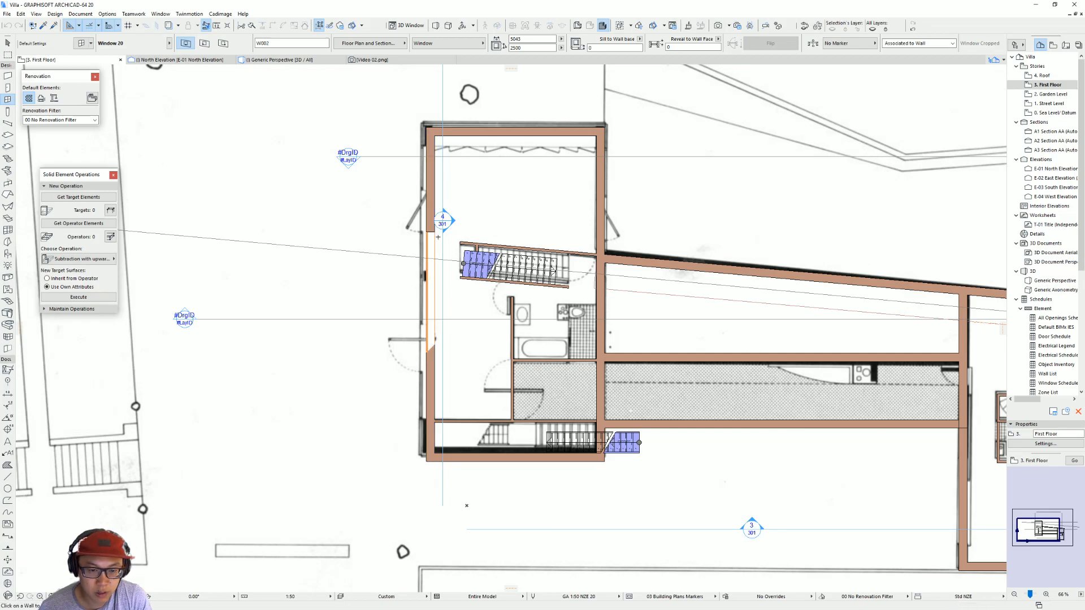
key(Escape)
Step: Turn off the Custom Corner option for the new west-wall window so both its ends are straight
click(438, 341)
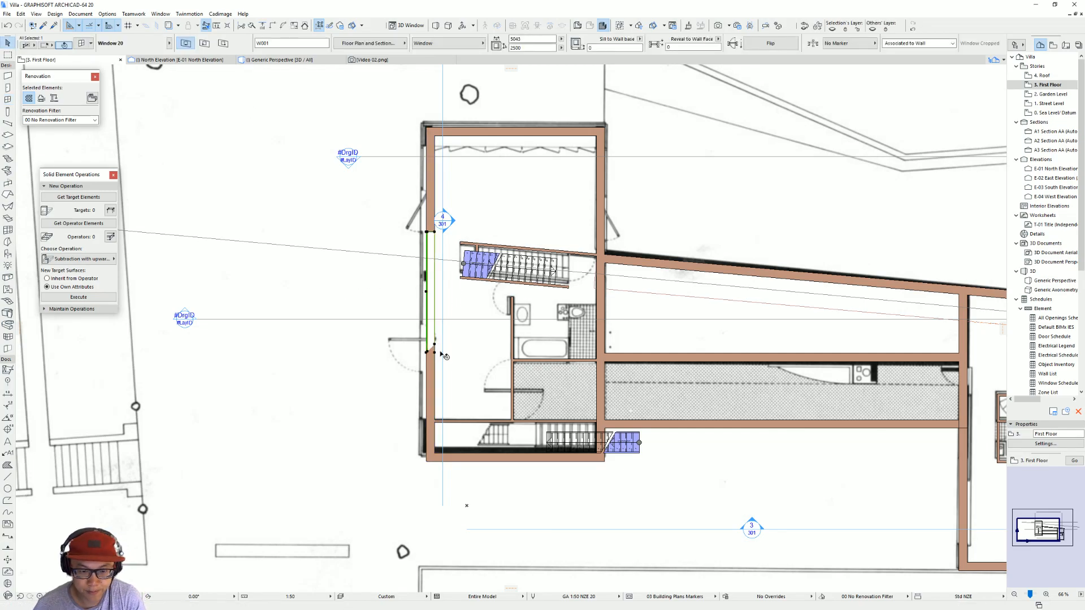
key(ctrl+t)
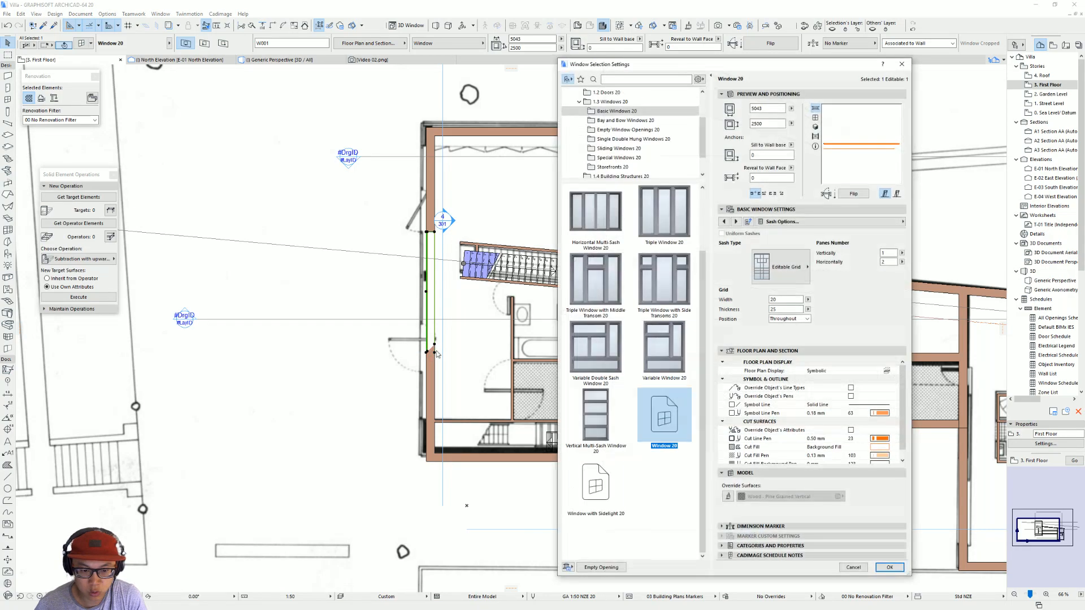
click(870, 222)
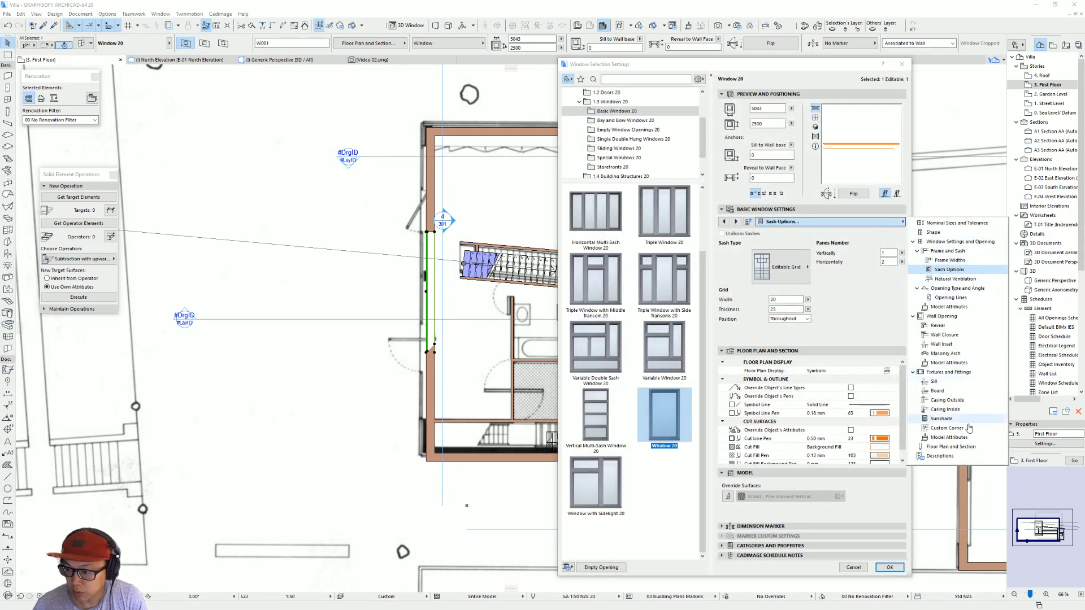
click(946, 428)
click(832, 251)
click(832, 249)
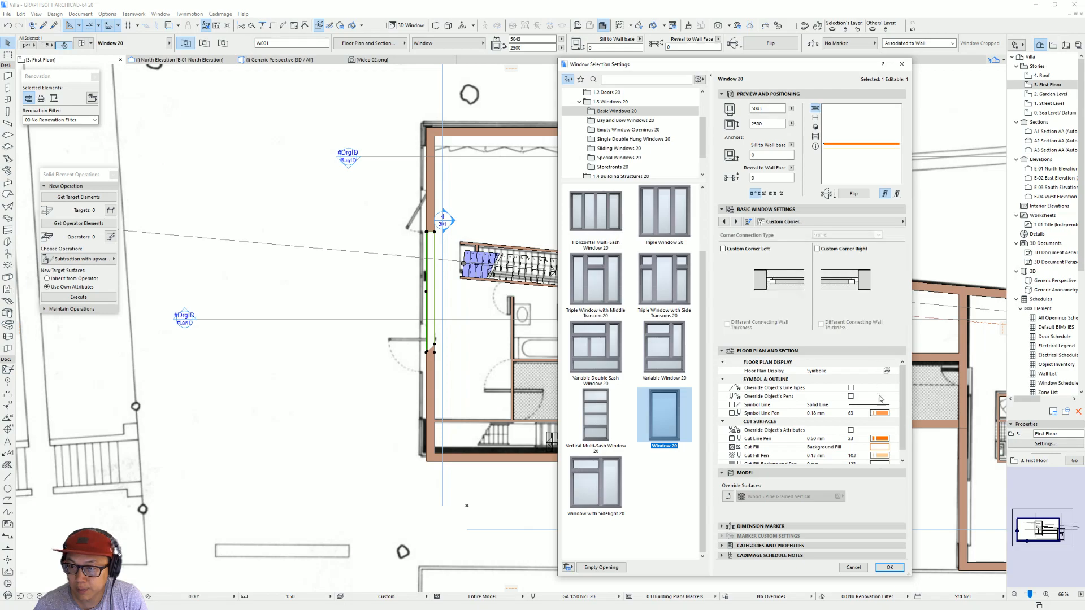
click(889, 568)
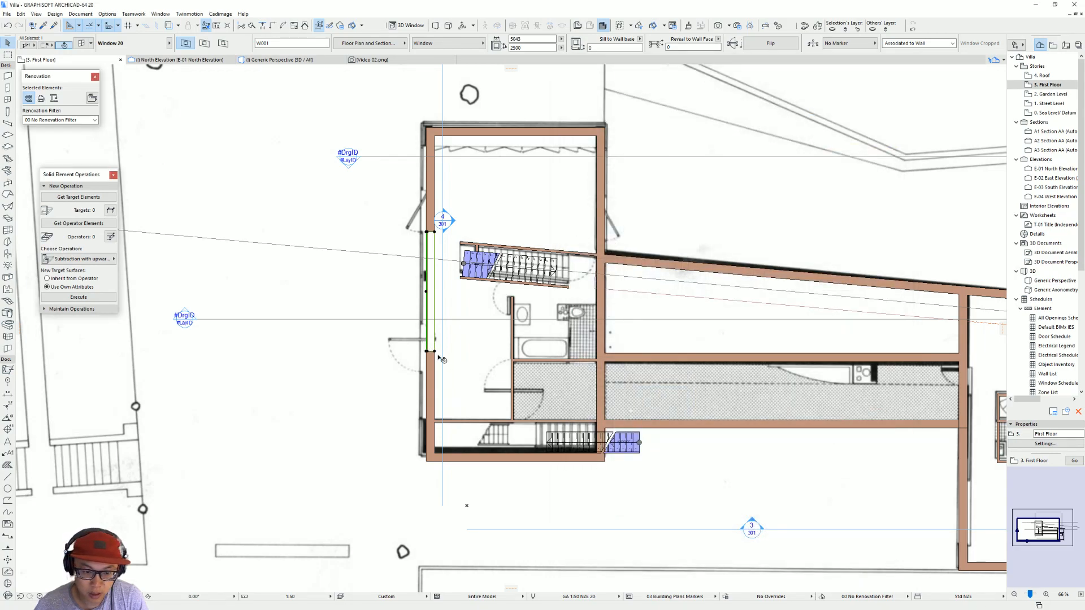
Step: Move the west-wall window south along the wall until its end meets the partition beside the southern stair
click(435, 351)
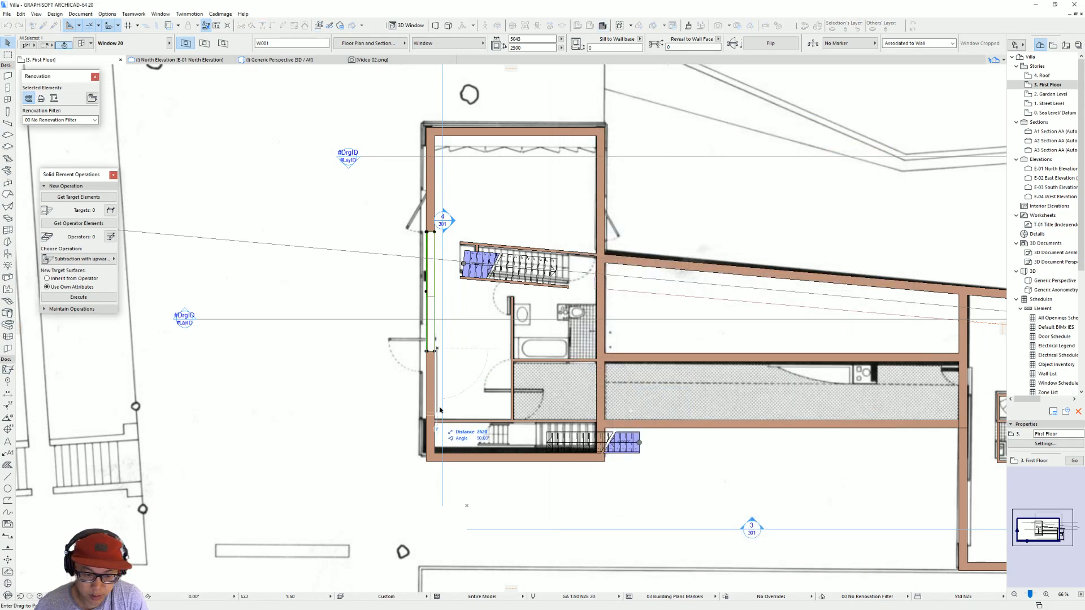
key(Escape)
drag(436, 352, 436, 421)
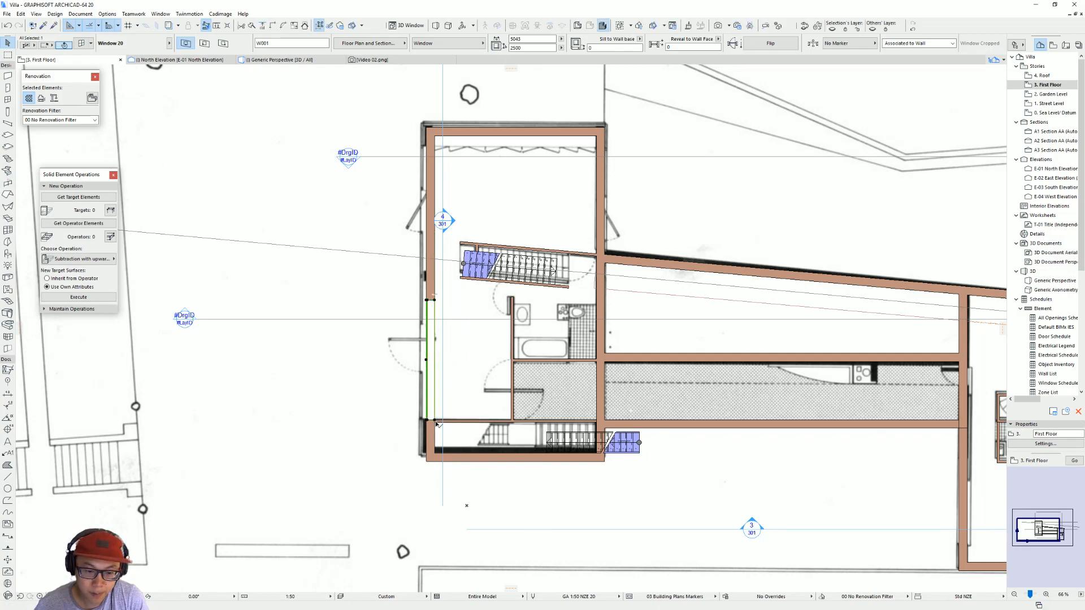
key(ctrl+d)
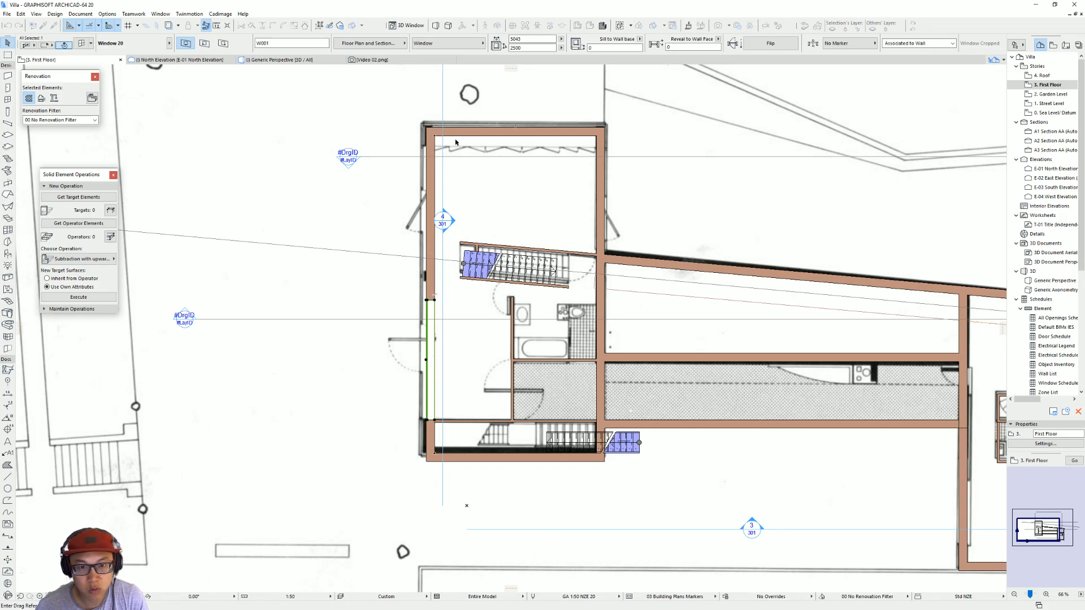
middle_drag(568, 179, 574, 232)
click(441, 354)
key(Escape)
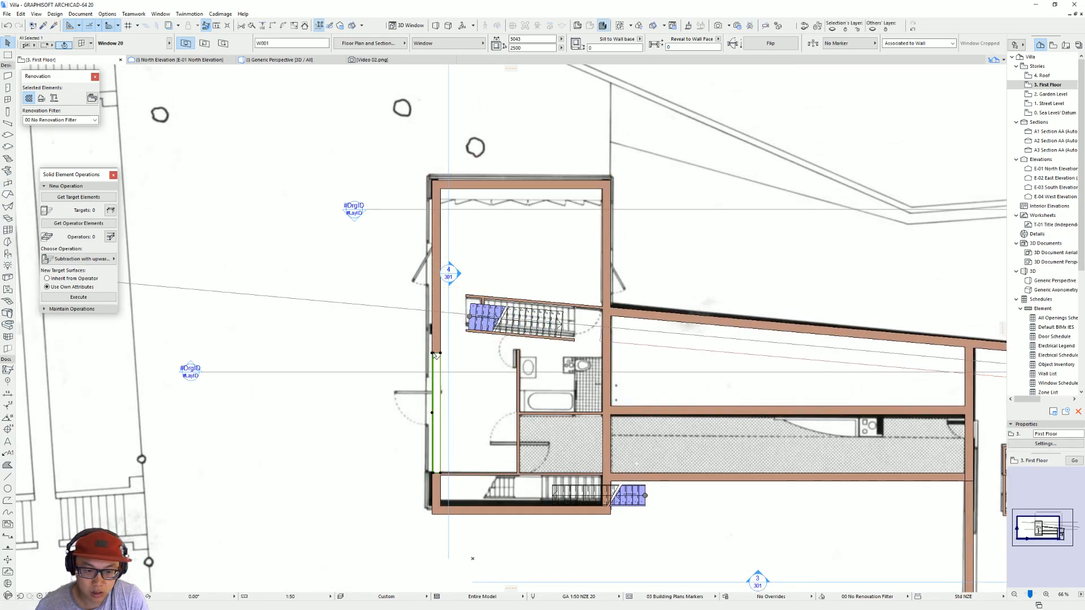
Step: Stretch the west-wall window from its north end to a width of 11000 mm
click(436, 354)
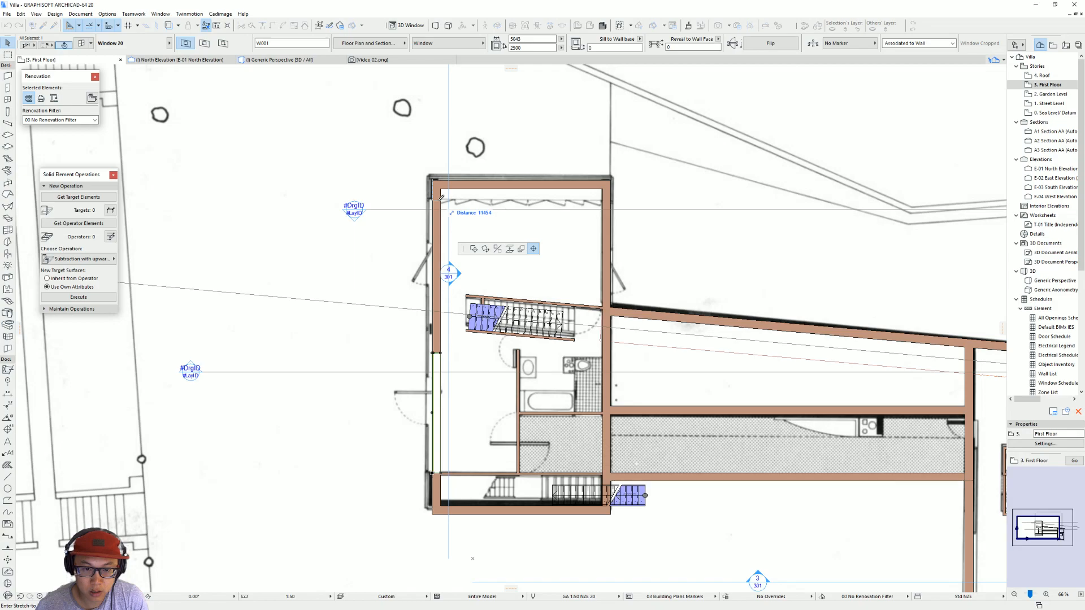
text(110)
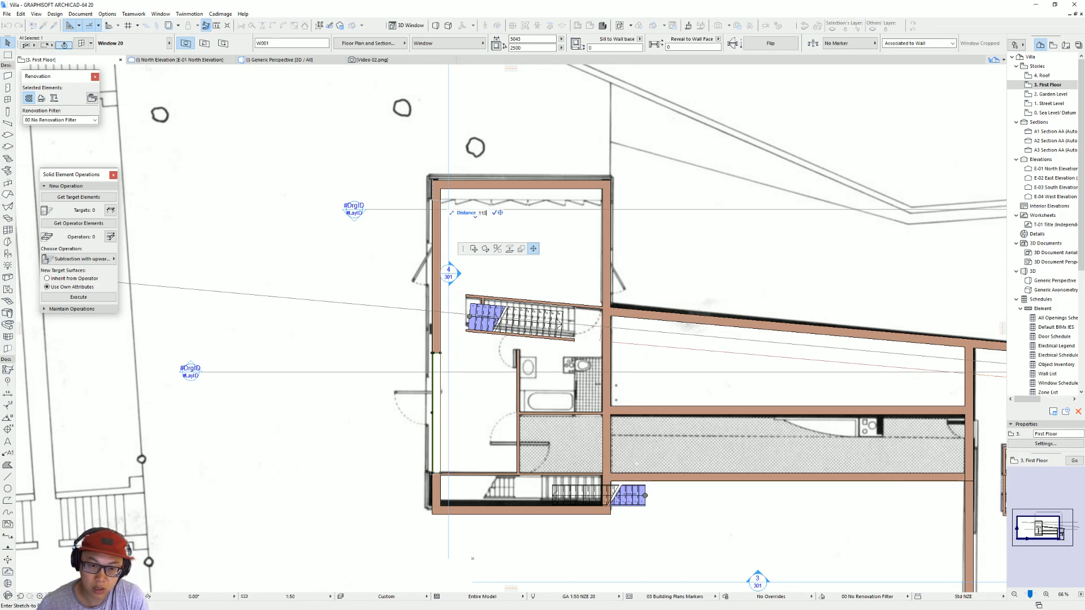
text(00)
key(Return)
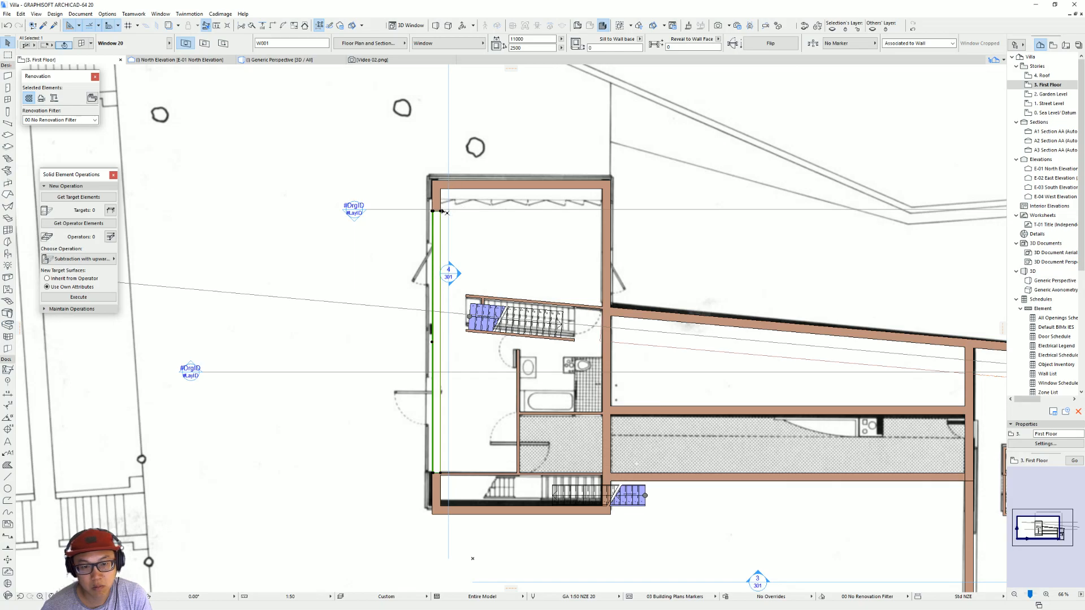
click(441, 210)
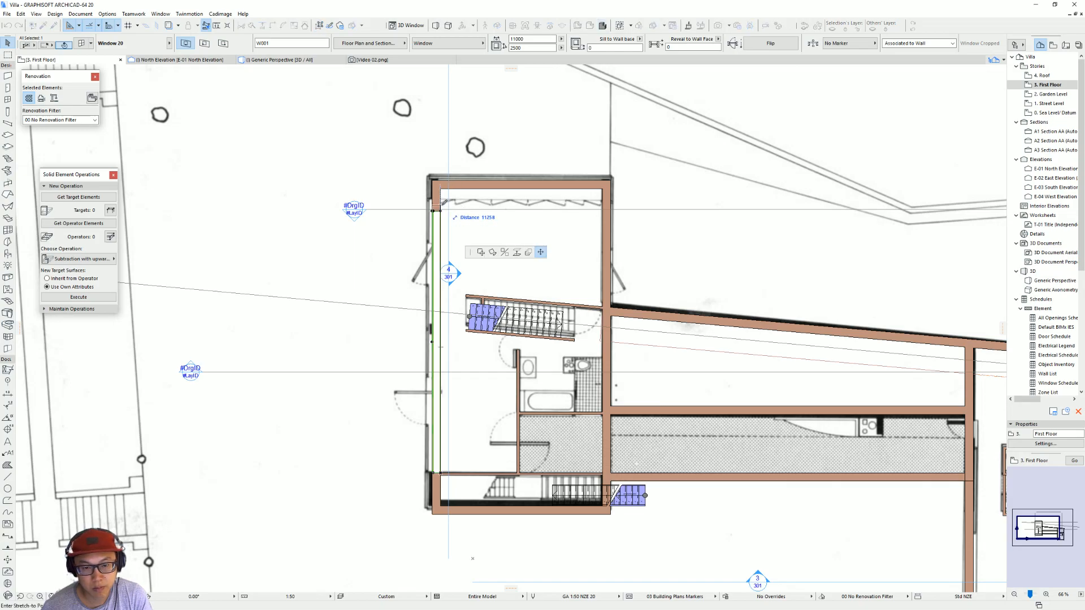
key(Escape)
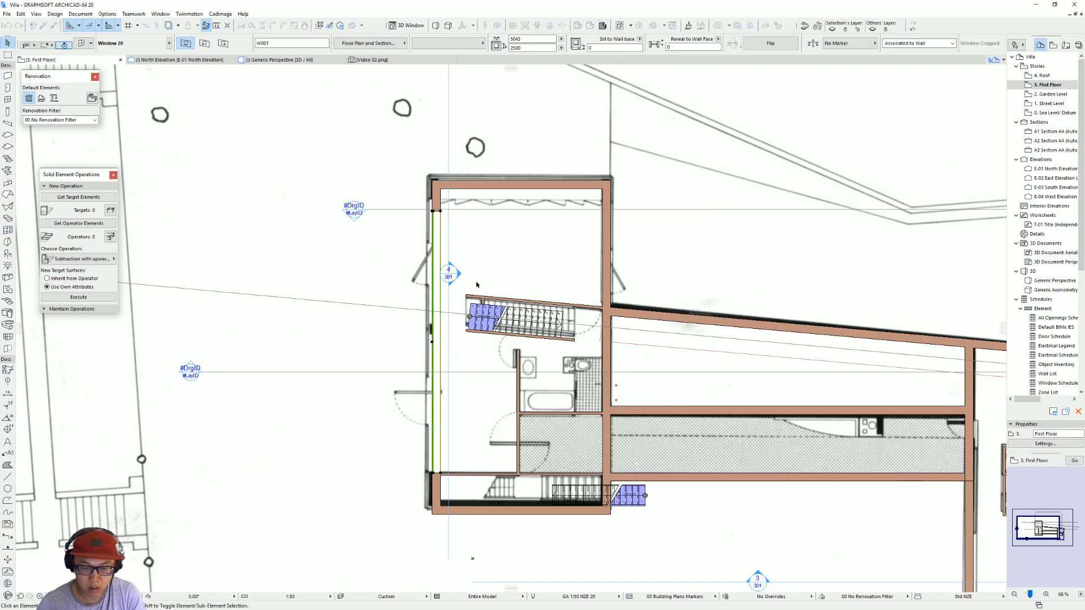
Step: Inspect the widened west-wall window up close in the 3D perspective
key(Escape)
key(F3)
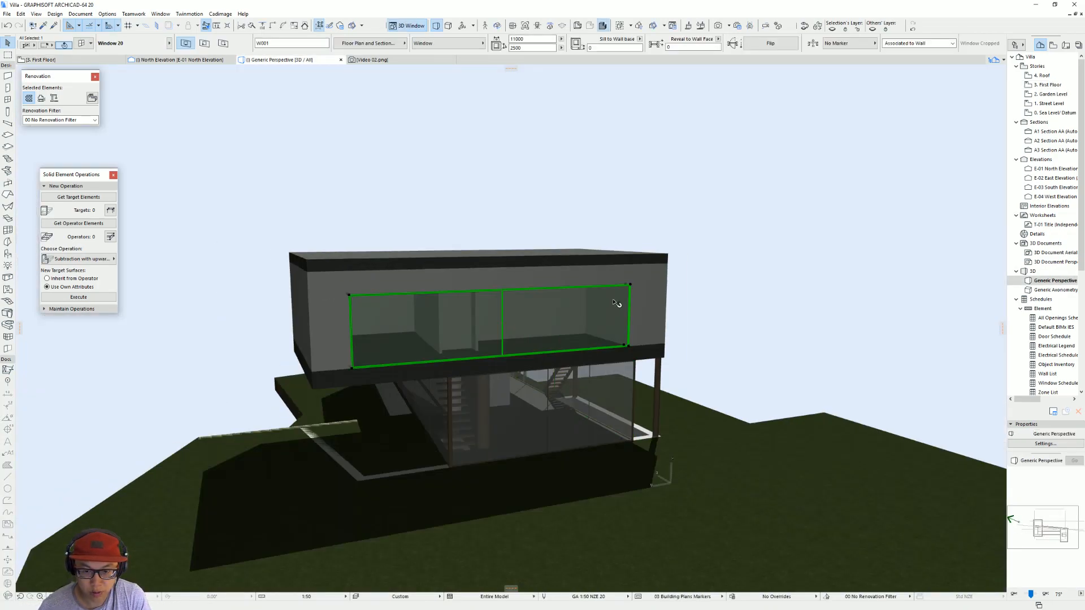
scroll(402, 341, up, 4)
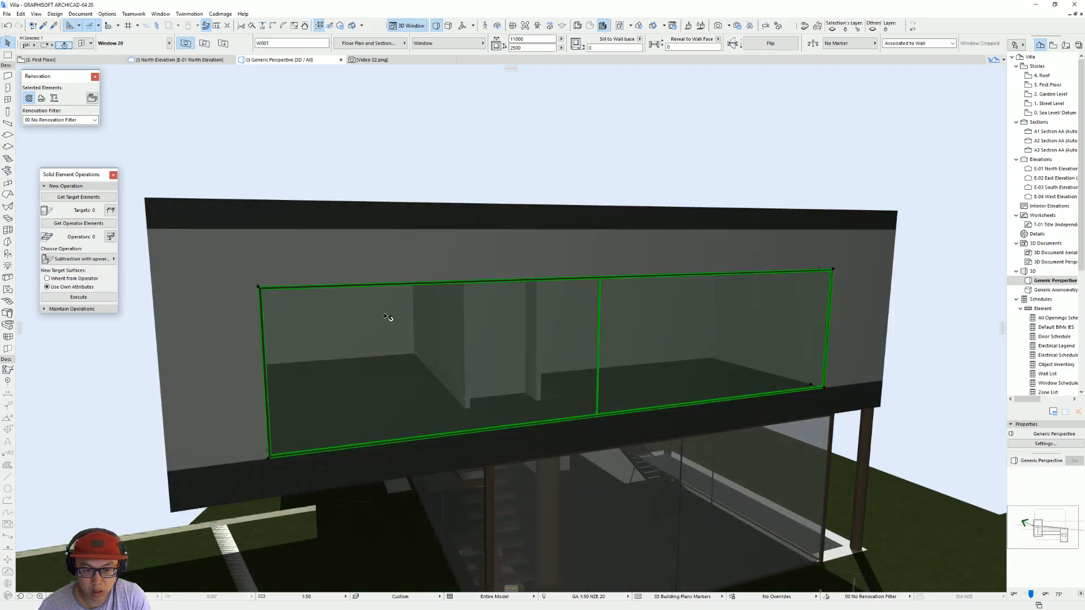
double_click(542, 48)
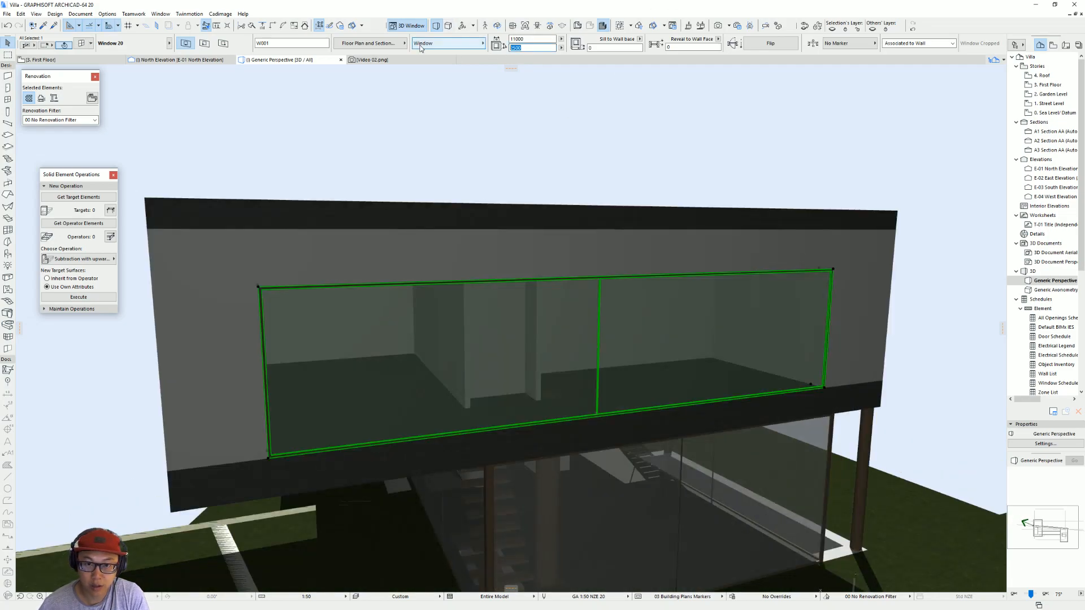
key(Escape)
Step: Open the West Elevation and frame the scanned elevation drawing together with the model
key(F2)
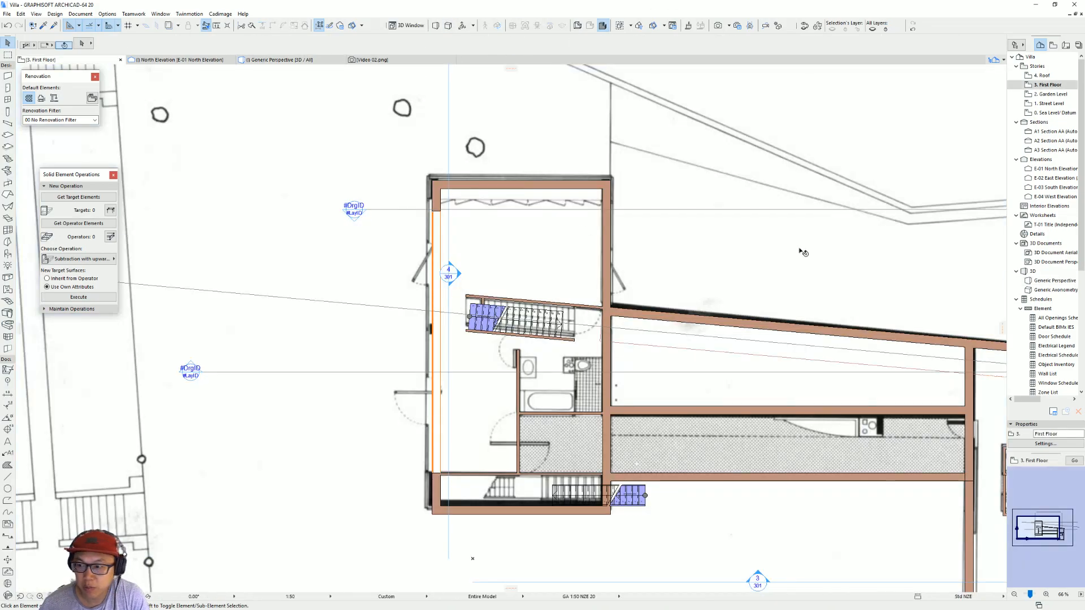
double_click(1057, 197)
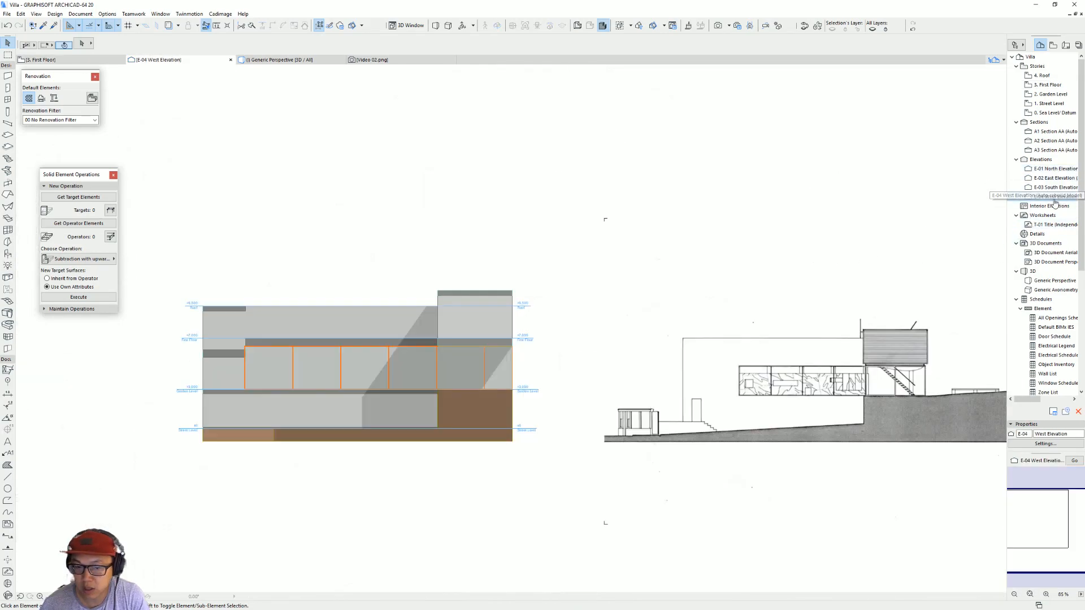
middle_drag(306, 242, 398, 241)
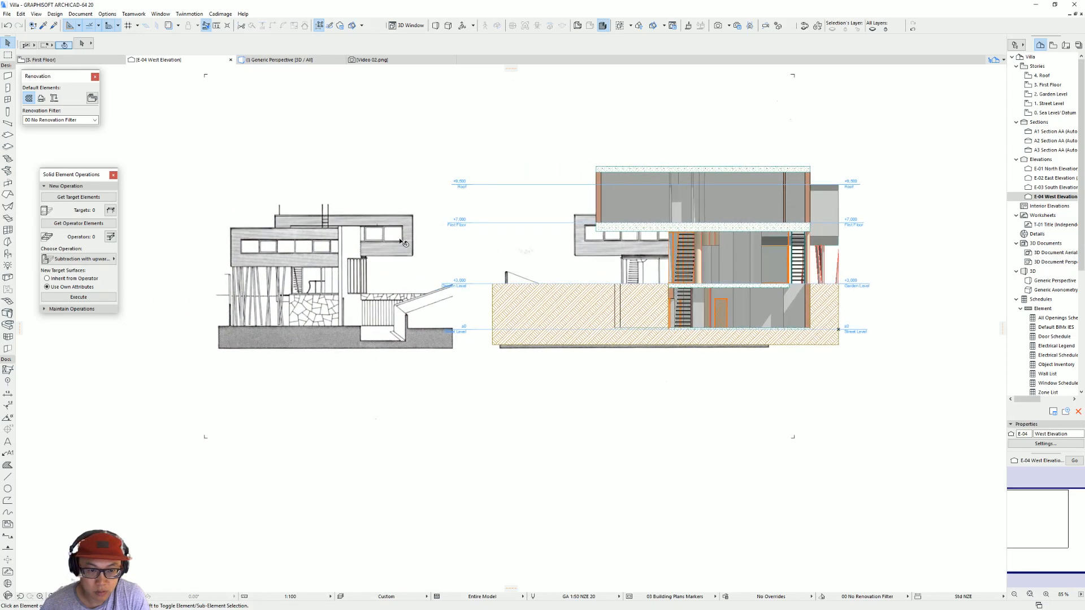
middle_drag(340, 298, 433, 308)
click(452, 298)
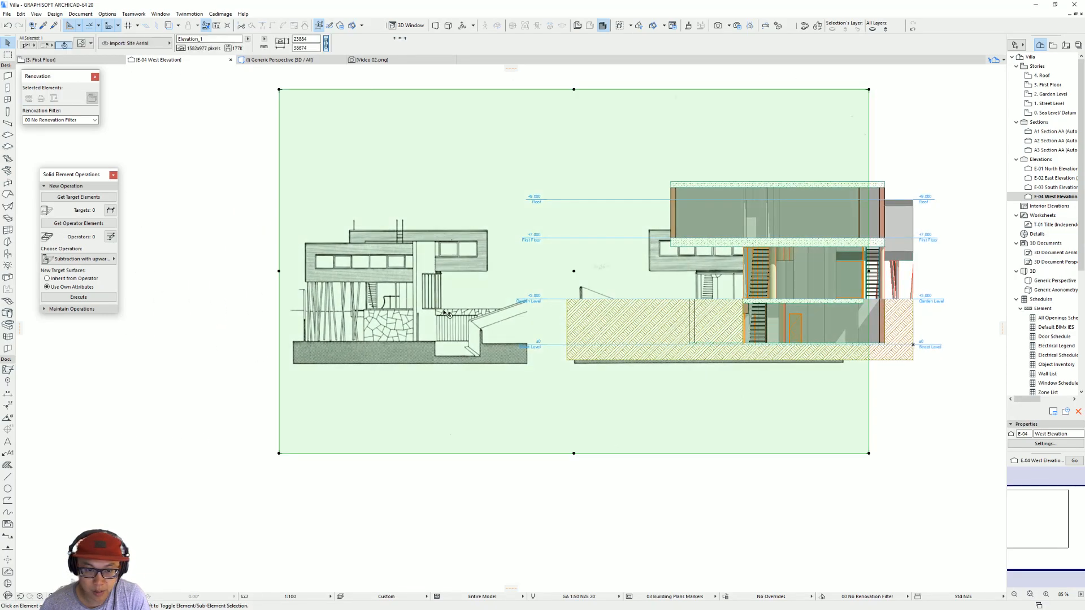
key(ctrl+k)
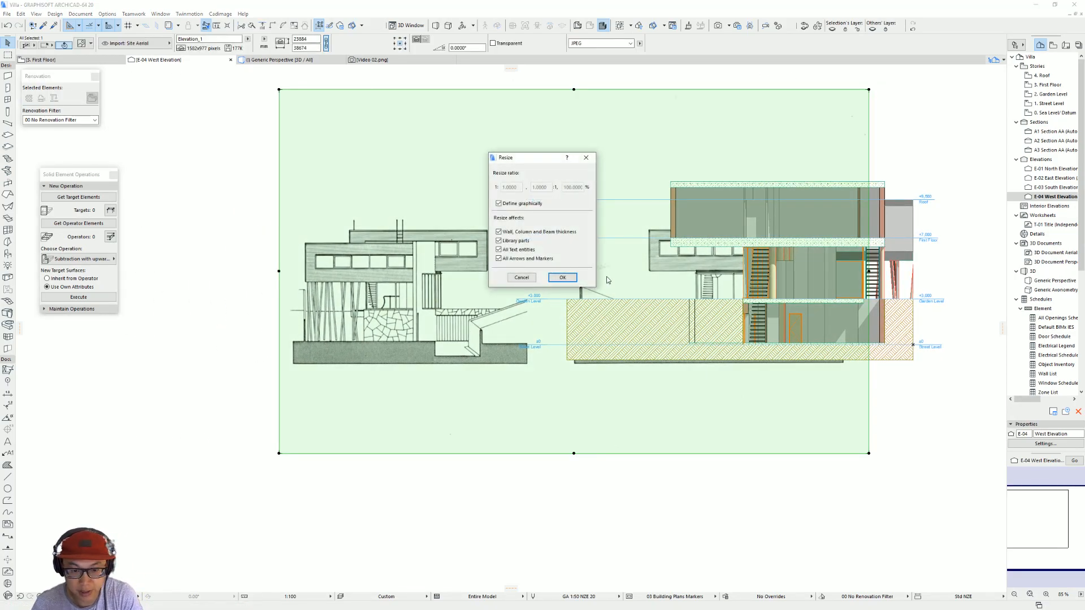
click(562, 278)
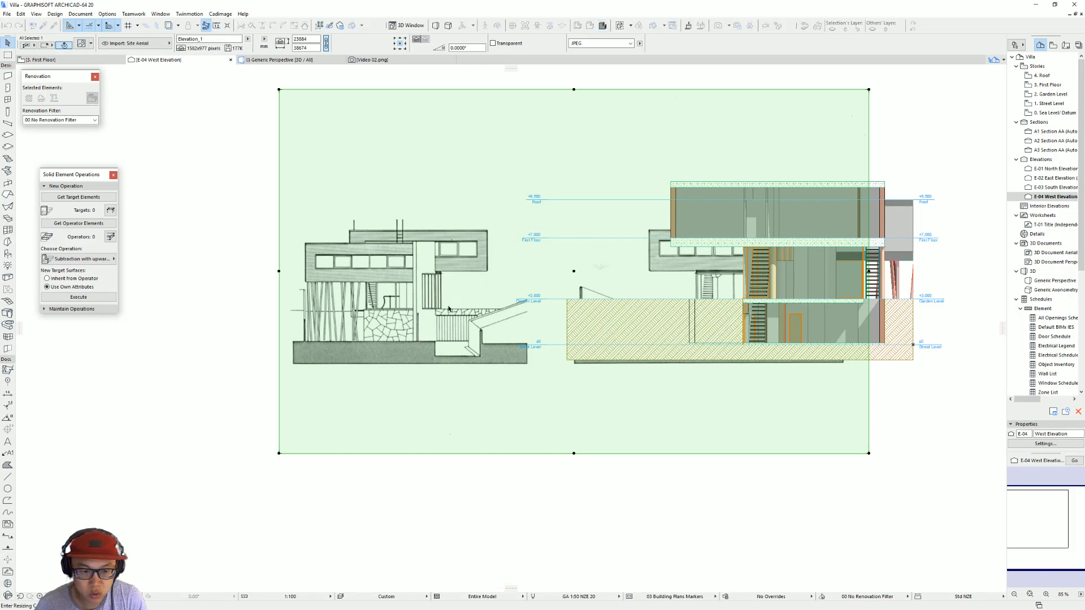
key(Escape)
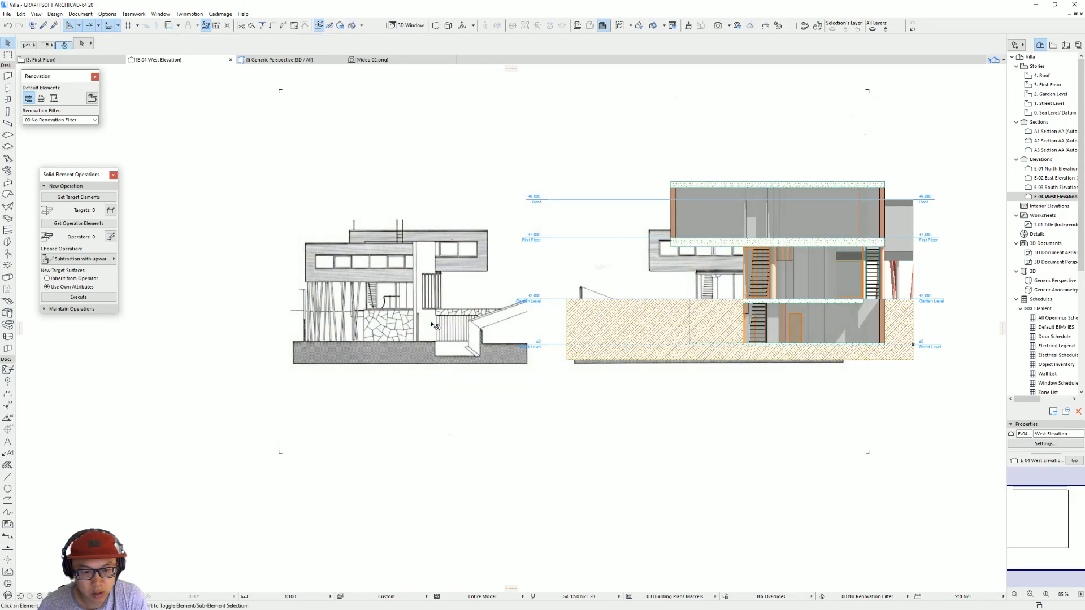
Step: Move the scanned elevation image sideways so it stands clear of the model in the West Elevation
scroll(557, 309, down, 3)
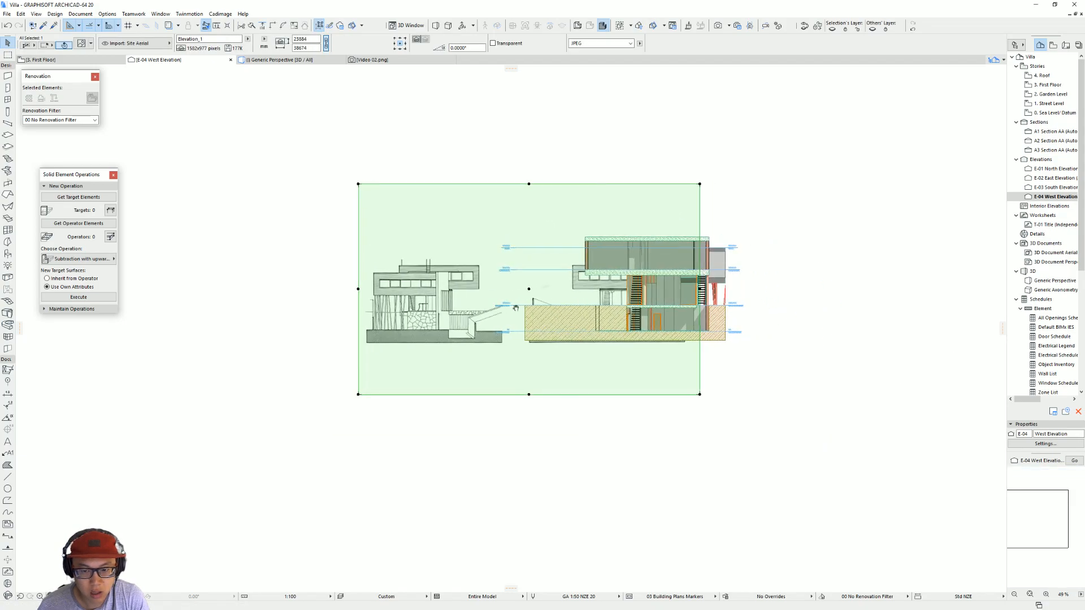
drag(590, 305, 356, 304)
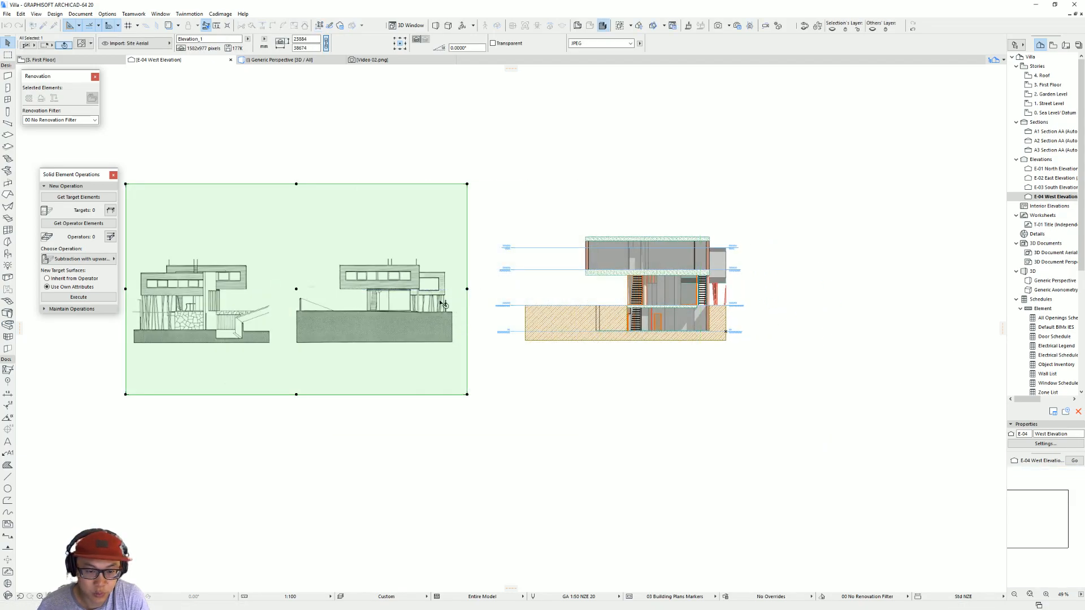
scroll(508, 300, up, 3)
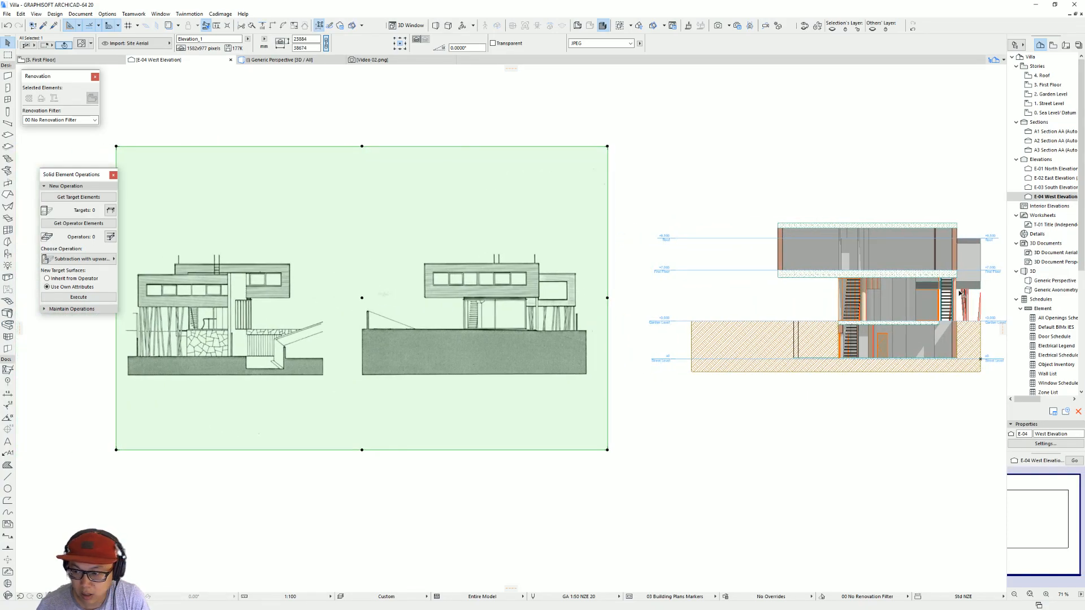
middle_drag(983, 297, 800, 325)
Step: Extend the West and East Elevation lines southward on the First Floor plan so both end level below the building
key(F2)
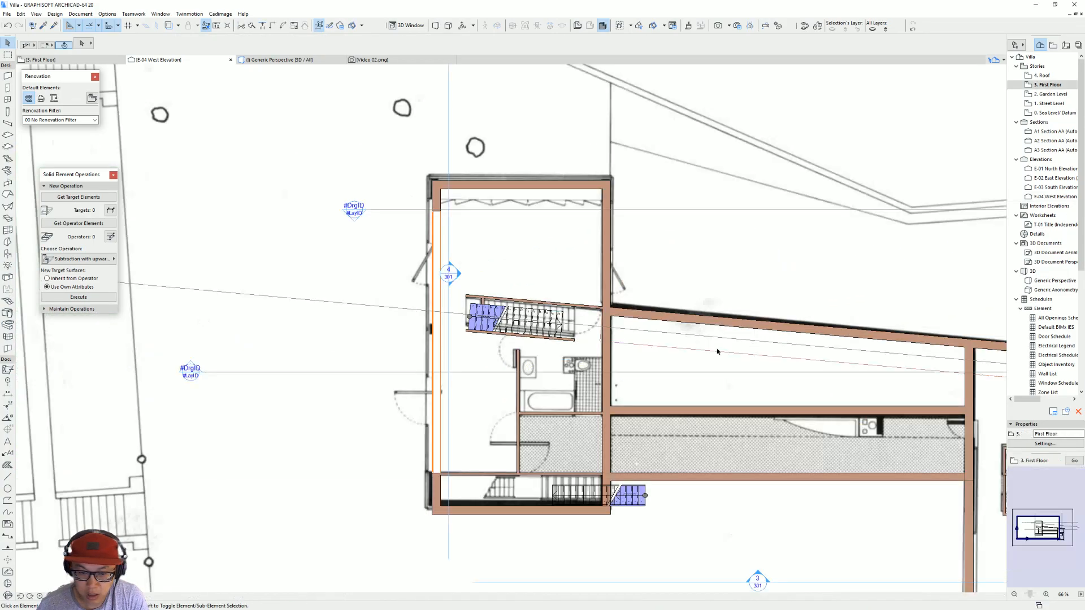
scroll(413, 351, down, 7)
click(440, 318)
click(441, 397)
click(440, 436)
click(613, 397)
click(613, 397)
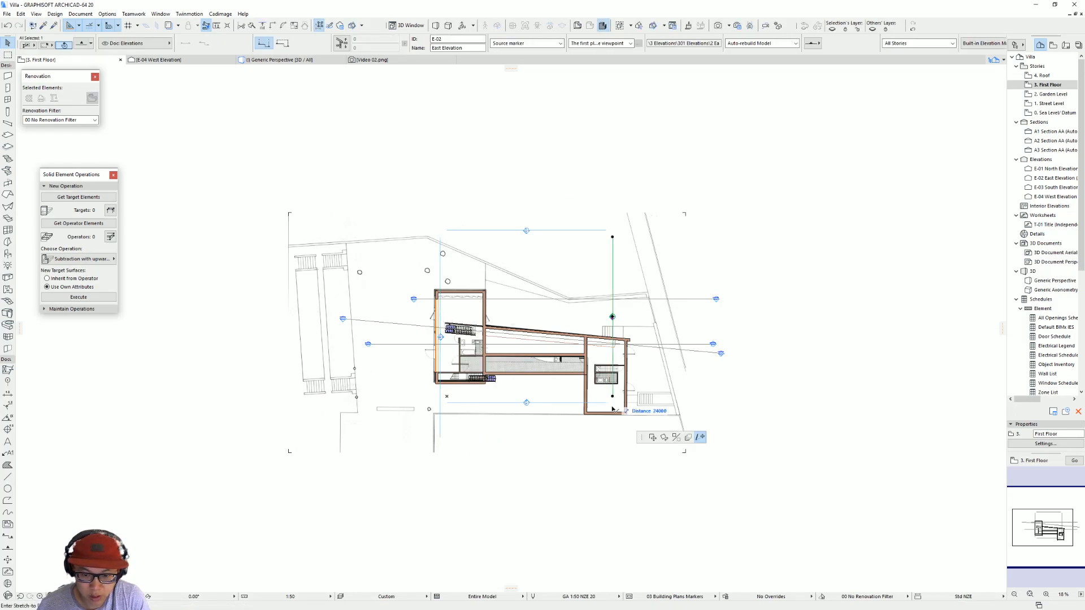
shift+click(441, 437)
Step: Move the East Elevation line outward to the east so it lies clear of the building
key(ctrl+d)
click(613, 338)
click(646, 338)
Step: Place a copy of the South Elevation line farther south, outside the building footprint
click(526, 403)
key(ctrl+shift+d)
click(526, 403)
click(526, 435)
Step: Move the West Elevation line outward so it lies west of the building's outer wall
click(440, 406)
key(ctrl+d)
click(440, 397)
click(423, 398)
Step: Stretch both ends of the copied South Elevation line to meet the West and East Elevation lines
click(460, 434)
click(447, 434)
click(422, 435)
click(606, 434)
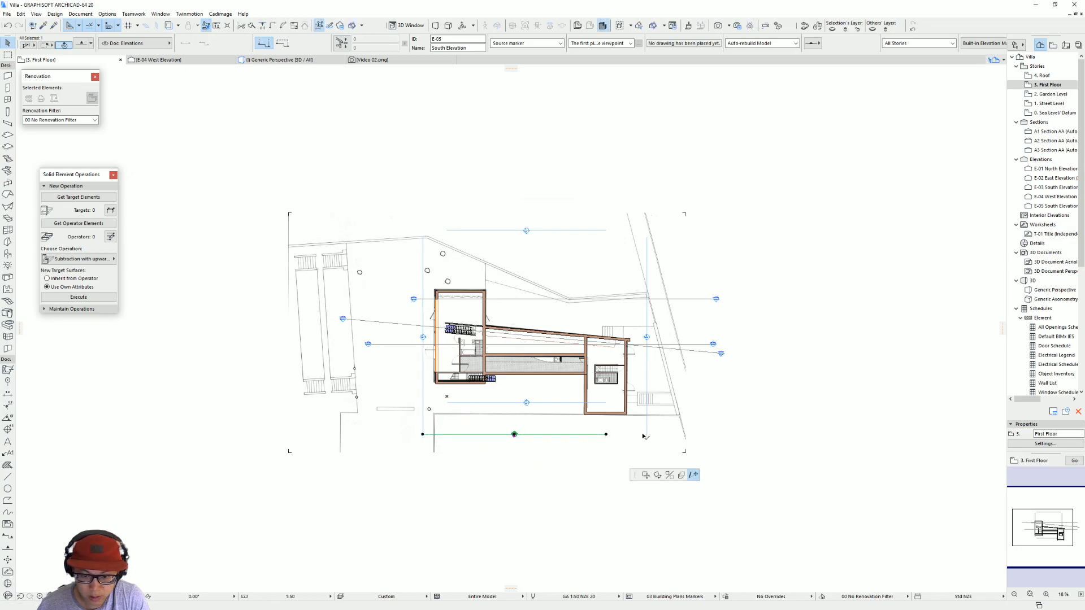
click(646, 434)
Step: Stretch both ends of the North Elevation line to align with the West and East Elevation lines
click(606, 231)
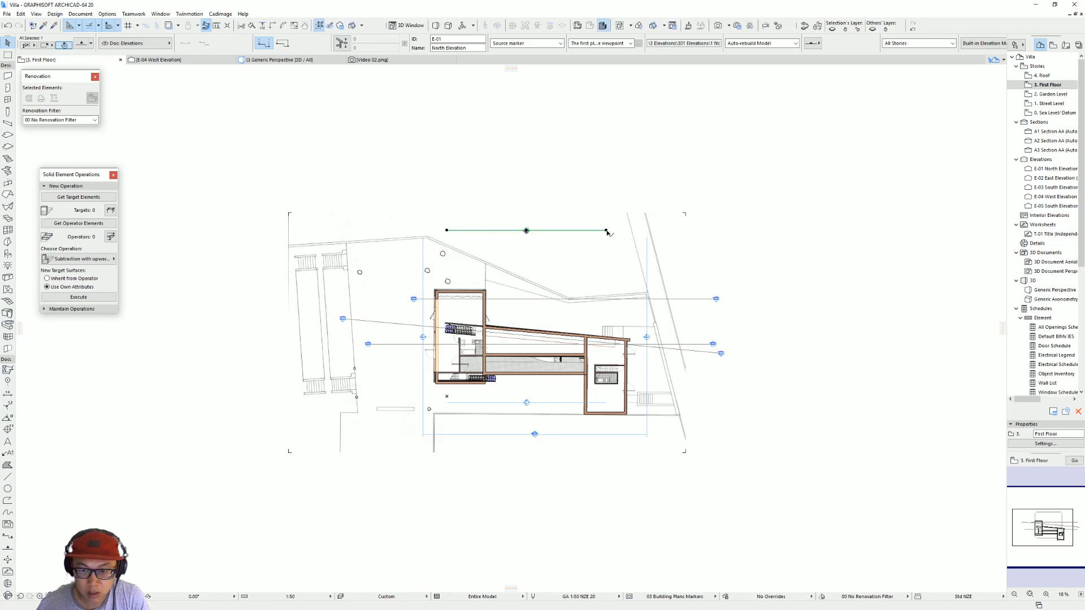
click(606, 230)
click(647, 230)
click(447, 231)
click(423, 230)
Step: Open the West Elevation view from its relocated elevation line on the plan
click(425, 268)
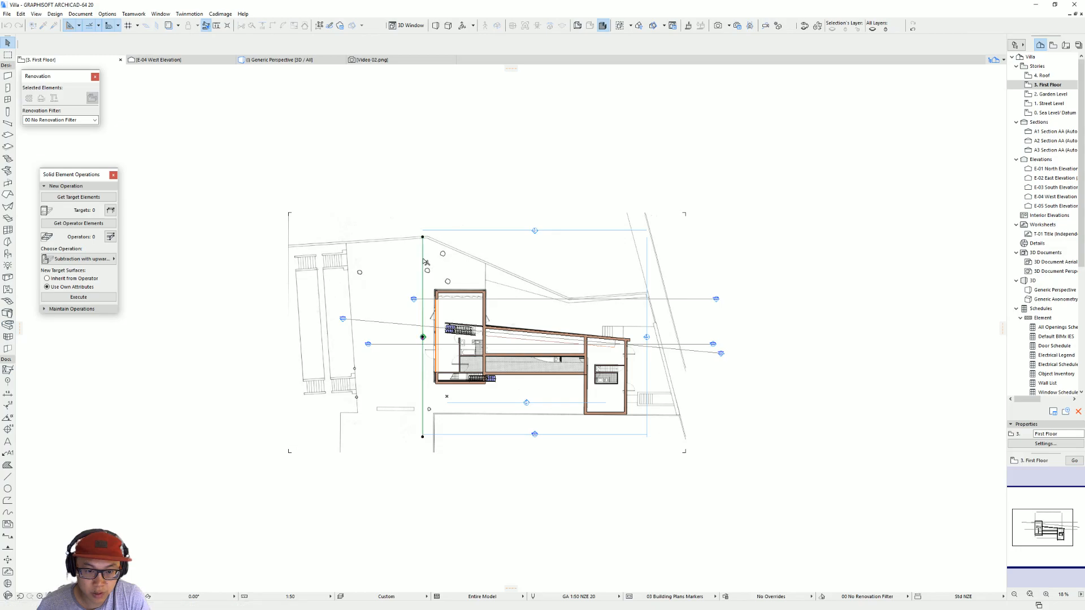
right_click(424, 261)
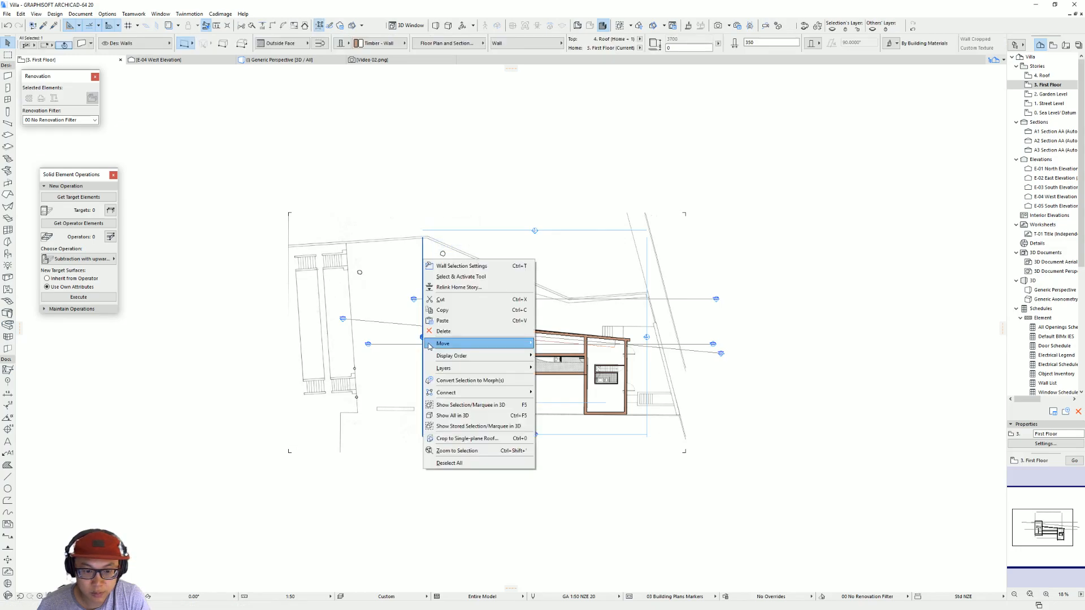
click(487, 277)
click(423, 339)
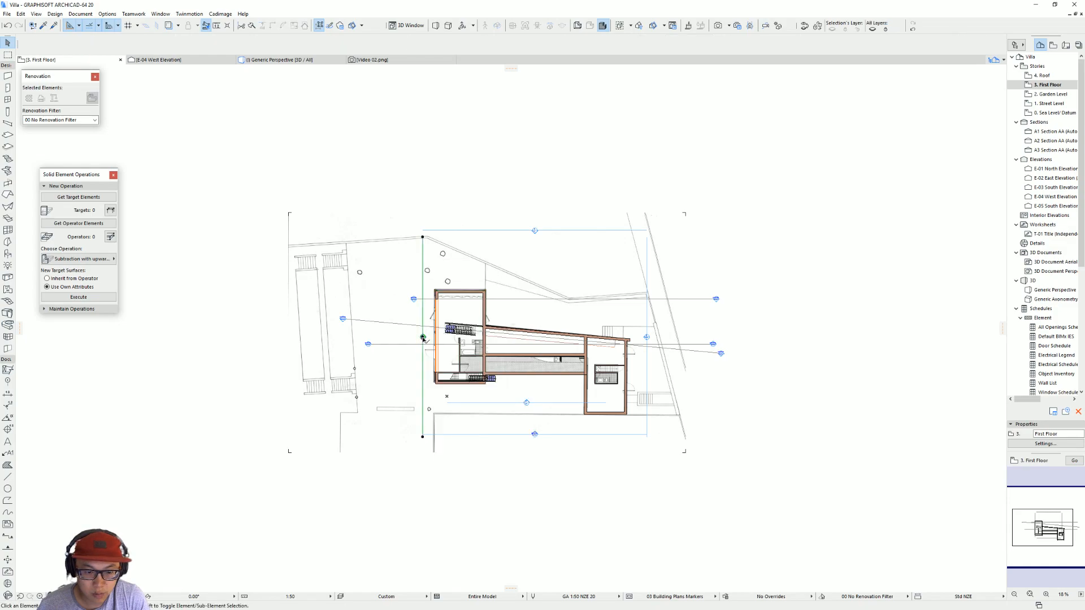
right_click(423, 338)
click(452, 367)
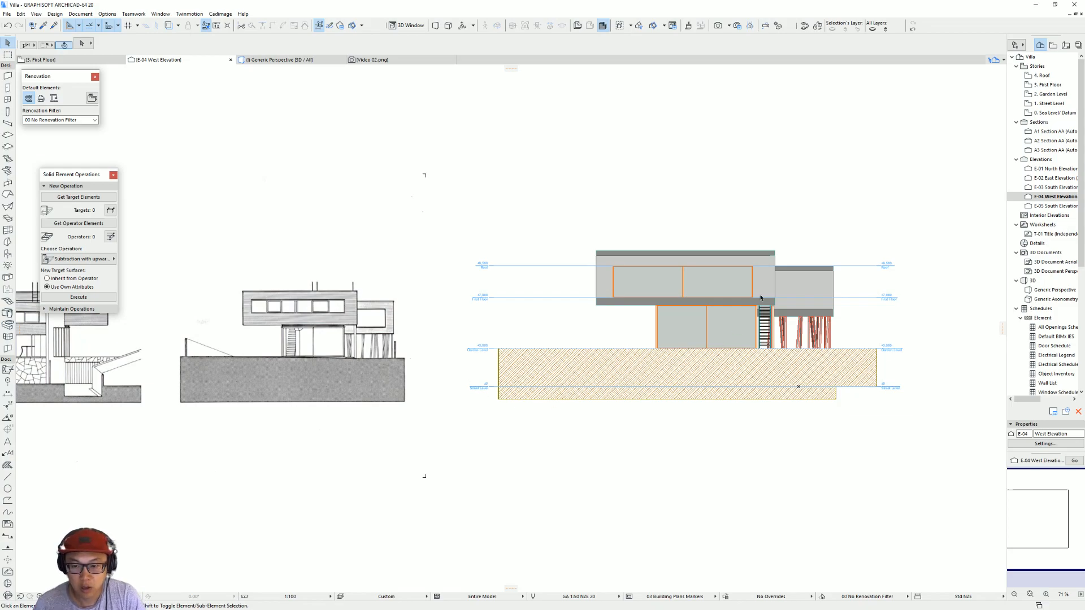
Step: Select the scanned elevation image and measure the height of the model's upper volume at its outer edge
click(363, 335)
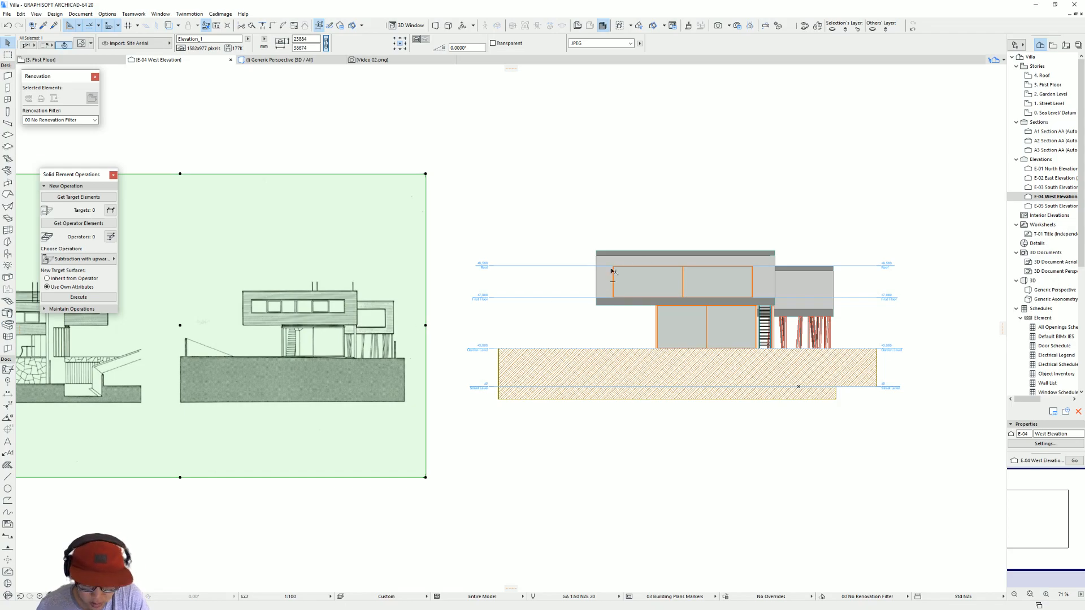
key(m)
click(596, 251)
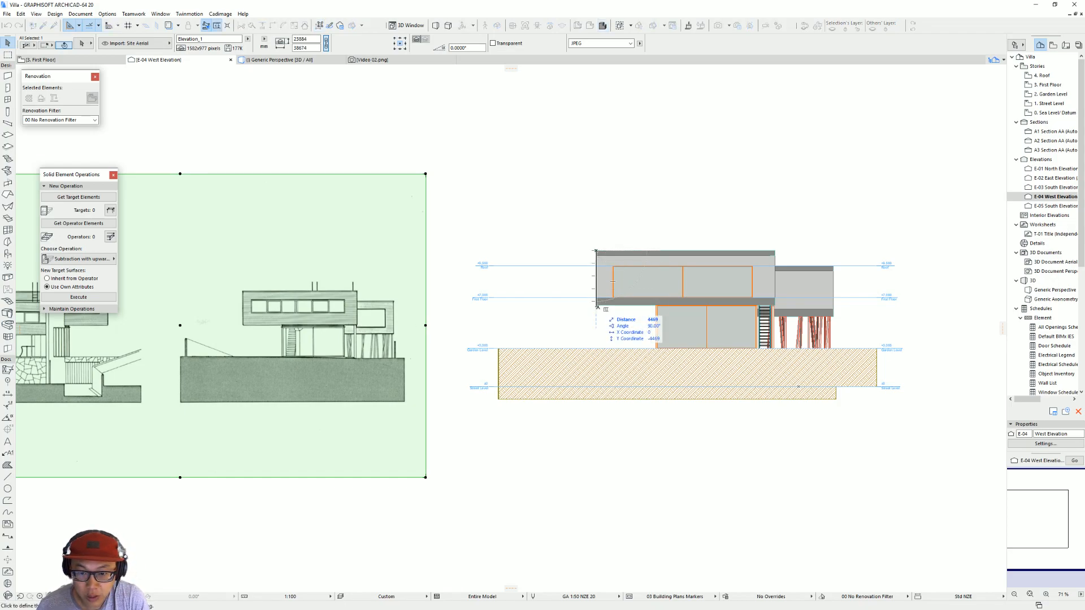
key(Escape)
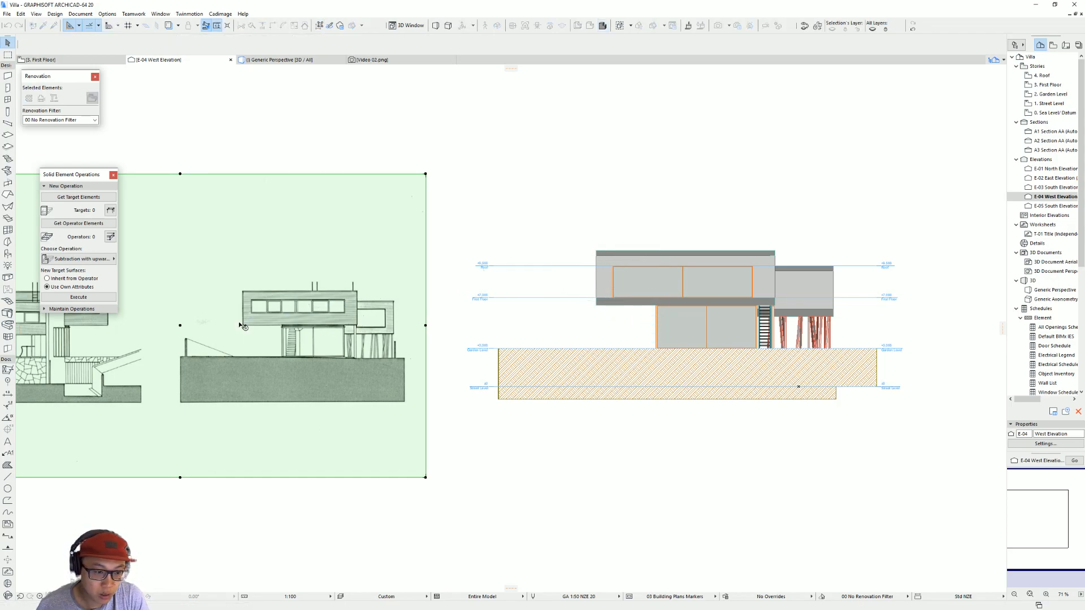
Step: Resize the scanned elevation image from the drawn upper volume's lower corner so that its outer edge matches the model's height
key(ctrl+k)
click(561, 275)
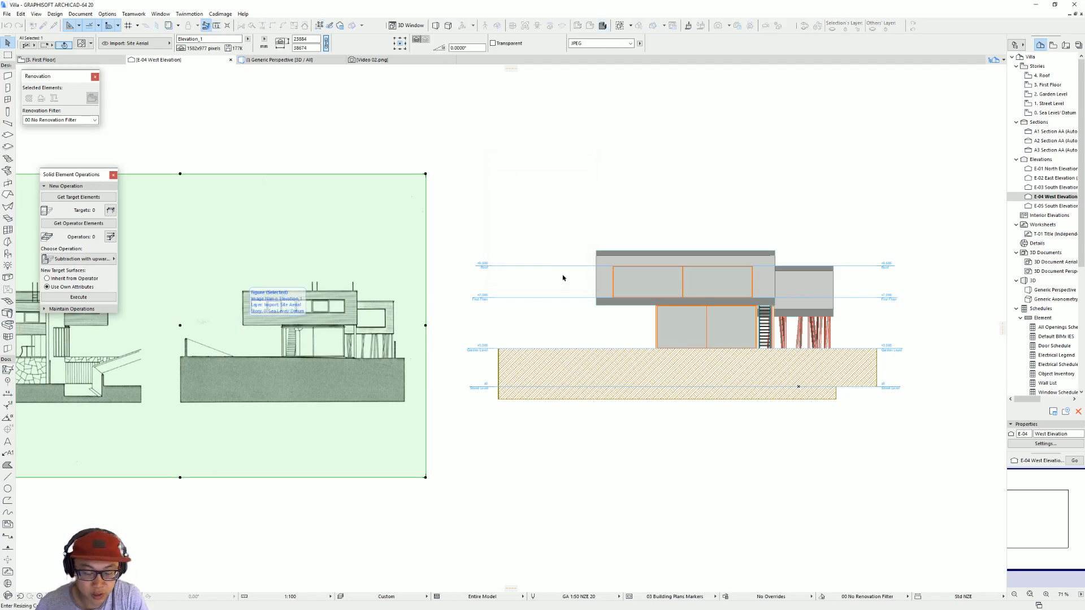
scroll(250, 335, up, 3)
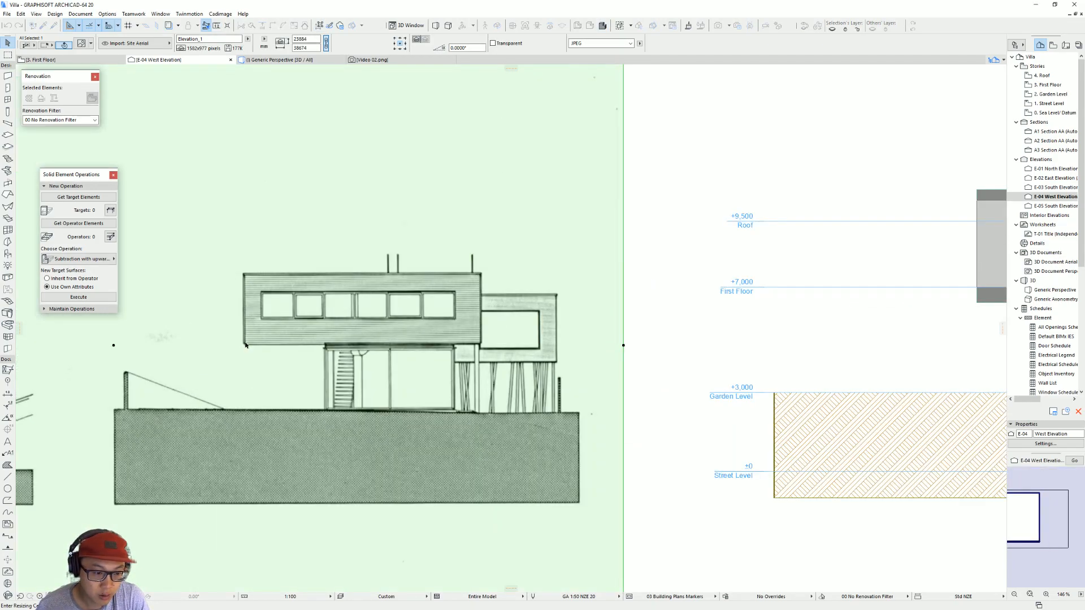
click(246, 277)
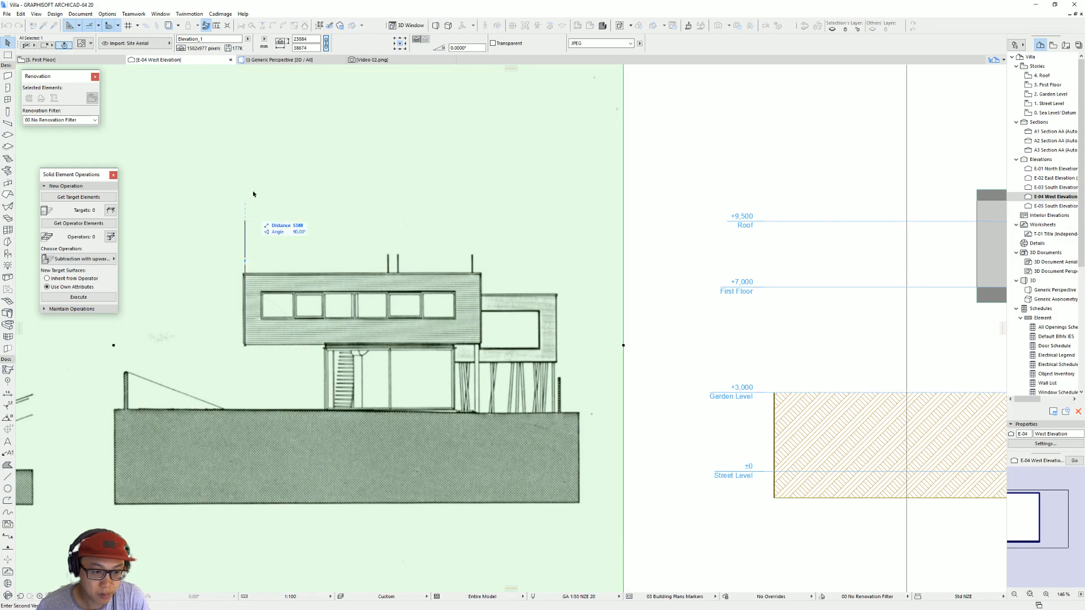
click(253, 190)
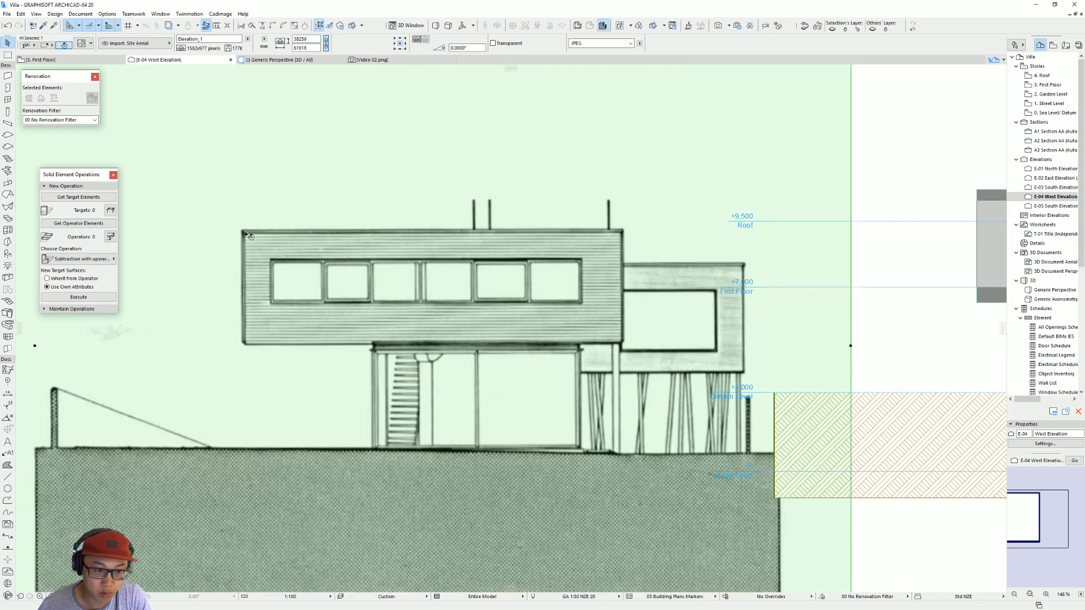
Step: Move the resized elevation image vertically to align the upper volume's underside with the model, and shift it sideways clear of the model
scroll(492, 333, down, 4)
drag(507, 361, 563, 334)
key(ctrl+d)
click(498, 289)
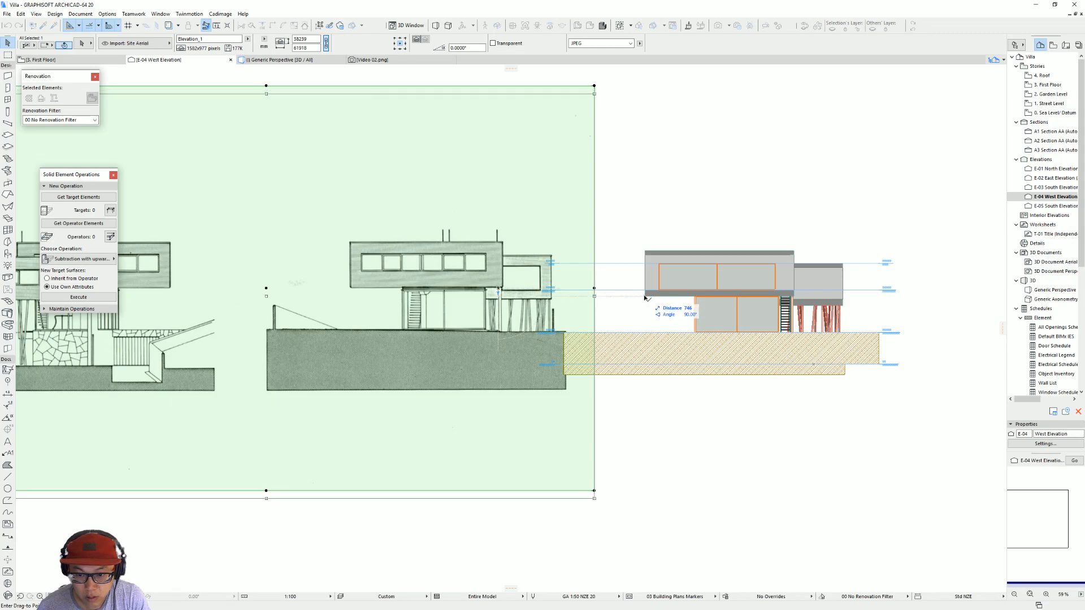
click(627, 297)
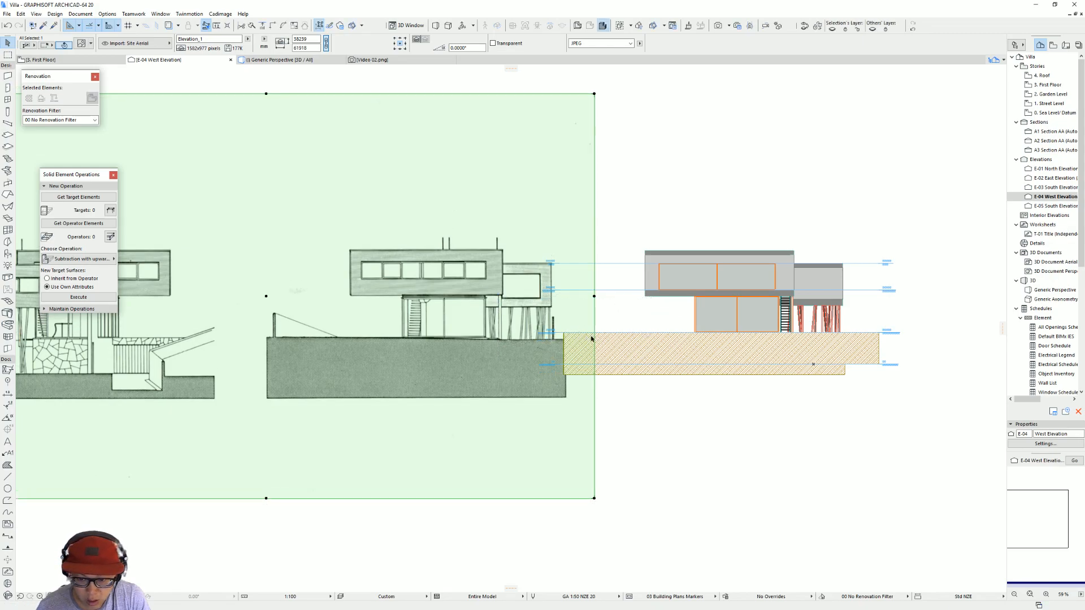
key(ctrl+d)
click(492, 341)
click(448, 342)
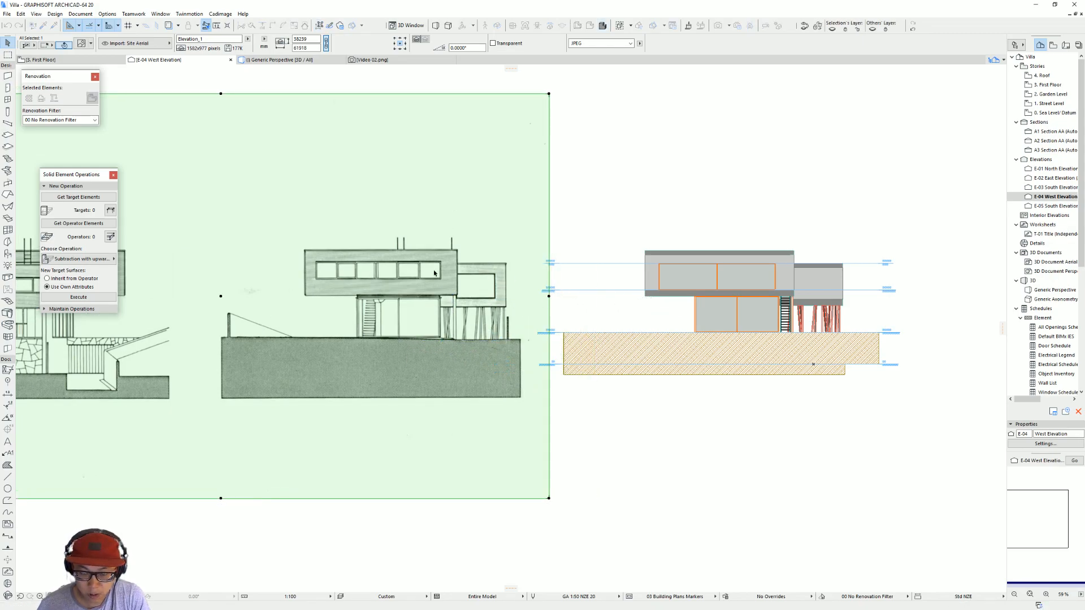
Step: Measure the width of the upper volume's strip window on the scanned elevation
scroll(369, 283, up, 3)
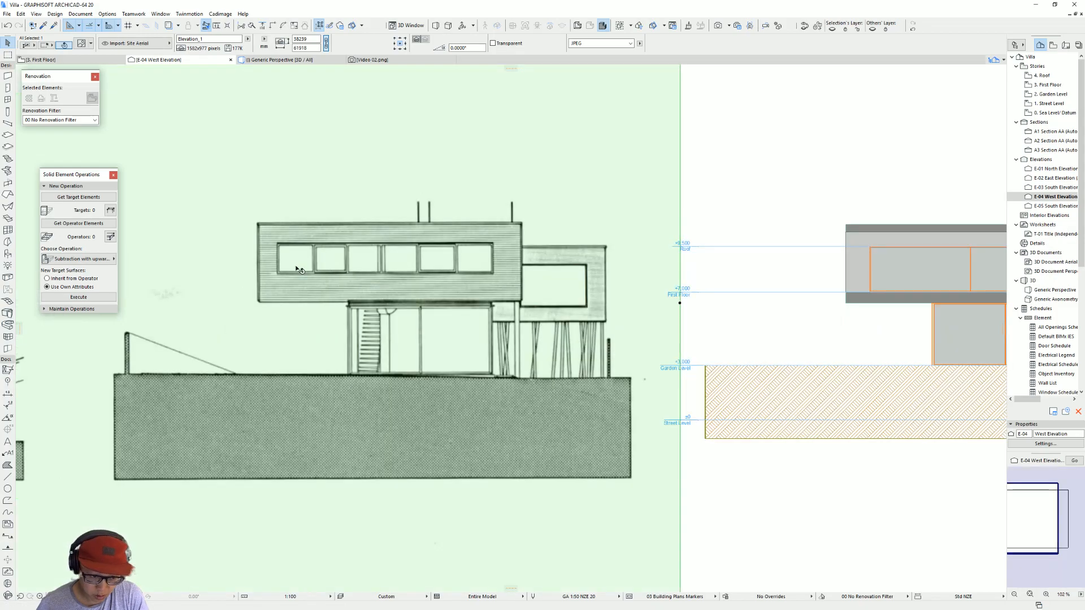
key(ctrl+d)
click(277, 243)
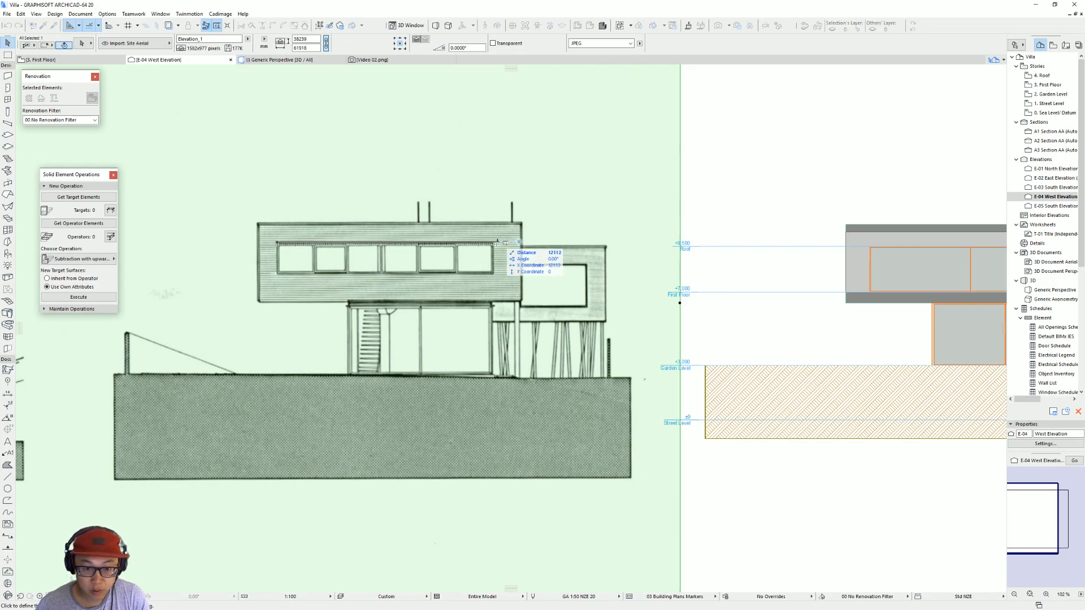
key(Escape)
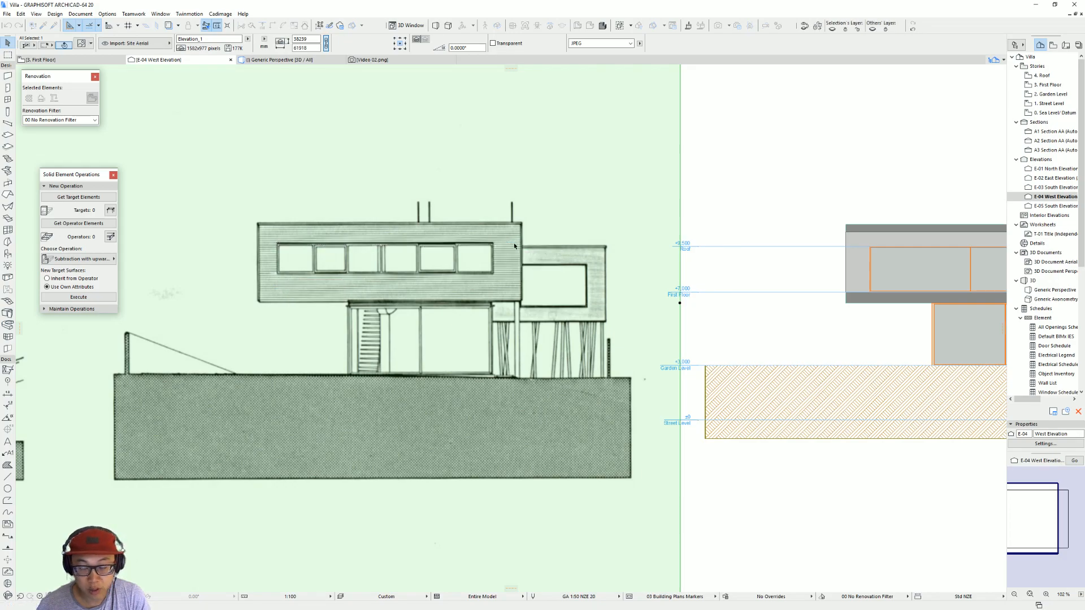
Step: Set the model's first-floor west window to 11500 wide and 1700 high, and raise its sill to 800
scroll(504, 247, down, 3)
click(497, 262)
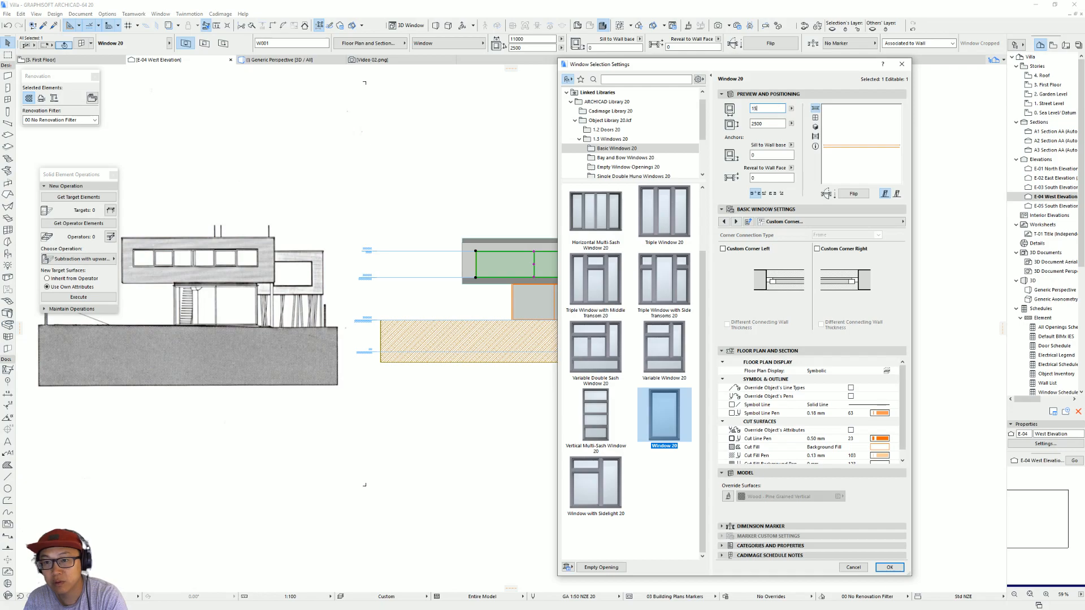
click(759, 125)
key(Return)
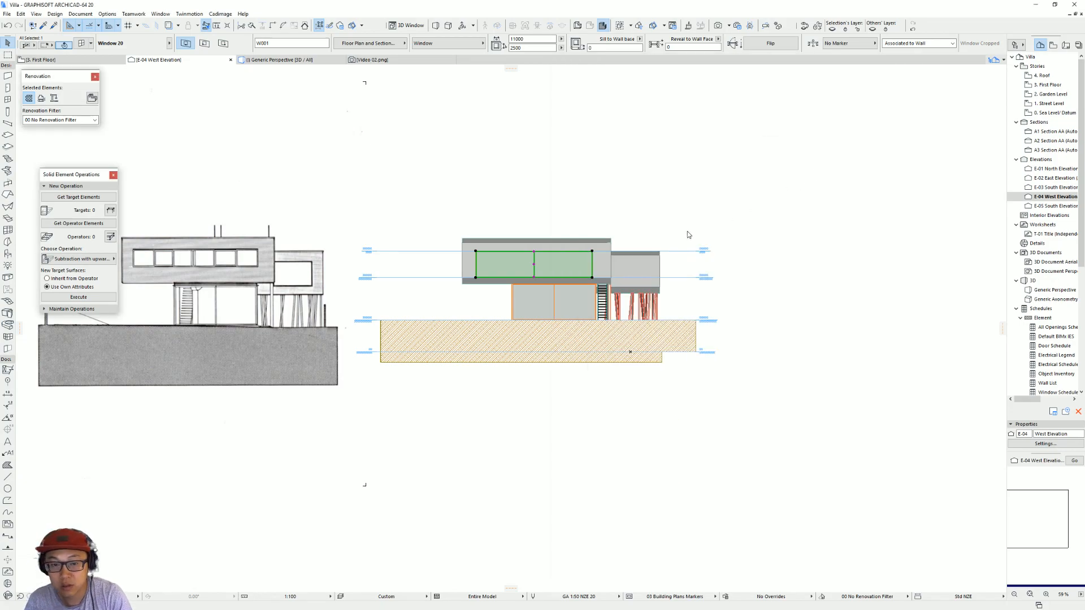
scroll(593, 255, up, 5)
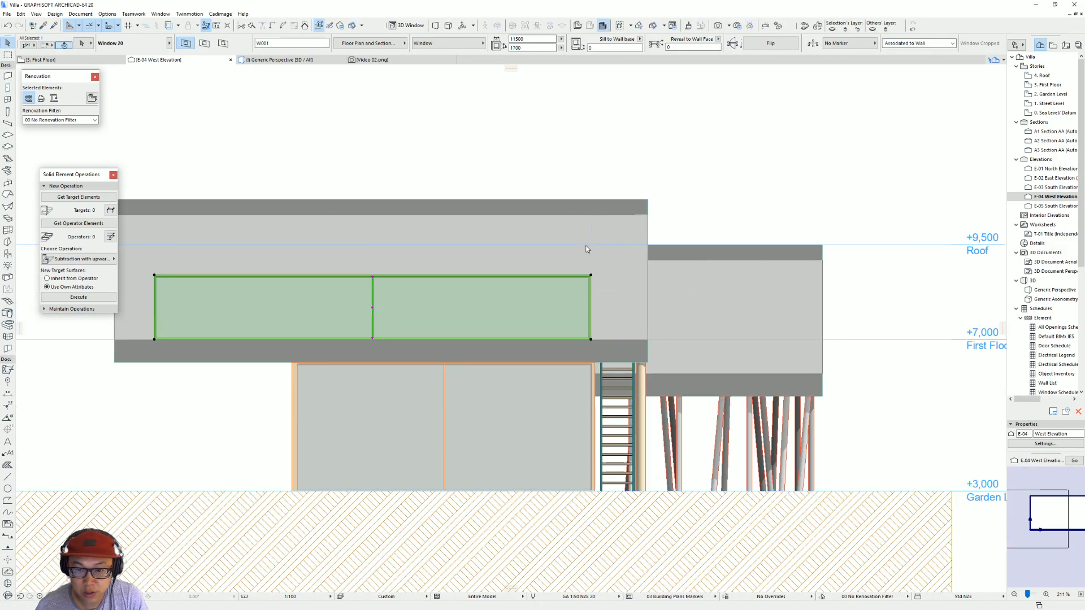
key(Escape)
Step: Measure the height of the strip window on the scanned elevation from its lower edge
scroll(525, 262, down, 5)
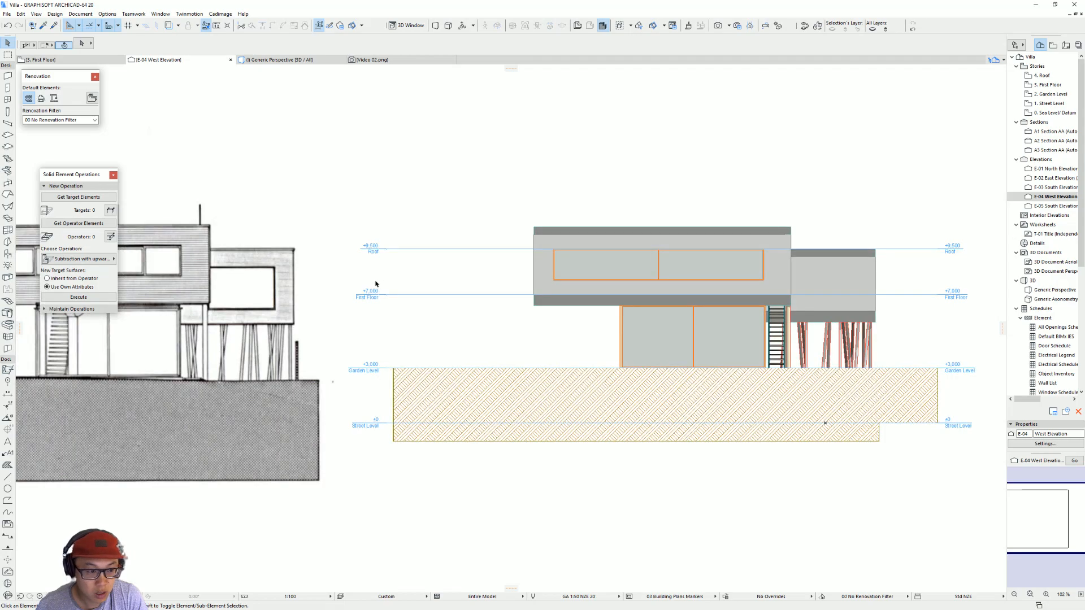
scroll(374, 284, down, 1)
middle_drag(439, 286, 574, 290)
scroll(322, 275, up, 3)
key(m)
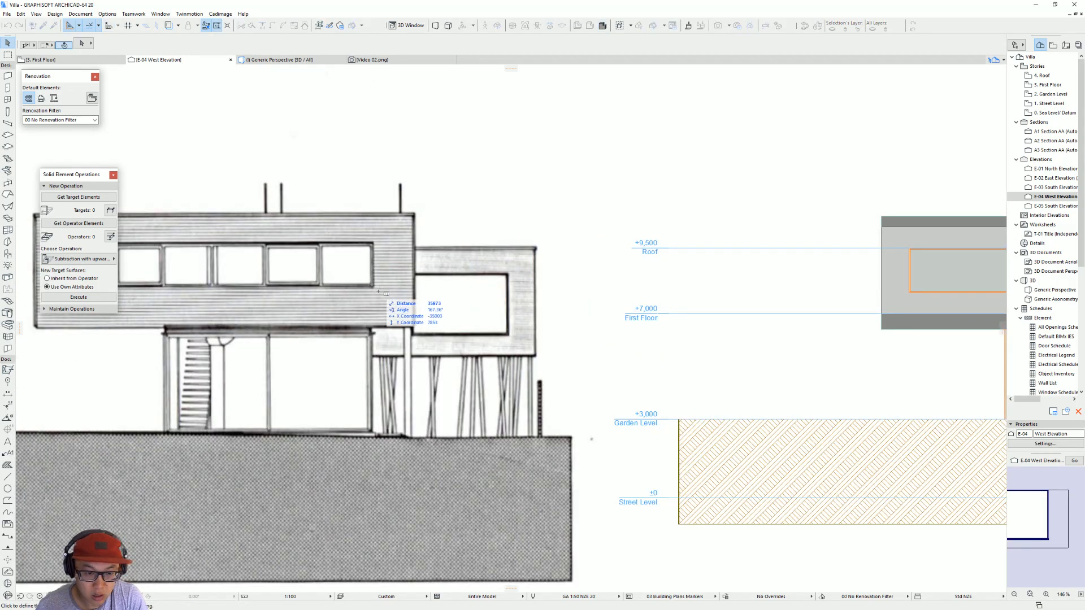
click(370, 288)
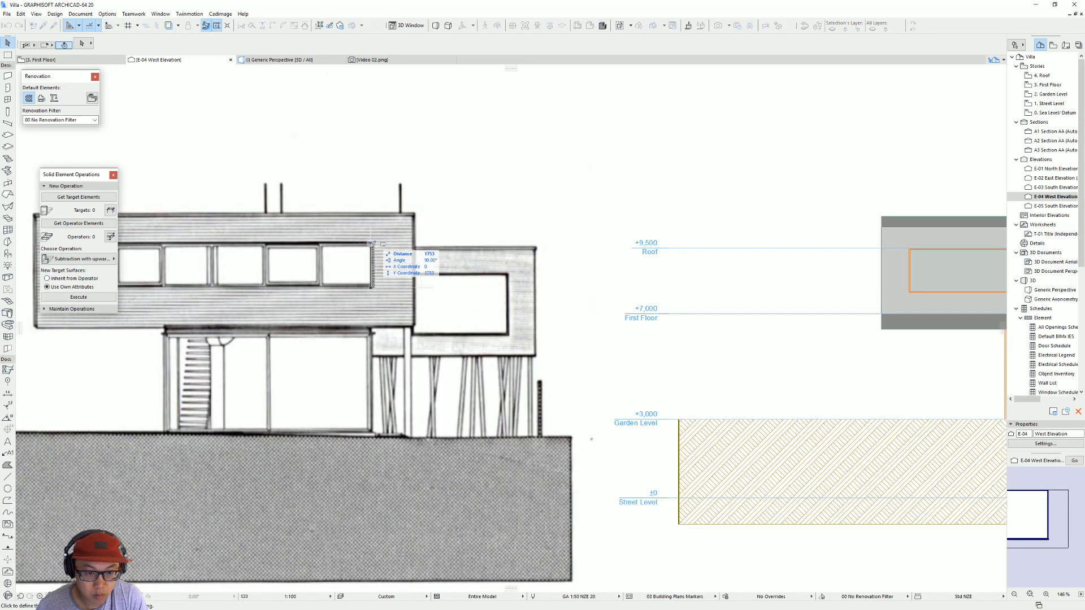
key(Escape)
Step: Measure from the lower edge of the model's first-floor window to compare it with the scan
middle_drag(977, 288, 800, 285)
key(m)
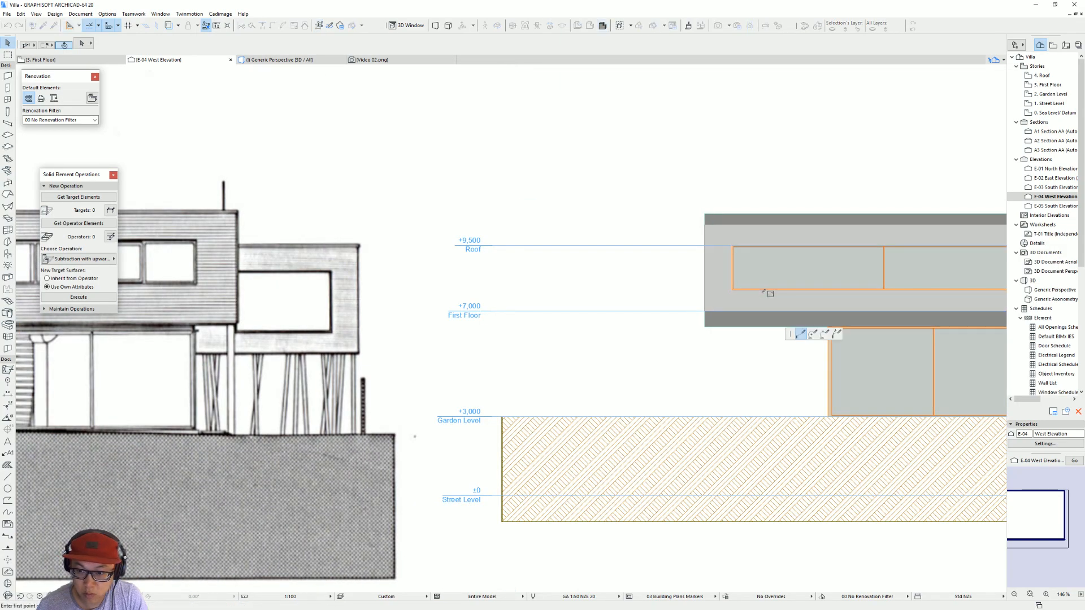
click(760, 290)
key(Escape)
scroll(763, 295, down, 3)
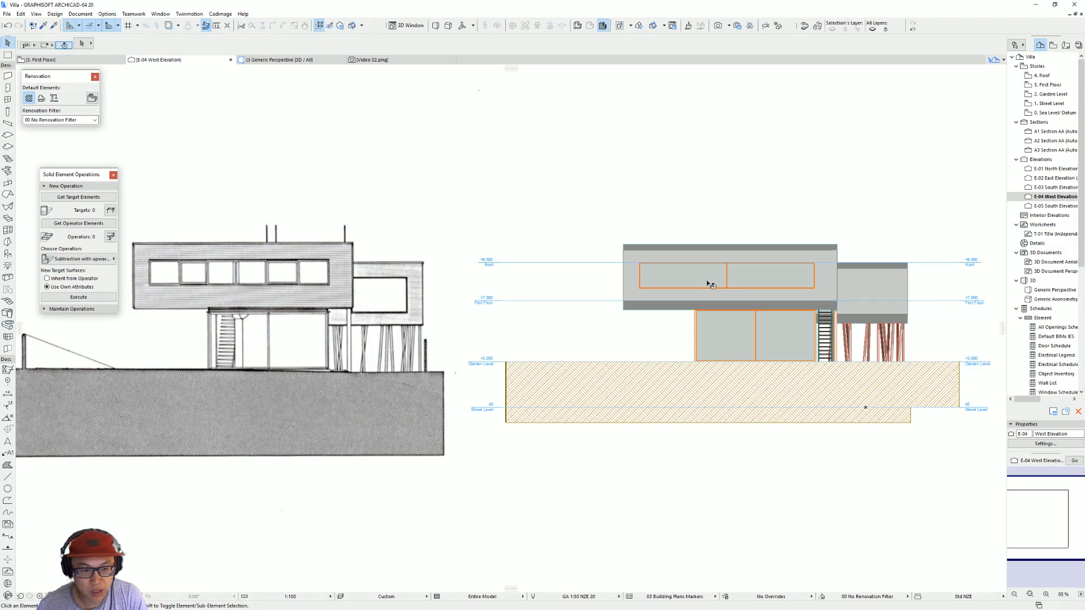
Step: Set the first-floor west window's height to 1500 and move it up to a sill height of 1000
click(703, 284)
click(530, 47)
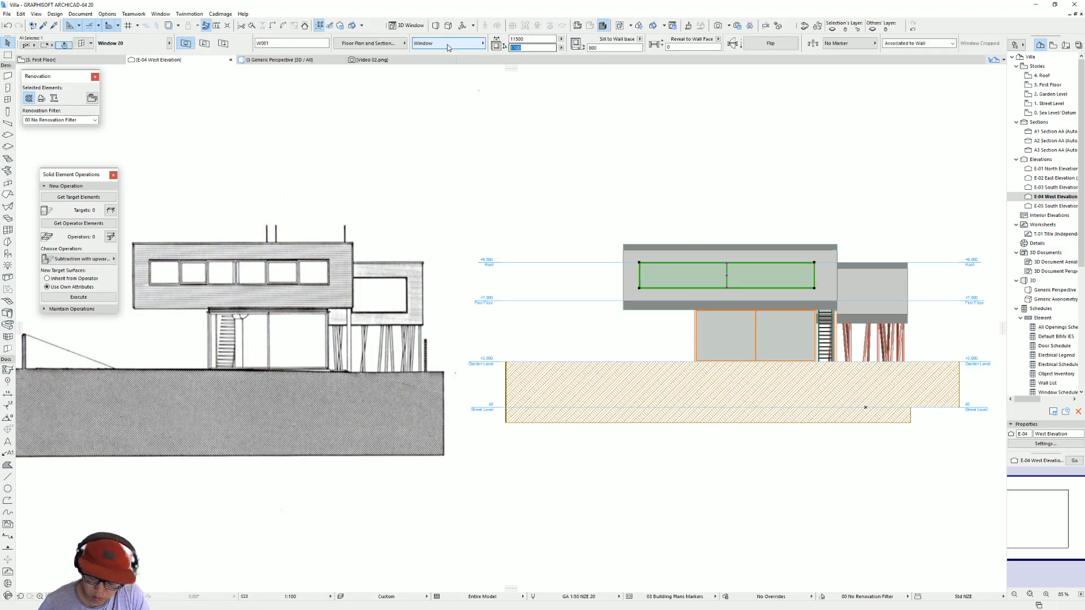
key(Return)
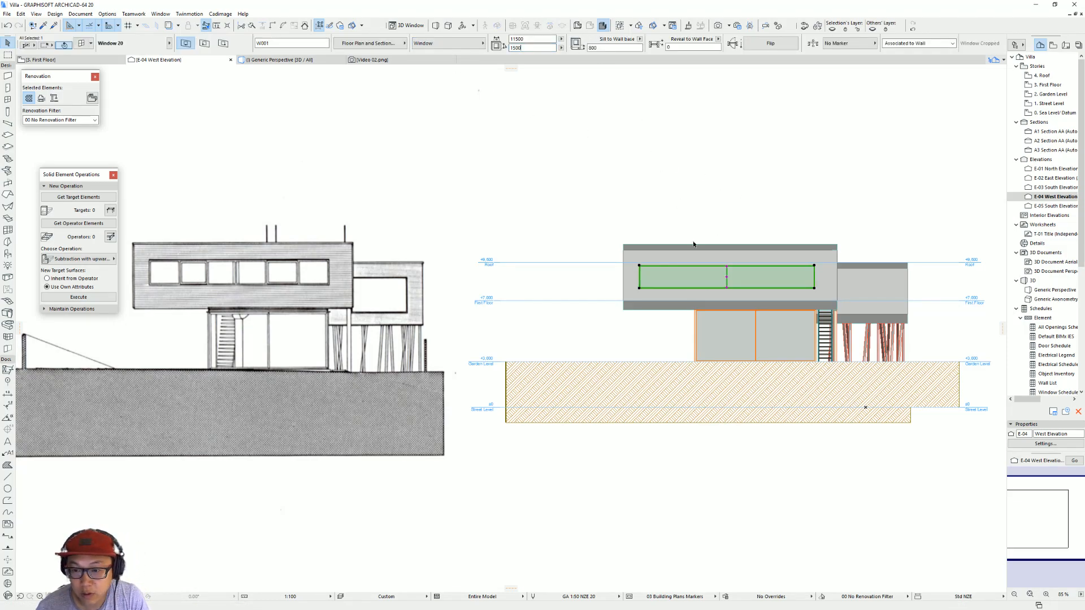
click(639, 263)
click(640, 264)
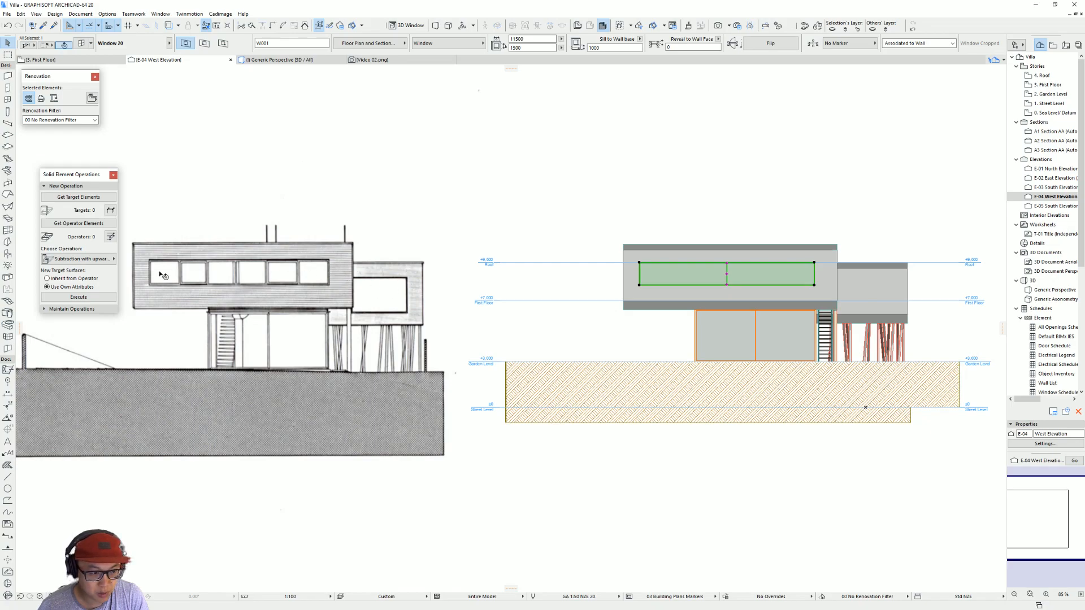
key(Escape)
Step: Divide the first-floor west window's sash grid into 6 horizontal panes in the window's sash options
scroll(709, 283, up, 2)
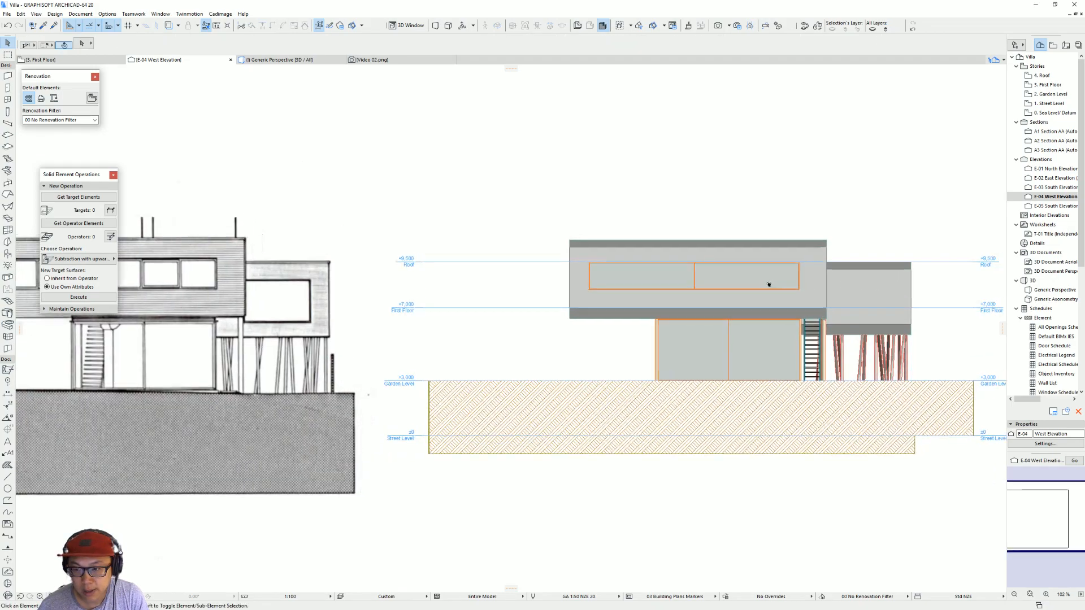
click(575, 282)
mouse_move(610, 280)
middle_down()
mouse_move(818, 278)
mouse_move(620, 283)
middle_up()
key(Escape)
click(757, 296)
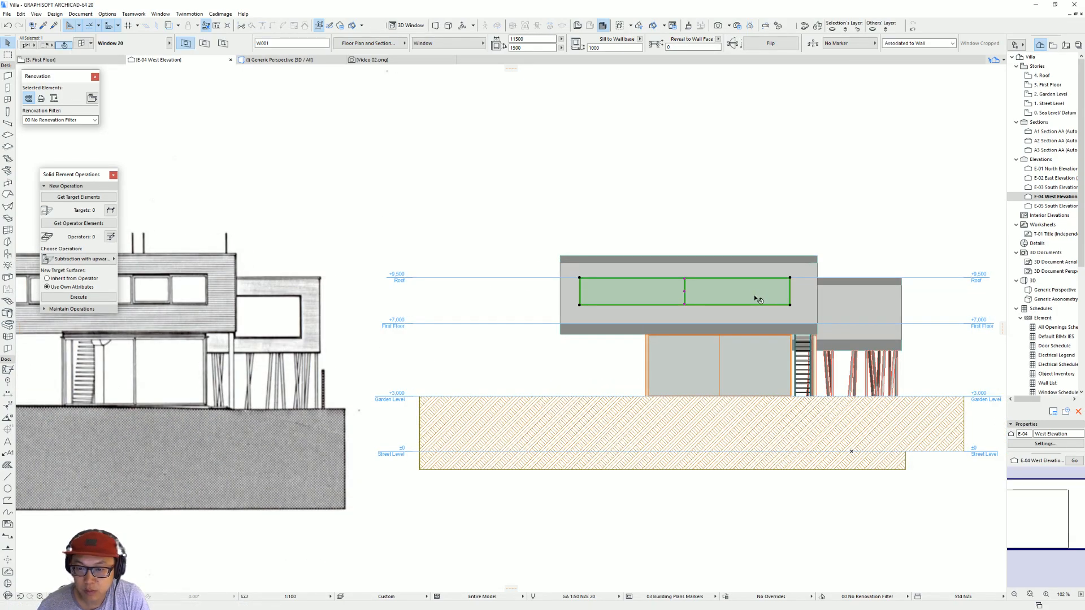
double_click(757, 299)
click(831, 222)
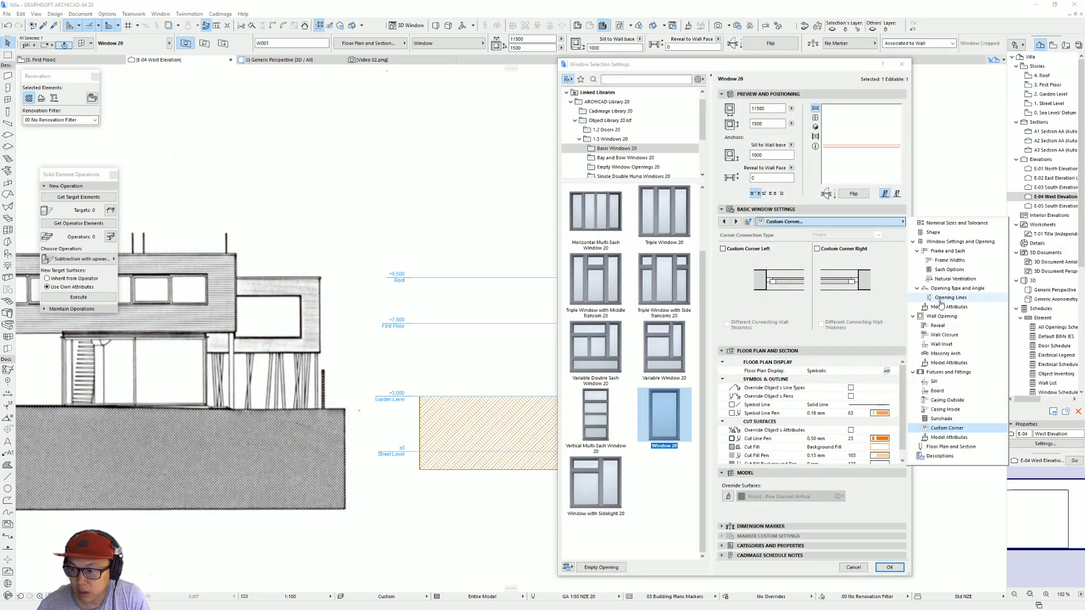
click(949, 269)
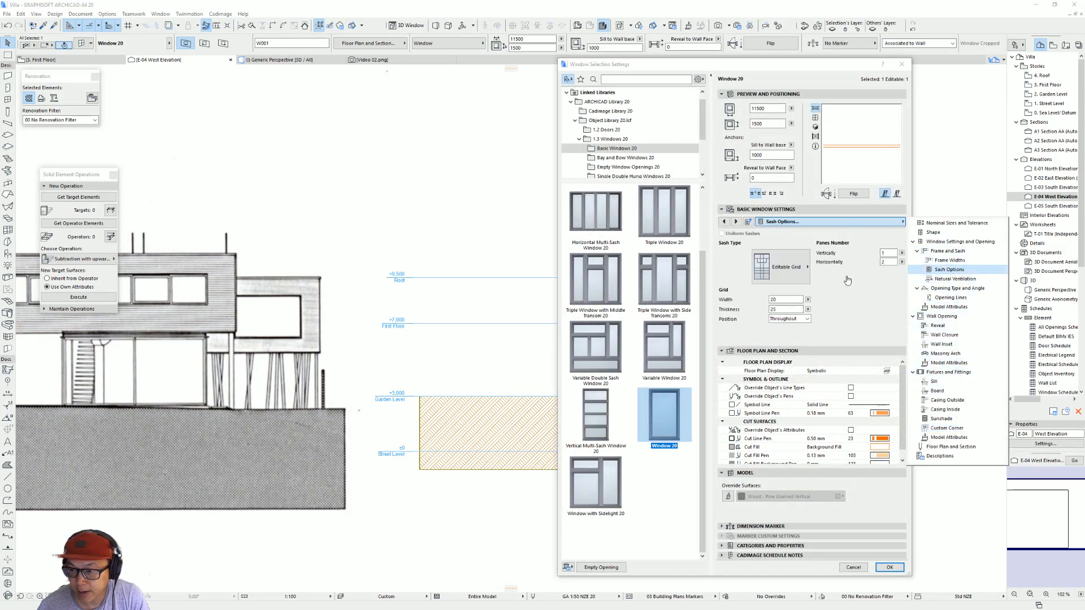
text(2)
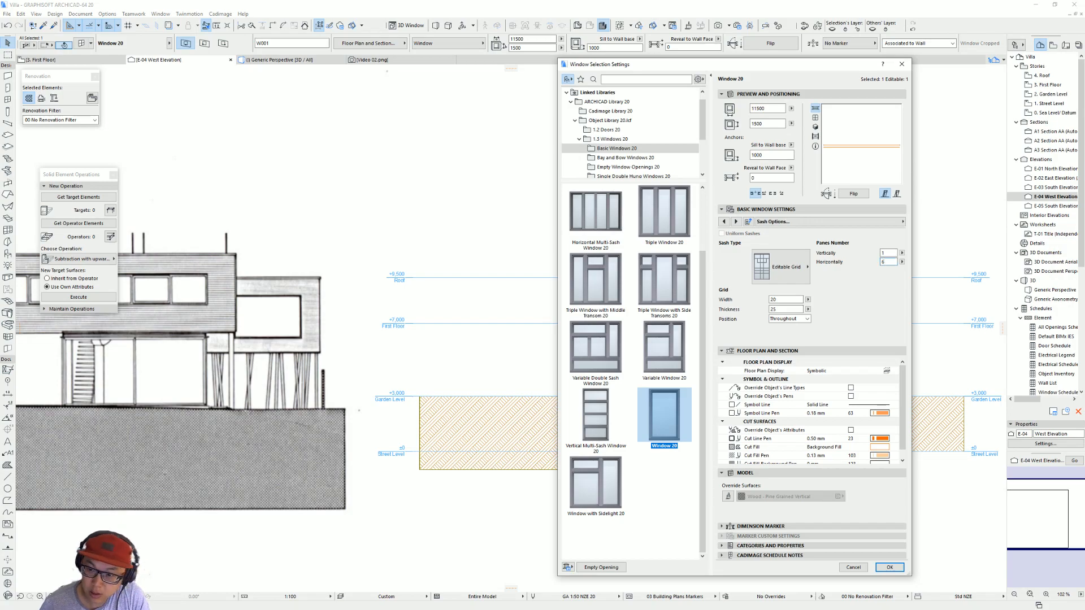
key(Return)
key(Escape)
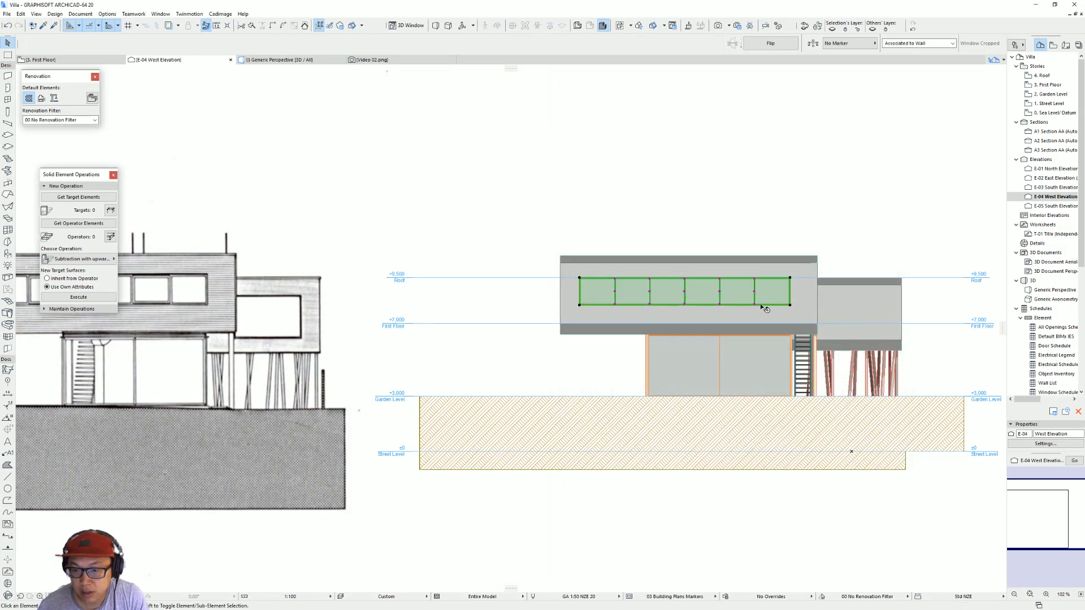
Step: Show the villa in 3D and place another 11500 by 1500 window in the side wall of the other raised volume
scroll(650, 310, down, 3)
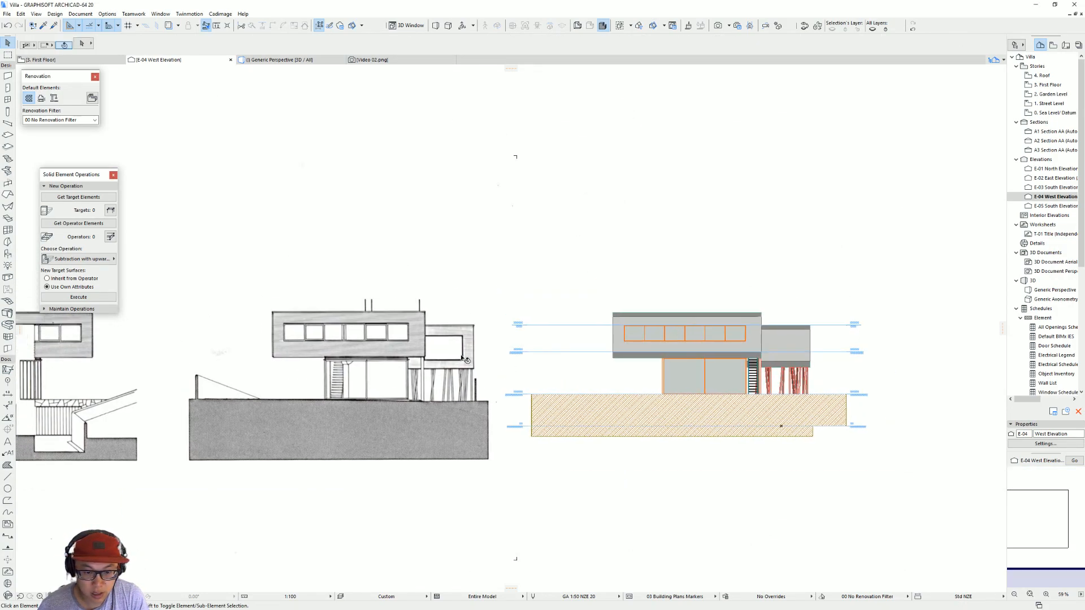
scroll(776, 375, up, 3)
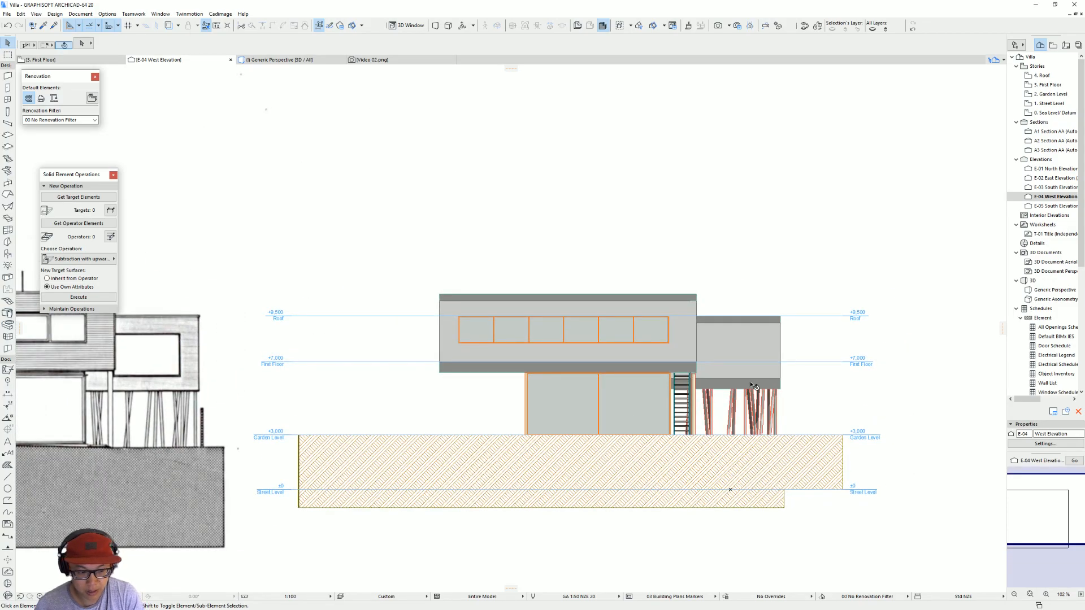
scroll(692, 385, down, 3)
key(F3)
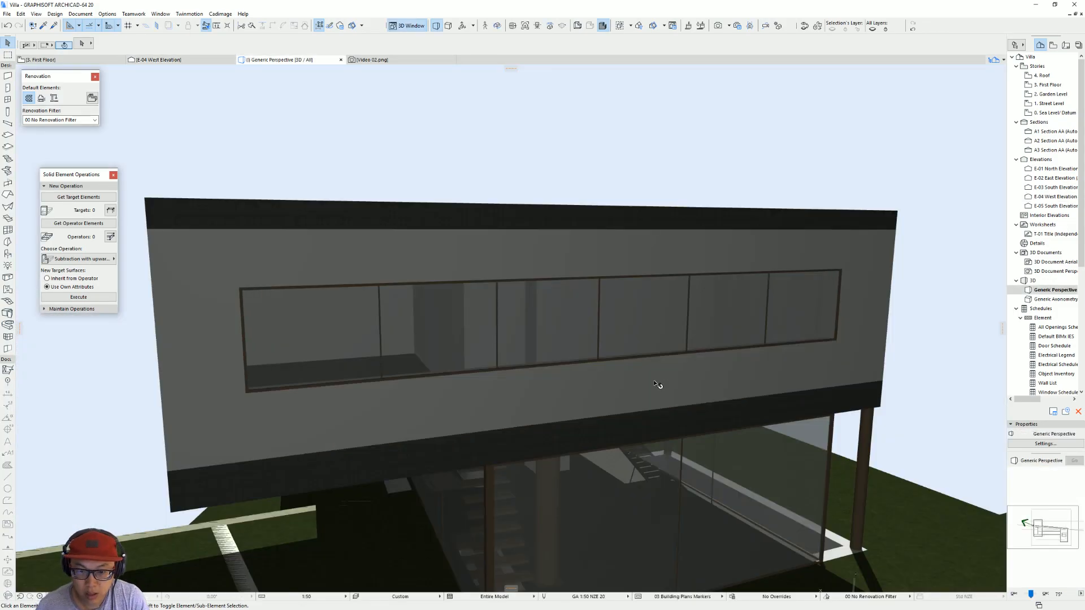
scroll(660, 385, down, 3)
shift+middle_drag(690, 373, 405, 370)
alt+click(406, 370)
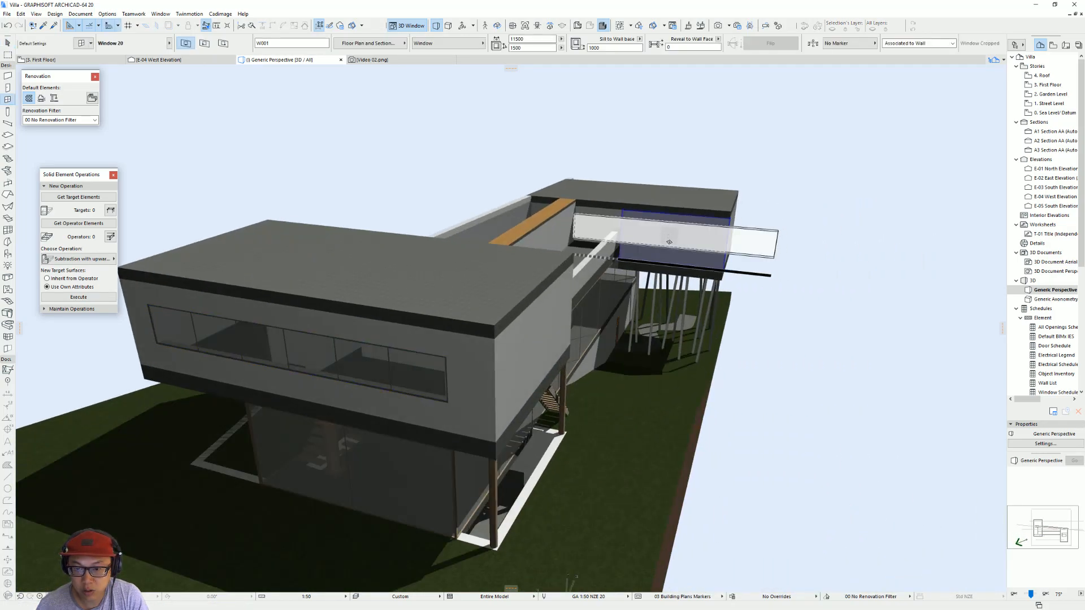
scroll(815, 249, up, 4)
middle_drag(730, 276, 692, 331)
key(Escape)
Step: Change the newly placed window to a single undivided pane in its sash options
click(694, 330)
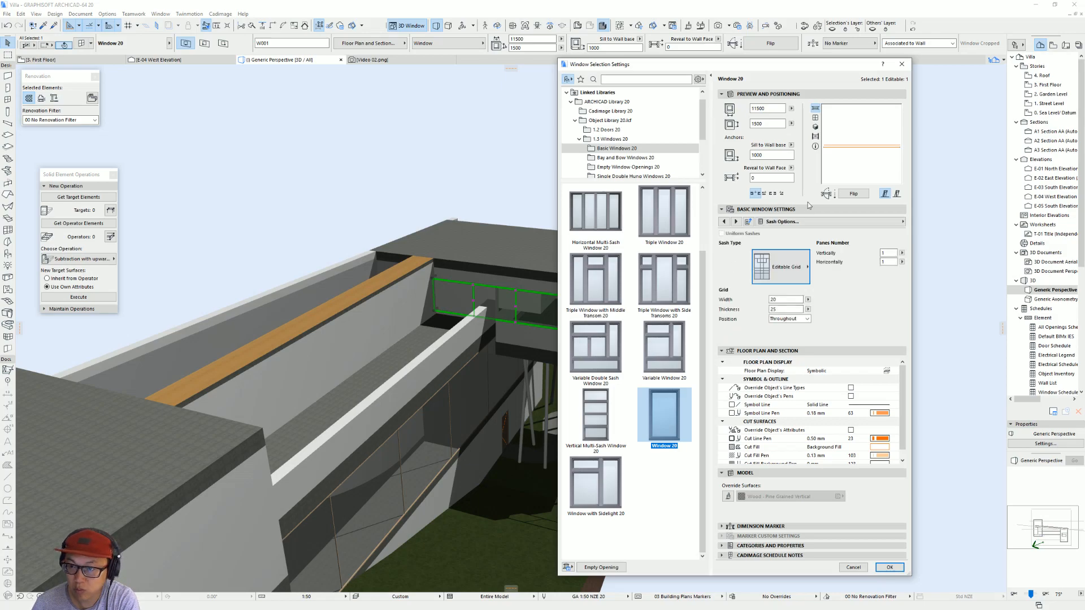
click(791, 267)
click(826, 270)
key(Return)
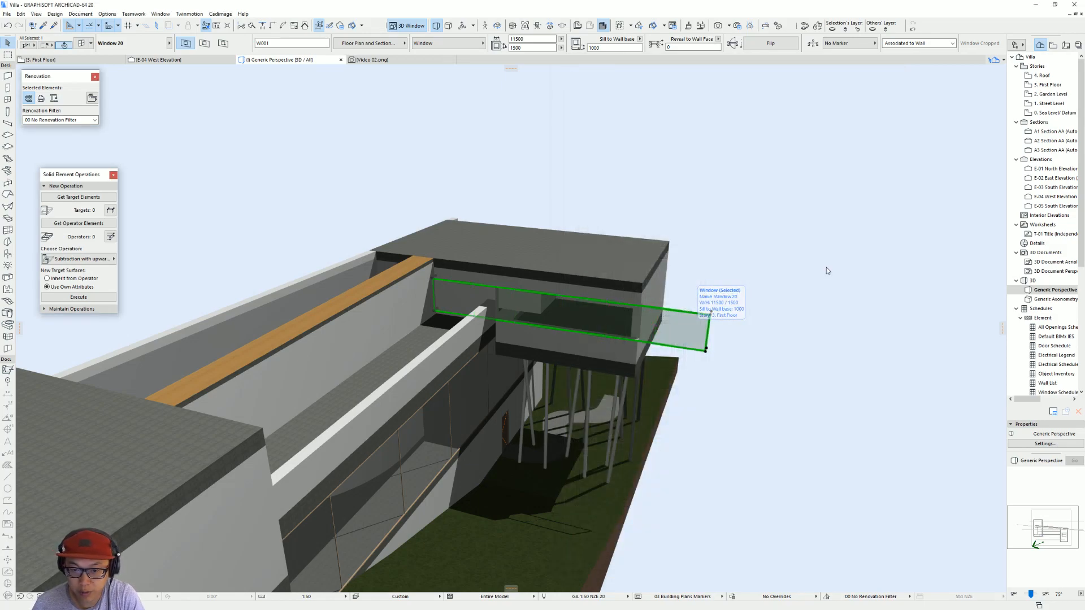
Step: On the first-floor plan, shorten the 11500-wide window from both ends to a width of about 2287, following the scanned plan
key(F2)
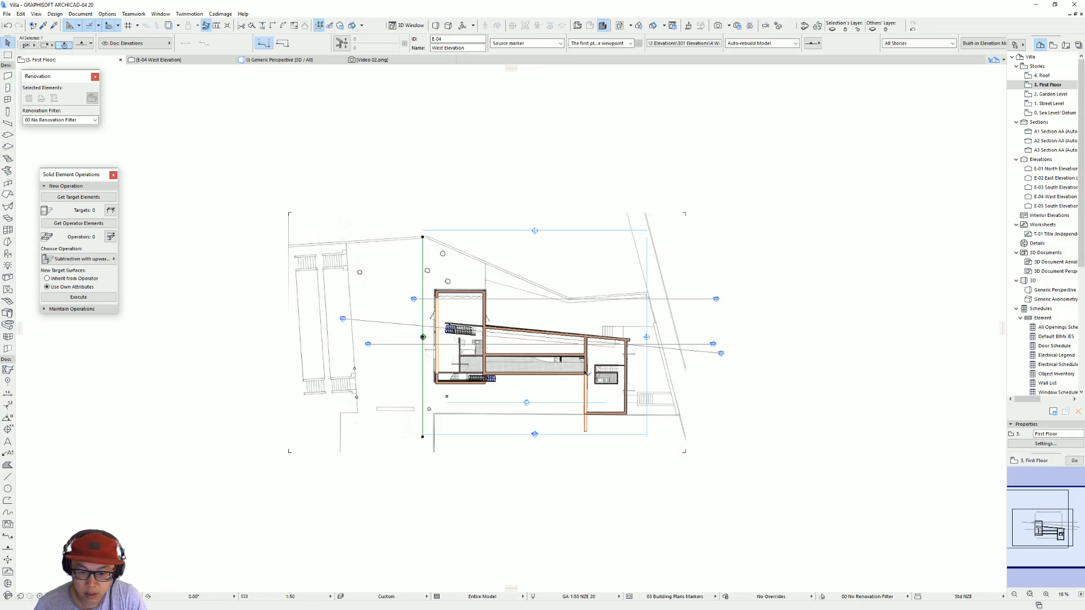
scroll(591, 379, up, 5)
click(553, 225)
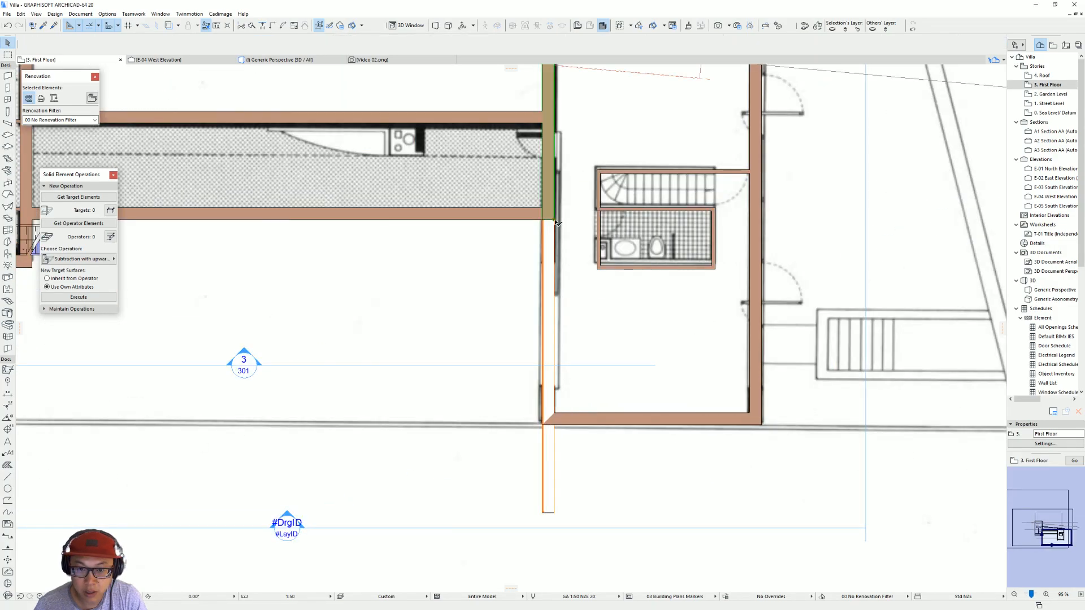
click(554, 514)
drag(553, 513, 555, 390)
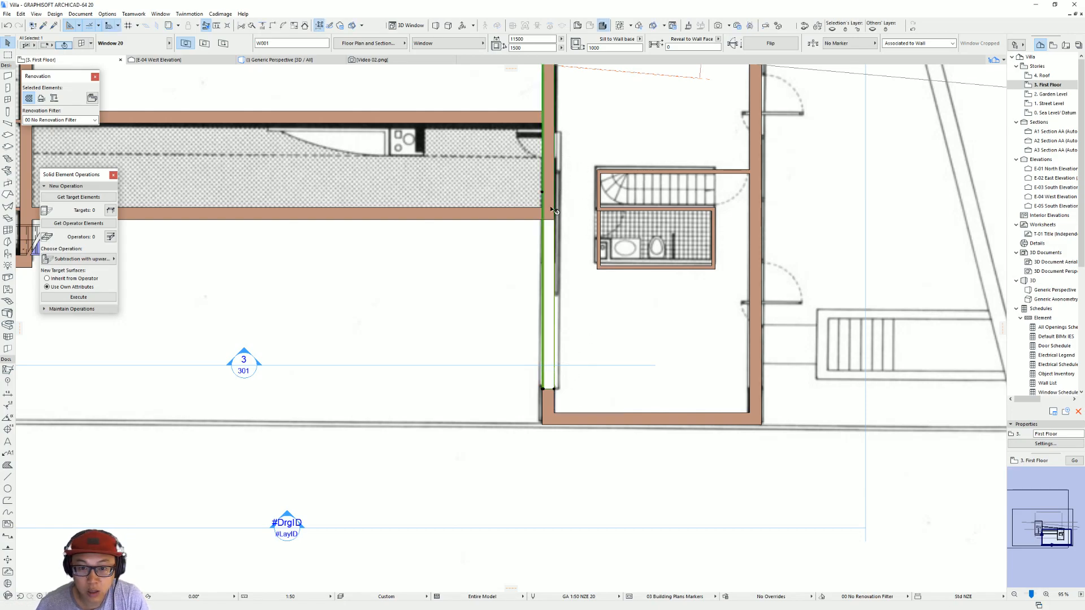
scroll(555, 231, down, 3)
drag(546, 160, 559, 342)
scroll(559, 341, up, 3)
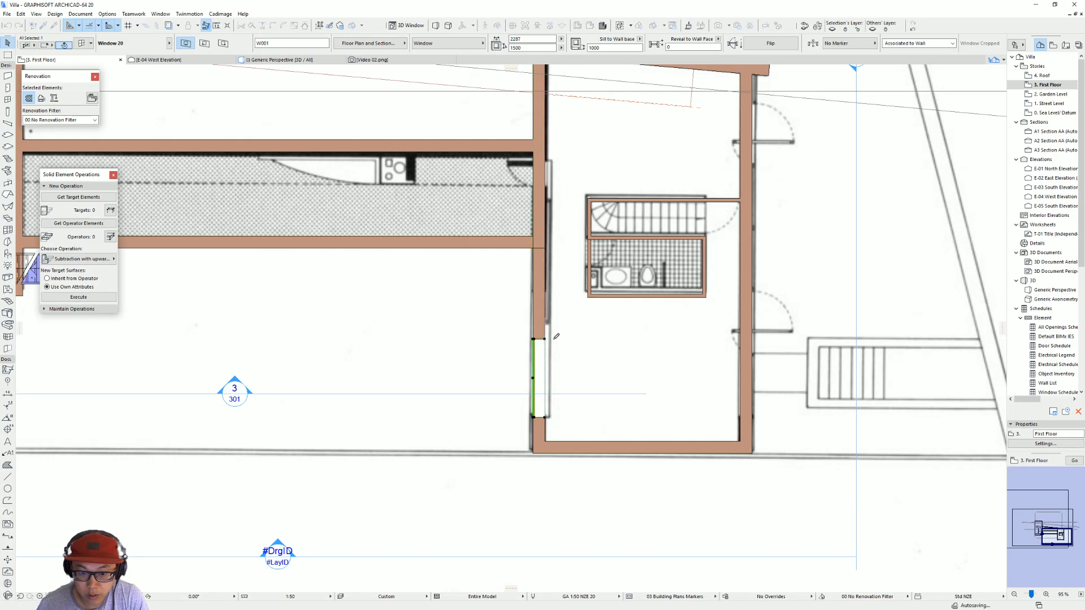
Step: Temporarily move the window's wall aside to expose the opening on the scanned plan beneath, and undo the move
click(542, 323)
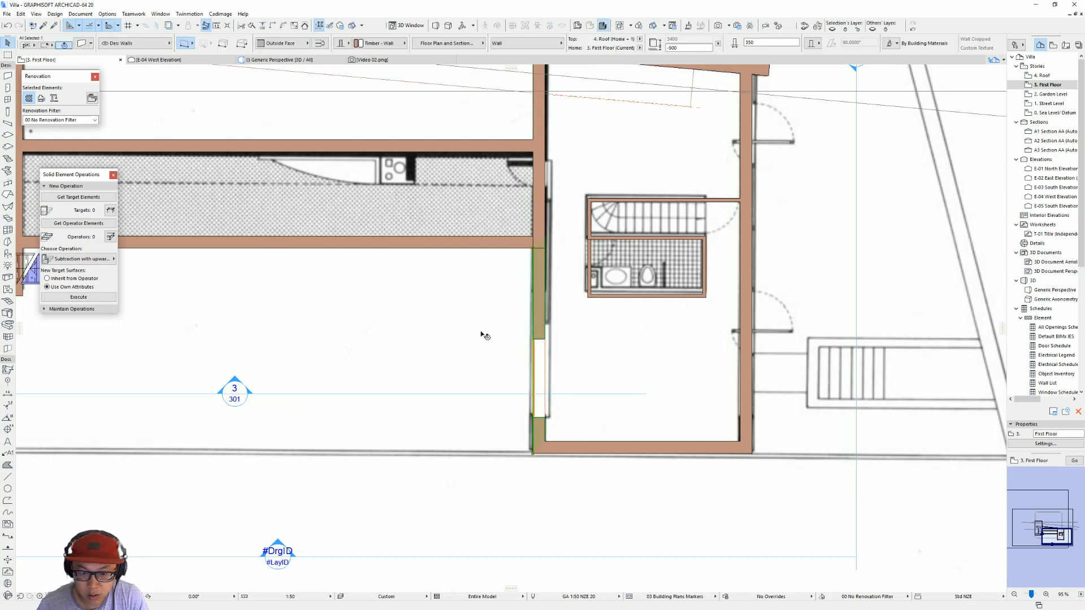
drag(536, 327, 482, 337)
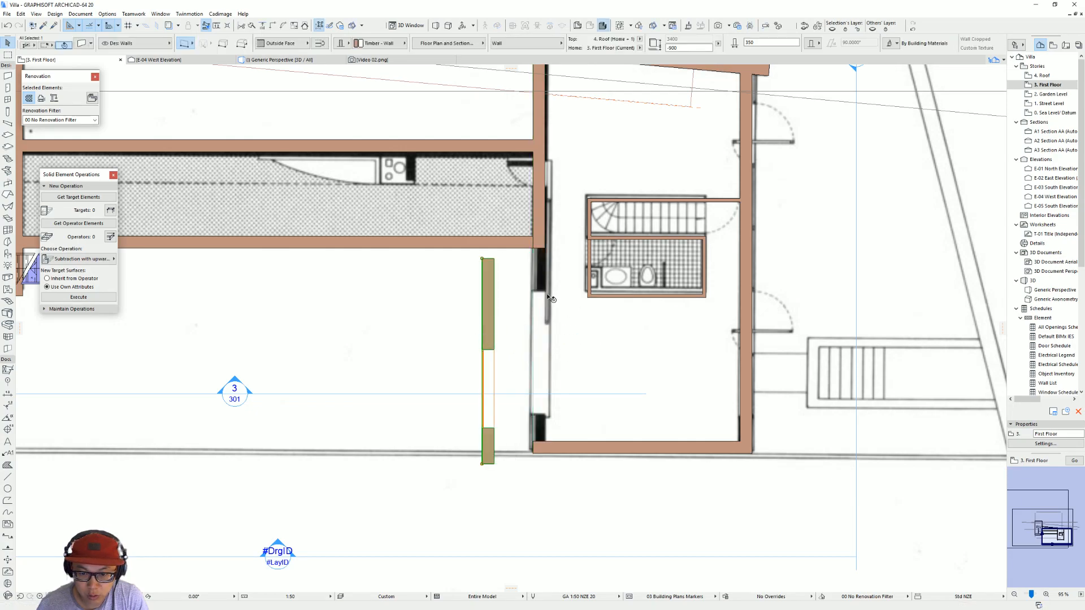
key(ctrl+z)
Step: Stretch the window's upper end in plan to match the scanned opening and set its width to 3500
click(545, 342)
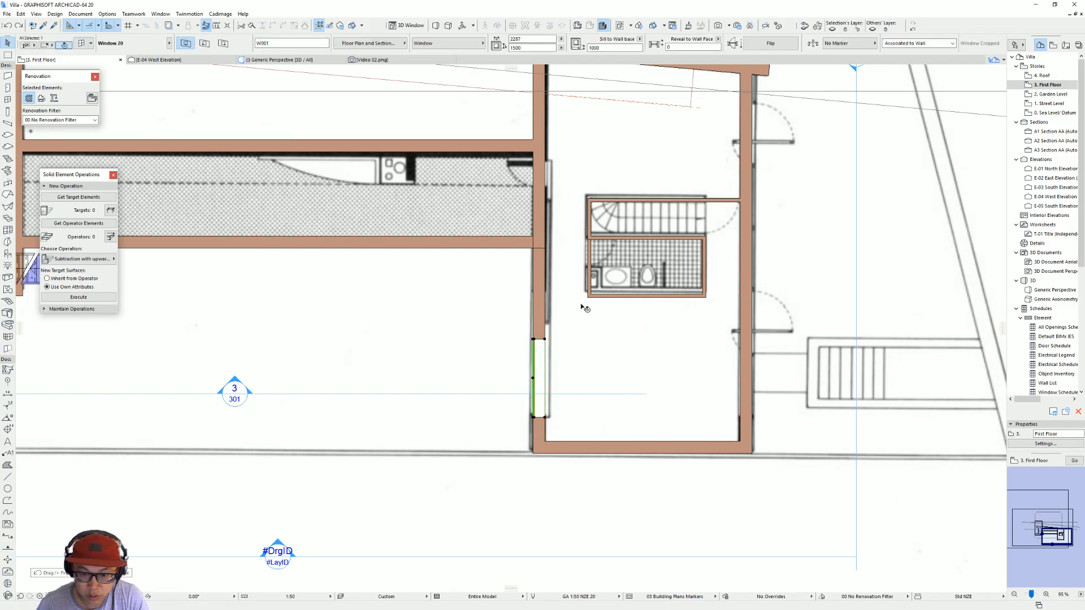
click(555, 341)
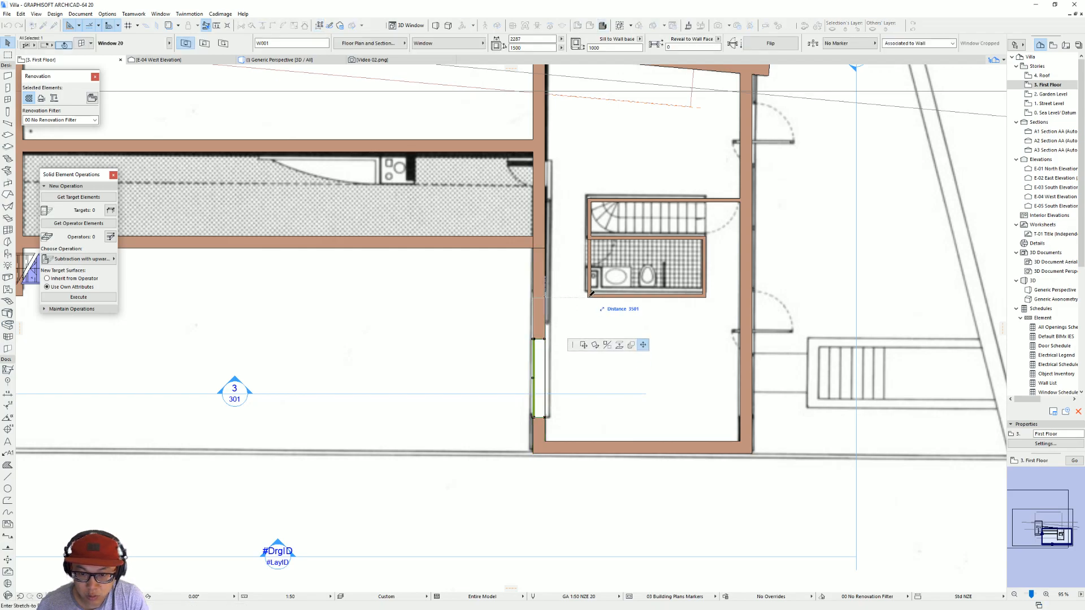
click(592, 294)
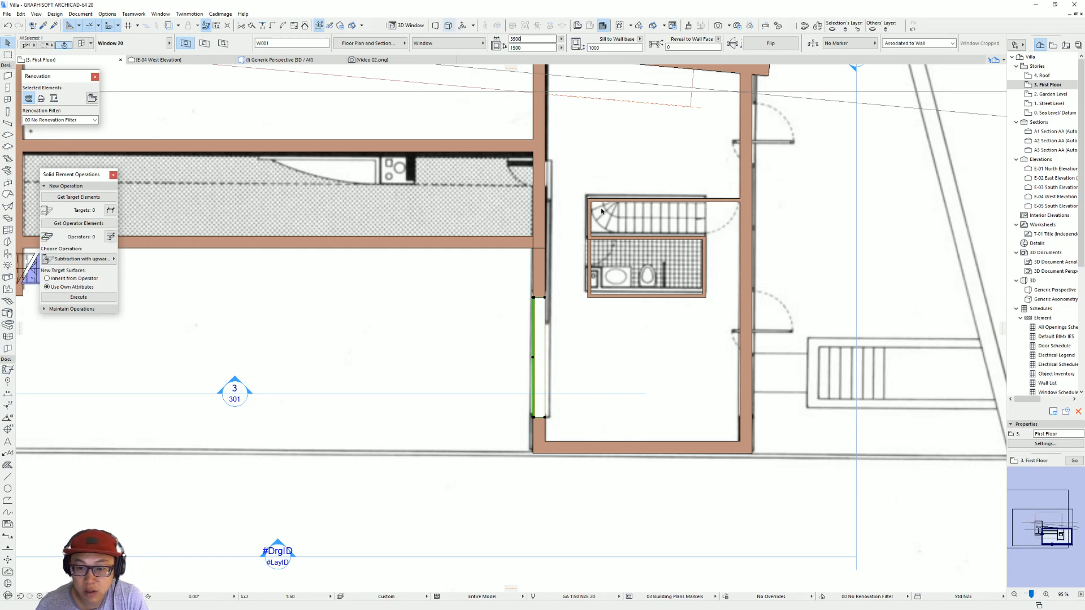
Step: Check the distances between the partition walls enclosing the stair and the bathroom on the first-floor plan
click(593, 298)
drag(593, 297, 587, 345)
key(Escape)
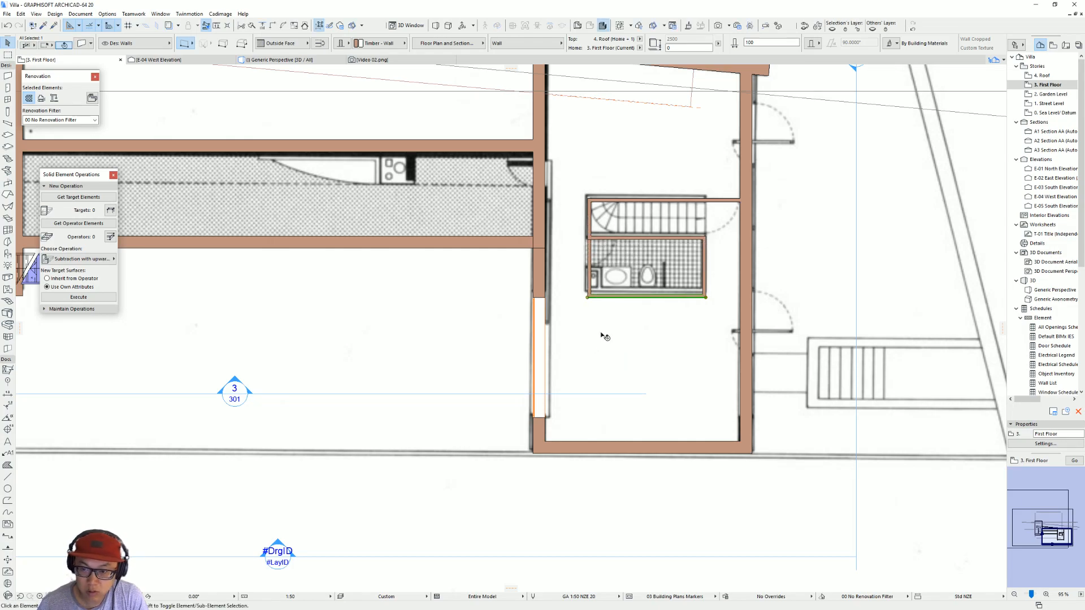
click(599, 204)
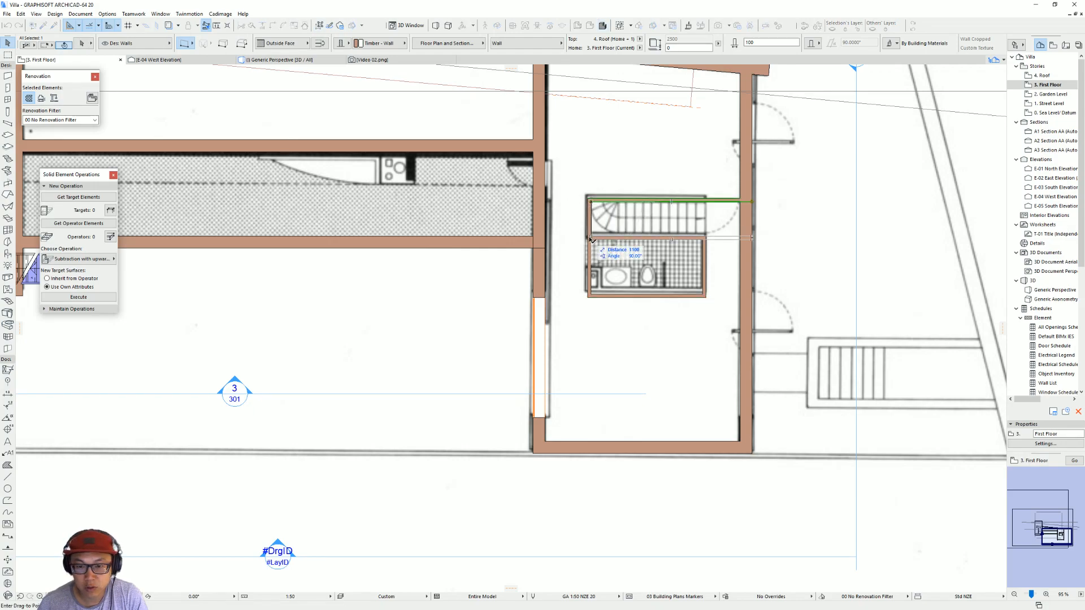
click(685, 298)
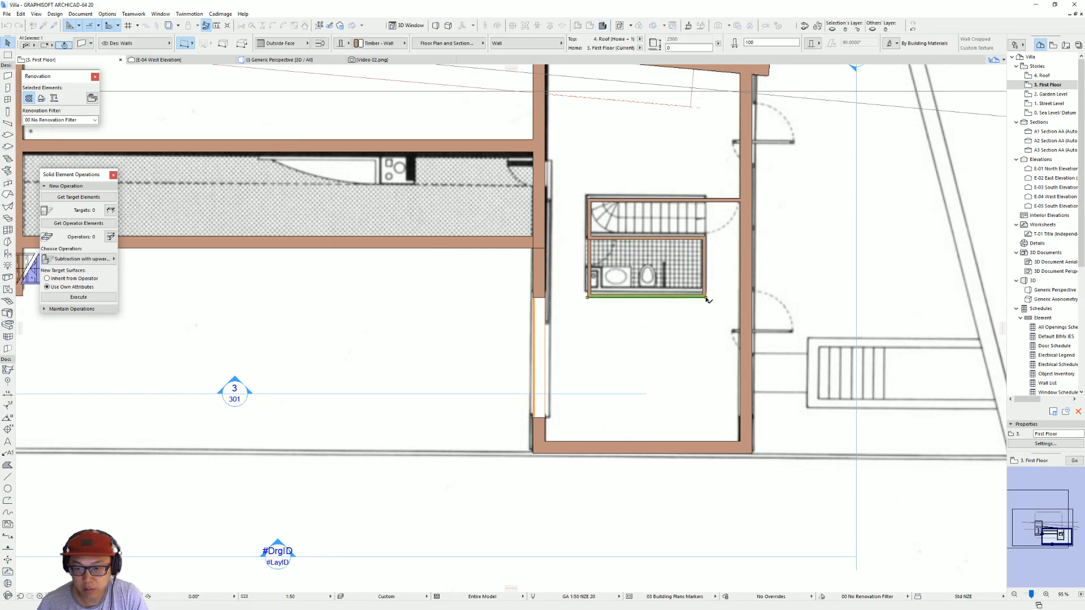
drag(686, 297, 708, 239)
click(707, 239)
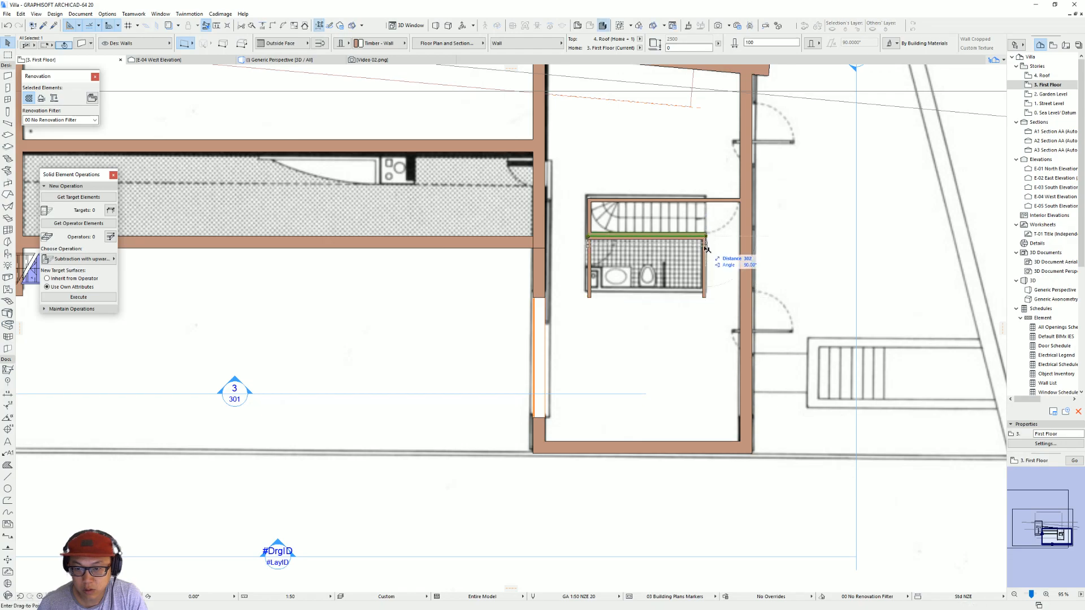
click(706, 298)
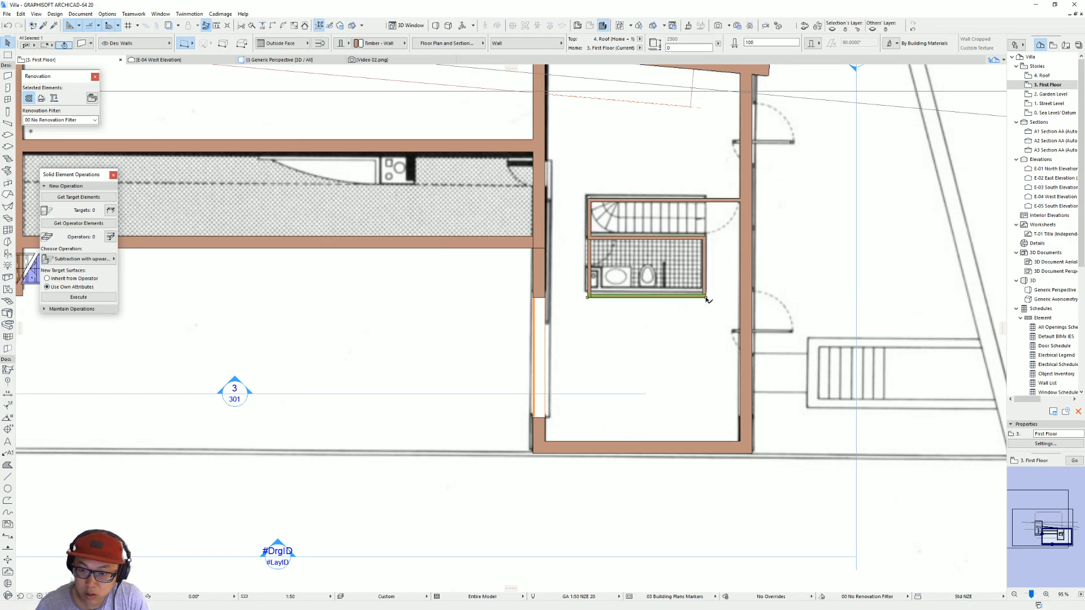
shift+click(591, 271)
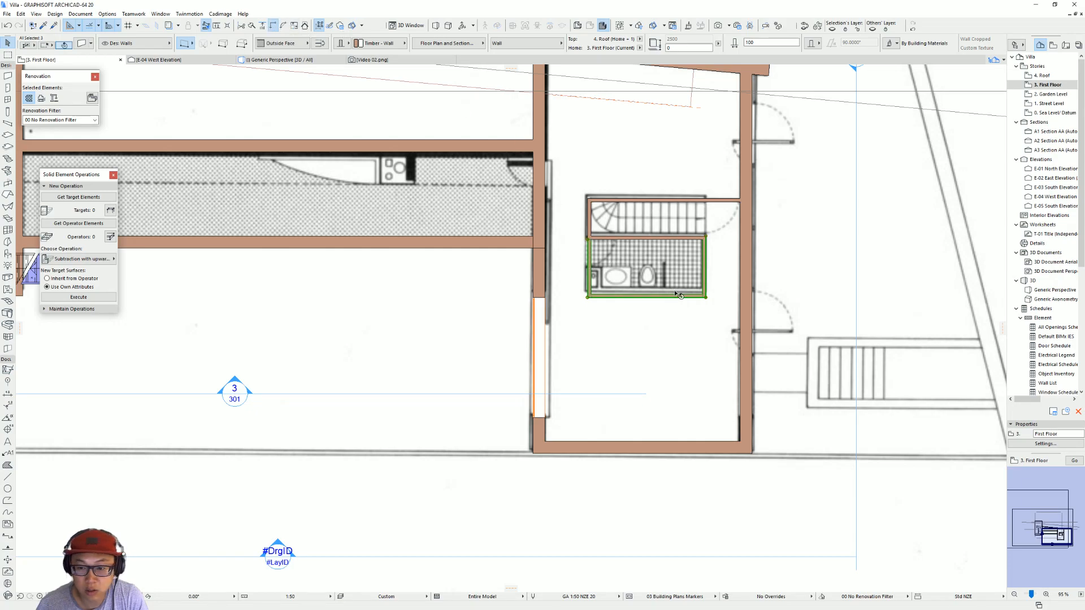
Step: Measure the distance from the window's lower jamb to the inner face of the end wall in plan
click(582, 348)
middle_drag(513, 335, 532, 336)
click(557, 419)
key(ctrl+d)
click(562, 418)
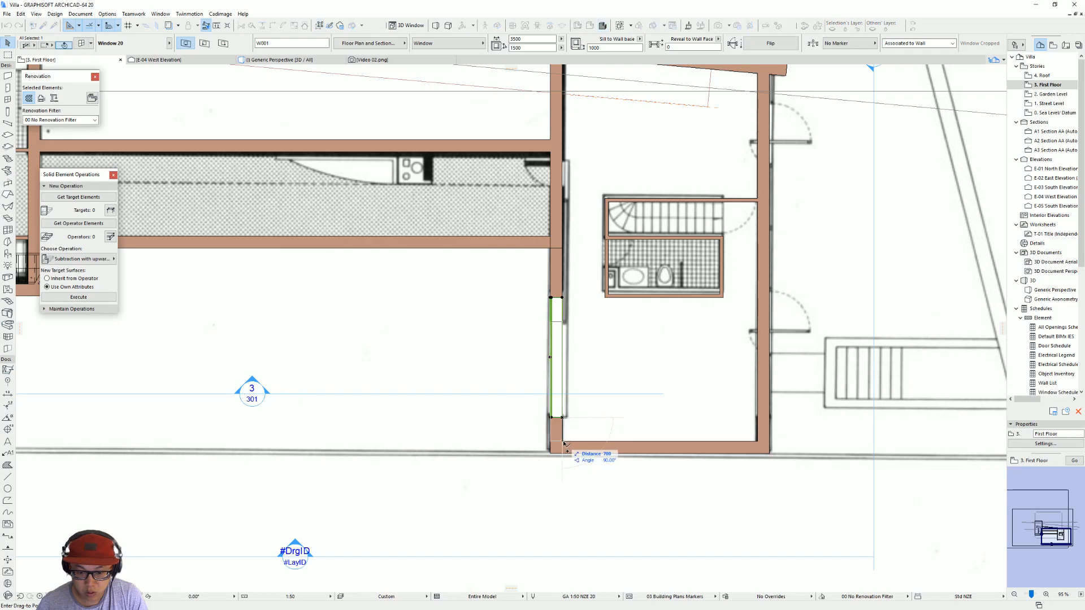
click(565, 447)
Step: Inspect the resized window in 3D and examine the north elevation beside its scanned drawing
key(F3)
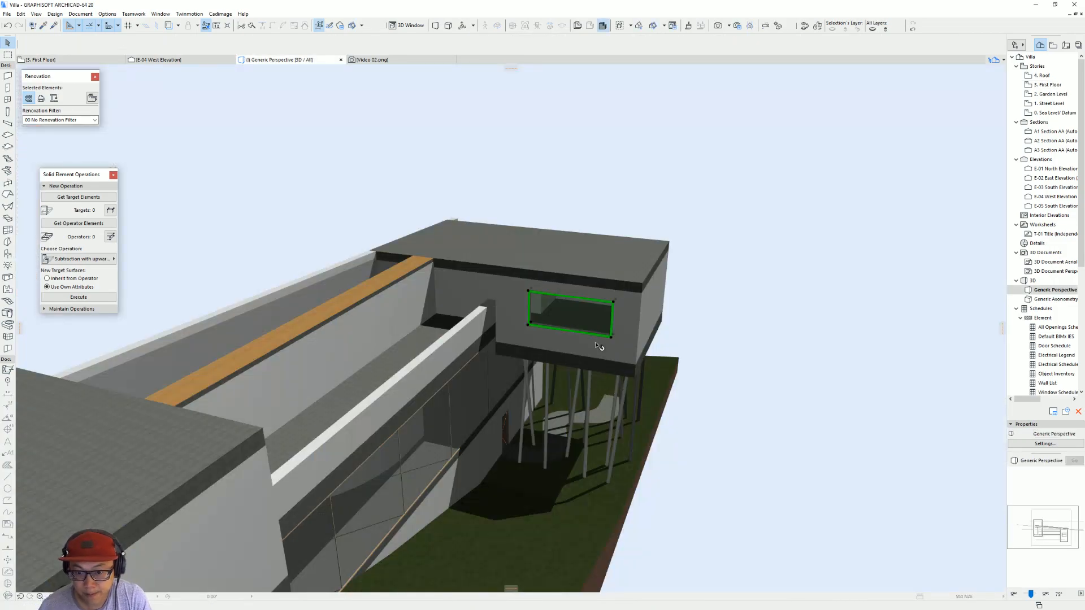
click(588, 334)
scroll(621, 354, up, 2)
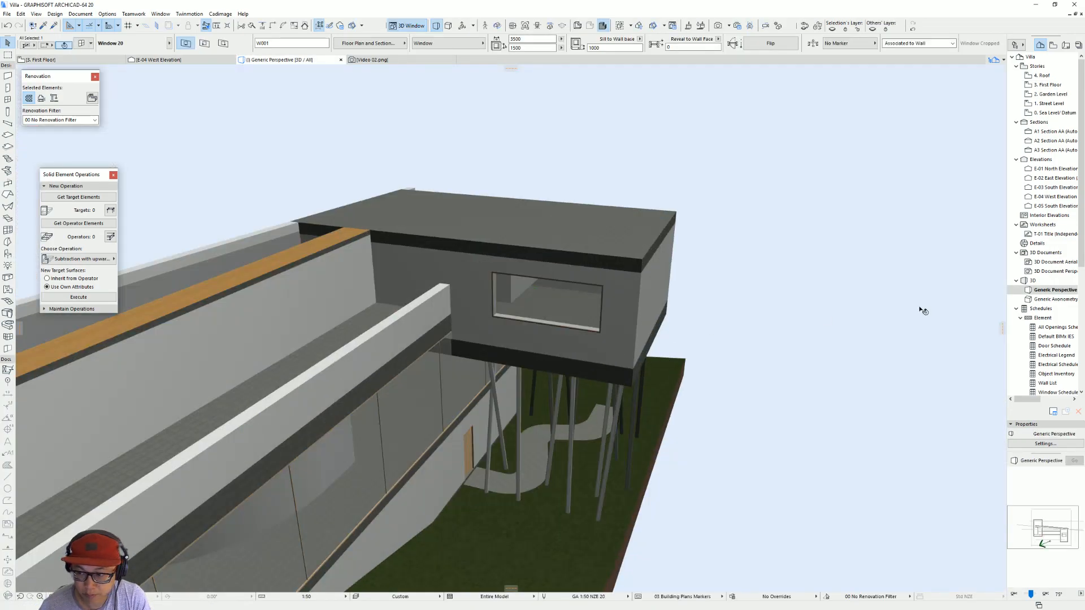
double_click(1060, 169)
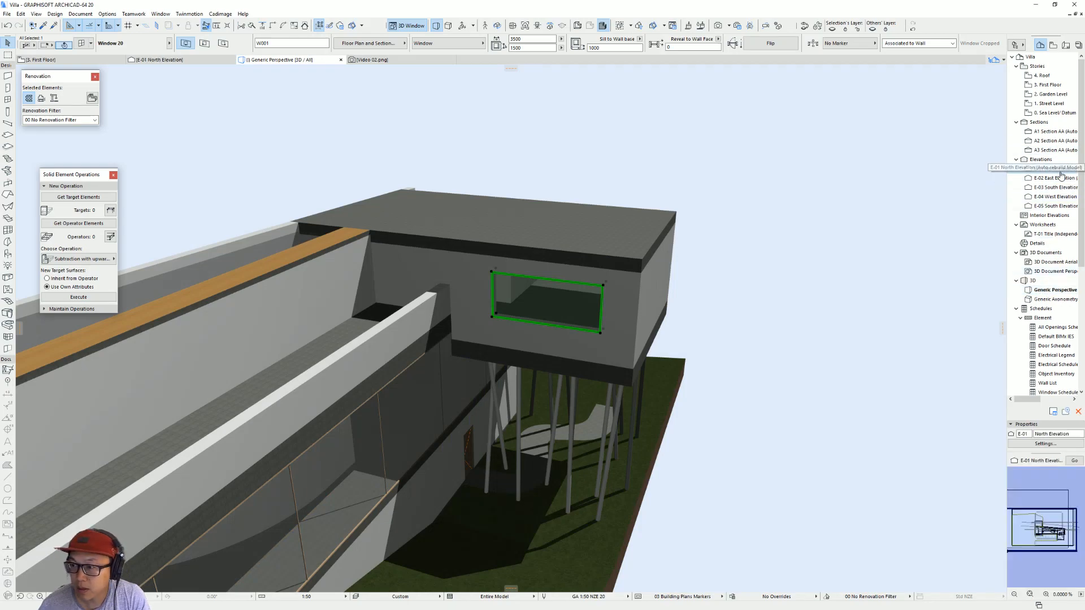
scroll(857, 338, up, 1)
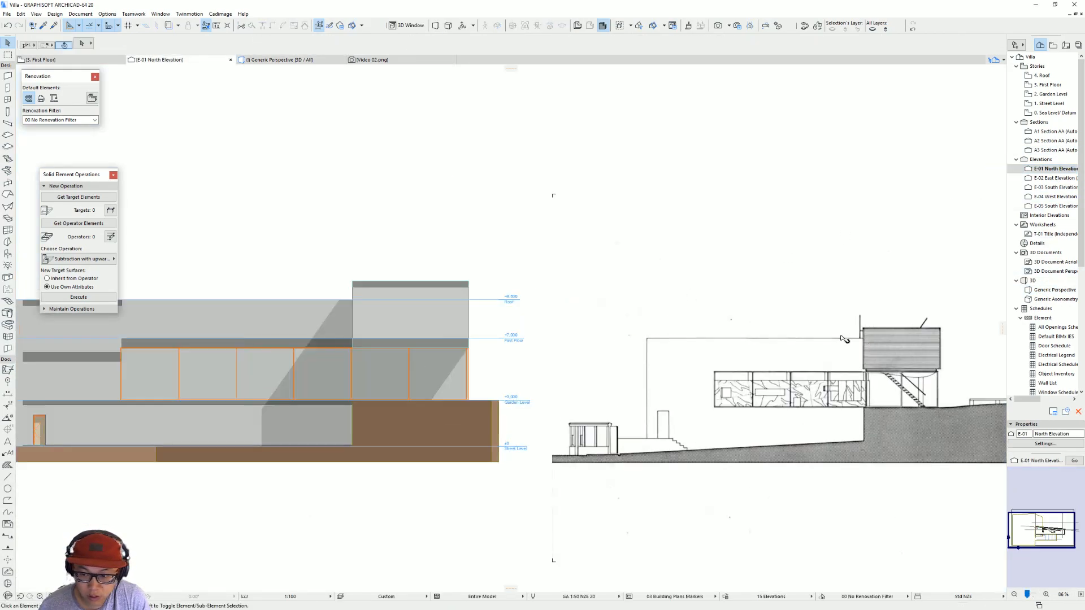
middle_drag(858, 338, 591, 311)
Step: On the west elevation, measure the height of the smaller volume's window in the scanned drawing
double_click(1065, 198)
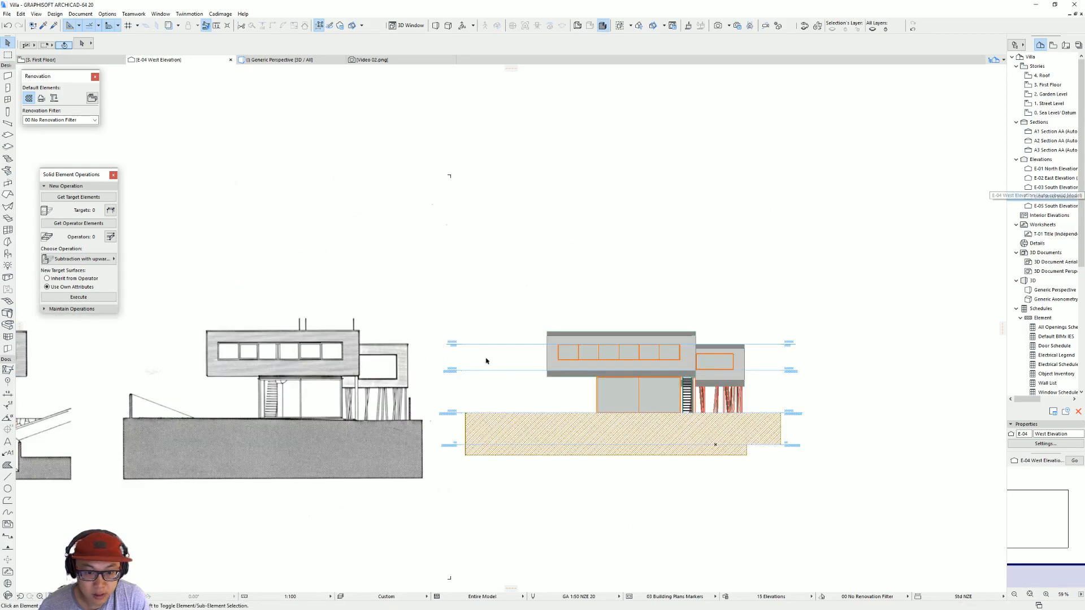
scroll(399, 356, up, 2)
middle_drag(401, 352, 400, 348)
key(m)
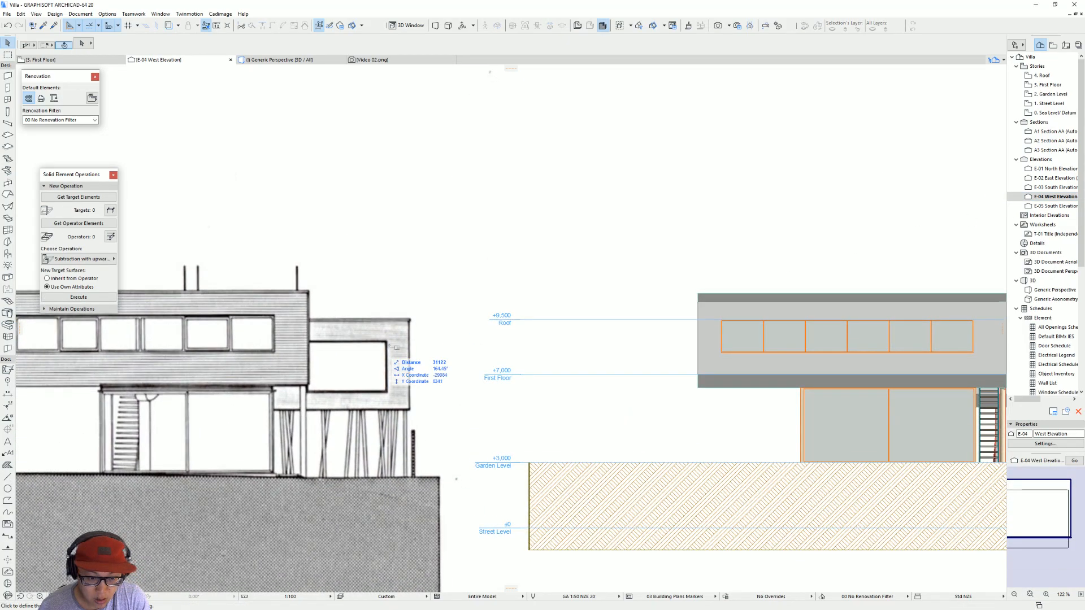
click(386, 340)
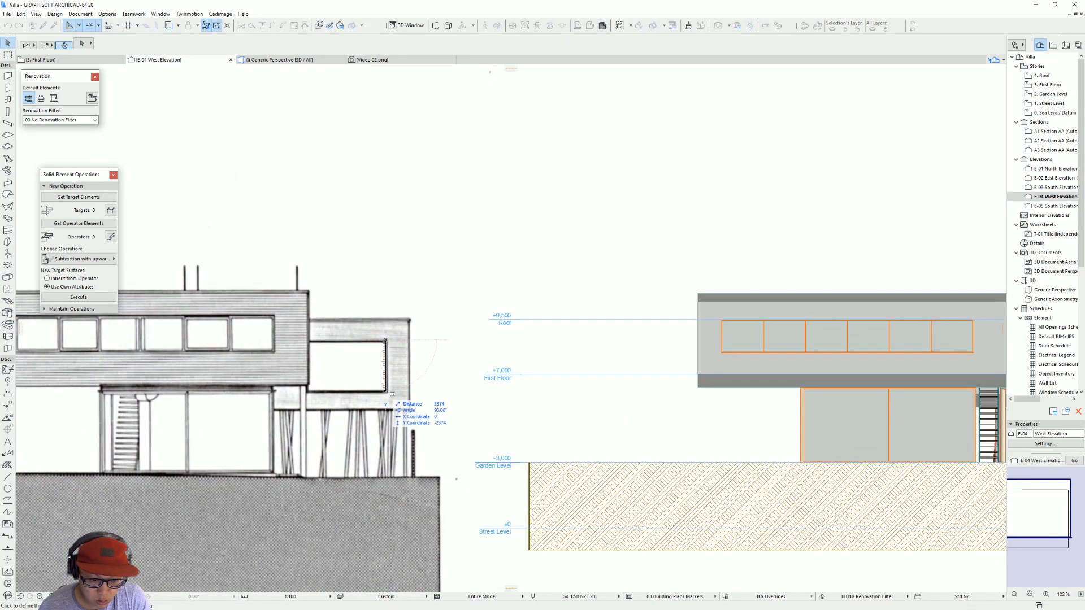
key(Escape)
Step: Stretch the lower edge of the smaller volume's window downward to a height of 2200 and a sill height of 300
middle_drag(500, 377, 456, 372)
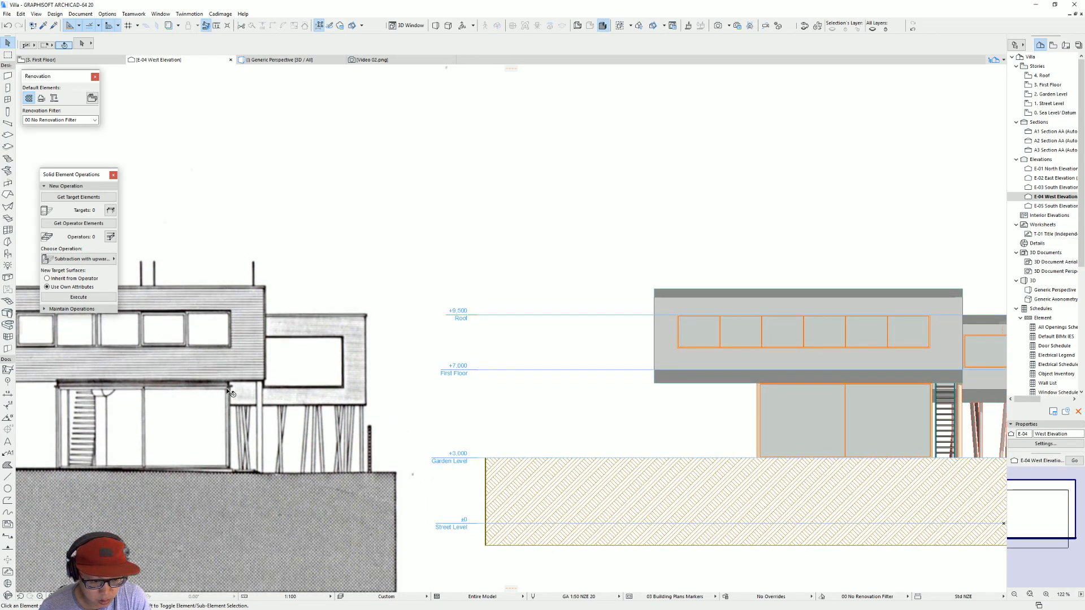
middle_drag(665, 384, 485, 365)
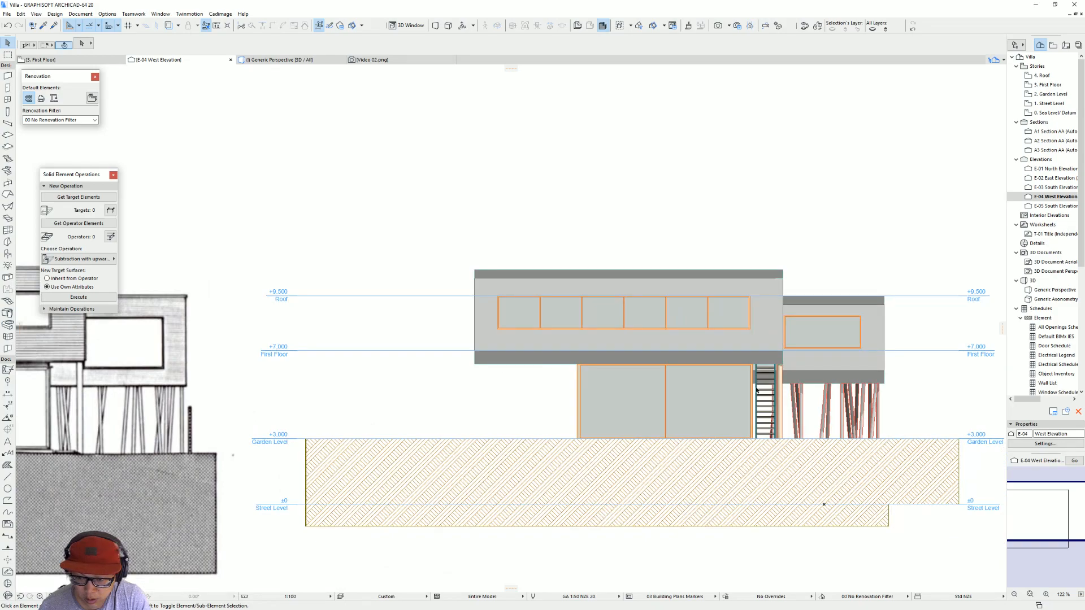
click(860, 351)
click(861, 350)
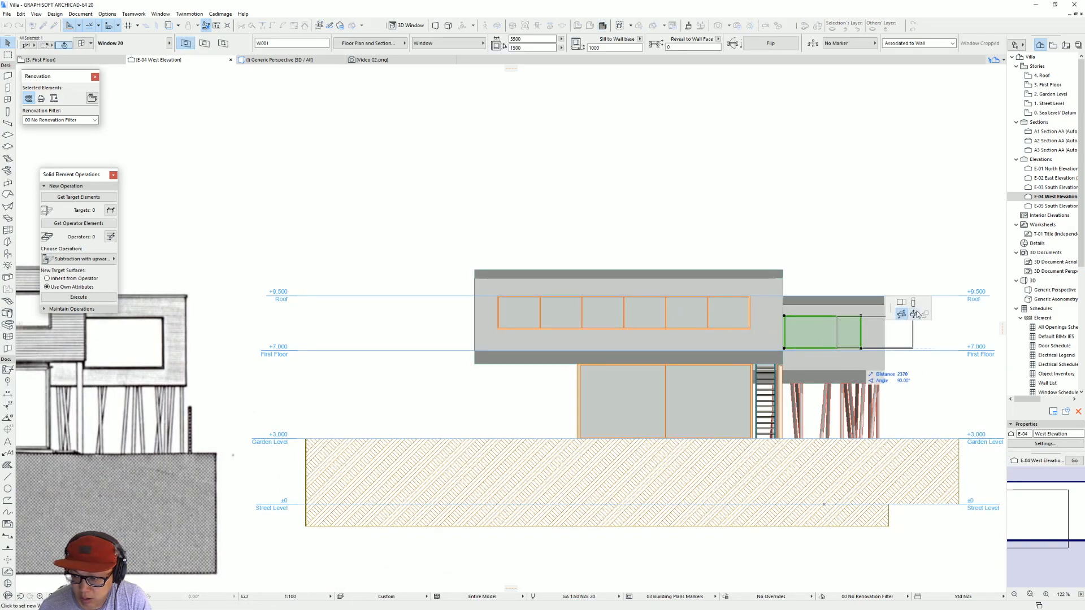
click(783, 363)
Step: Compare the smaller volume's window with the scanned elevation and set its height to 2300
middle_drag(671, 368, 805, 349)
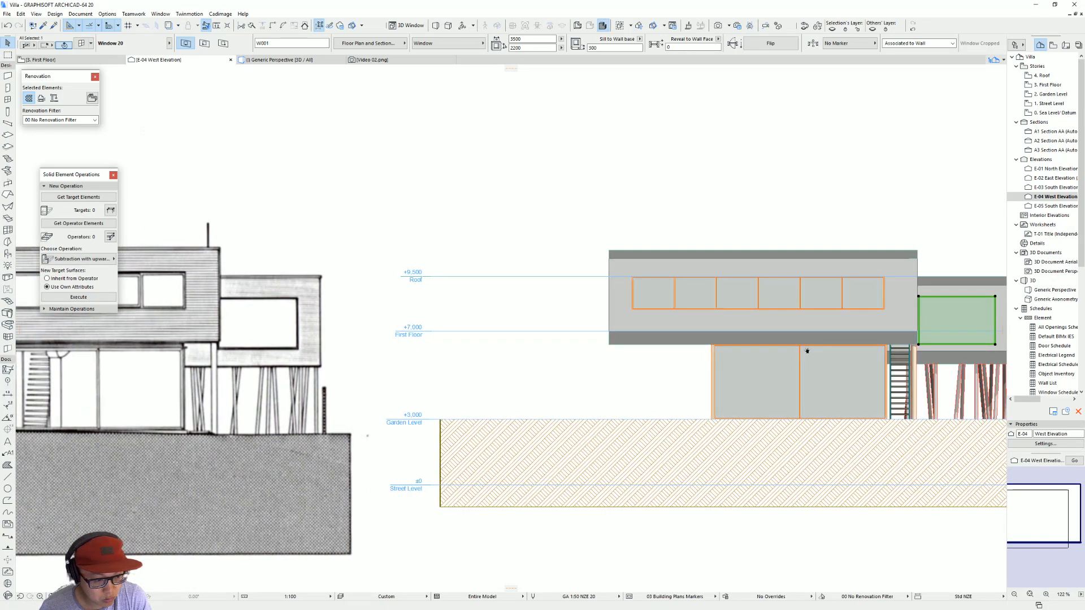
scroll(916, 345, down, 1)
middle_drag(915, 344, 770, 344)
scroll(888, 344, up, 3)
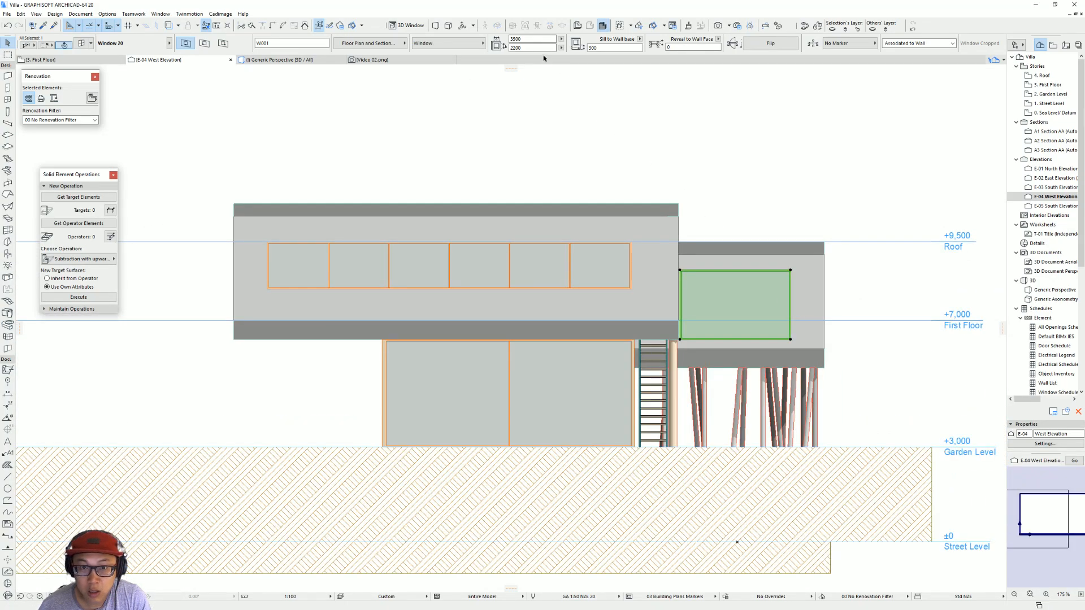
key(Return)
Step: Move the smaller volume's window down by 100 in the west elevation
key(ctrl+d)
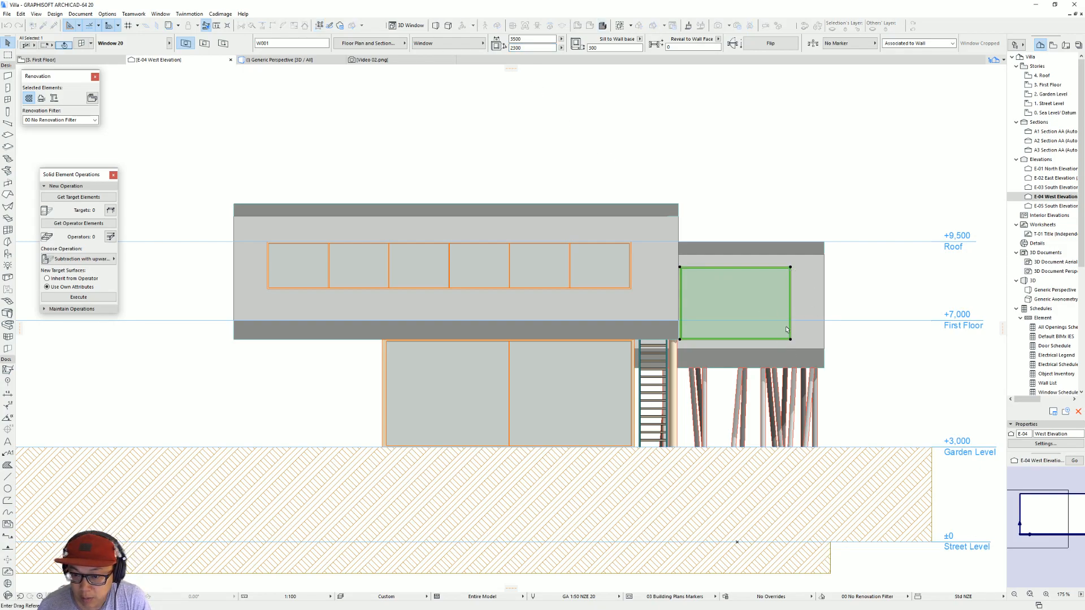
click(786, 327)
text(100)
key(Return)
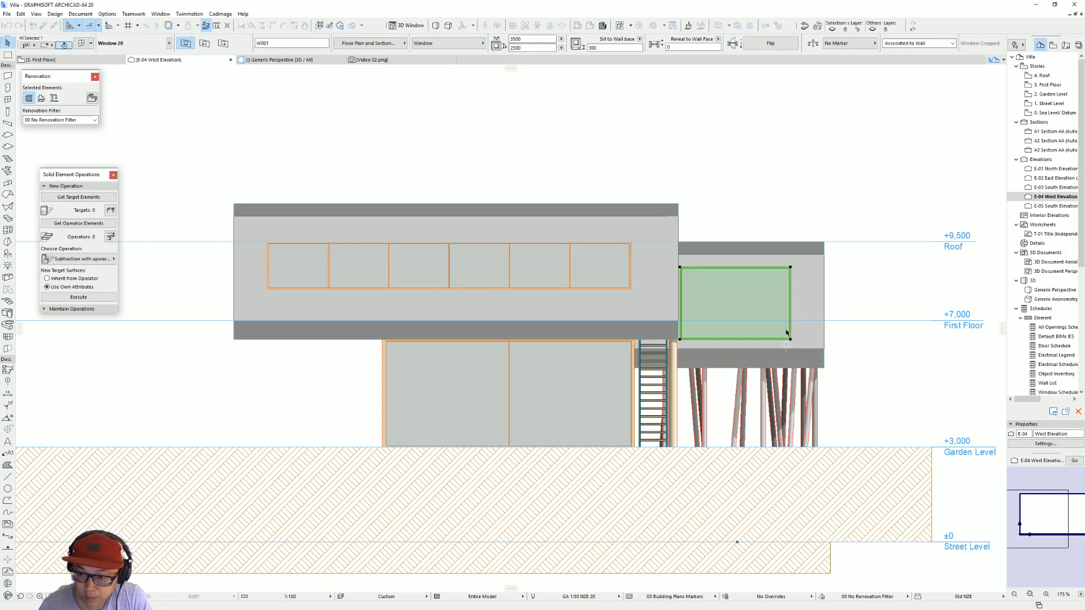
Step: Lower the top of the large garden-level window to a height of 3300, level with the smaller volume's window base
click(616, 356)
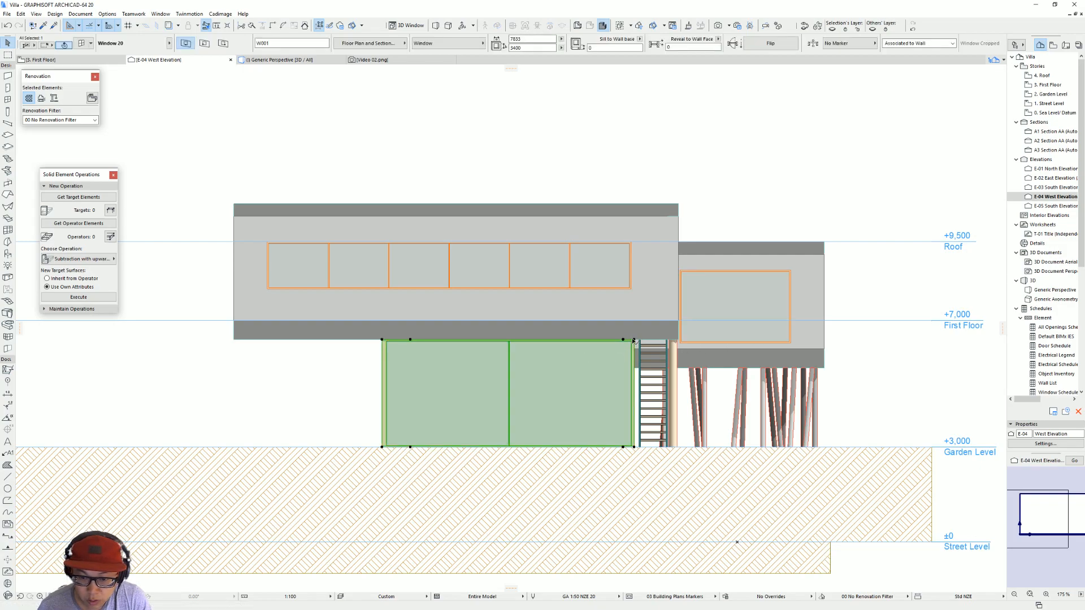
click(633, 339)
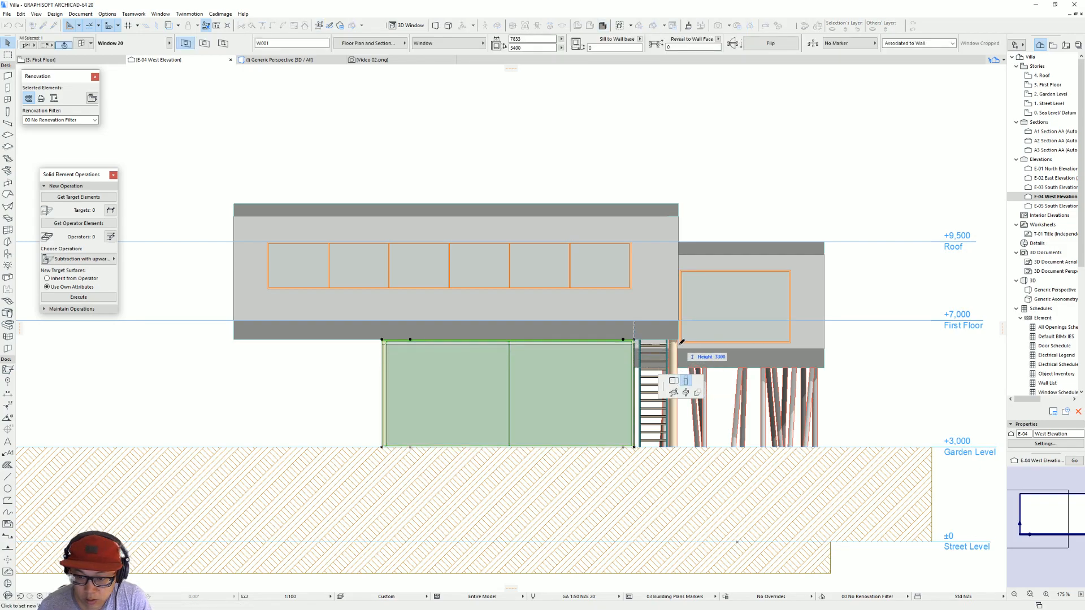
click(682, 341)
key(Escape)
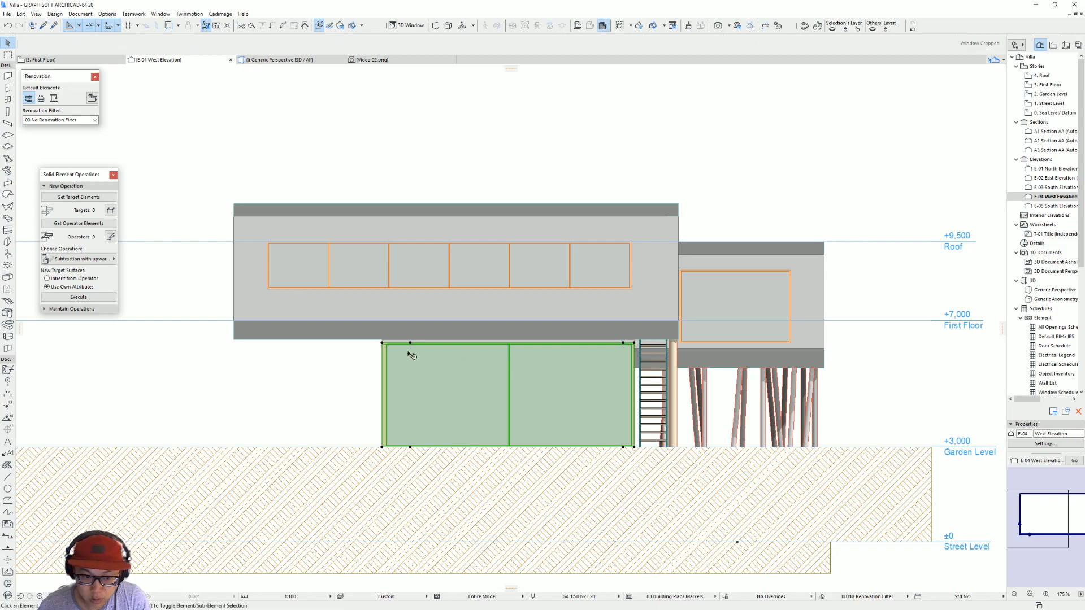
Step: Compare the modelled west elevation windows with those in the scanned west elevation drawing
scroll(415, 347, down, 1)
scroll(416, 347, down, 1)
middle_drag(116, 341, 402, 313)
scroll(239, 304, up, 2)
middle_drag(238, 304, 362, 313)
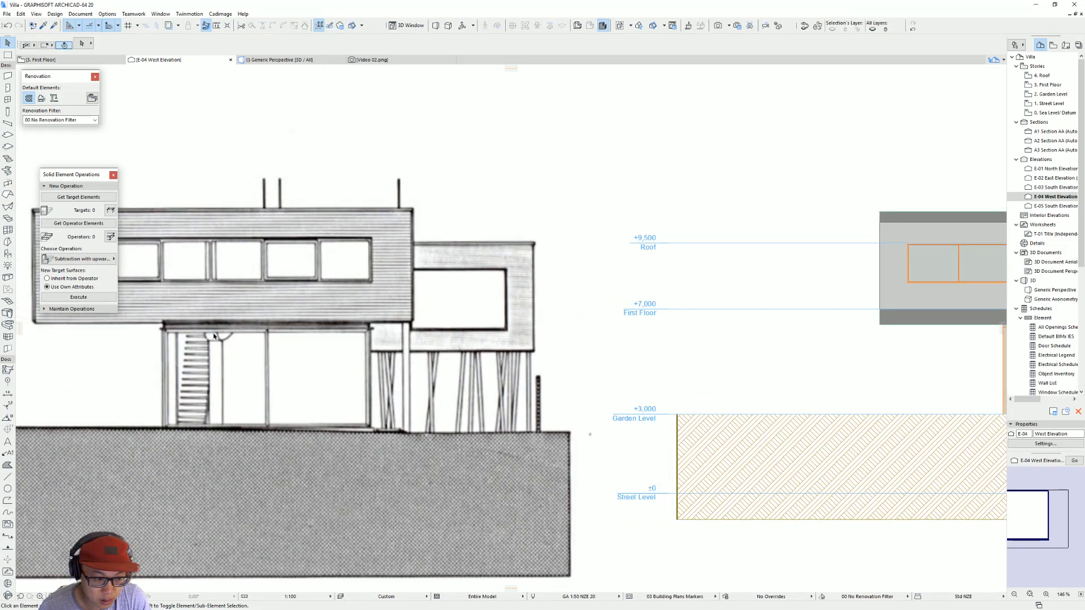
scroll(592, 330, down, 2)
middle_drag(561, 329, 240, 326)
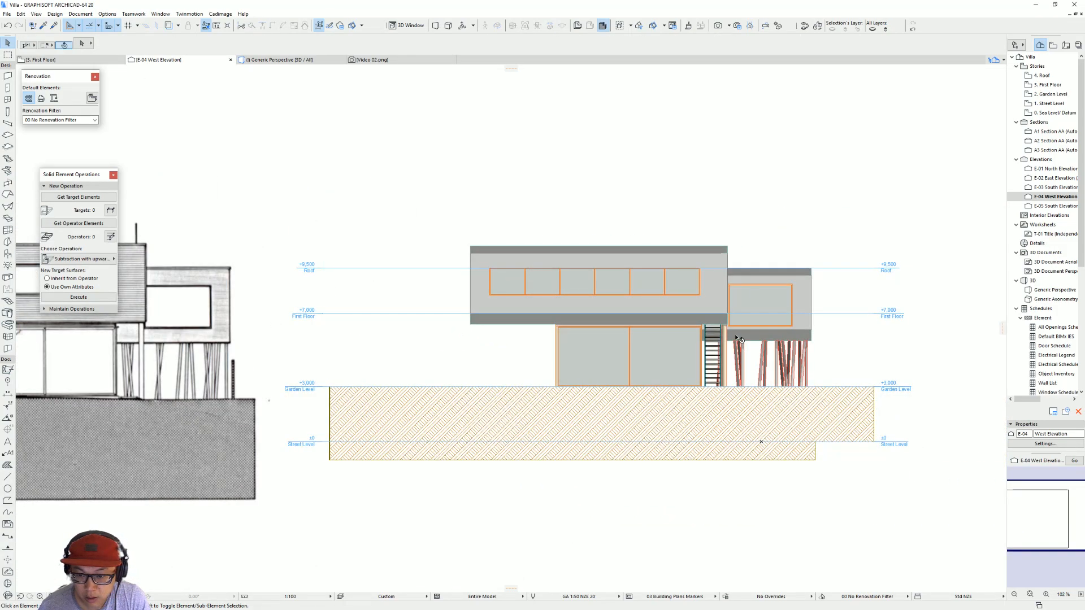
Step: Lower the tops of the garden-level glazed windows under the larger volume to a height of 3300 in the 3D view
key(F3)
shift+middle_drag(604, 354, 599, 266)
click(449, 331)
shift+middle_drag(290, 337, 740, 341)
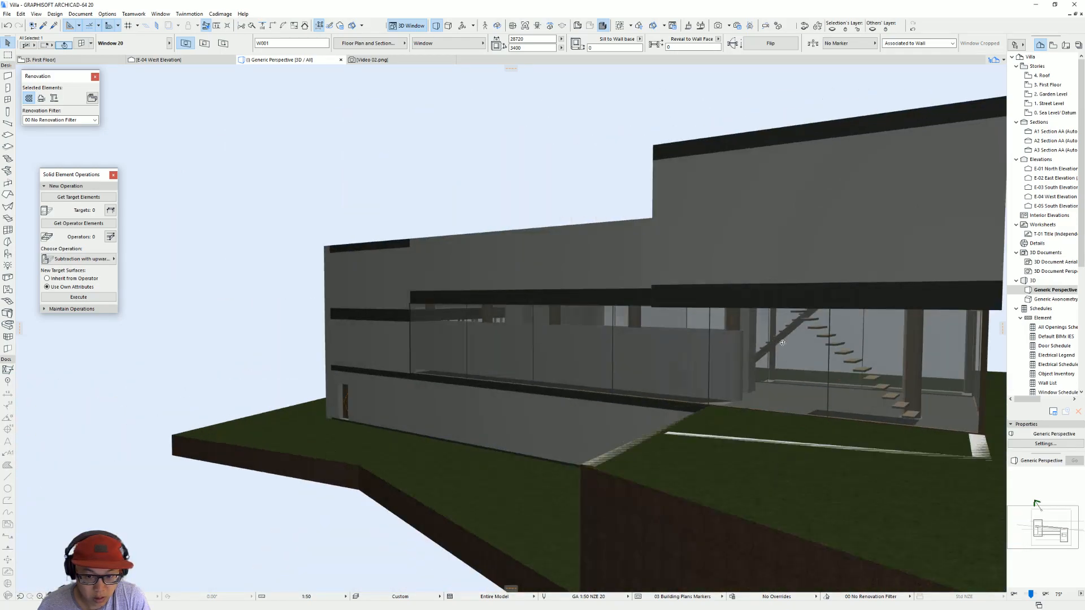
shift+click(744, 342)
shift+middle_drag(820, 341, 546, 298)
click(562, 297)
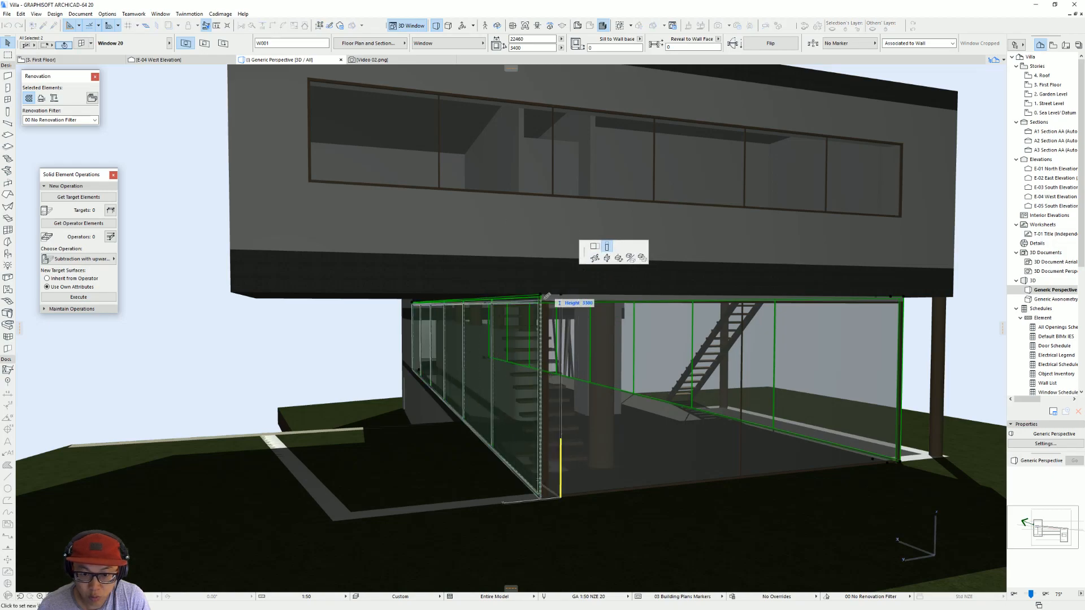
click(553, 300)
shift+middle_drag(552, 300, 723, 328)
Step: Override the edge surface of the first-floor slab under the larger volume and walkway with Paint - Titanium White
click(389, 317)
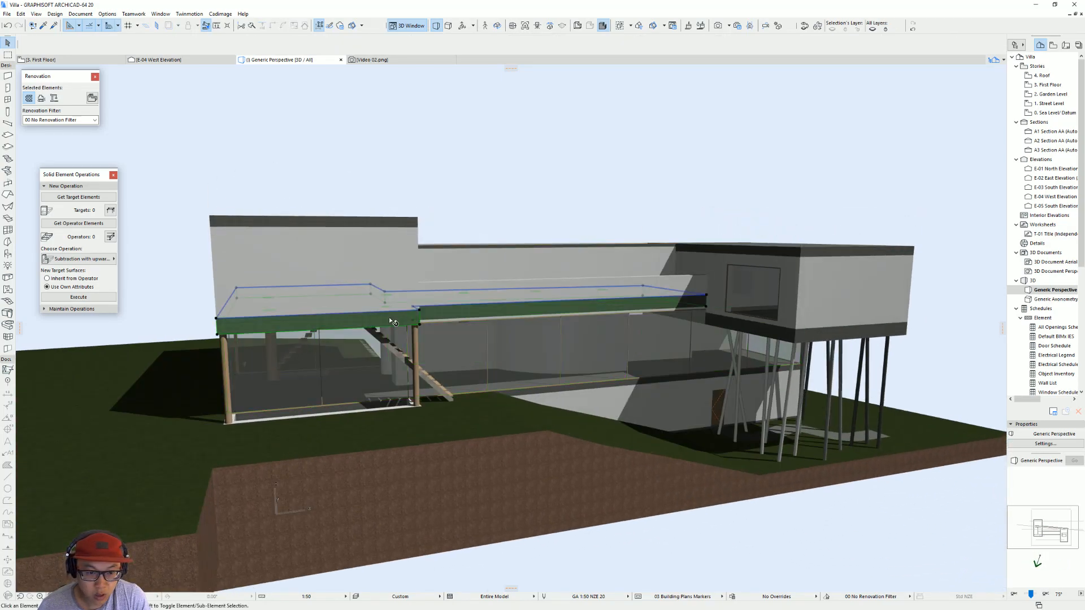
double_click(577, 313)
click(464, 295)
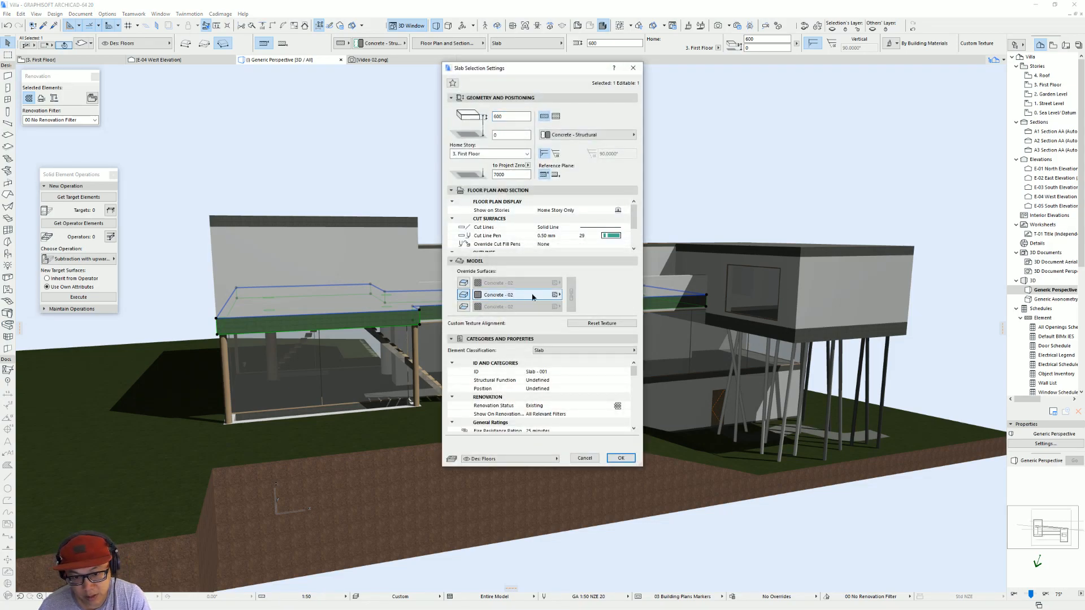
click(517, 295)
click(709, 172)
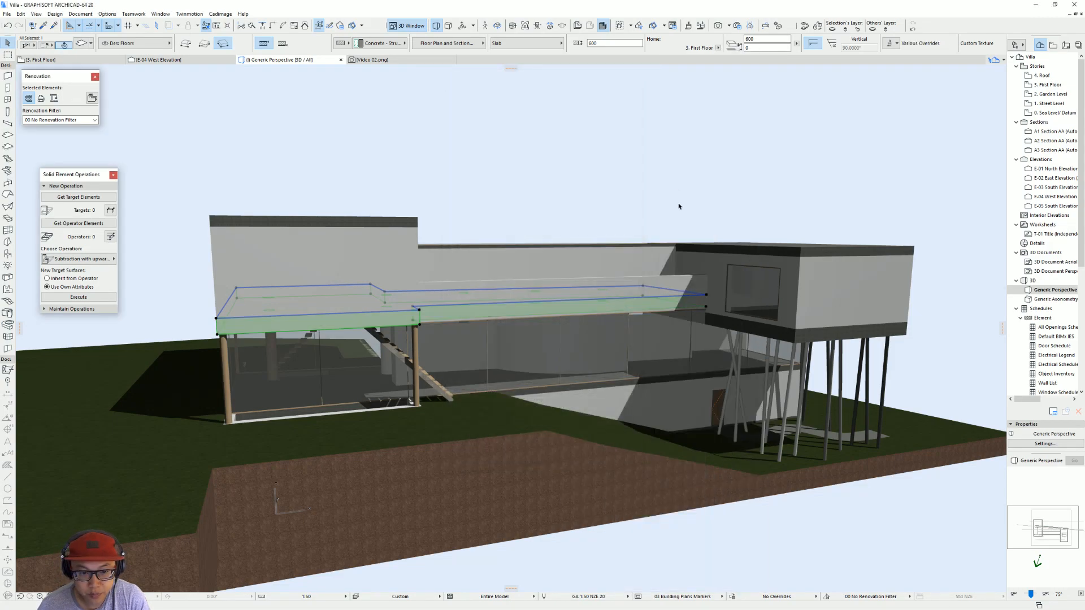
key(Escape)
Step: Override the edge surface of both volumes' roof slabs and the smaller volume's floor slab with Paint - Titanium White
shift+middle_drag(756, 315, 423, 281)
shift+middle_drag(826, 318, 508, 334)
click(637, 349)
shift+click(646, 197)
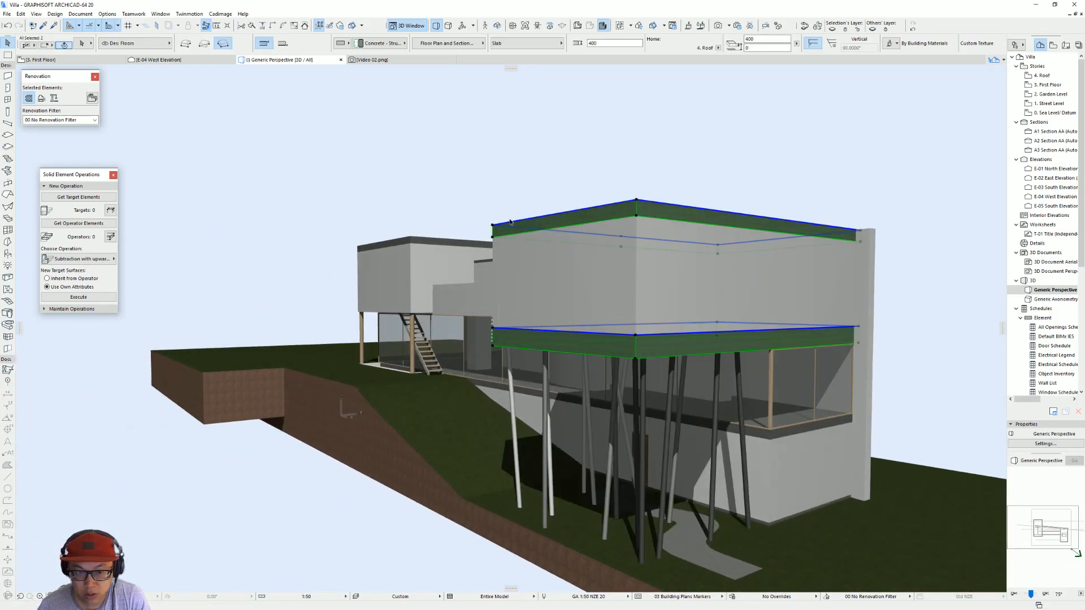
shift+click(514, 251)
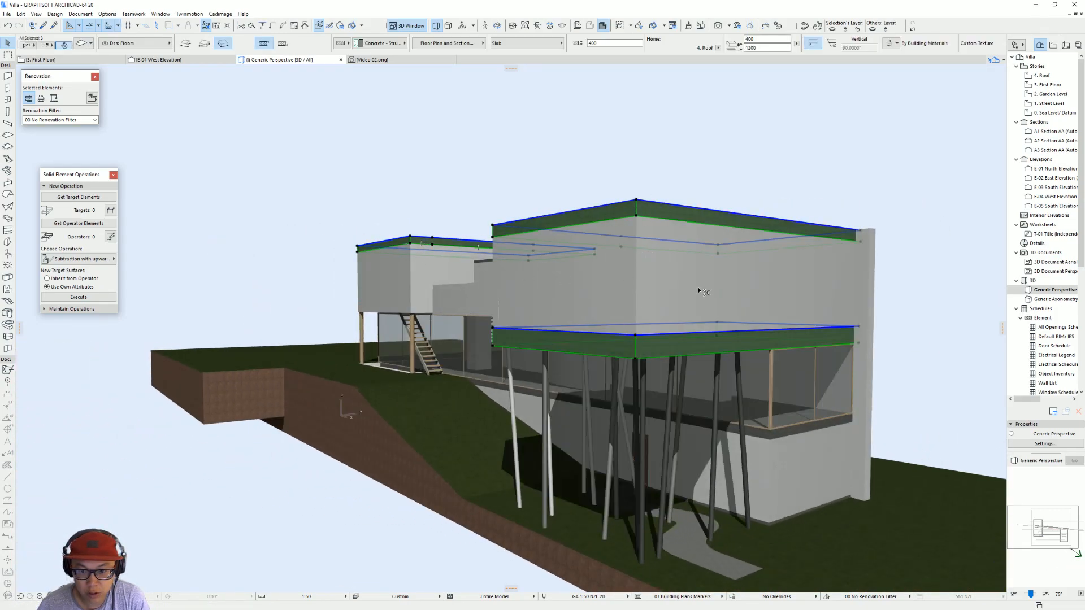
key(ctrl+t)
click(464, 295)
click(509, 294)
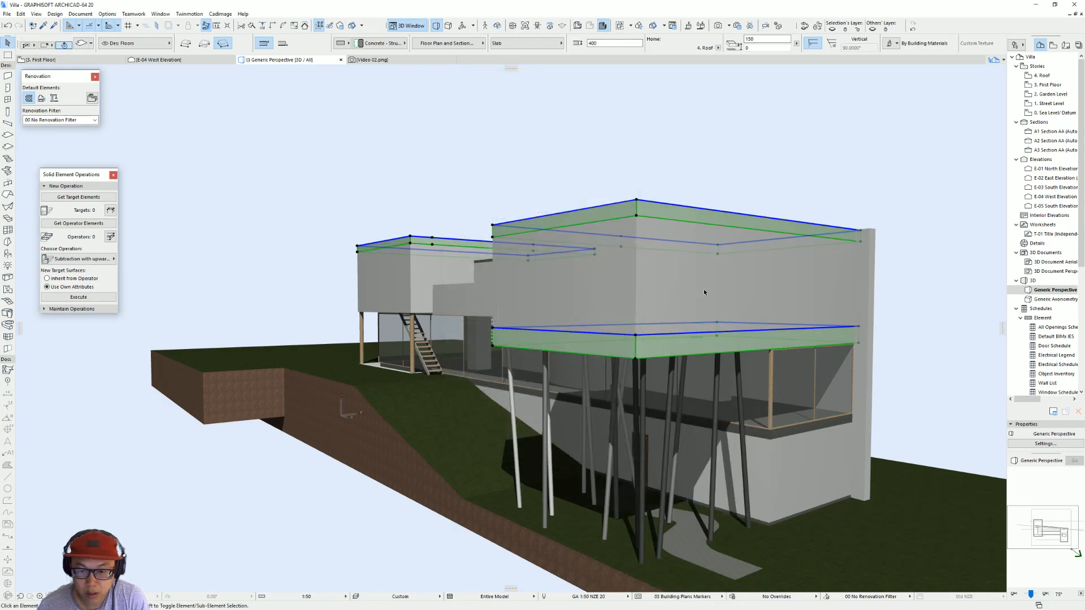
scroll(723, 295, up, 3)
key(Escape)
Step: Orbit the model, then switch to the browser and examine the ArchDaily gallery photos for the villa's facade cladding
shift+middle_drag(735, 302, 496, 306)
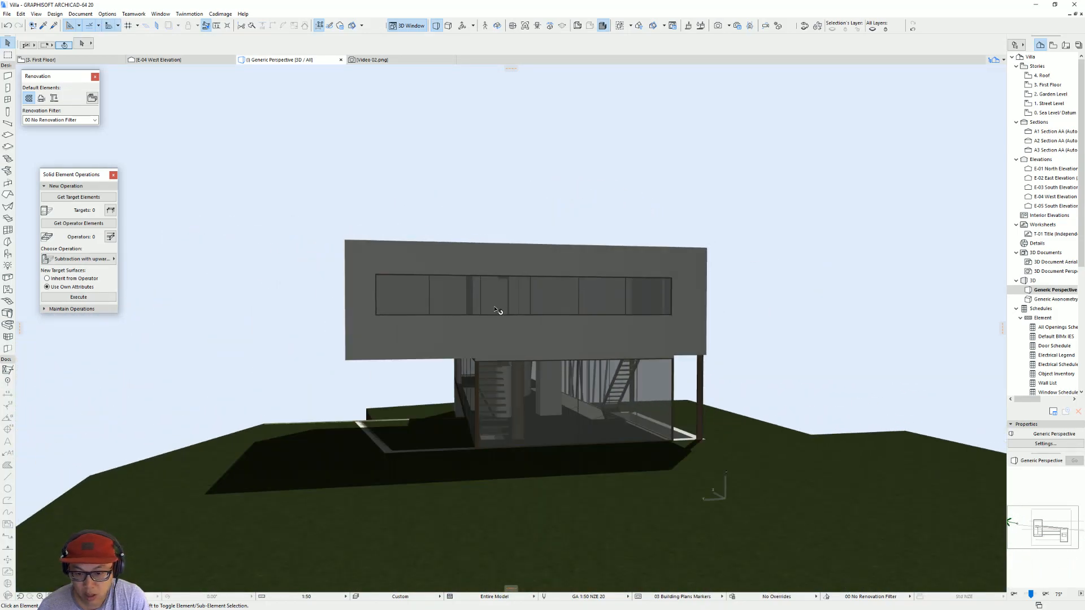
shift+middle_drag(764, 351, 498, 360)
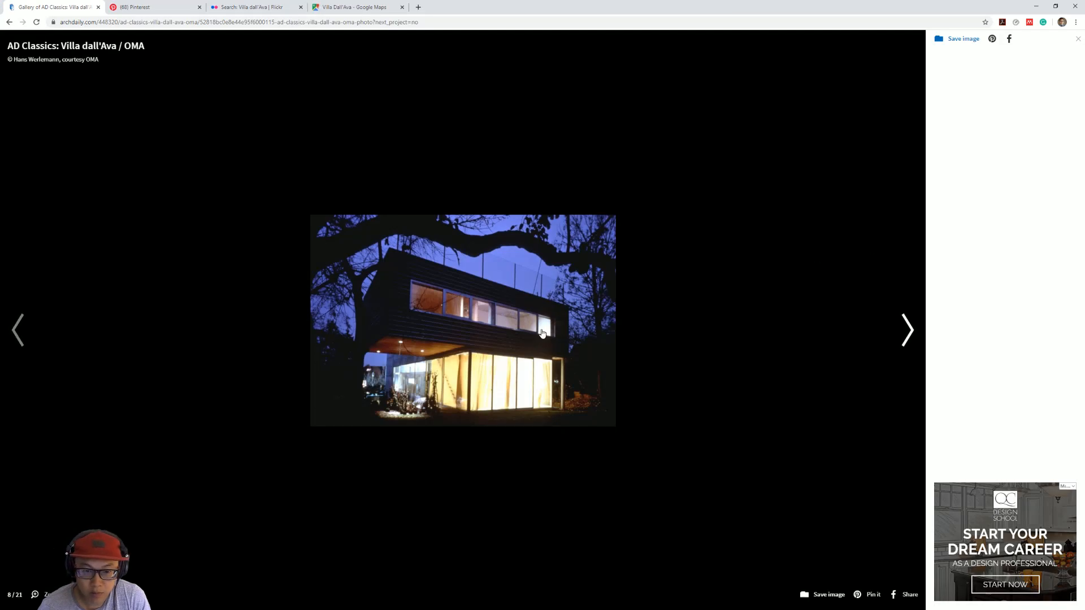
click(891, 331)
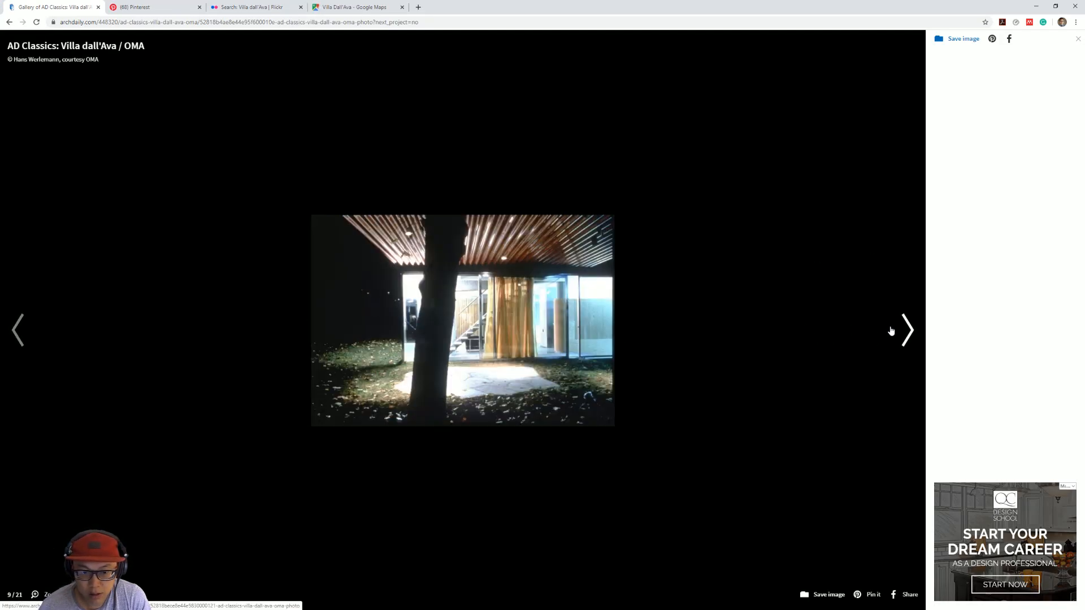
click(891, 331)
click(891, 330)
click(891, 330)
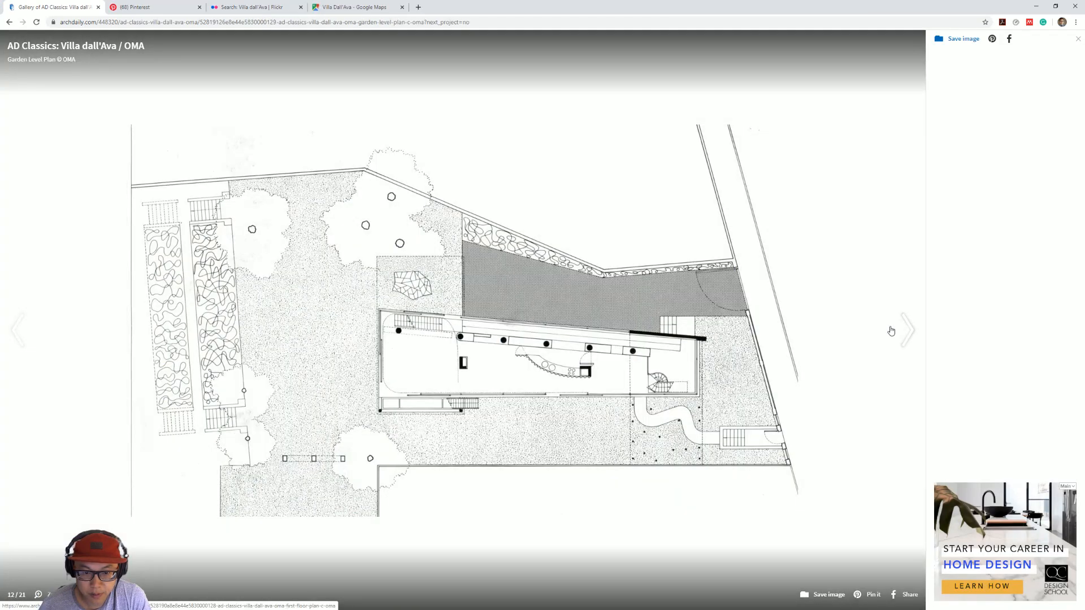
click(23, 329)
click(23, 329)
click(25, 329)
click(26, 329)
click(28, 329)
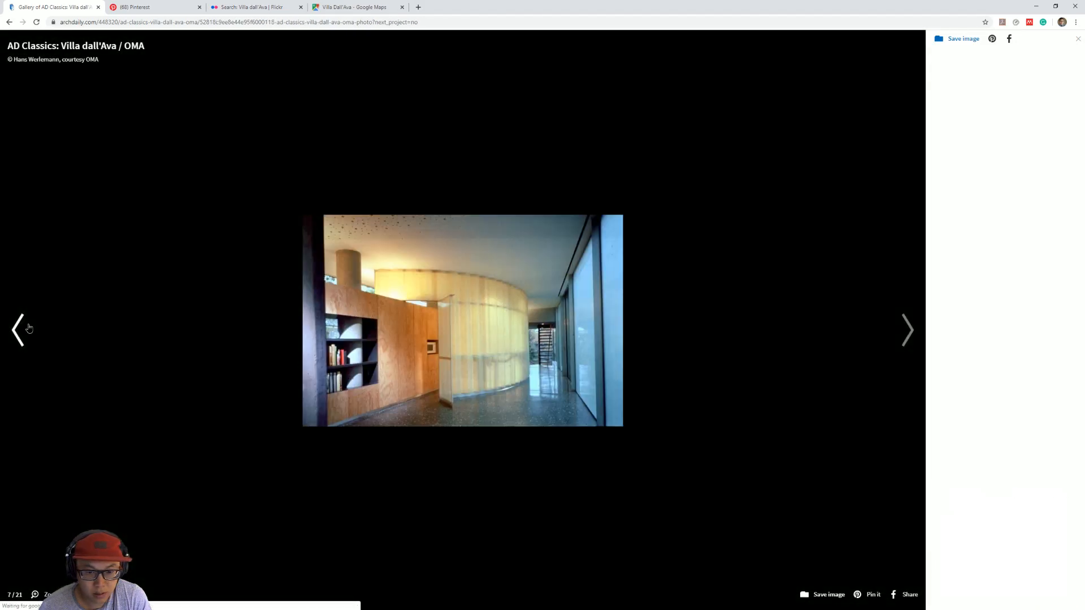
click(29, 329)
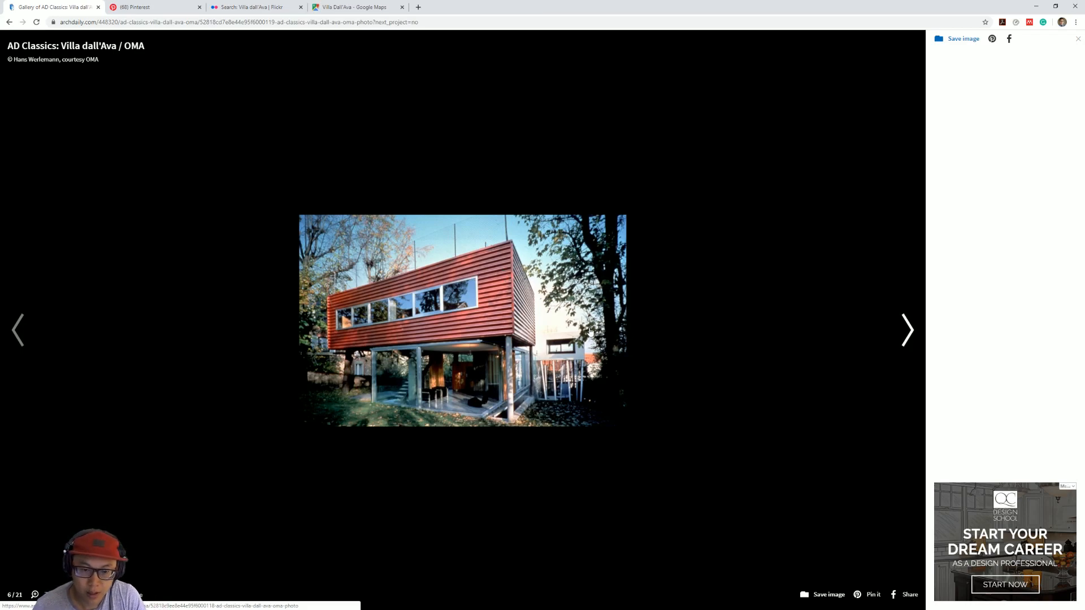
Step: Switch to SketchUp and examine the cladding on the villa's reference model from the garden side
key(alt+Tab)
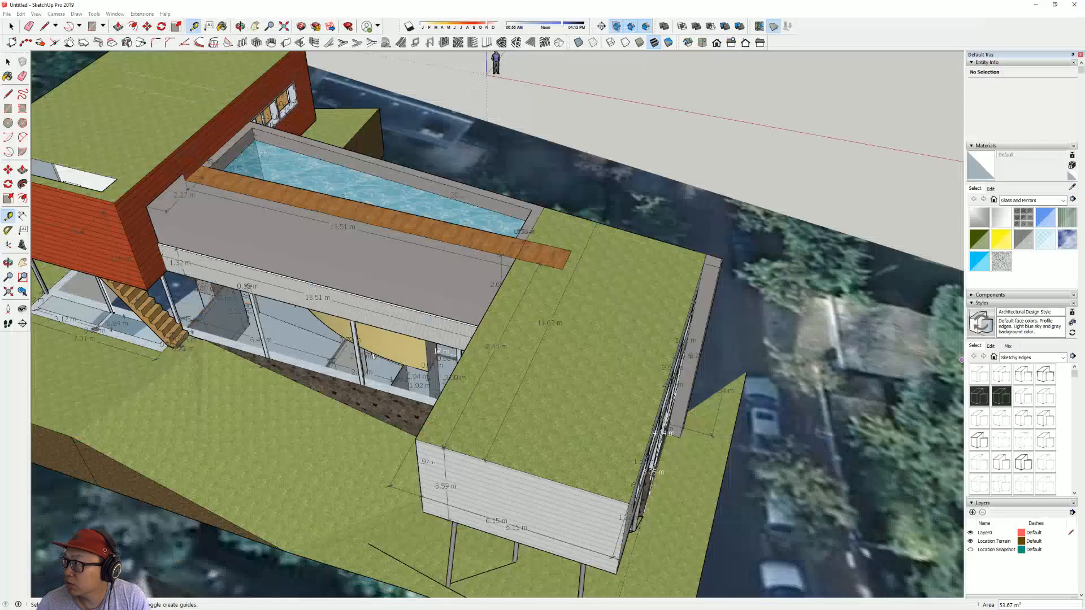
mouse_move(264, 233)
middle_down()
mouse_move(424, 308)
mouse_move(560, 335)
mouse_move(684, 279)
mouse_move(798, 163)
middle_up()
scroll(520, 365, down, 5)
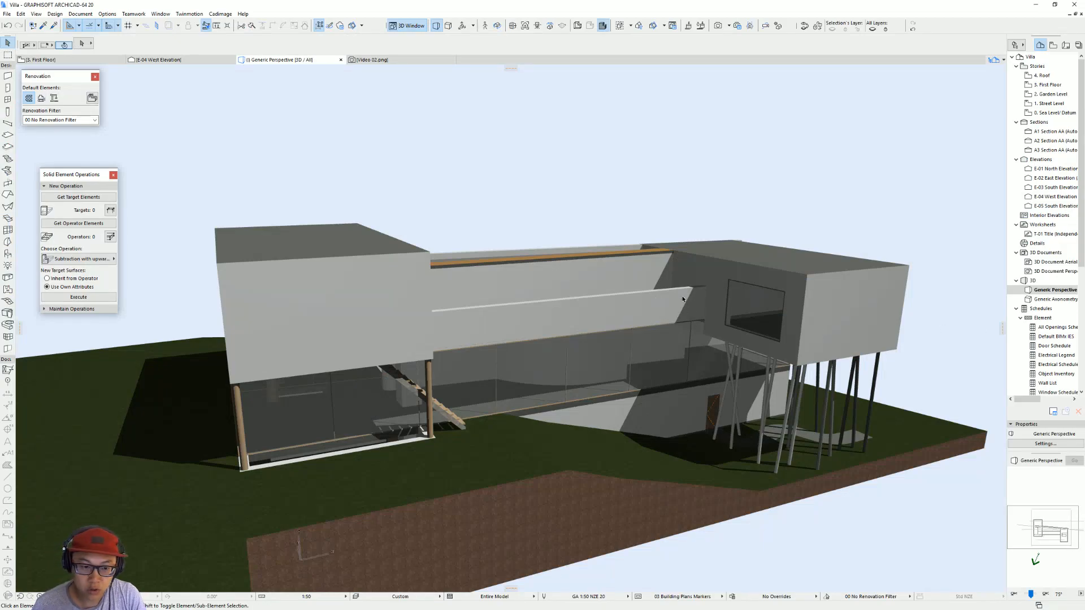
Step: Start a Cadimage wall covering for the larger volume's outer walls on the first-floor plan, assigned to the Des: Wall Coverings layer
key(F2)
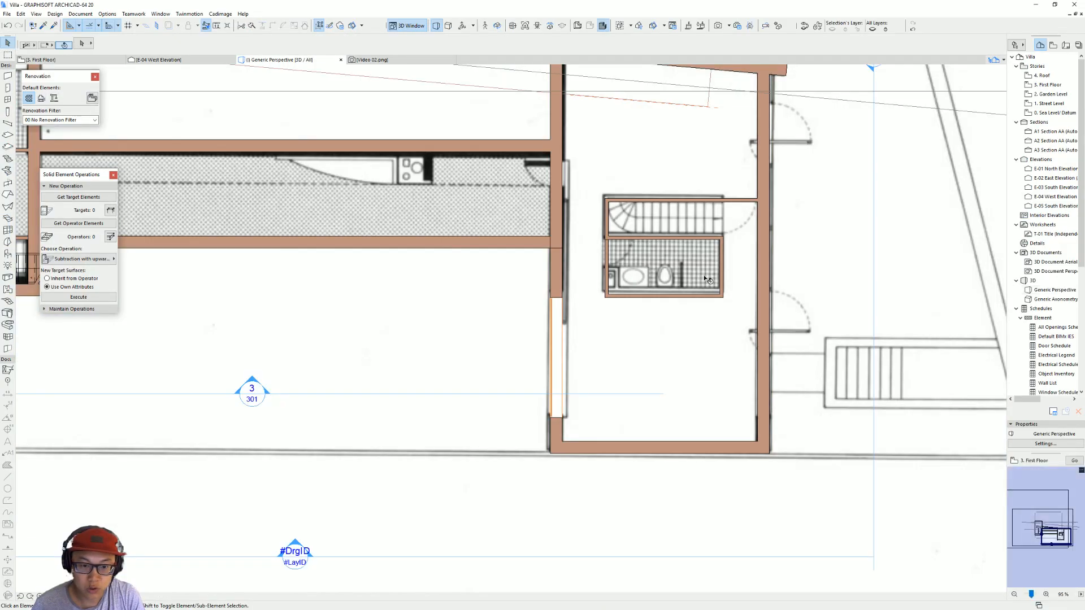
scroll(633, 275, down, 4)
middle_drag(633, 275, 826, 346)
click(516, 126)
shift+click(420, 134)
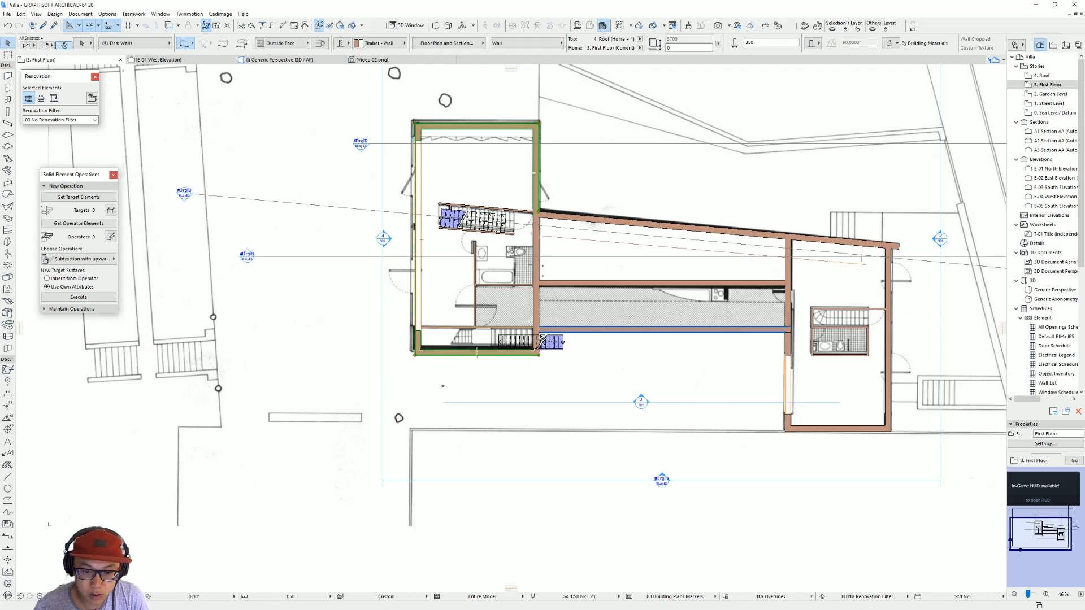
scroll(542, 333, up, 3)
shift+click(547, 308)
scroll(547, 308, down, 3)
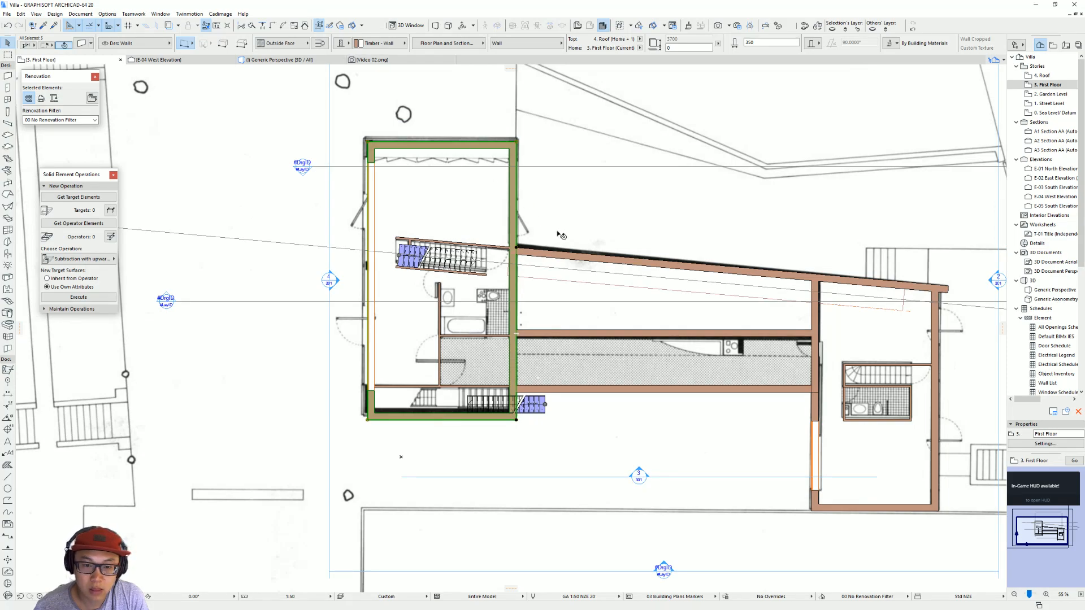
click(221, 14)
mouse_move(238, 57)
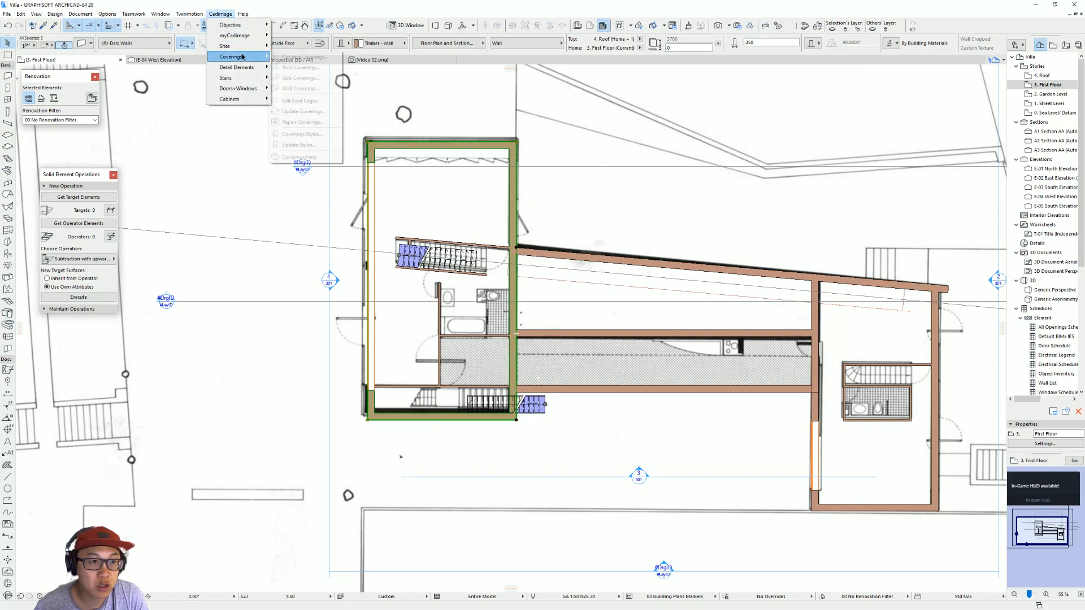
click(314, 87)
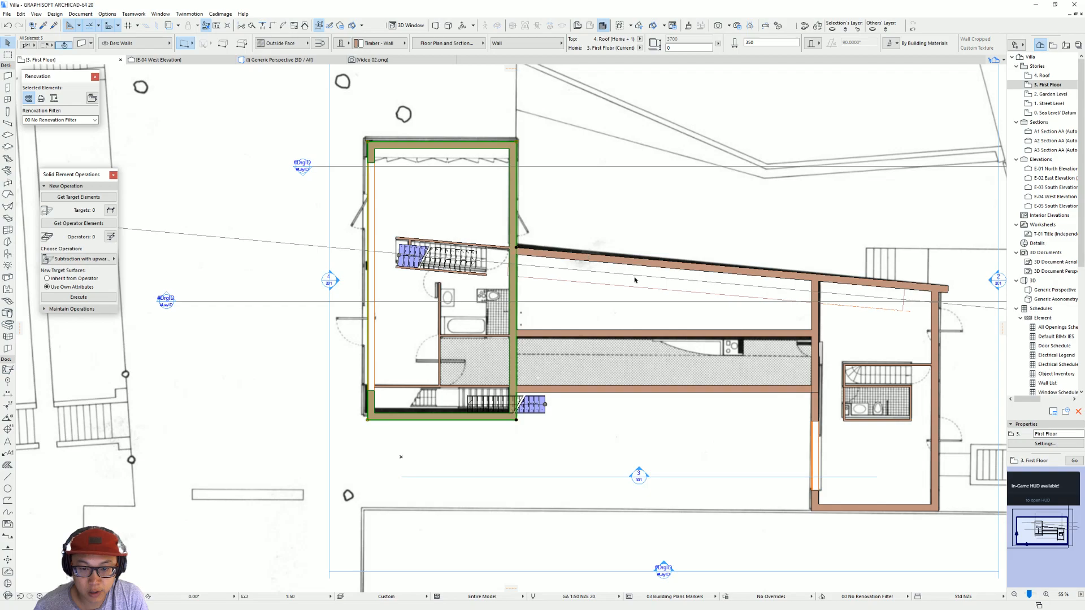
click(587, 552)
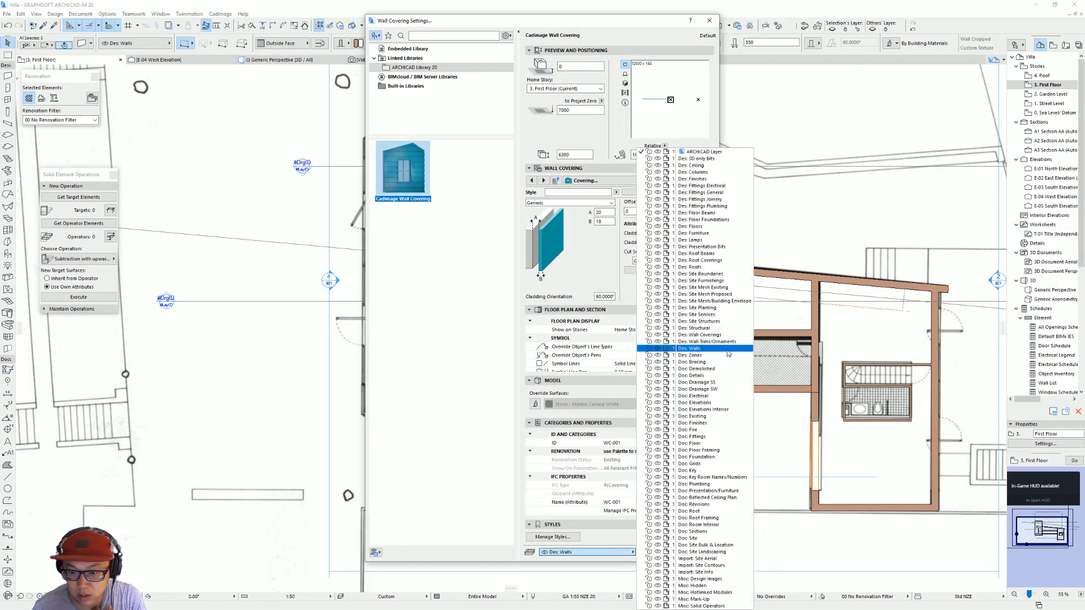
click(706, 334)
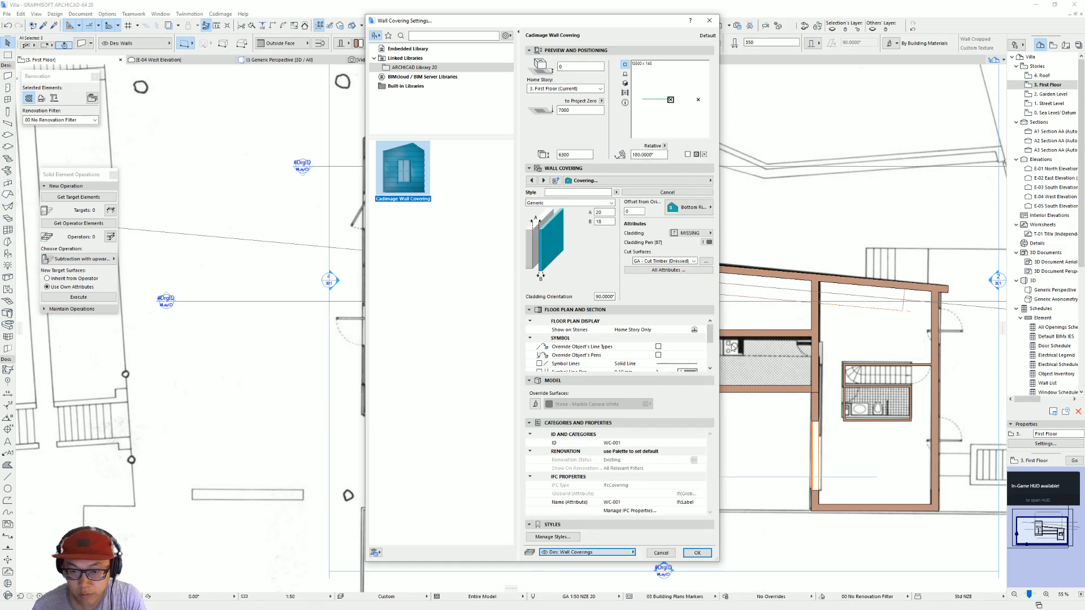
Step: Try the Corrugate and Ribbed covering types and compare the profile with the red cladding in the reference photo
click(600, 203)
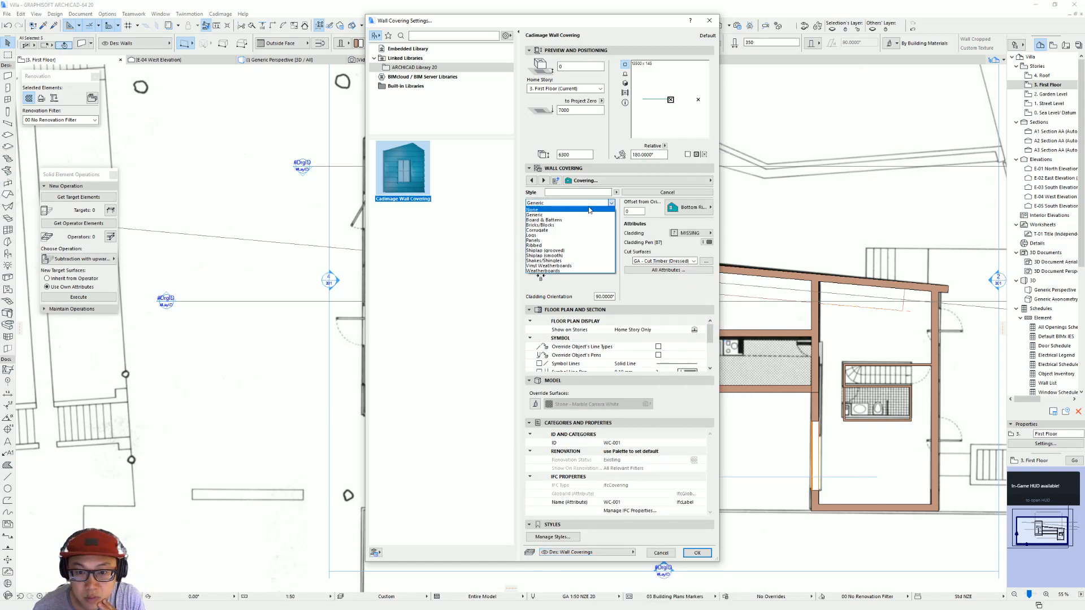
click(579, 232)
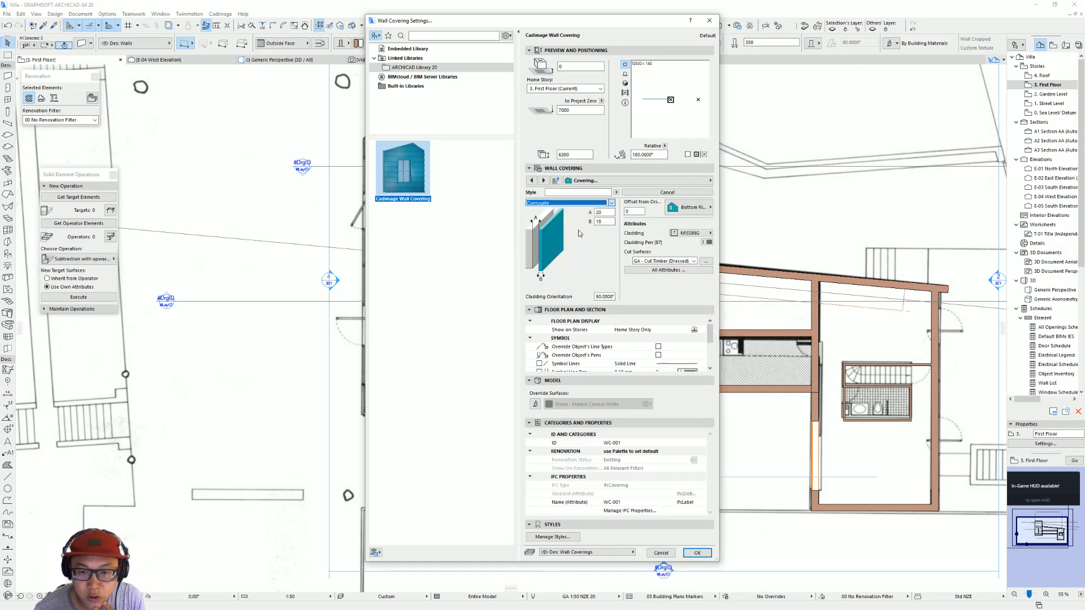
click(580, 204)
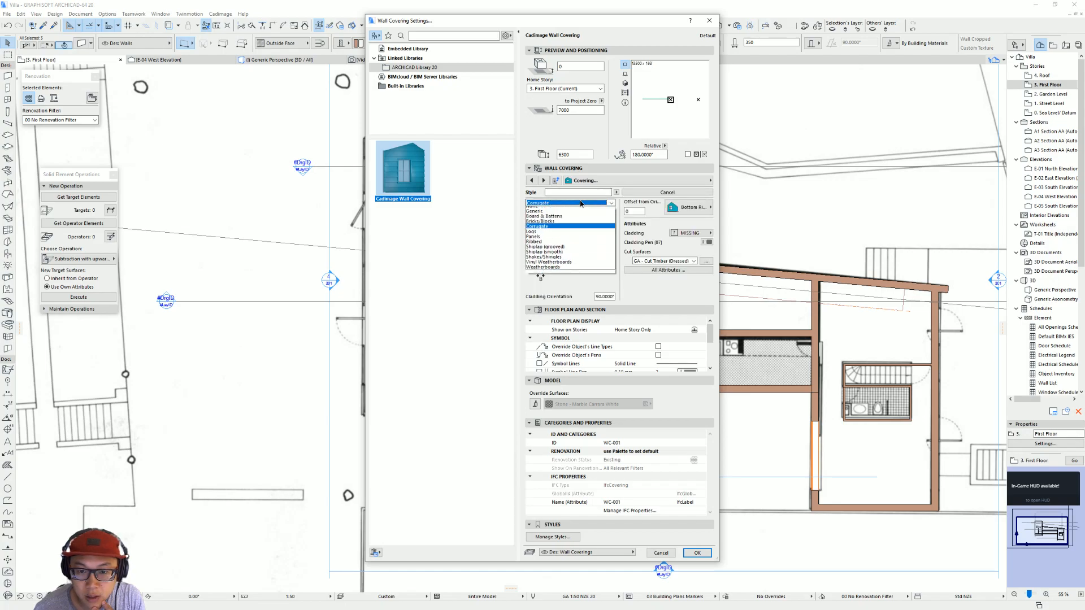
click(575, 245)
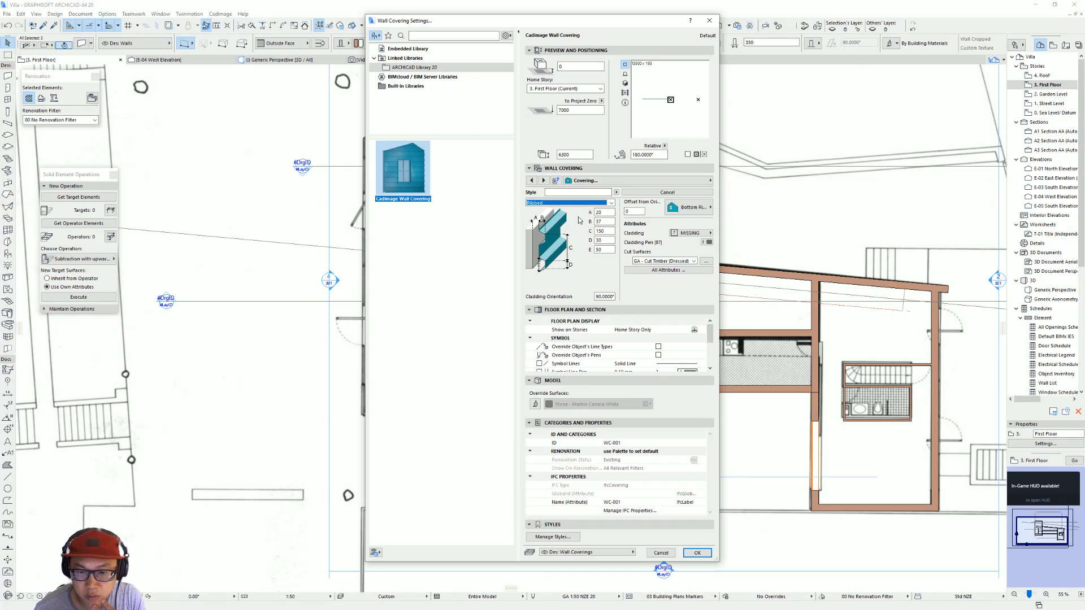
key(alt+Tab)
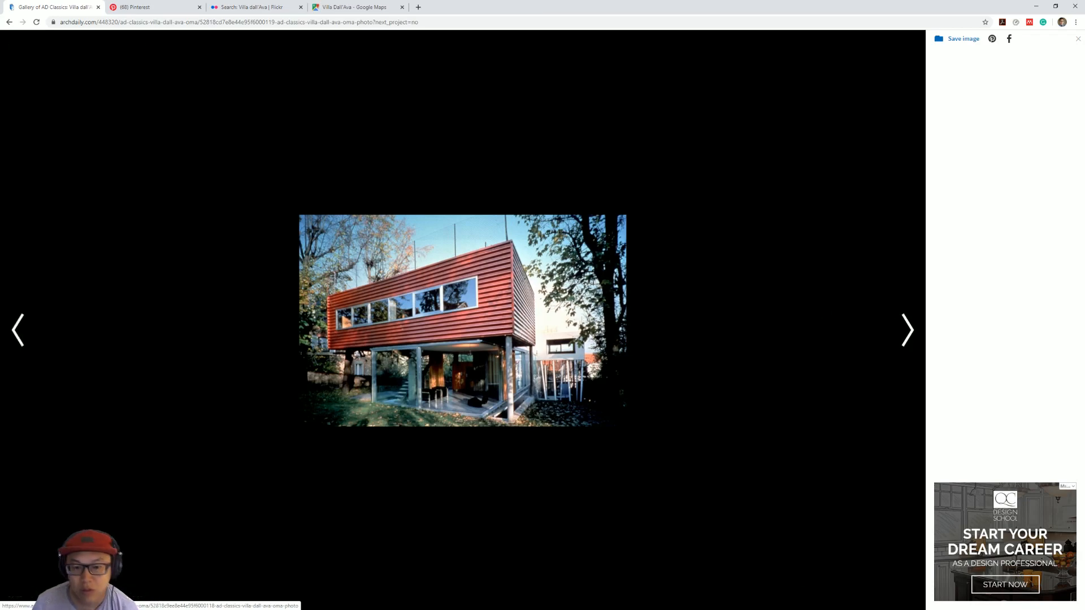
key(alt+Tab)
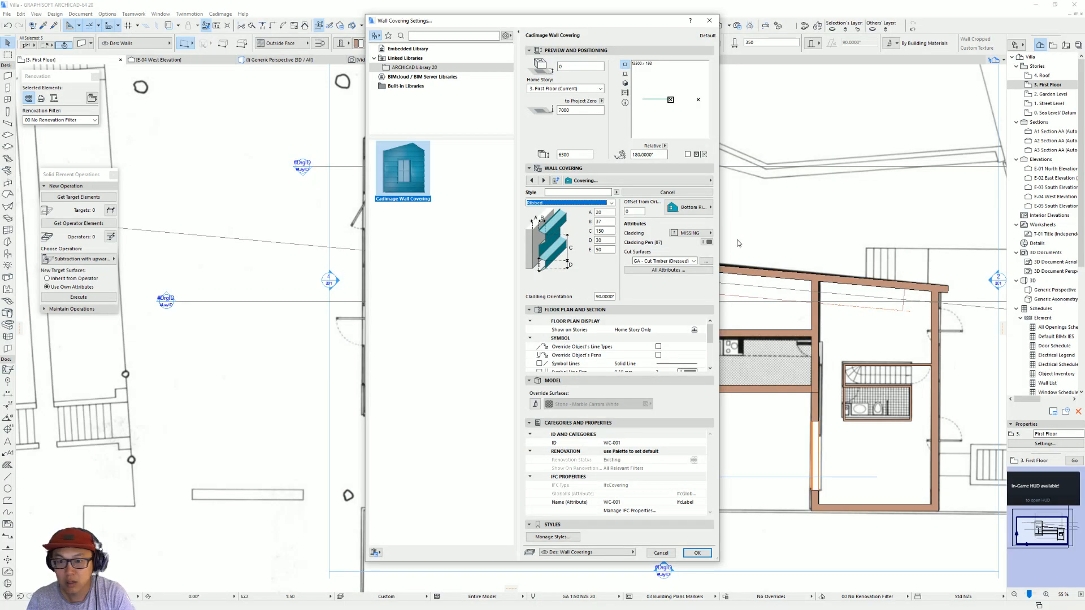
Step: Apply a Corrugate covering with horizontal corrugations to the larger volume's outer walls and inspect it in 3D
click(611, 203)
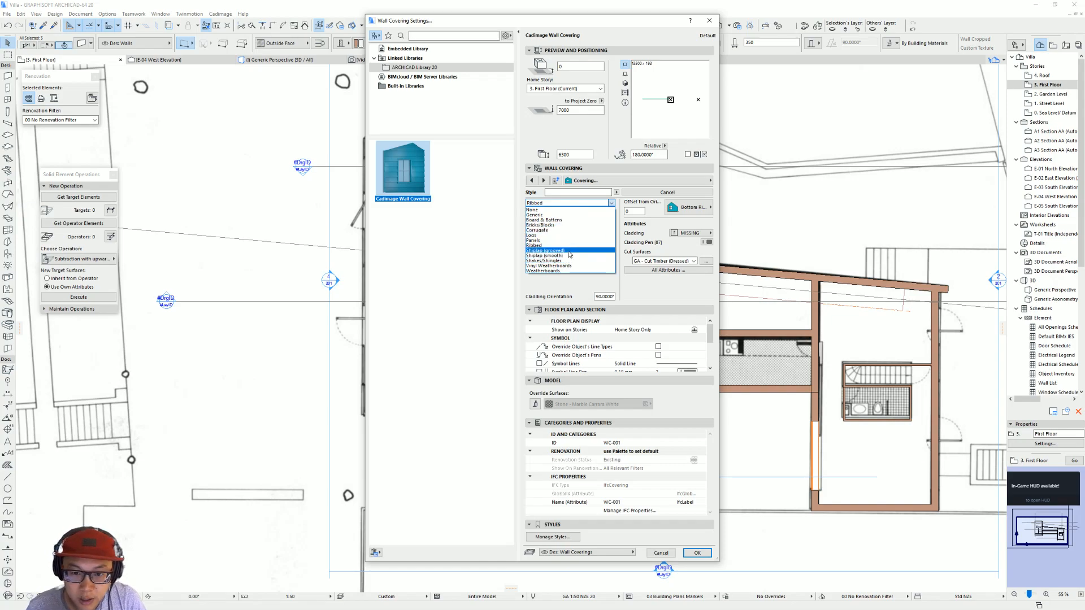
click(577, 230)
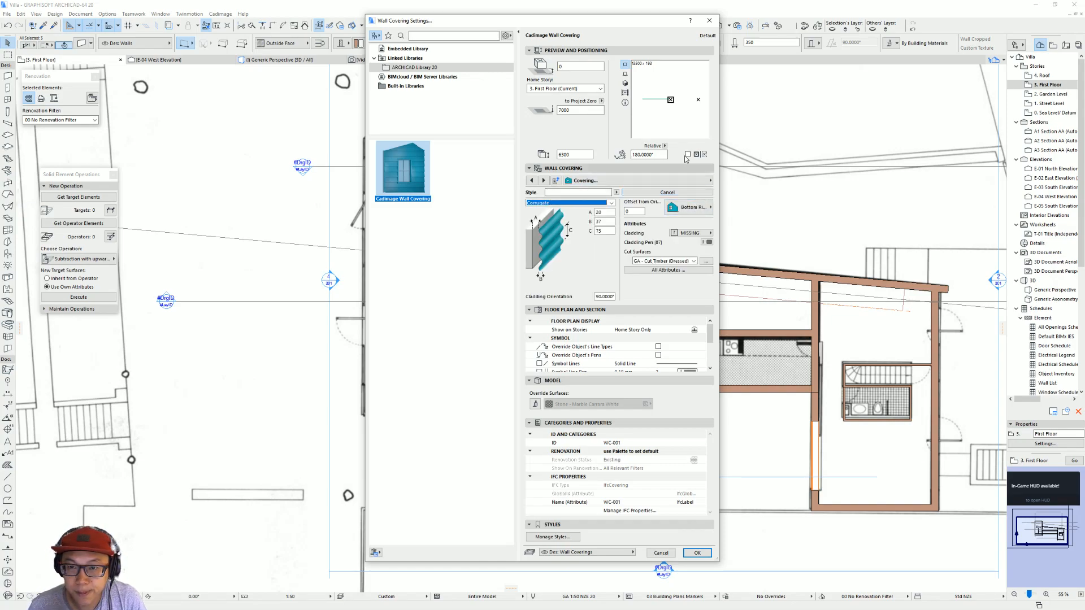
click(625, 83)
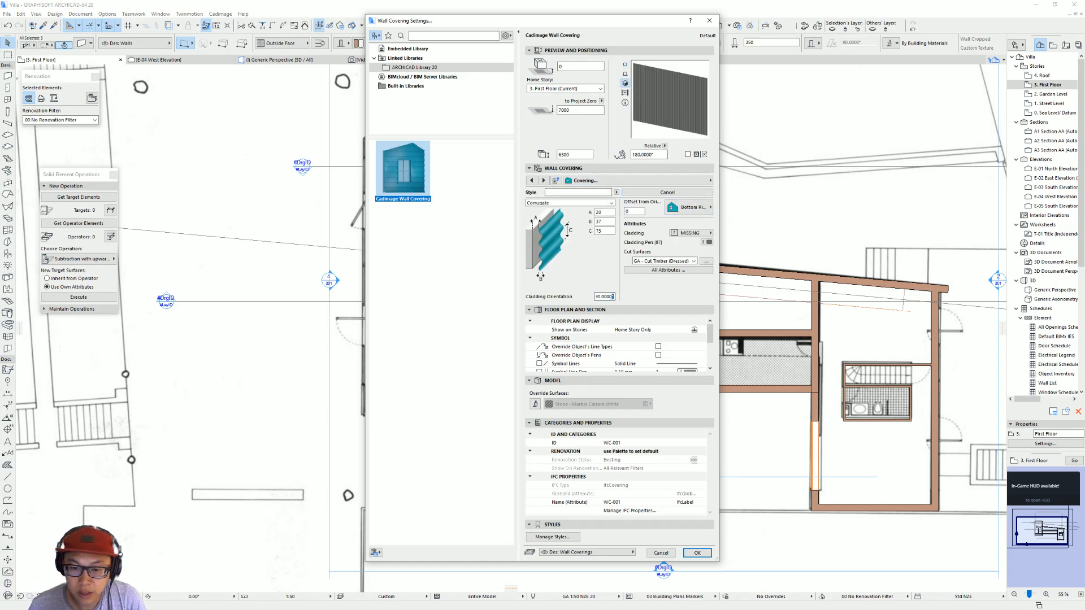
key(Return)
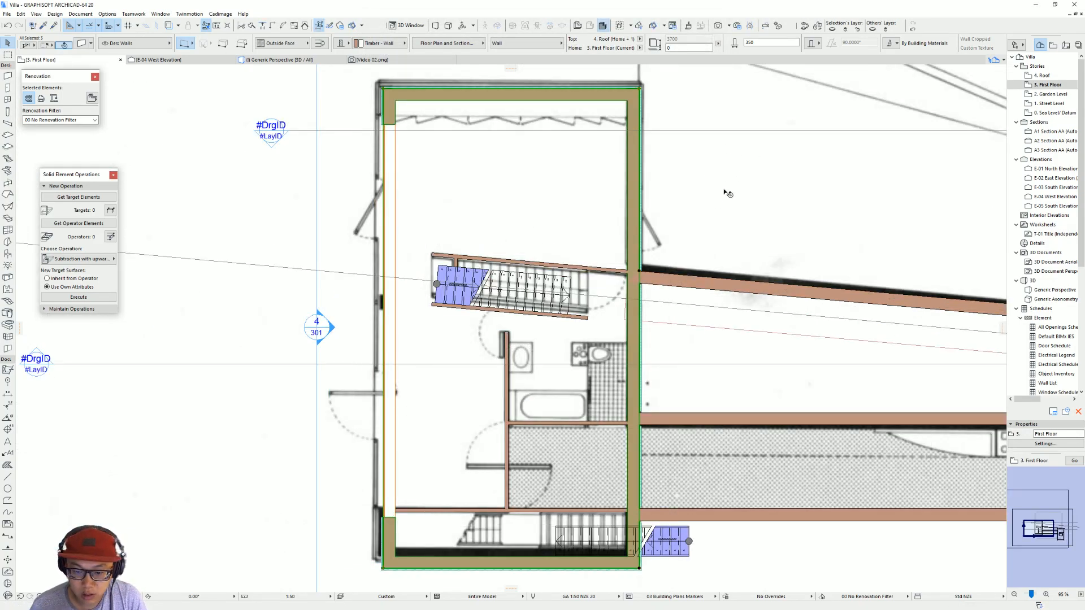
key(Escape)
key(F3)
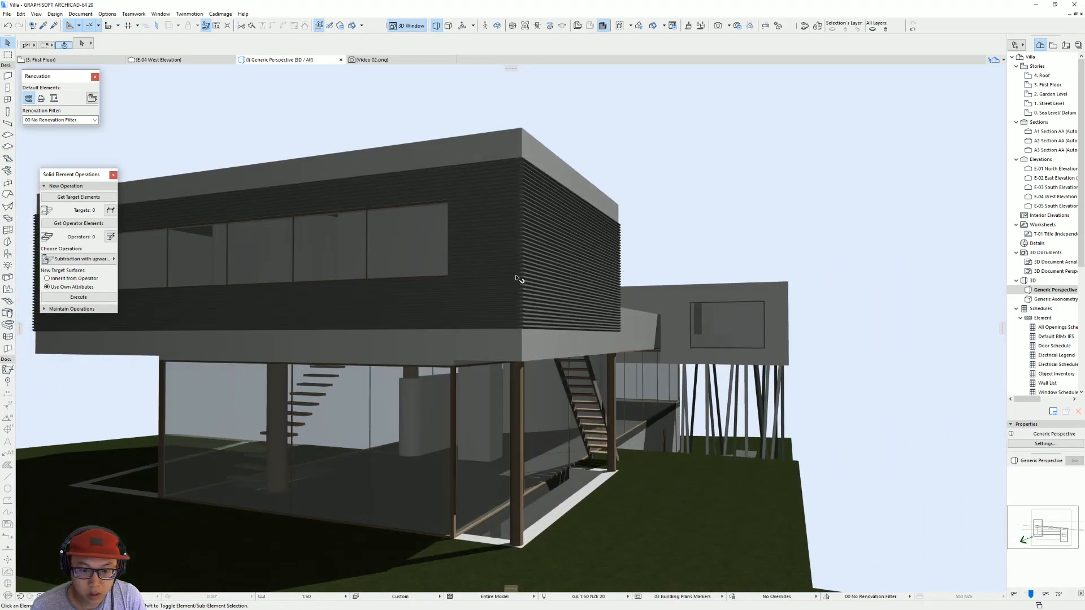
shift+middle_drag(517, 279, 438, 319)
shift+middle_drag(565, 241, 579, 301)
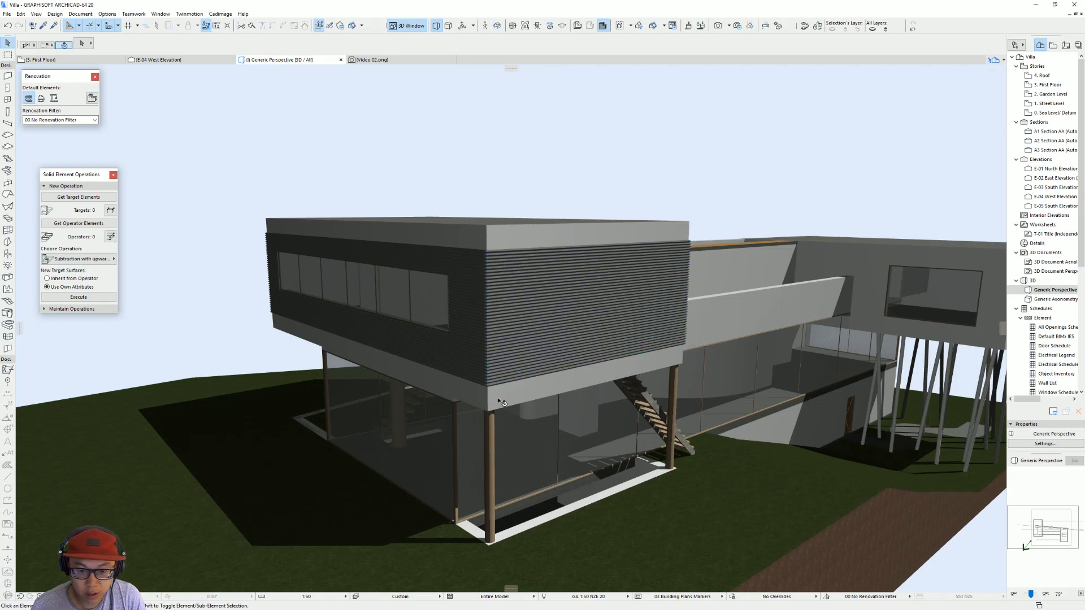
Step: Extend the larger volume's end-wall covering over the slab edges by setting its wall-top offset to 0 and its base offset to -600
click(518, 398)
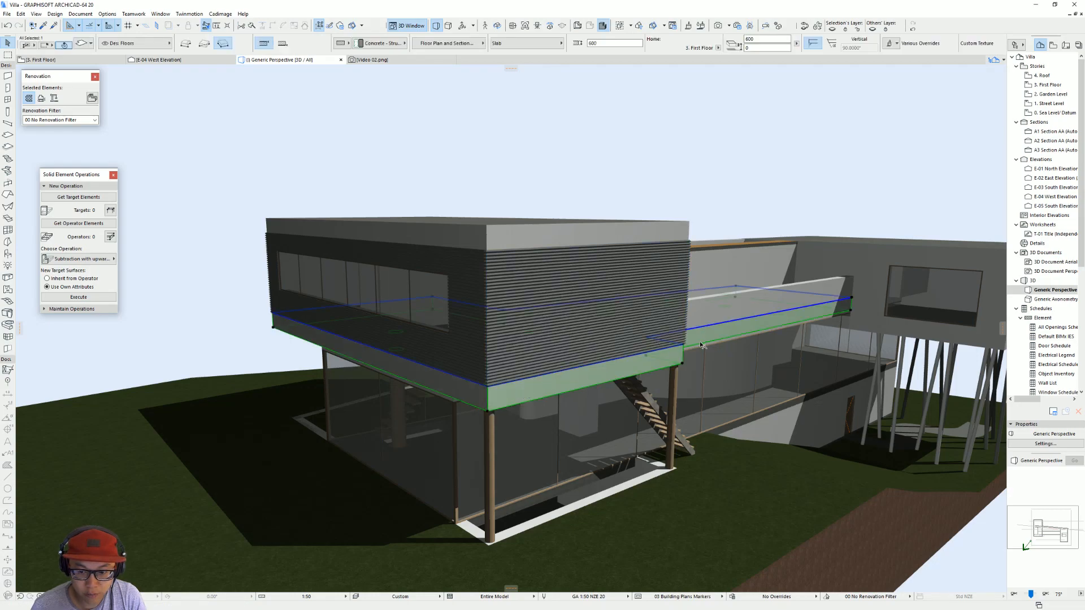
shift+middle_drag(613, 311, 550, 321)
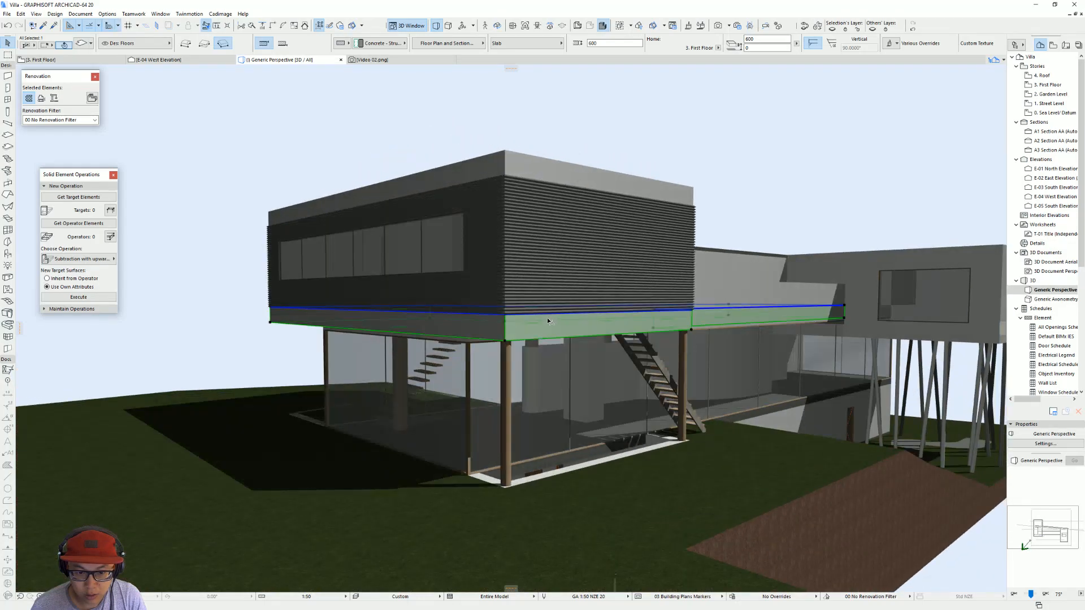
click(496, 249)
shift+middle_drag(578, 289, 547, 234)
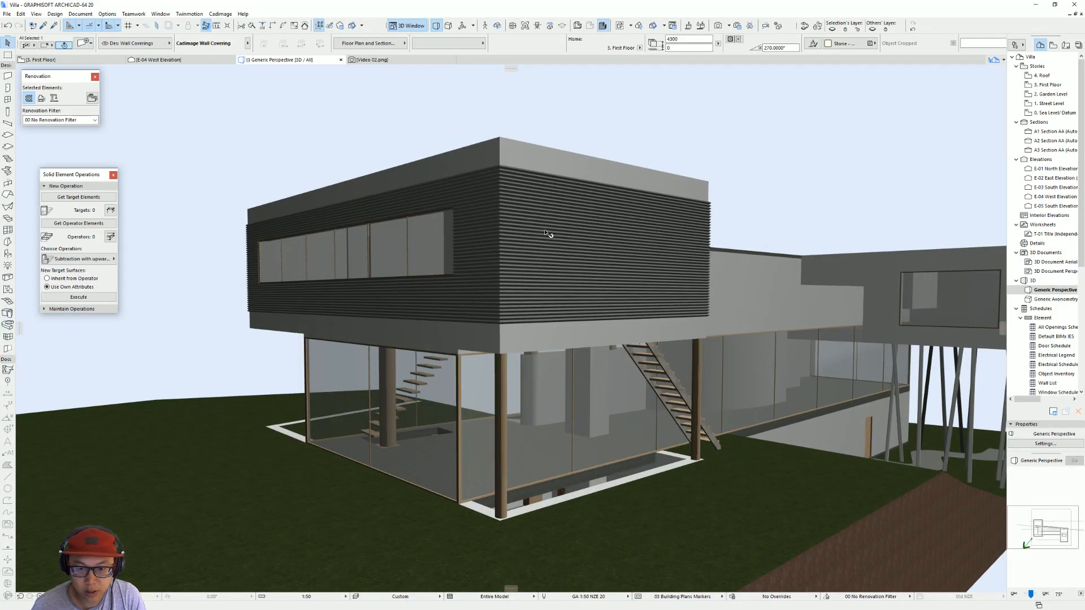
click(546, 218)
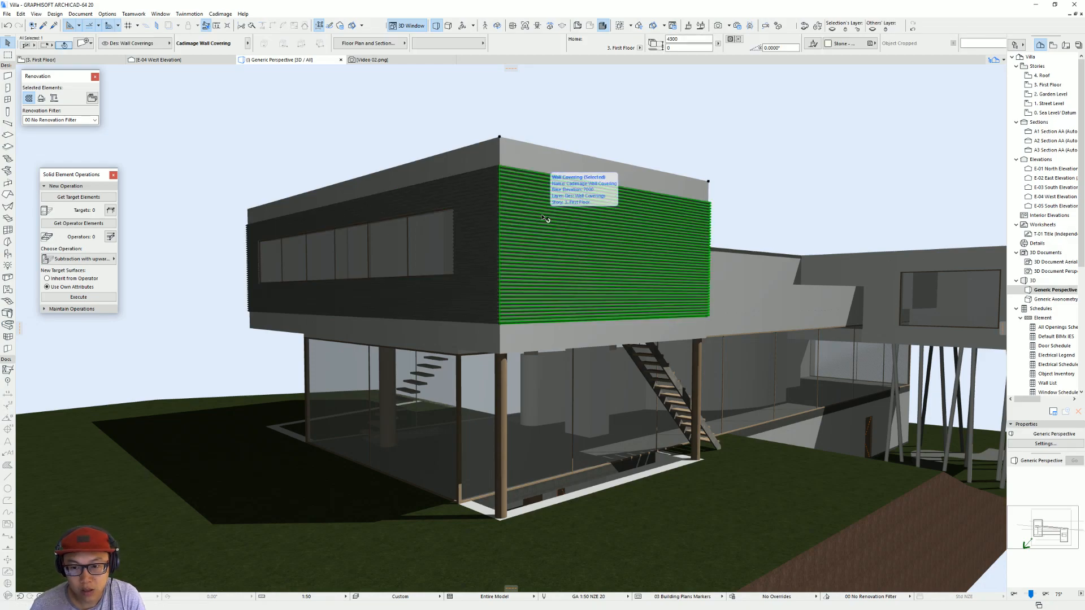
double_click(544, 217)
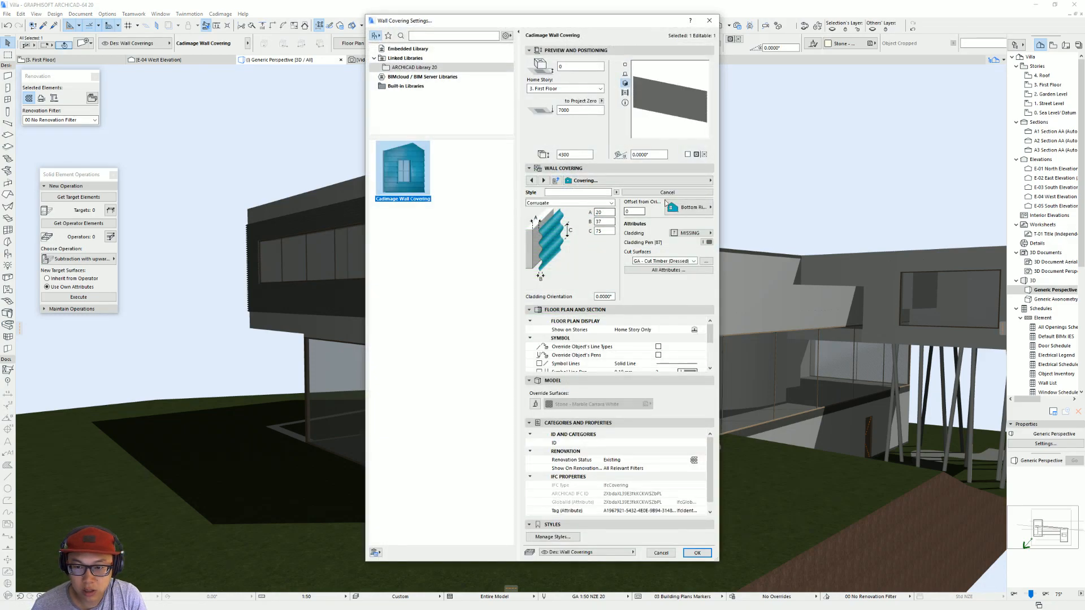
click(686, 181)
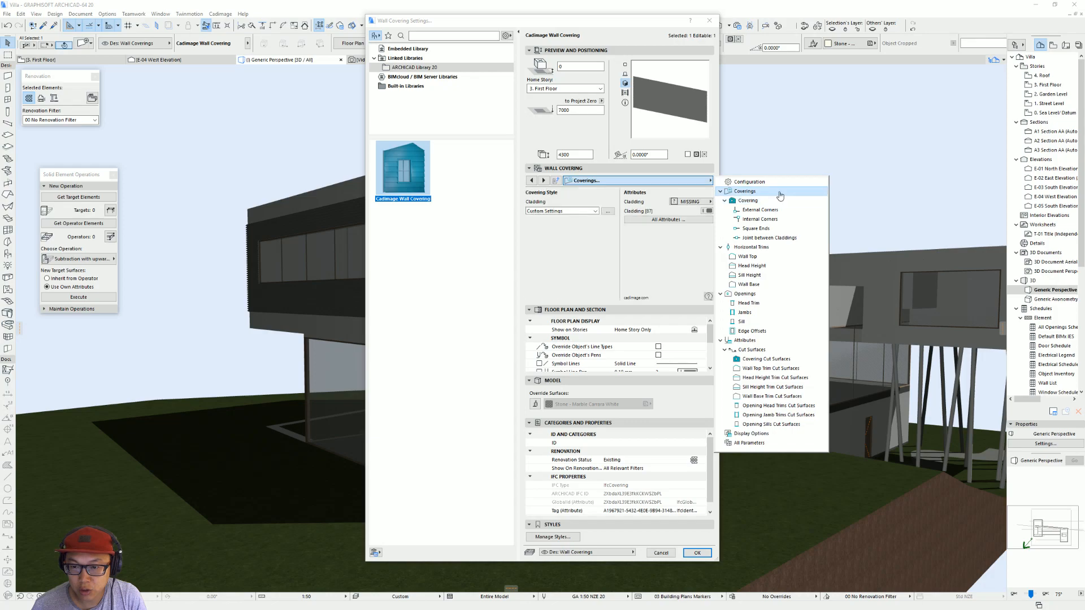
click(749, 181)
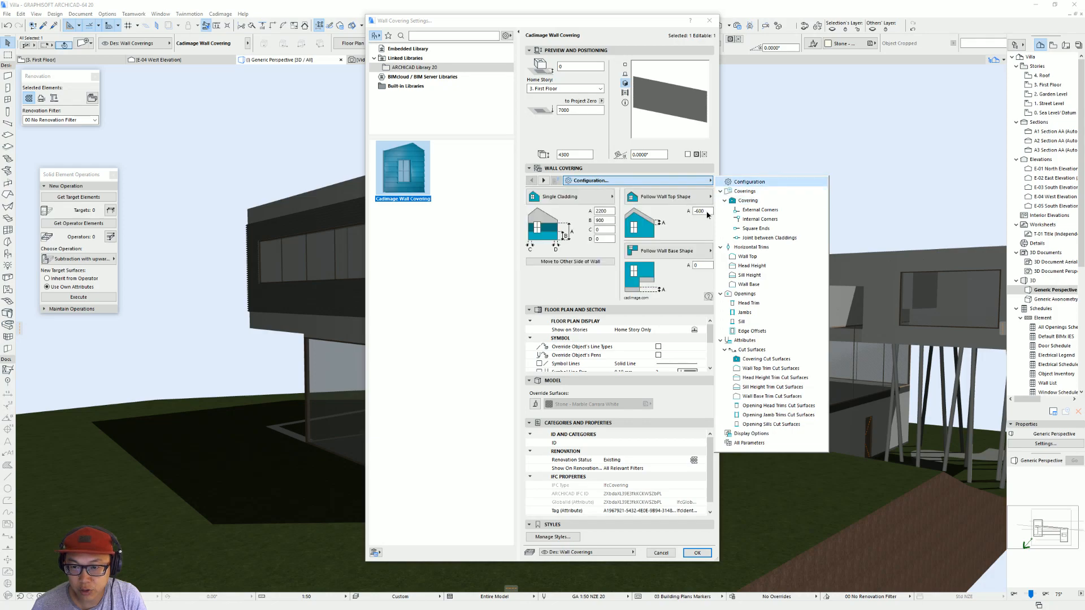
click(705, 213)
text(0)
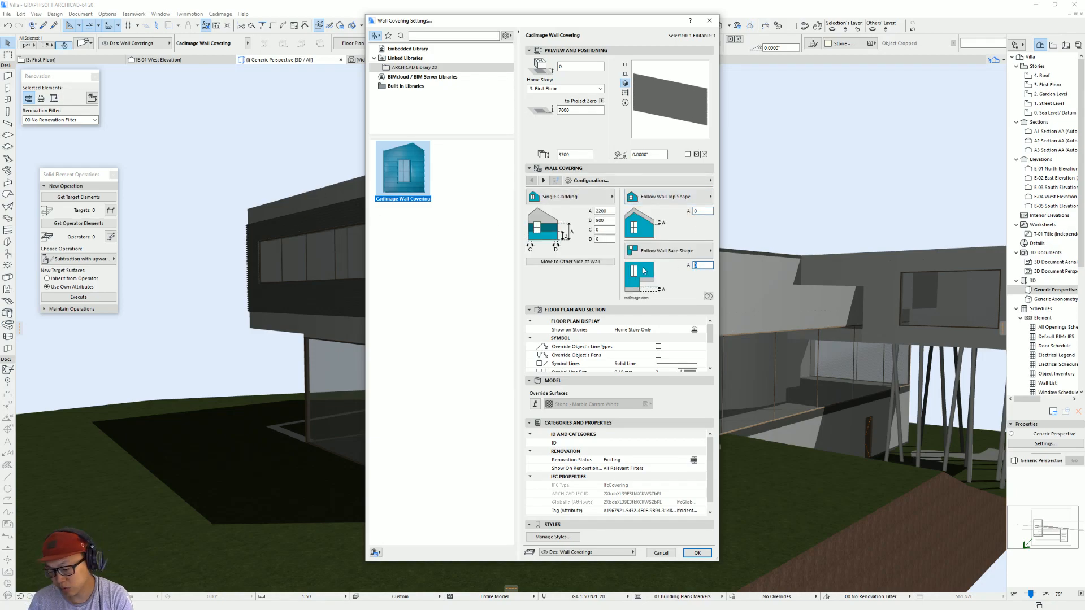
text(-)
key(Return)
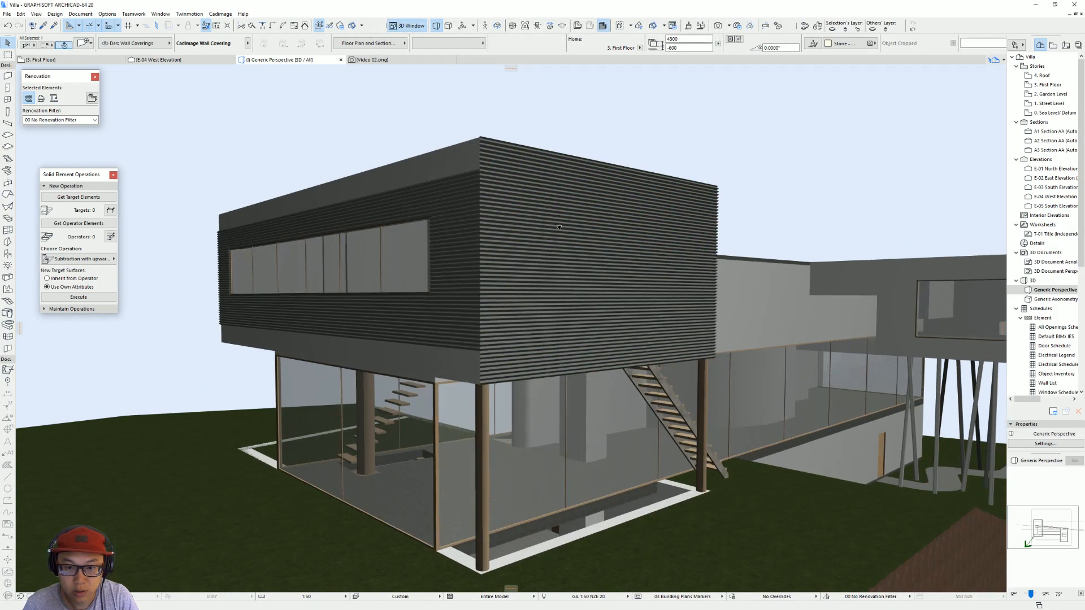
Step: Inspect the extended end-wall covering in 3D and compare its corrugation spacing with the red cladding in the browser's reference photo
shift+middle_drag(559, 227, 498, 263)
scroll(545, 247, up, 2)
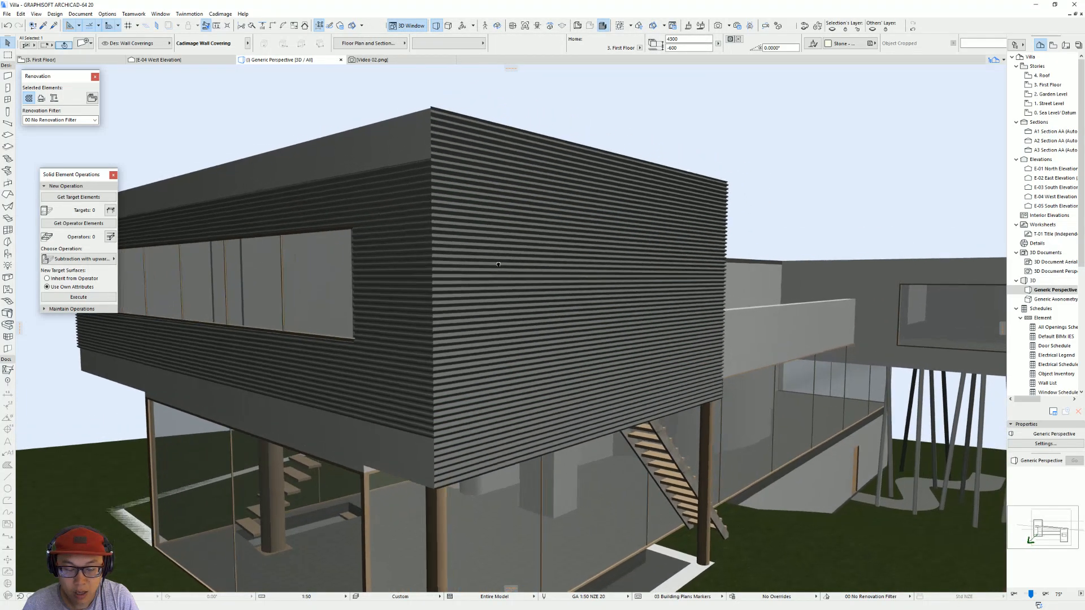
scroll(498, 264, up, 8)
scroll(471, 288, down, 8)
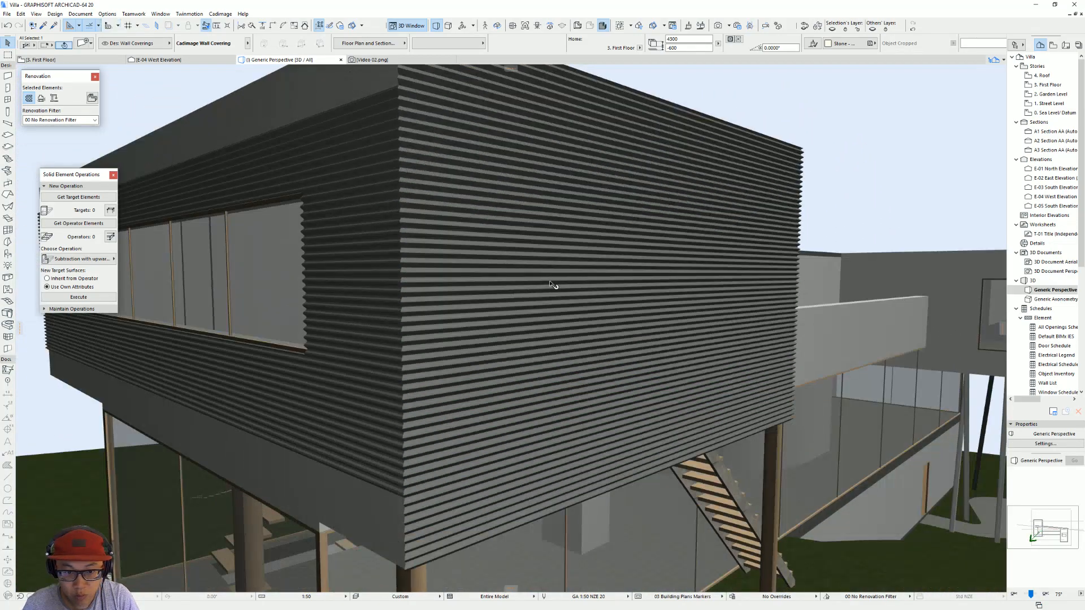
click(548, 286)
key(alt+Tab)
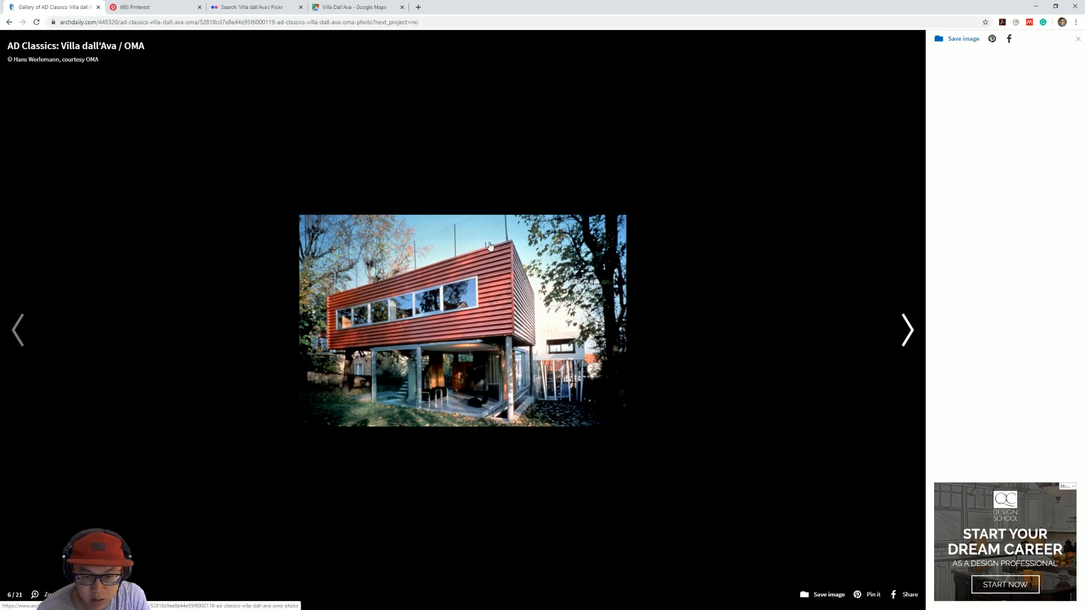
key(alt+Tab)
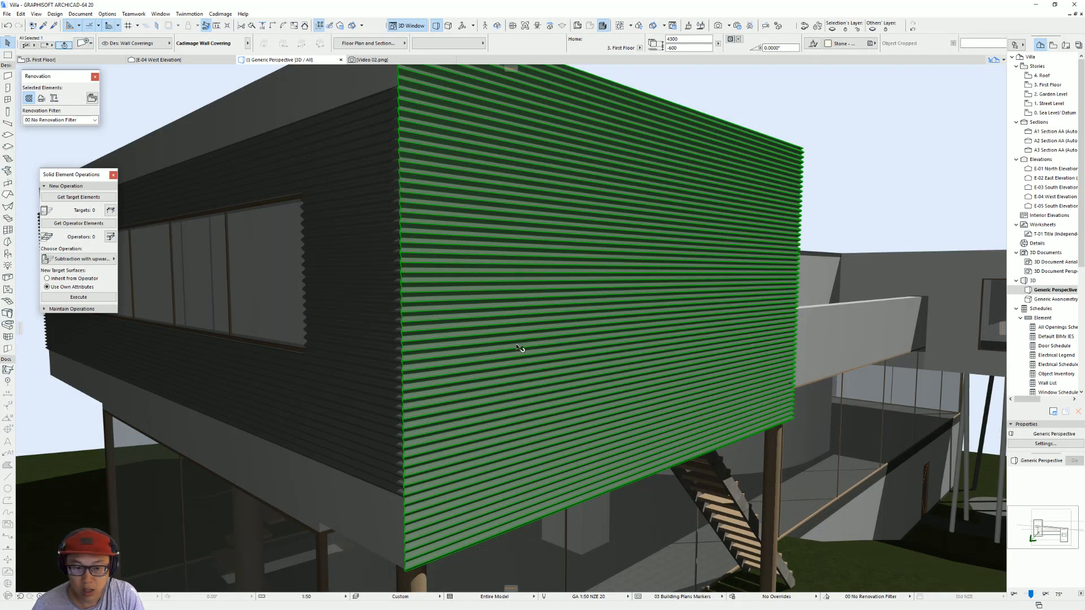
scroll(521, 346, down, 4)
scroll(544, 235, up, 2)
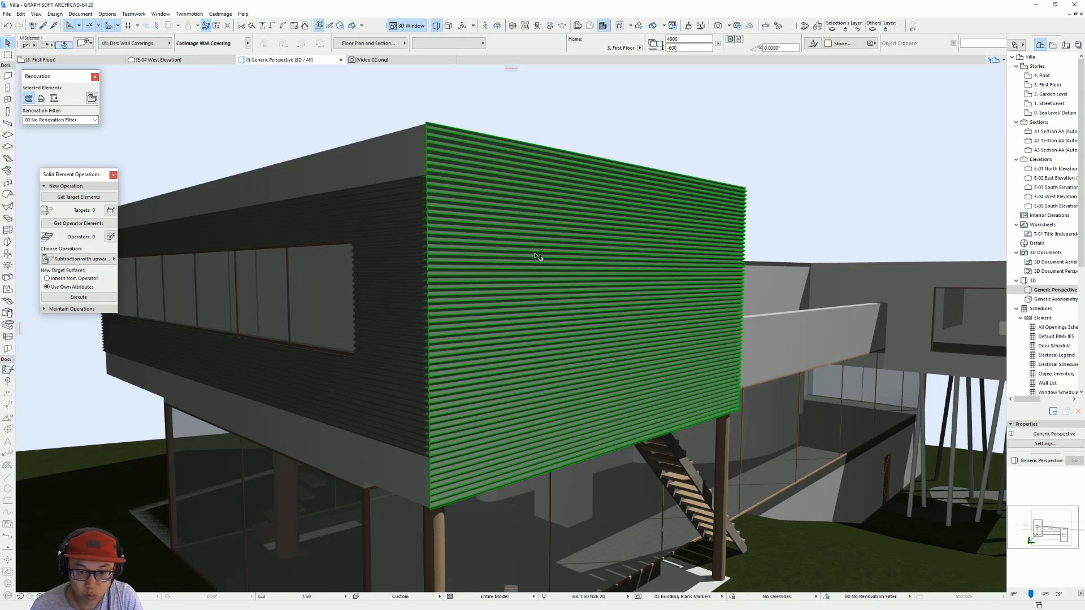
Step: Try a wider corrugation spacing (dimension C) on the end-wall covering and inspect its profile at the corner
double_click(537, 256)
click(704, 180)
click(765, 203)
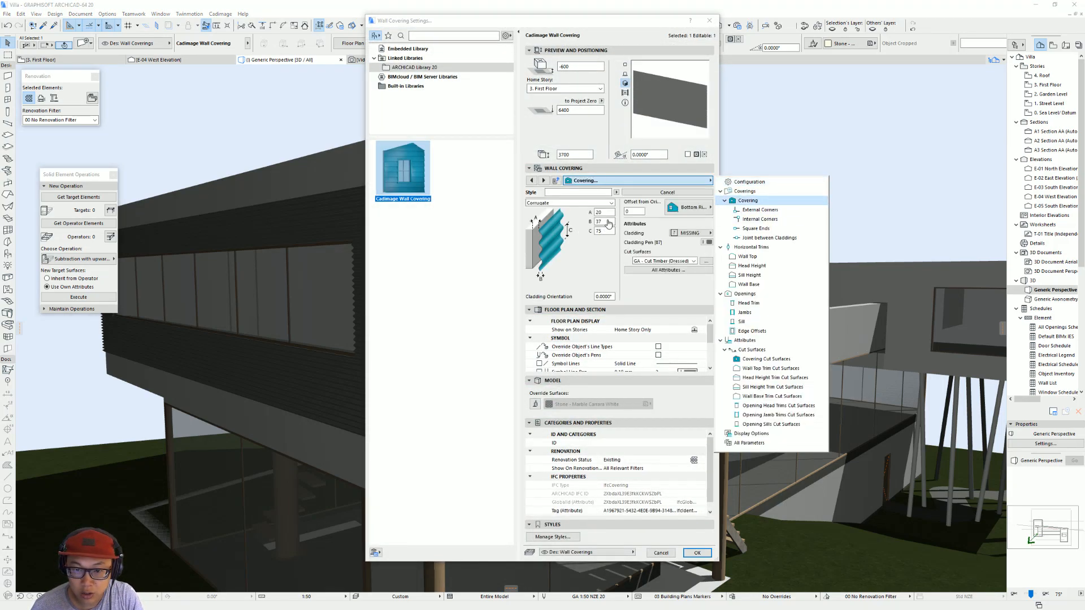
click(608, 231)
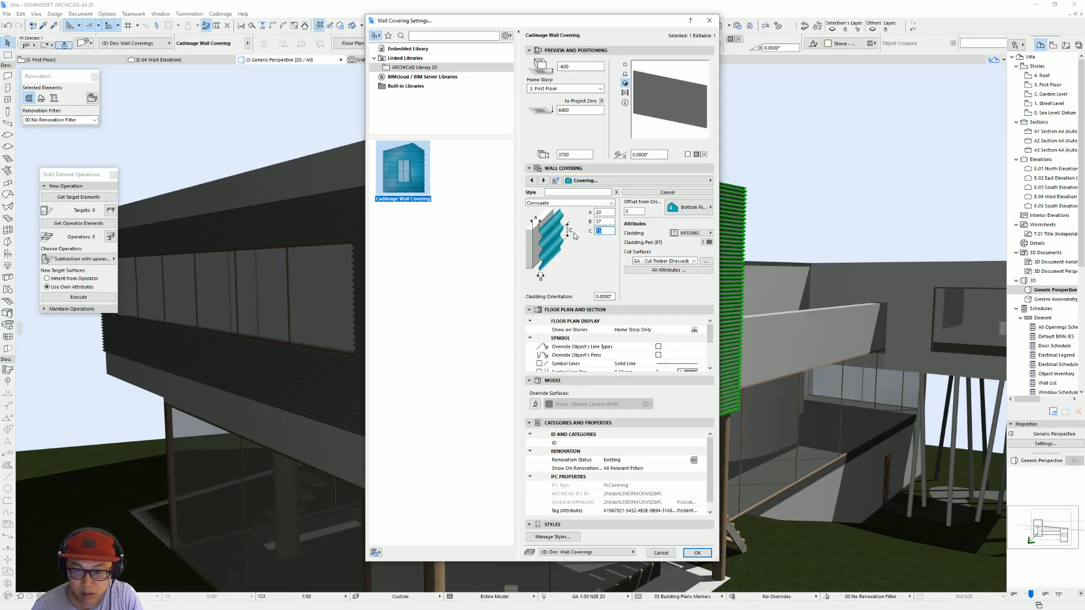
key(Return)
shift+middle_drag(474, 291, 548, 395)
scroll(497, 186, up, 6)
middle_drag(497, 187, 545, 195)
scroll(547, 198, down, 6)
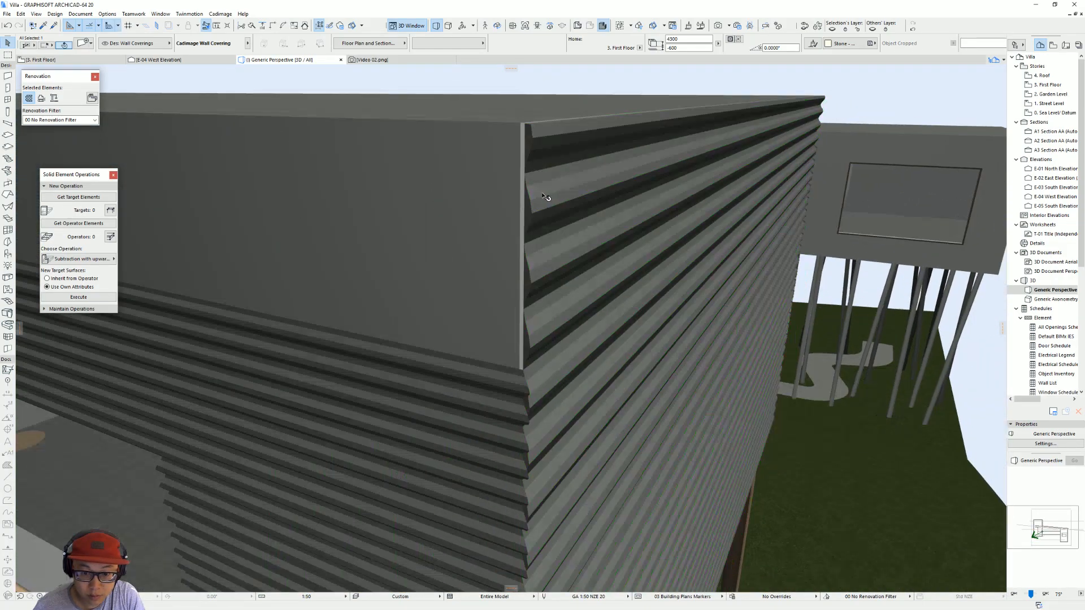
Step: Set the end-wall covering's corrugation spacing (dimension C) to 200 and check it from outside
shift+middle_drag(542, 378, 495, 316)
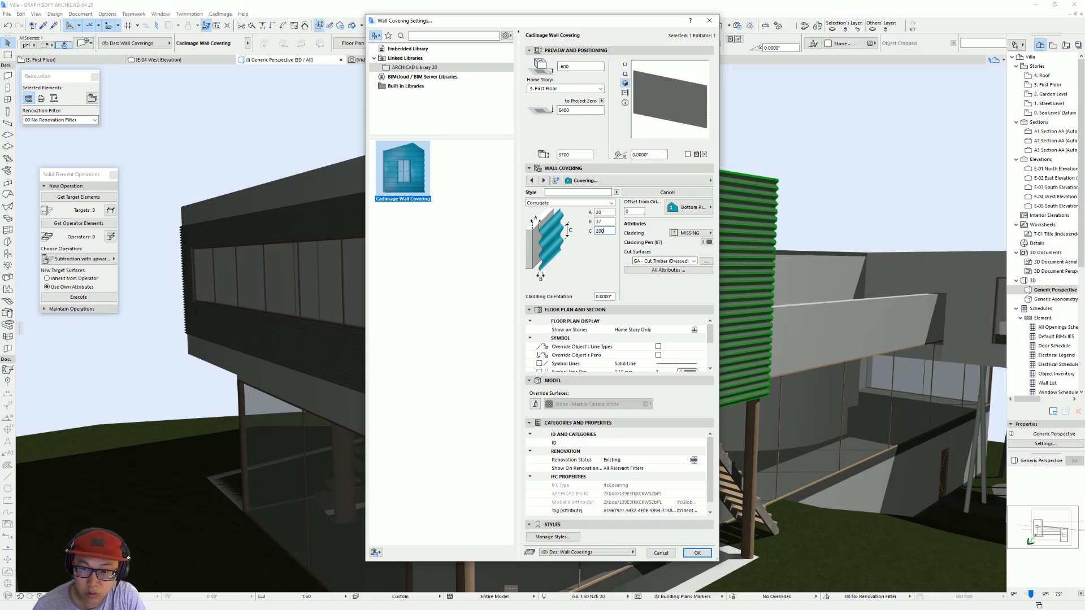
key(Return)
shift+middle_drag(538, 286, 527, 155)
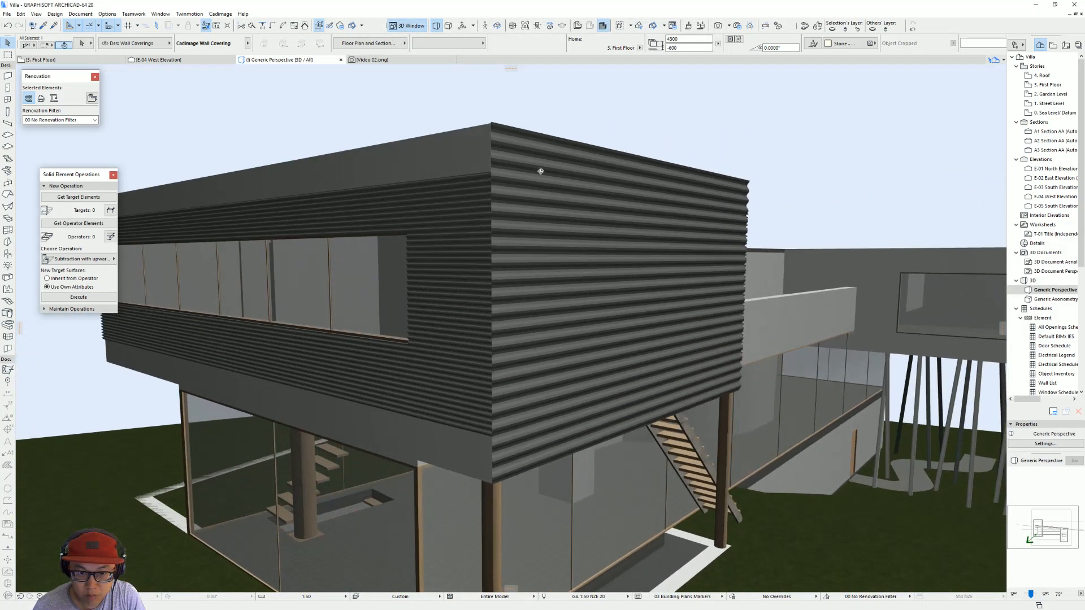
shift+middle_drag(501, 282, 538, 216)
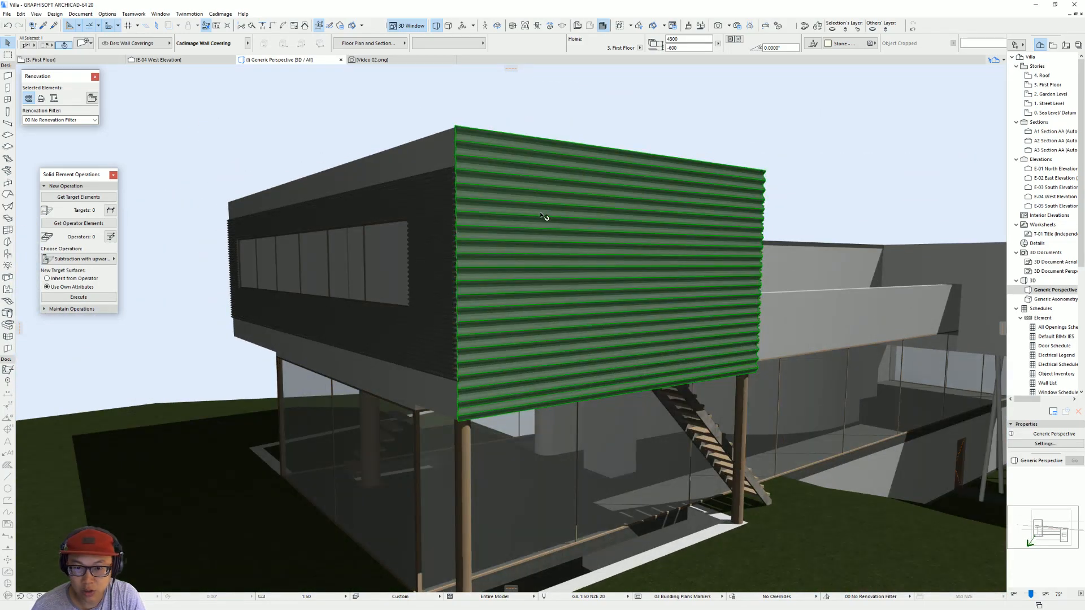
Step: Assign the Paint - Cadmium Orange surface to the cladding of the end-wall covering
double_click(539, 216)
click(705, 234)
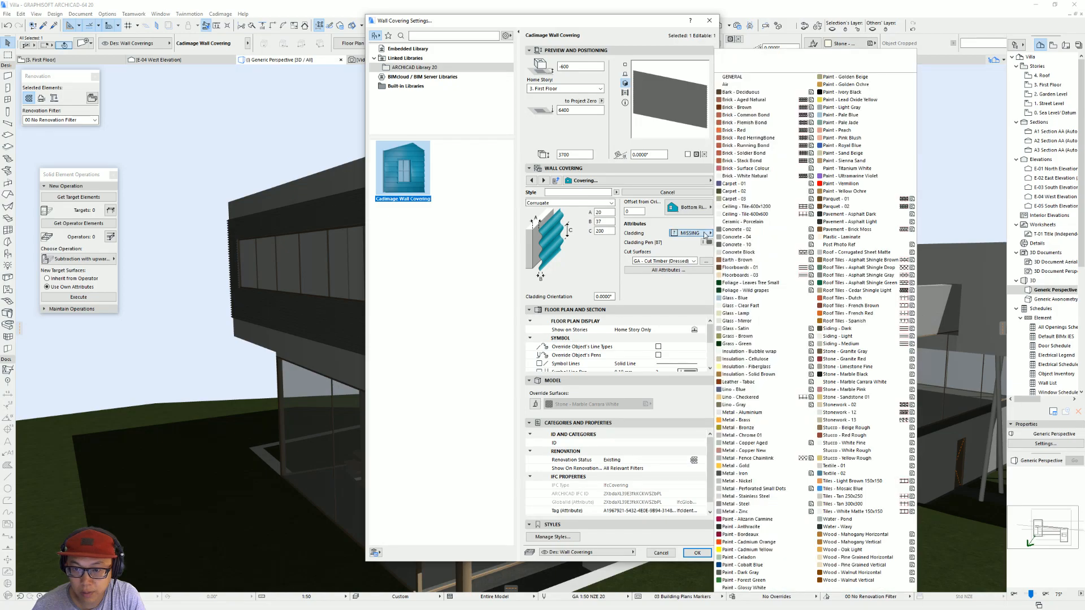
click(799, 543)
key(Return)
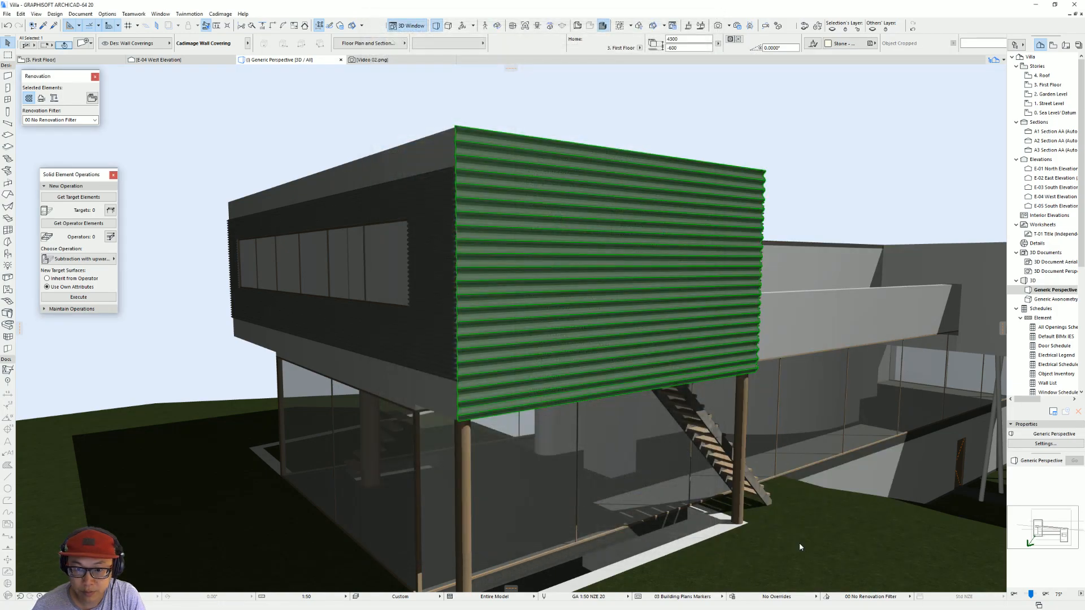
shift+middle_drag(462, 331, 510, 358)
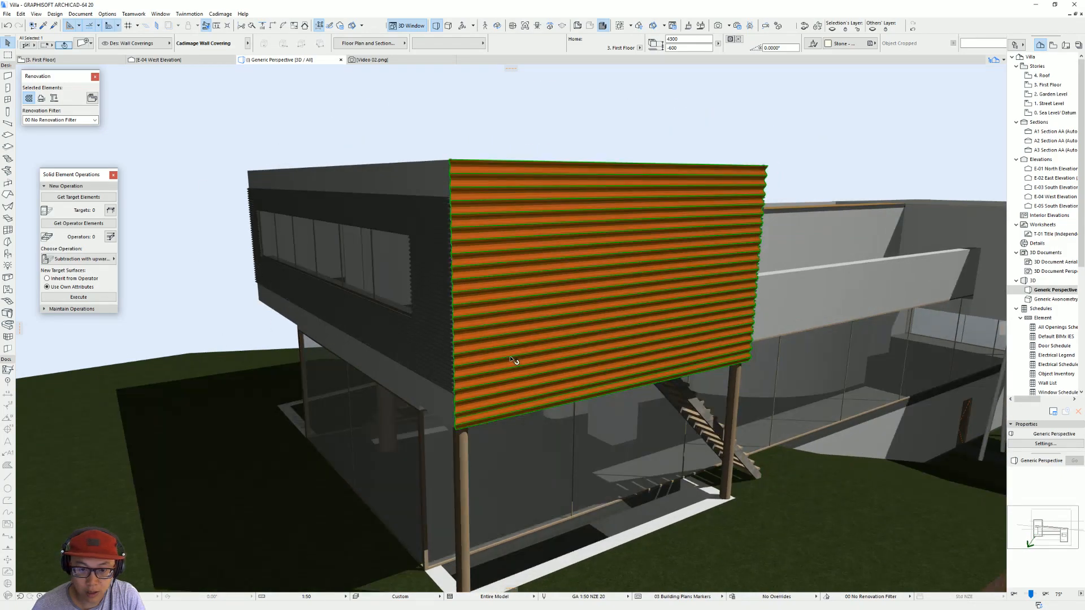
Step: Transfer the end-wall covering's settings to the corrugated coverings on the larger volume's other walls
alt+click(493, 309)
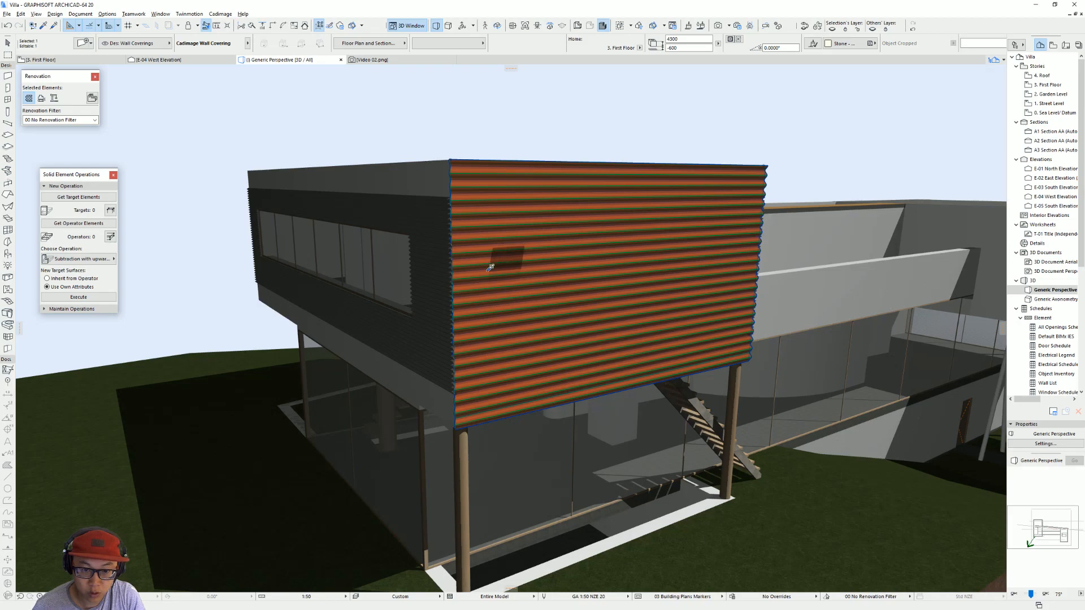
alt+click(439, 267)
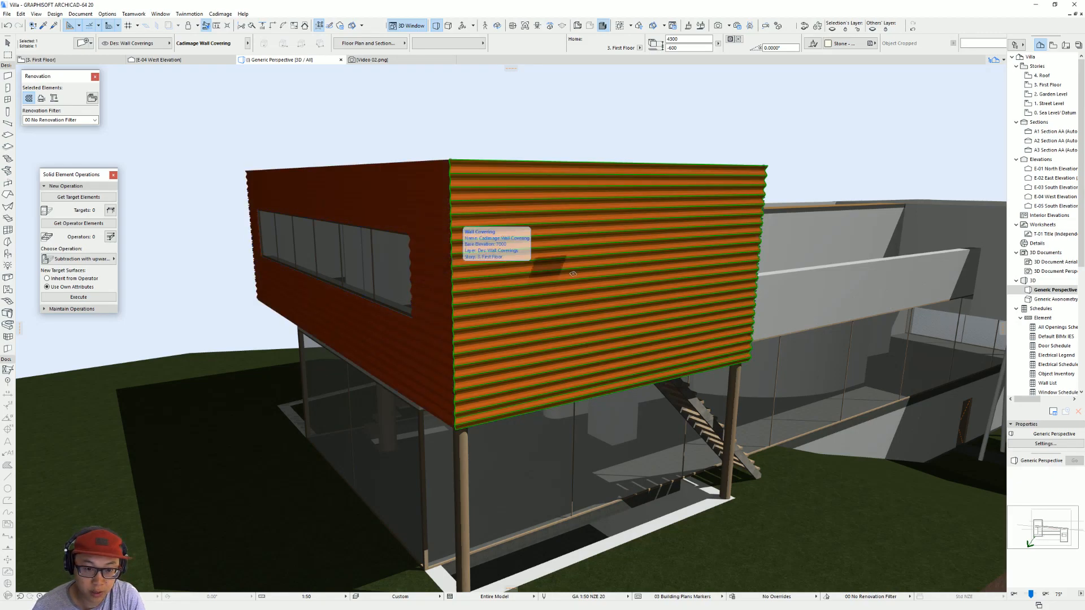
scroll(667, 272, down, 3)
shift+middle_drag(667, 273, 784, 229)
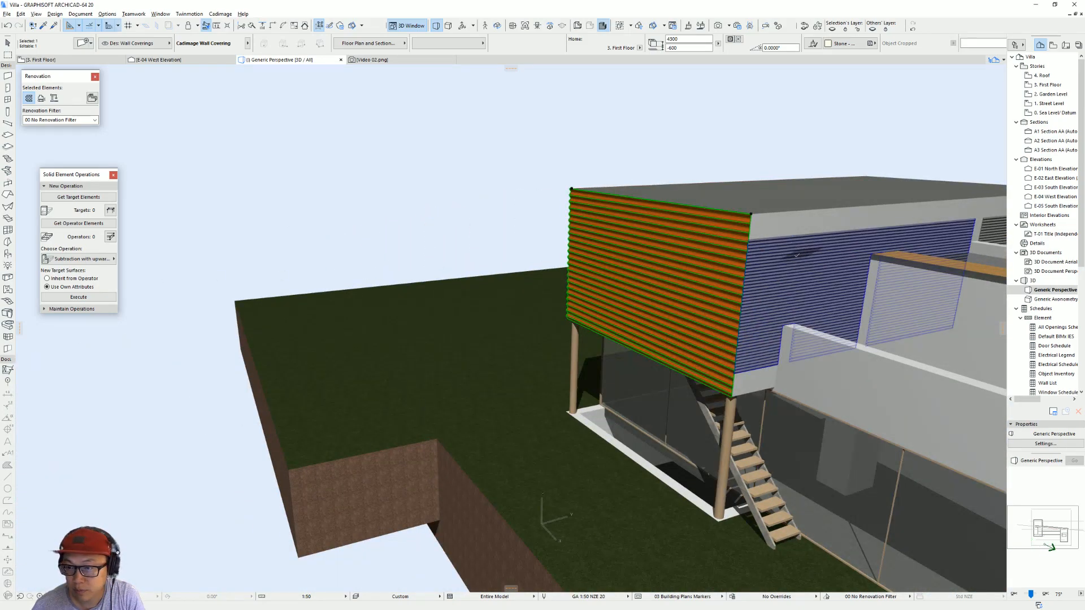
ctrl+alt+click(857, 257)
shift+middle_drag(760, 287, 740, 334)
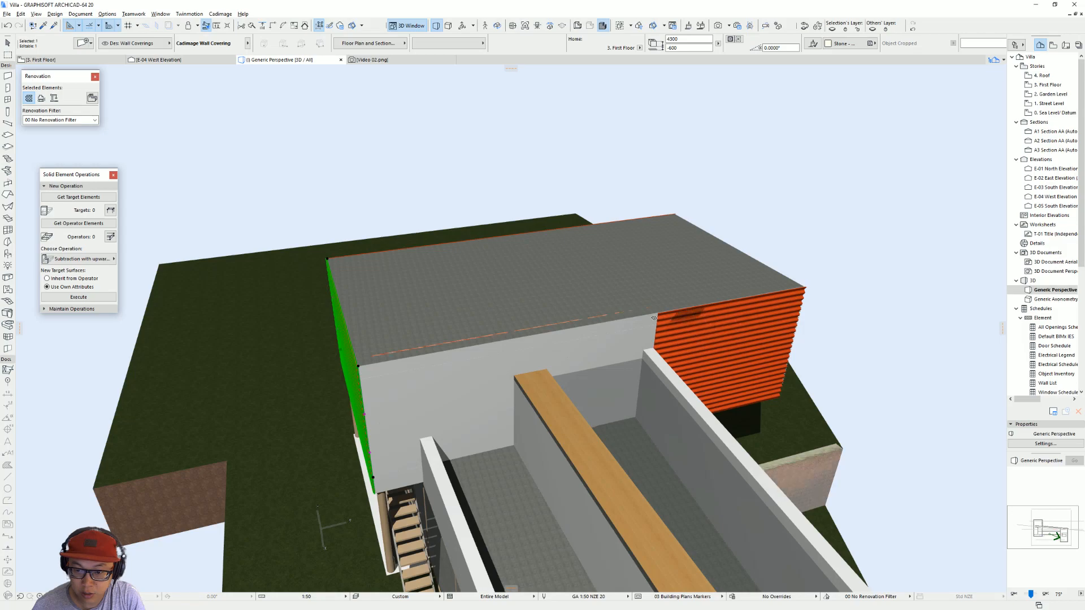
shift+middle_drag(585, 320, 527, 395)
ctrl+alt+click(527, 393)
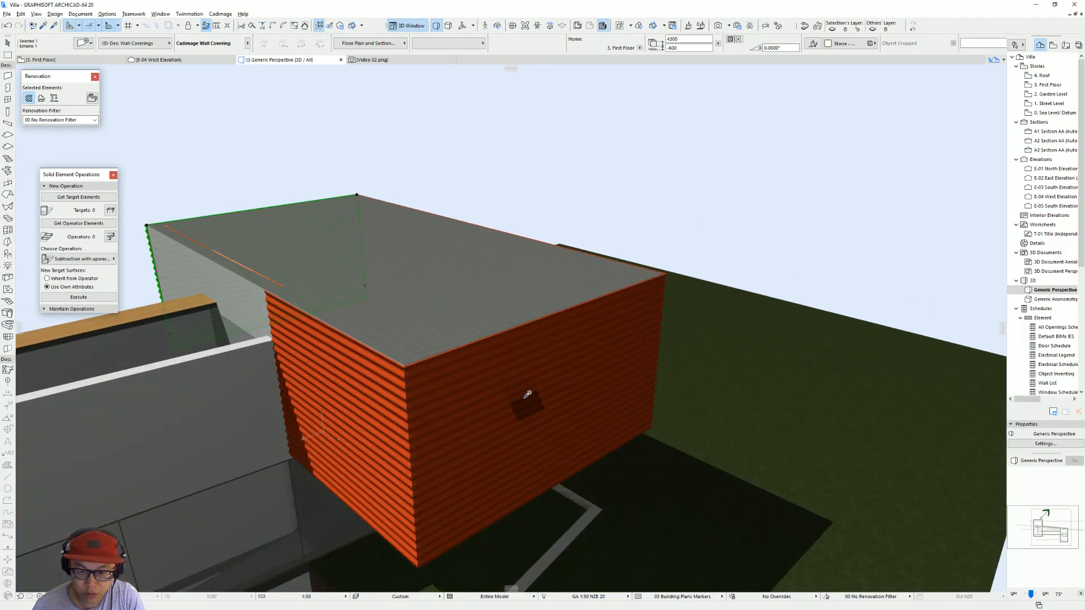
shift+middle_drag(644, 389, 587, 333)
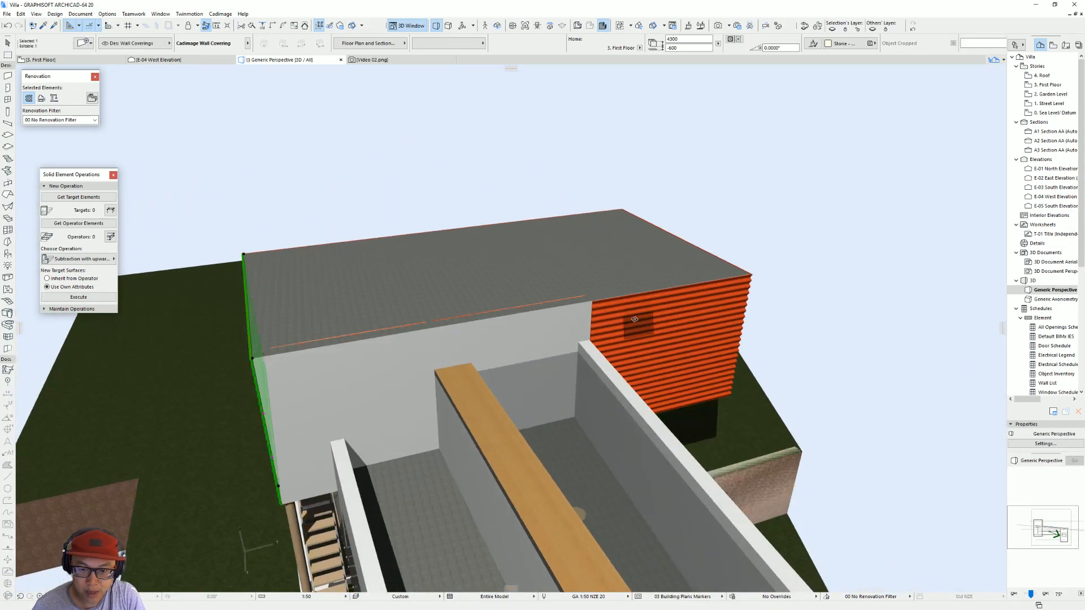
Step: Delete the unclad wall facing the roof terrace and extend the adjoining clad wall across the gap to meet the end wall
key(Escape)
click(561, 341)
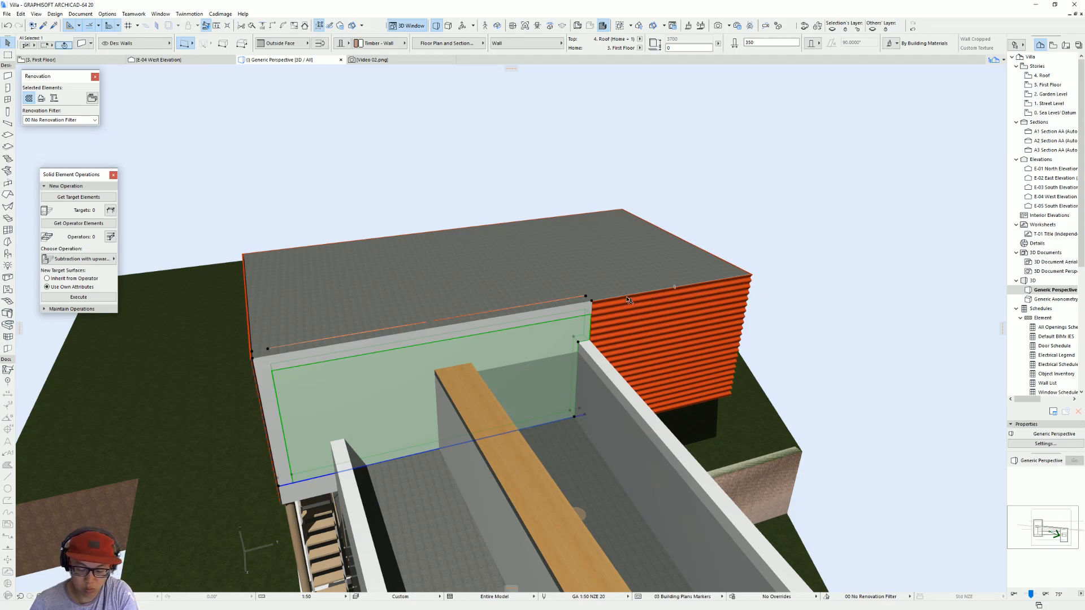
key(Delete)
click(588, 330)
shift+click(273, 402)
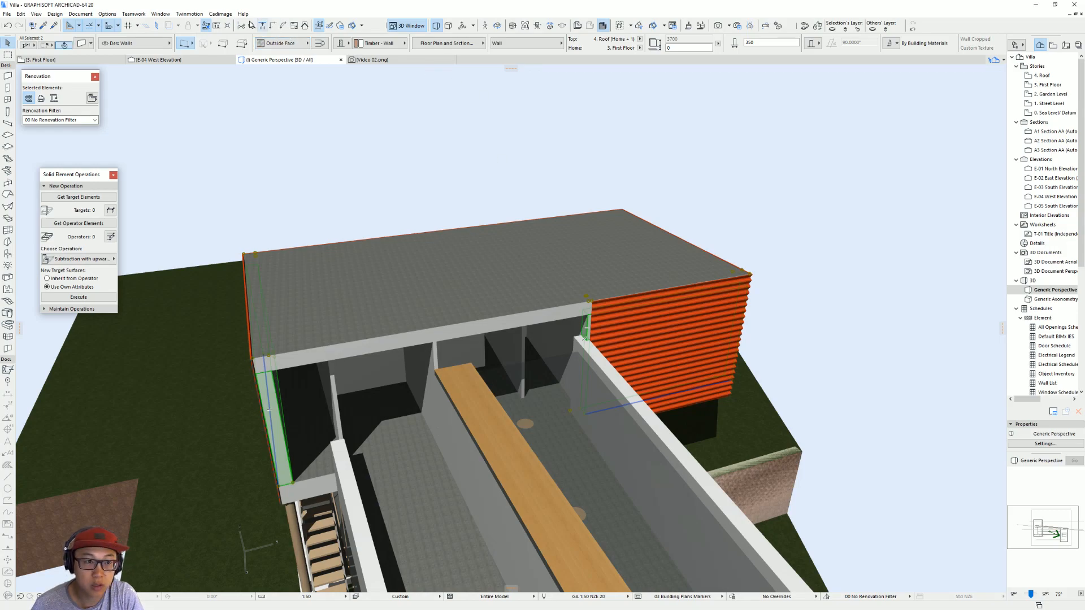
click(276, 27)
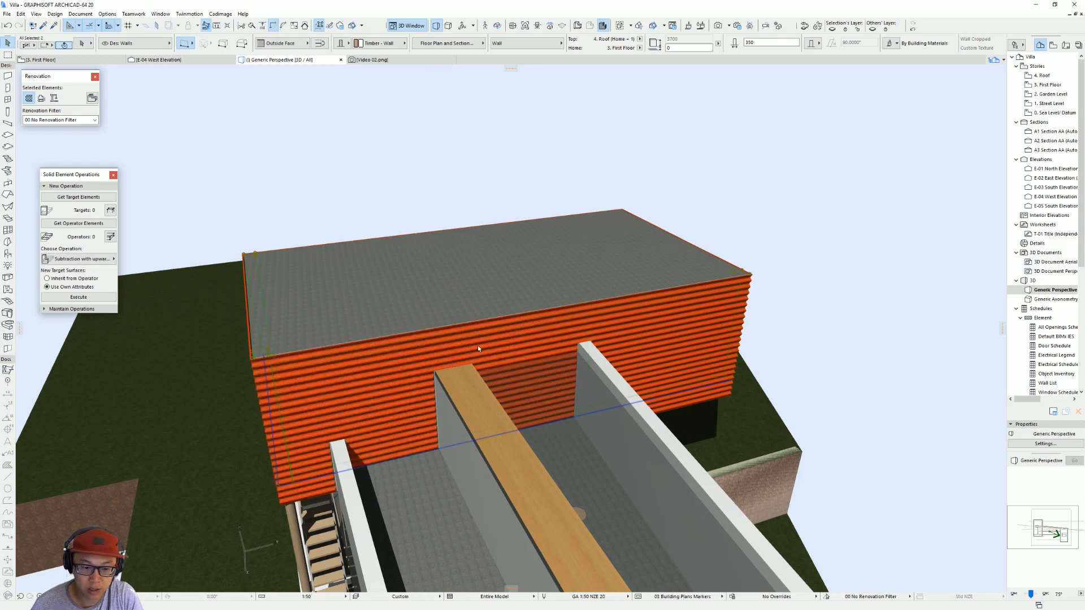
shift+middle_drag(521, 333, 473, 394)
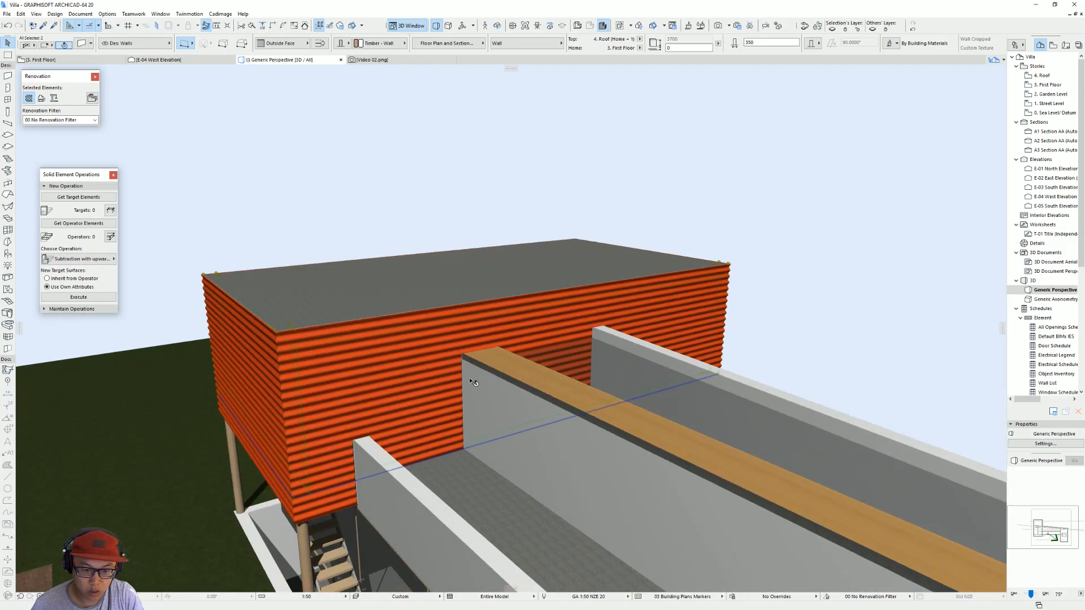
key(Escape)
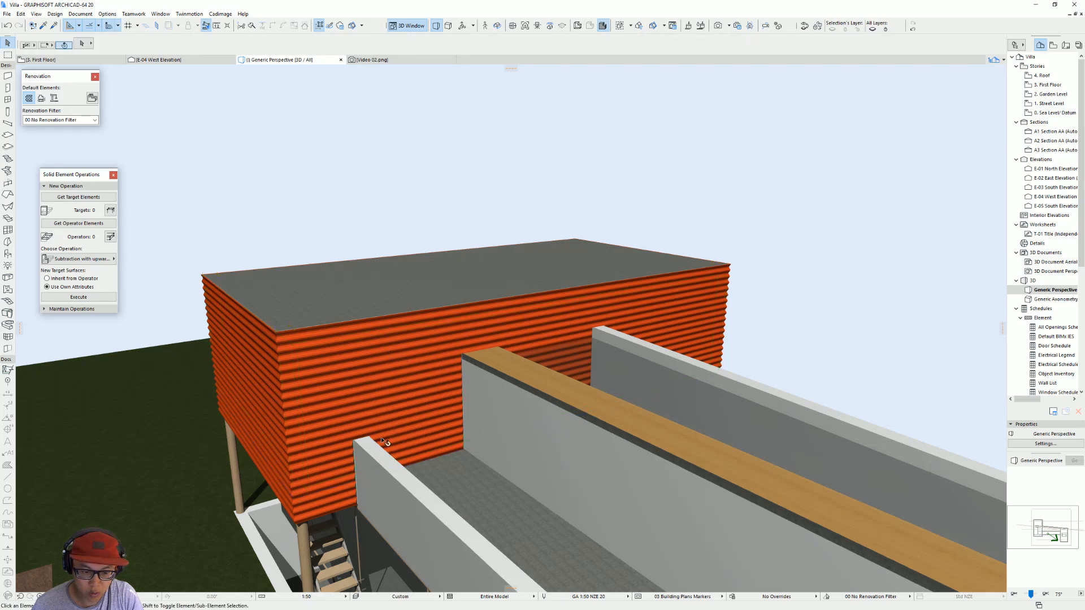
Step: Inspect the orange cladding around the terrace side in 3D and compare it with the browser's reference photo
scroll(452, 417, down, 3)
shift+middle_drag(475, 412, 293, 398)
key(n)
scroll(497, 384, up, 2)
shift+middle_drag(497, 384, 530, 380)
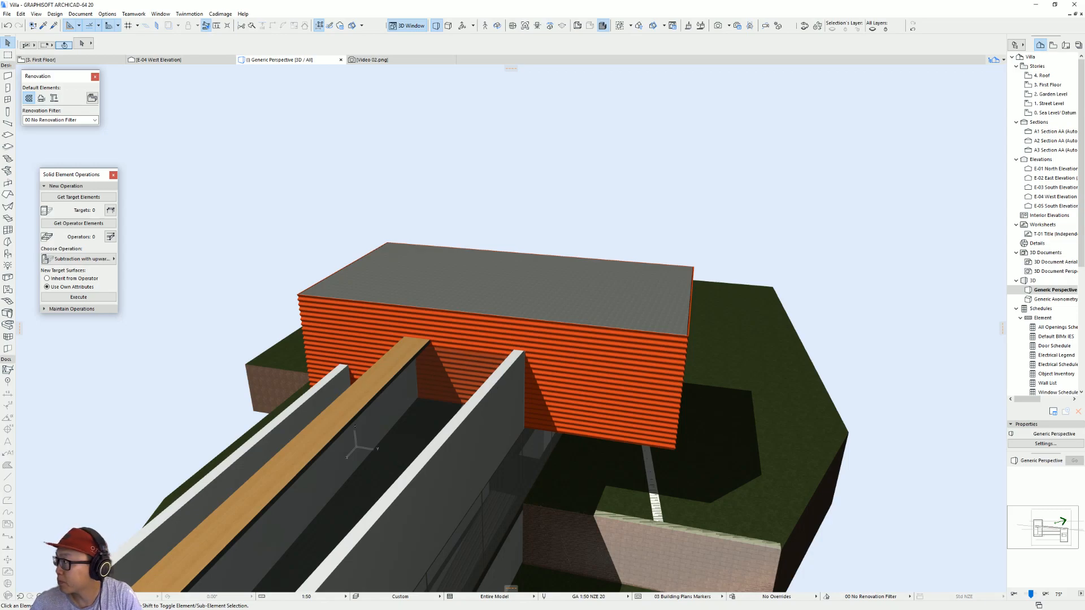
key(alt+Tab)
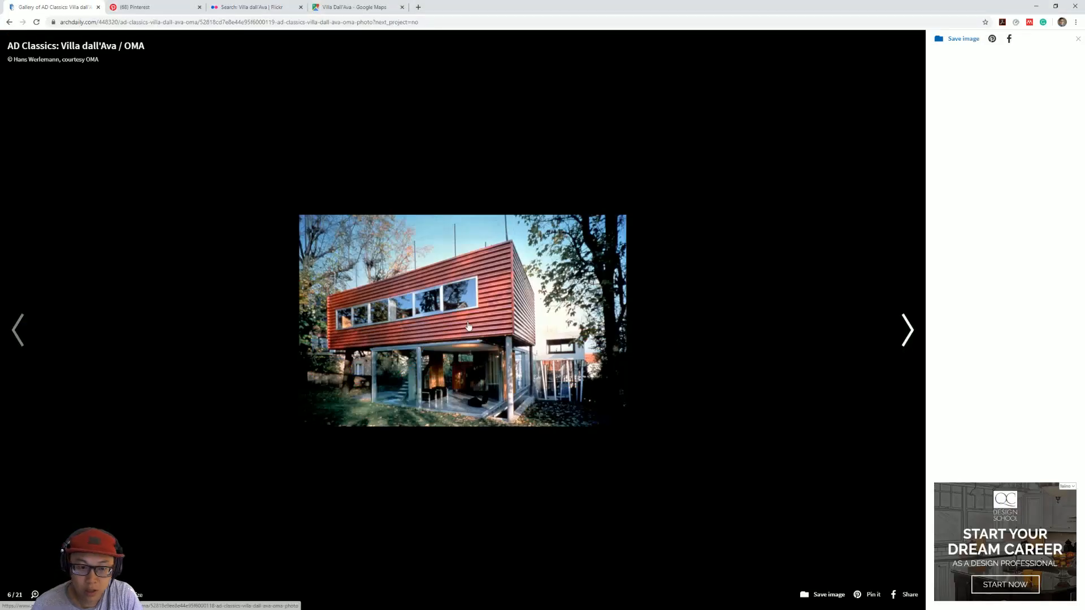
Step: Switch to the SketchUp model to examine how the pool meets the orange volume, then check ArchiCAD's First Floor and Roof plans there
key(alt+Tab)
scroll(504, 181, up, 2)
mouse_move(504, 181)
middle_down()
mouse_move(541, 349)
mouse_move(169, 334)
middle_up()
mouse_move(348, 180)
middle_down()
mouse_move(338, 165)
mouse_move(328, 181)
mouse_move(390, 229)
mouse_move(370, 247)
mouse_move(266, 235)
middle_up()
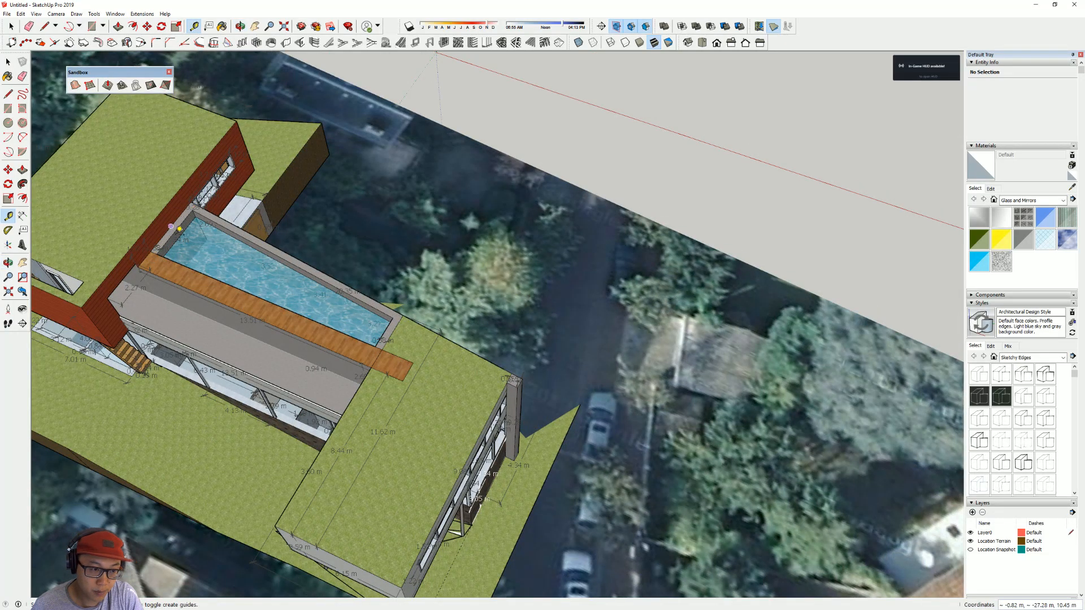
scroll(179, 228, up, 2)
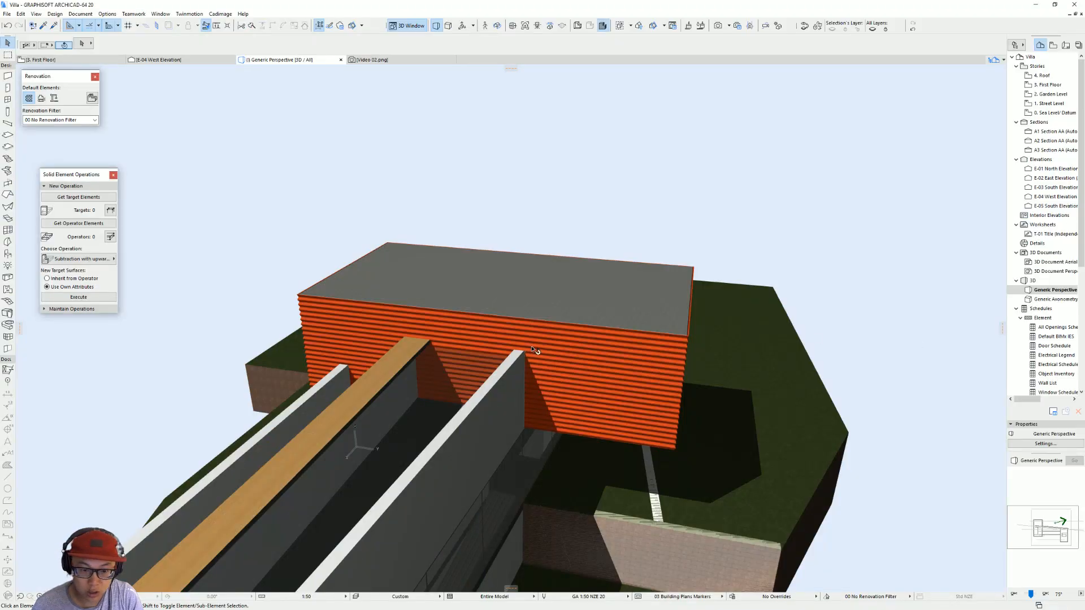
key(F2)
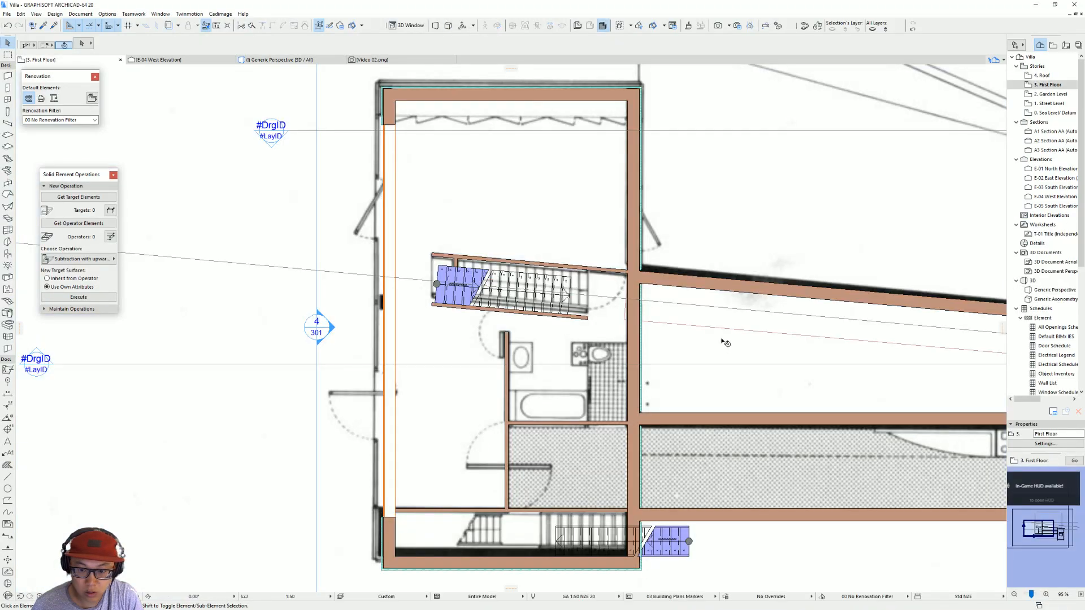
middle_drag(724, 342, 631, 344)
key(ctrl+Up)
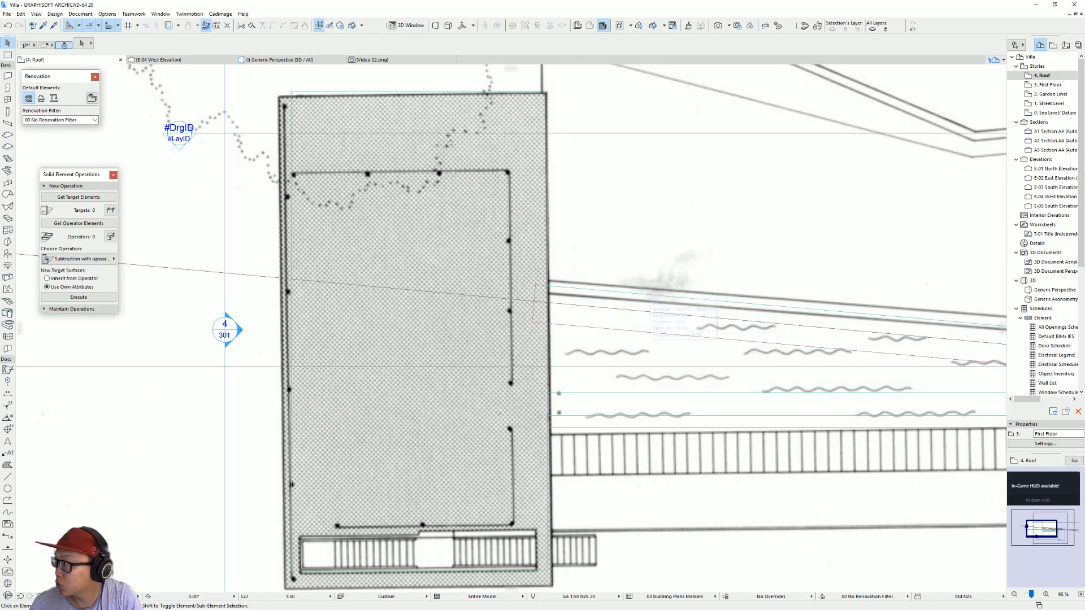
Step: Switch to the browser, look through the ArchDaily gallery's photos and plans, and open the archiweb.cz pin on Pinterest to examine the pool end
key(alt+Tab)
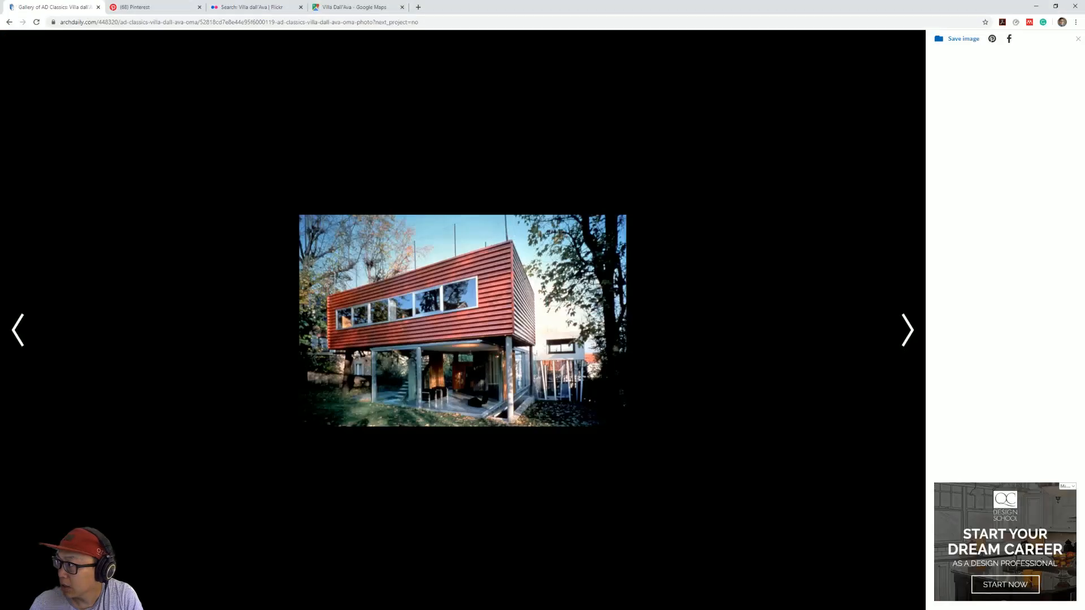
click(900, 335)
click(894, 339)
click(894, 339)
click(893, 340)
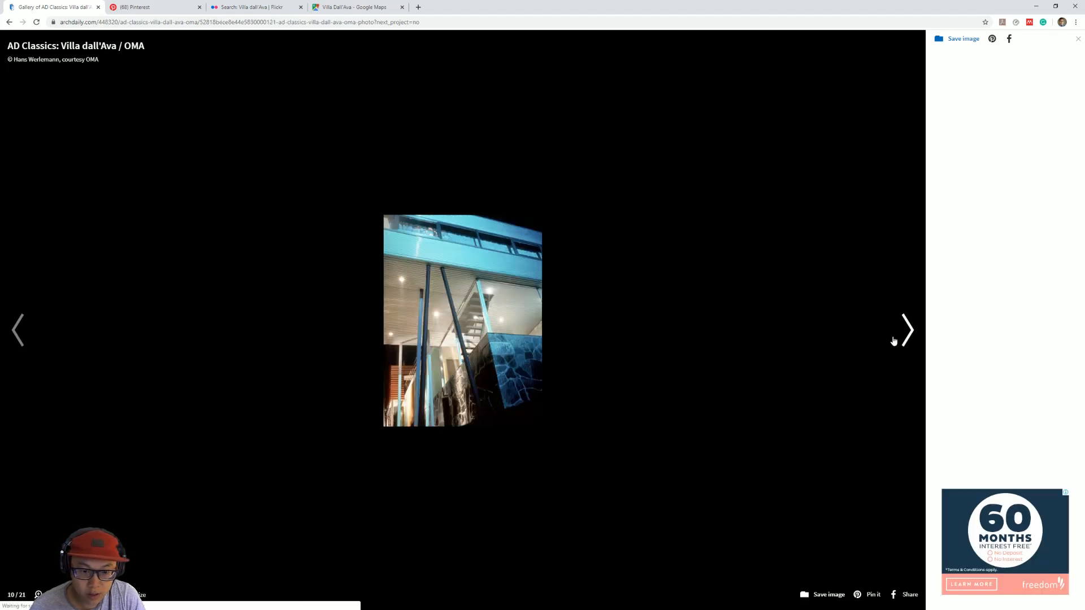
click(894, 339)
click(893, 336)
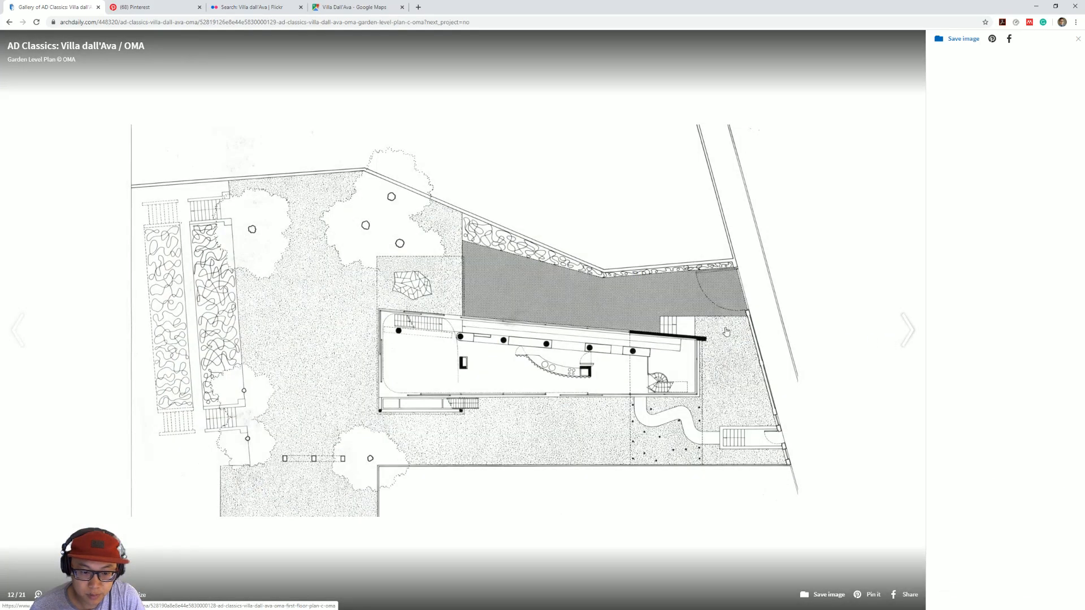
click(32, 339)
click(31, 339)
click(32, 339)
click(32, 339)
click(31, 339)
click(32, 339)
click(31, 339)
click(32, 339)
click(32, 339)
click(32, 339)
click(32, 339)
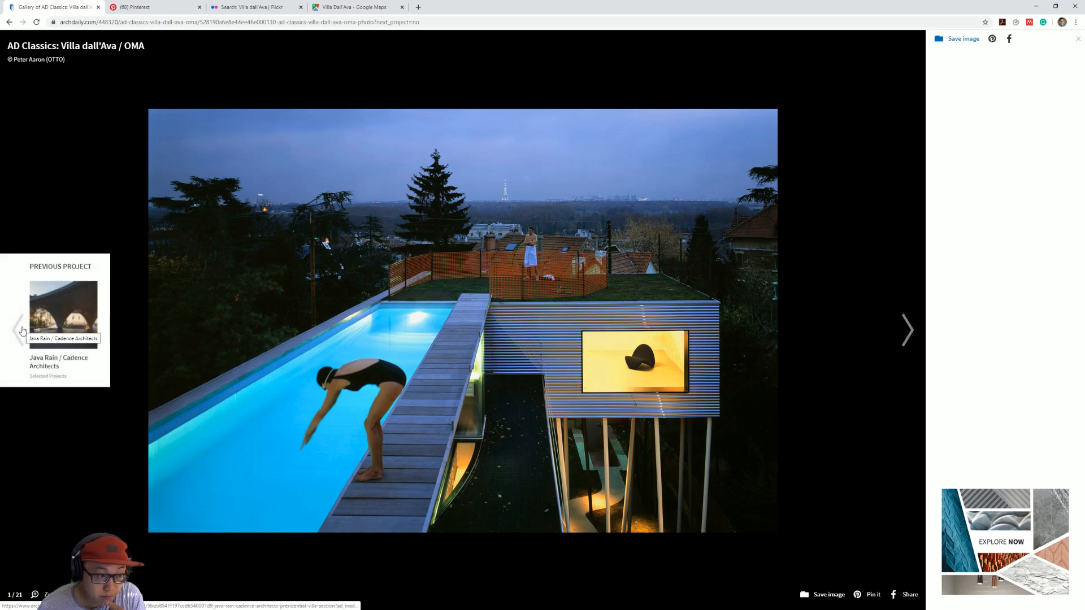
click(199, 5)
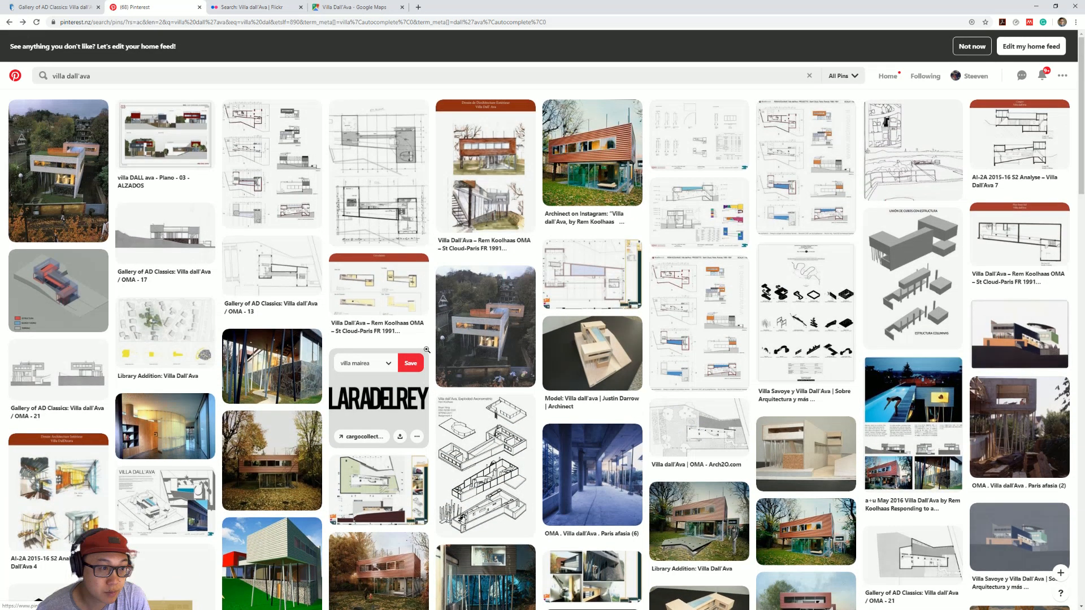
click(67, 169)
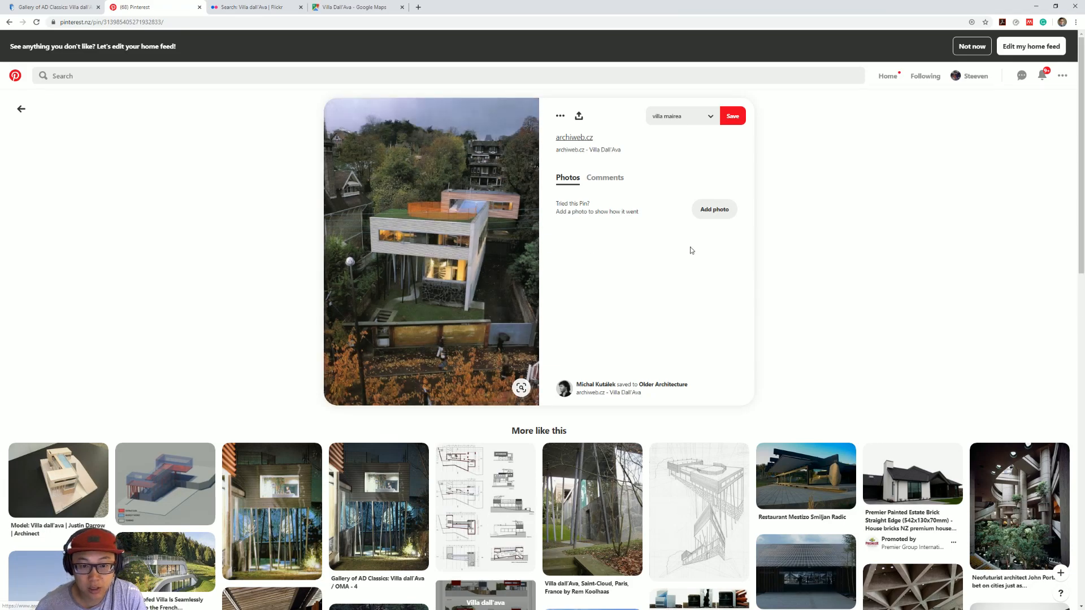
Step: Draw a 350 mm timber wall across the pool's end on the First Floor, along the larger volume's outer face, matching the adjoining pool wall
click(1036, 6)
double_click(1047, 84)
click(543, 355)
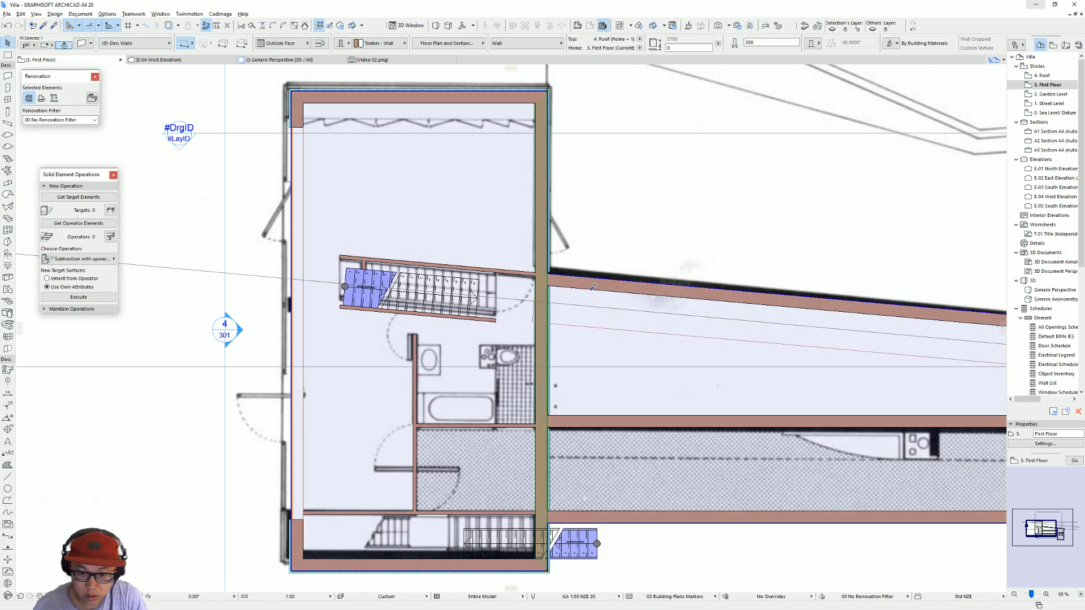
alt+click(593, 284)
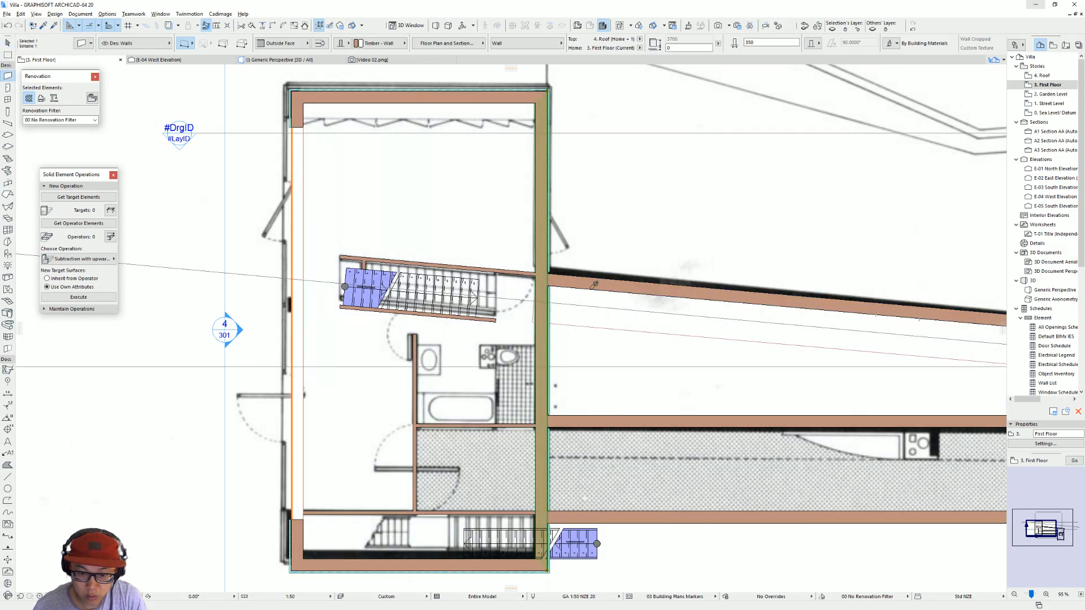
key(Escape)
scroll(548, 285, up, 3)
click(545, 283)
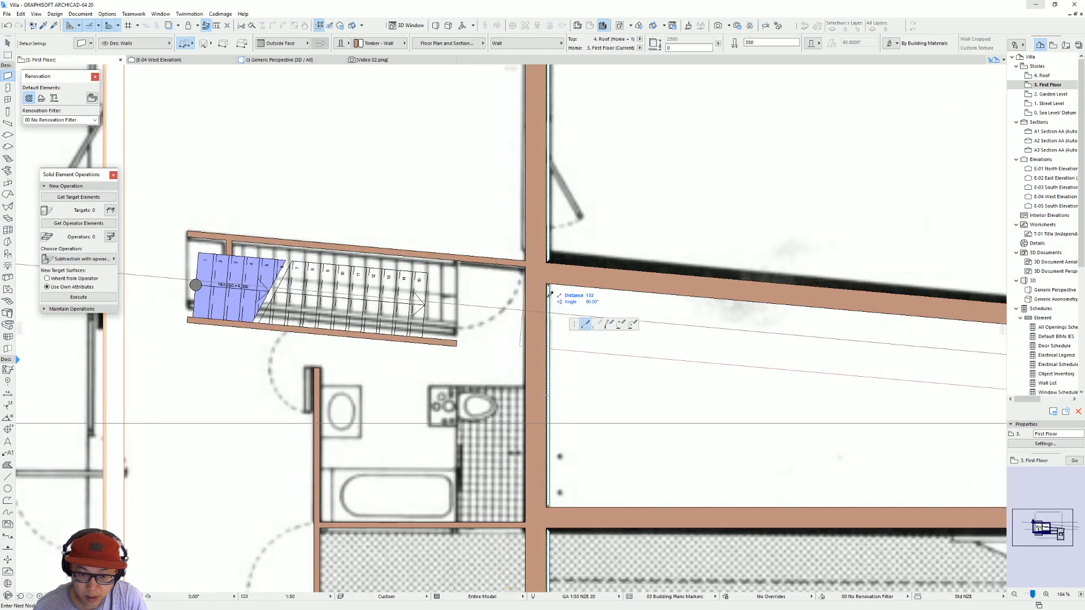
click(557, 512)
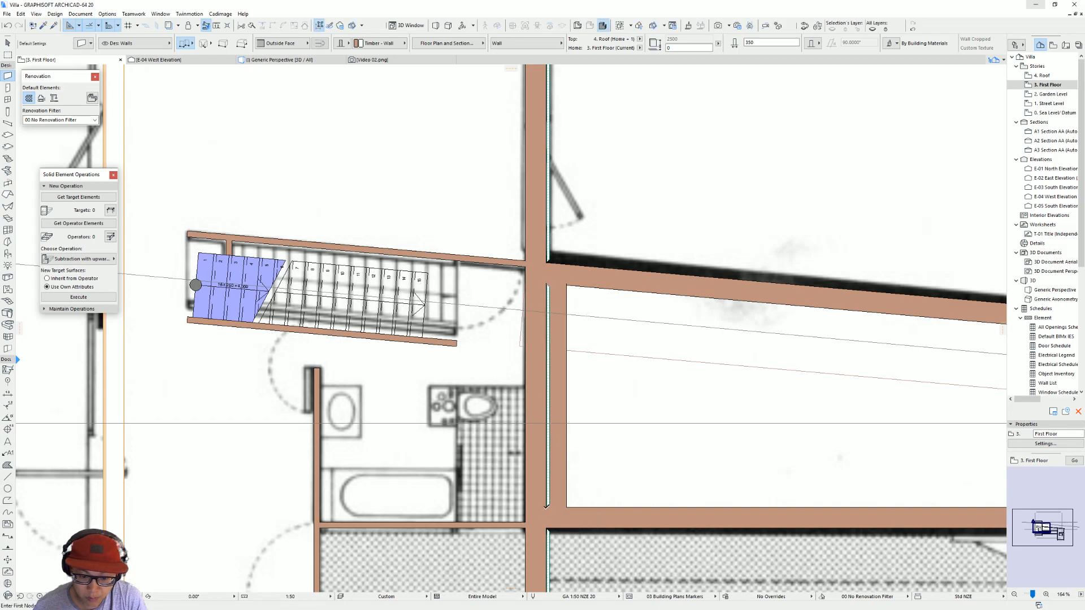
key(Escape)
Step: Offset the end edge of the pool's water slab in 3D back from the clad volume to the new end wall
key(F3)
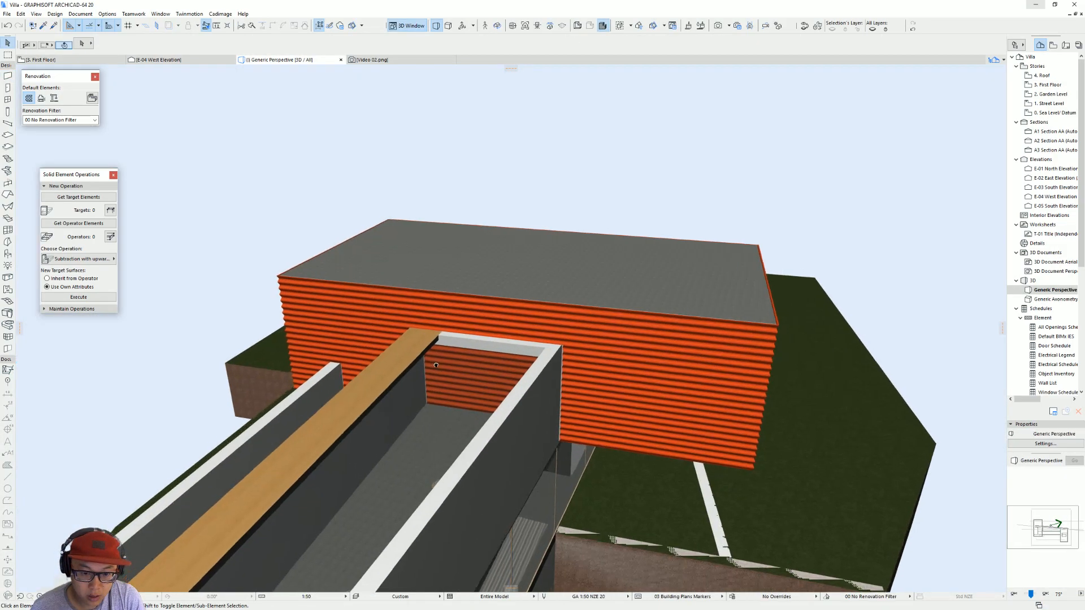
shift+middle_drag(533, 365, 759, 308)
click(788, 322)
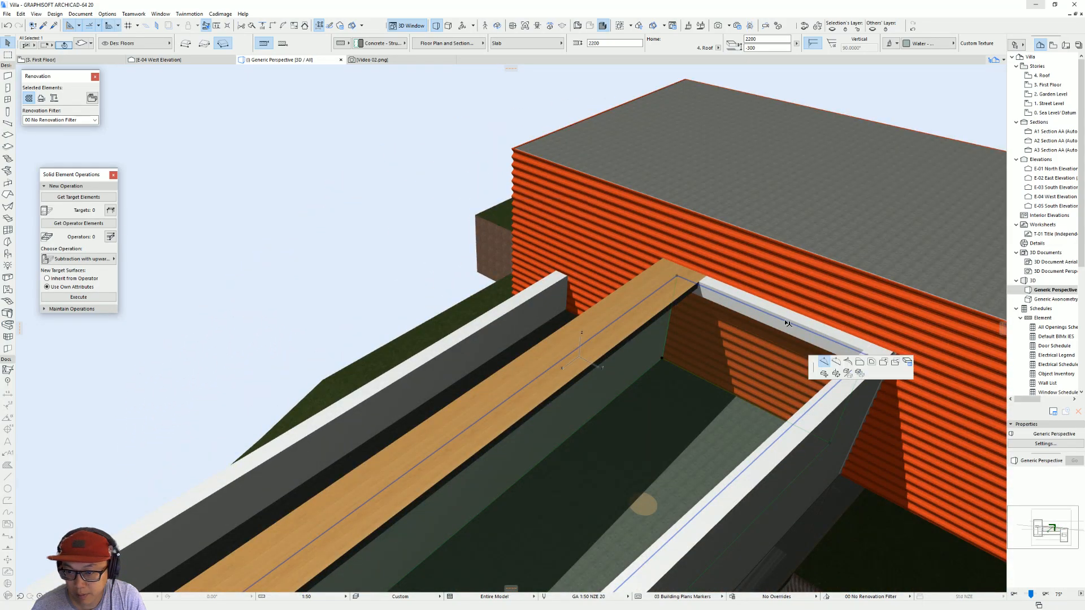
click(640, 360)
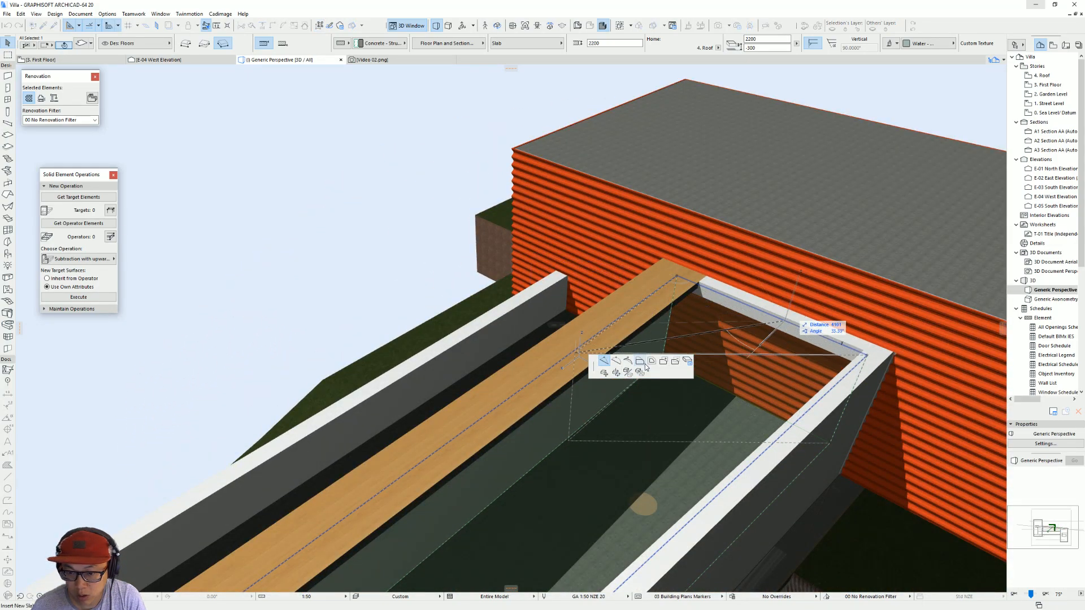
click(869, 348)
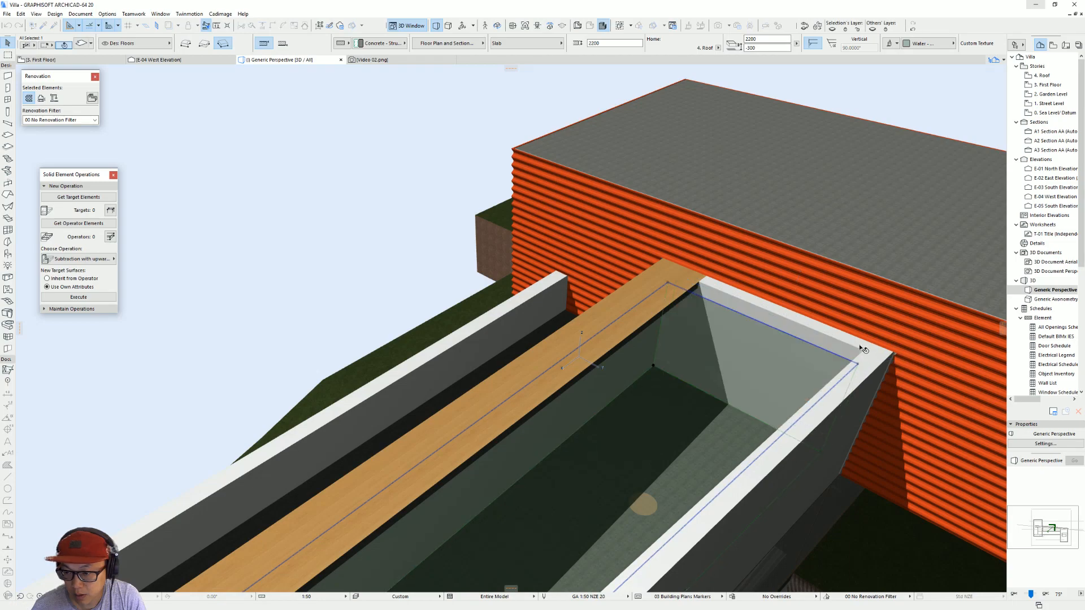
Step: Select the walls enclosing the pool and inspect how they meet the clad volume
click(878, 354)
shift+click(878, 356)
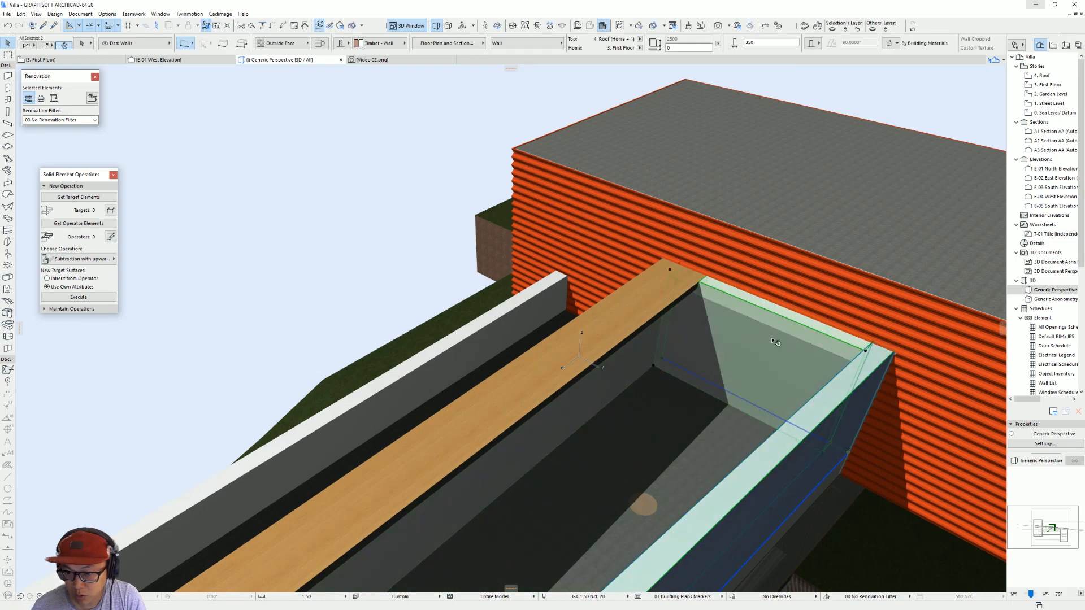
shift+middle_drag(757, 331, 762, 282)
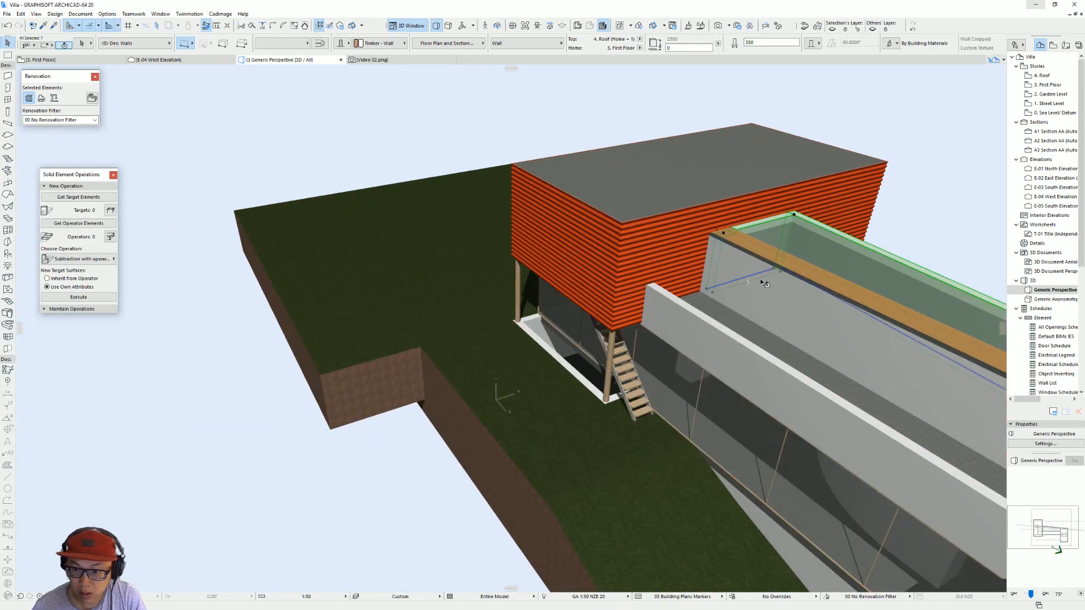
shift+click(763, 282)
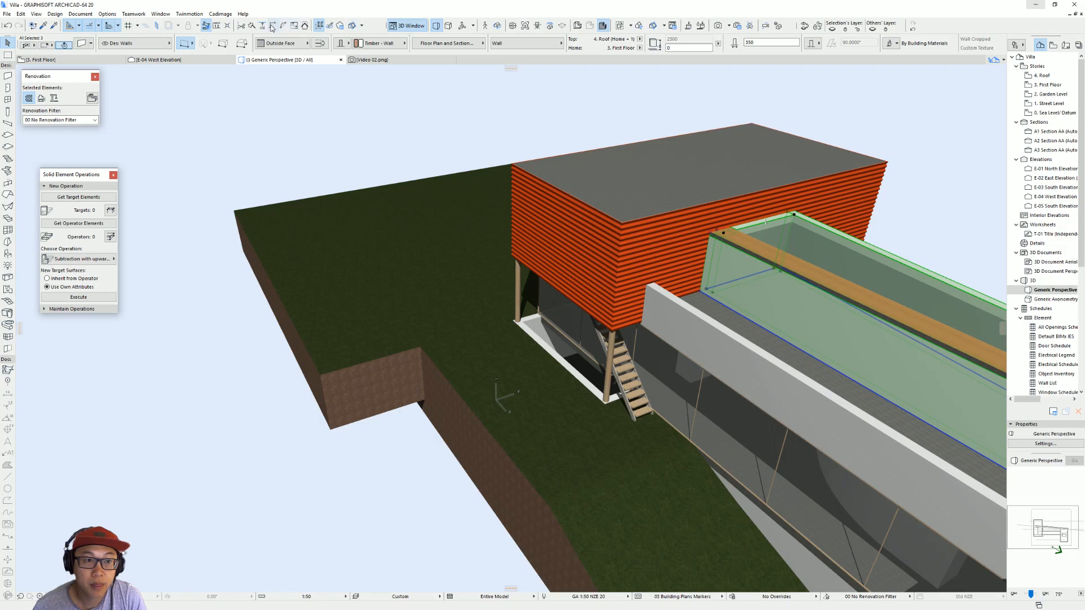
shift+middle_drag(811, 214, 362, 281)
Step: Set the wall covering facing the pool to Custom Base Shape in its Wall Covering settings
click(512, 287)
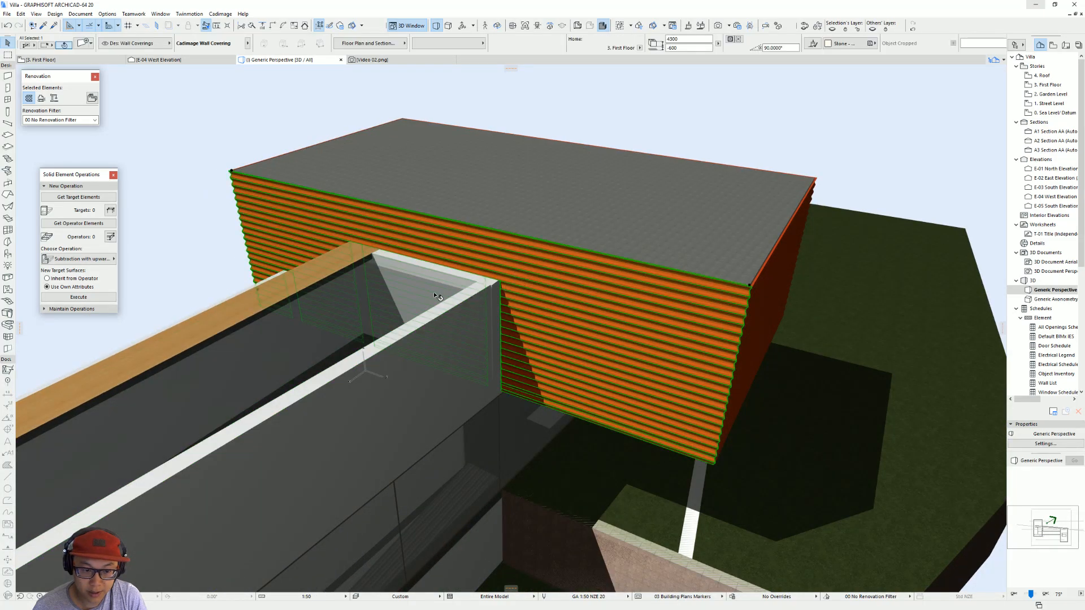
middle_drag(512, 281, 671, 307)
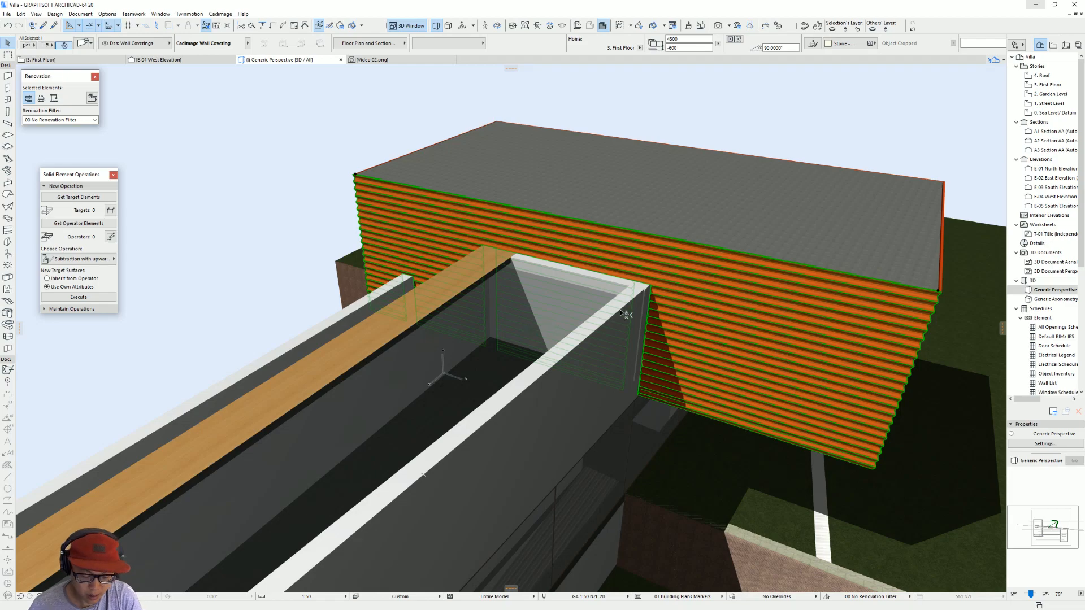
double_click(671, 265)
click(696, 181)
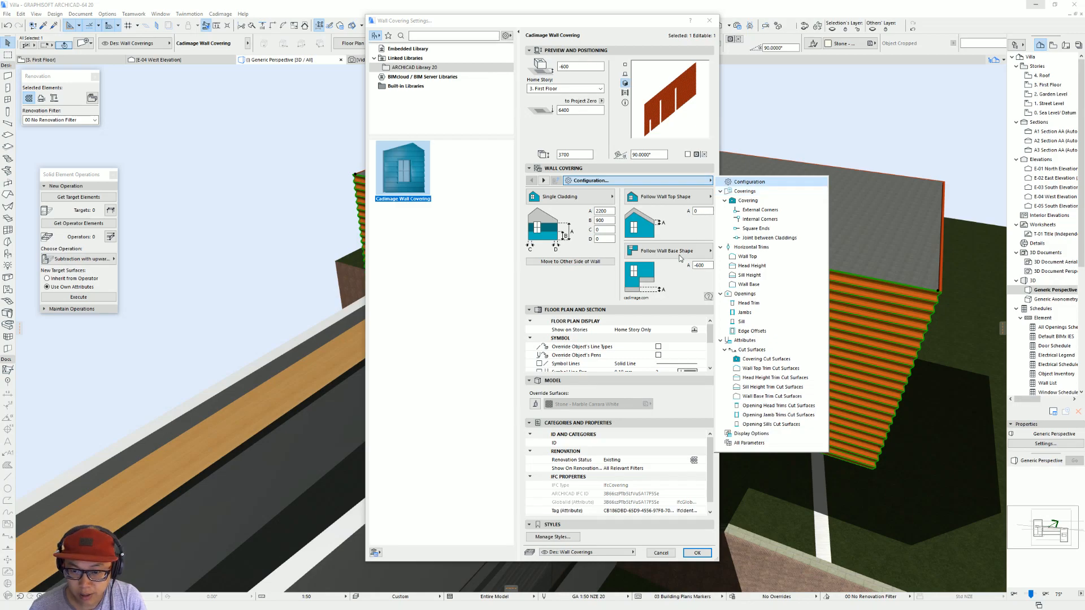
click(698, 259)
click(701, 253)
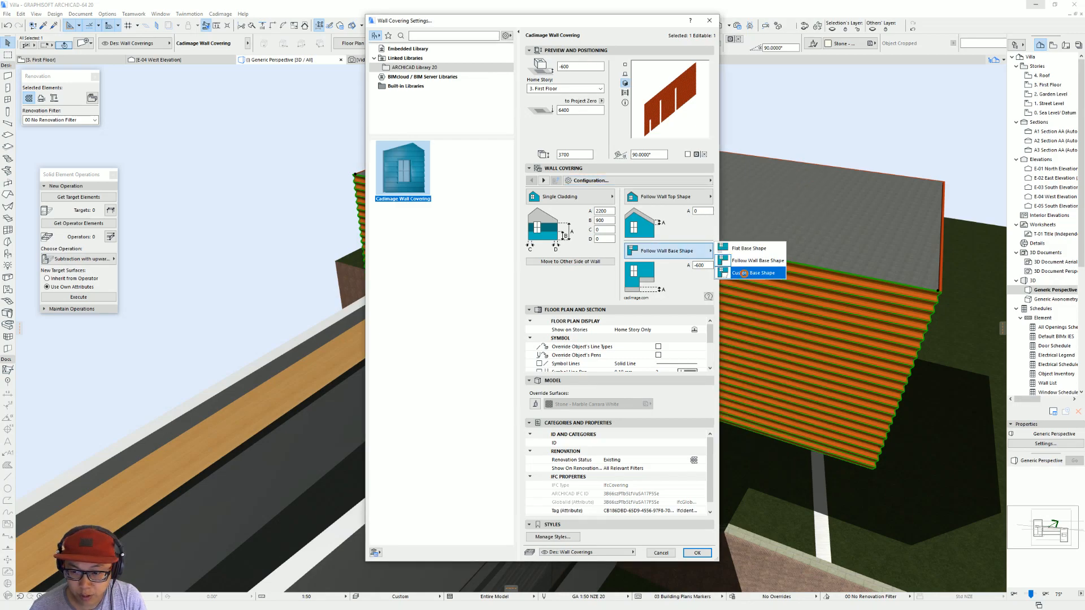
click(745, 274)
key(Return)
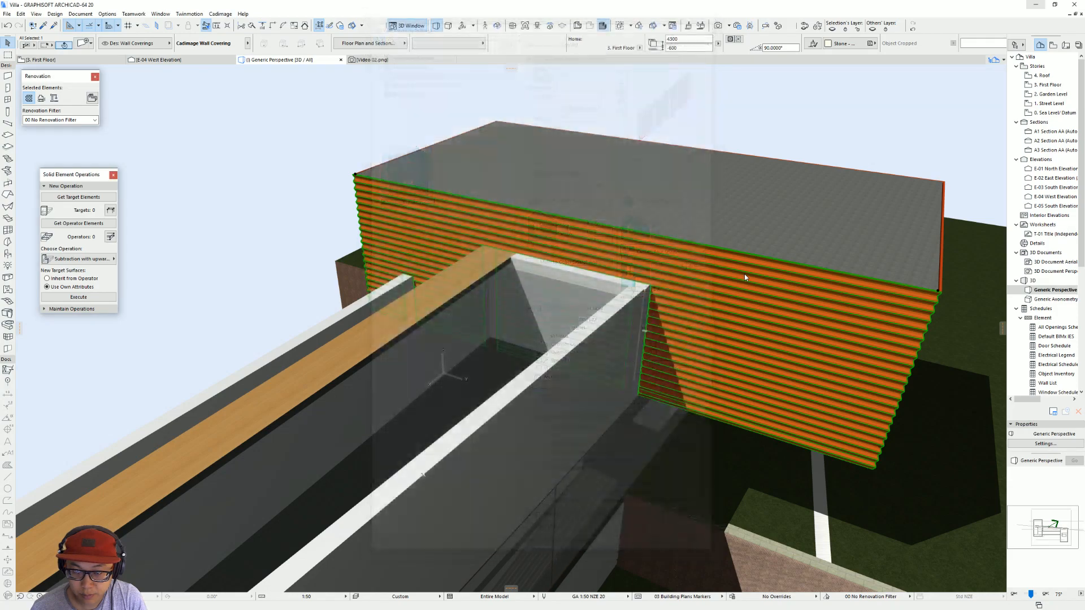
Step: Stretch the lower edge of the pool-side wall covering down to the slab's underside so it covers the exposed slab edge
shift+middle_drag(648, 330, 710, 376)
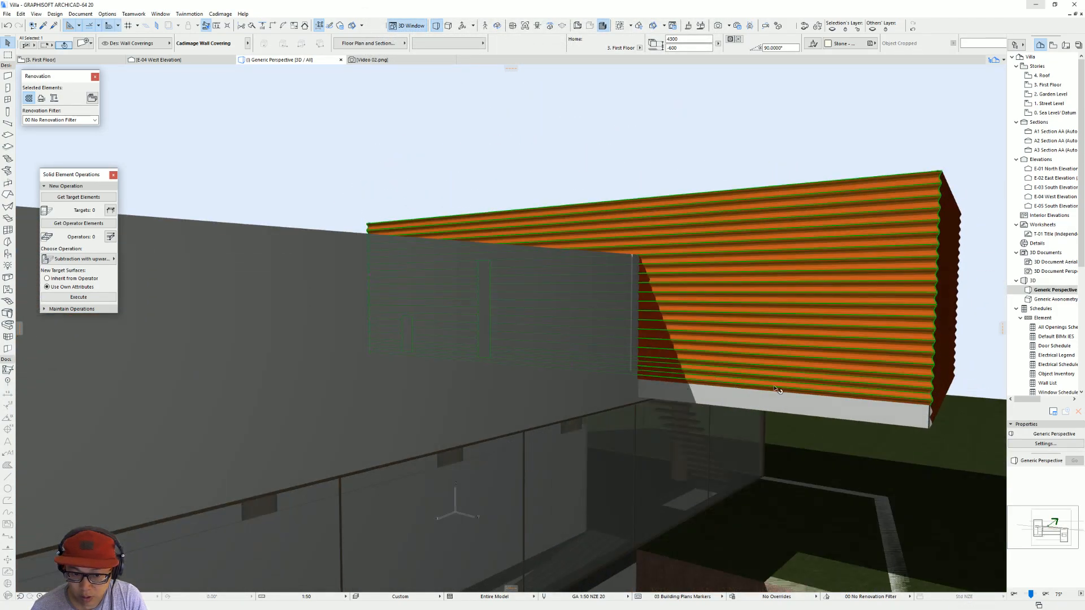
click(921, 406)
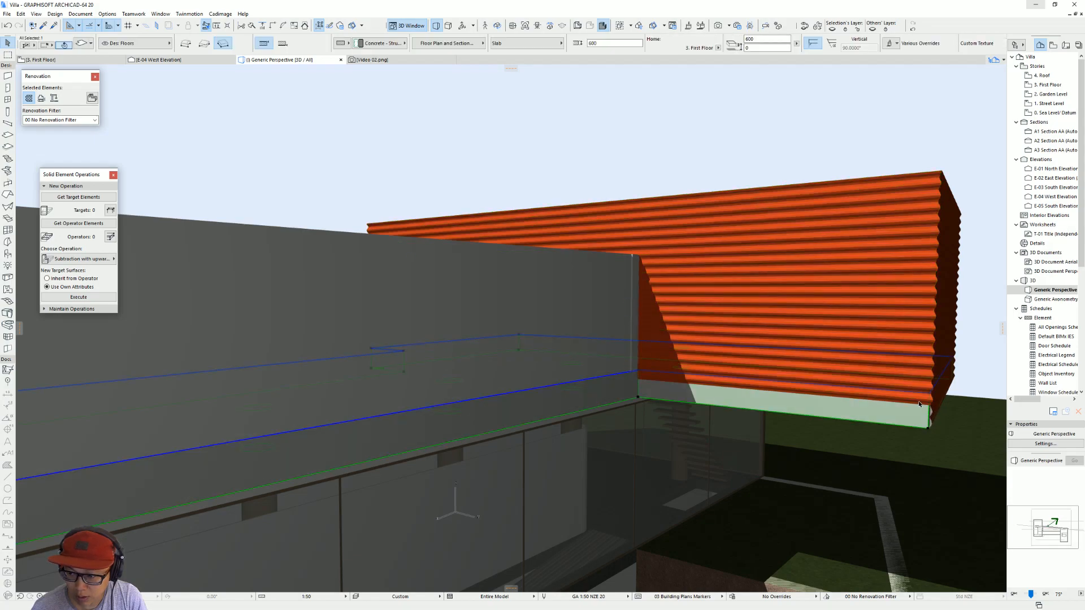
click(910, 394)
key(Escape)
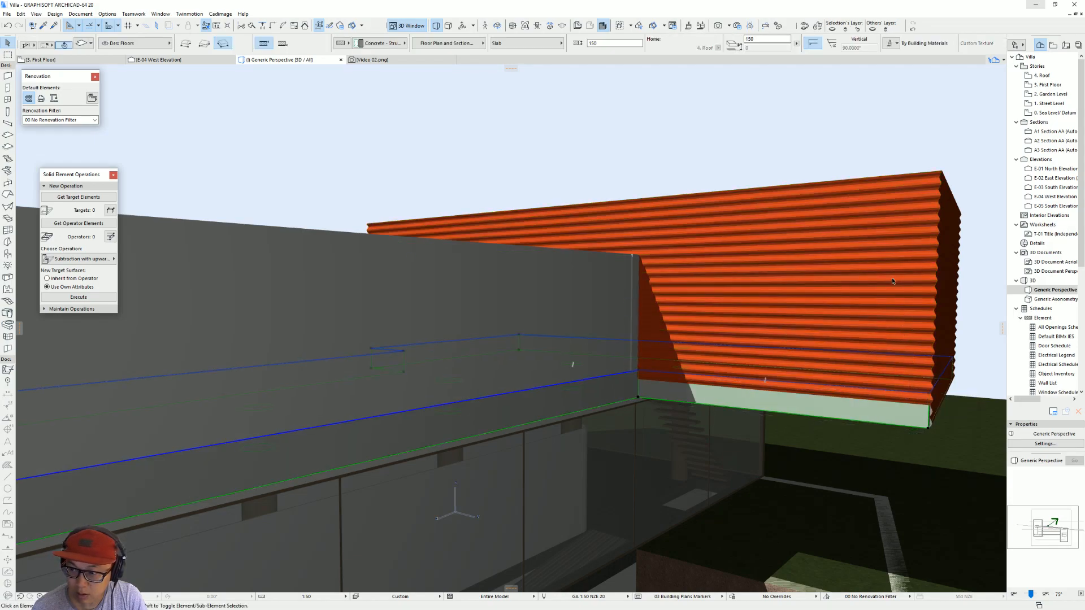
key(Escape)
click(931, 407)
scroll(933, 416, up, 2)
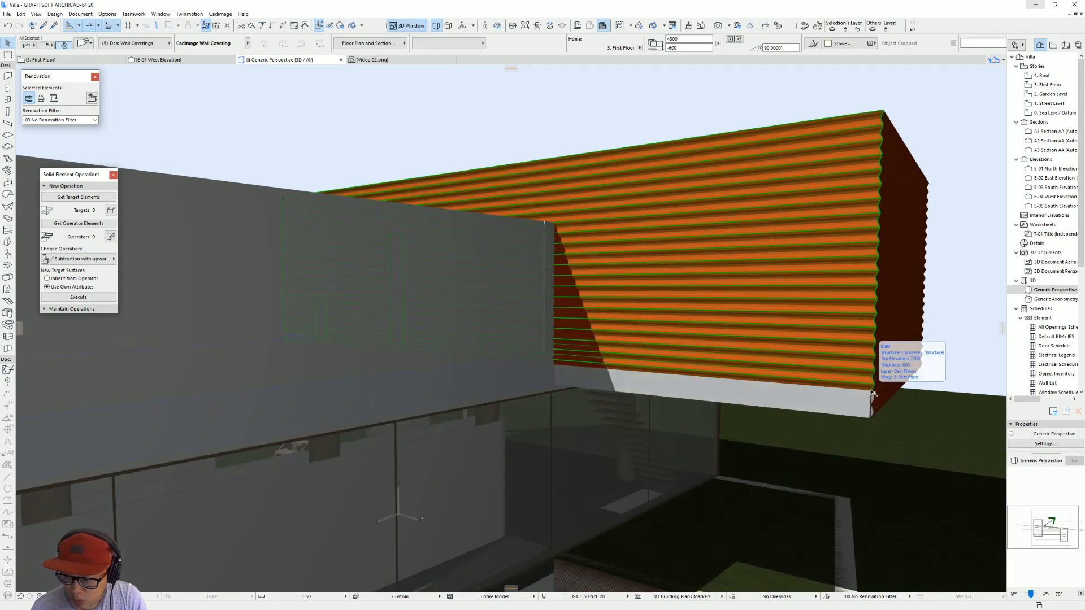
click(873, 394)
click(802, 317)
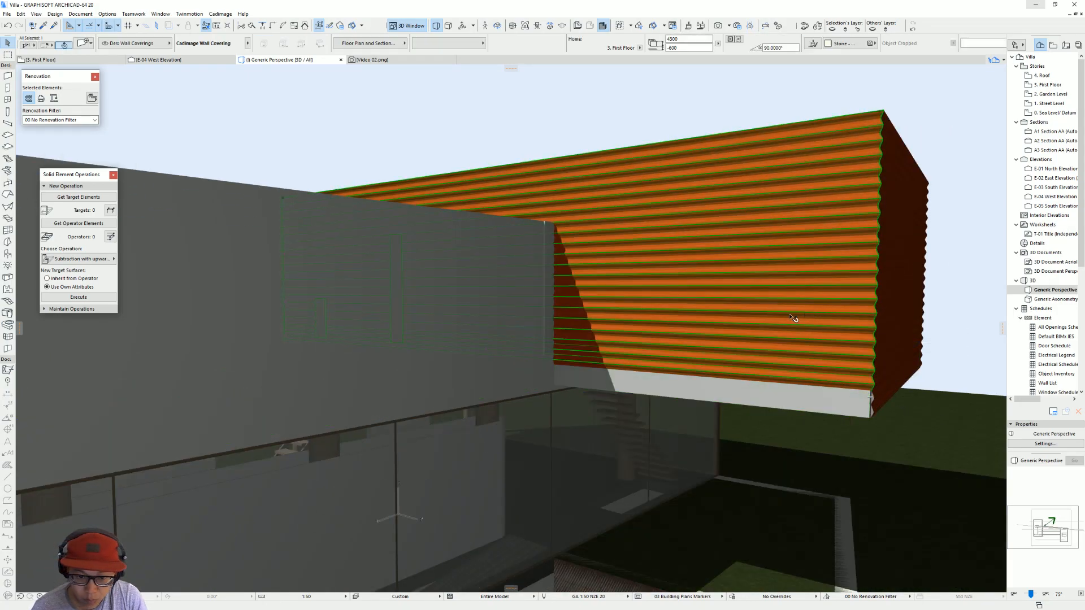
click(487, 350)
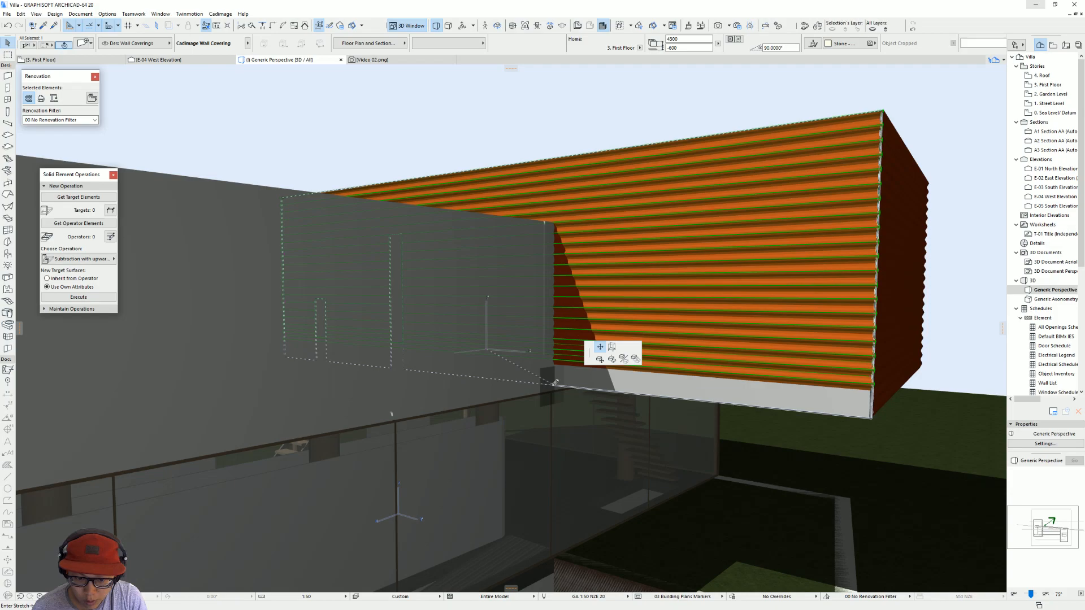
click(627, 396)
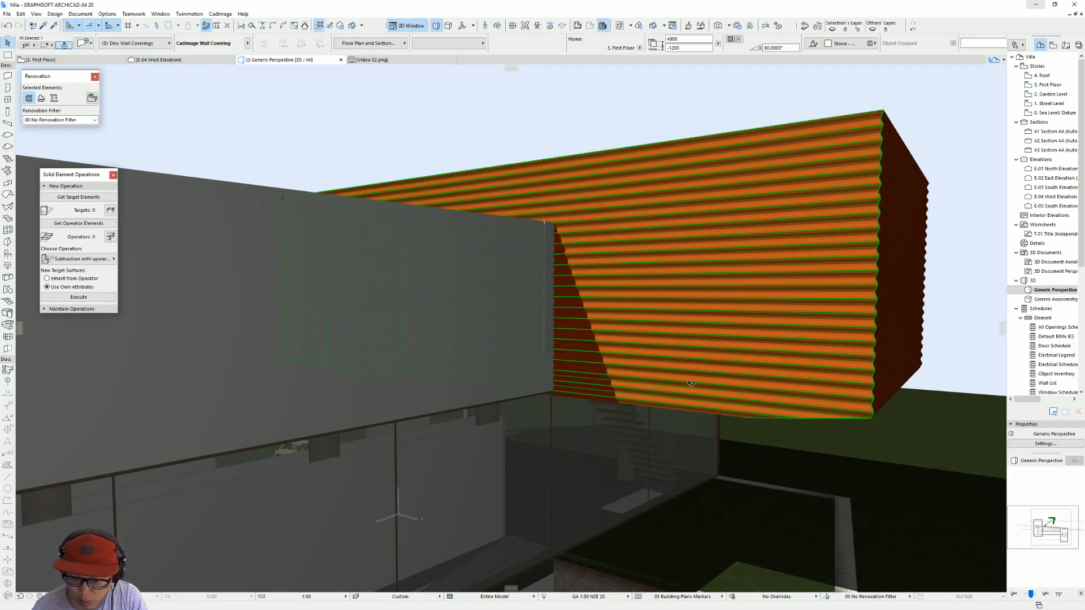
Step: Try to reshape the lower edge of the pool-side wall covering by moving its base points in 3D
click(689, 409)
click(683, 347)
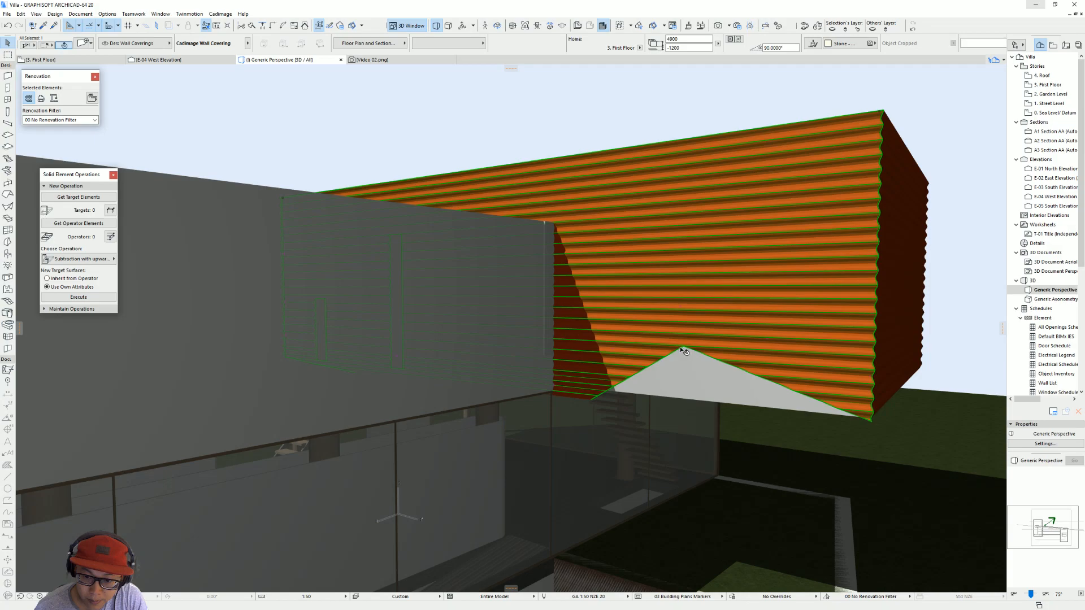
click(681, 309)
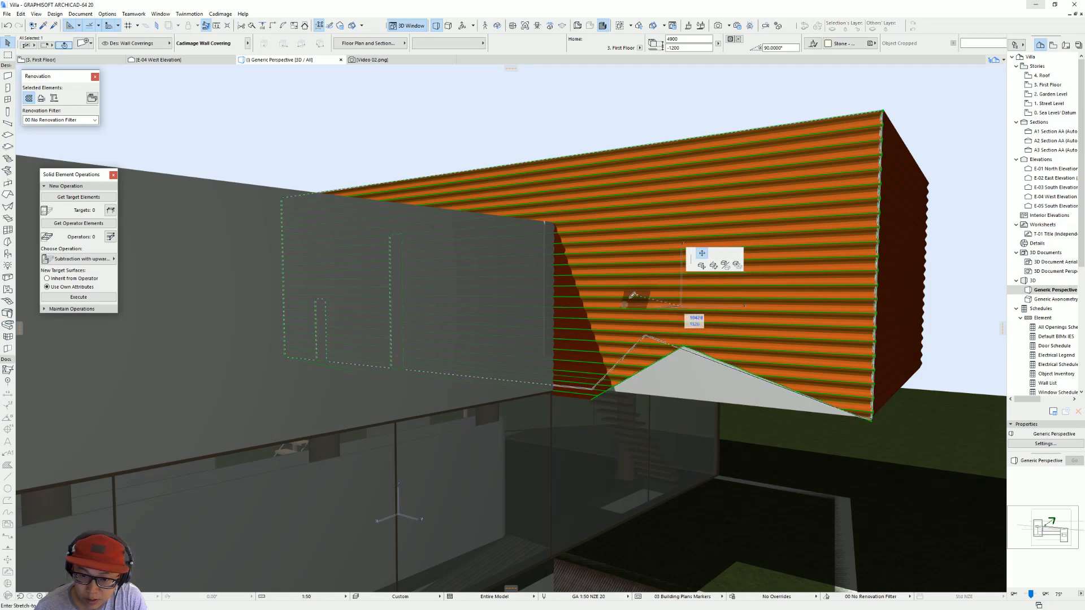
key(Escape)
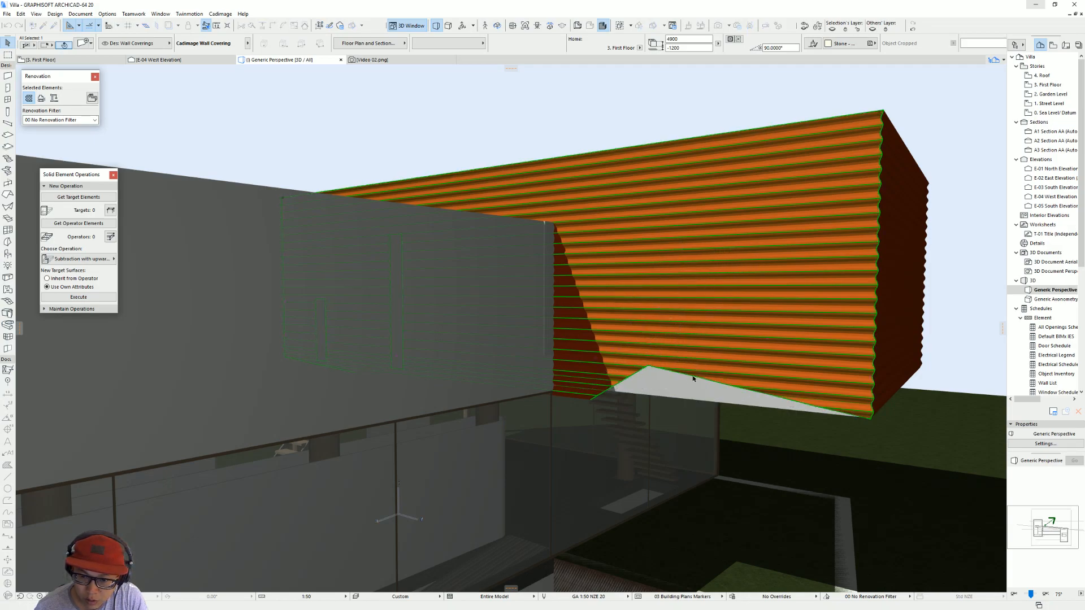
click(740, 389)
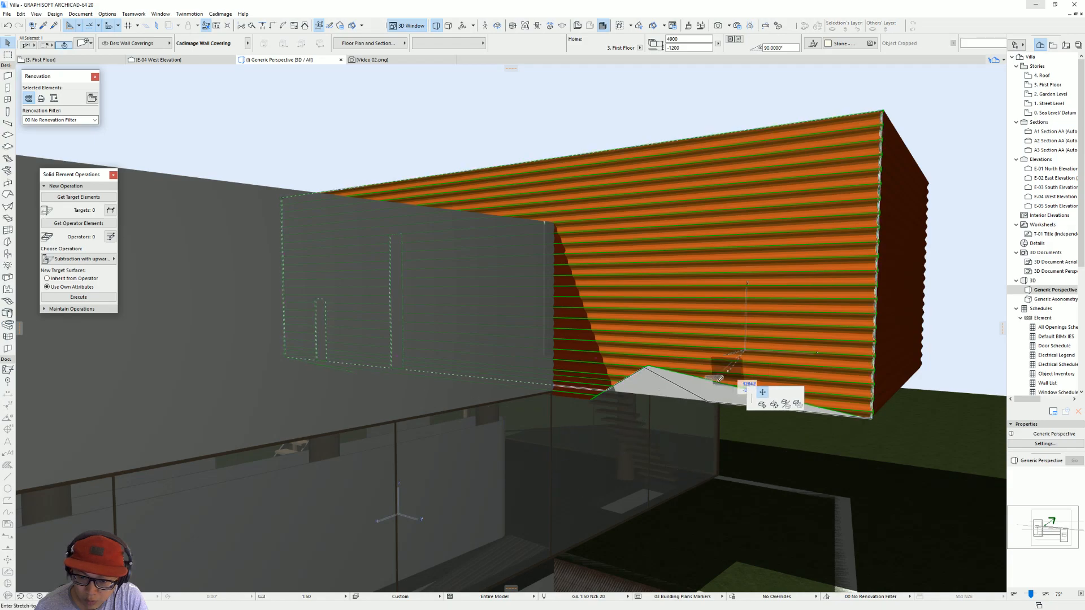
click(667, 400)
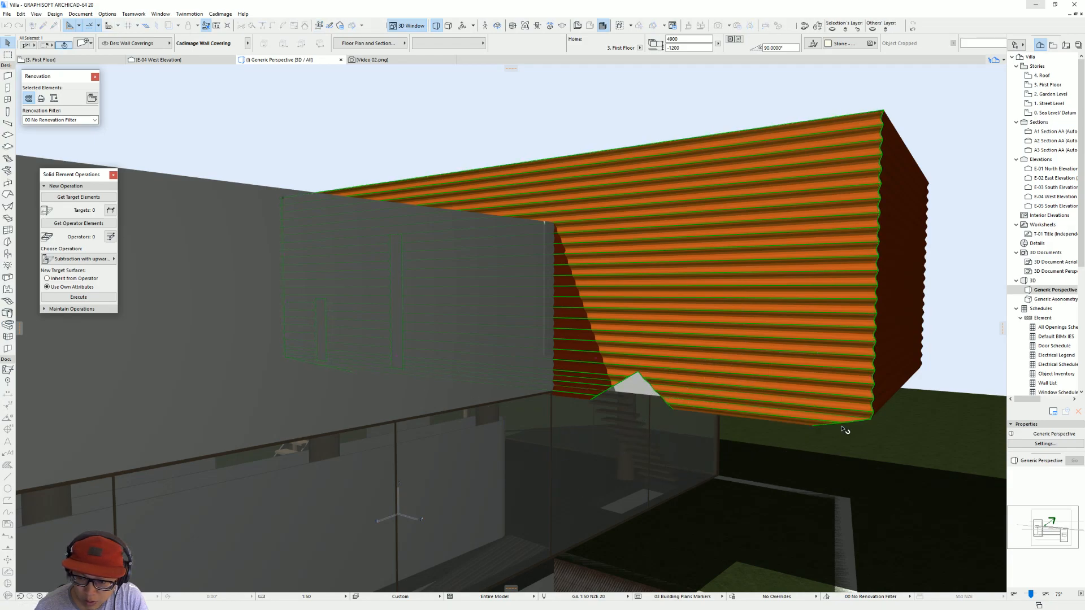
middle_drag(829, 428, 711, 390)
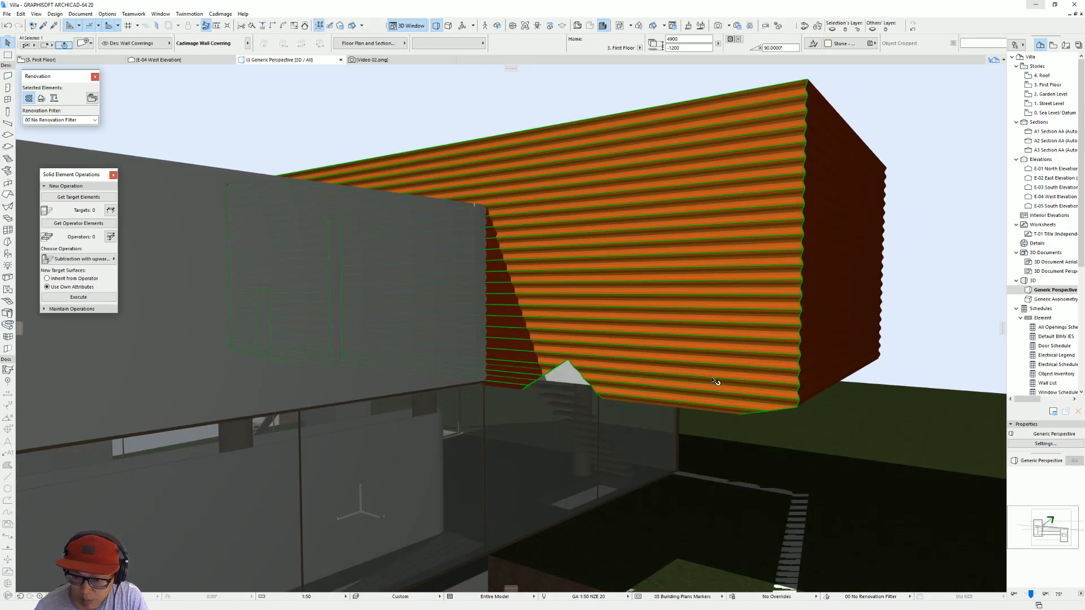
click(713, 379)
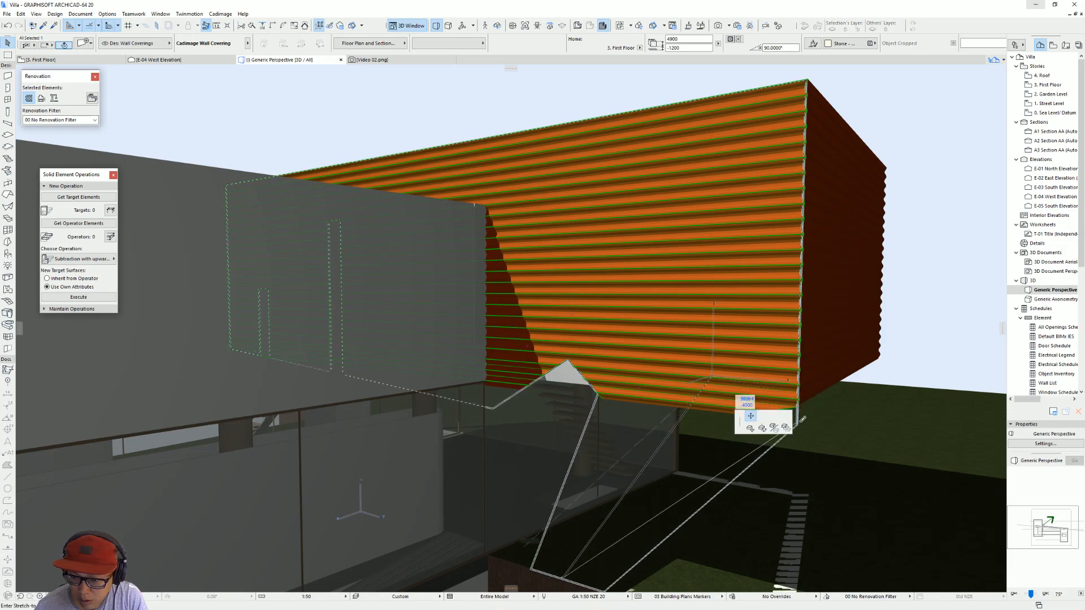
key(Escape)
Step: Copy the East Elevation marker in the First Floor plan to just in front of the clad volume and open the new elevation
key(F2)
scroll(672, 323, down, 3)
middle_drag(657, 320, 543, 276)
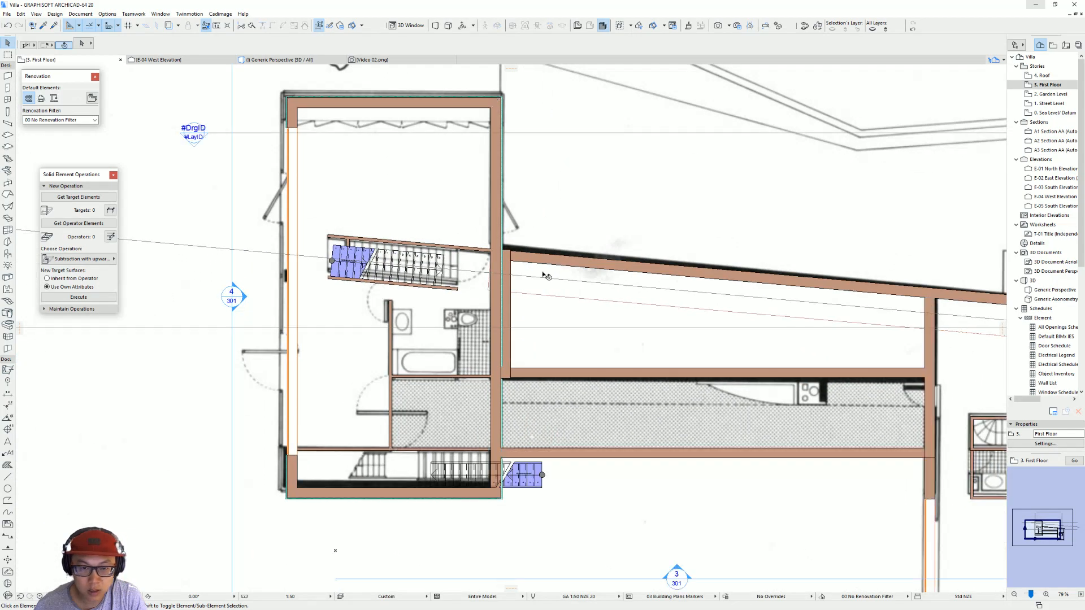
scroll(546, 344, down, 5)
click(806, 326)
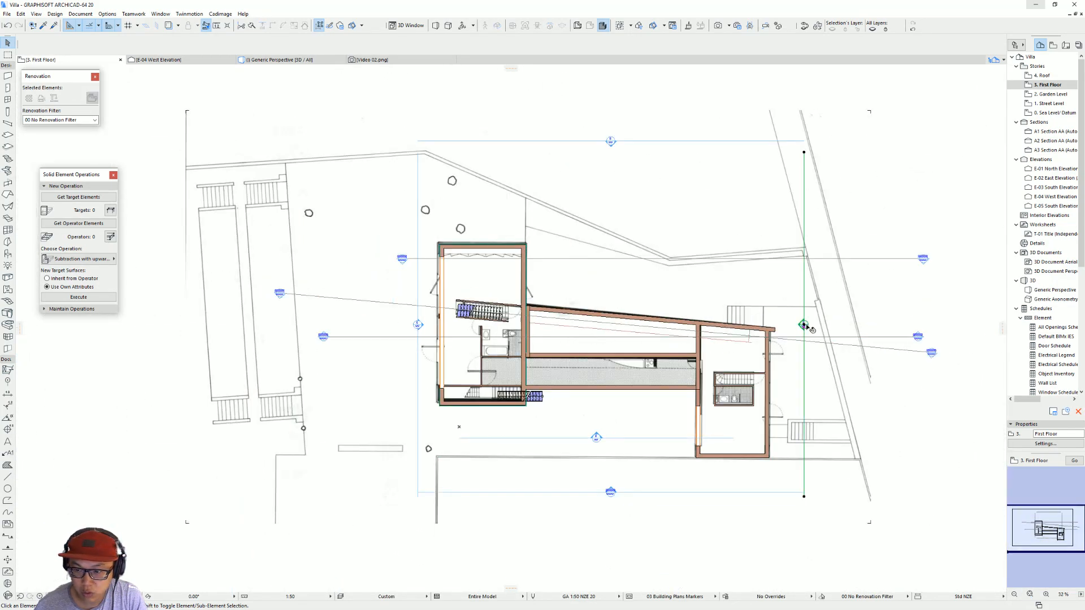
click(536, 325)
right_click(536, 325)
click(582, 354)
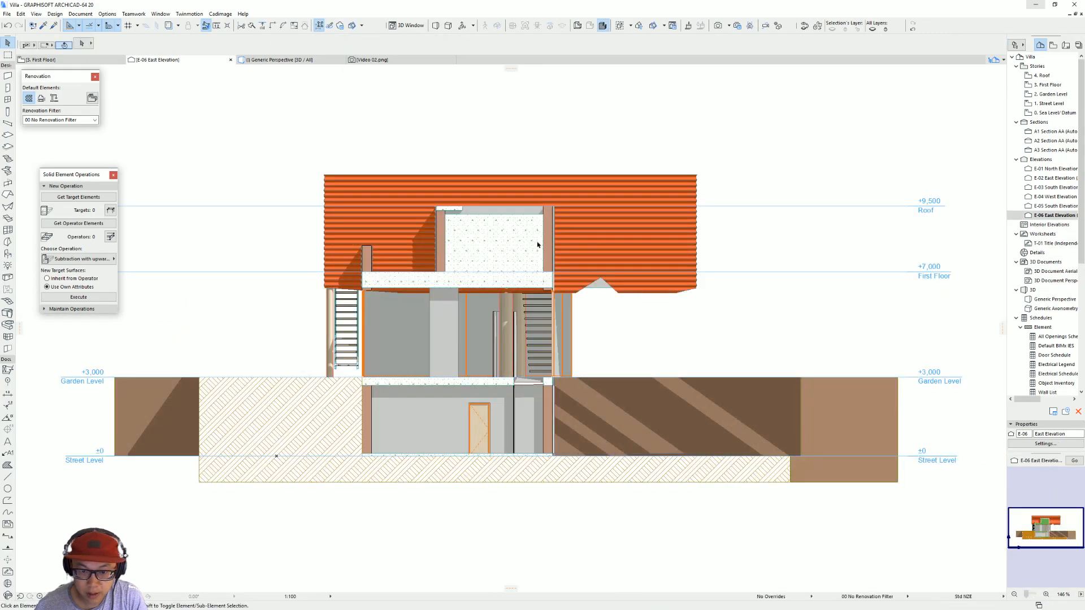
Step: Select the corrugated wall covering in the new elevation and level its lower edge near the outer corners with the slab's underside
scroll(565, 243, up, 5)
click(593, 287)
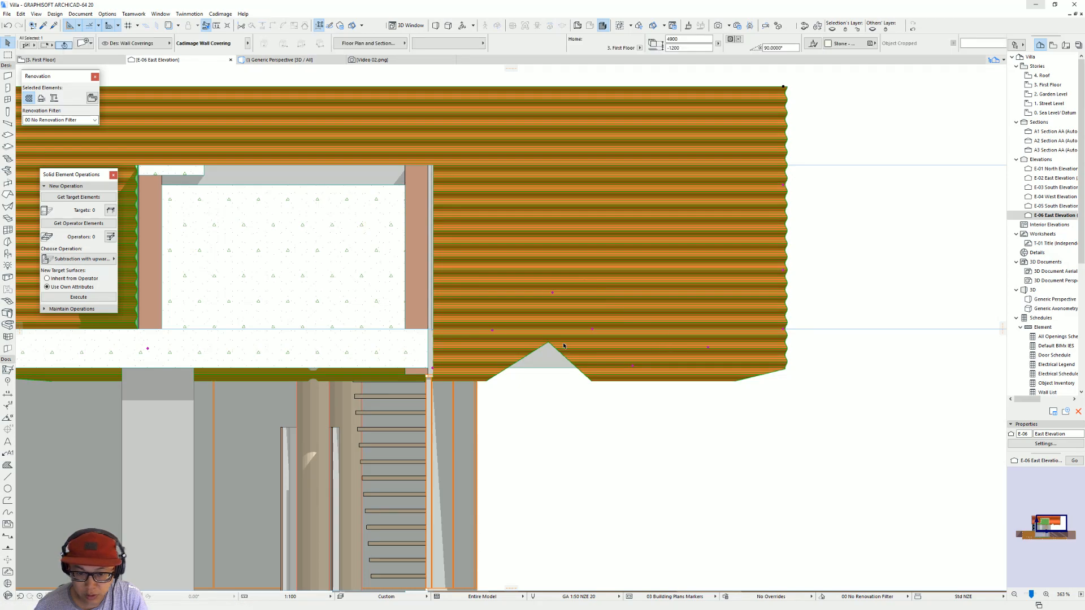
middle_drag(564, 346, 657, 359)
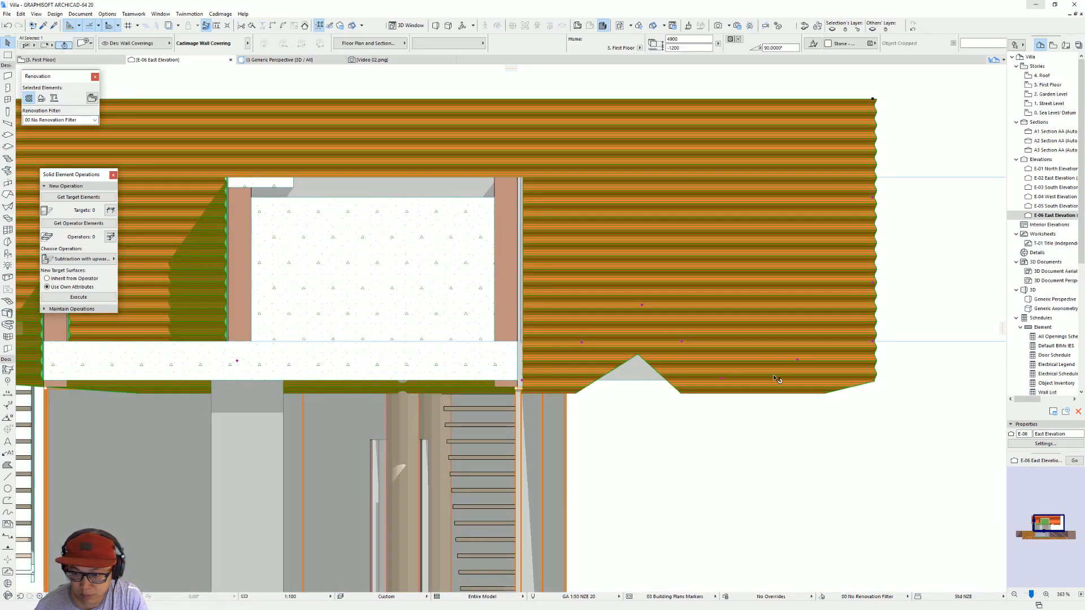
click(873, 349)
click(924, 382)
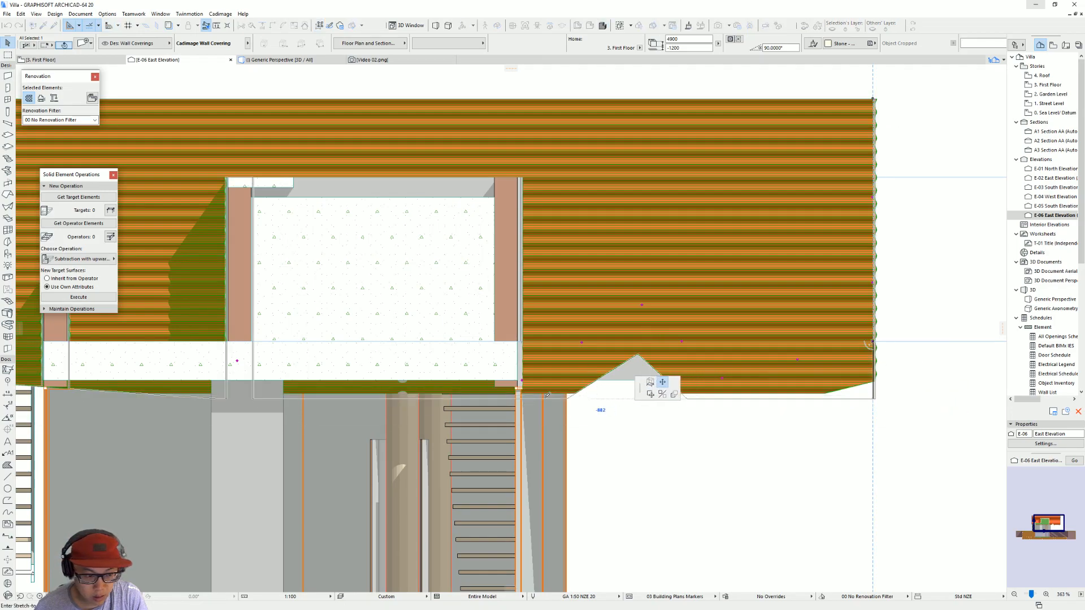
scroll(388, 402, down, 3)
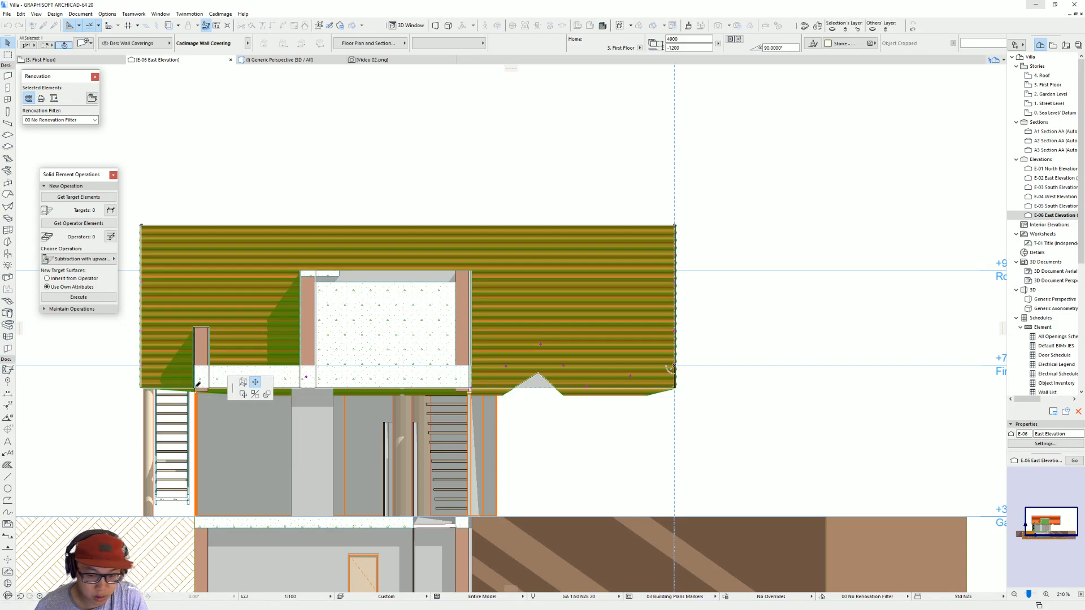
click(644, 396)
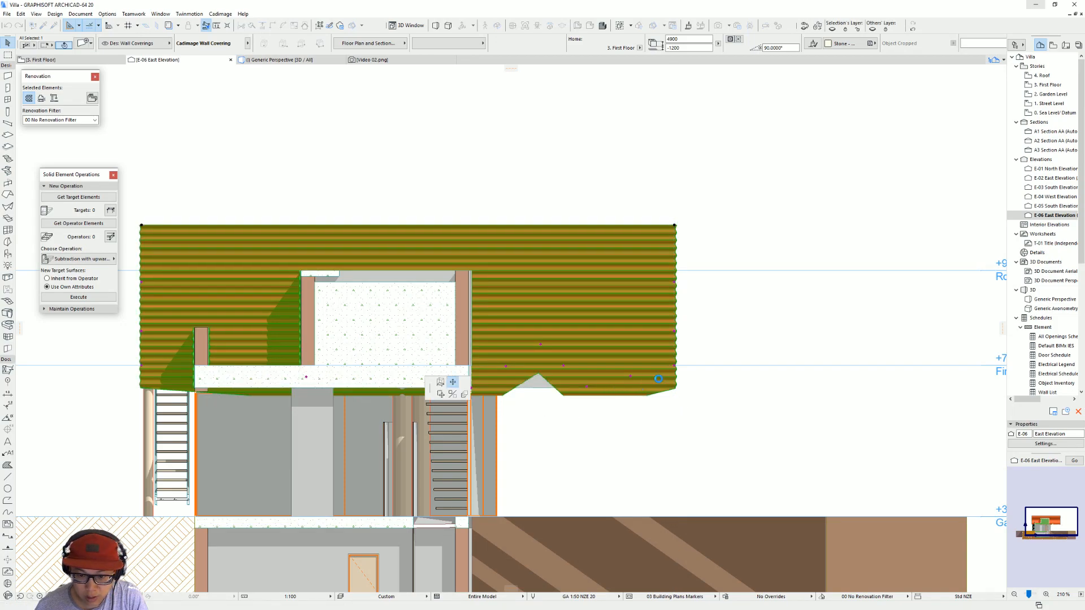
Step: Move the covering's base point from the lower corner of the pool's outer wall up to that wall's top corner
scroll(631, 391, up, 3)
middle_drag(479, 361, 610, 377)
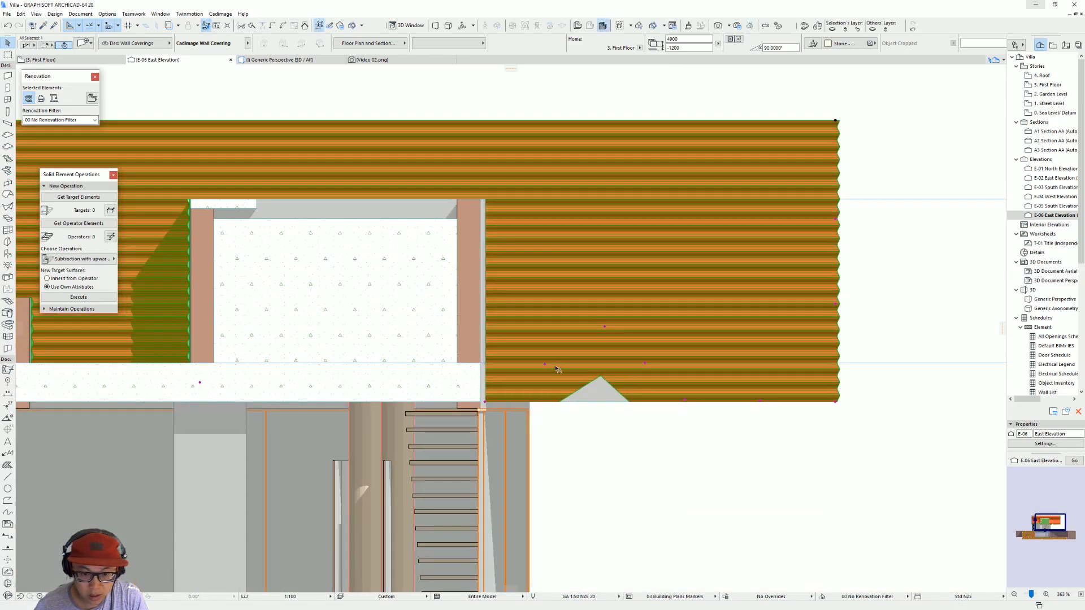
click(545, 365)
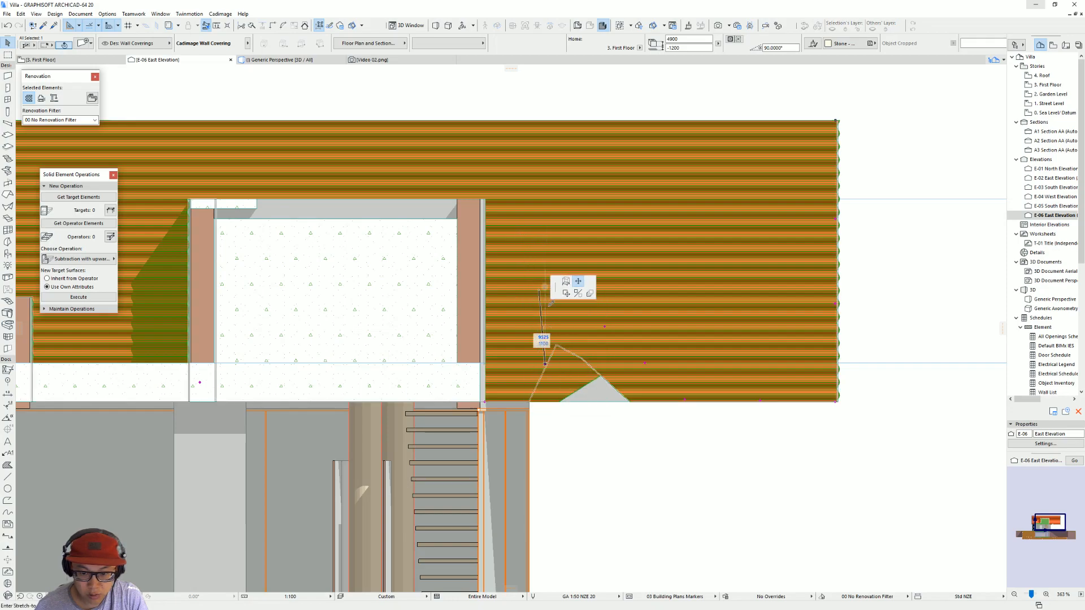
key(Escape)
click(485, 402)
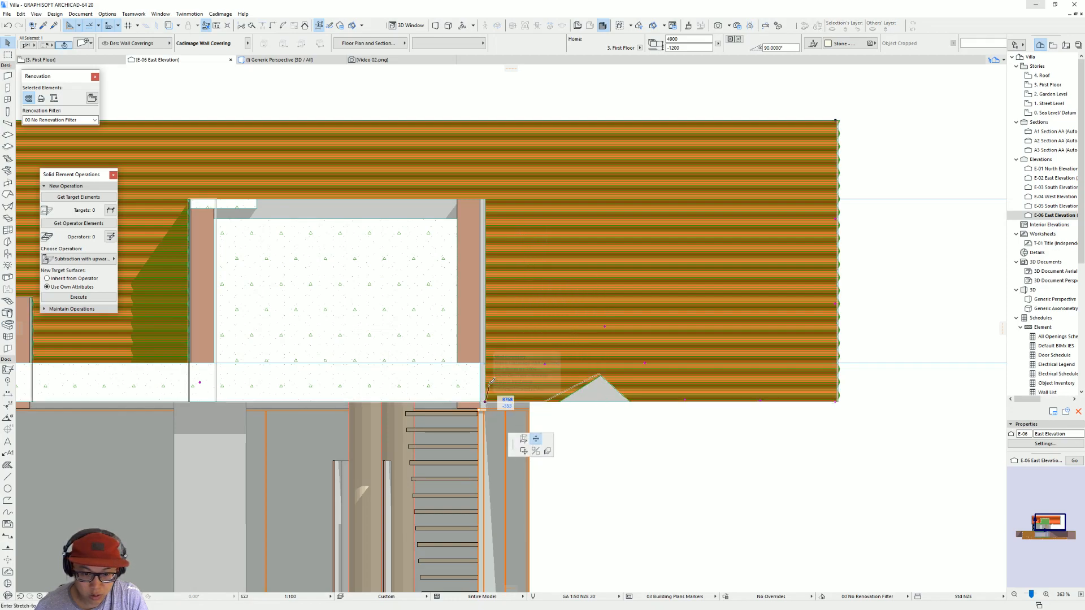
click(484, 199)
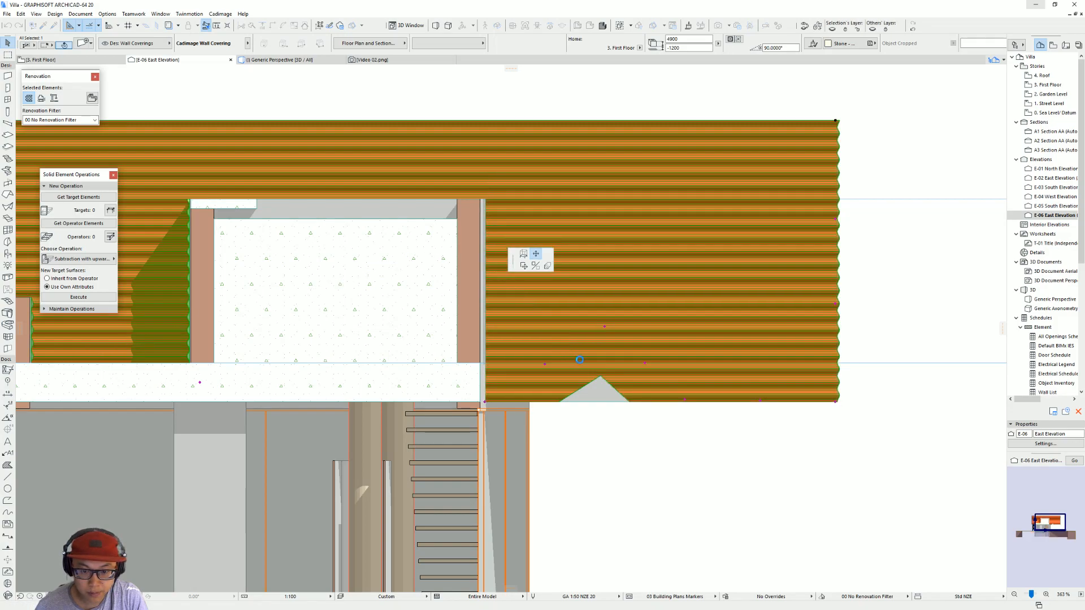
click(605, 327)
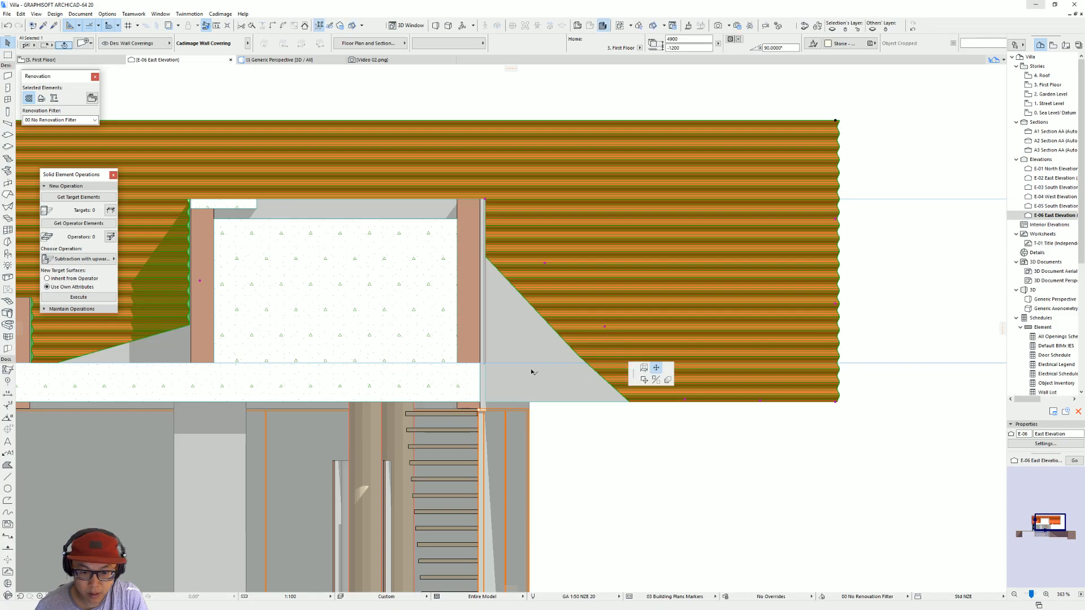
key(Escape)
Step: Move the base point on the covering's lower edge to the lower corner of the pool's outer wall
click(645, 363)
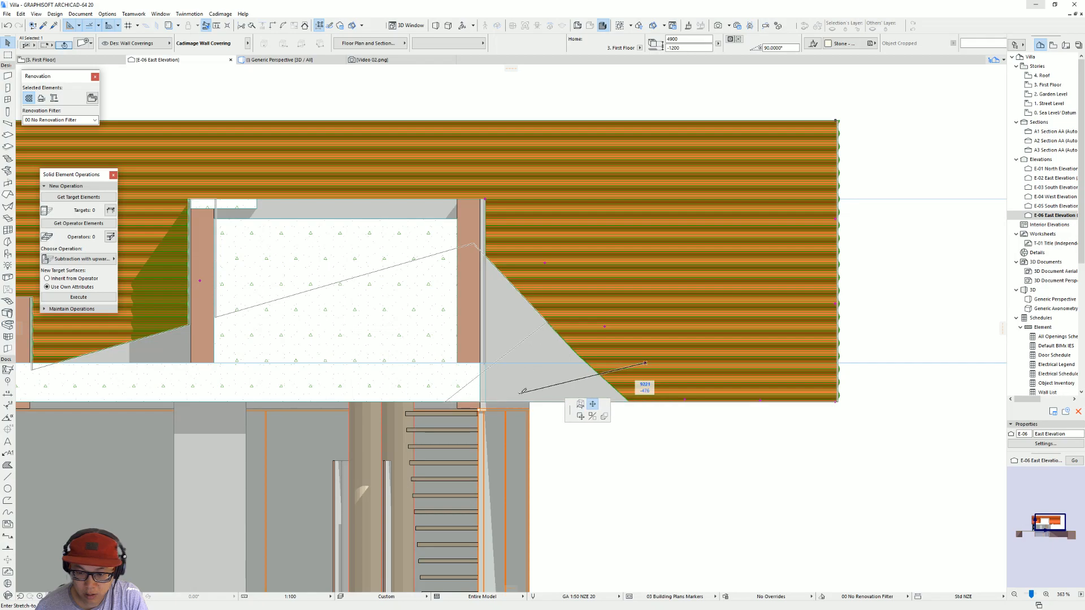
key(Escape)
click(686, 403)
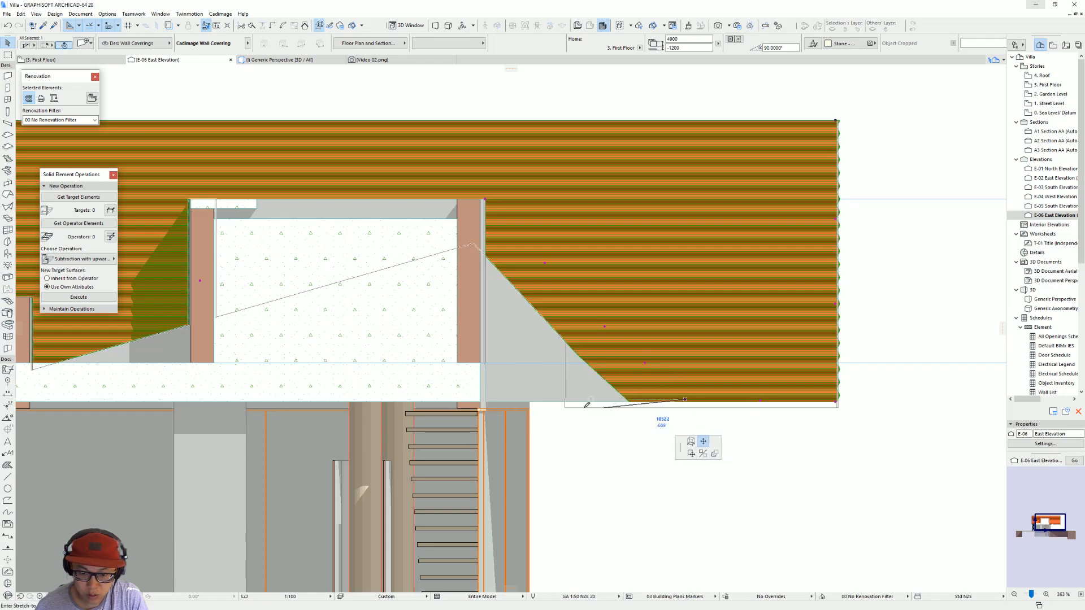
click(487, 399)
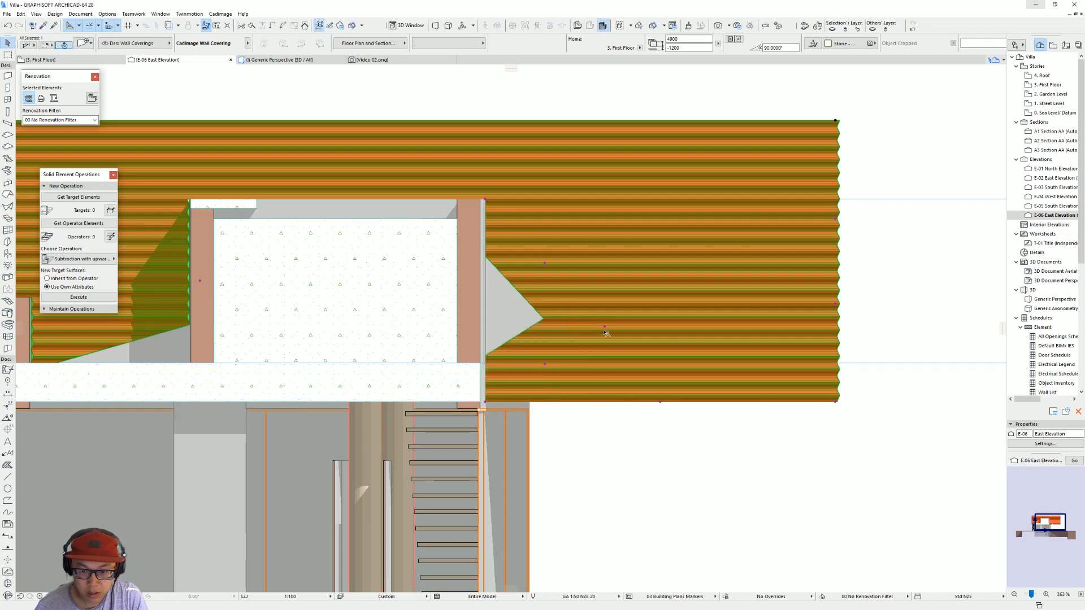
Step: Place base points of the covering on both top corners of the pool volume so its outline follows the volume's upper edge
click(483, 200)
click(190, 199)
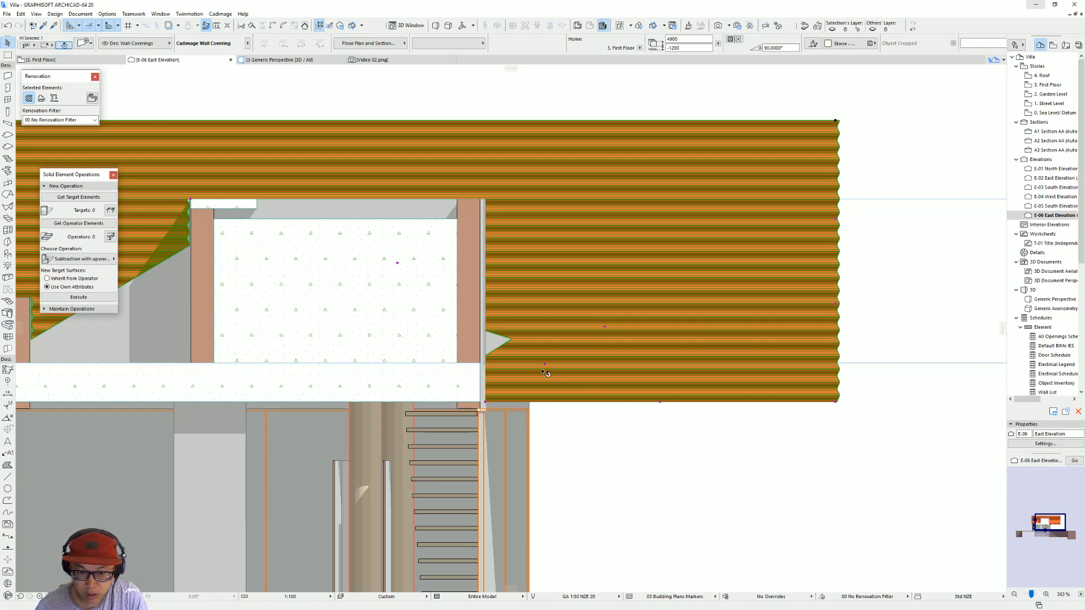
click(603, 327)
click(487, 195)
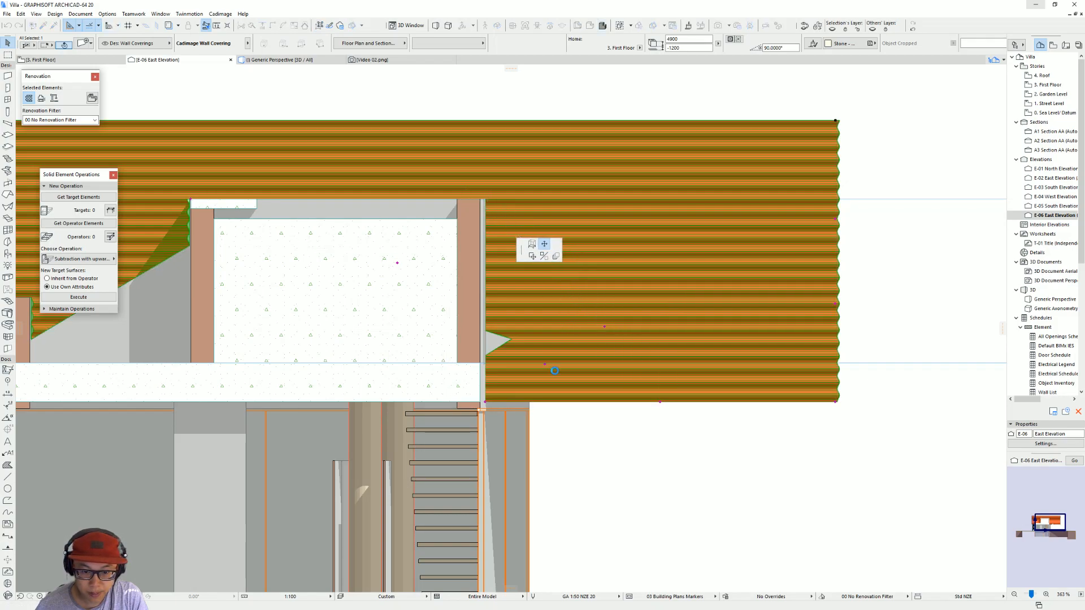
Step: Extend the covering's base outline to the foot of the pool's inner wall and along the First Floor line to the low parapet, then deselect it
middle_drag(370, 266, 666, 263)
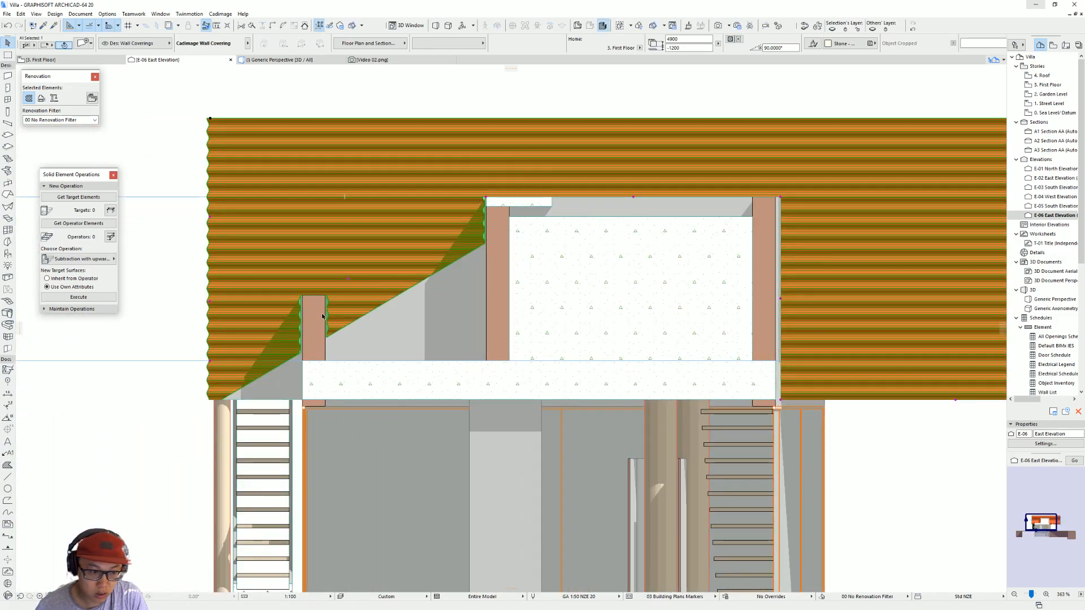
click(349, 279)
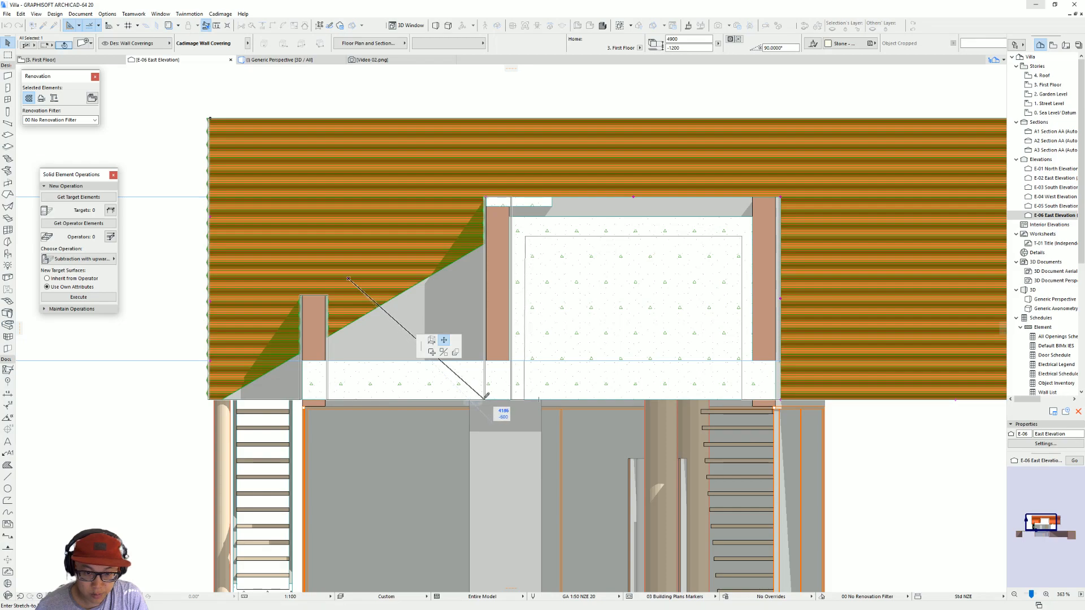
click(489, 358)
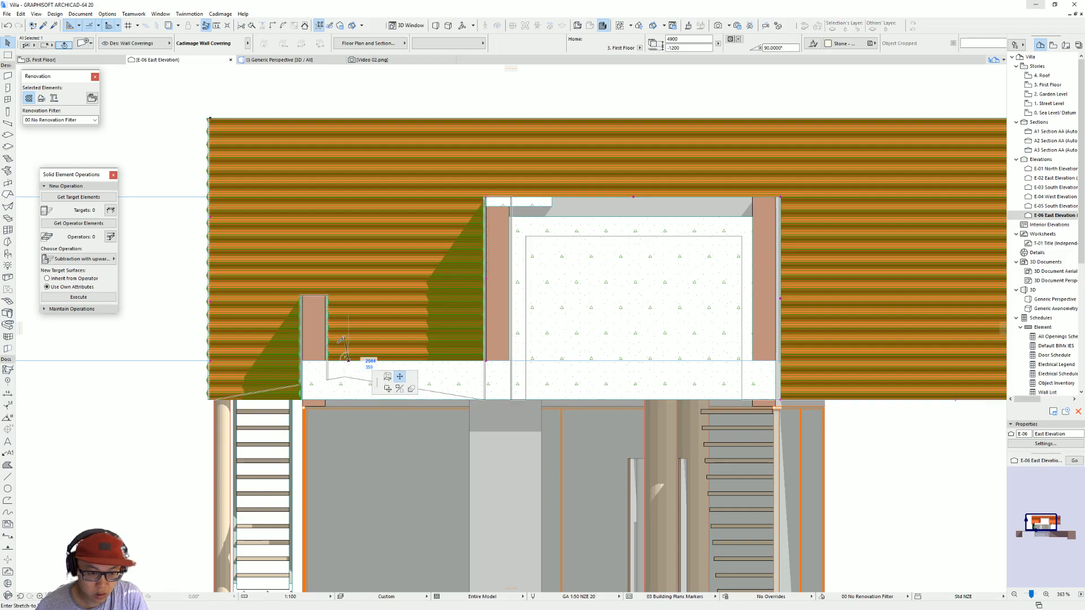
middle_drag(319, 311, 492, 300)
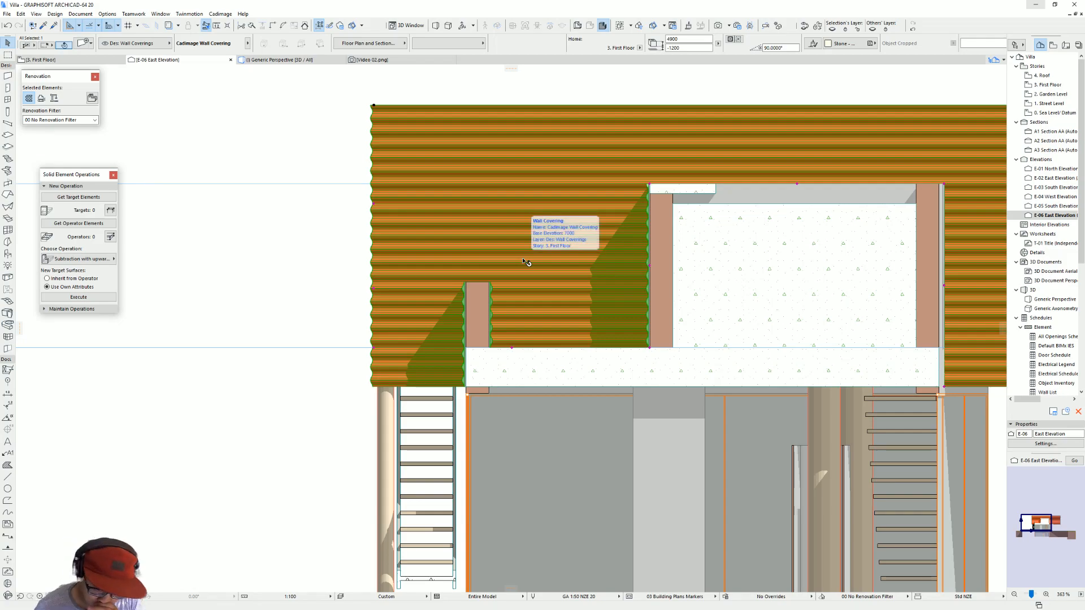
click(512, 350)
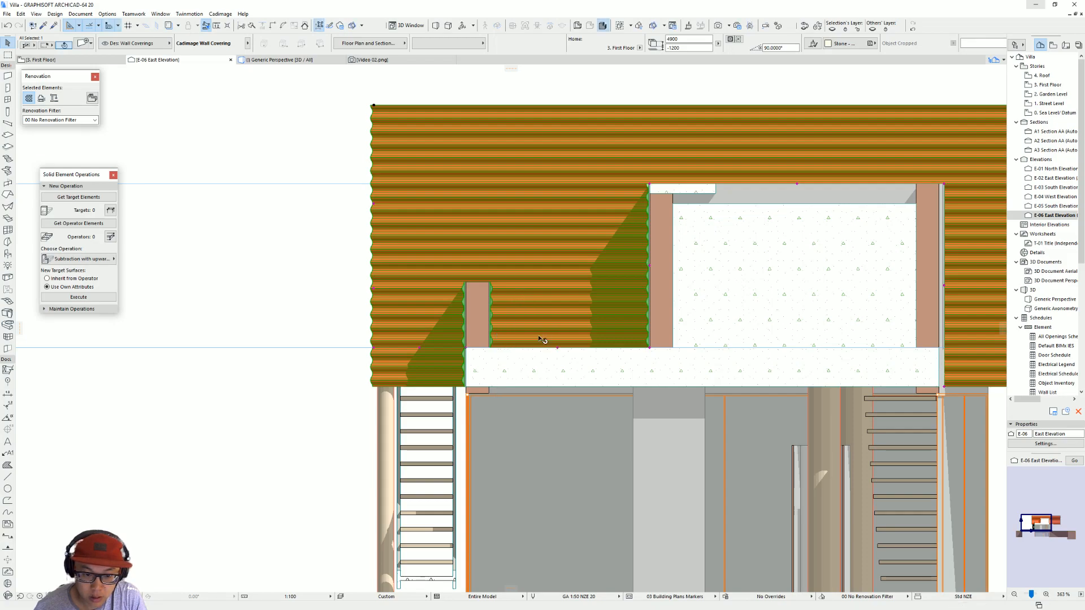
click(419, 348)
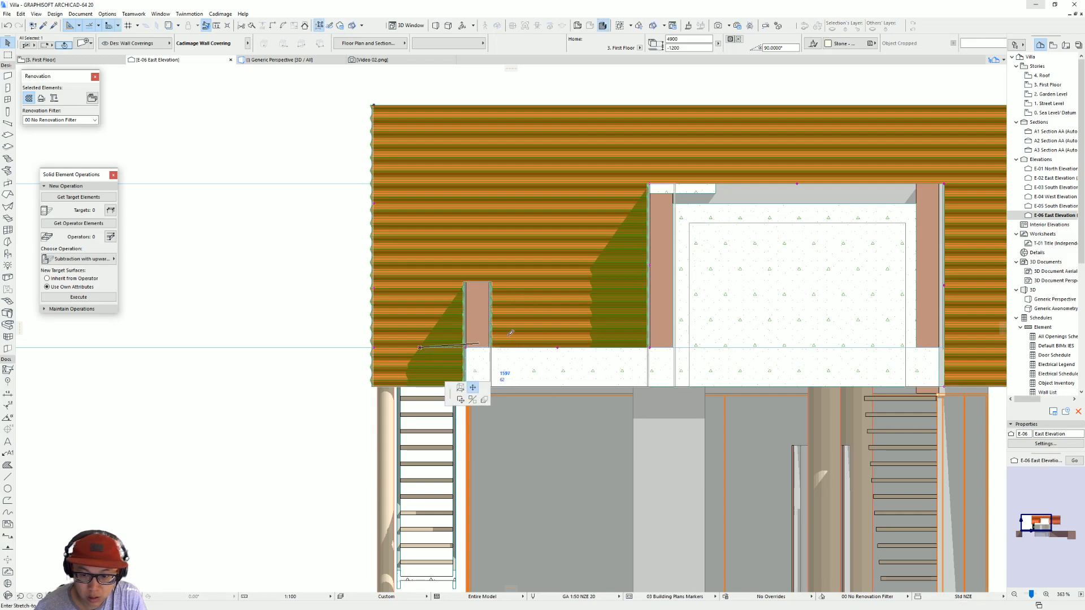
key(Escape)
key(Escape)
scroll(512, 353, down, 2)
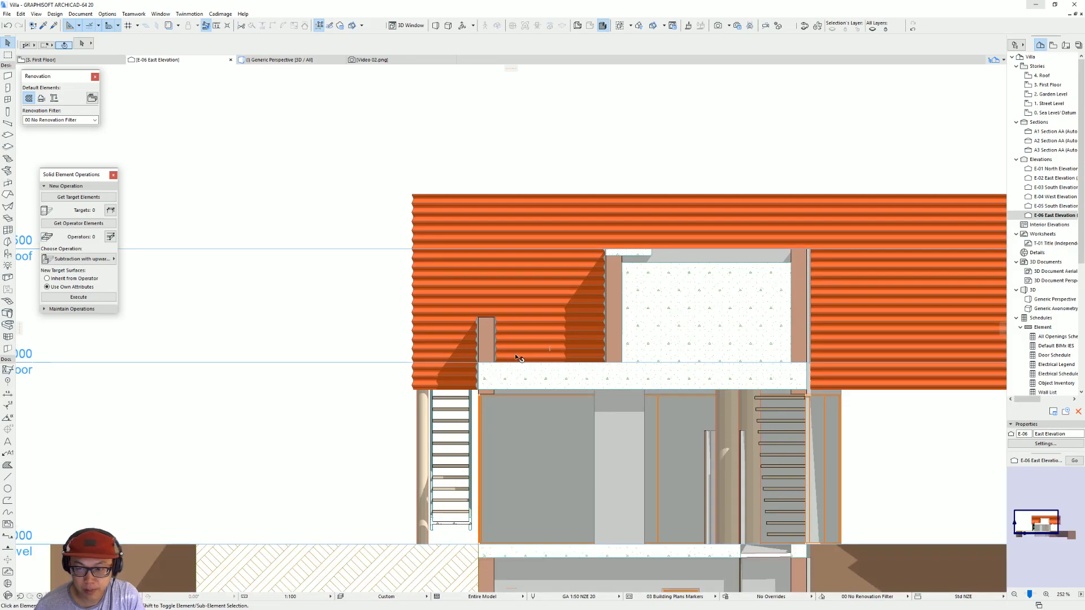
Step: Examine in 3D how the reshaped wall covering meets the pool walls and the terrace parapet
key(F3)
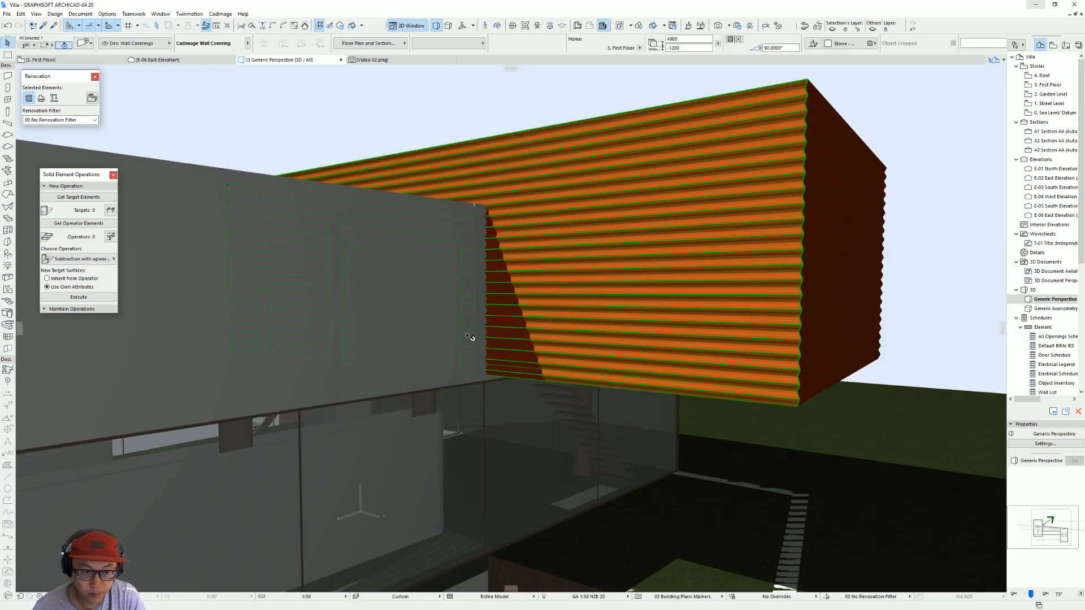
scroll(378, 327, down, 5)
shift+middle_drag(377, 327, 819, 373)
scroll(388, 326, up, 1)
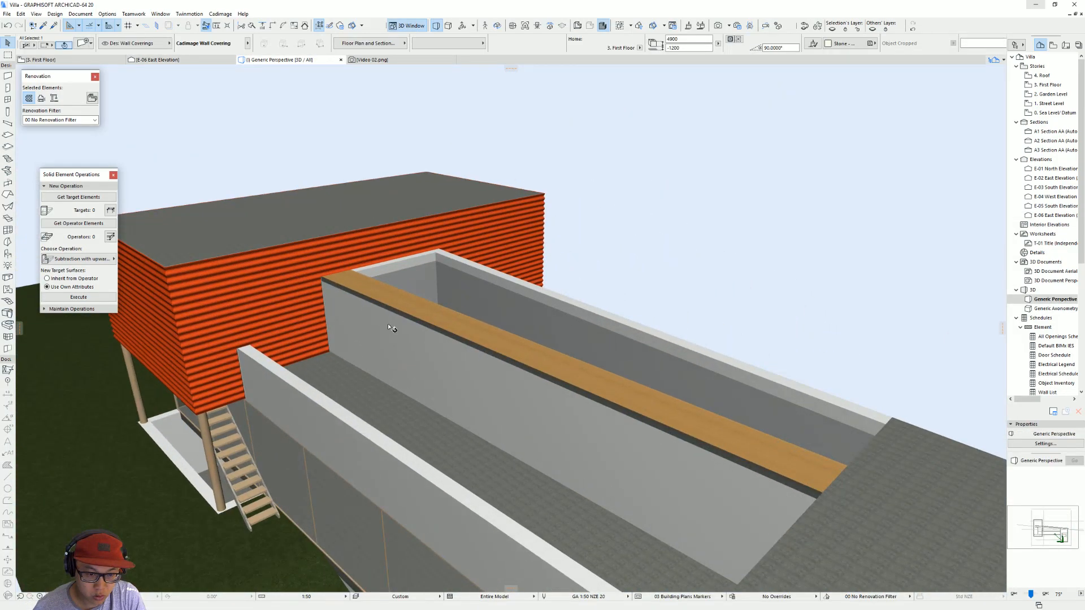
shift+middle_drag(388, 325, 220, 316)
click(451, 255)
key(Escape)
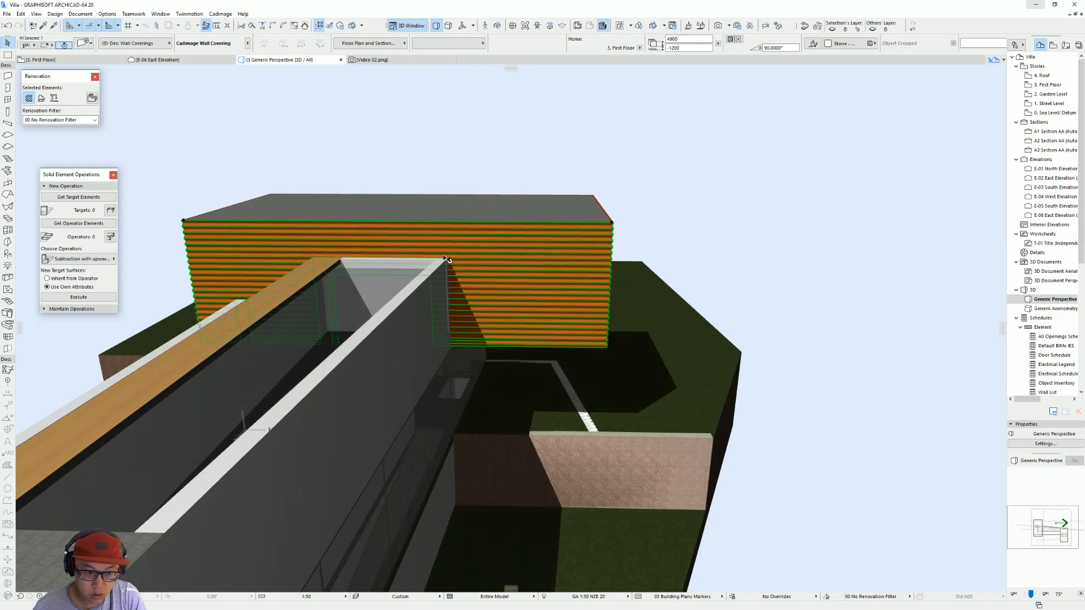
scroll(433, 302, up, 2)
middle_drag(433, 302, 491, 354)
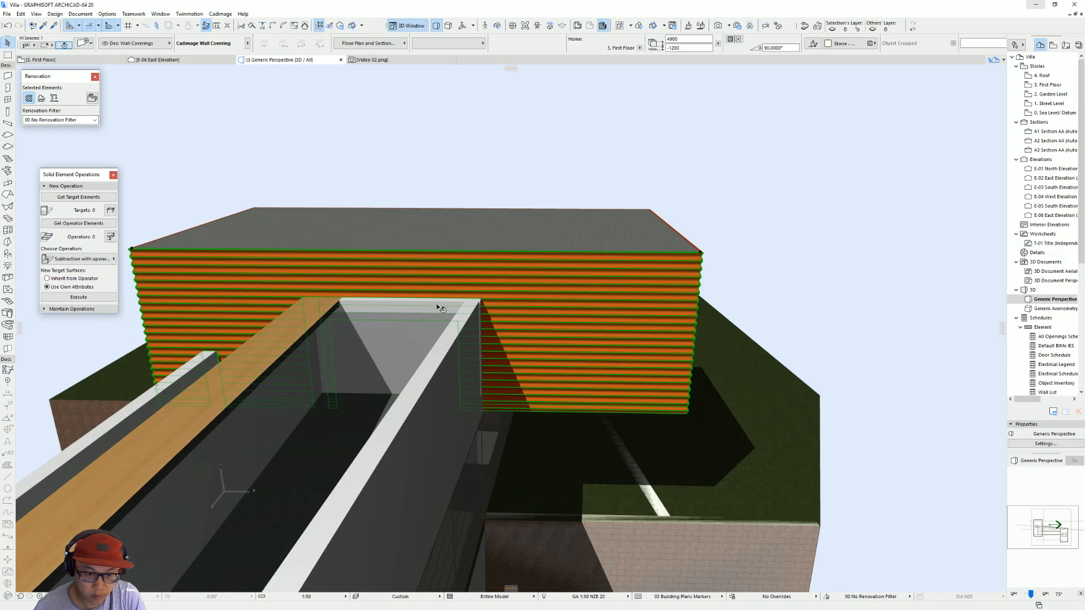
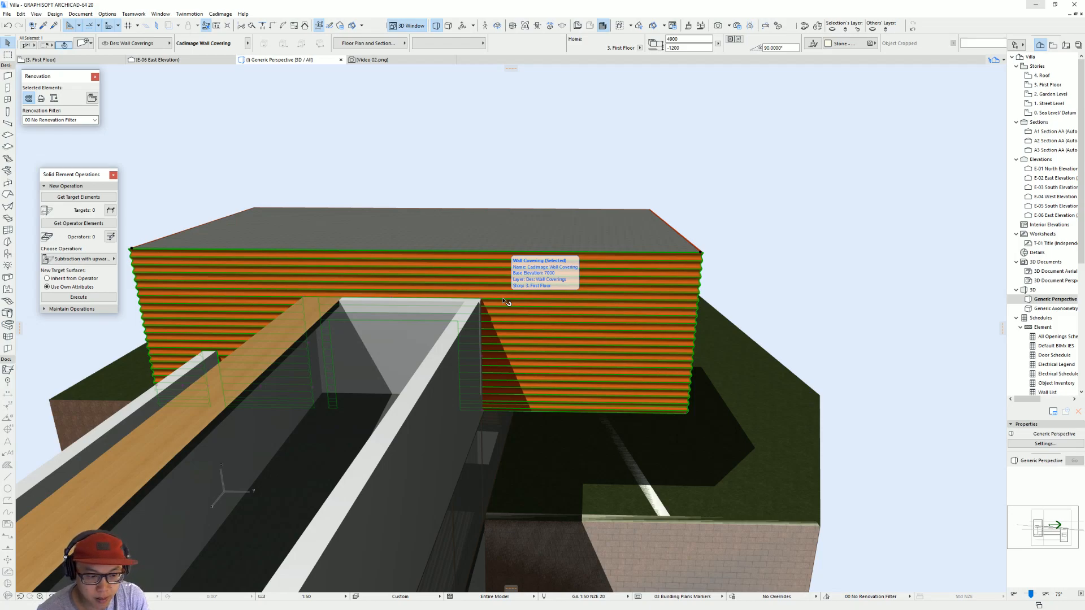
Step: Inspect the terrace parapet against the cladding in 3D and check the cross wall beside the larger volume on the First Floor plan
shift+middle_drag(504, 301, 499, 434)
click(455, 422)
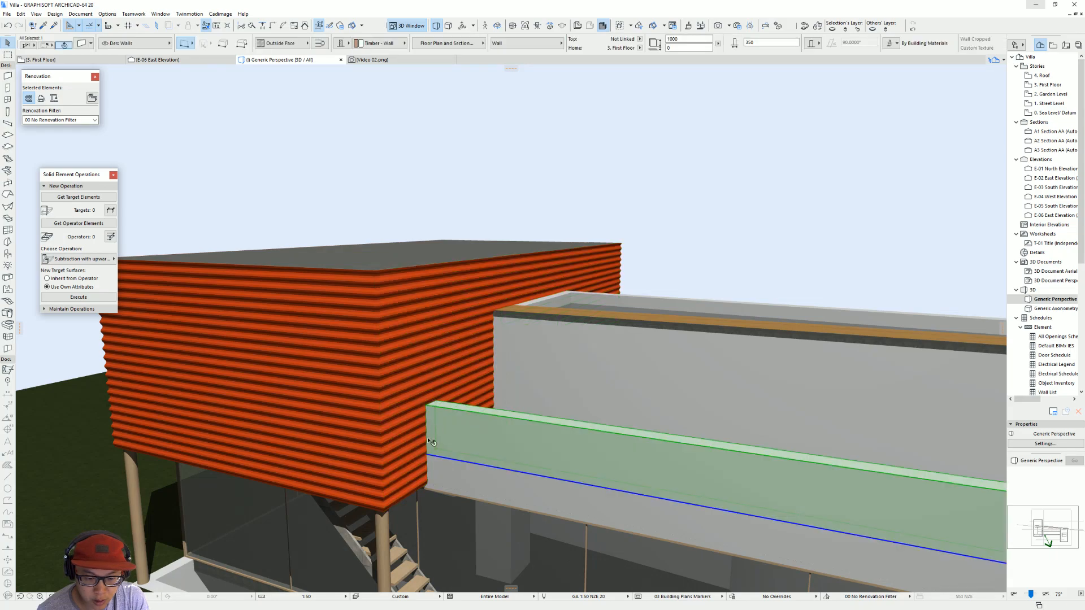
shift+middle_drag(519, 420, 581, 380)
key(F2)
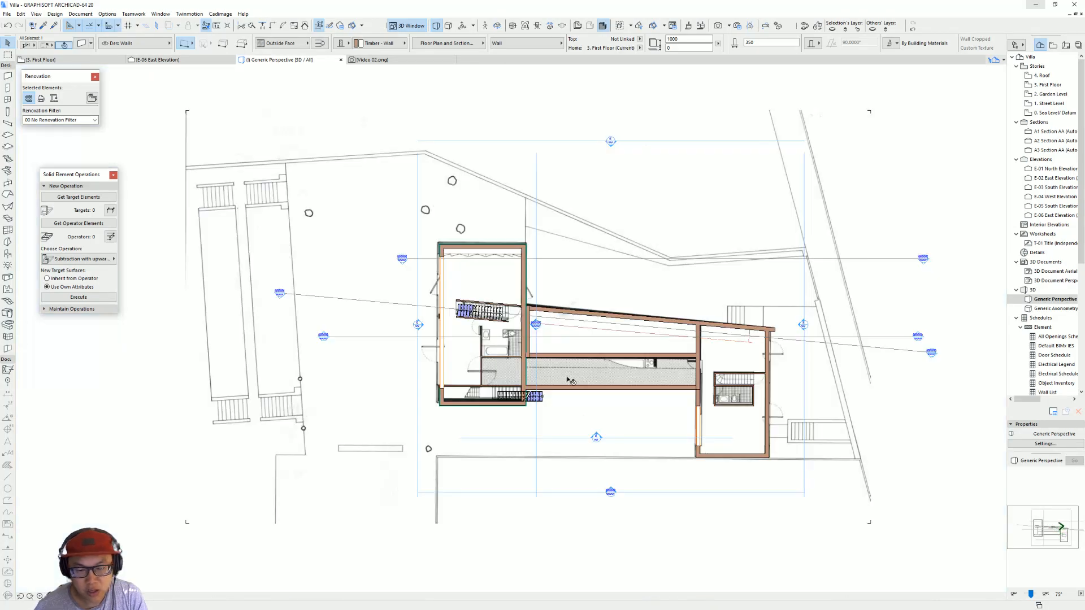
scroll(497, 288, up, 6)
click(491, 281)
drag(490, 280, 580, 260)
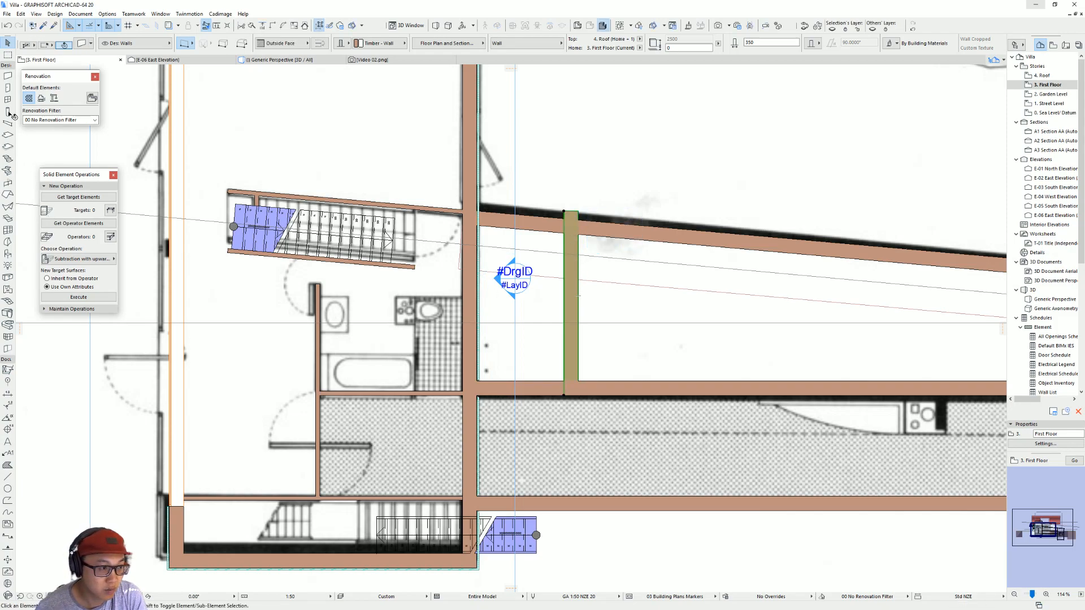
key(Escape)
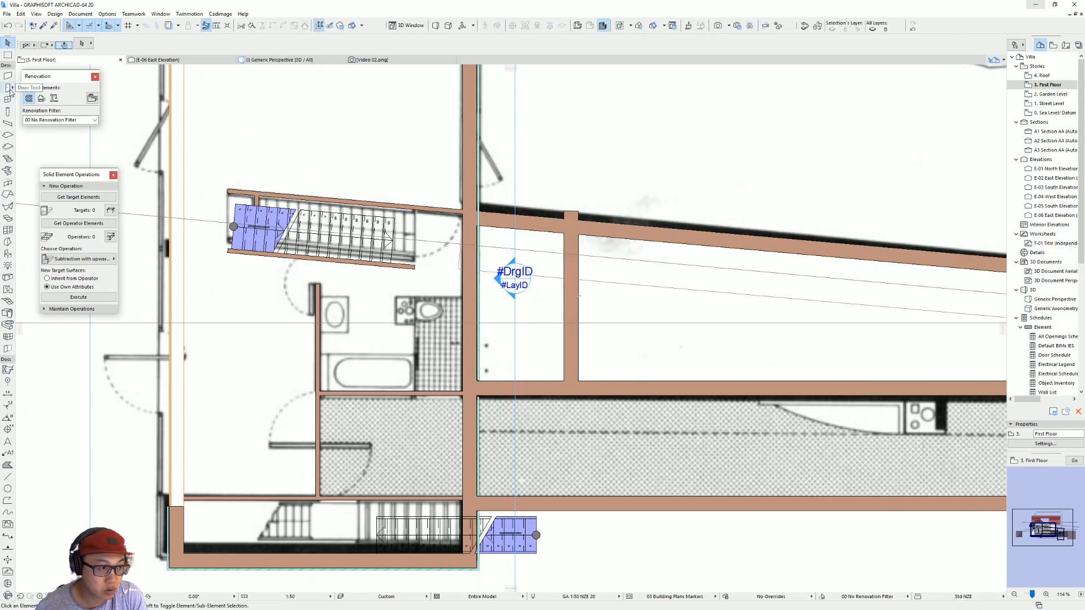
Step: Place a Door 20 in the larger volume's wall facing the pool and stretch it to 3799 mm wide between the pool walls' inner faces
click(8, 99)
click(8, 88)
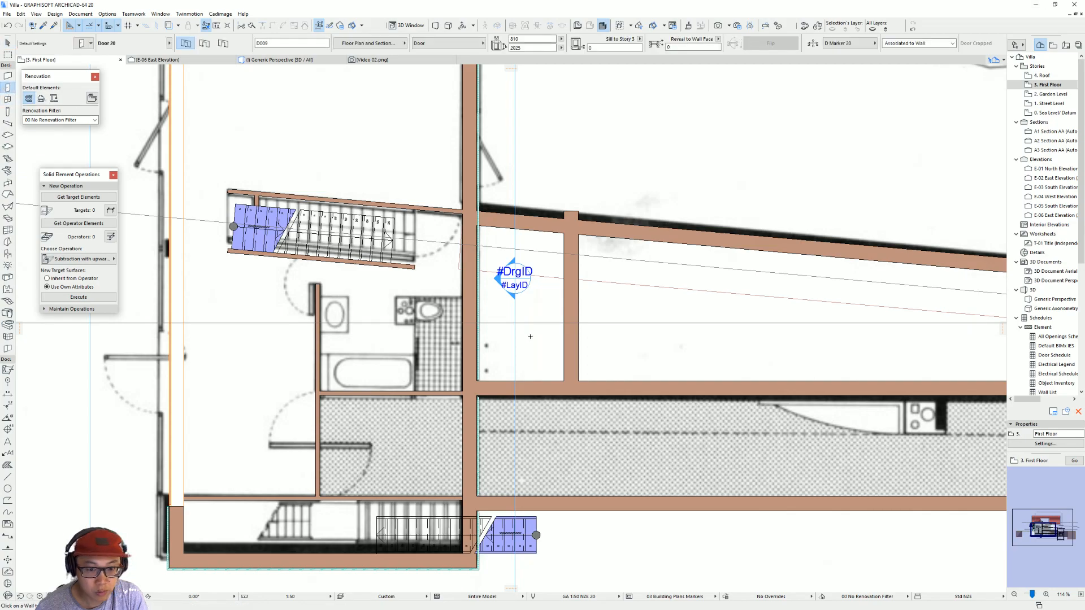
click(493, 310)
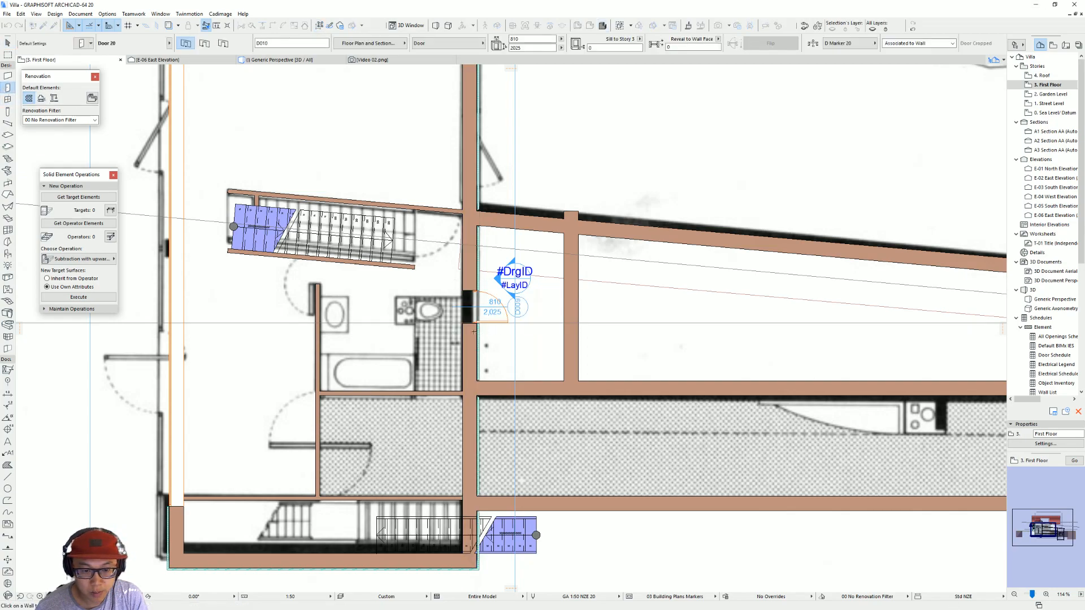
key(shift)
click(478, 327)
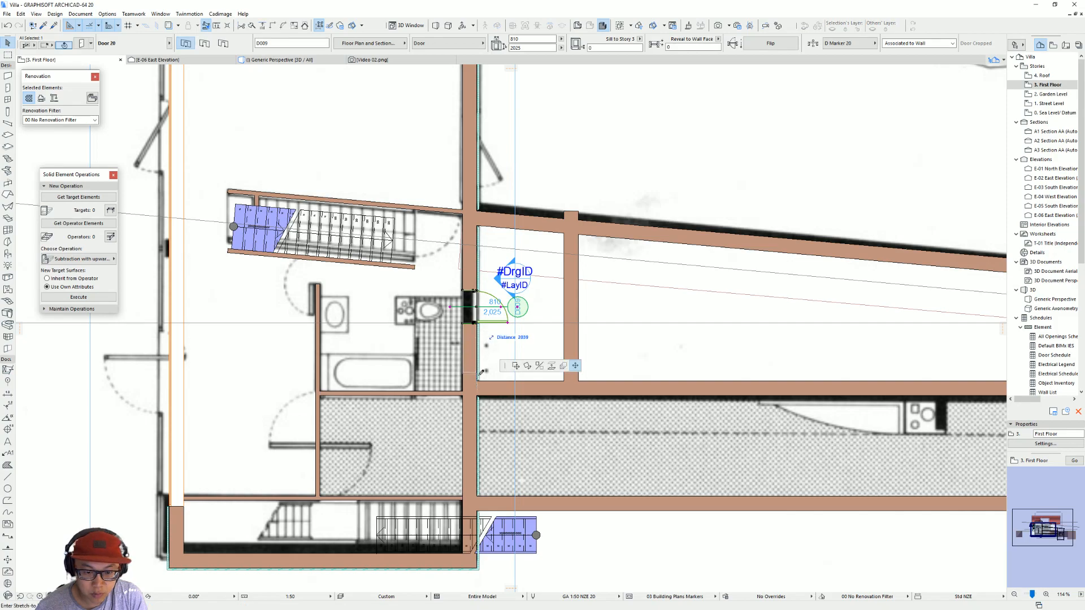
click(476, 292)
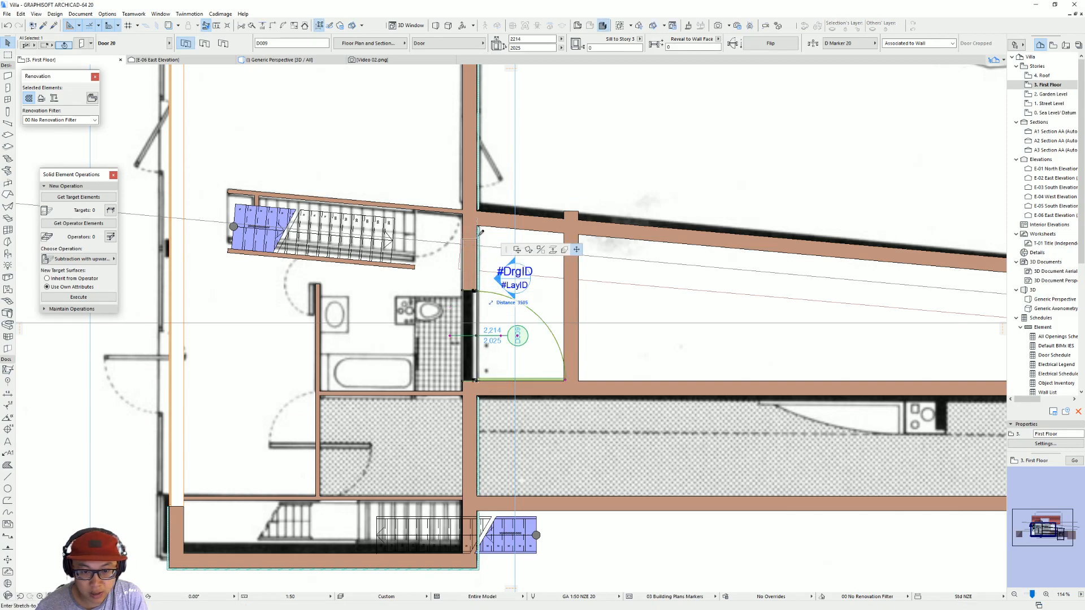
click(477, 222)
key(Escape)
Step: Move the cross wall against the larger volume's wall and trim both its ends to the inner faces of the pool walls
click(569, 246)
click(563, 394)
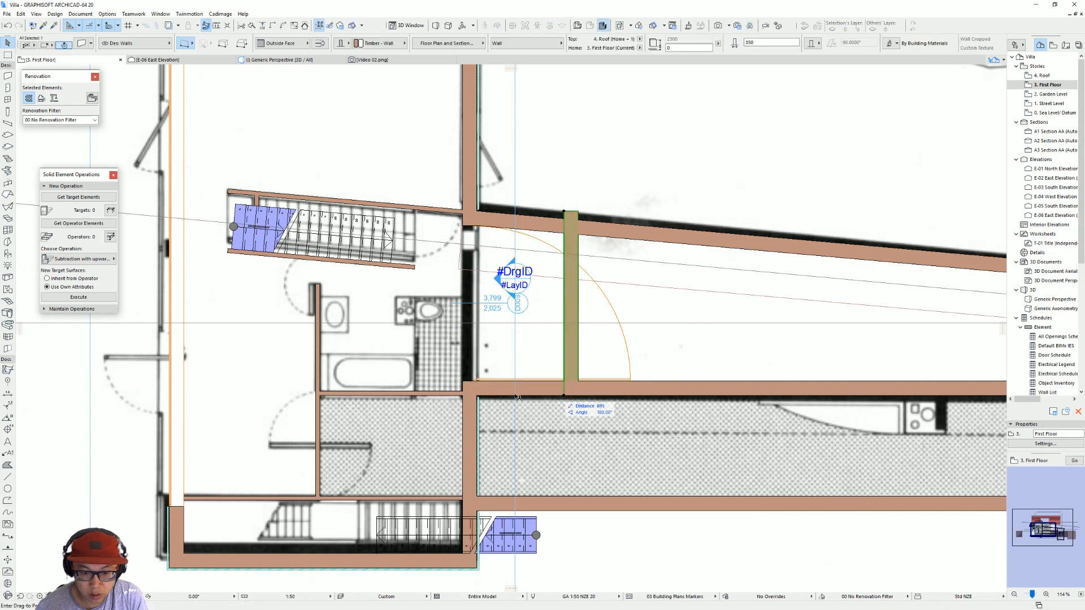
click(480, 397)
click(478, 396)
click(477, 381)
click(477, 212)
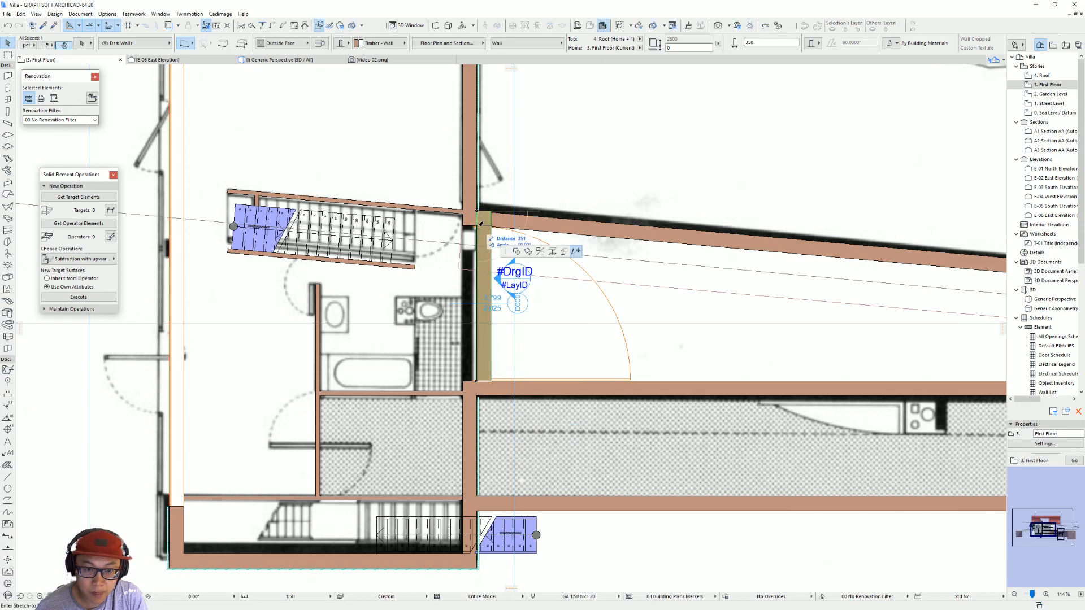
click(477, 226)
key(Escape)
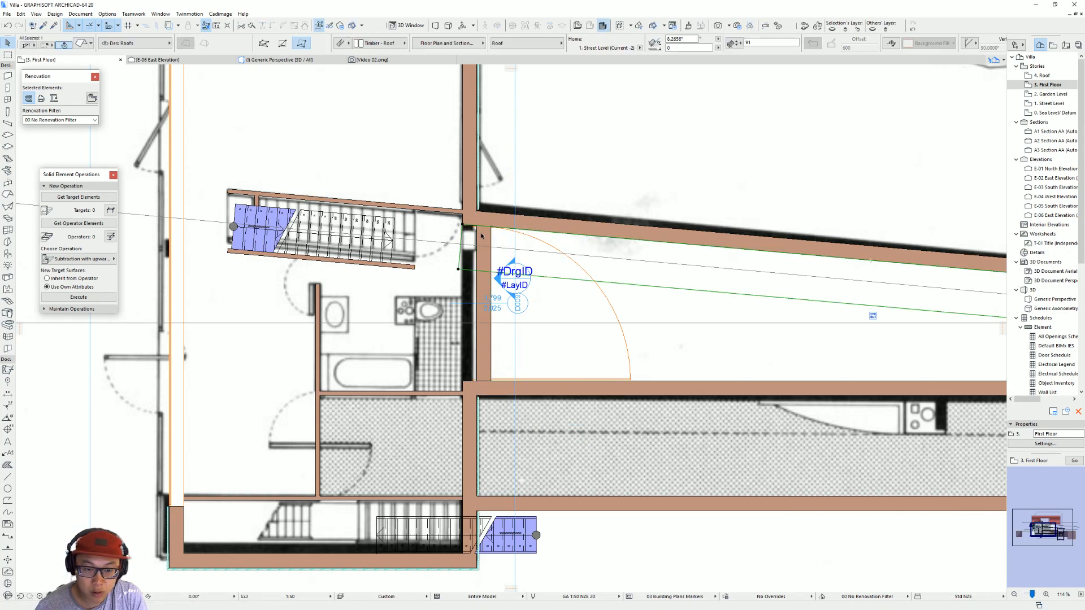
Step: Replace the wide door with an empty opening, using the Simple Door Opening type
click(516, 370)
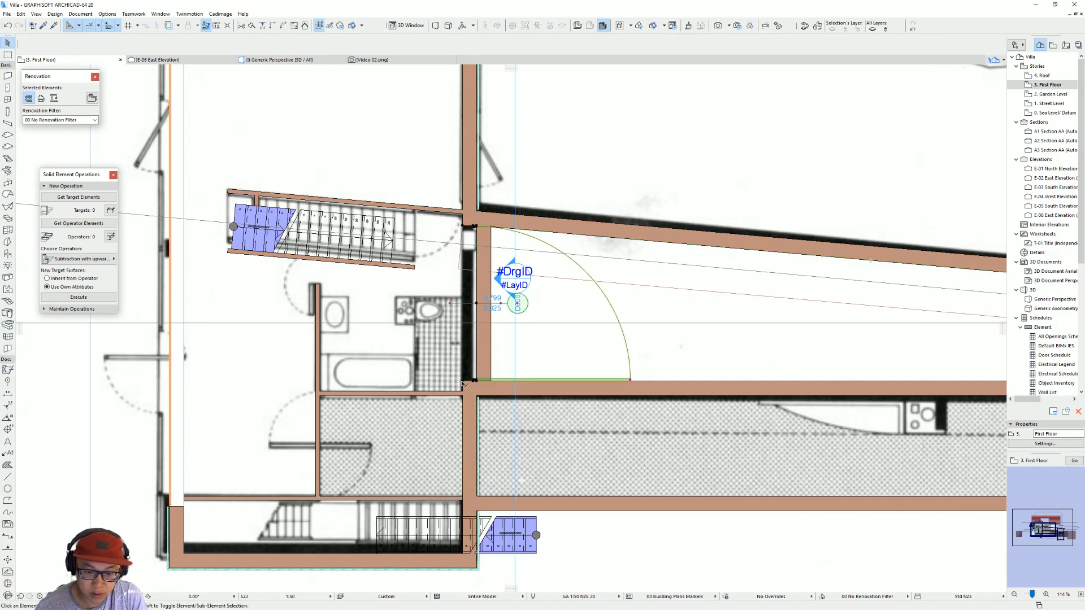
double_click(521, 365)
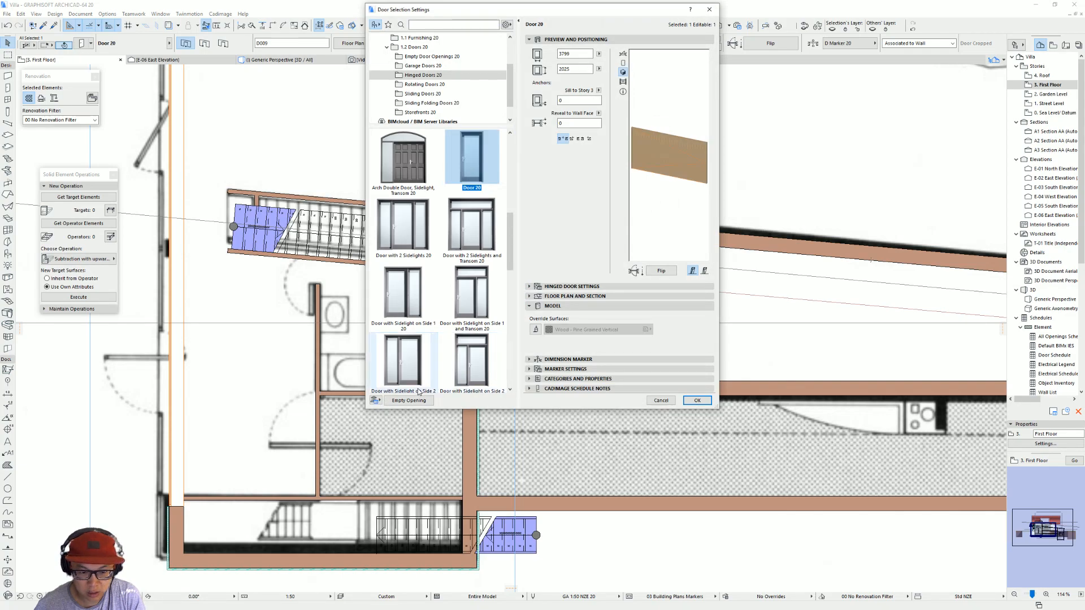
click(409, 401)
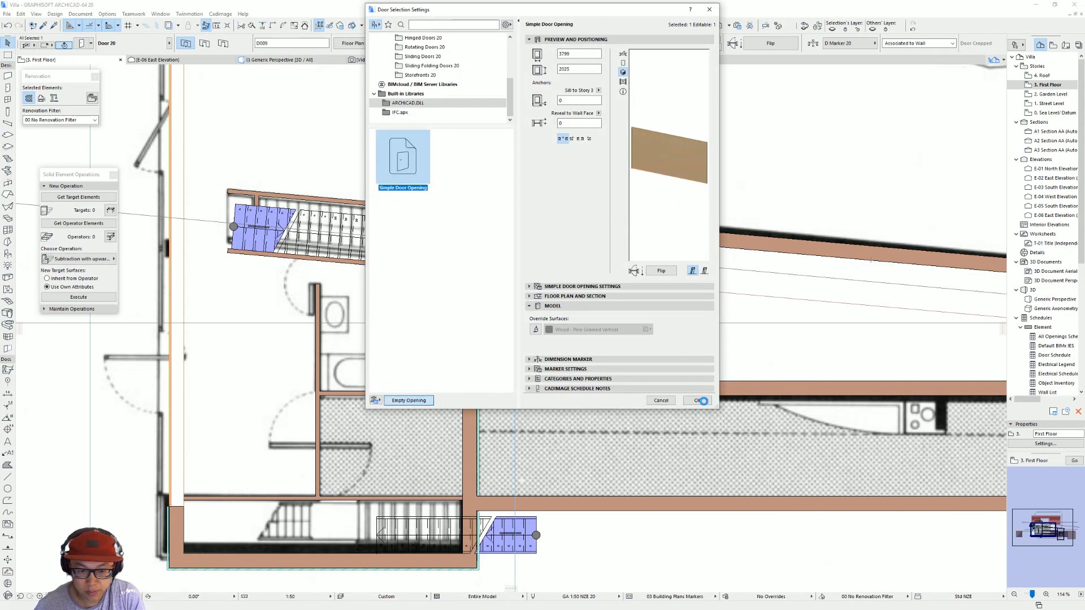
click(697, 401)
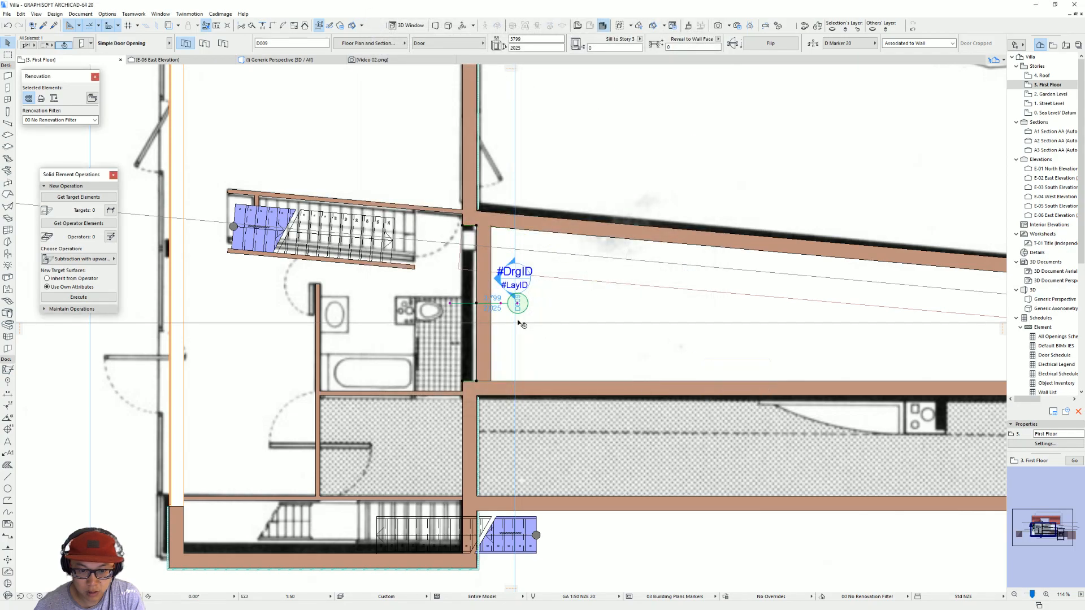
Step: Select the pool-facing wall covering in 3D and filter the roofs out of the 3D display
key(F3)
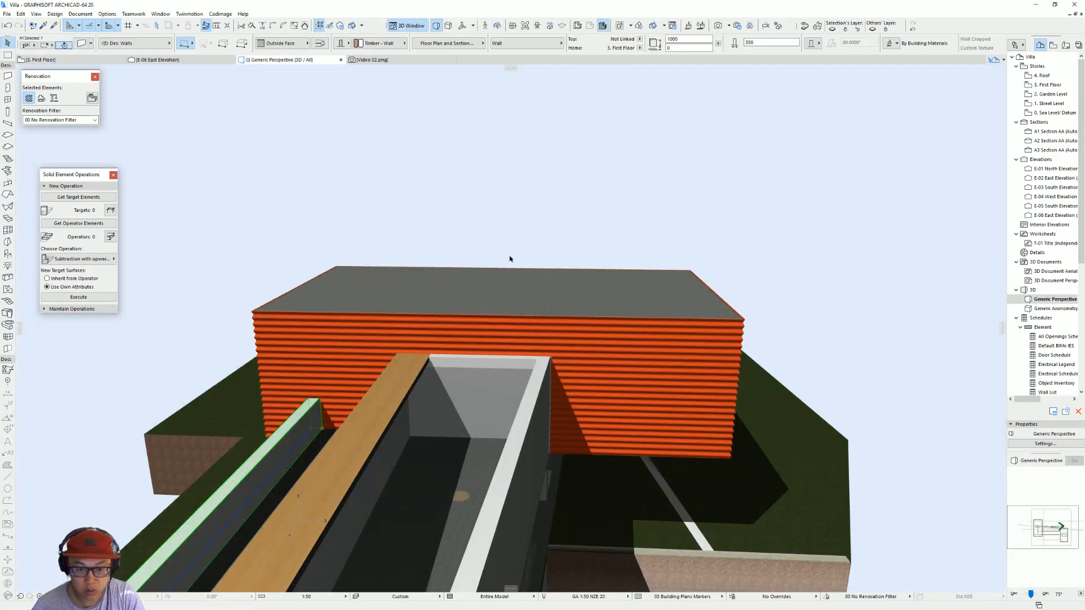
scroll(558, 347, up, 2)
click(564, 343)
click(522, 381)
shift+middle_drag(561, 368, 542, 386)
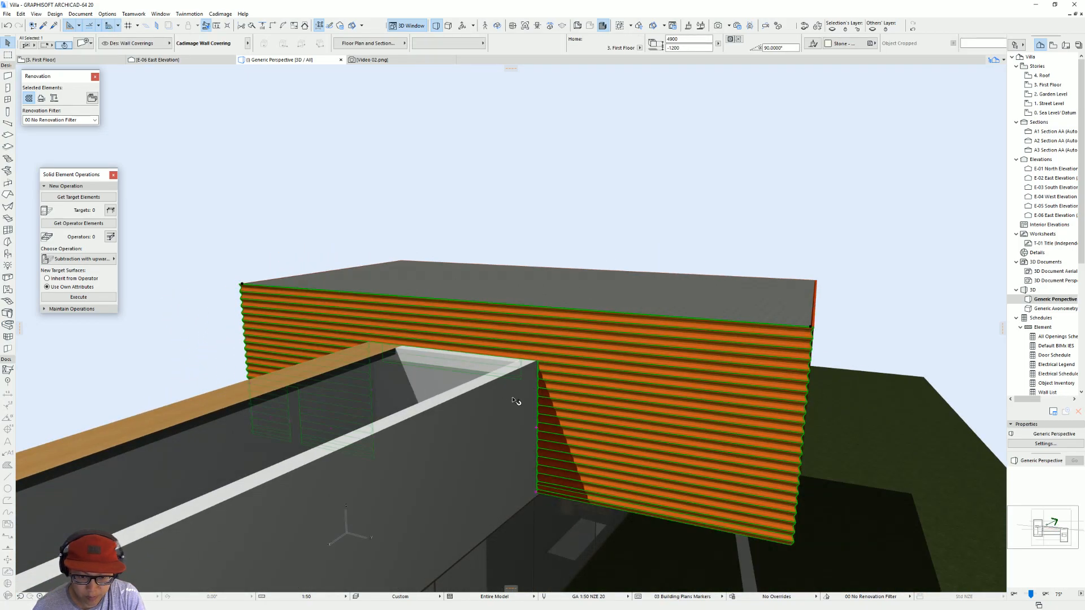
key(ctrl+alt+f)
click(771, 120)
click(859, 121)
key(Return)
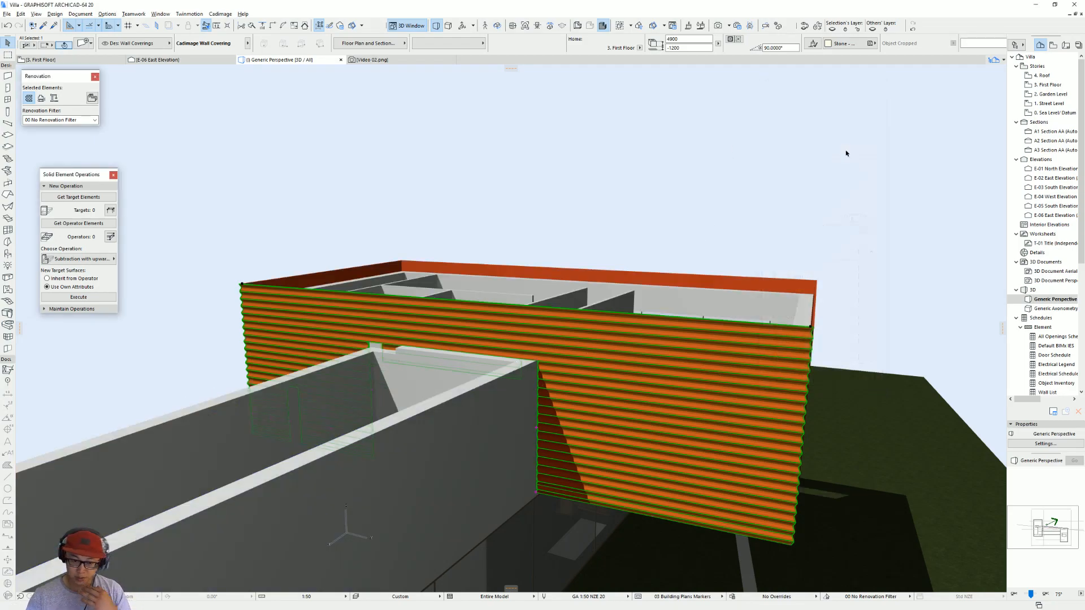
Step: Stretch the empty opening's height to the top corner of the pool's outer wall, then deselect it
shift+middle_drag(573, 341, 467, 436)
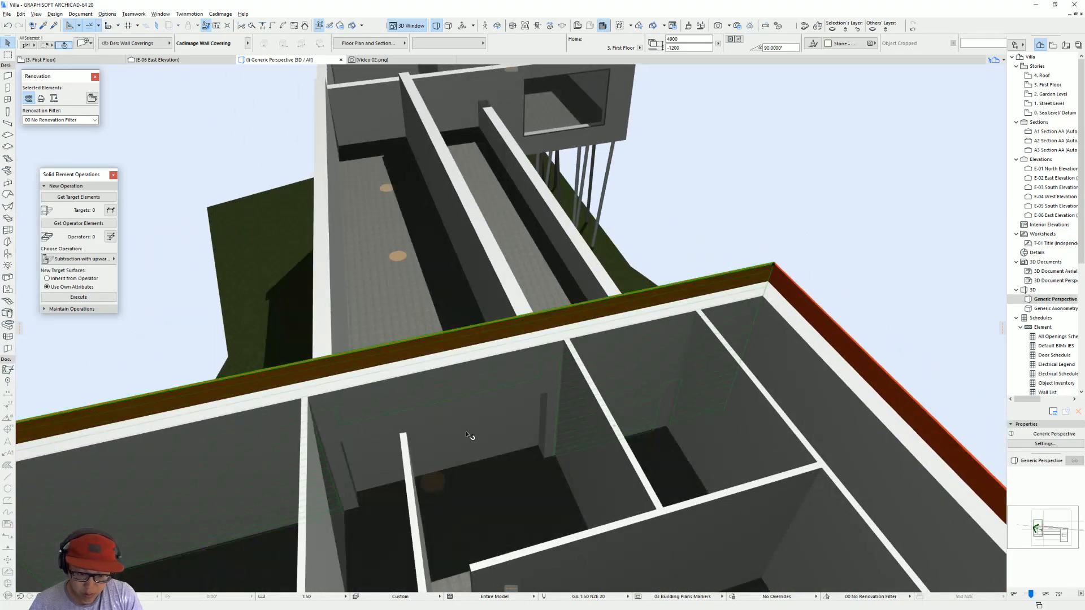
click(565, 376)
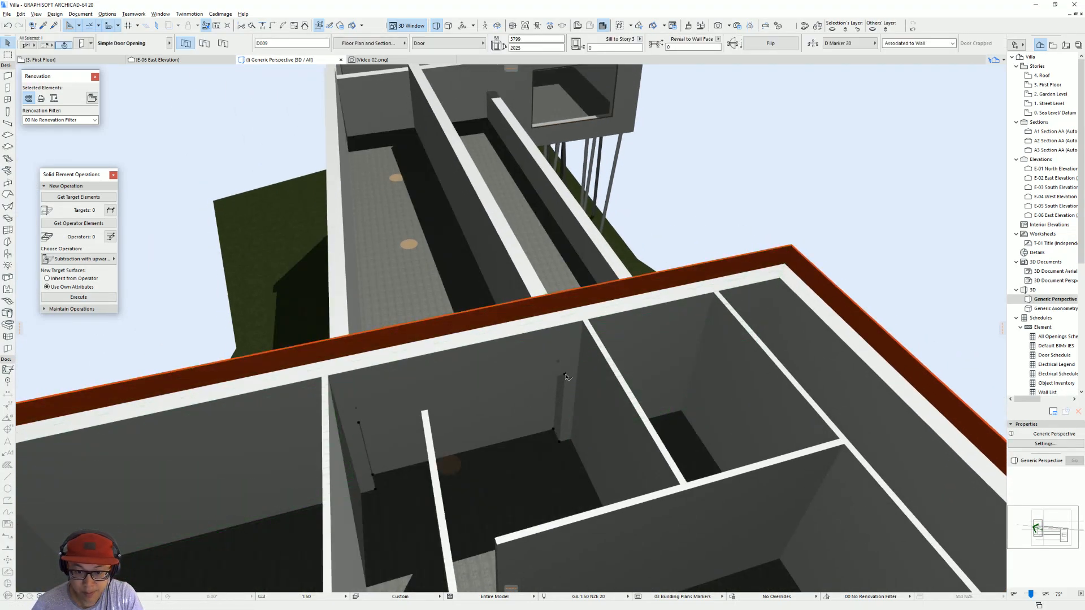
click(565, 375)
scroll(324, 341, down, 2)
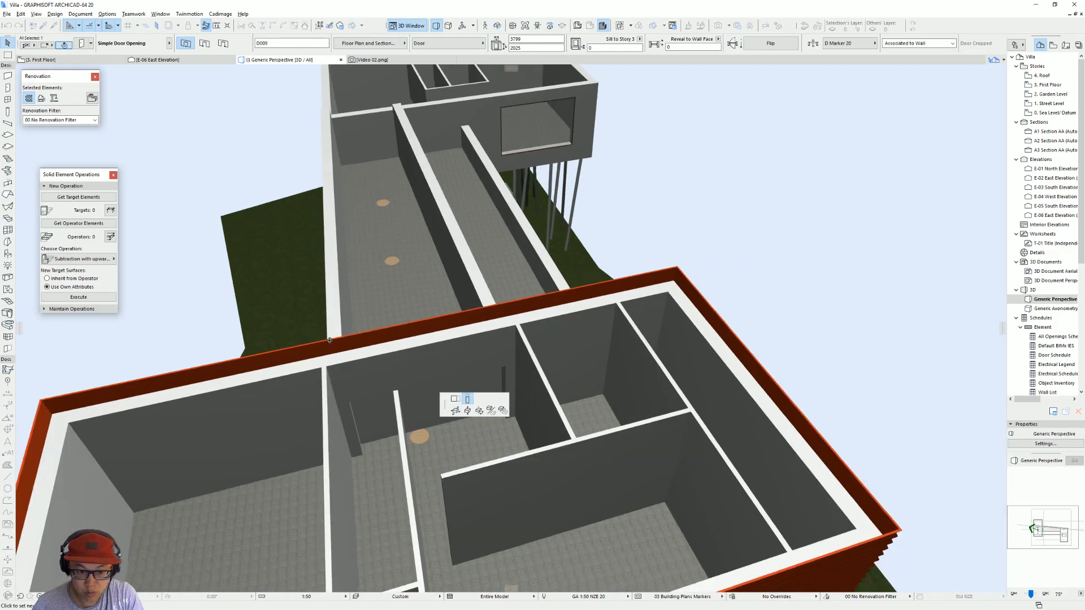
shift+middle_drag(325, 341, 956, 261)
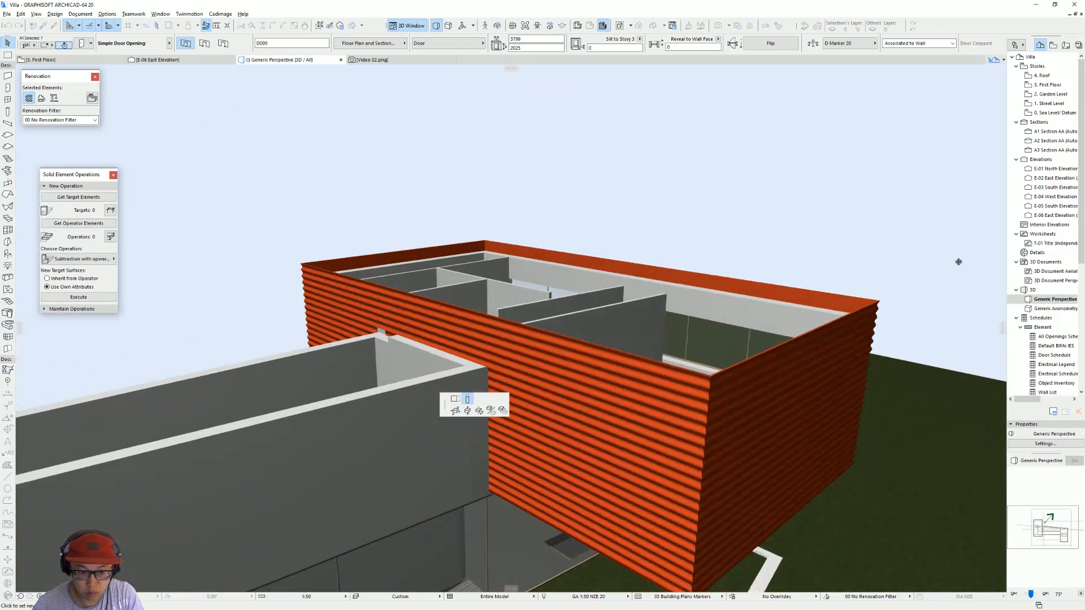
click(487, 369)
shift+middle_drag(373, 369, 633, 361)
shift+middle_drag(414, 372, 452, 415)
key(Escape)
Step: Examine from several angles how the pool's end wall and the wall covering meet the long pool walls and terrace
click(356, 379)
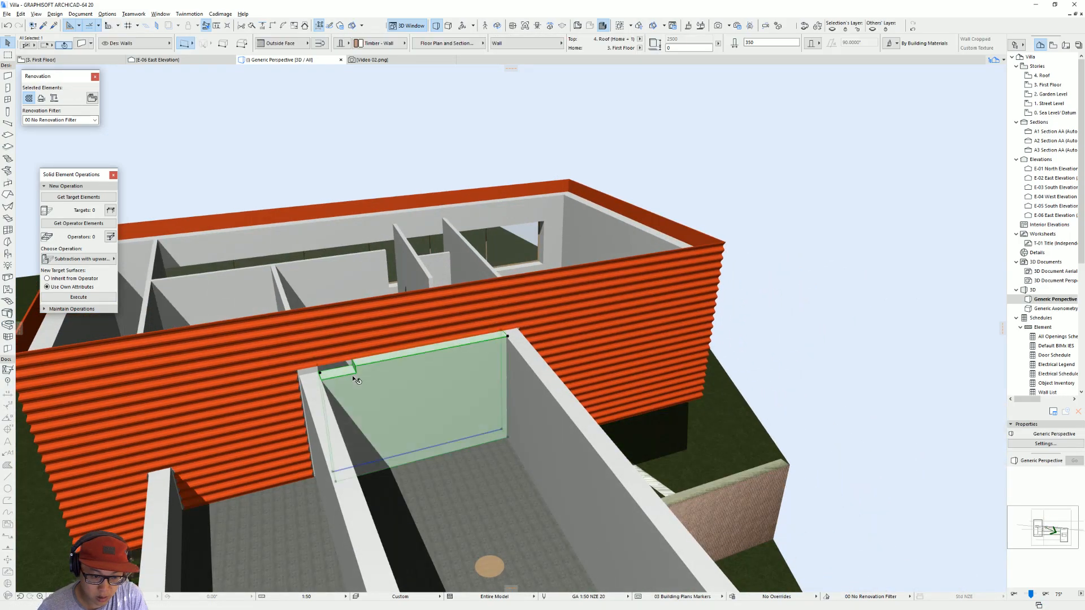
scroll(396, 380, down, 1)
middle_drag(364, 401, 398, 358)
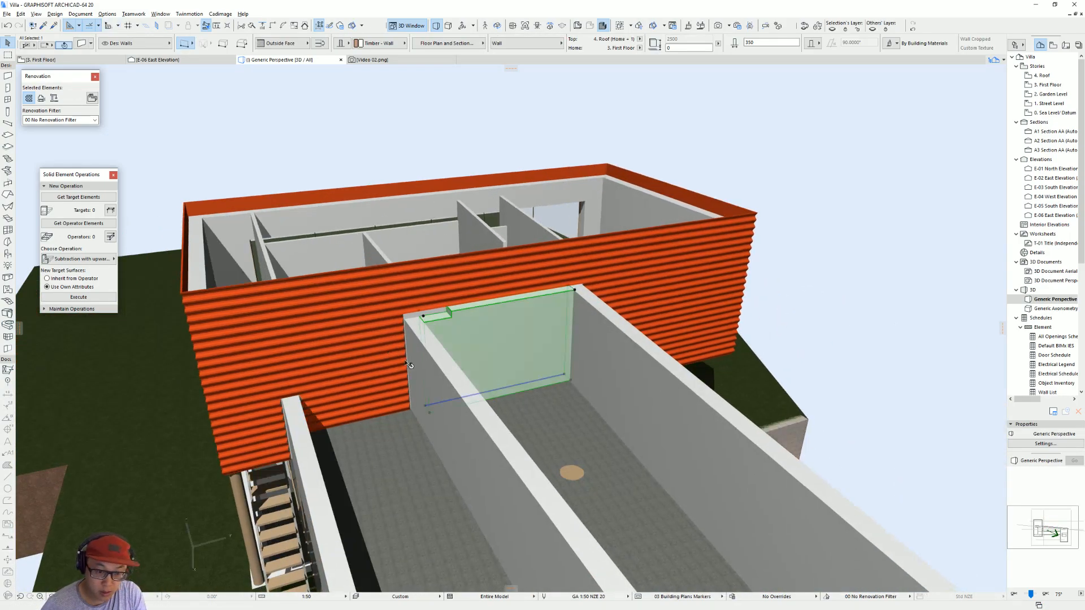
click(449, 290)
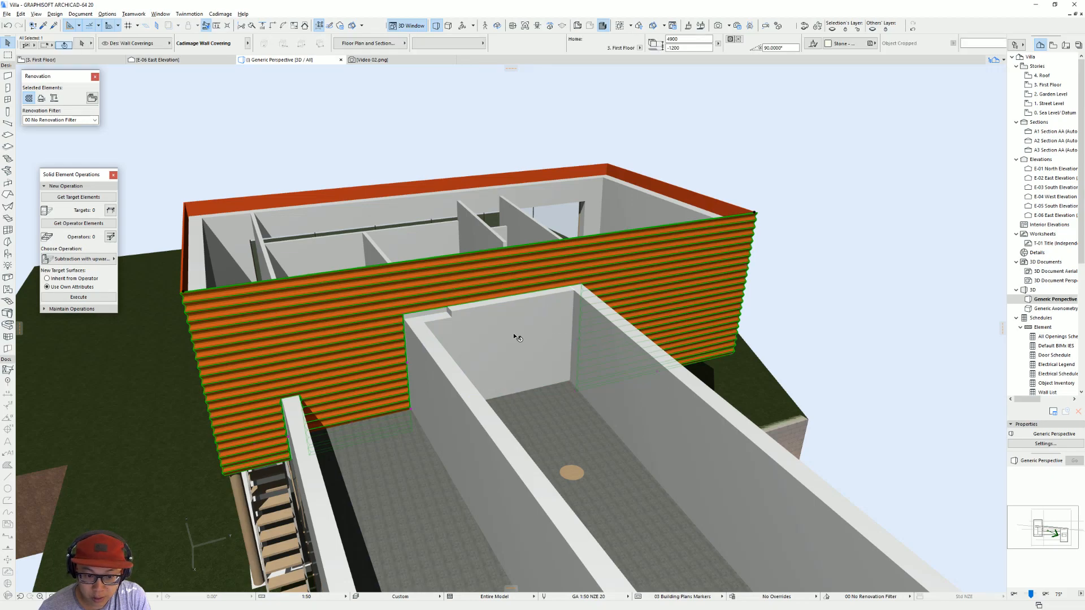
shift+middle_drag(537, 379, 828, 333)
shift+middle_drag(403, 418, 356, 383)
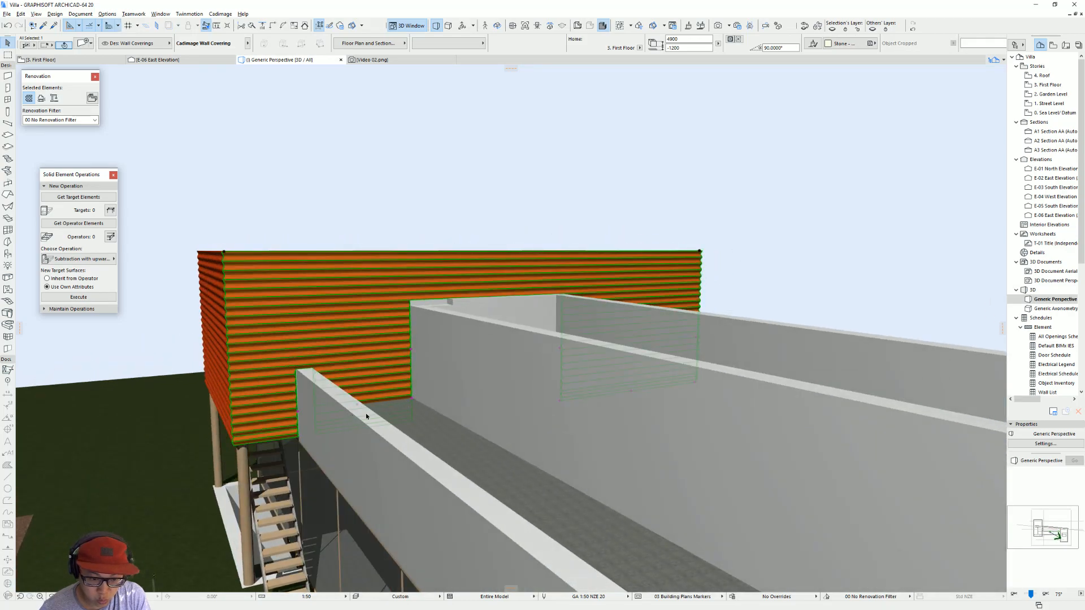
shift+middle_drag(399, 416, 382, 325)
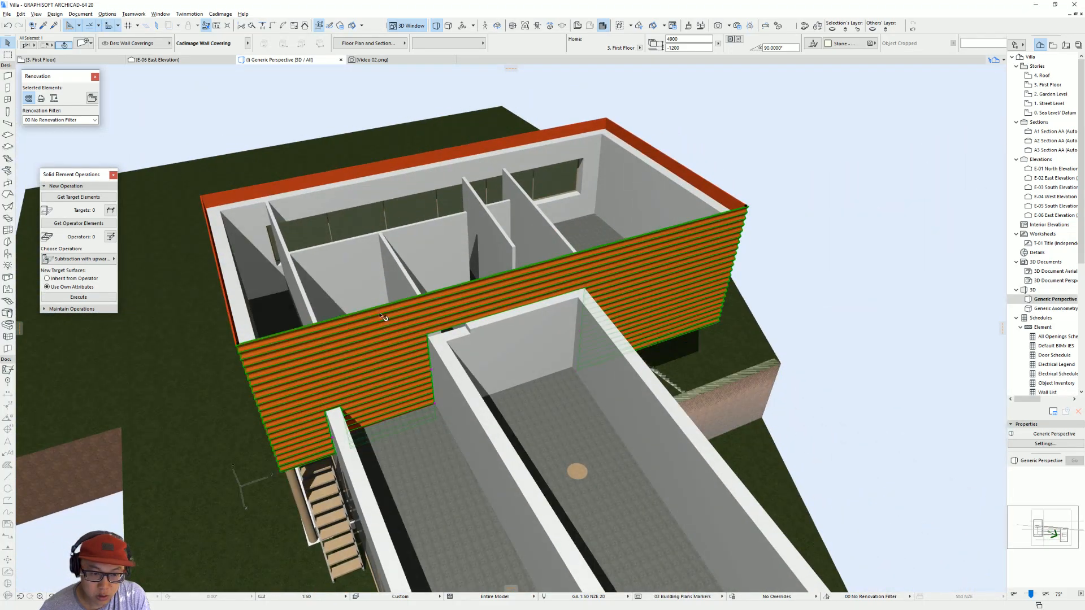
shift+middle_drag(578, 389, 450, 401)
Step: Set the larger volume's pool-facing wall as target and the First Floor slab as operator, with Subtraction with upward extrusion
click(451, 401)
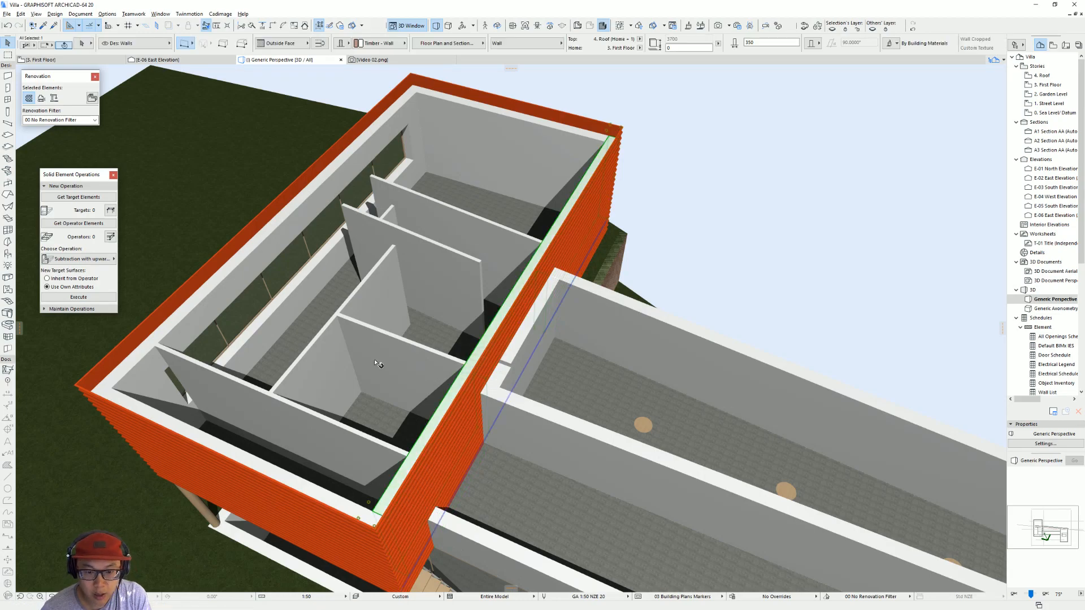
scroll(380, 364, down, 3)
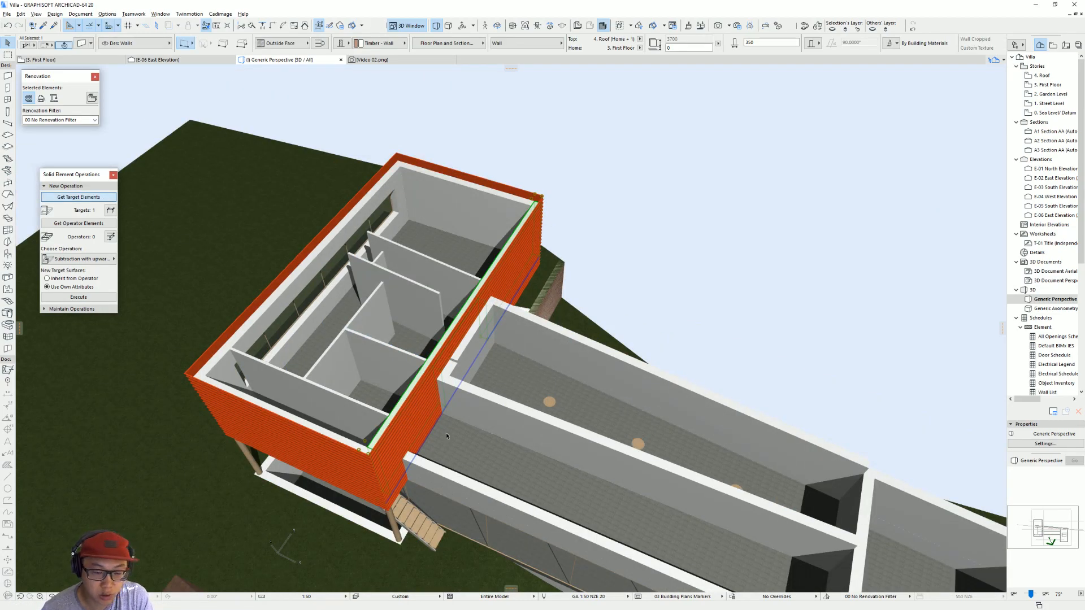
click(477, 458)
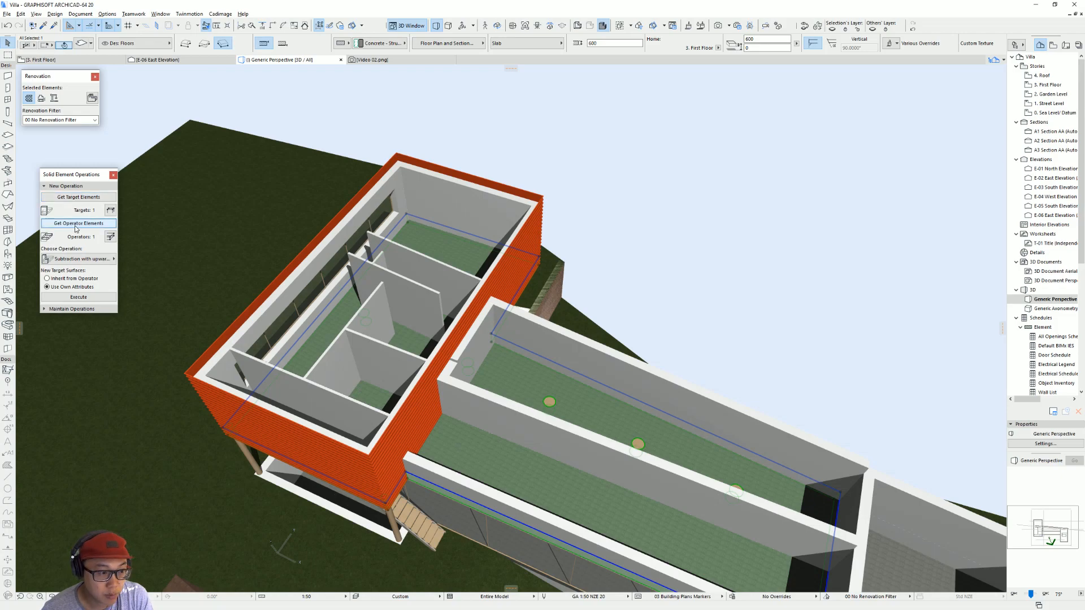
click(102, 260)
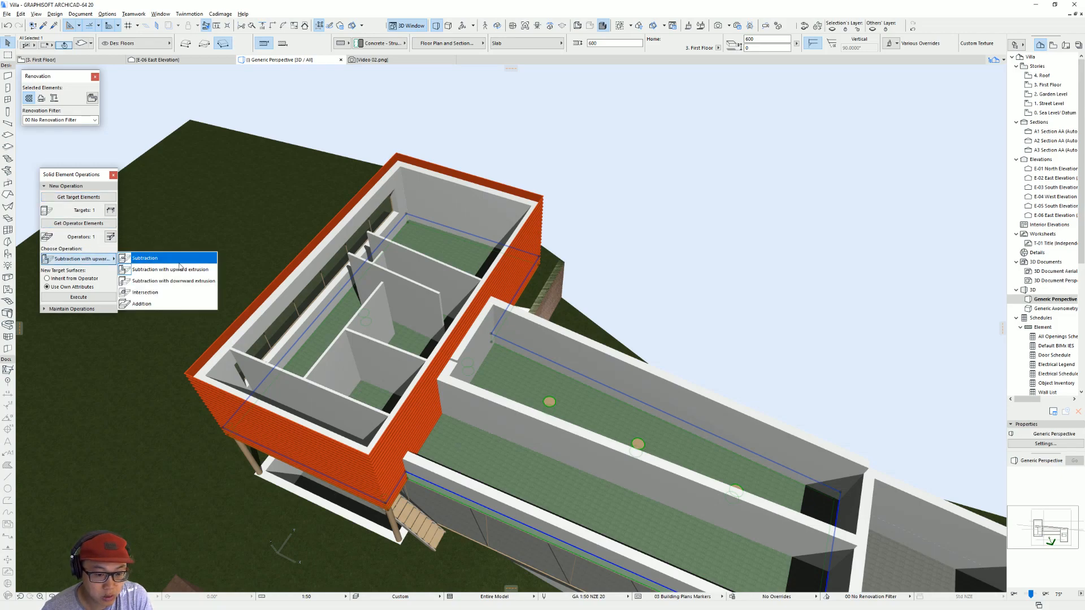
click(170, 270)
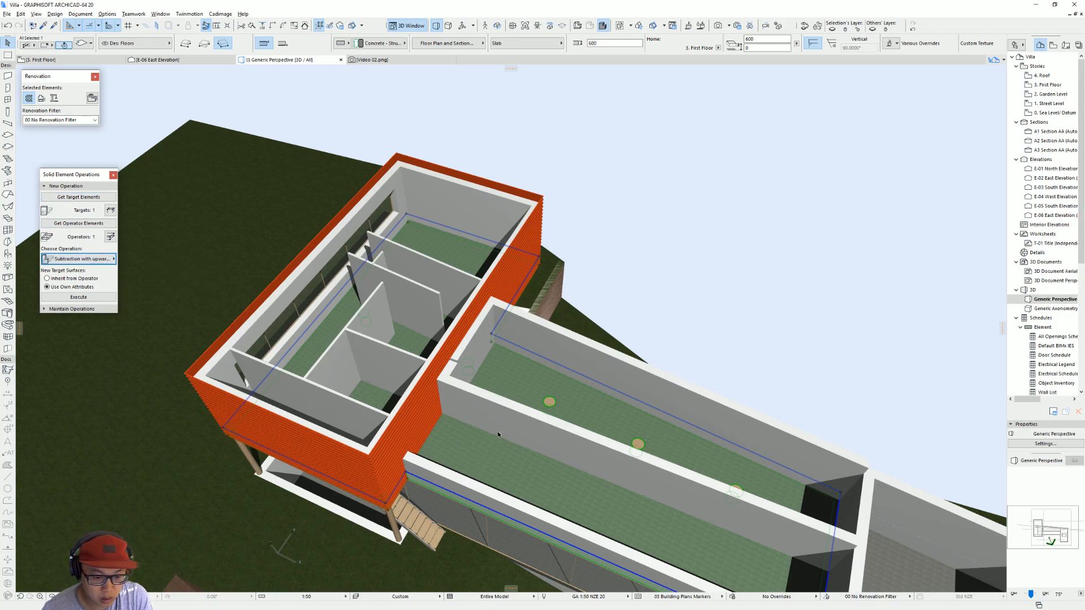
Step: Select the pool-facing wall covering in 3D and raise its base nodes where it meets the pool wall and the outer terrace wall
scroll(480, 434, up, 5)
shift+middle_drag(479, 434, 408, 380)
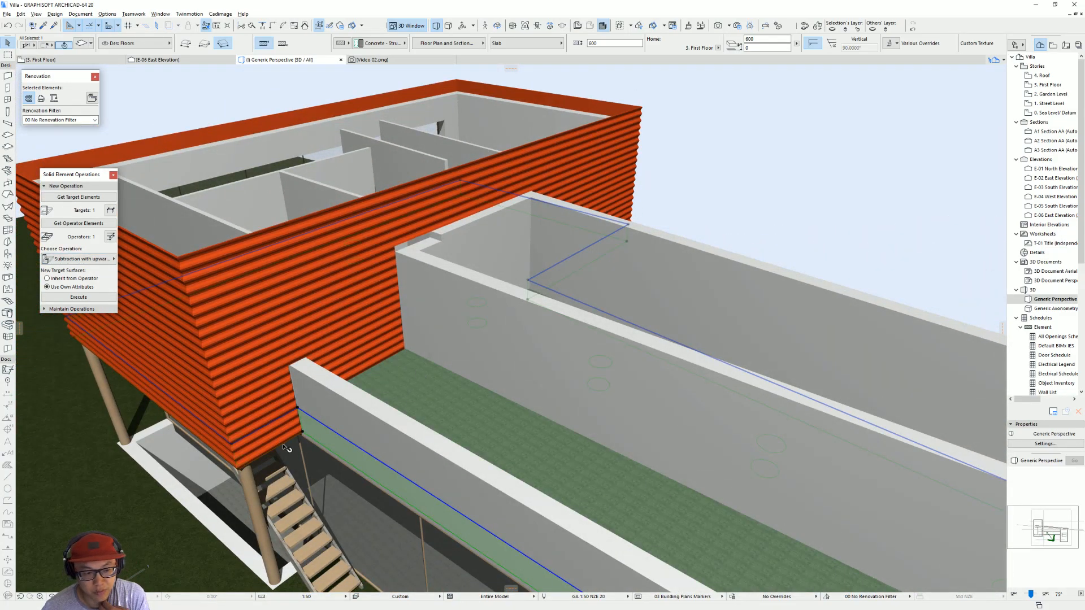
mouse_move(278, 434)
middle_down()
mouse_move(368, 419)
mouse_move(351, 384)
mouse_move(285, 343)
mouse_move(284, 430)
middle_up()
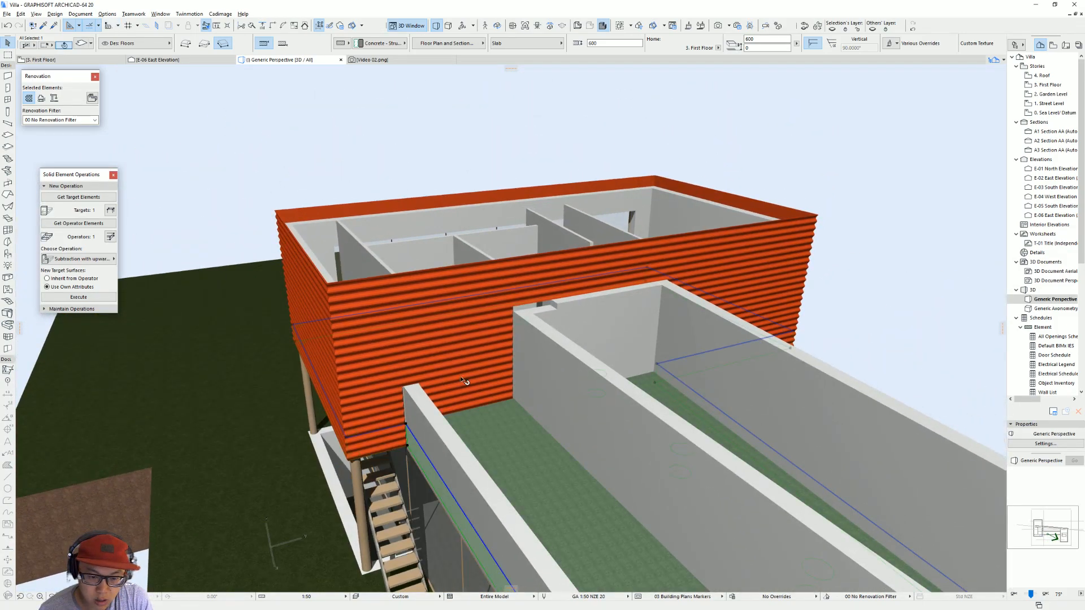
click(455, 433)
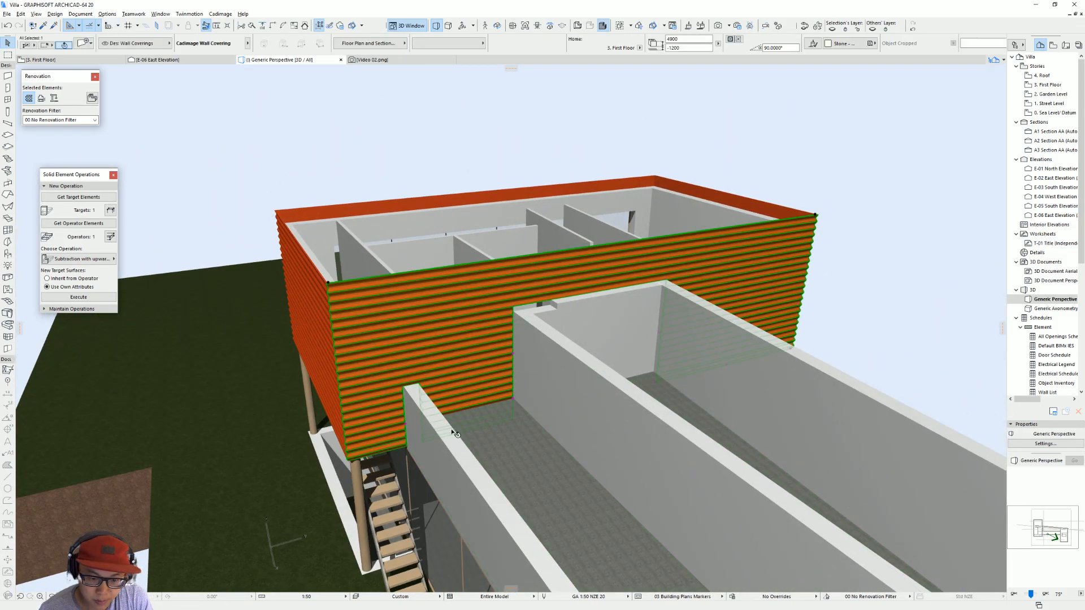
click(513, 400)
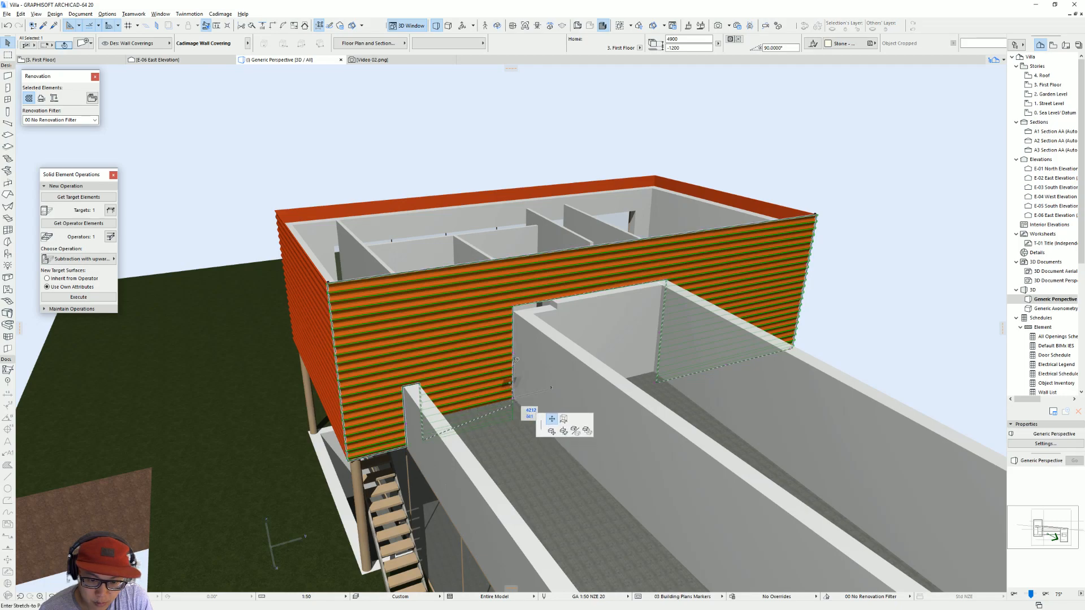
click(500, 393)
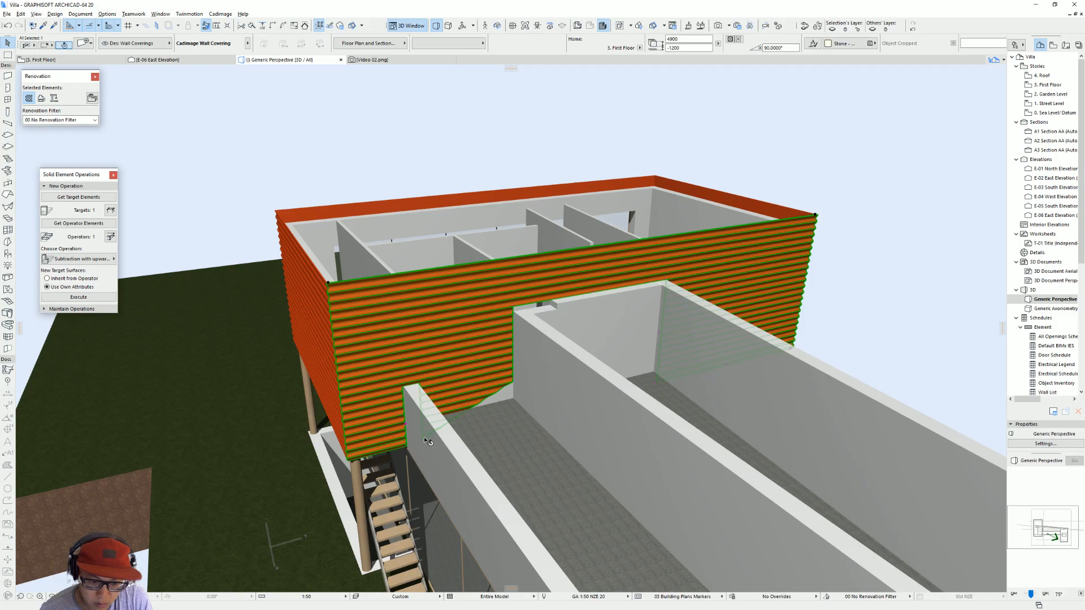
click(405, 429)
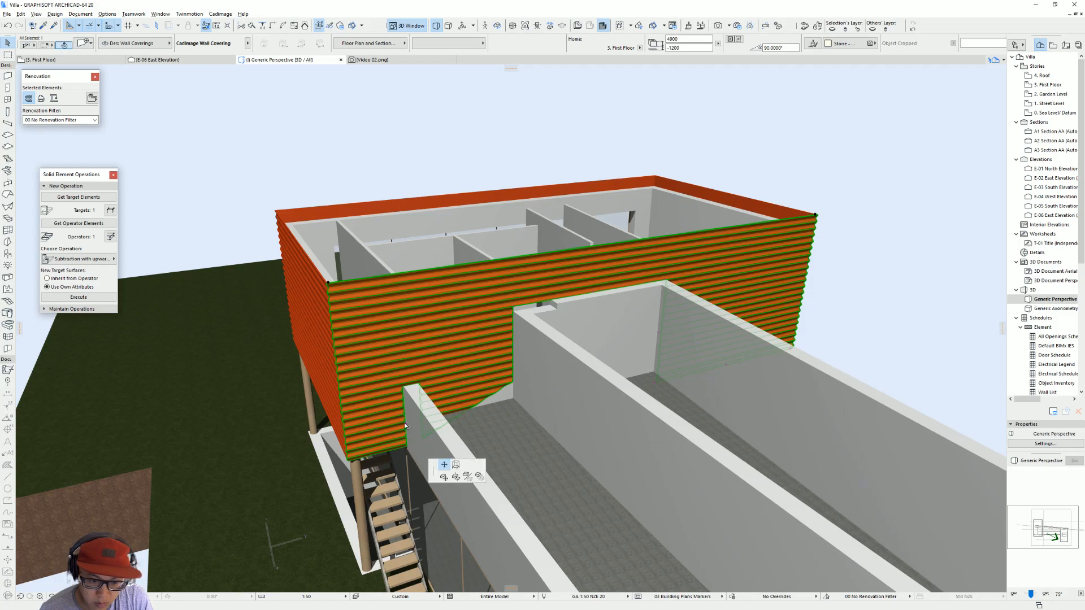
click(404, 388)
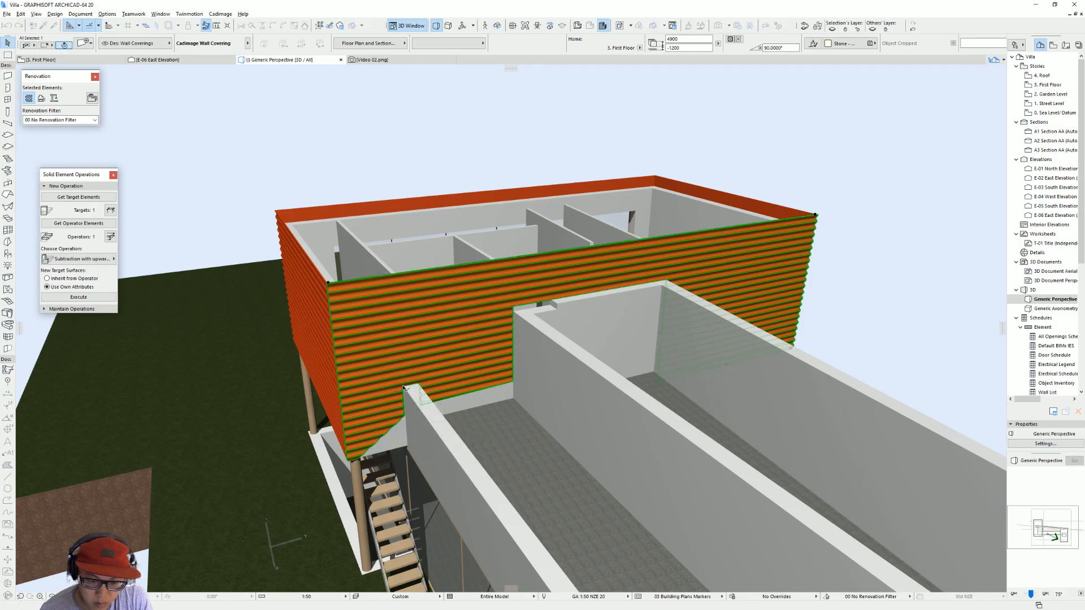
Step: Deselect the wall covering and open the E-06 East Elevation with current settings from its marker on the First Floor plan
shift+middle_drag(493, 389, 482, 336)
click(489, 327)
key(Escape)
key(Escape)
click(467, 312)
key(F2)
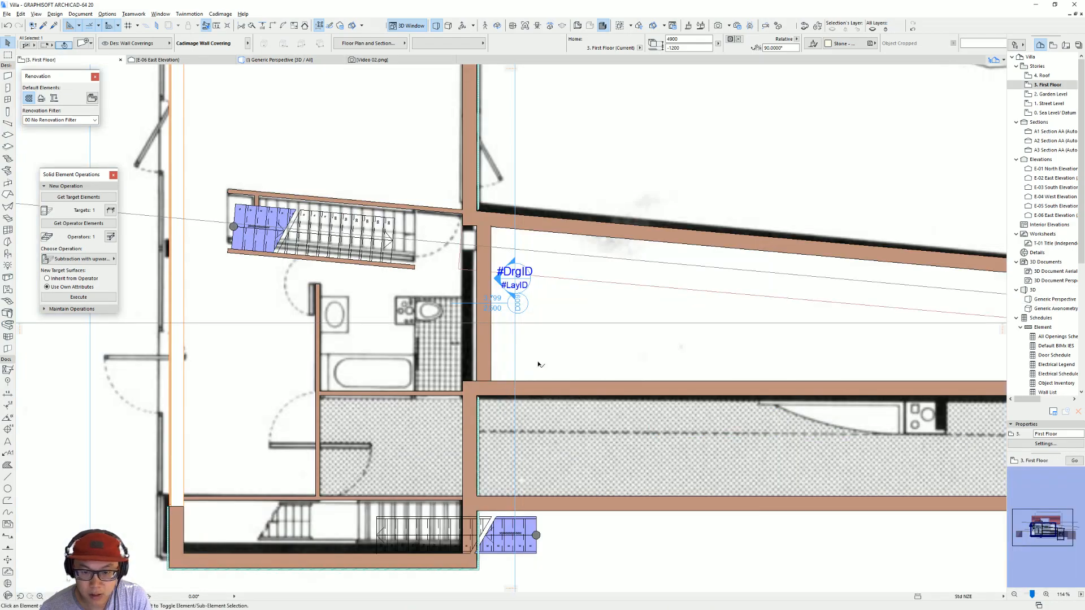
click(514, 278)
right_click(514, 279)
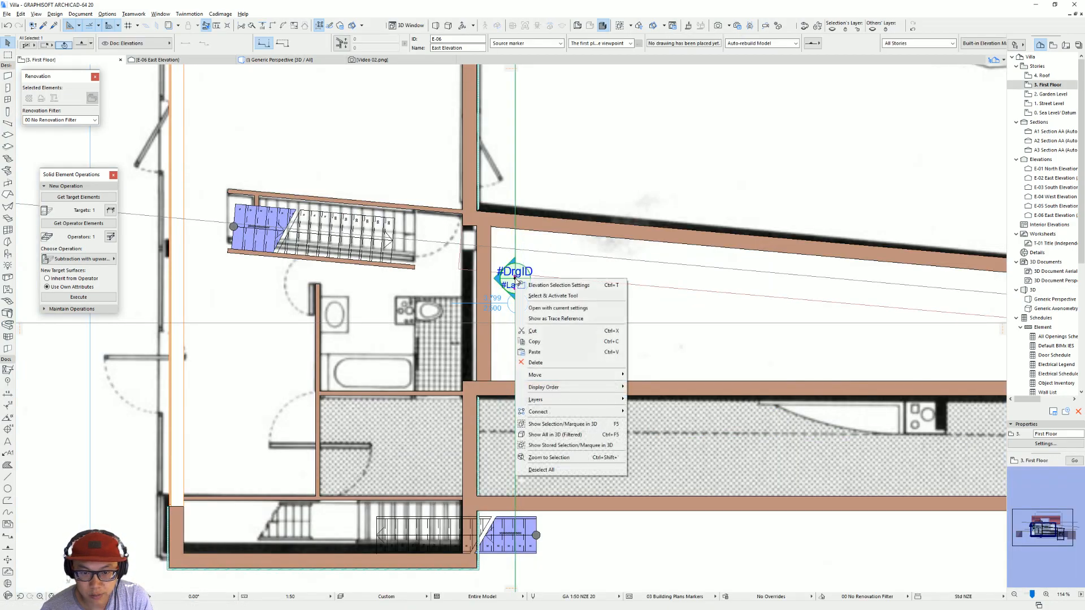
click(538, 308)
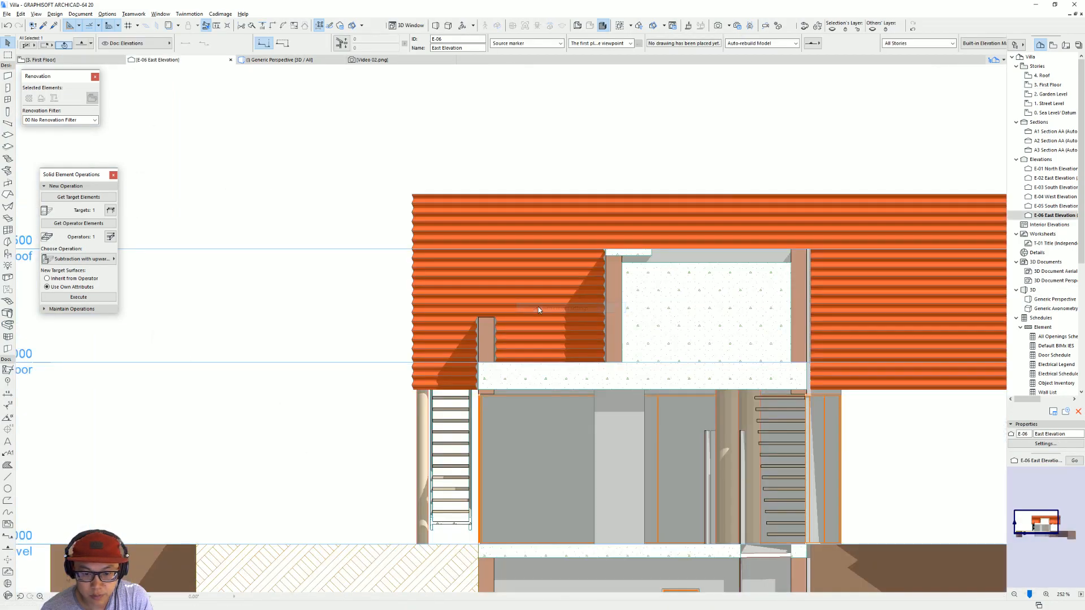
Step: Select the wall covering and raise its custom base to 600 mm below the First Floor in the Wall Covering Settings
click(579, 339)
scroll(579, 339, up, 2)
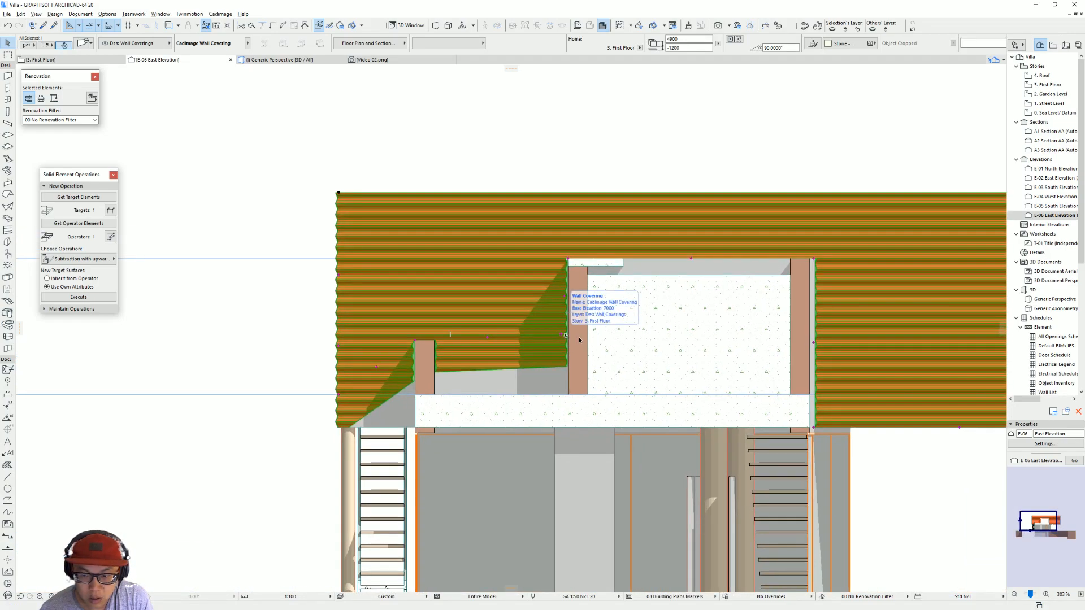
scroll(578, 338, down, 3)
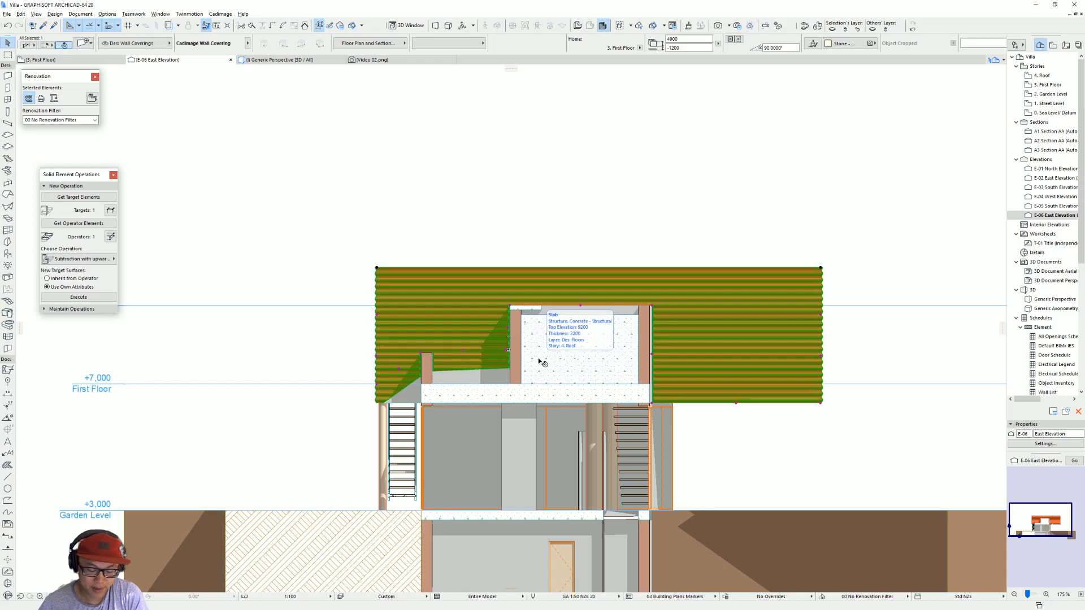
double_click(763, 284)
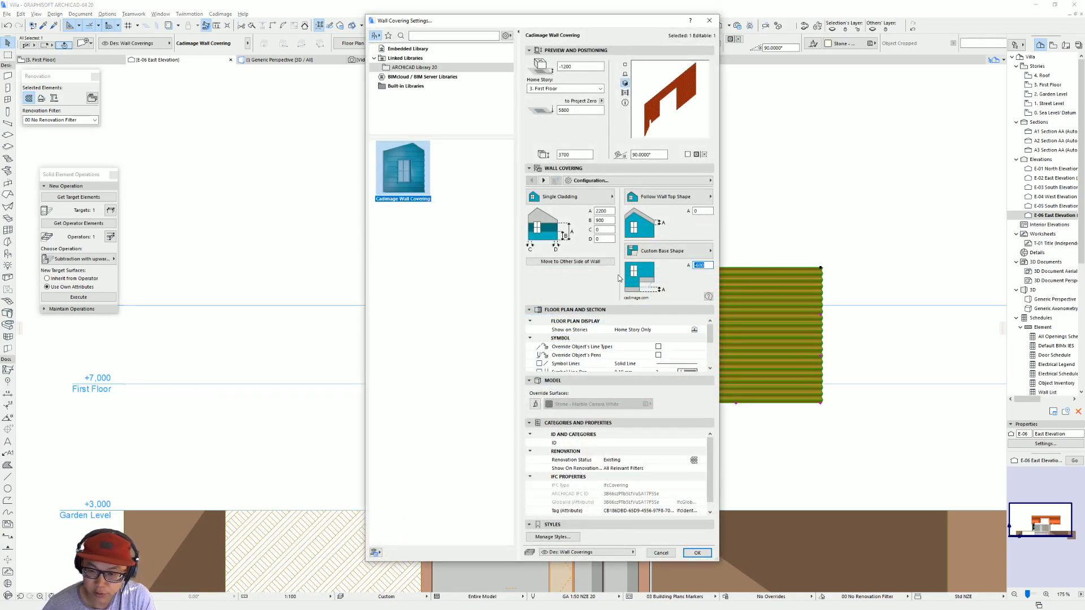
key(Return)
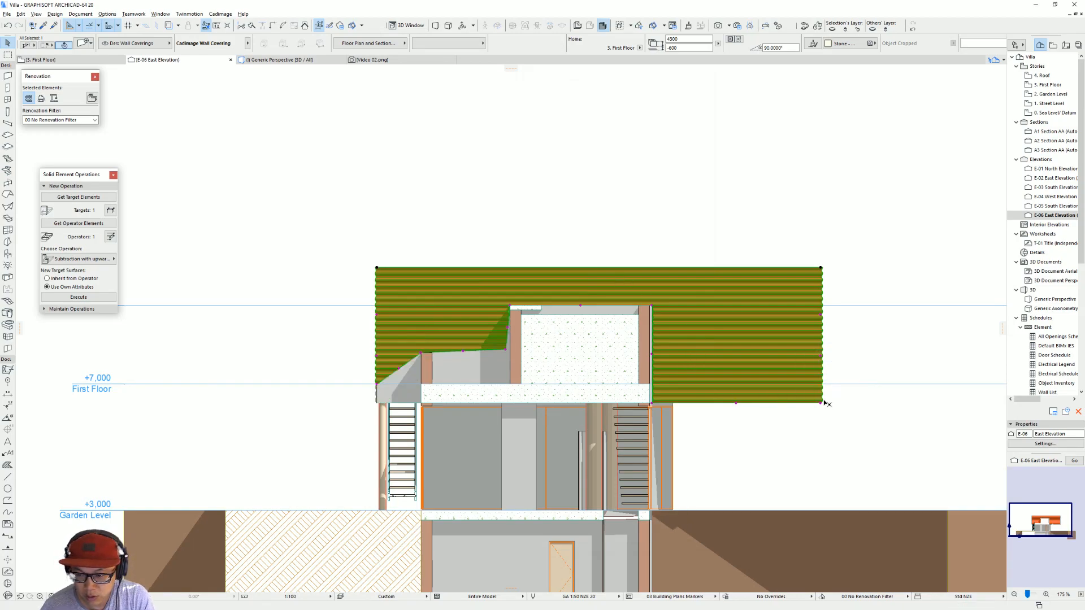
Step: Move the wall covering's base nodes beside the pool wall and the outer terrace wall to the top of the First Floor slab
click(505, 349)
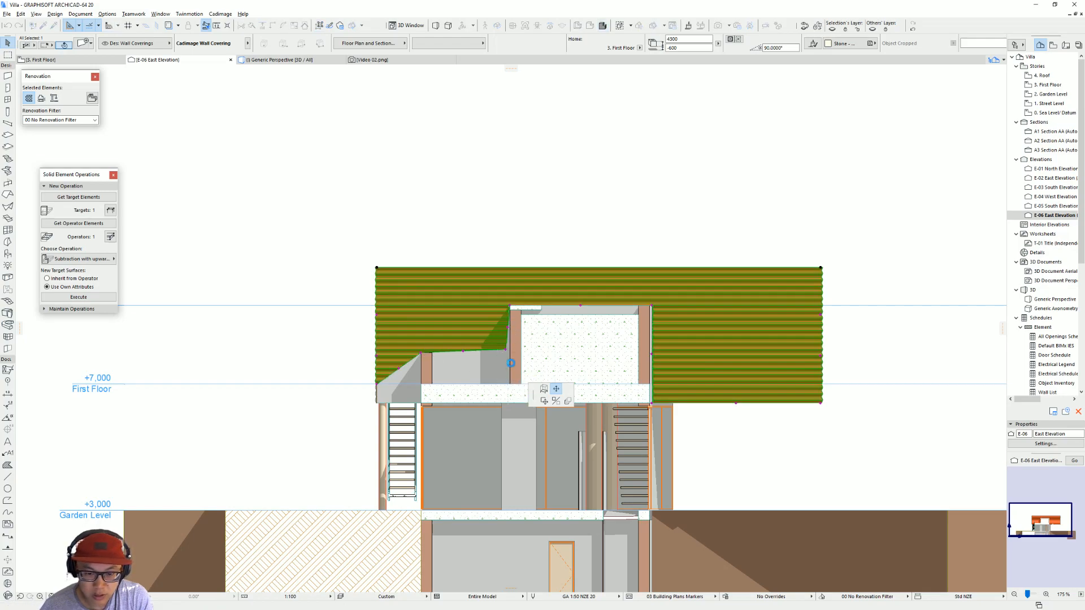
click(509, 384)
scroll(450, 363, up, 3)
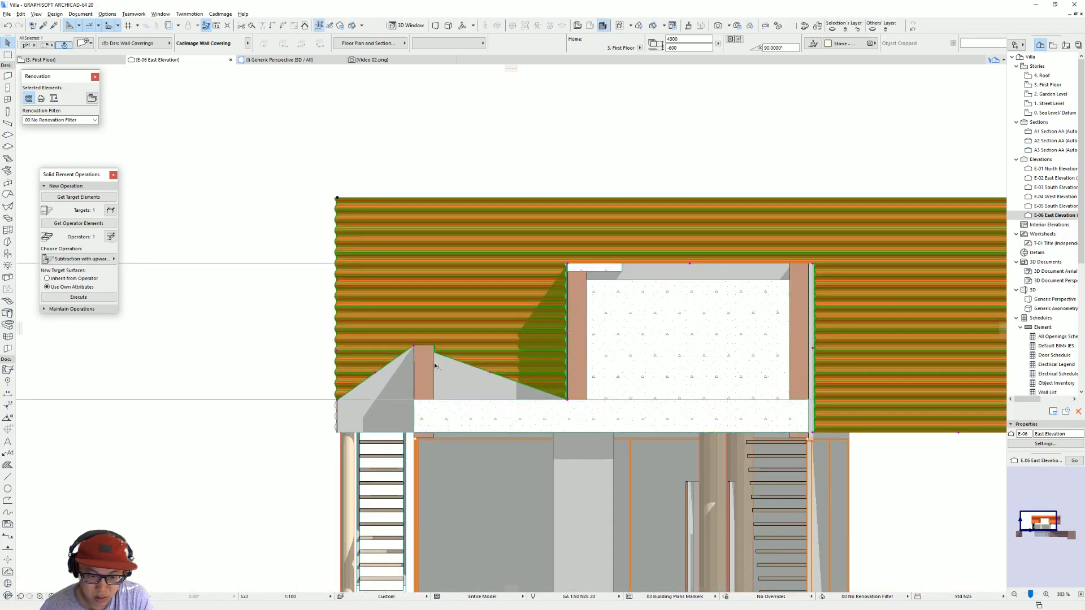
click(415, 347)
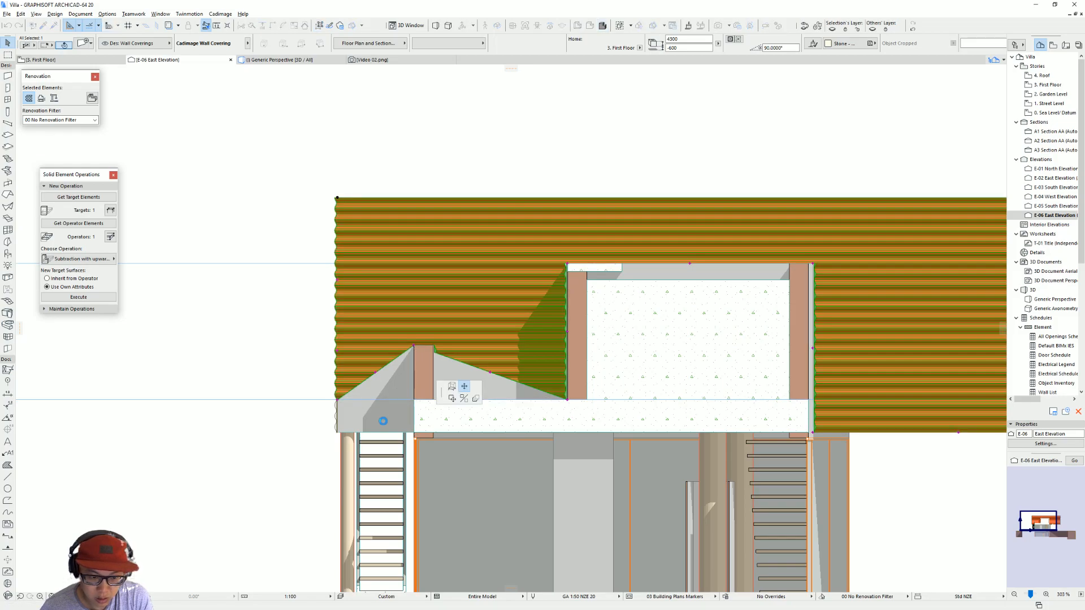
click(376, 400)
Step: Lower the covering's base nodes at the outer terrace wall and at the far corner to the slab's underside, then deselect it
click(414, 432)
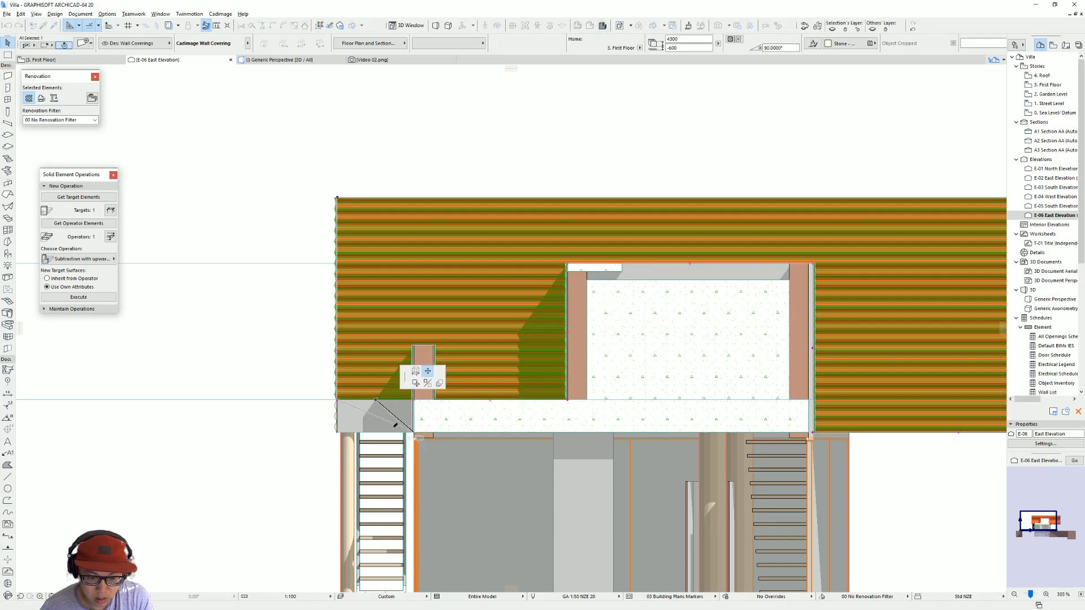
click(339, 402)
click(338, 432)
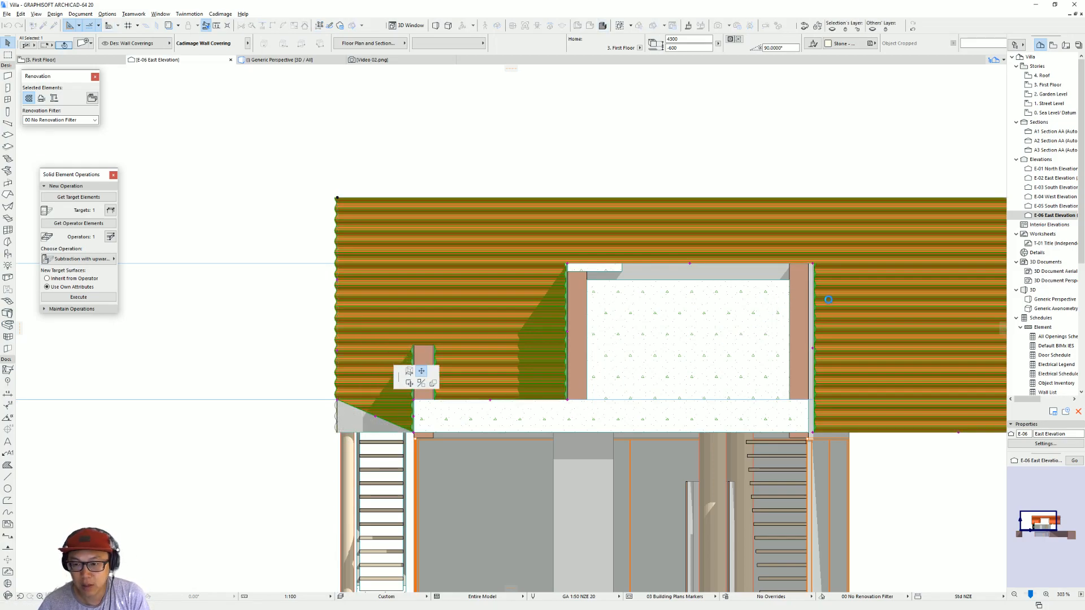
key(Escape)
middle_drag(717, 325, 492, 356)
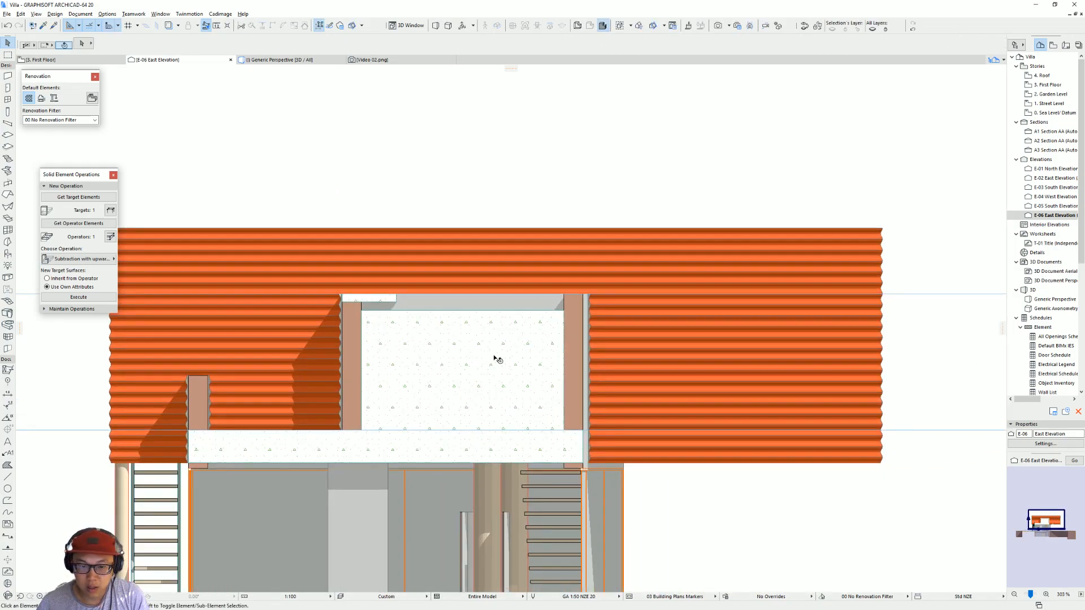
Step: On the First Floor plan, try moving the pool's end wall into the larger volume's wall opening, then undo the move
key(F2)
click(477, 227)
key(ctrl+d)
click(476, 226)
click(462, 224)
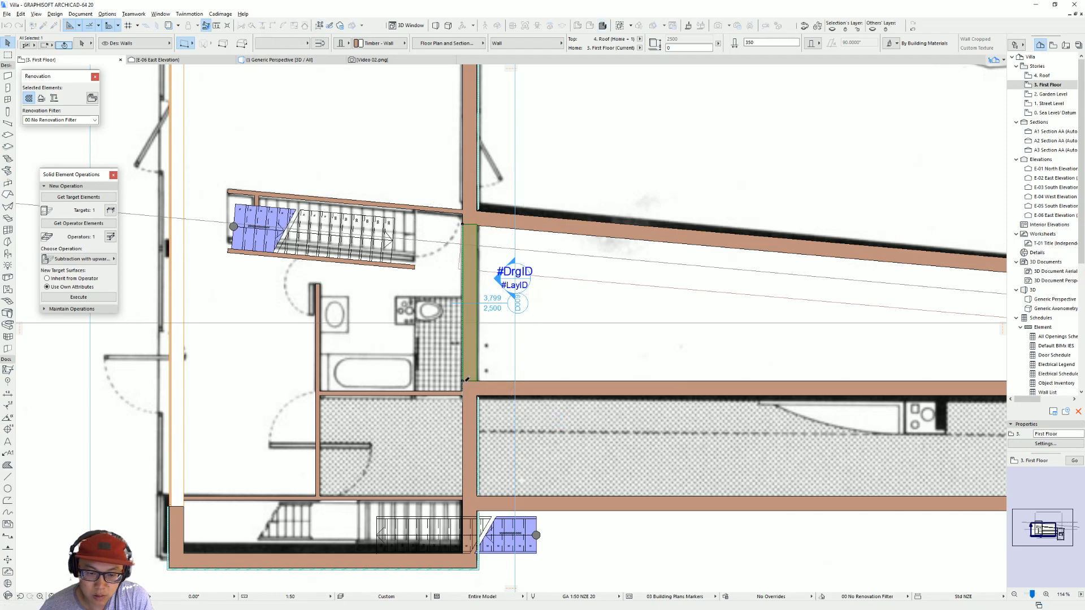
click(577, 373)
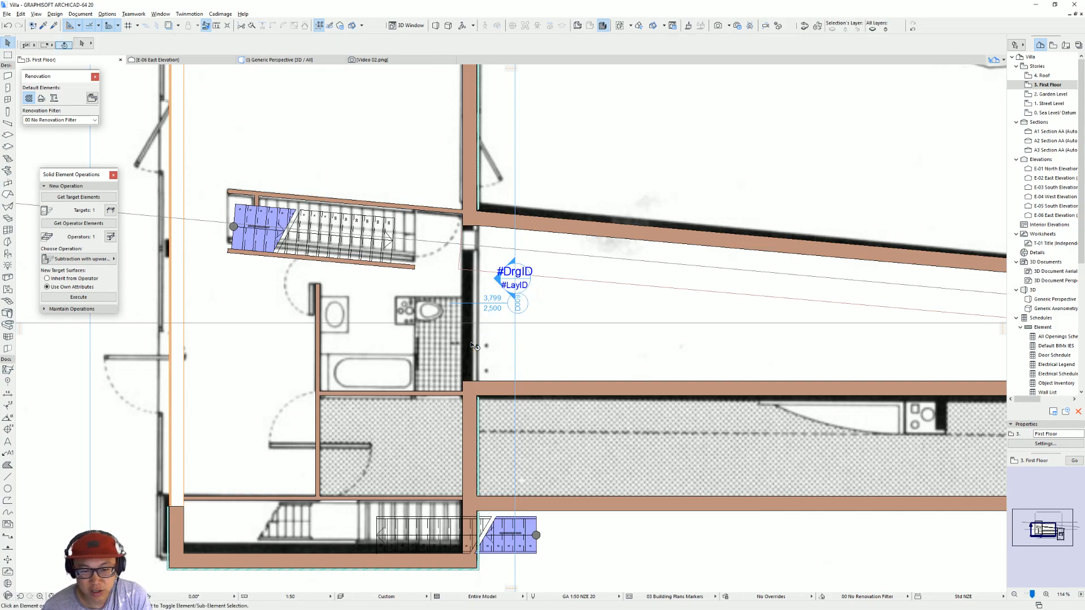
click(514, 355)
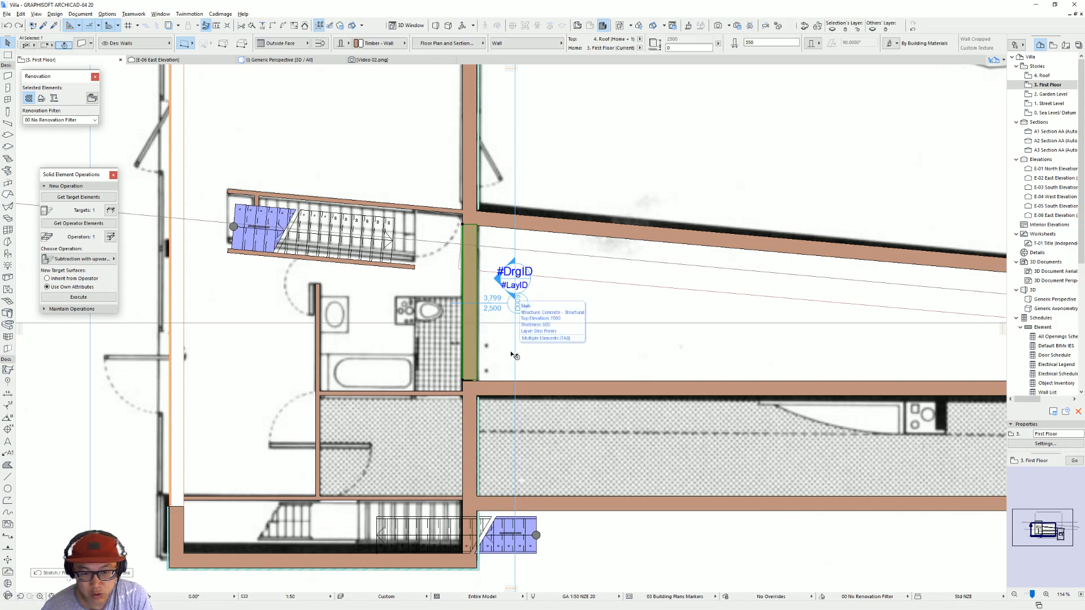
key(ctrl+z)
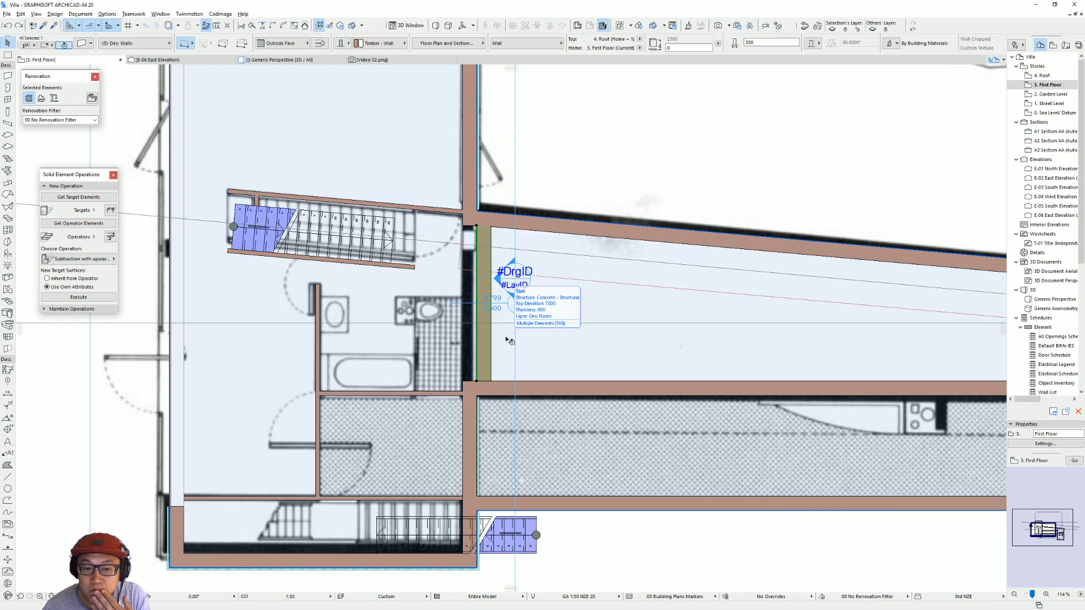
Step: Delete the pool's end wall and the empty door opening in the larger volume's pool-facing wall
key(Escape)
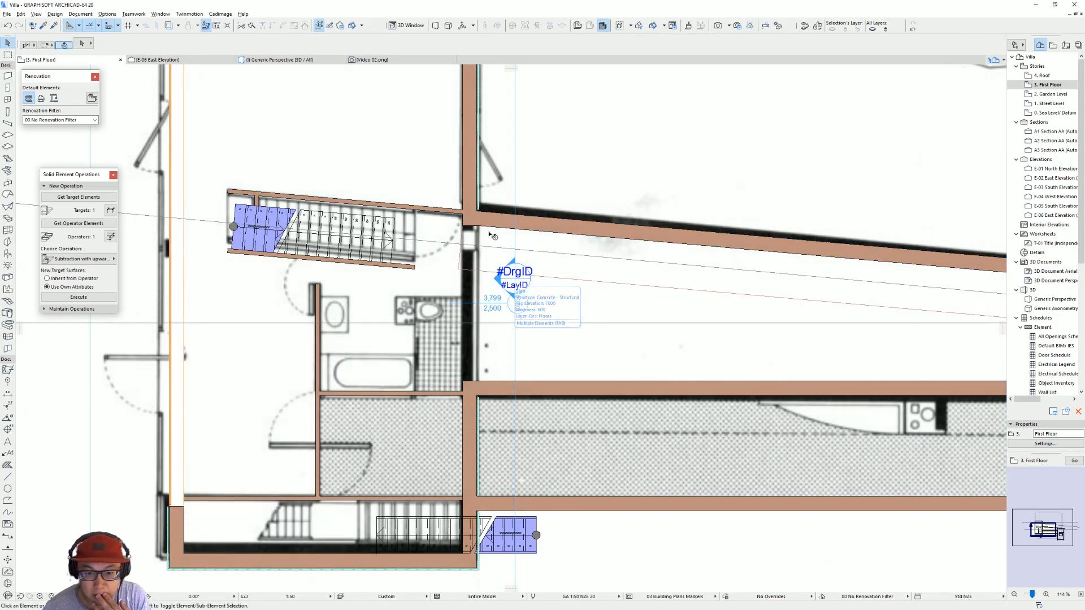
click(467, 226)
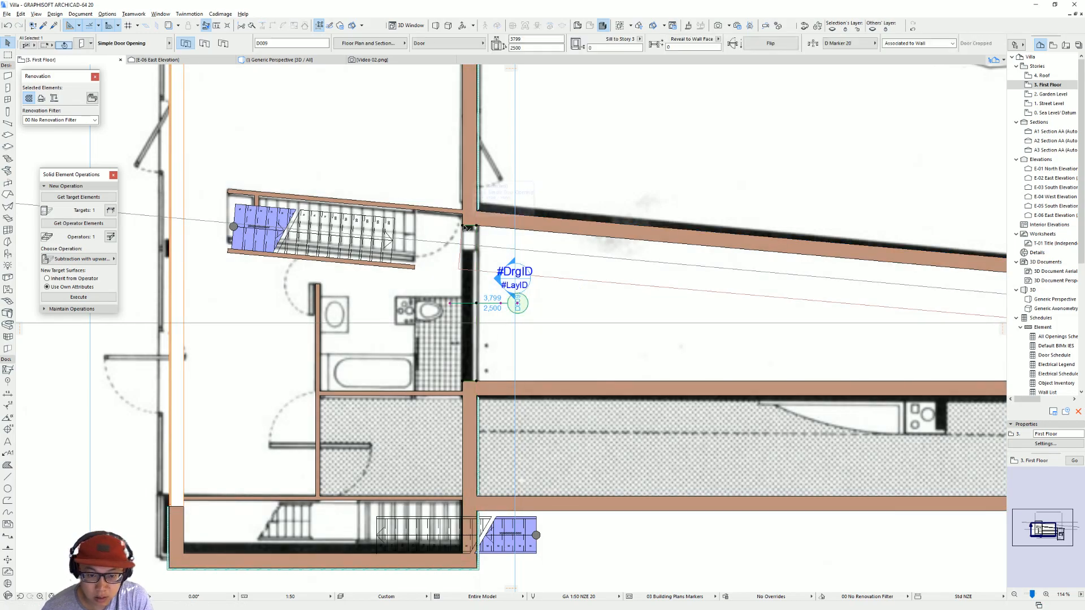
key(Delete)
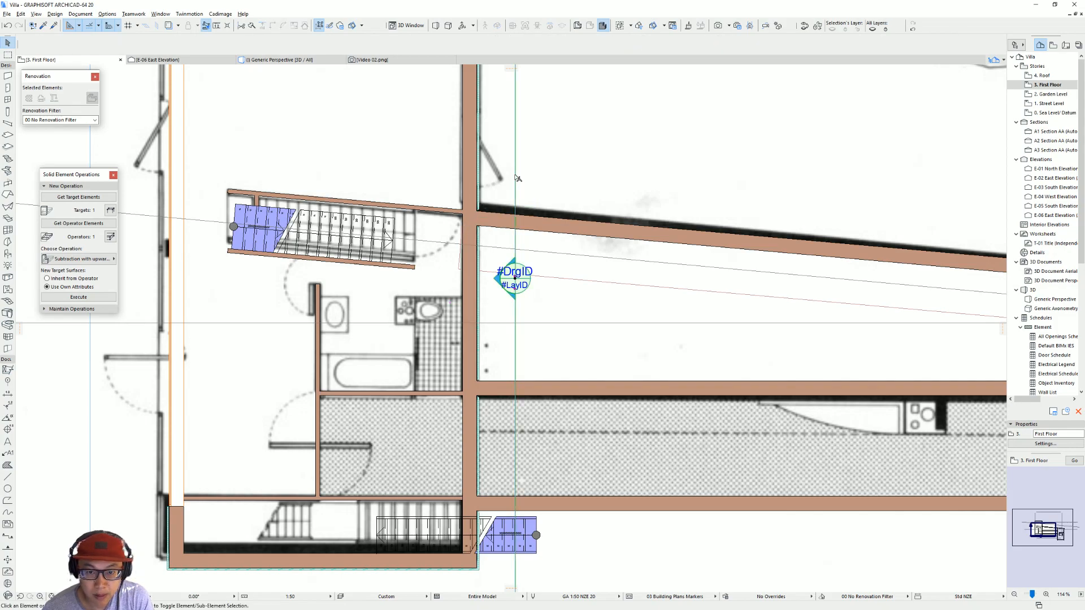
Step: Reopen the East Elevation from its plan marker, select the wall covering and switch to the 3D perspective
click(514, 179)
right_click(514, 177)
click(565, 206)
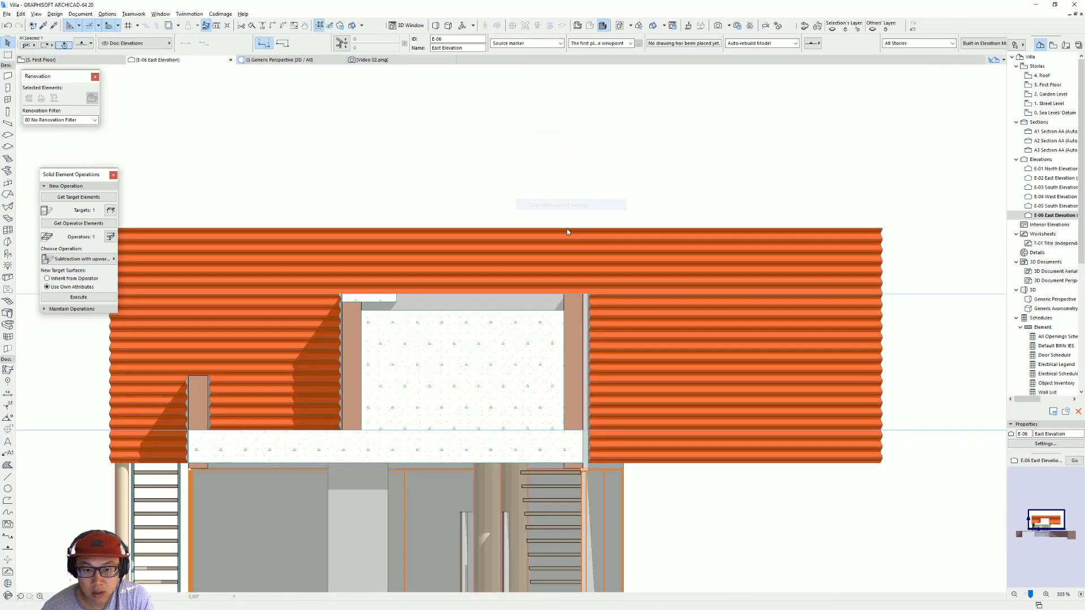
click(505, 285)
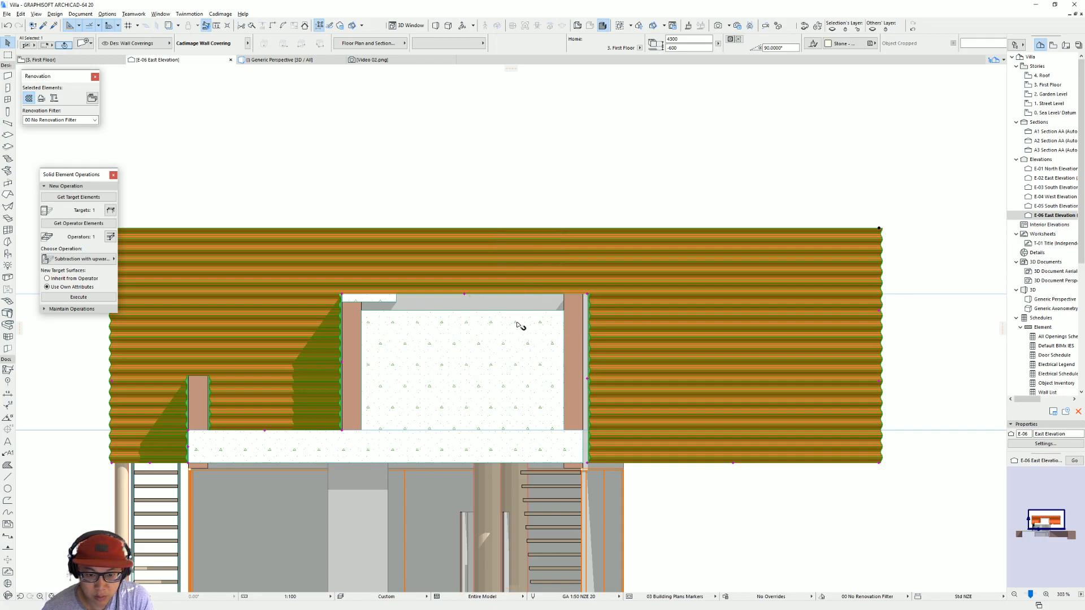
key(F5)
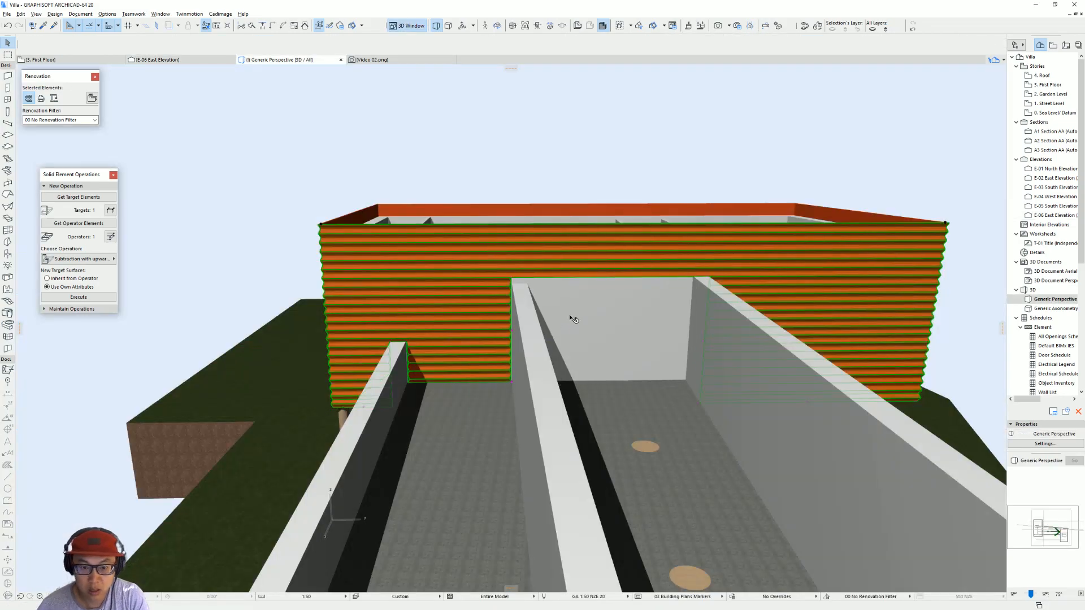
Step: Examine from several angles how the wall covering and the larger volume's wall meet the pool, selecting the inner long pool wall
scroll(636, 295, up, 3)
shift+middle_drag(636, 294, 774, 290)
click(464, 295)
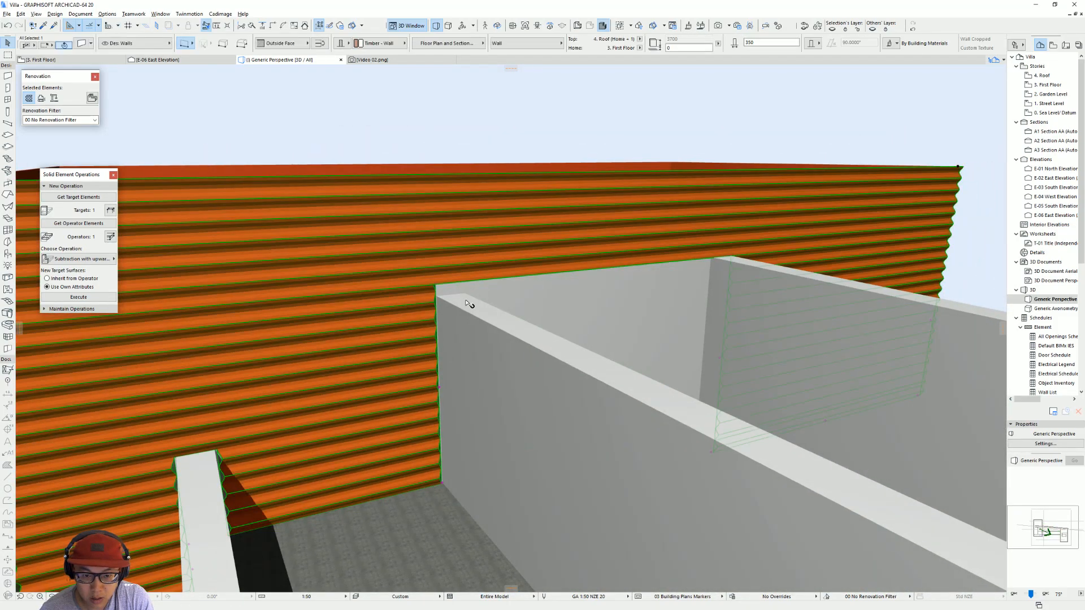
scroll(479, 300, down, 3)
shift+middle_drag(528, 295, 300, 314)
scroll(608, 294, down, 1)
shift+middle_drag(608, 294, 486, 303)
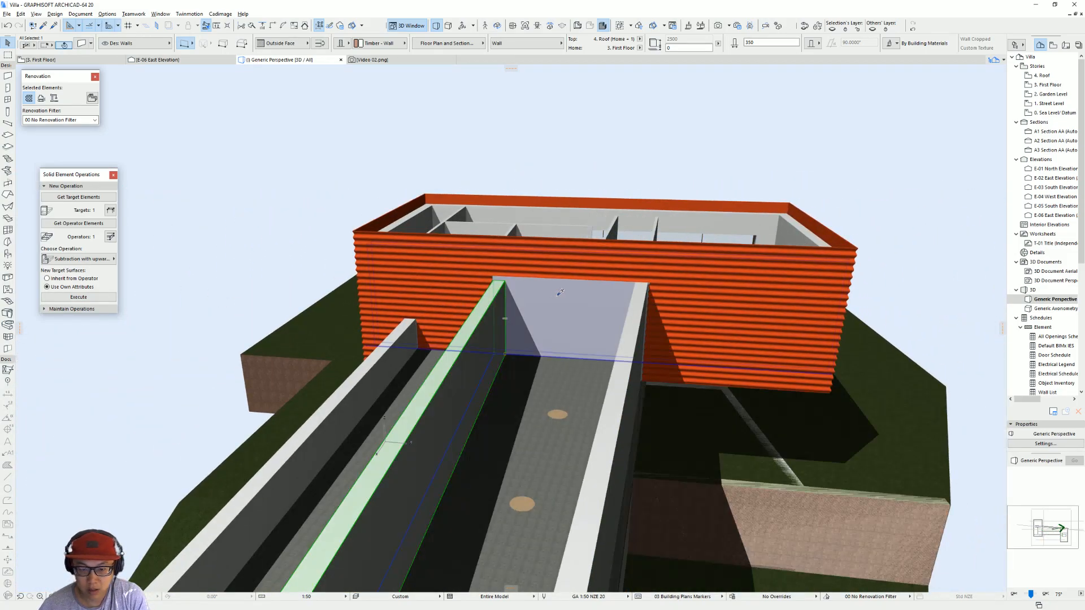
Step: Set the stories shown in 3D to Infinite, deselect the pool wall and view the junction from the outer side
key(ctrl+shift+F5)
click(847, 121)
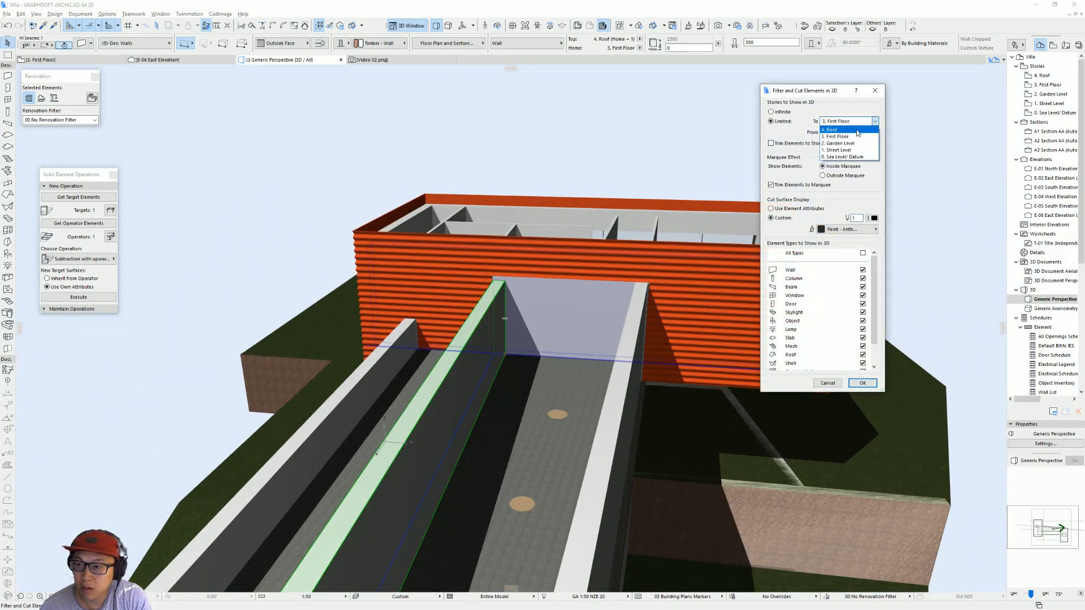
click(780, 113)
key(Return)
scroll(606, 290, up, 1)
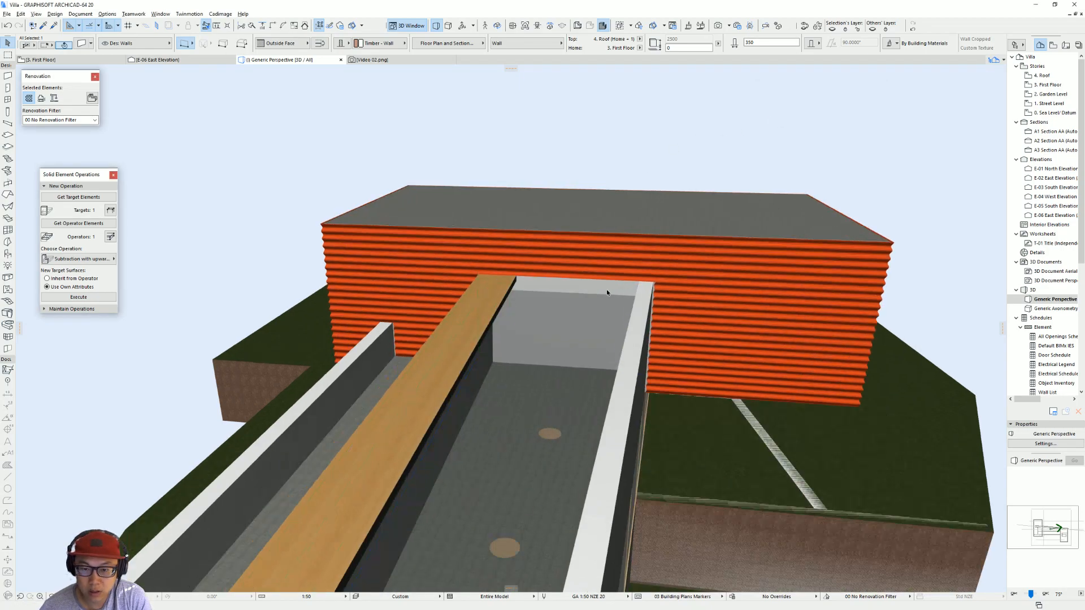
key(Escape)
shift+middle_drag(653, 306, 317, 283)
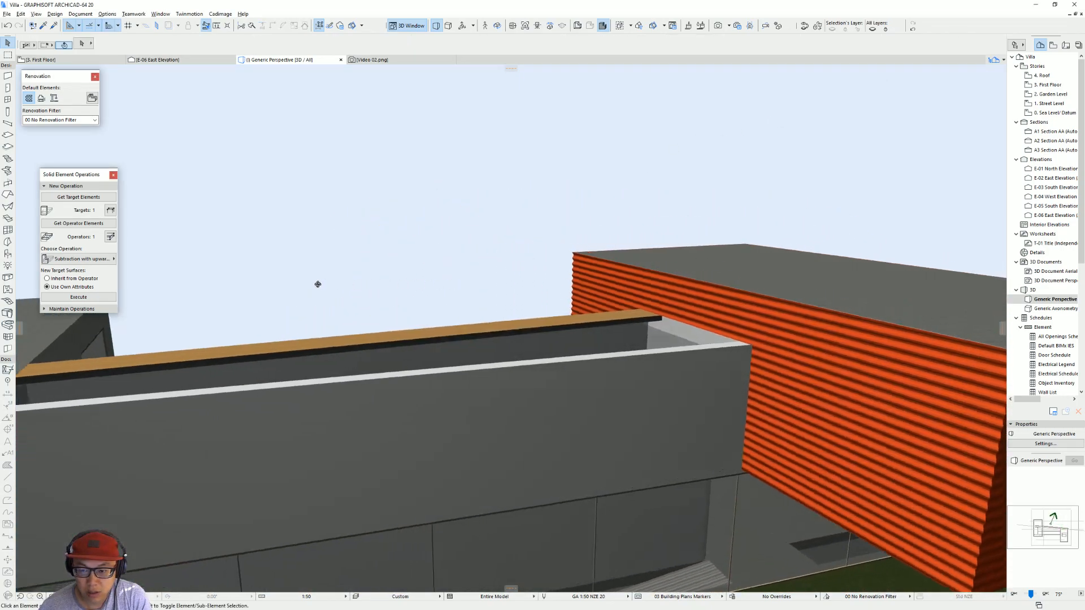
Step: Look through the ArchDaily reference photos of Villa dall'Ava in the browser for the red-clad volume's corner, and return to the model
mouse_move(684, 344)
shift+middle_down()
mouse_move(473, 319)
mouse_move(710, 331)
mouse_move(695, 349)
mouse_move(712, 345)
shift+middle_up()
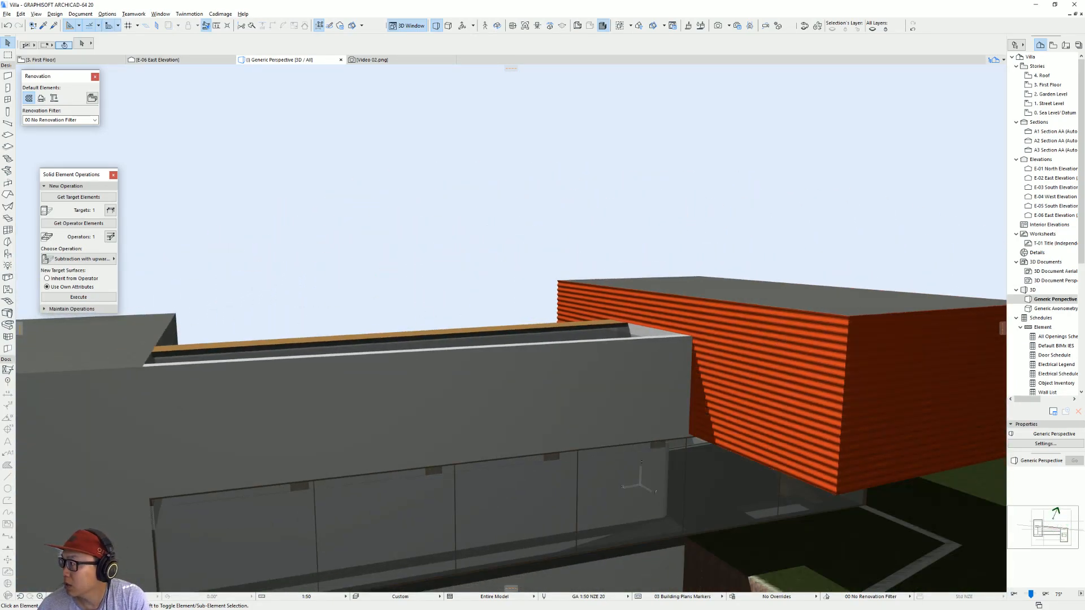
key(alt+Tab)
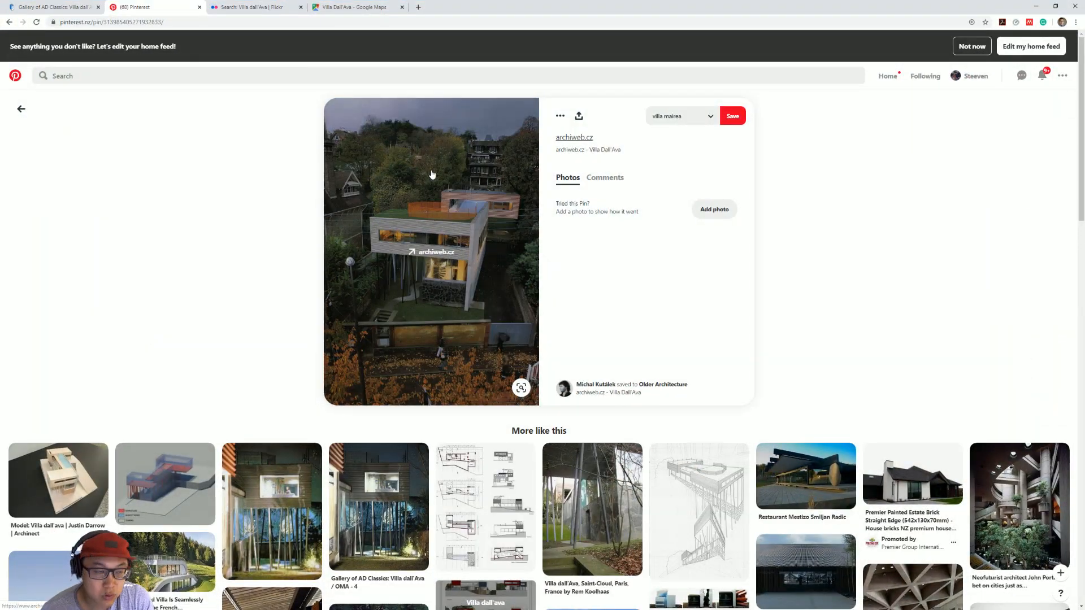
key(ctrl+shift+Tab)
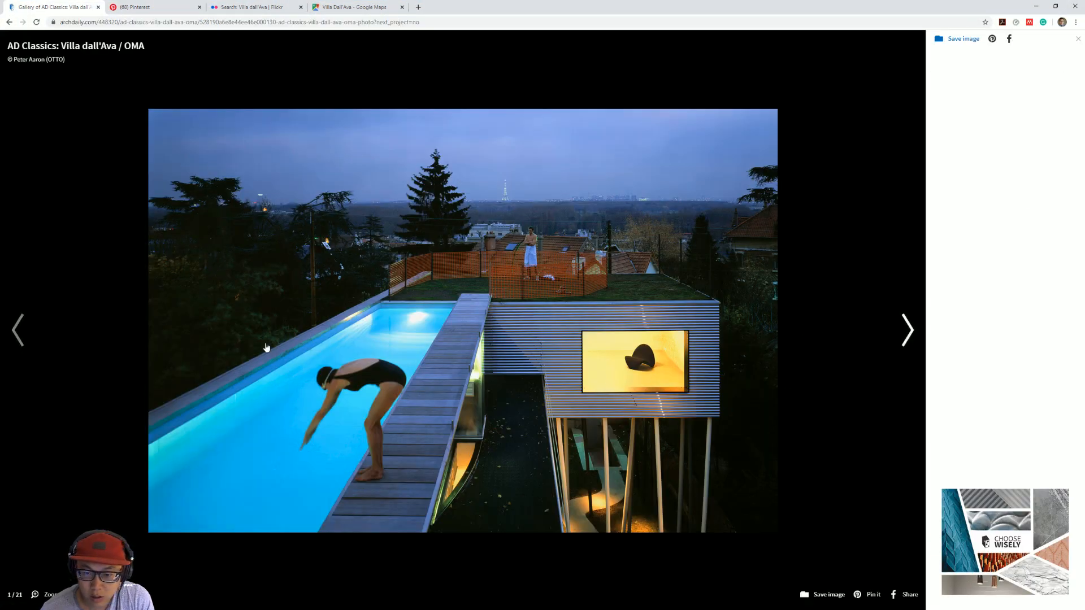
mouse_move(11, 300)
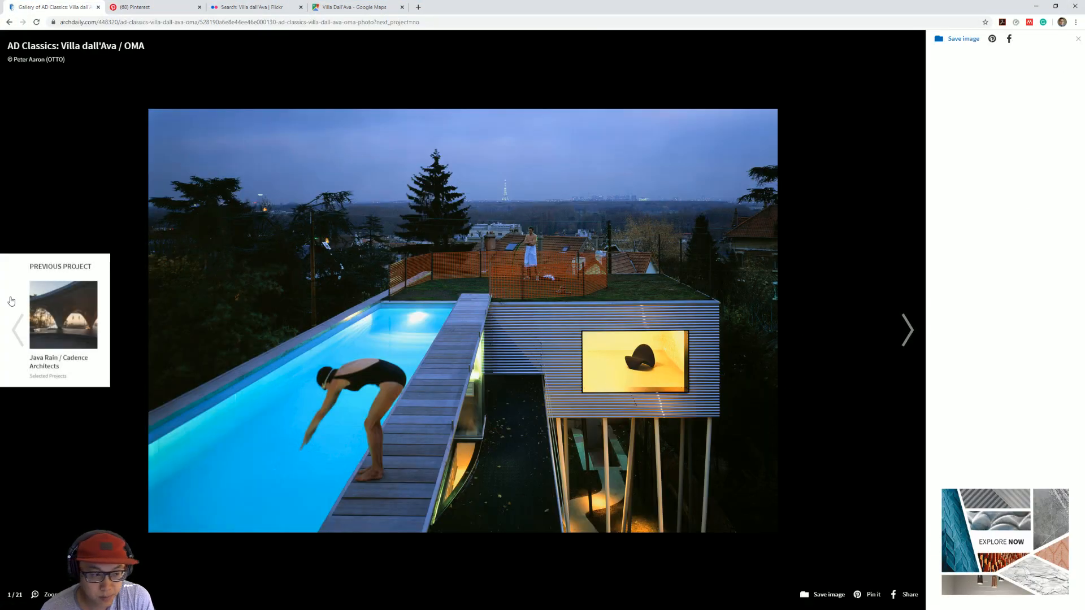
click(906, 316)
click(906, 314)
click(905, 314)
click(905, 314)
click(905, 315)
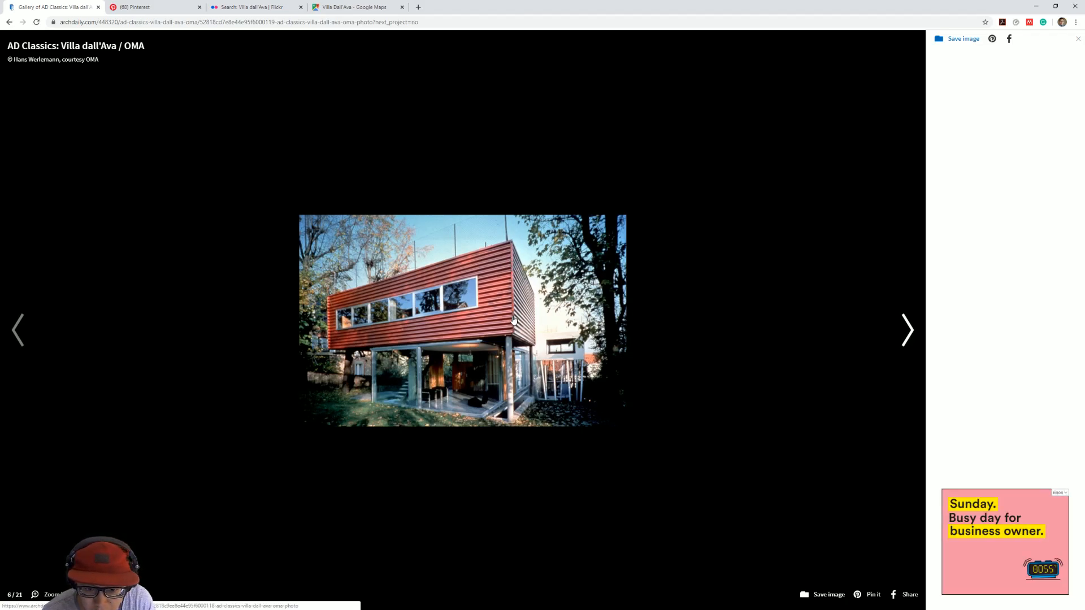
key(alt+Tab)
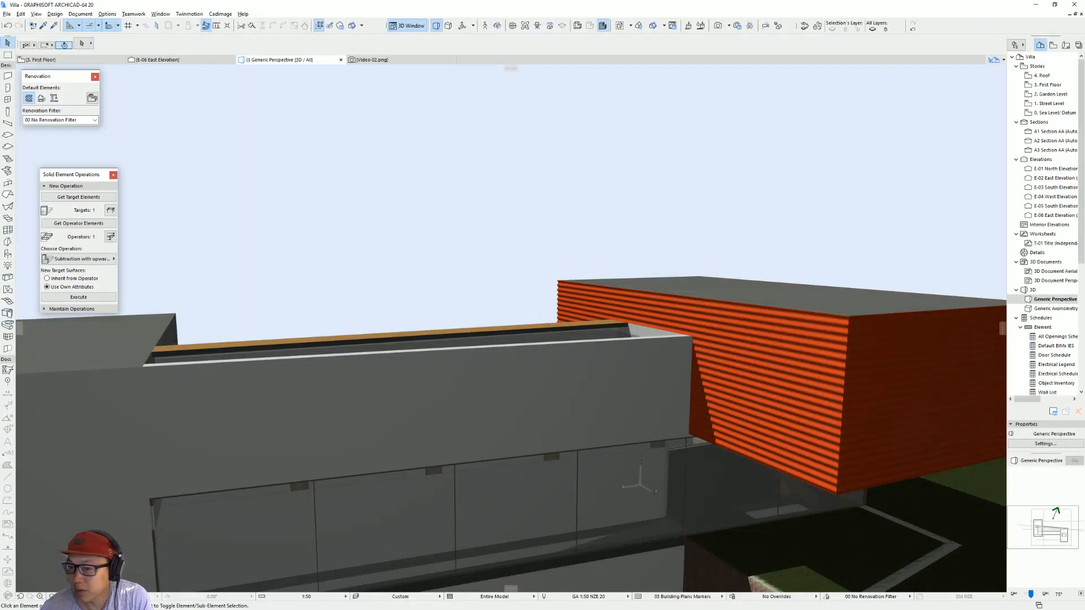
Step: Select all four orange-red corrugated wall coverings around the larger volume, leaving the roof slab out of the selection
click(811, 373)
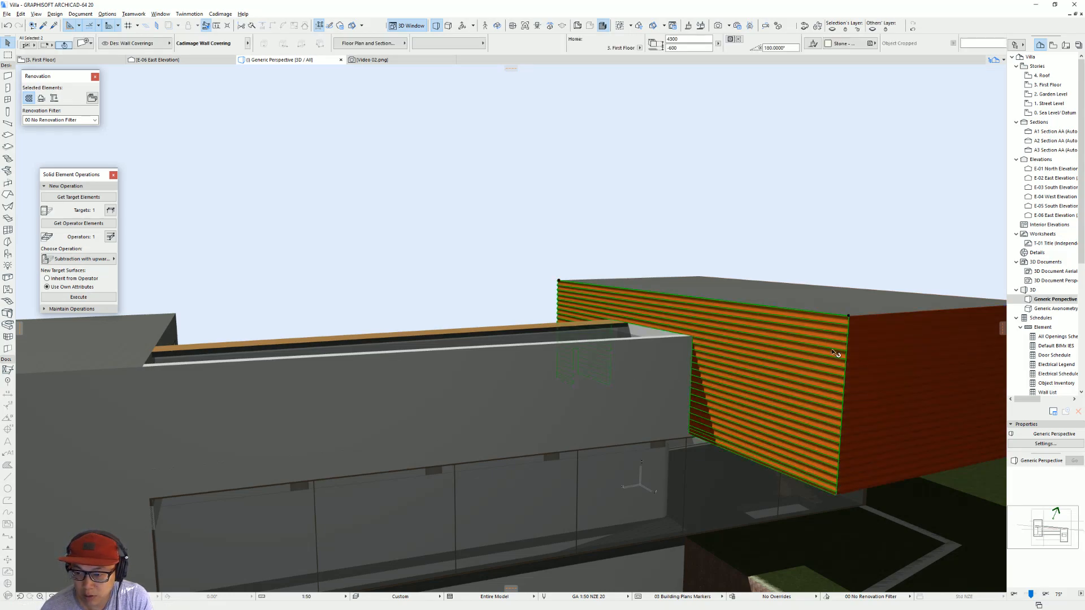
scroll(834, 351, down, 4)
shift+middle_drag(859, 346, 560, 332)
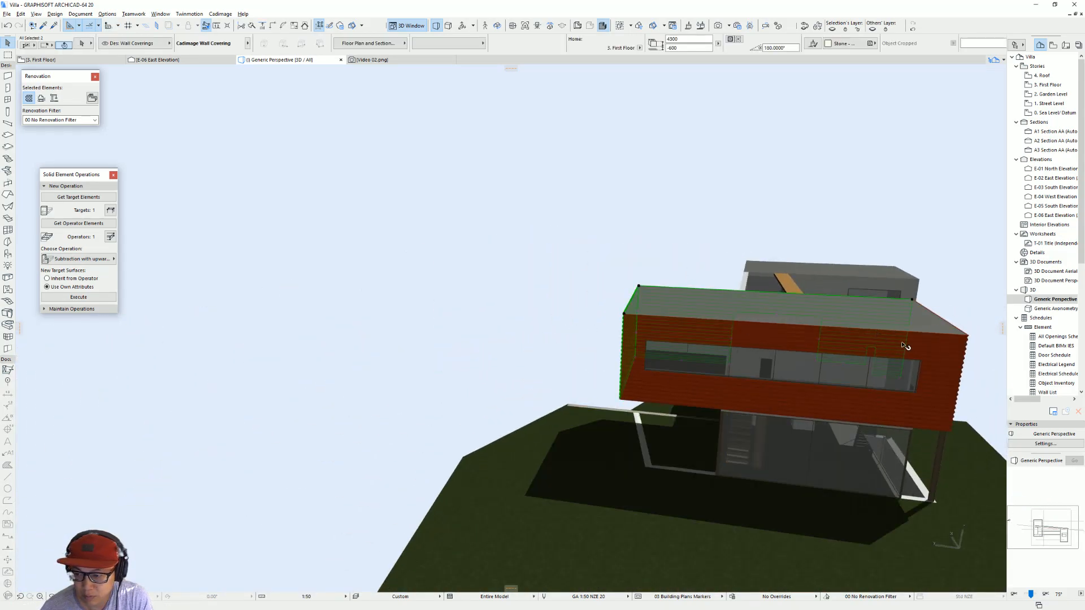
shift+click(966, 351)
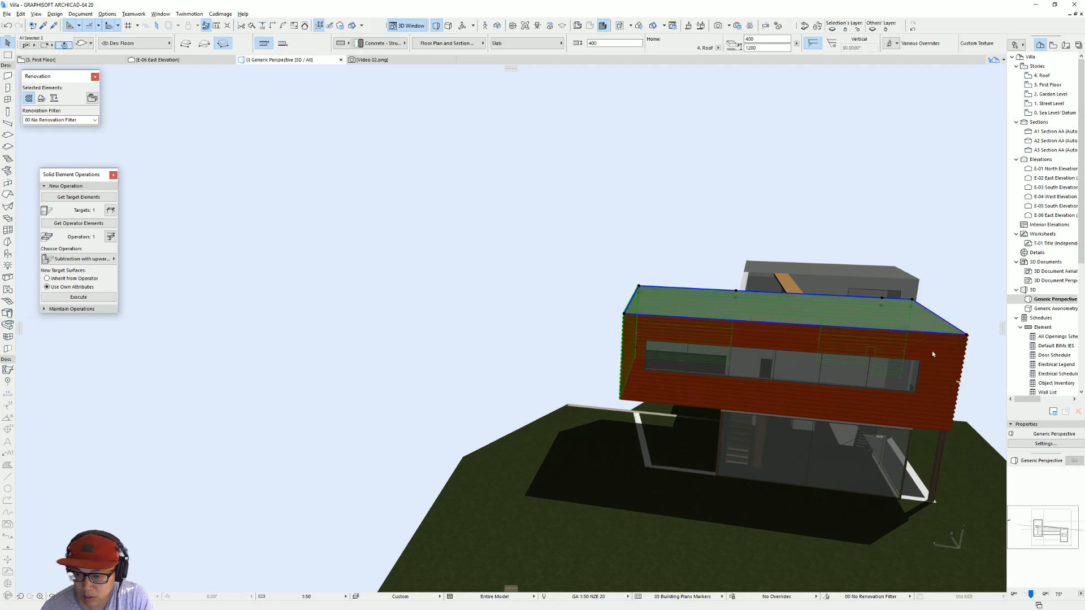
scroll(936, 354, up, 2)
shift+middle_drag(928, 351, 655, 328)
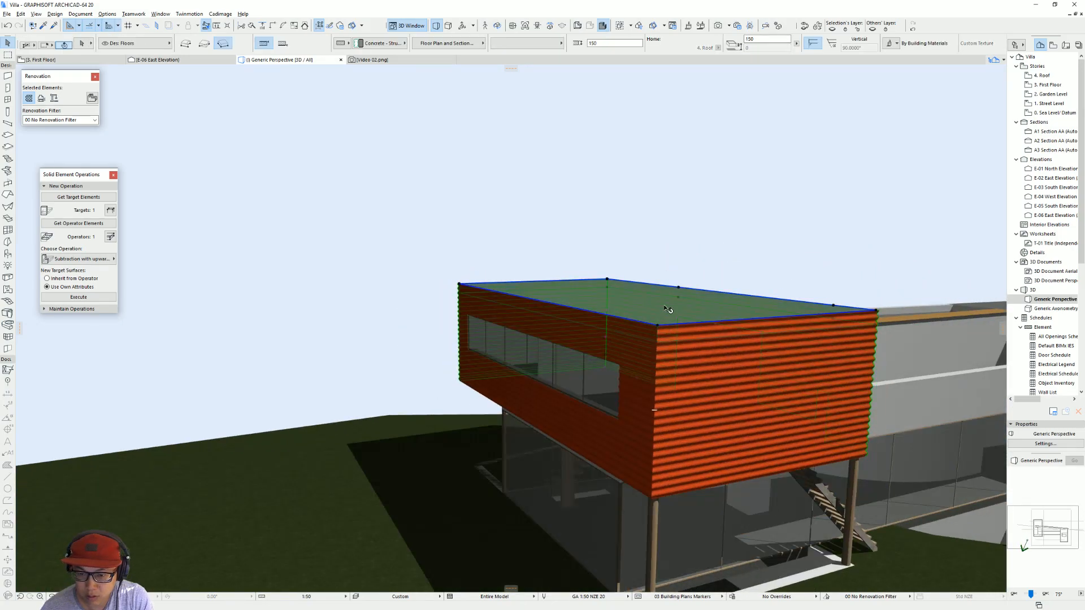
shift+click(667, 310)
shift+click(640, 351)
shift+click(722, 356)
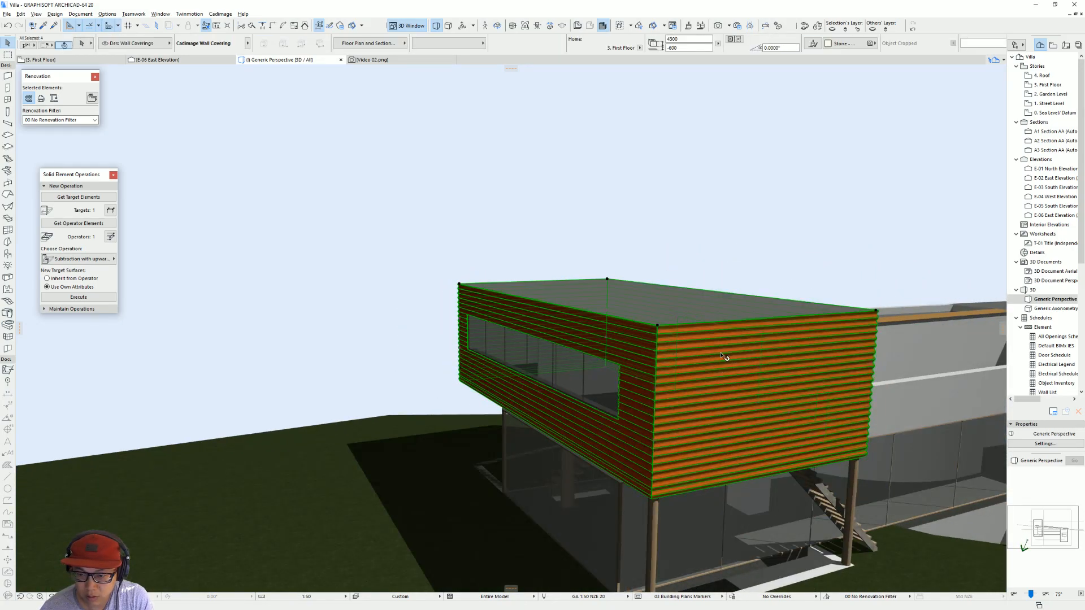
Step: Set the external corners of the selected wall coverings to Rectangular Profile
double_click(759, 344)
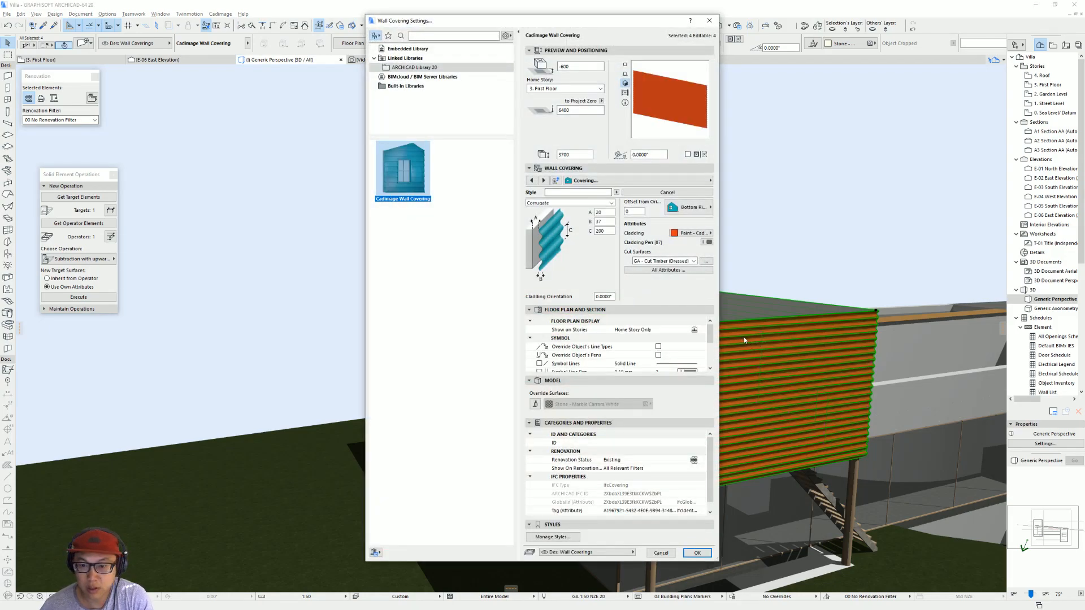
click(654, 182)
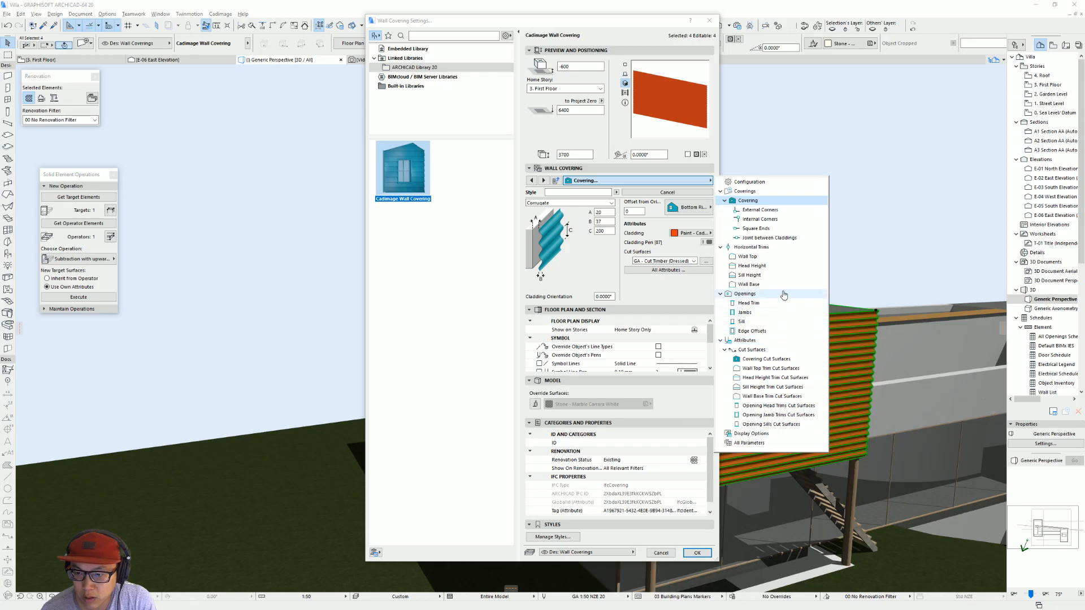
click(794, 213)
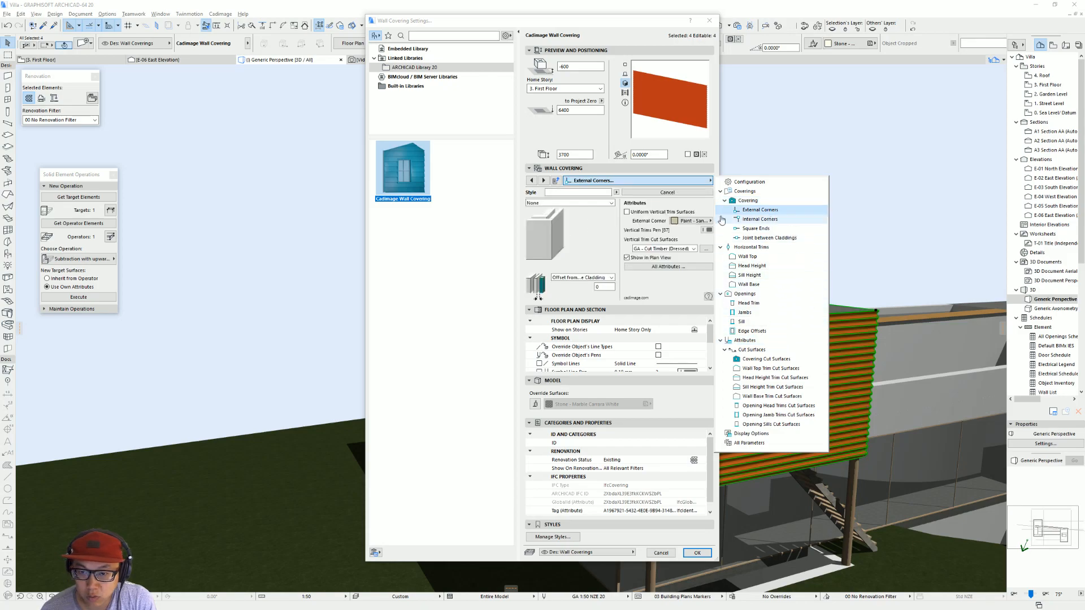
click(569, 202)
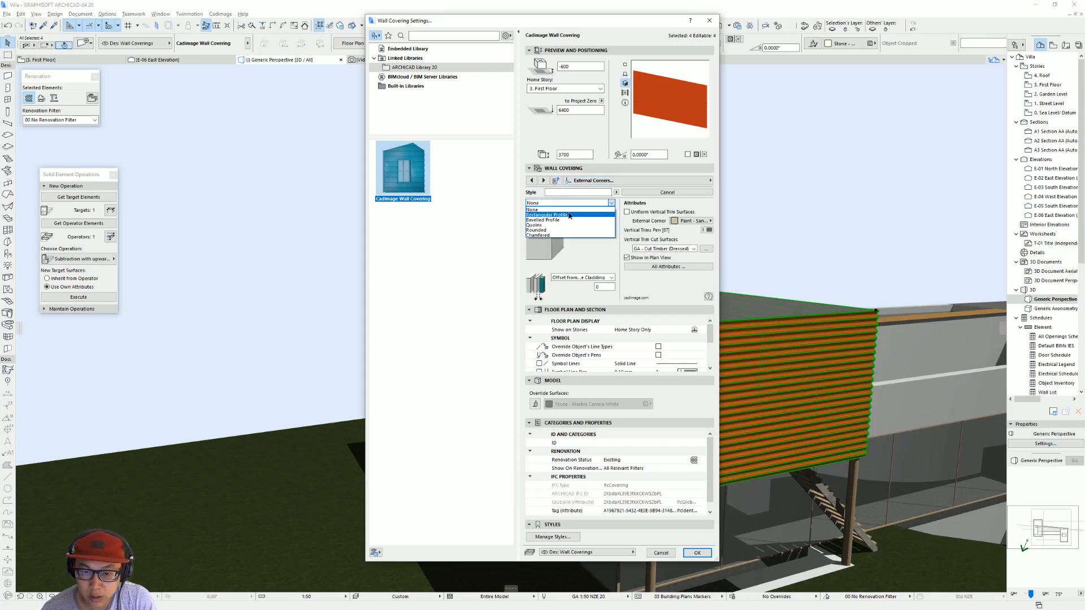
click(569, 215)
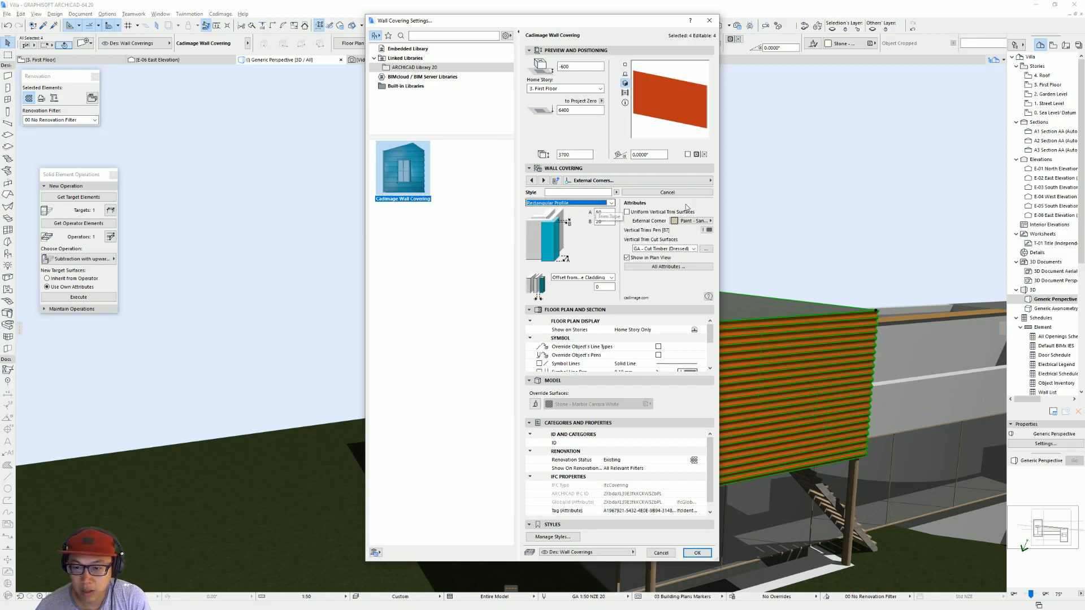
Step: Use a uniform surface, Paint - Cadmium Orange, for all vertical trims and apply the wall covering settings
click(699, 221)
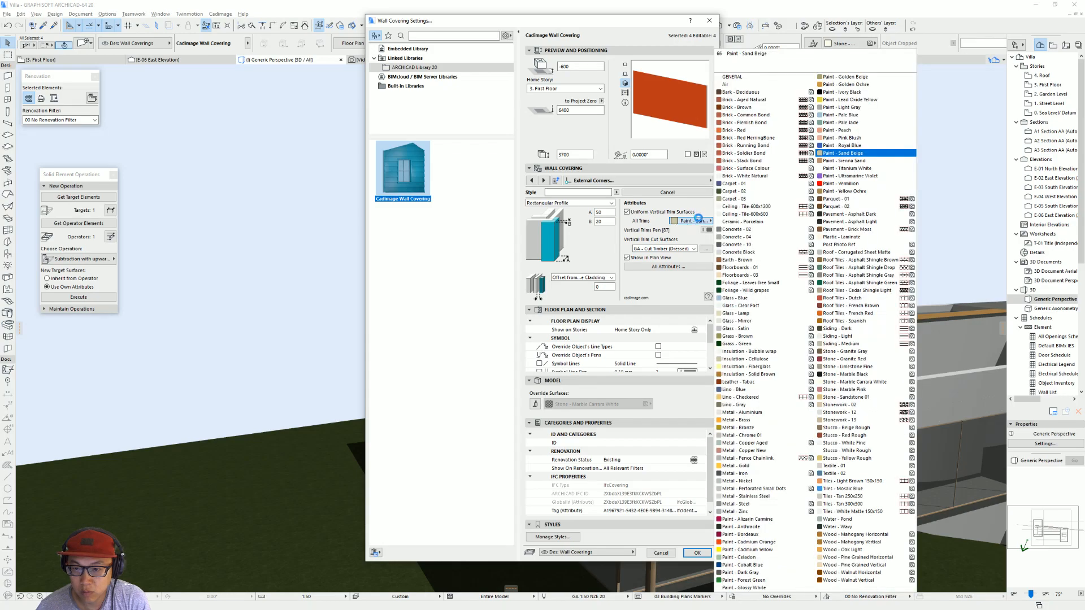
click(767, 546)
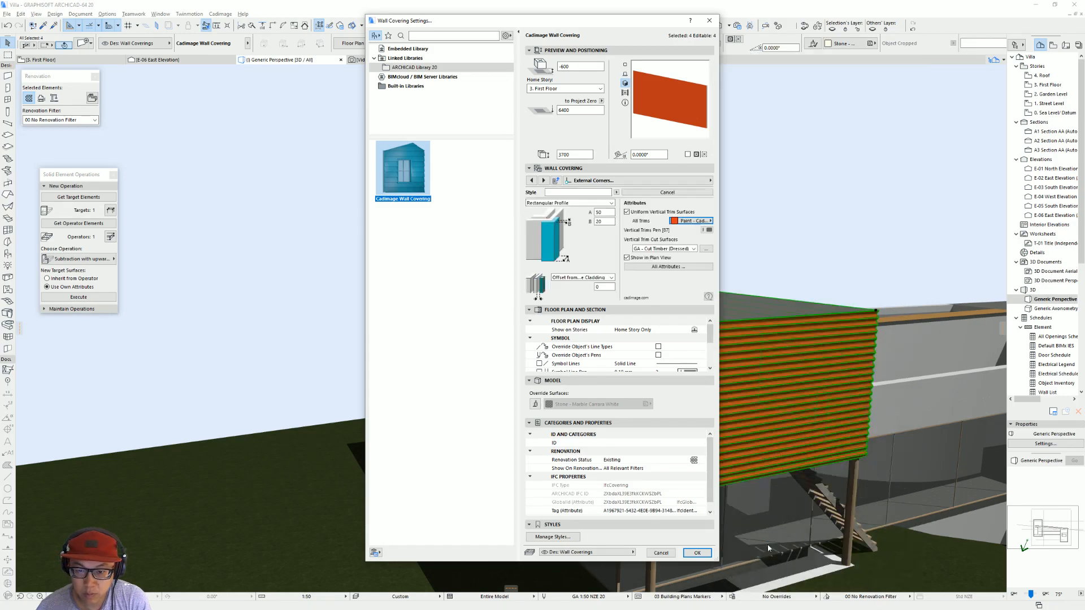
key(Return)
Step: Inspect the cladding's corner trims up close and compare them with the corner in the browser's reference photo
scroll(688, 442, up, 3)
shift+middle_drag(688, 441, 548, 467)
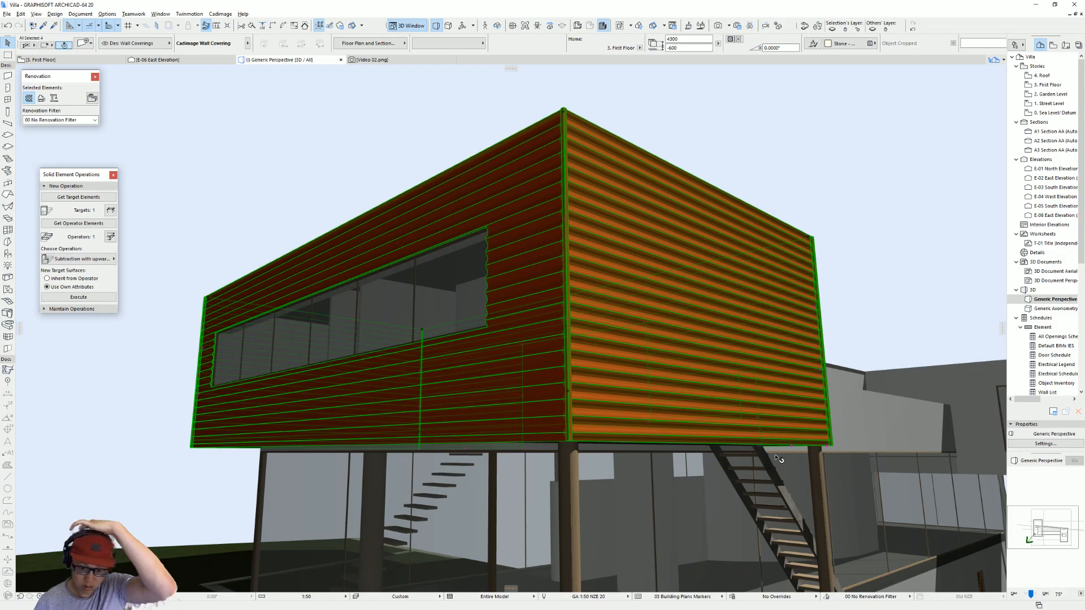
key(alt+Tab)
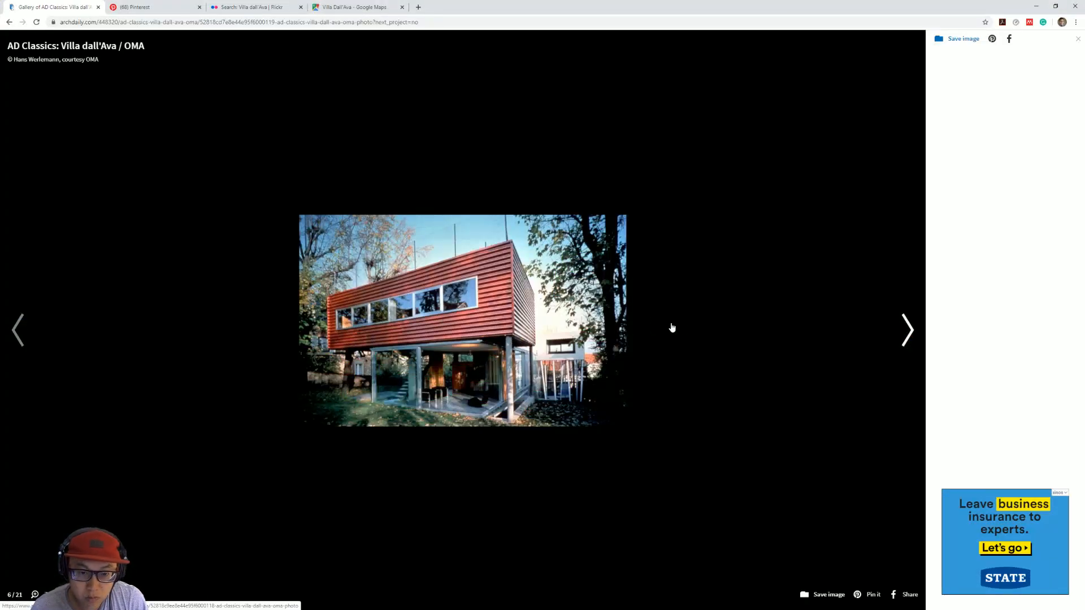
click(1037, 6)
Step: Examine the grey volume's pool-facing side from several angles, selecting its short wall segment and the wall containing the window
scroll(725, 324, down, 5)
shift+middle_drag(791, 373, 633, 394)
scroll(845, 406, down, 2)
click(633, 394)
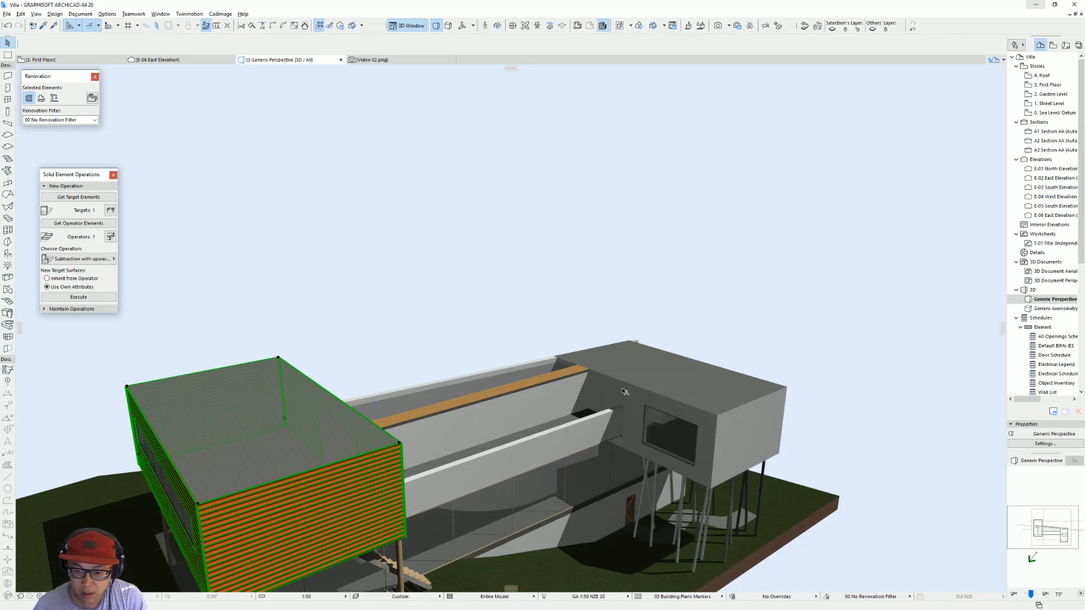
click(628, 400)
click(610, 396)
scroll(632, 397, up, 2)
shift+middle_drag(634, 408, 603, 420)
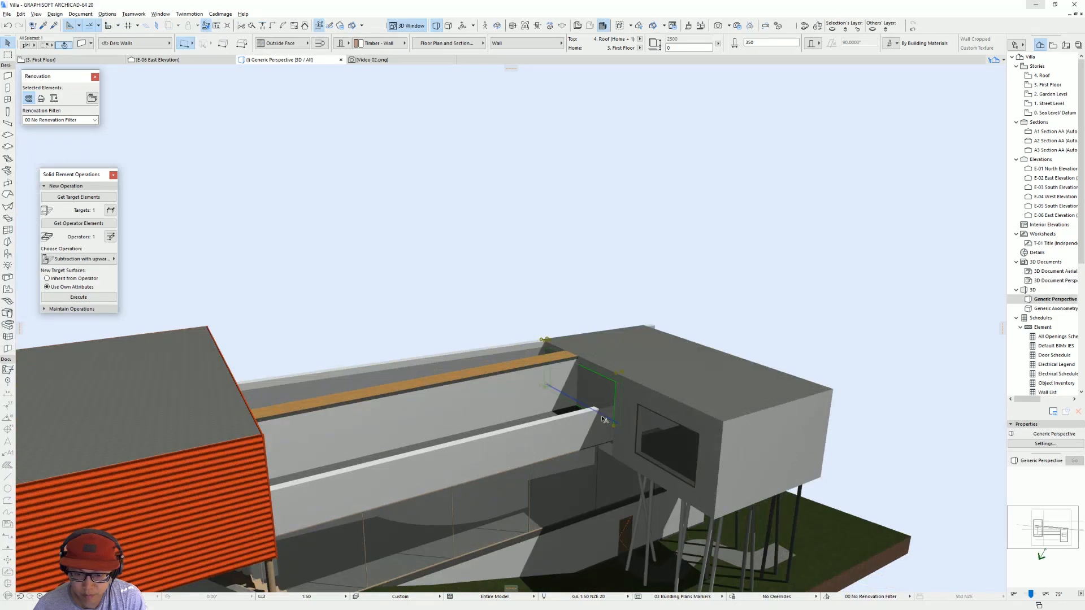
click(633, 408)
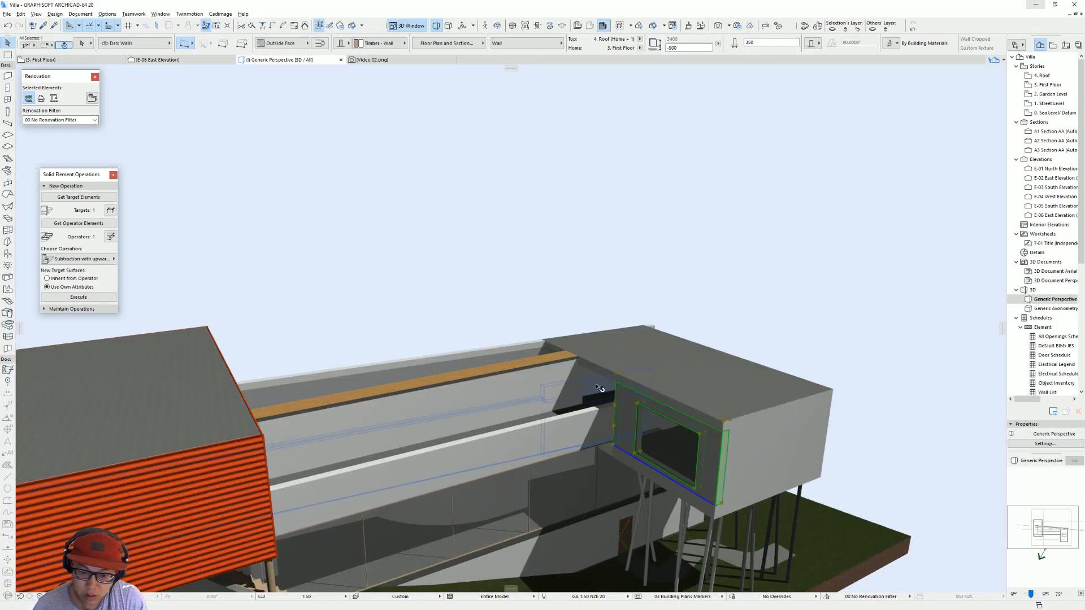
shift+middle_drag(589, 386, 1038, 397)
scroll(543, 389, down, 5)
shift+middle_drag(463, 399, 1023, 362)
scroll(464, 407, up, 3)
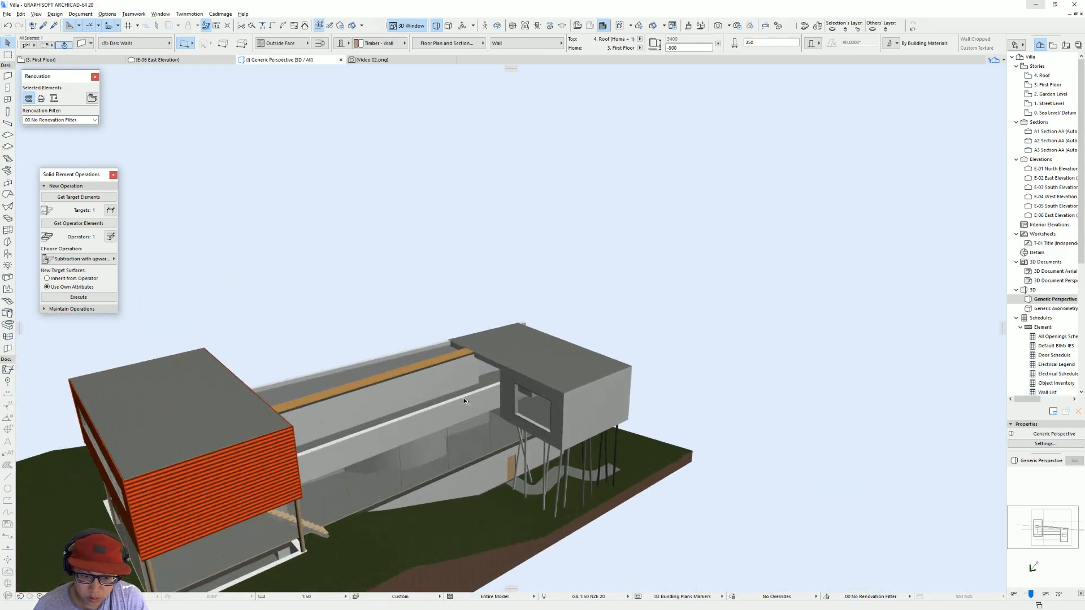
shift+middle_drag(464, 408, 730, 413)
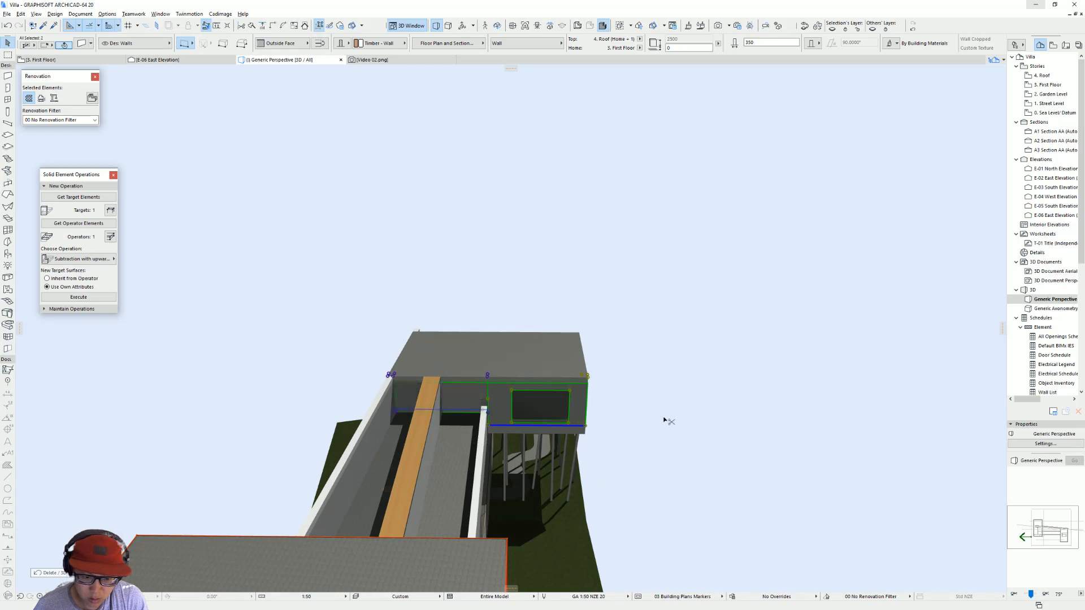
Step: Delete the short wall segment at the pool's end on the grey volume
key(Delete)
shift+middle_drag(542, 404, 542, 380)
click(459, 385)
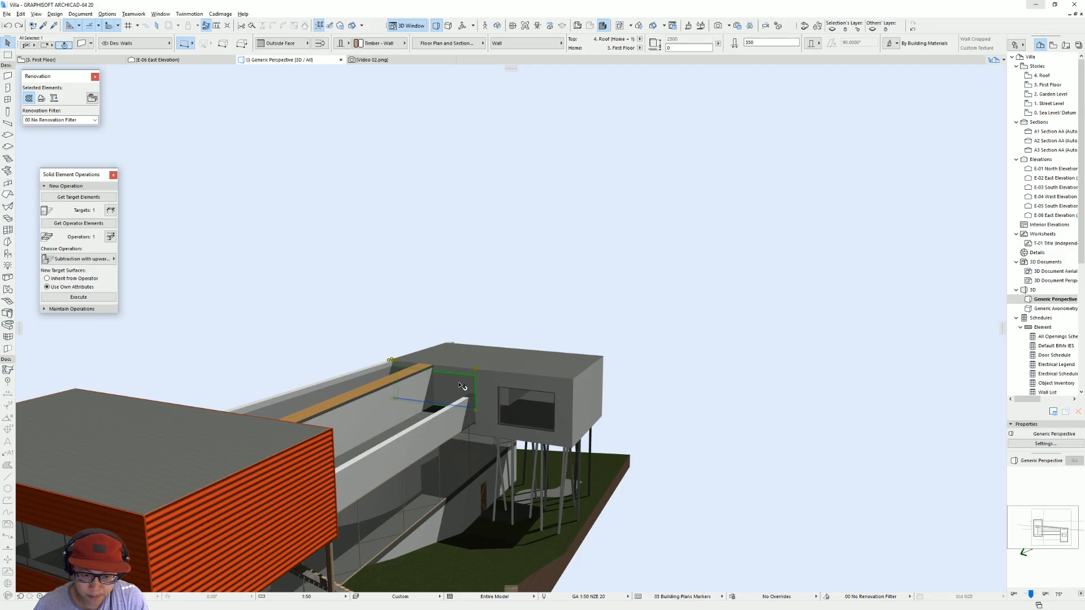
shift+middle_drag(495, 386, 526, 422)
key(Escape)
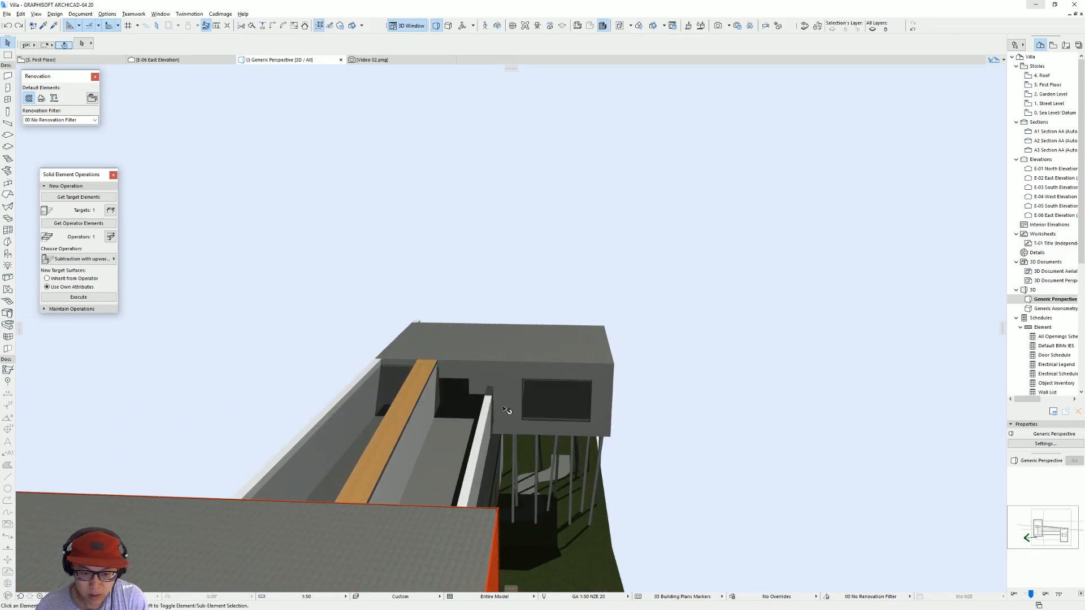
Step: Stretch the grey volume's windowed wall across the pool's end to the outer long pool wall
click(507, 411)
click(495, 424)
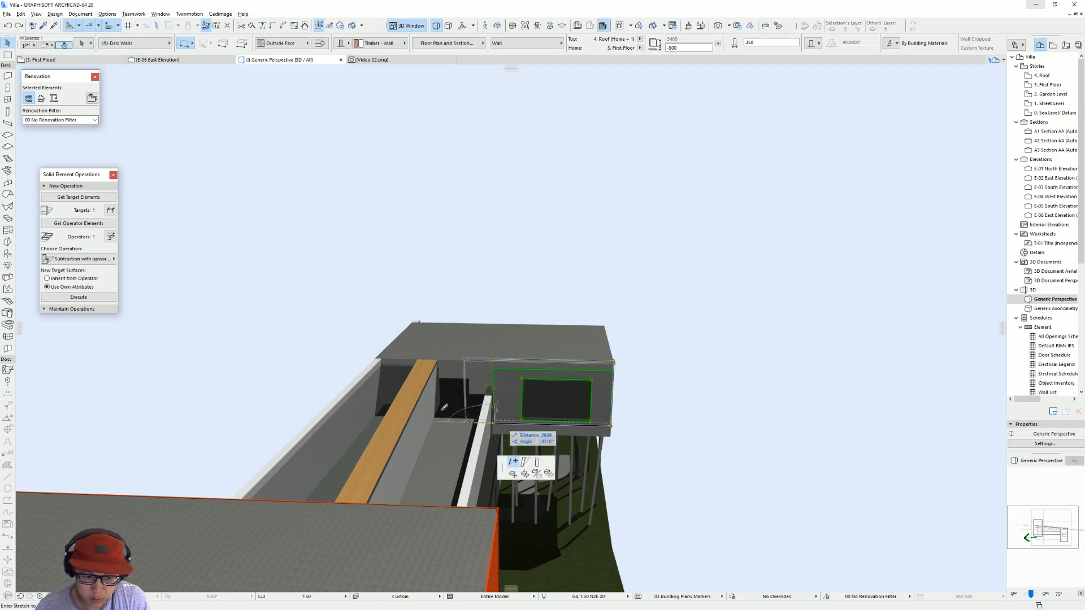
click(406, 363)
shift+middle_drag(668, 393, 362, 394)
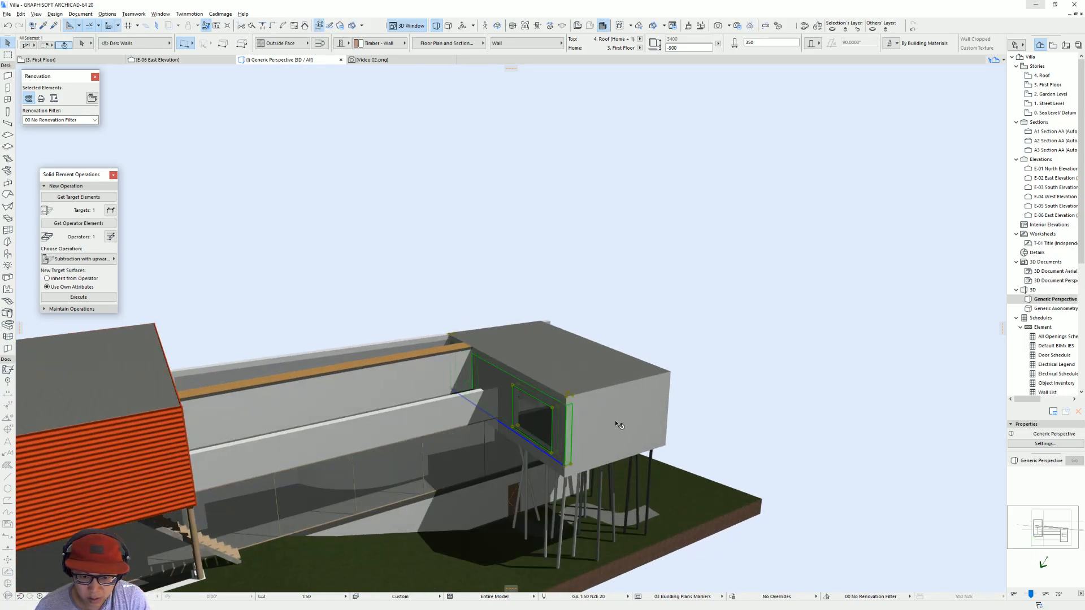
Step: In the First Floor plan, pick up the settings of the larger volume's pool-facing wall covering as defaults
key(F2)
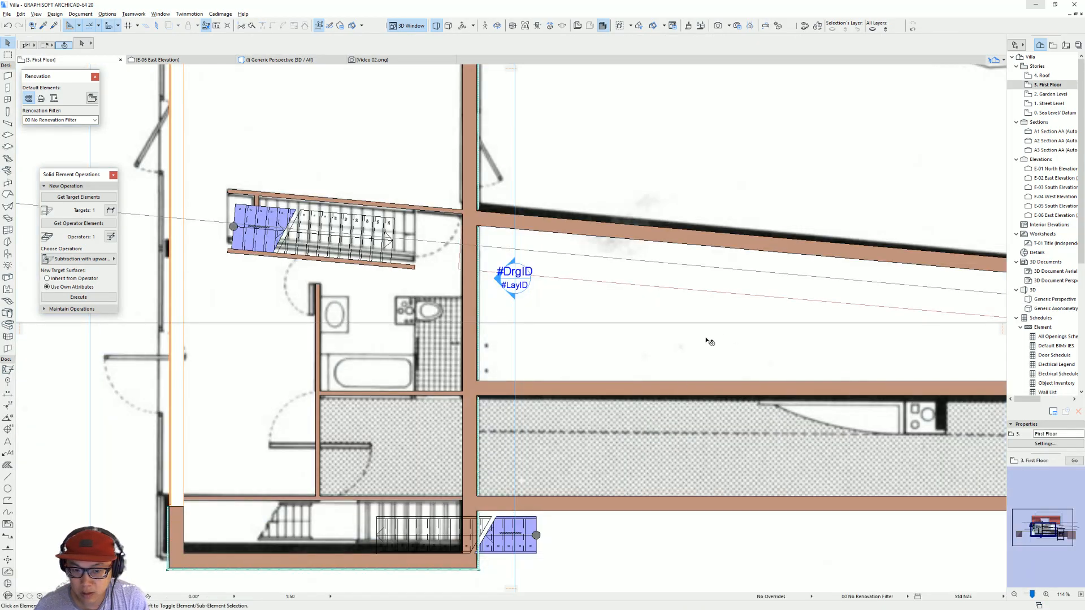
scroll(707, 340, down, 5)
scroll(503, 239, up, 5)
click(481, 226)
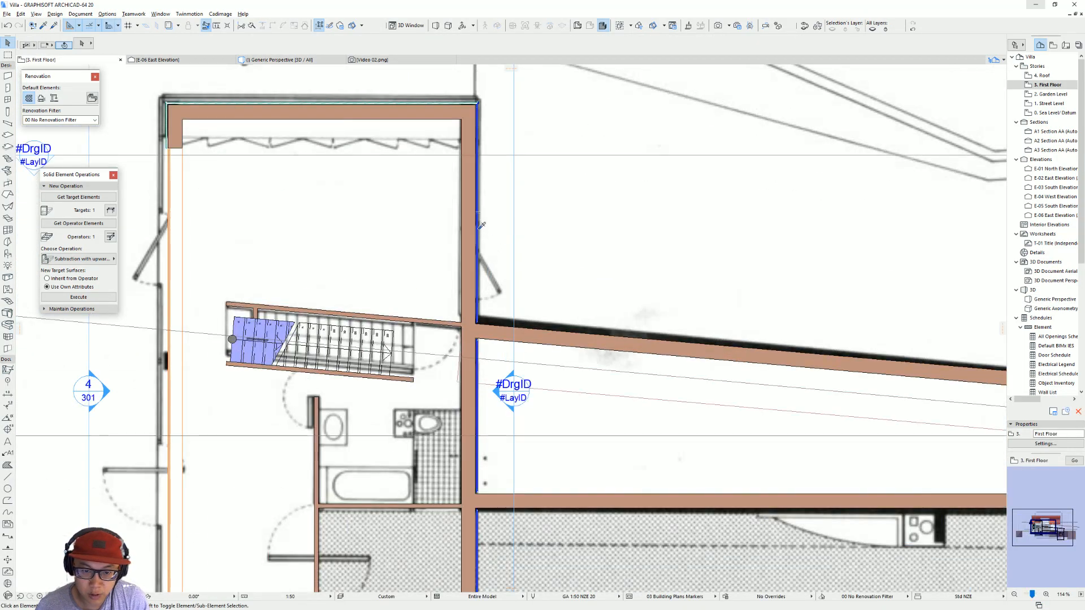
scroll(571, 283, down, 5)
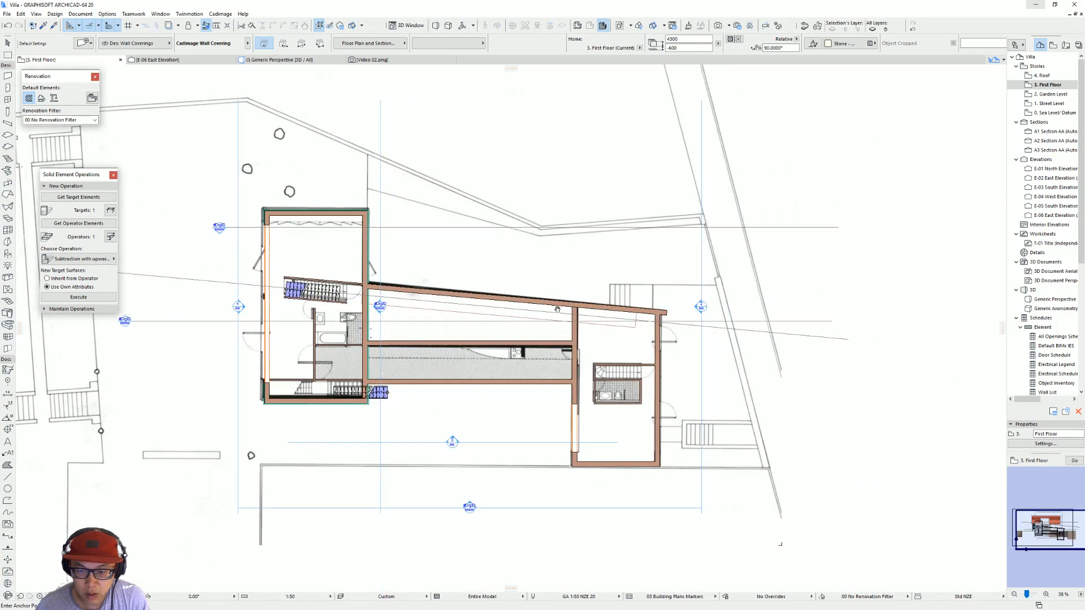
Step: Start a Cadimage wall covering on the smaller volume's three outer walls, with its base set to Follow Wall Base Shape
click(659, 360)
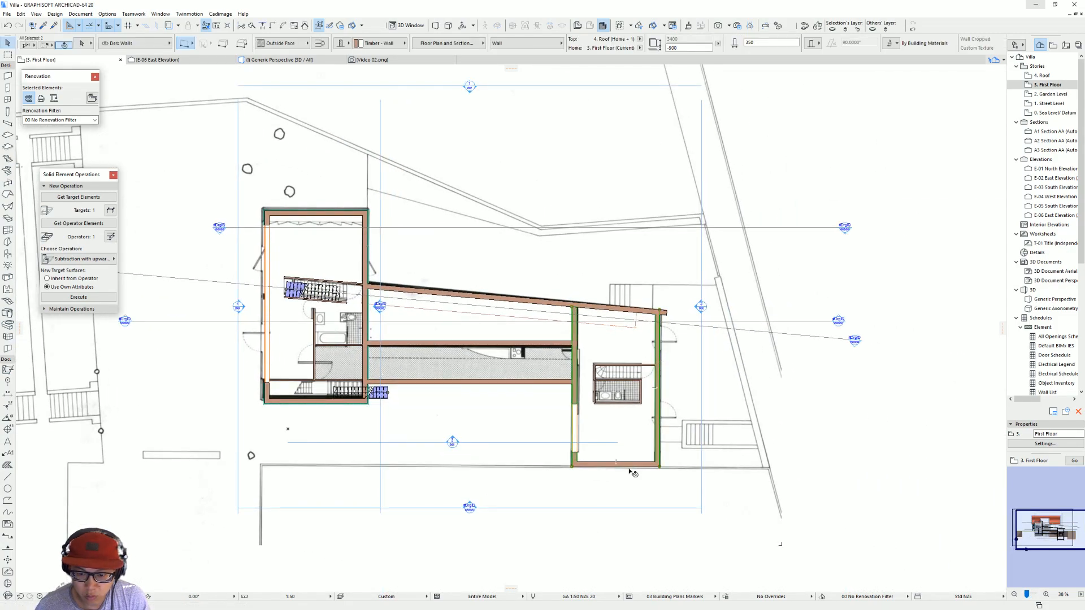
click(219, 14)
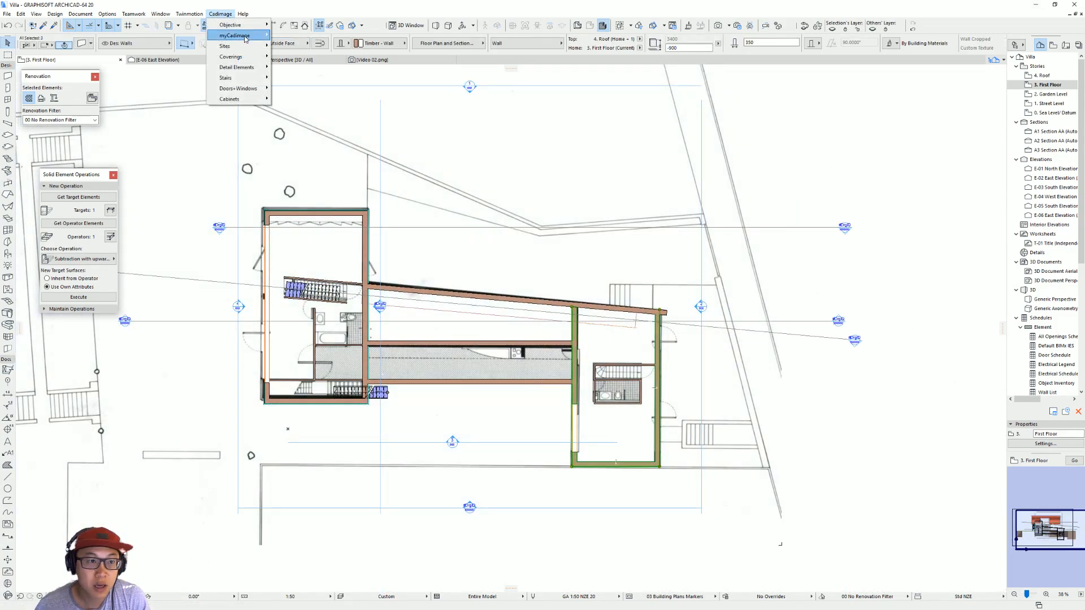
mouse_move(238, 57)
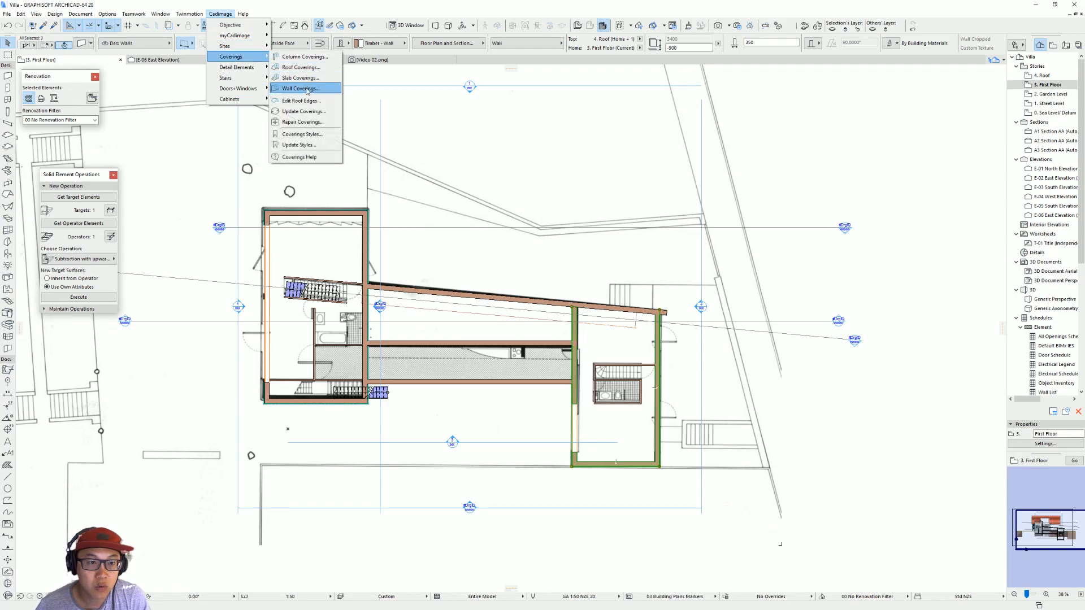
click(308, 89)
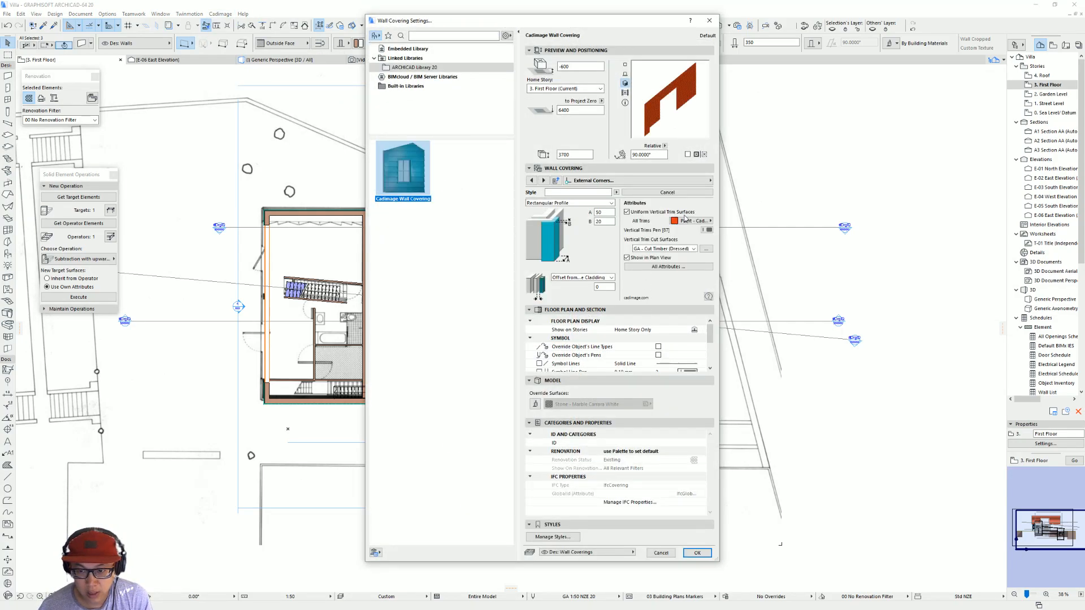
click(678, 183)
click(772, 192)
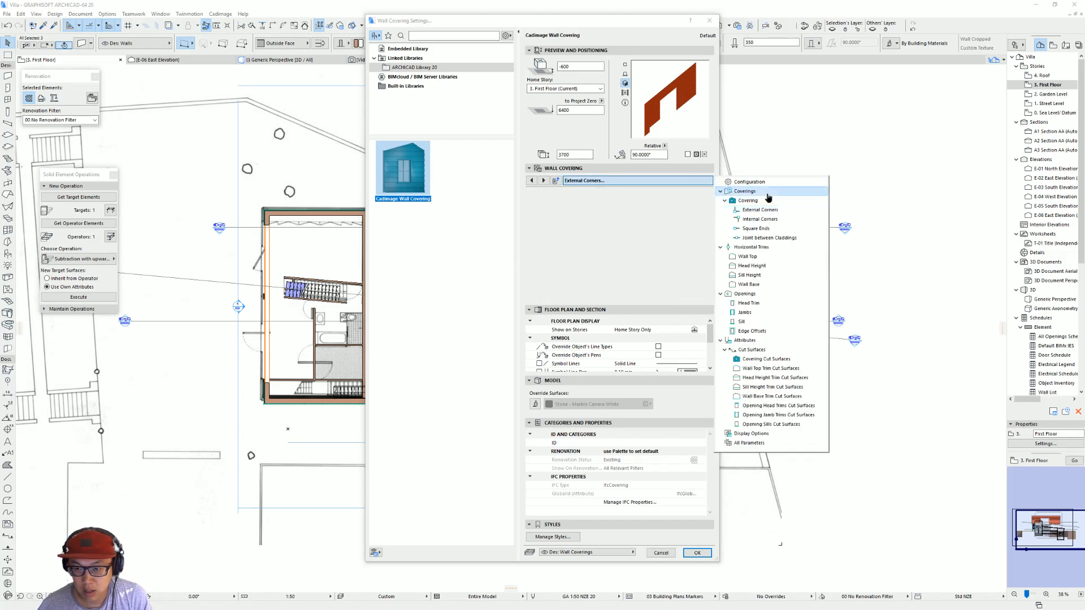
click(775, 184)
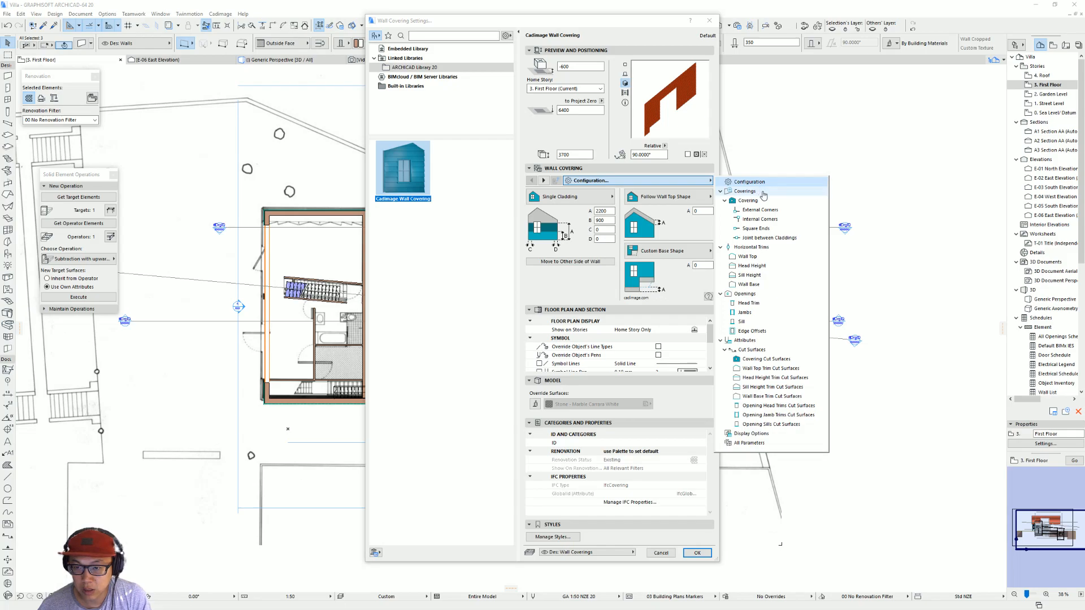
click(665, 248)
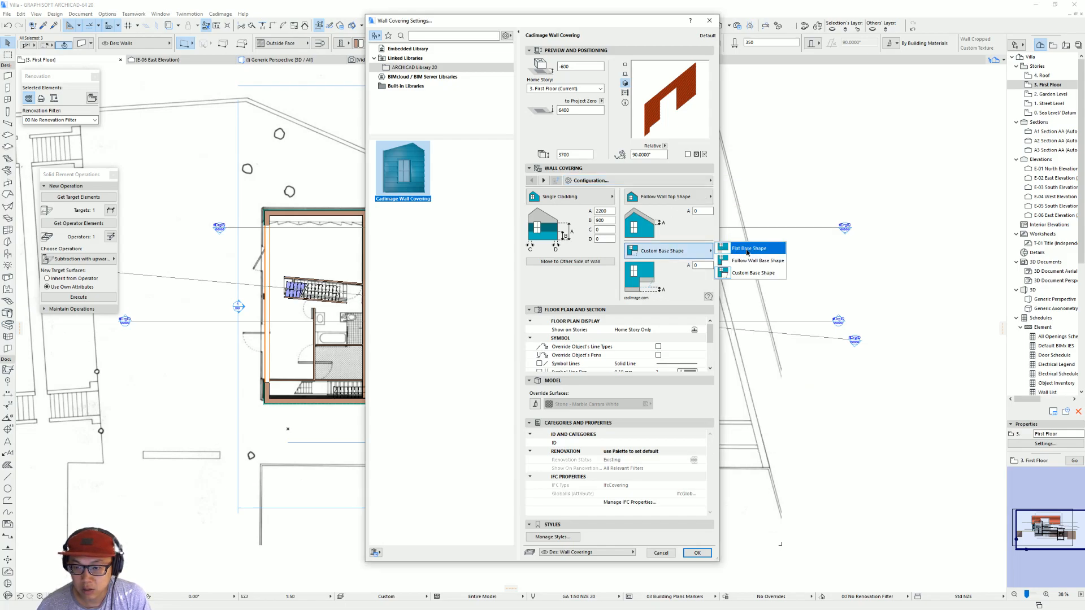
click(749, 260)
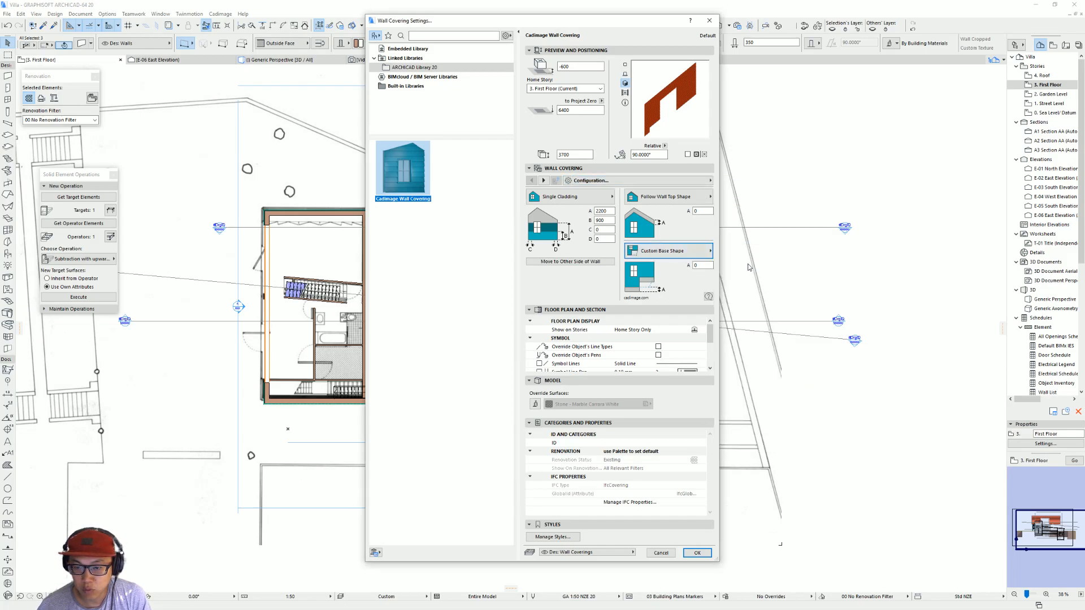
Step: Set the corrugated cladding's surface to Metal - Stainless Steel and apply the covering to the smaller volume's selected walls
click(684, 181)
click(760, 207)
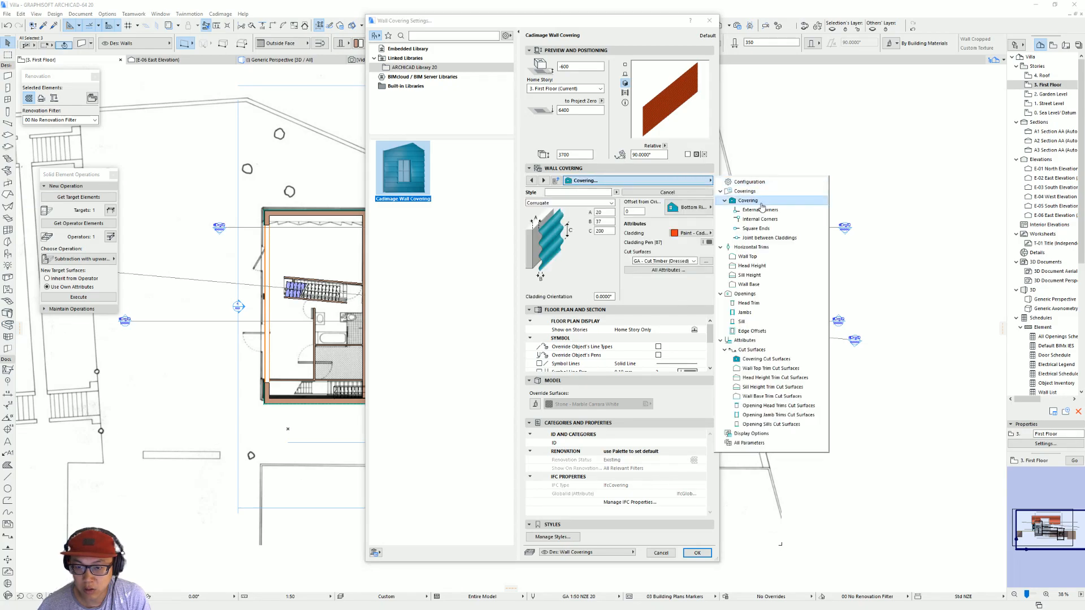
click(690, 233)
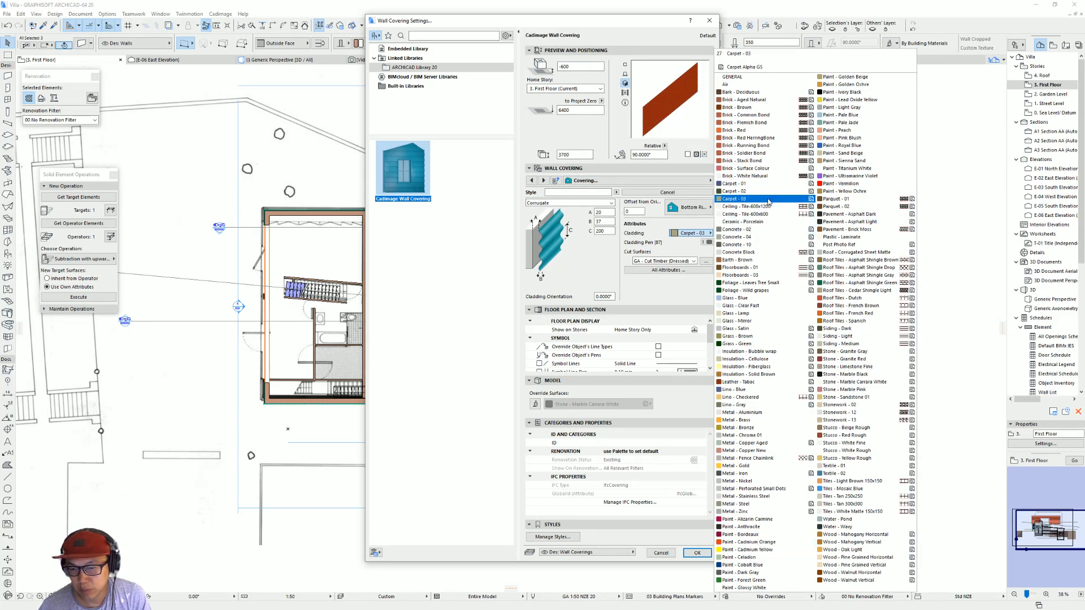
click(781, 496)
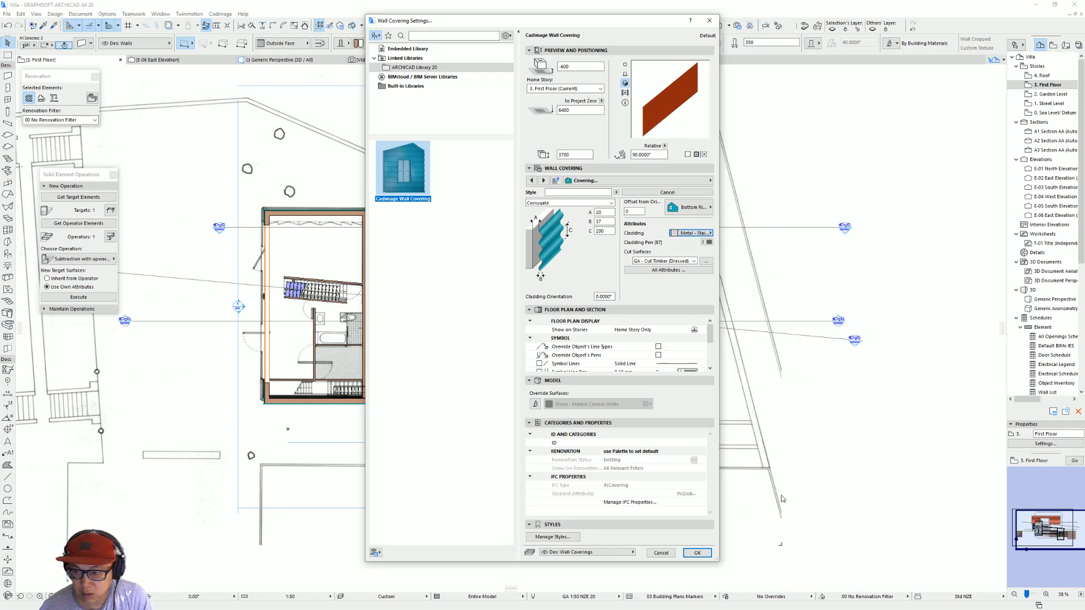
click(695, 553)
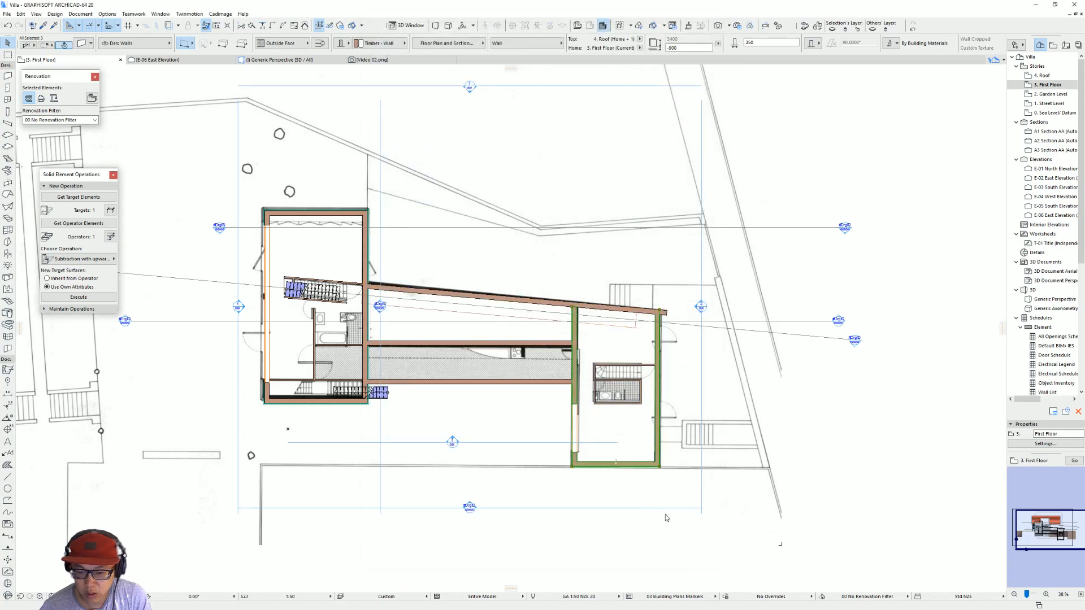
scroll(713, 488, up, 5)
key(Escape)
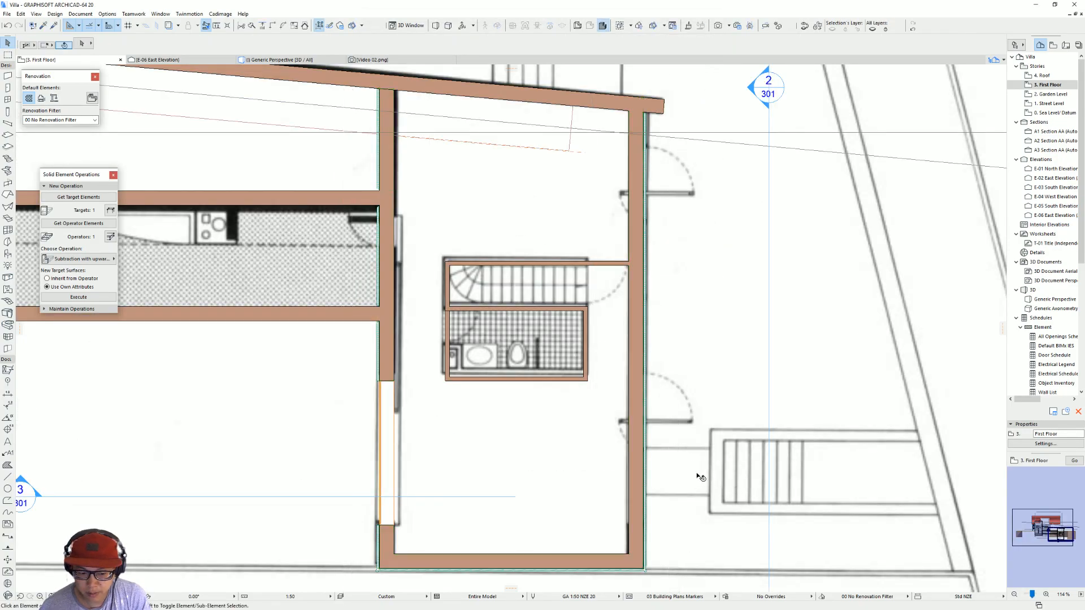
Step: In the 3D view, set the external corner trims of the smaller volume's three wall coverings to Metal - Stainless Steel
key(F3)
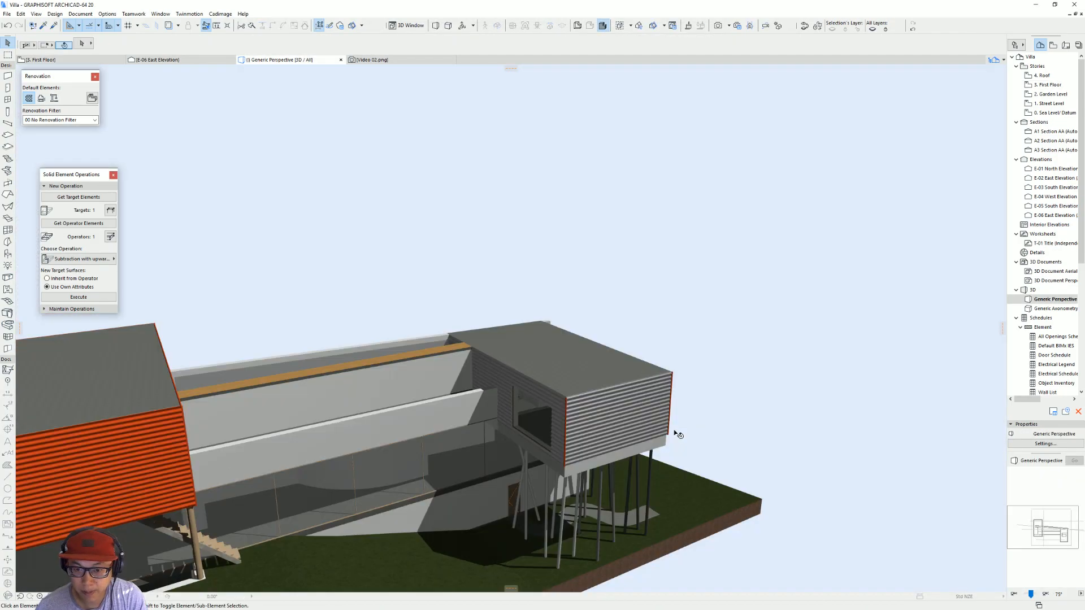
scroll(590, 387, up, 5)
scroll(590, 387, up, 5)
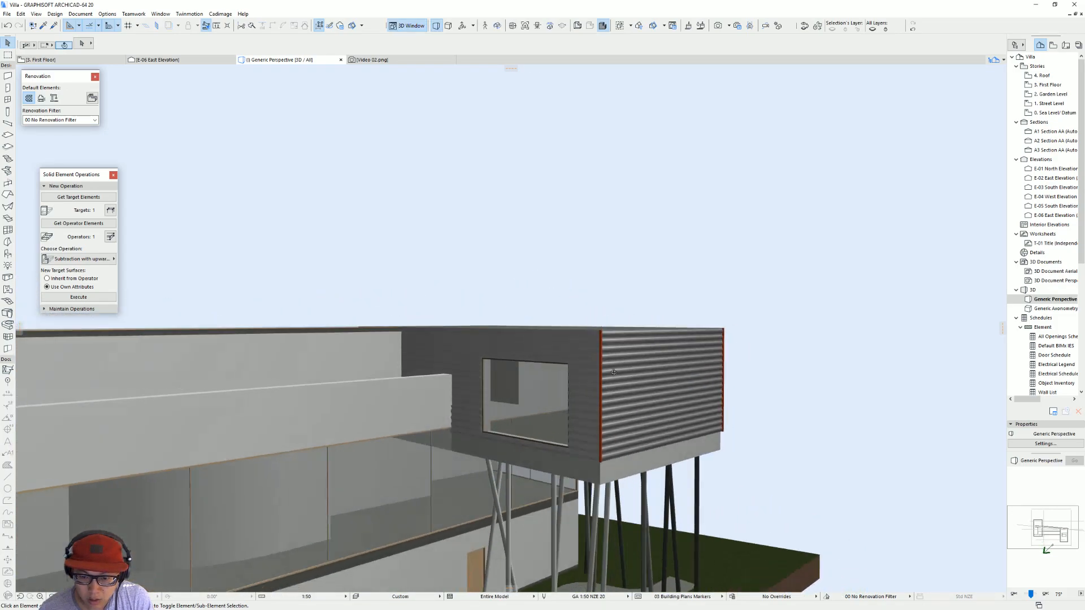
shift+middle_drag(635, 419, 455, 485)
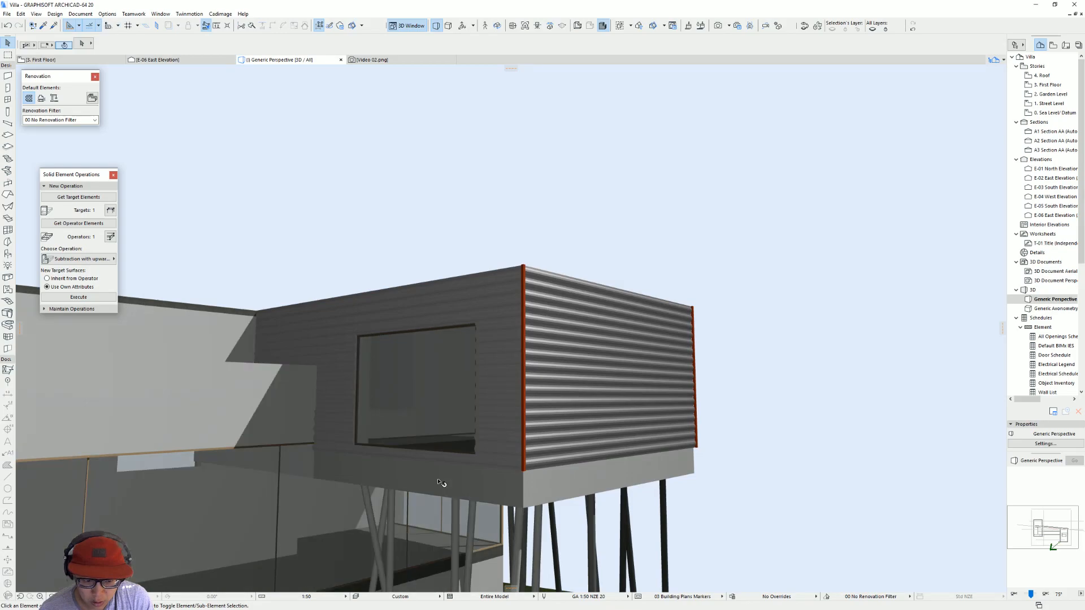
click(520, 403)
shift+click(588, 400)
shift+middle_drag(588, 400, 438, 390)
shift+click(595, 389)
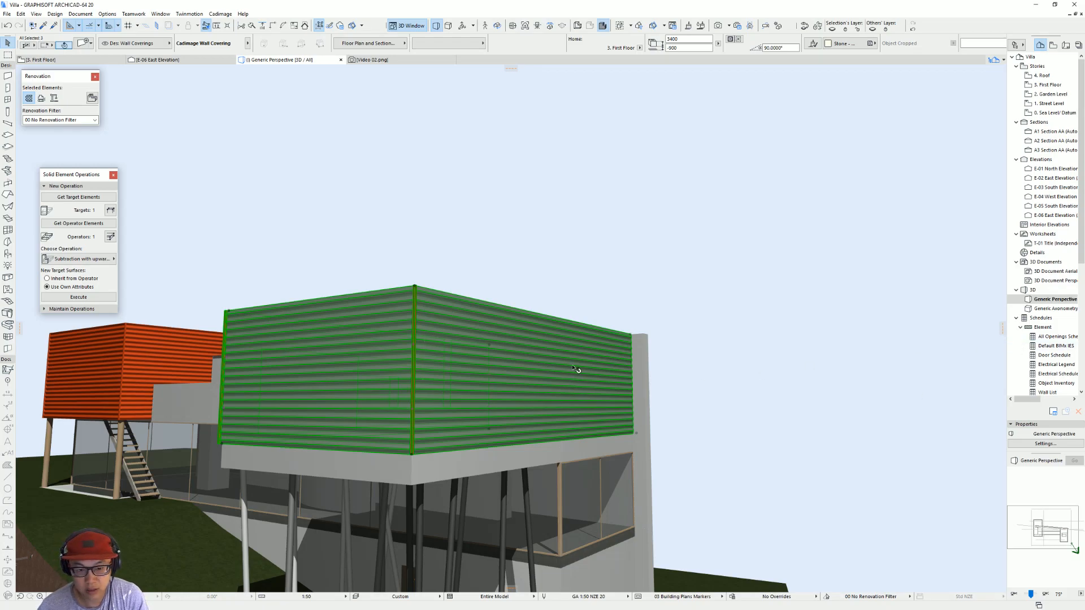
key(ctrl+t)
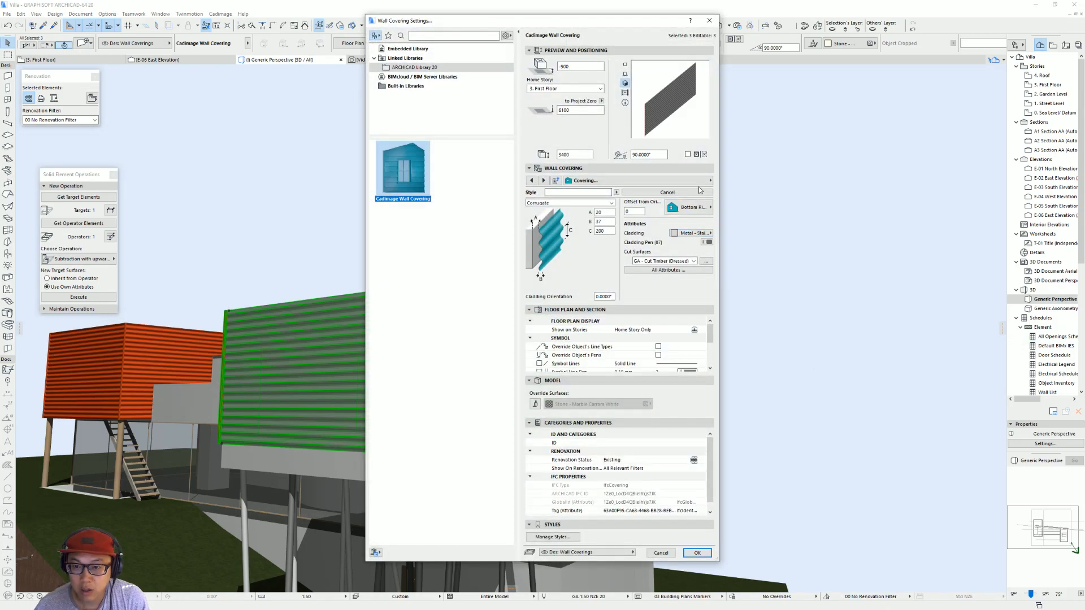
click(701, 181)
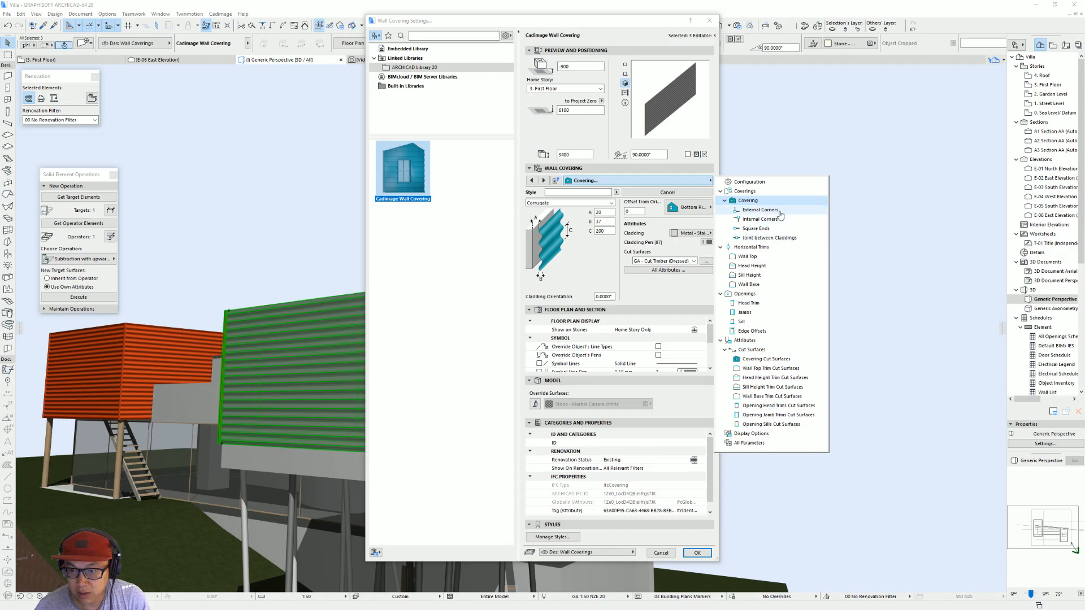
click(779, 212)
click(688, 222)
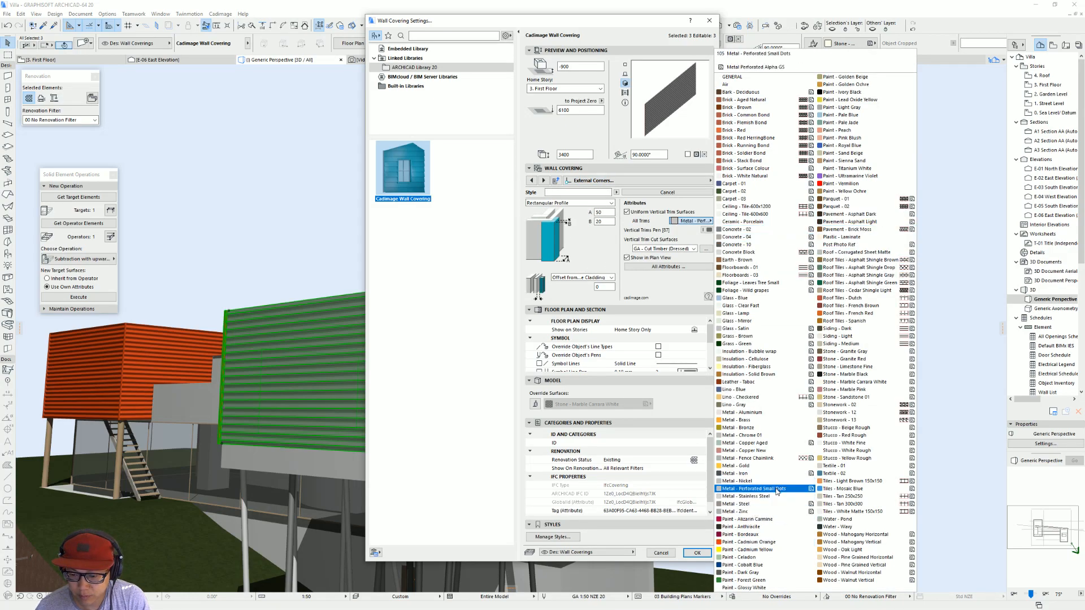
click(759, 496)
key(Return)
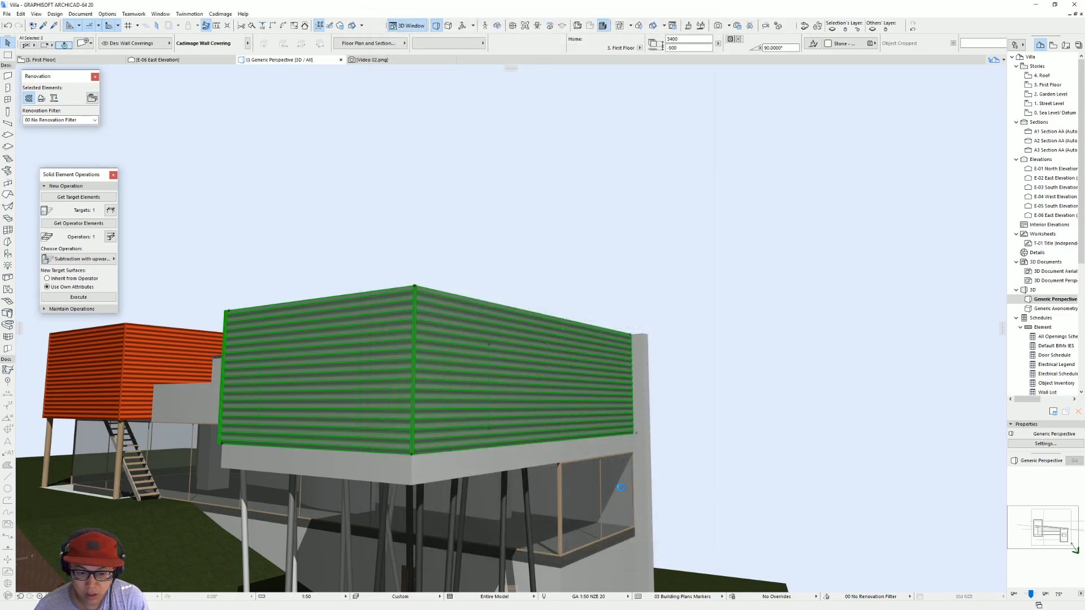
Step: Set the three coverings to Follow Wall Base Shape with a base offset of -600
key(ctrl+t)
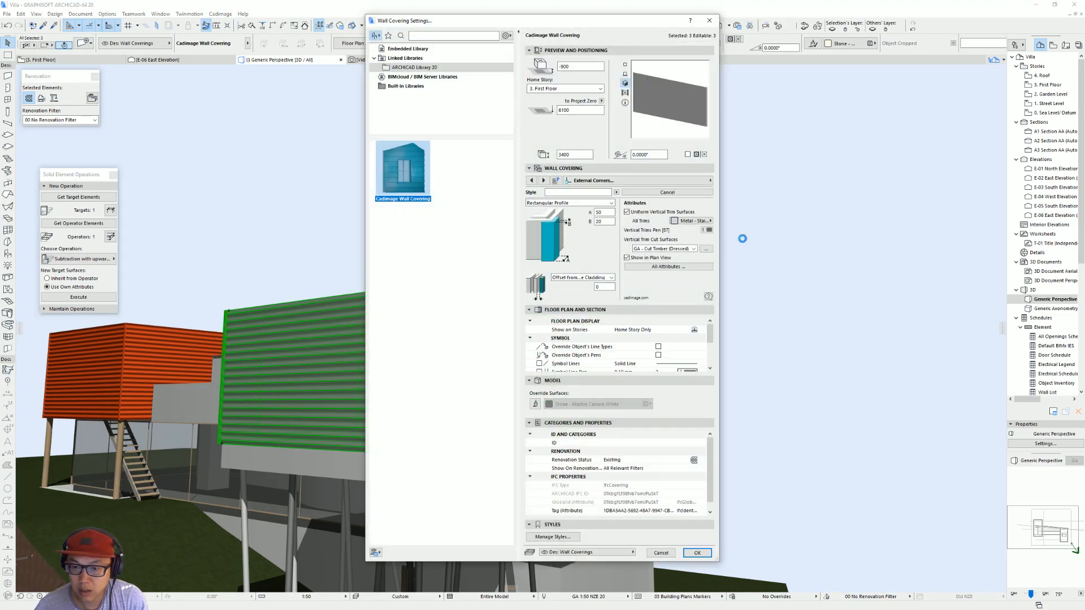
click(696, 181)
click(757, 191)
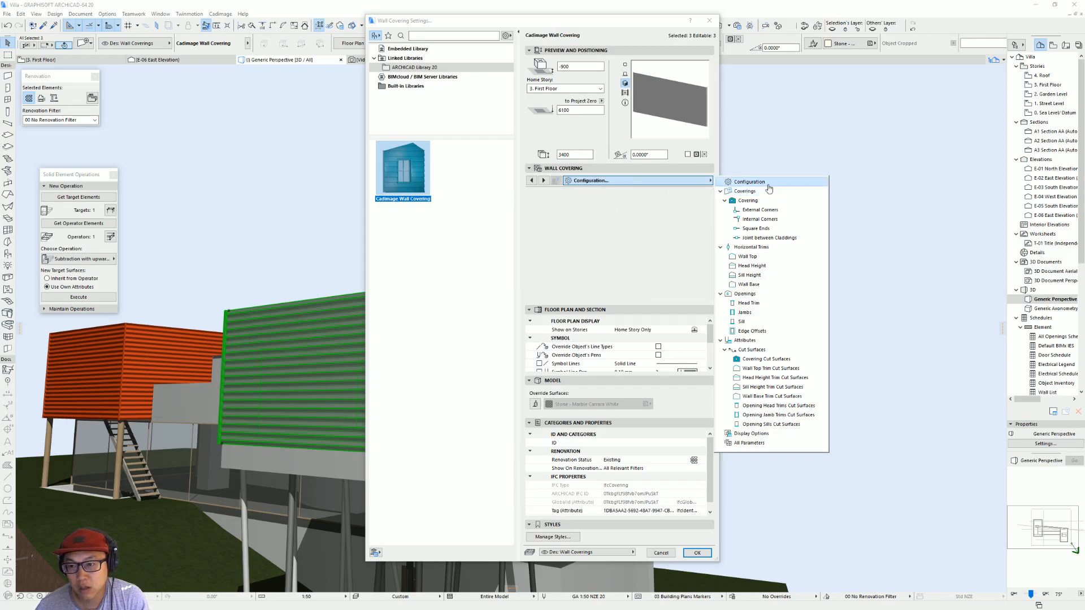
click(749, 181)
click(667, 250)
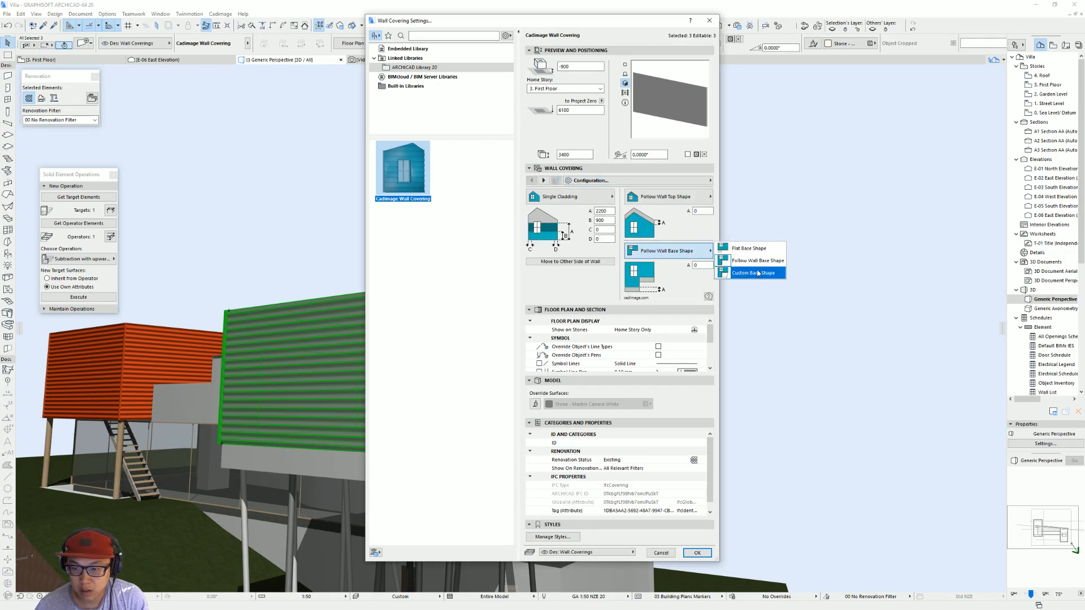
click(748, 262)
text(-600)
key(Return)
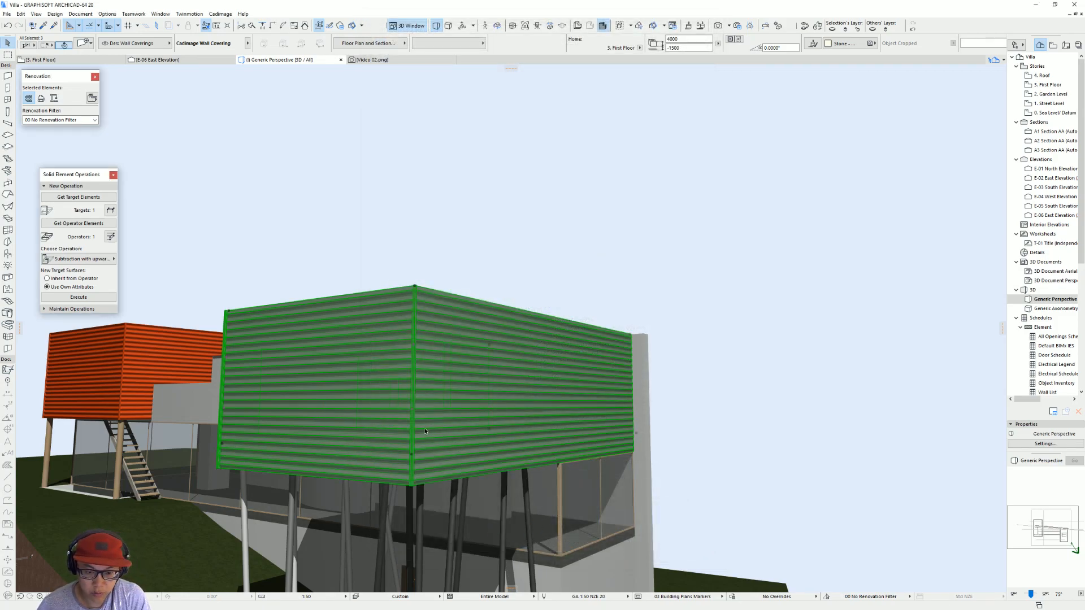
Step: Change the smaller volume's windowed wall covering to Custom Base Shape with a base offset of 0
scroll(479, 358, down, 5)
shift+middle_drag(479, 358, 751, 376)
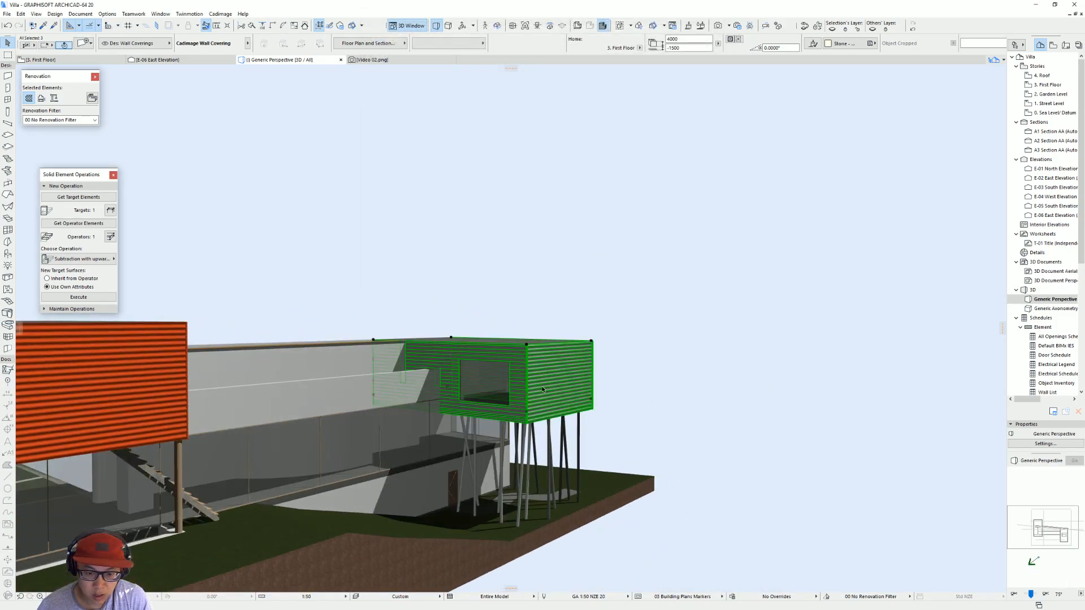
key(Escape)
click(458, 353)
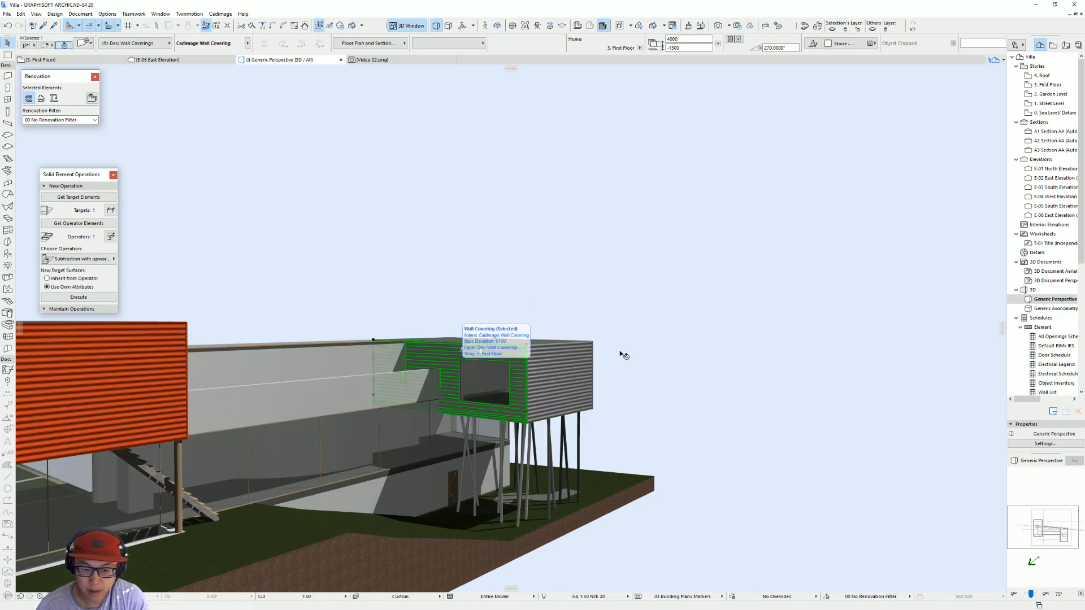
key(ctrl+t)
click(667, 250)
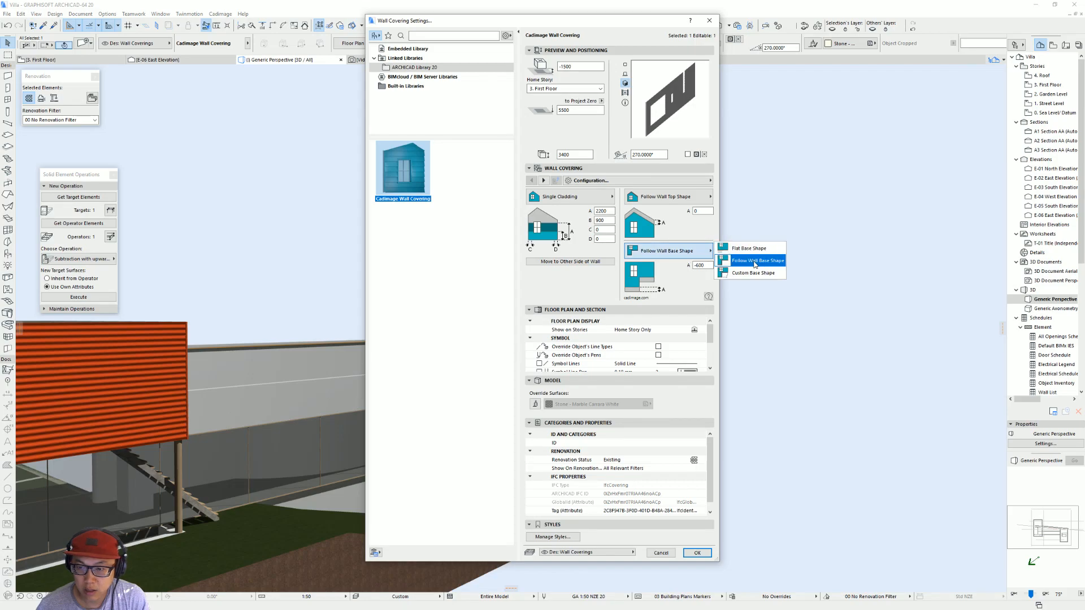
click(754, 273)
click(701, 264)
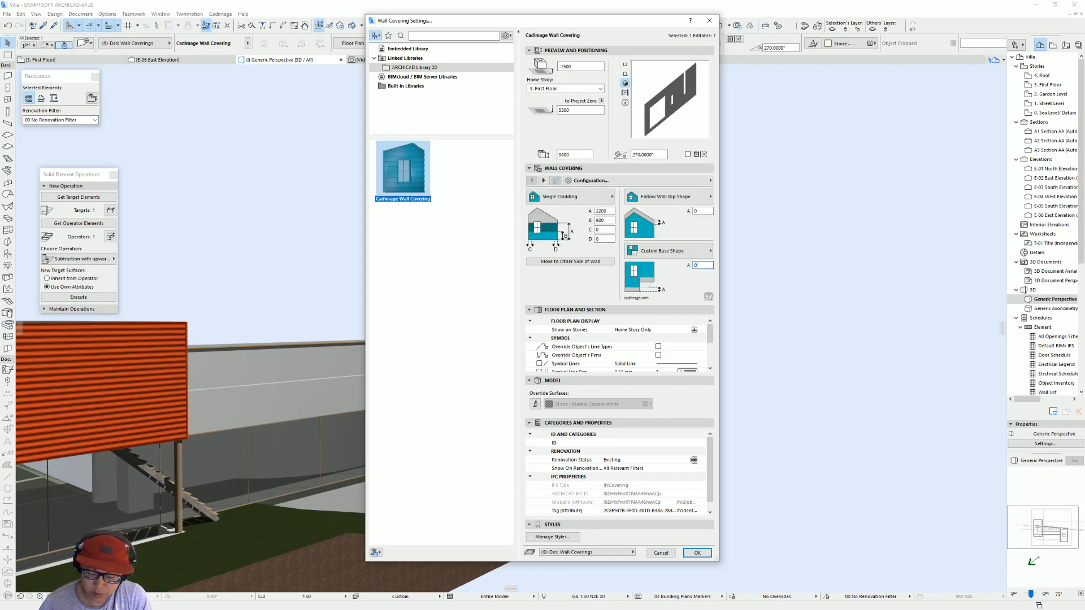
key(Return)
Step: In the First Floor plan, copy the west elevation marker to just outside the smaller volume's windowed wall and open the copied elevation
scroll(460, 391, up, 5)
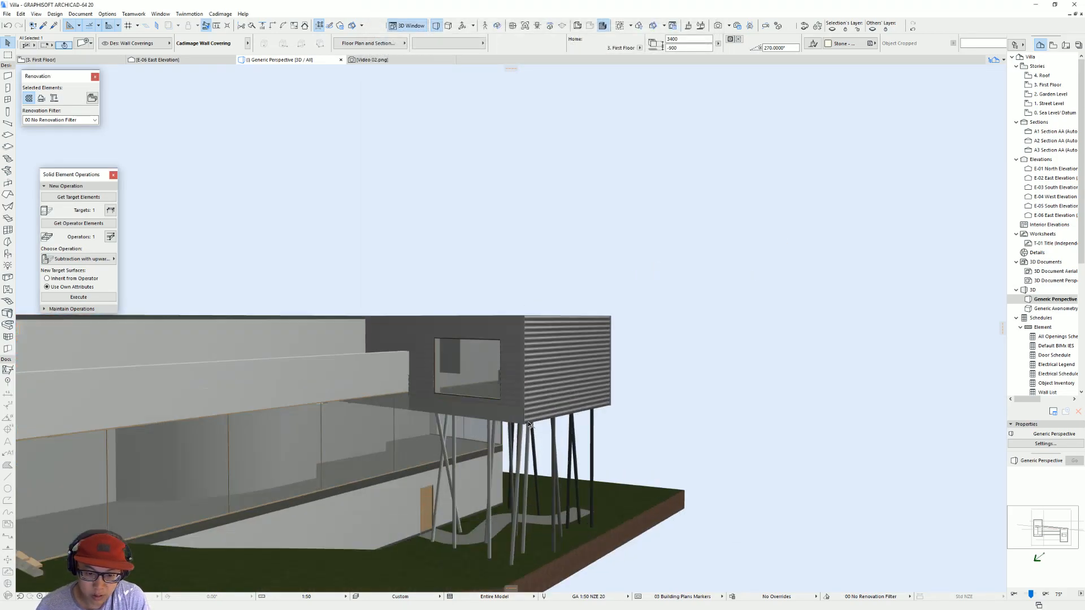
middle_drag(527, 397, 536, 398)
key(F2)
key(Escape)
scroll(608, 358, down, 6)
middle_drag(605, 360, 632, 369)
click(289, 291)
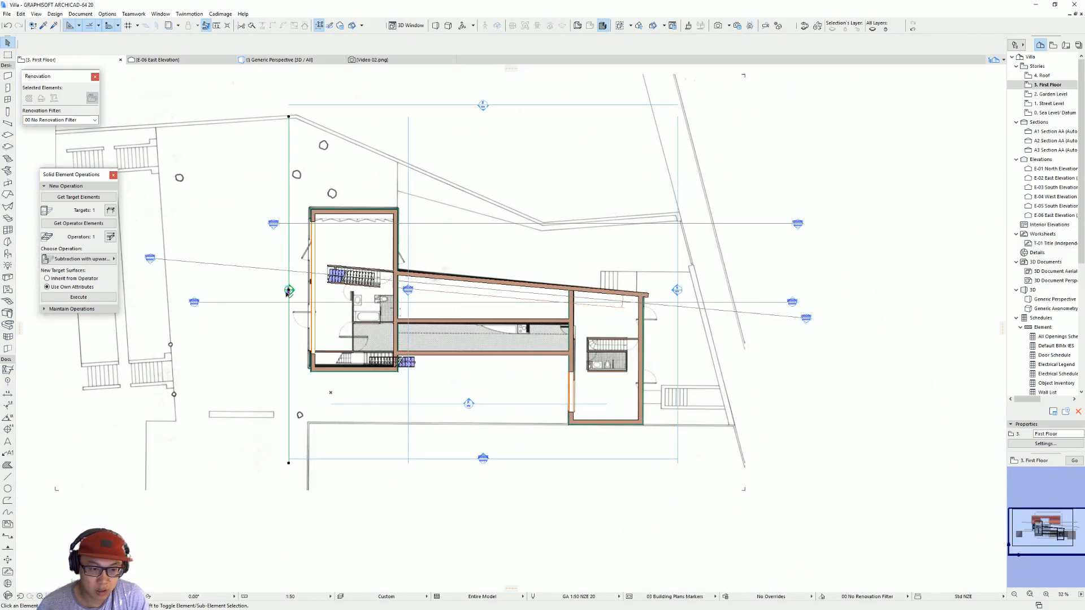
click(287, 291)
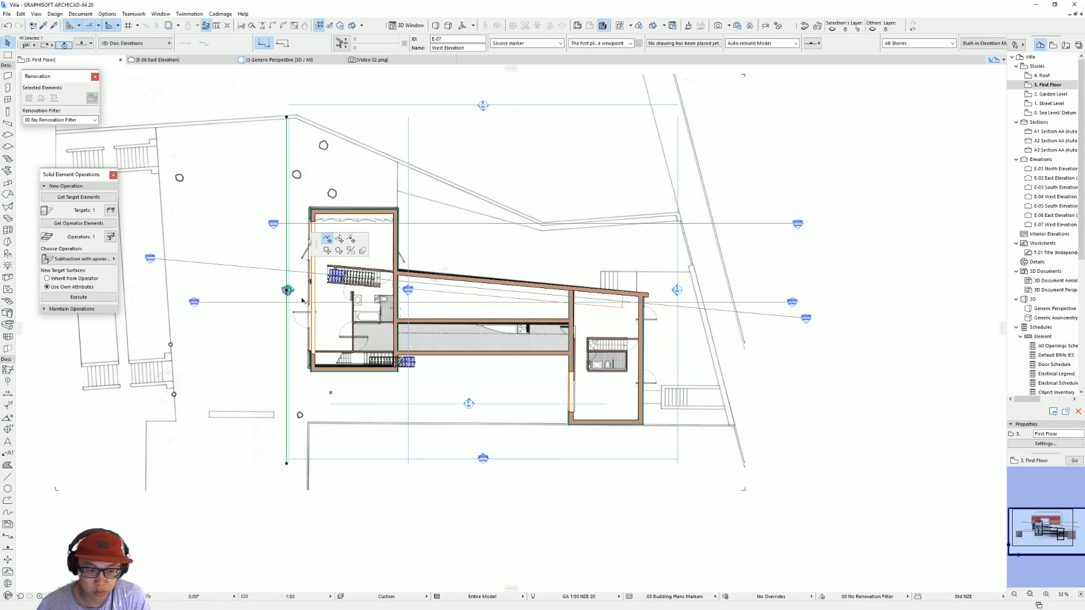
click(562, 308)
right_click(562, 309)
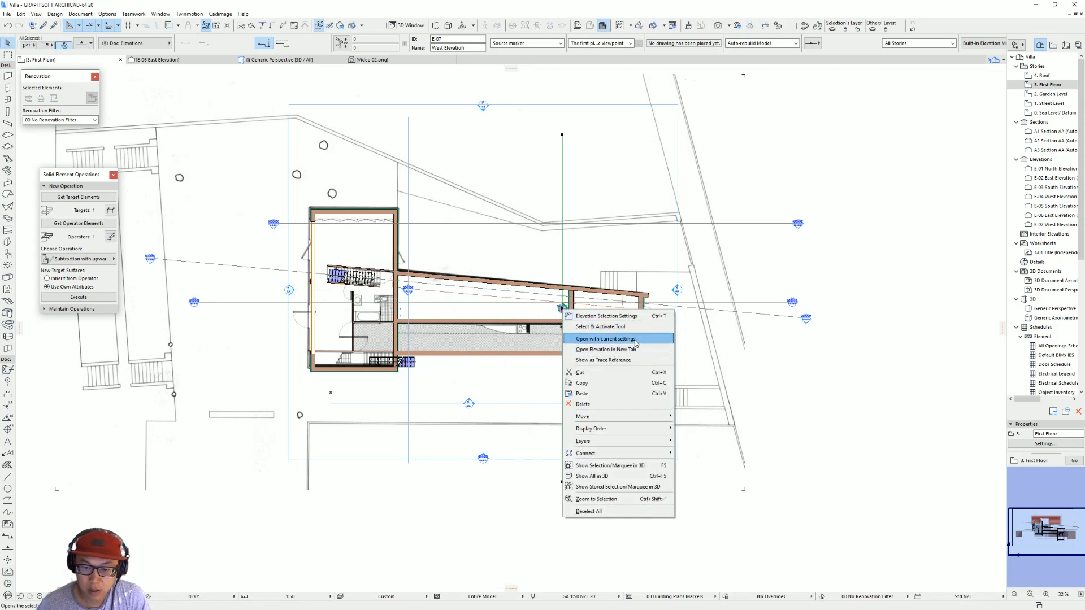
click(633, 348)
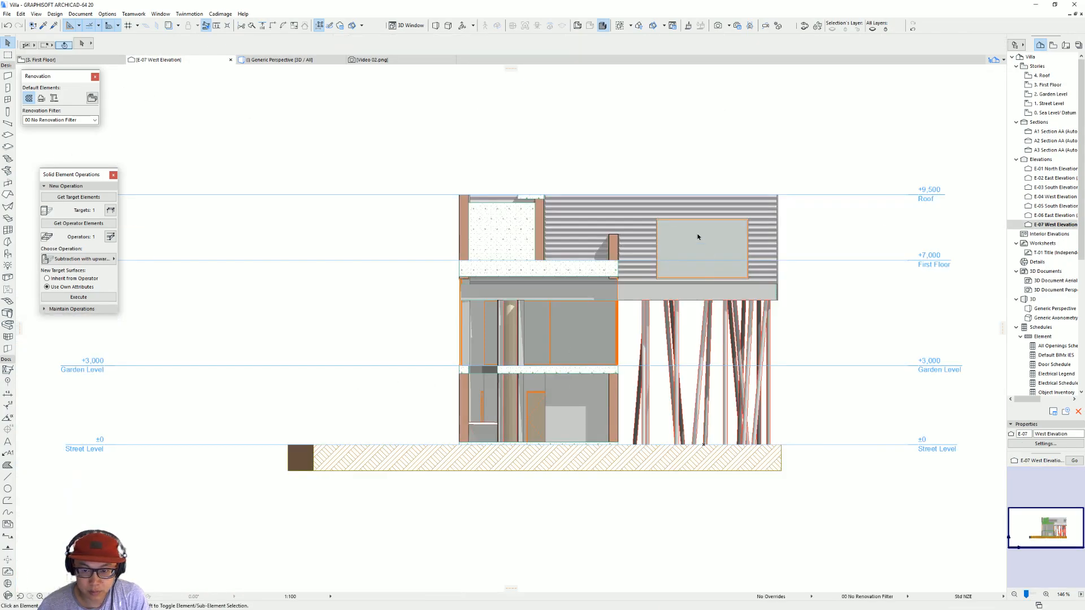
Step: Lower the windowed wall covering's outer base corner to -1500 and add a base node at the same level where the crossing wall meets it
scroll(701, 239, up, 3)
click(531, 321)
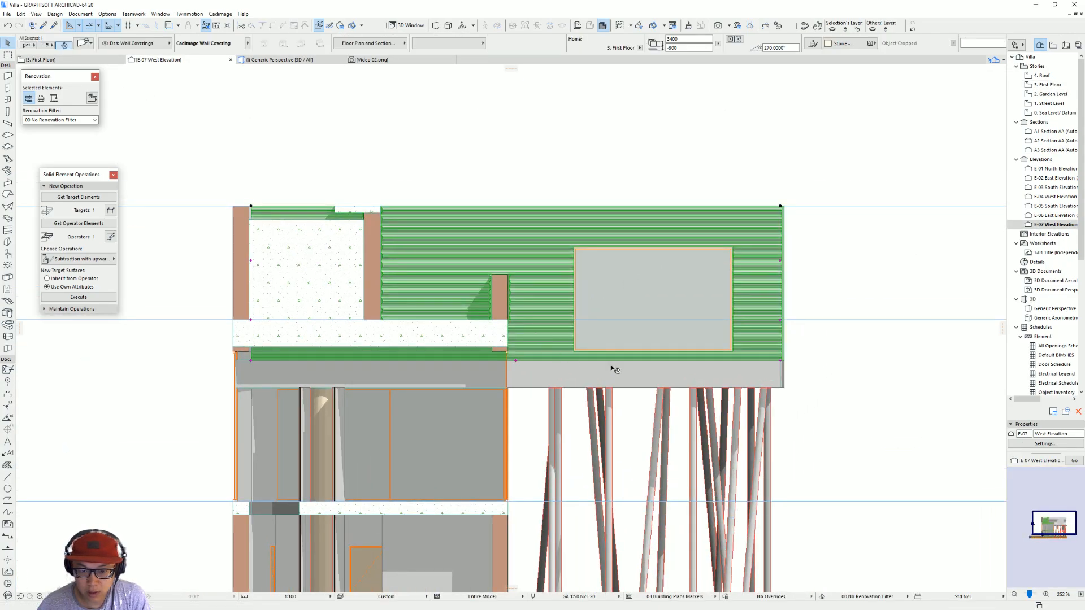
click(780, 364)
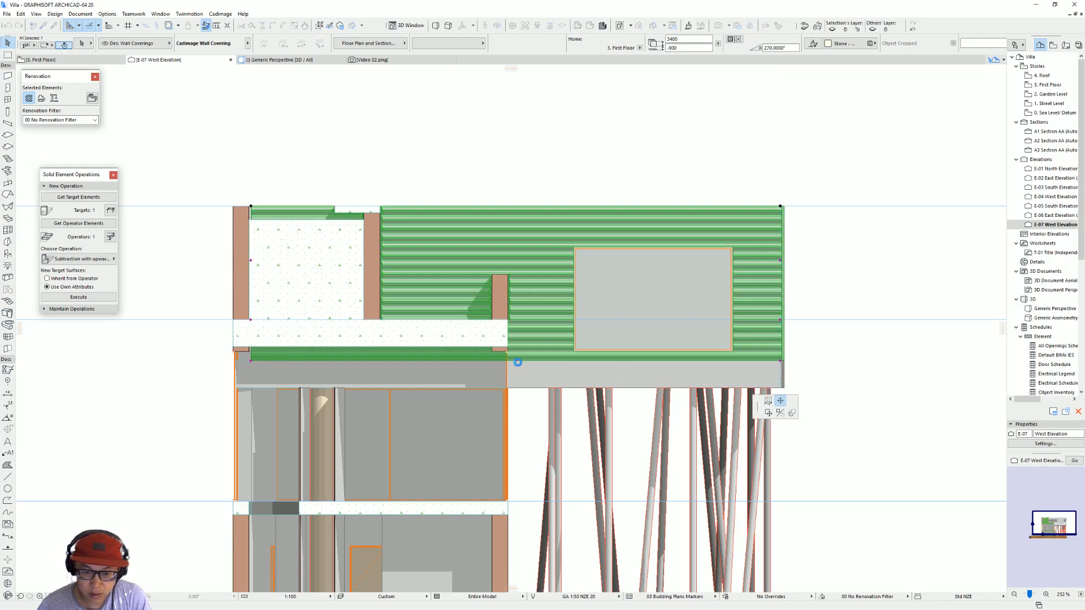
click(518, 362)
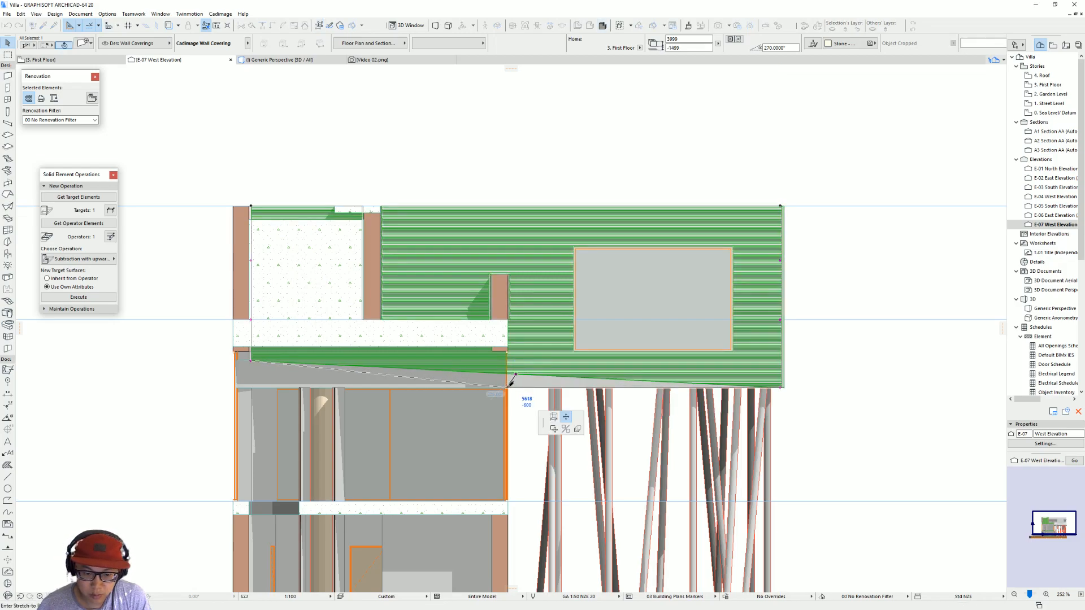
click(515, 374)
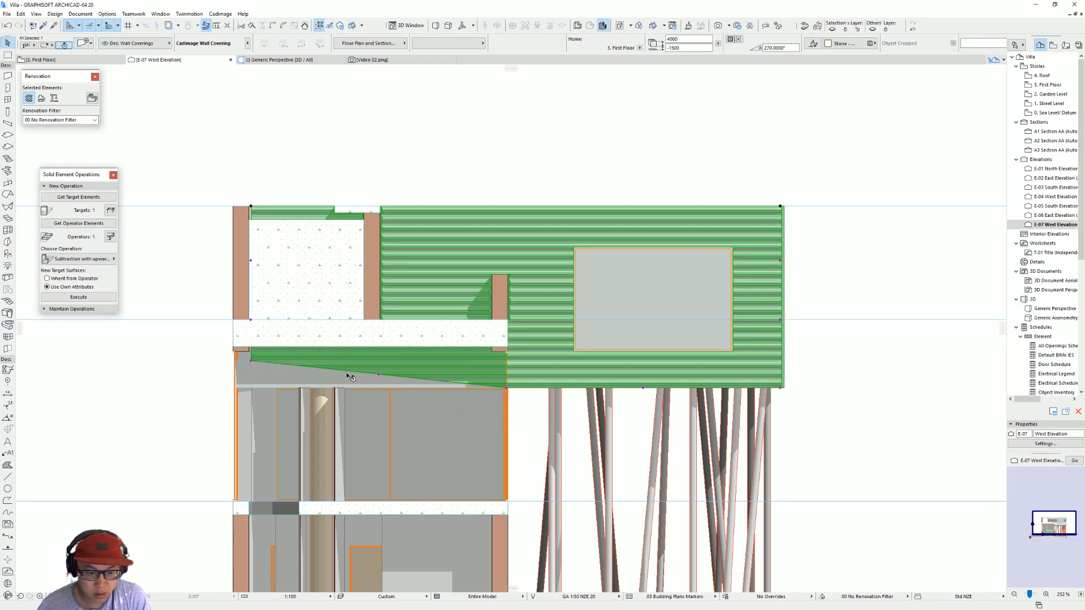
Step: Insert another base node at the First Floor level and raise the covering's inner corner to that level, forming a stepped base
click(379, 376)
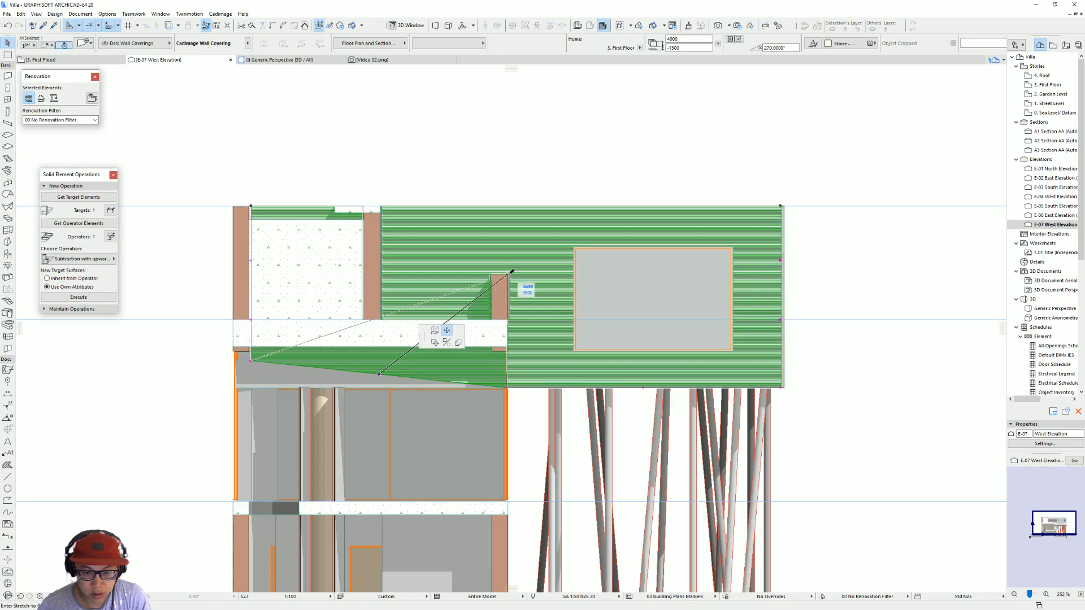
click(509, 320)
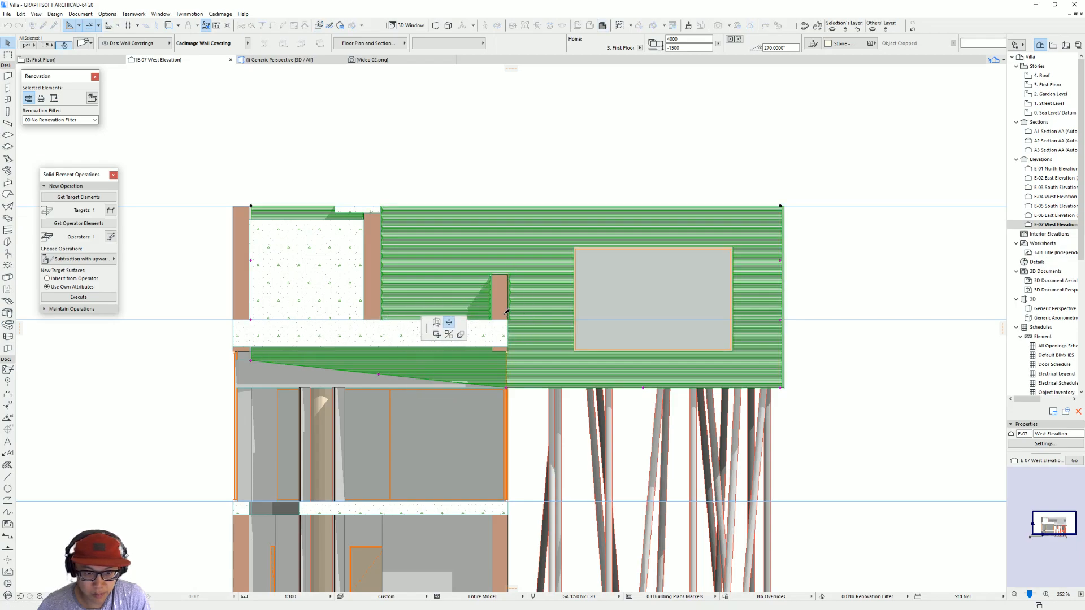
click(251, 362)
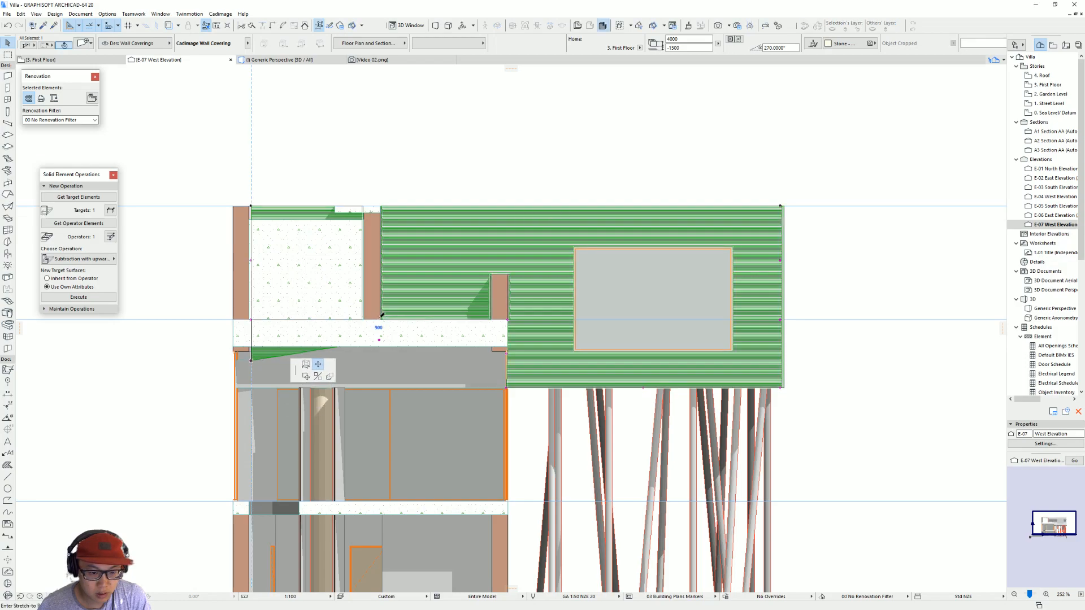
click(381, 314)
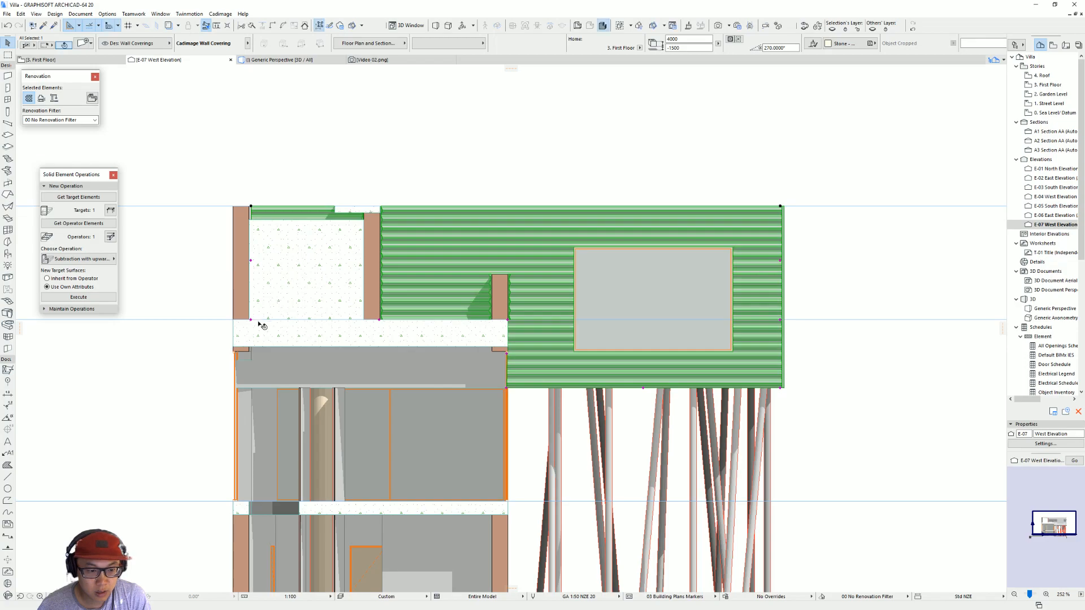
key(Escape)
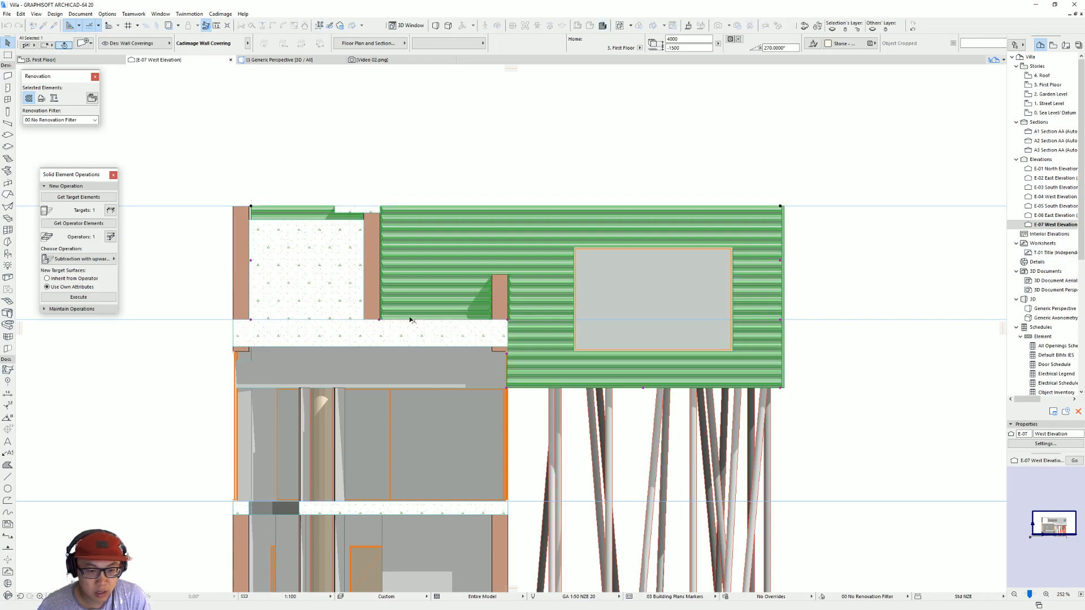
Step: In the First Floor plan, shorten the windowed wall covering by stretching its far end back to the kitchen-side face of the crossing wall
key(F2)
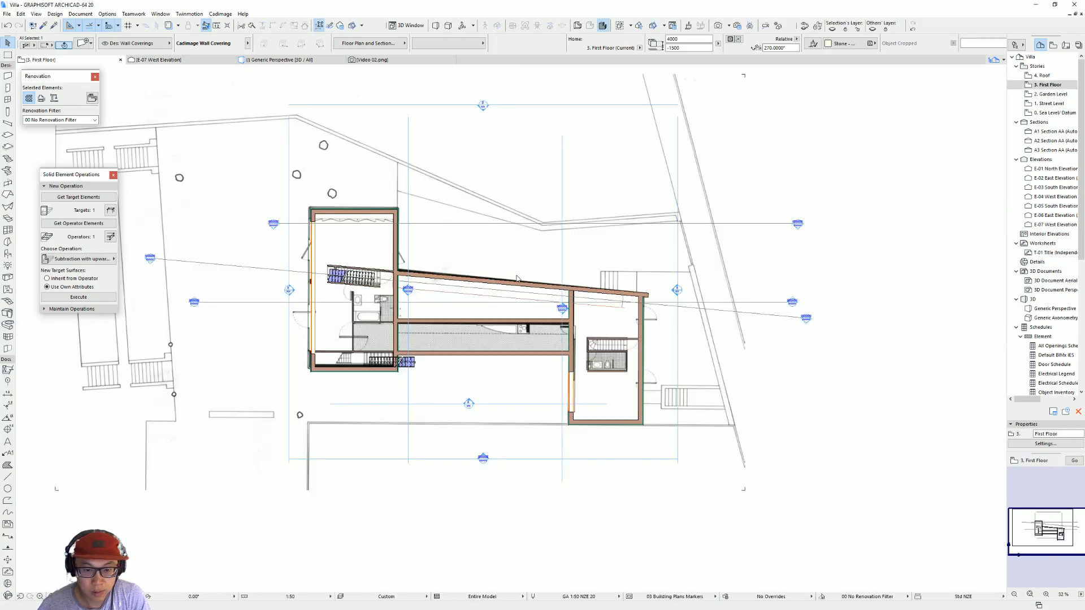
scroll(579, 308, up, 5)
click(524, 244)
key(ctrl+d)
click(526, 232)
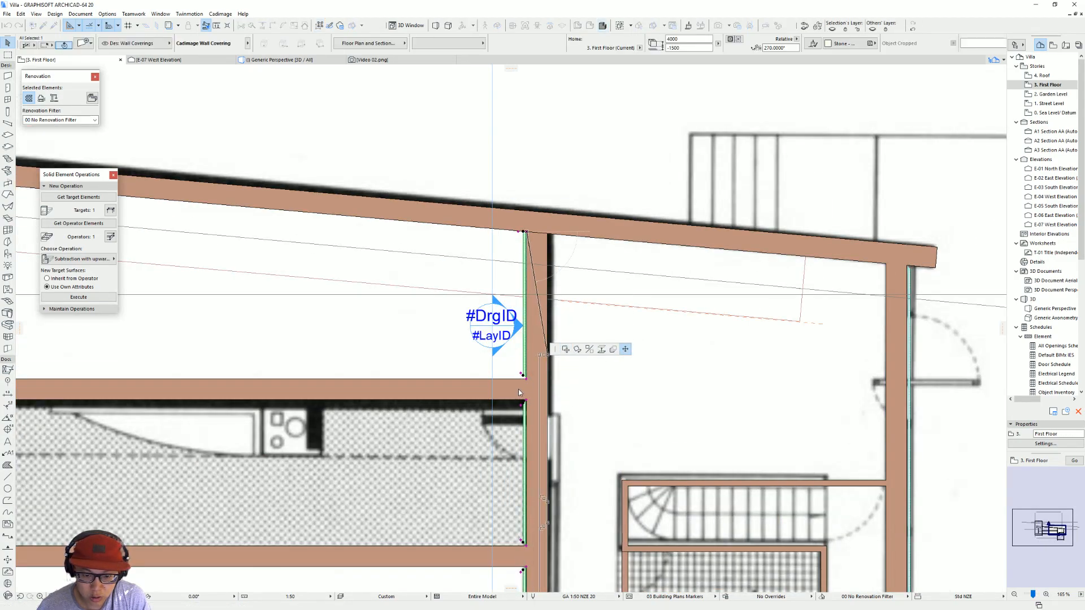
click(522, 402)
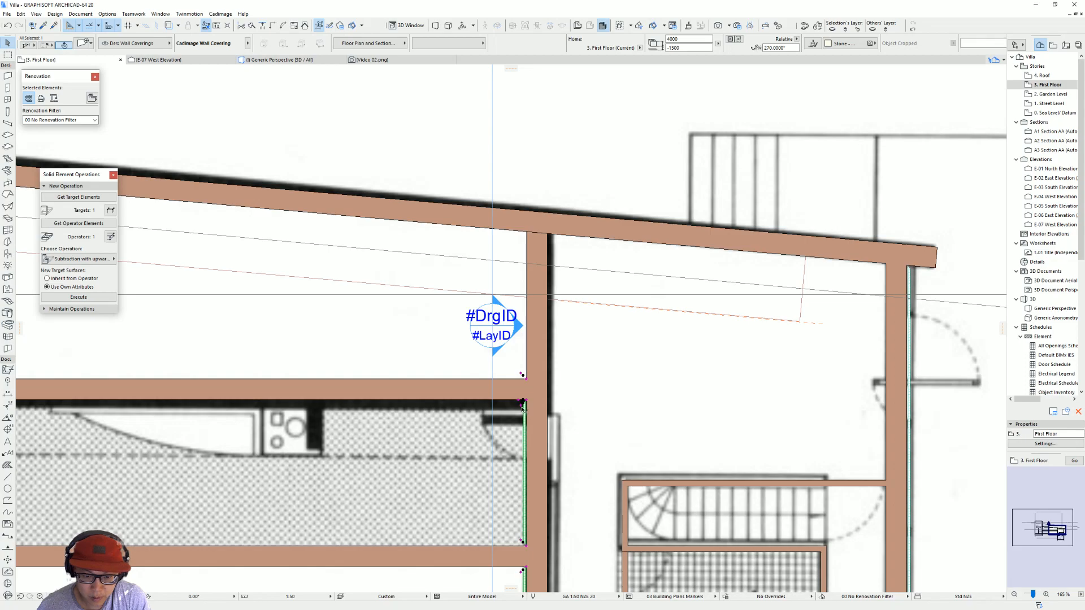
middle_drag(556, 416, 546, 260)
click(515, 412)
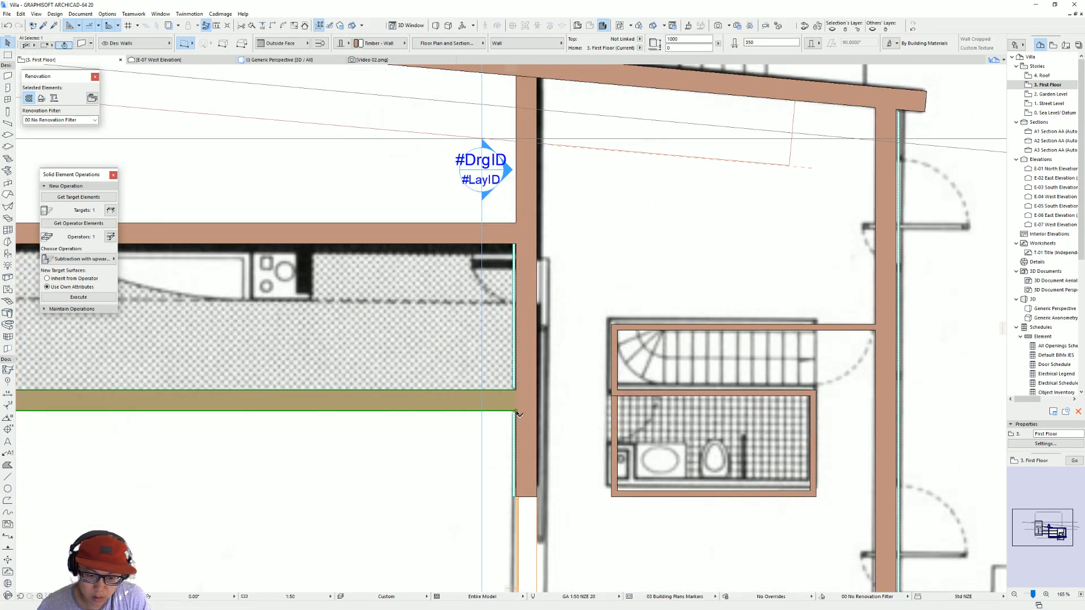
click(517, 412)
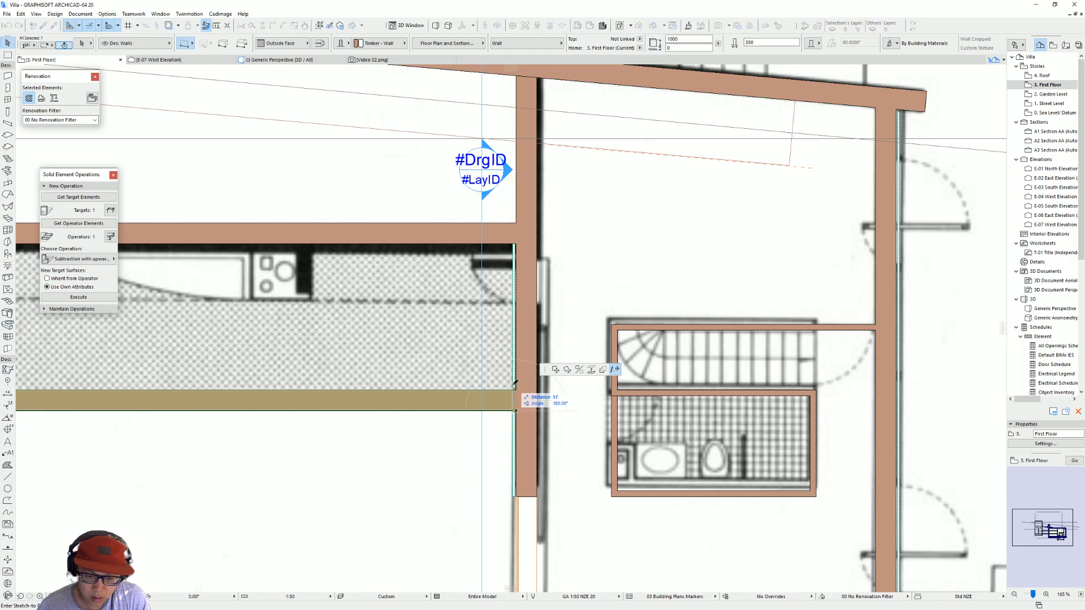
click(514, 388)
key(Escape)
click(520, 401)
key(Escape)
click(516, 389)
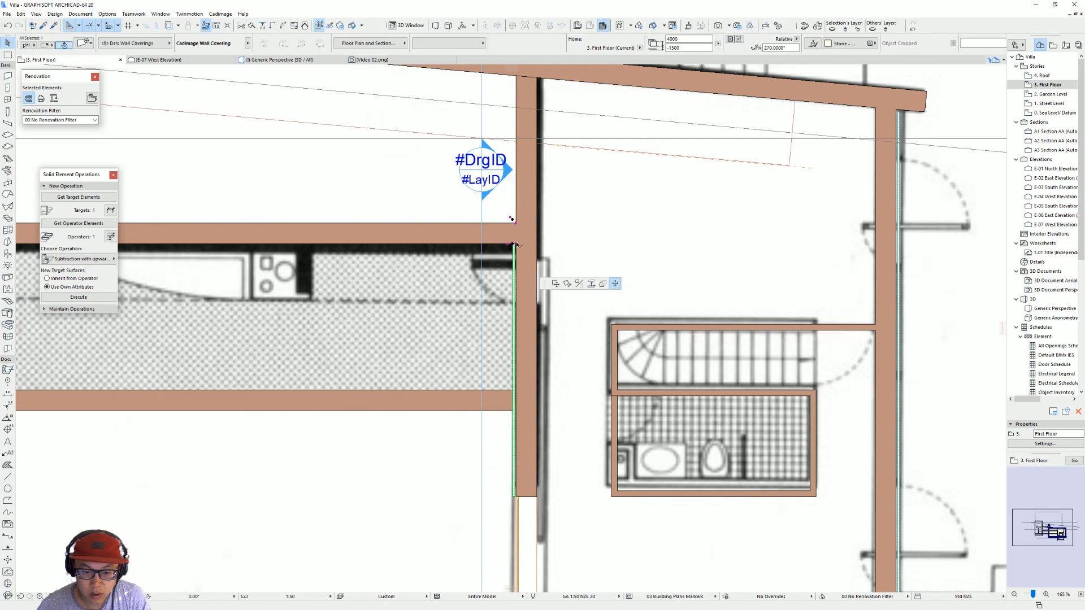
key(Escape)
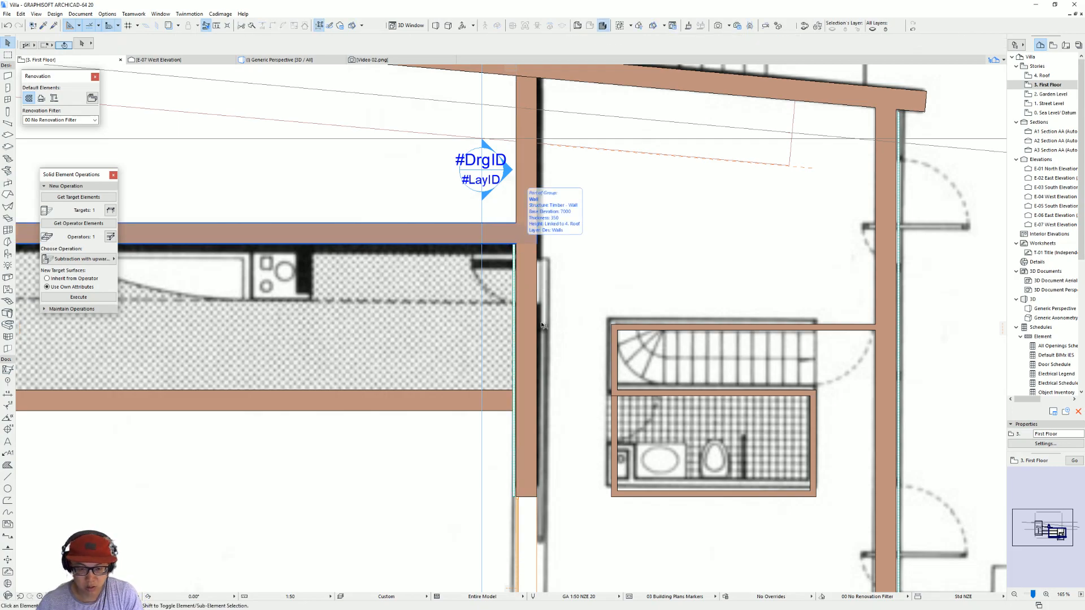
Step: Examine the shortened covering and the overall villa from several angles in the 3D view
key(F3)
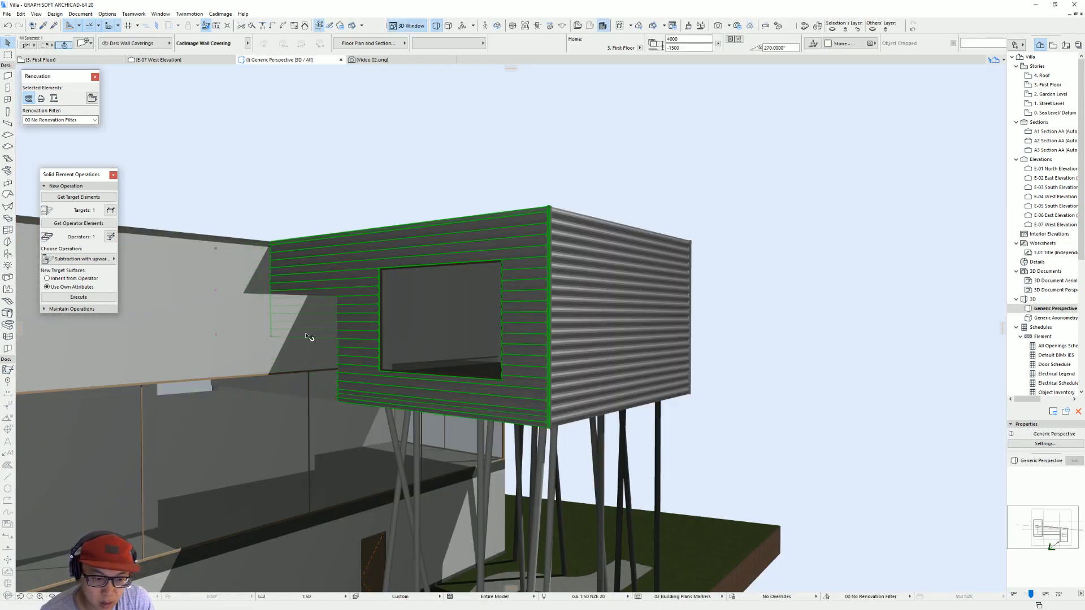
scroll(301, 331, up, 5)
scroll(305, 331, down, 4)
shift+middle_drag(345, 330, 765, 322)
scroll(410, 321, down, 2)
scroll(410, 321, down, 3)
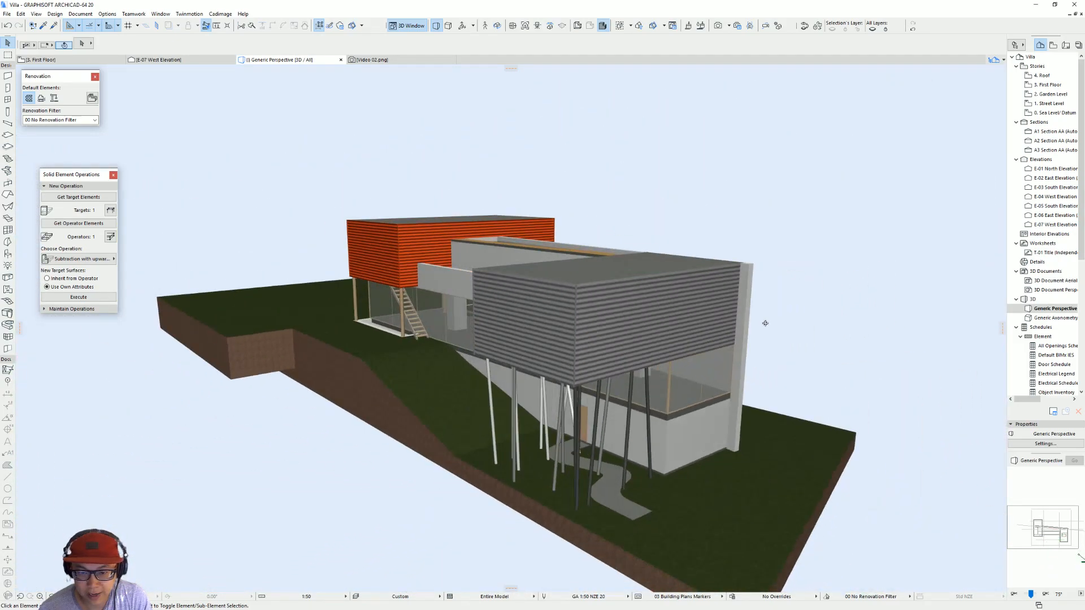
scroll(765, 322, down, 1)
scroll(600, 330, up, 5)
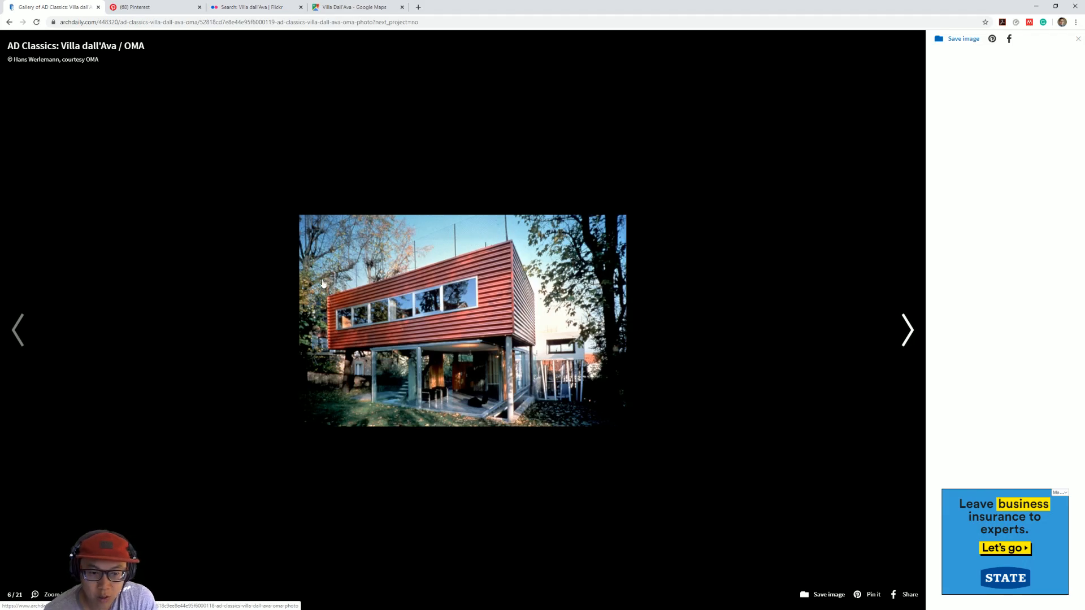
Step: Switch to the browser and browse the ArchDaily Villa dall'Ava gallery forward to the garden level plan
click(890, 324)
click(889, 325)
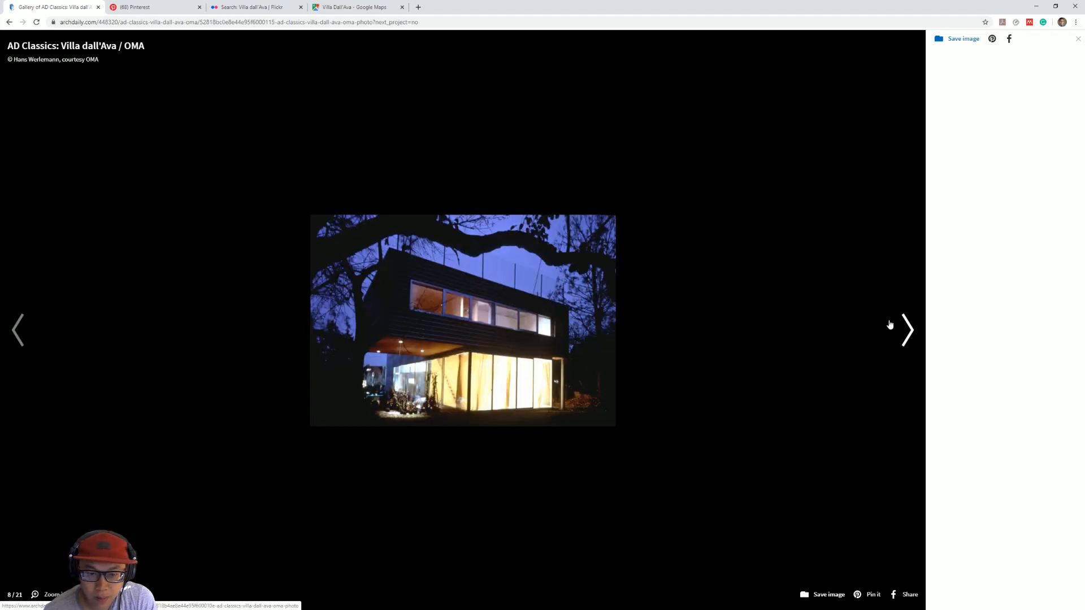
click(890, 335)
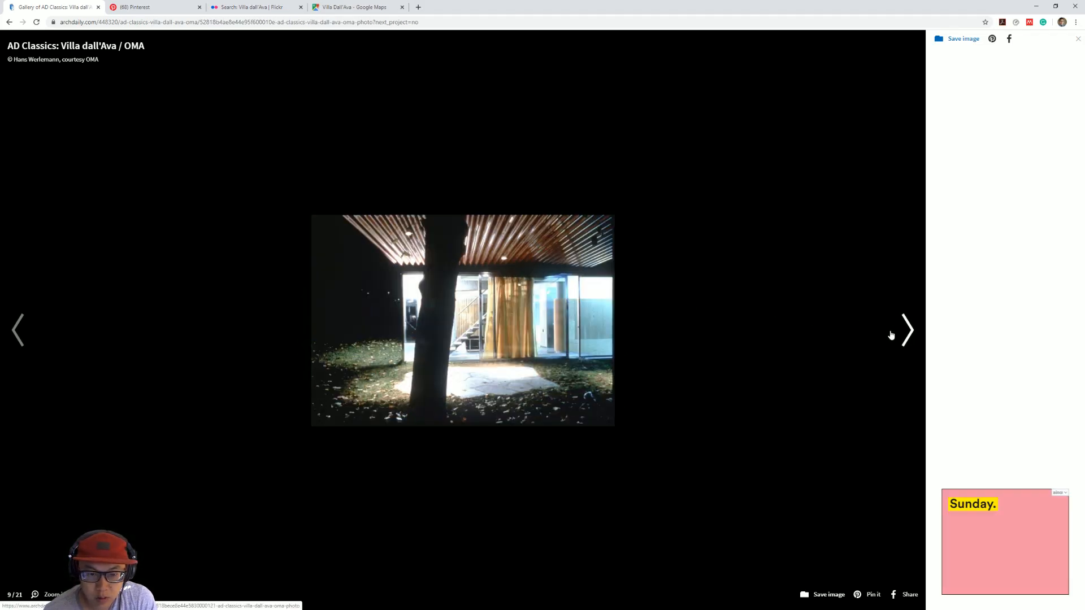
click(890, 335)
click(890, 336)
click(891, 335)
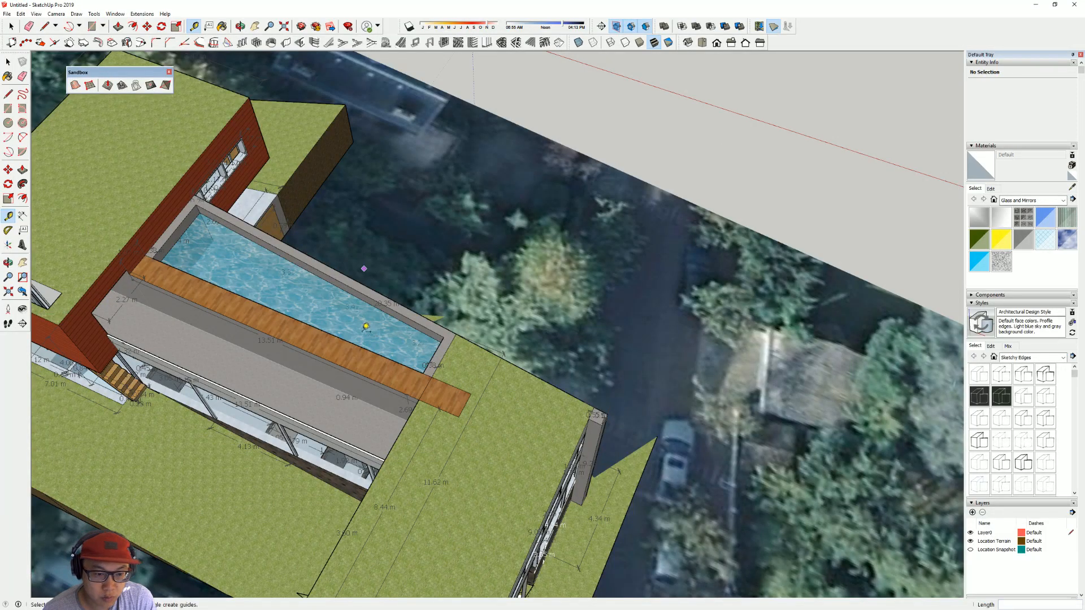
Step: Switch to the SketchUp reference model and examine the underside and supports of the smaller volume
mouse_move(366, 328)
middle_down()
mouse_move(381, 276)
mouse_move(591, 95)
middle_up()
mouse_move(406, 219)
middle_down()
mouse_move(593, 181)
mouse_move(712, 133)
middle_up()
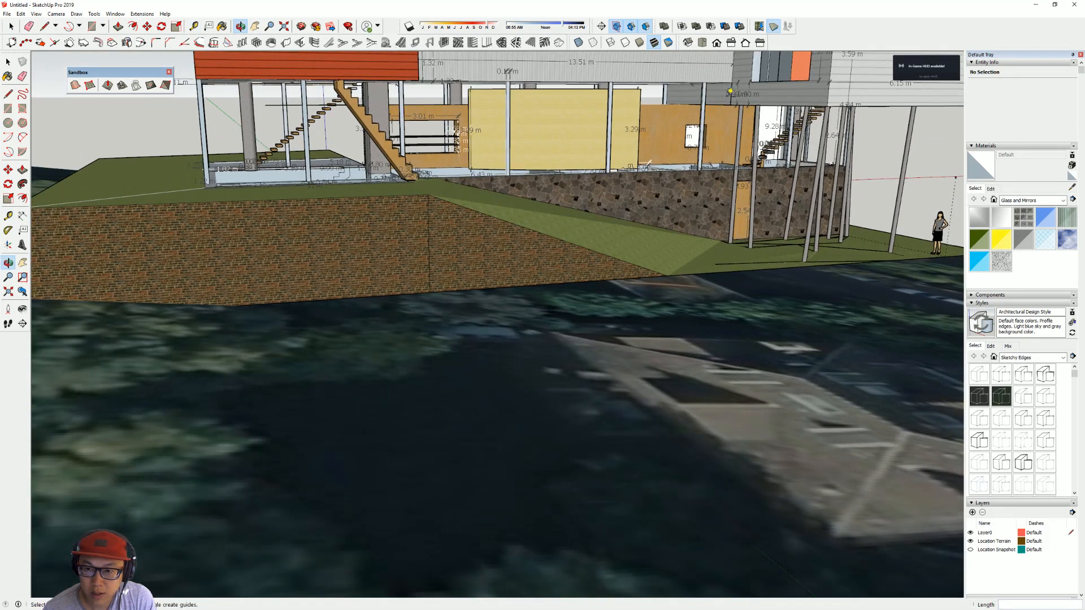
middle_drag(732, 89, 692, 93)
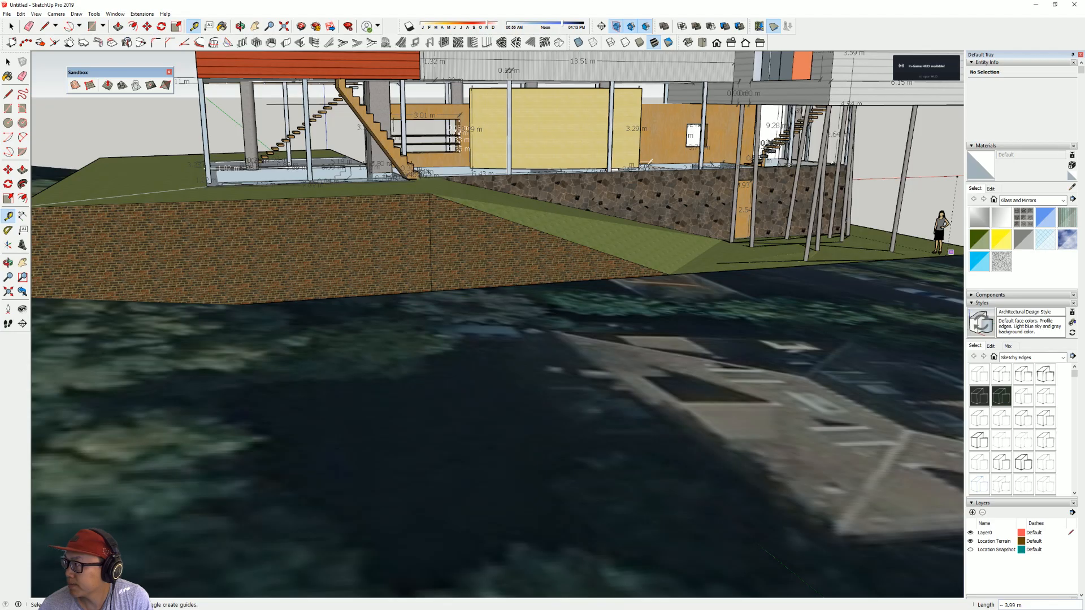
Step: Return to the browser gallery and go back through the earlier villa photos to check the facade details
key(alt+Tab)
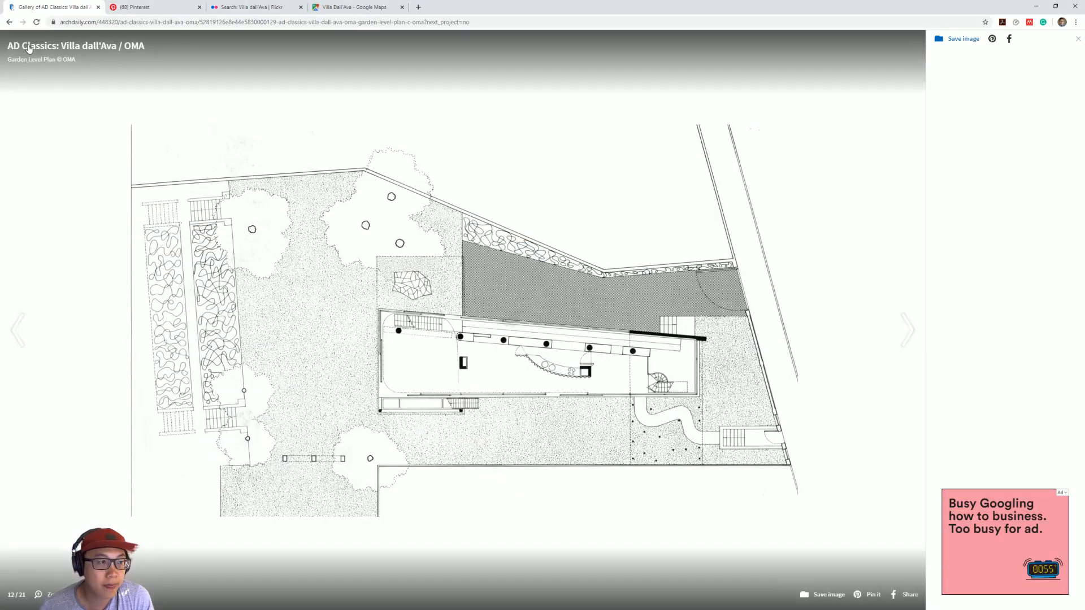
click(19, 331)
click(18, 330)
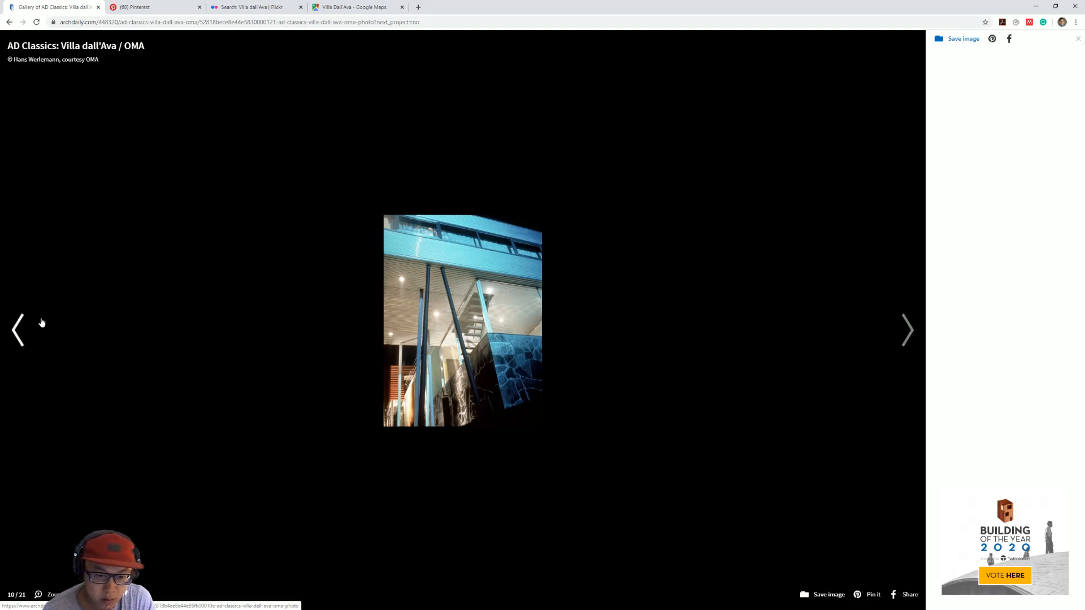
click(8, 341)
click(8, 341)
click(8, 341)
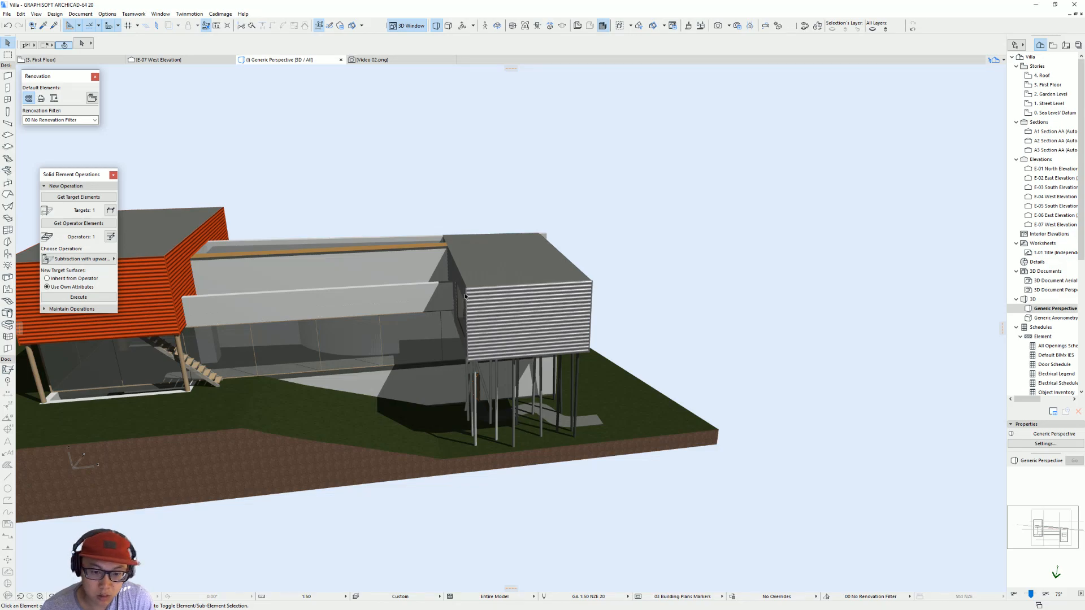
Step: In ArchiCAD's 3D view, pull the step node of the windowed wall covering's base down onto its bottom corner beside the long wall
scroll(465, 296, up, 4)
shift+middle_drag(465, 296, 770, 276)
middle_drag(311, 370, 495, 369)
click(498, 367)
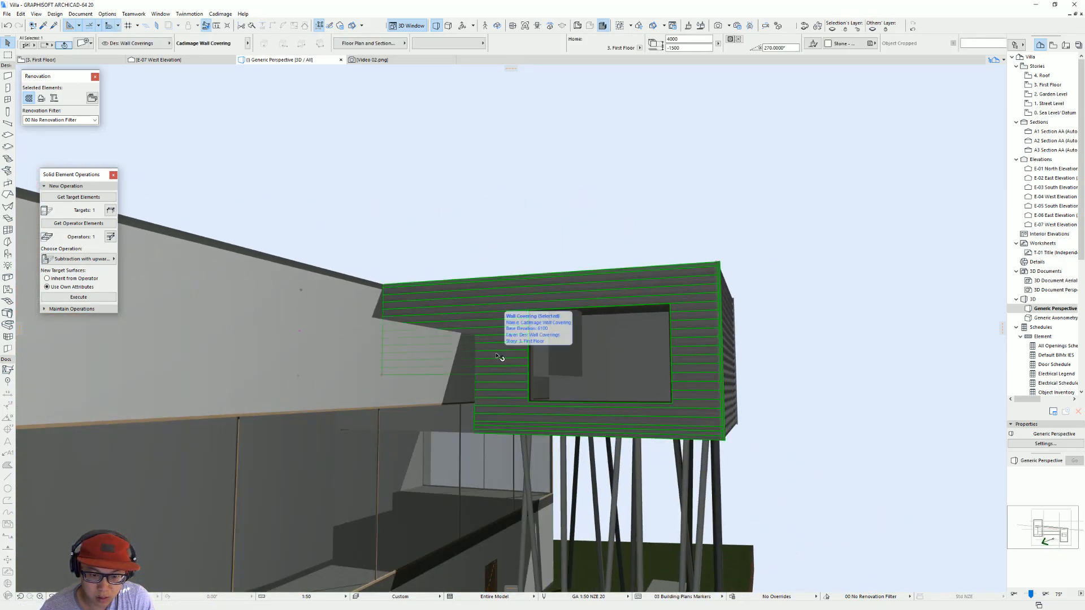
click(478, 375)
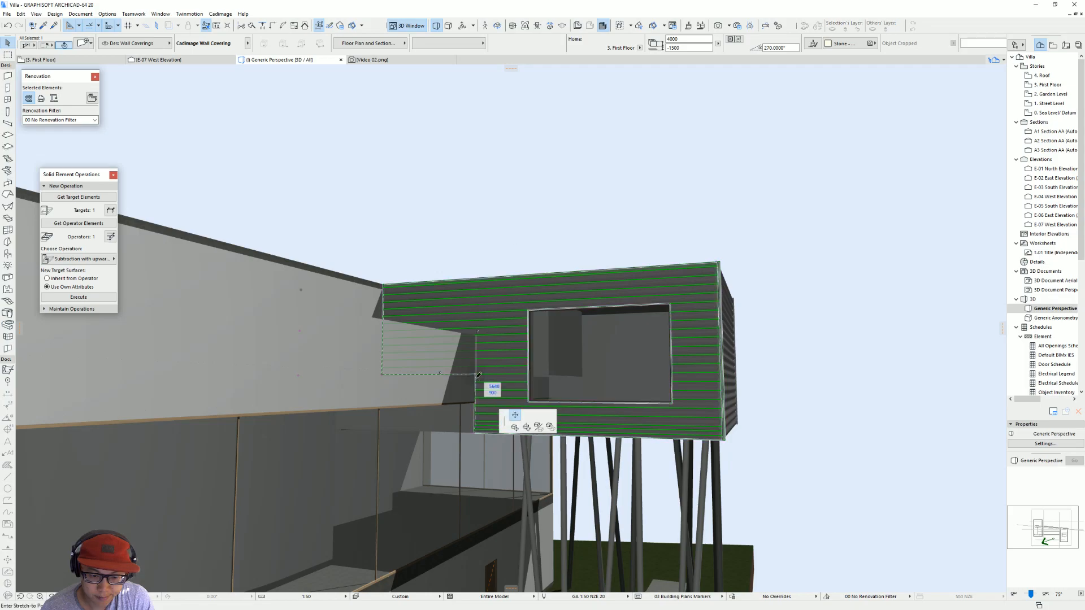
click(477, 430)
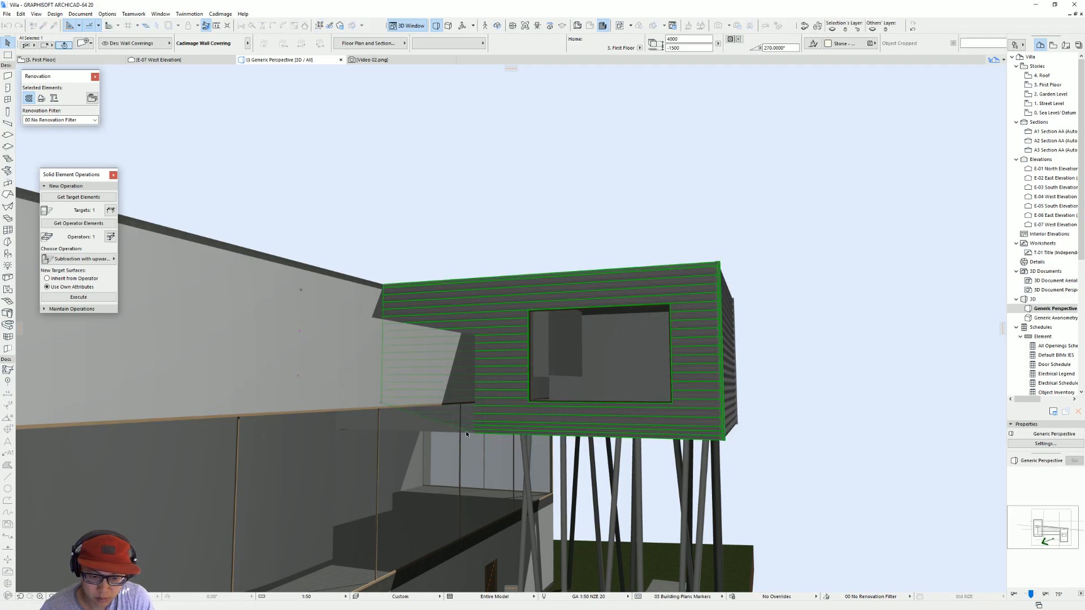
click(382, 404)
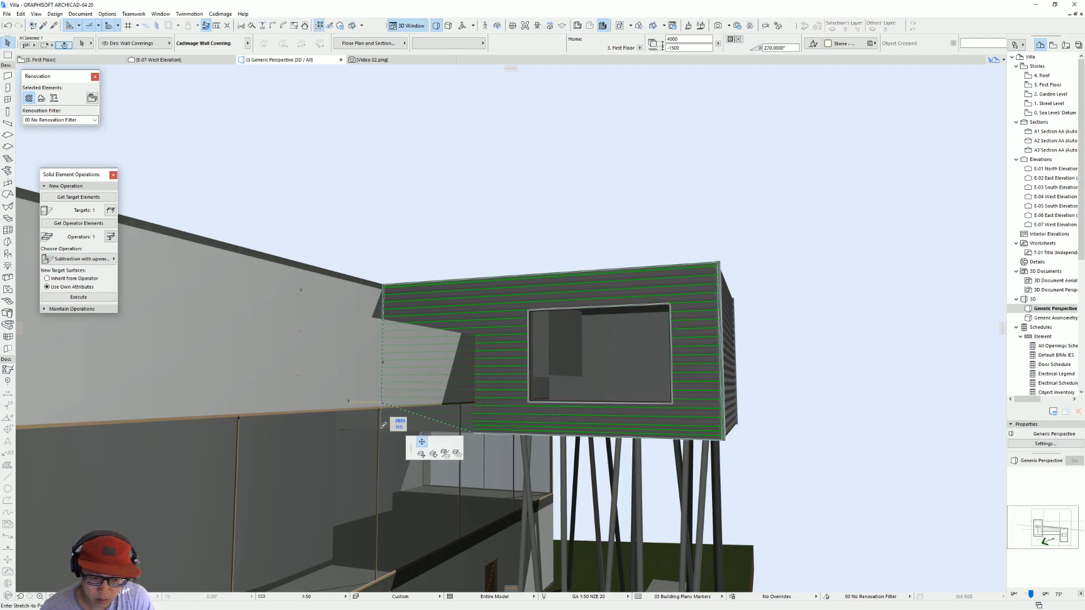
key(Escape)
key(Escape)
Step: Open the west elevation from the First Floor plan and pull the wall covering's base step node vertically down to its bottom edge
key(F2)
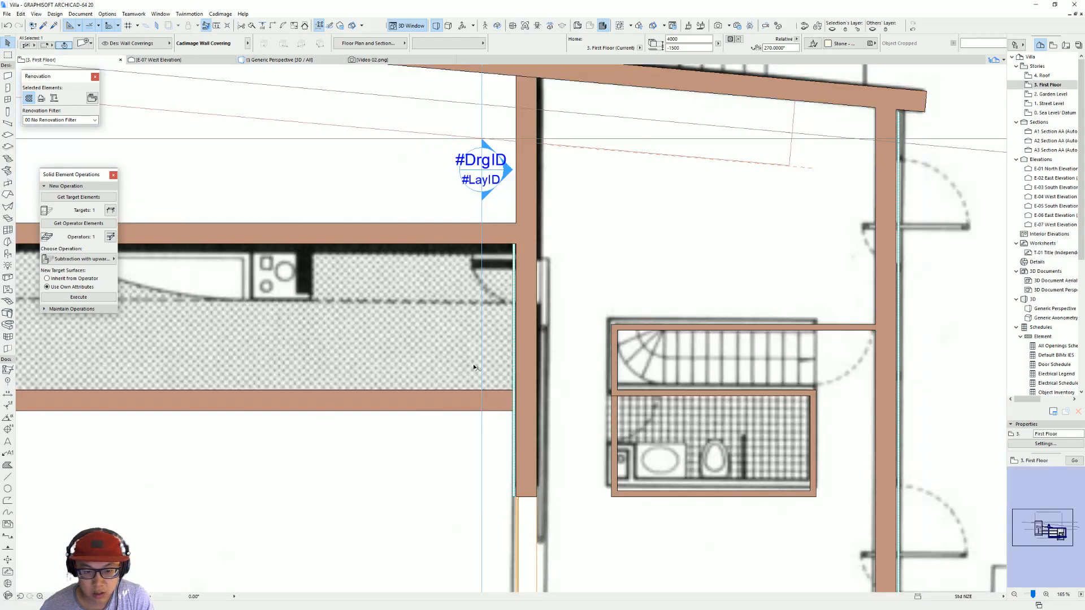
click(482, 197)
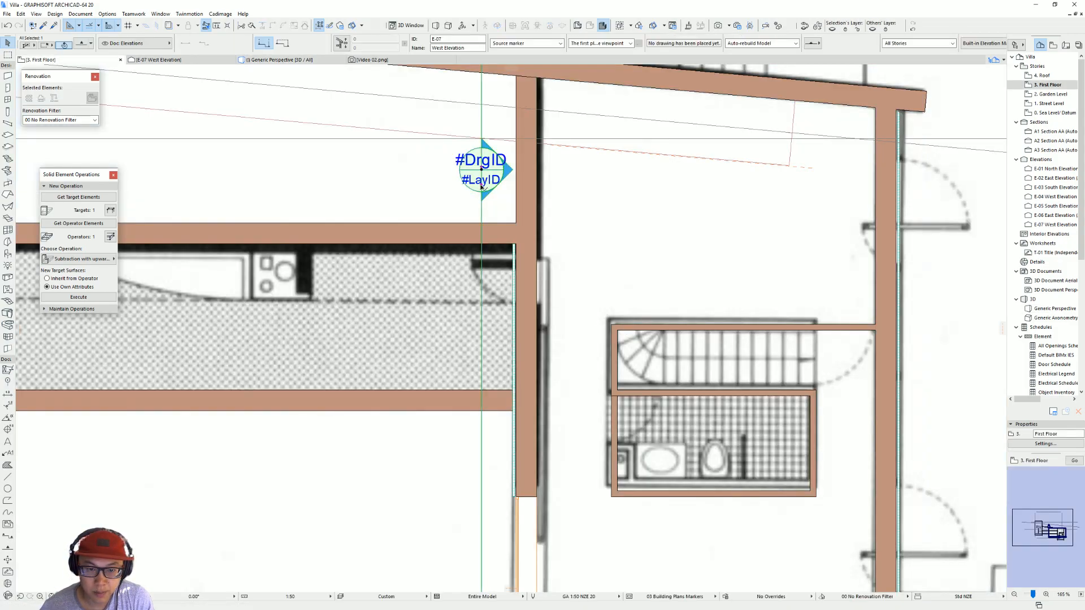
right_click(482, 188)
click(523, 215)
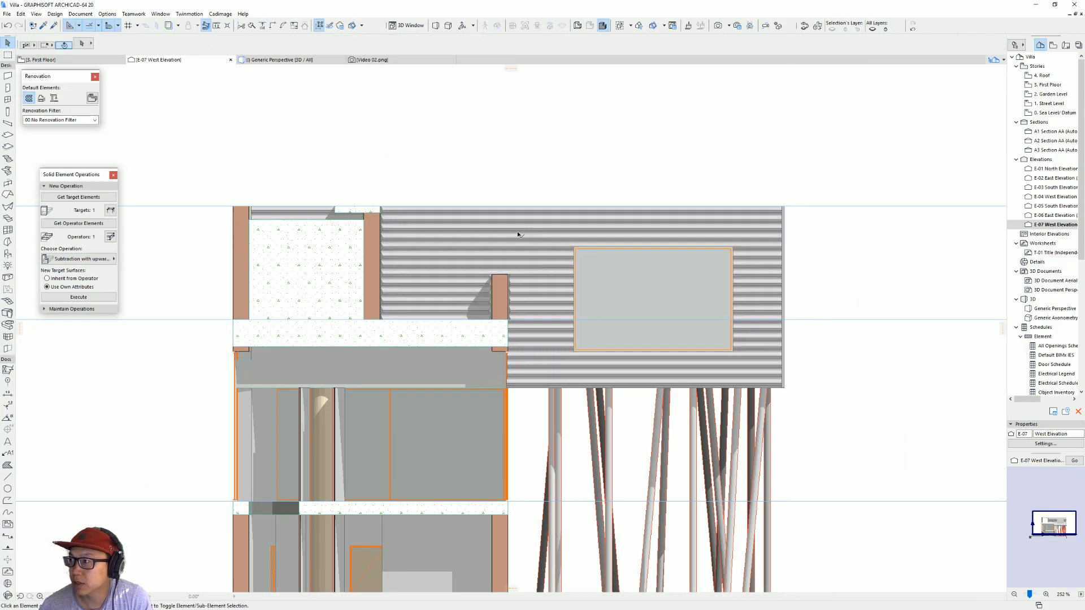
click(379, 353)
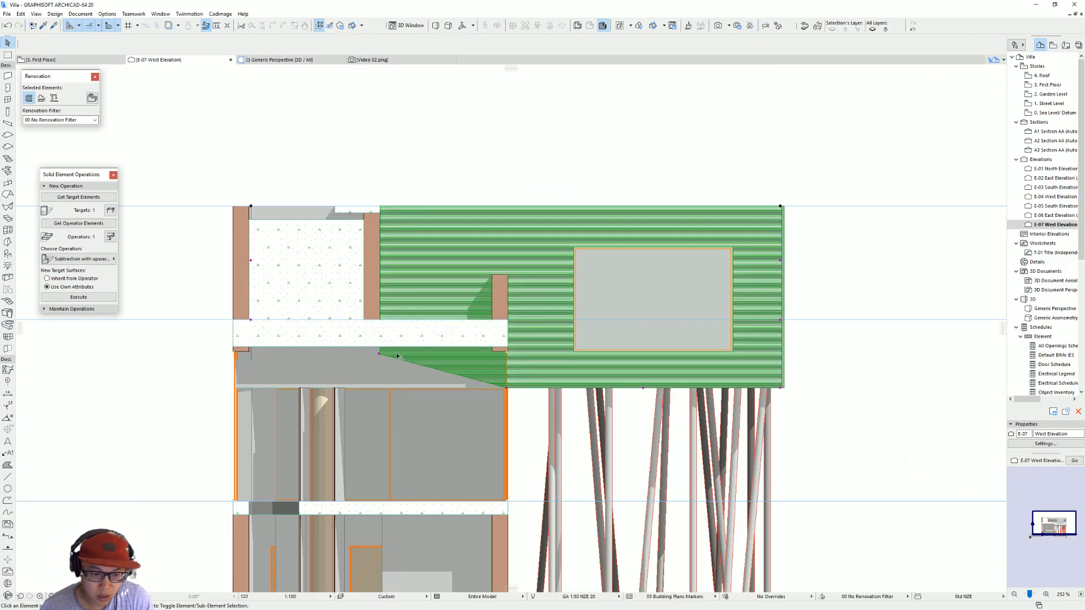
click(379, 387)
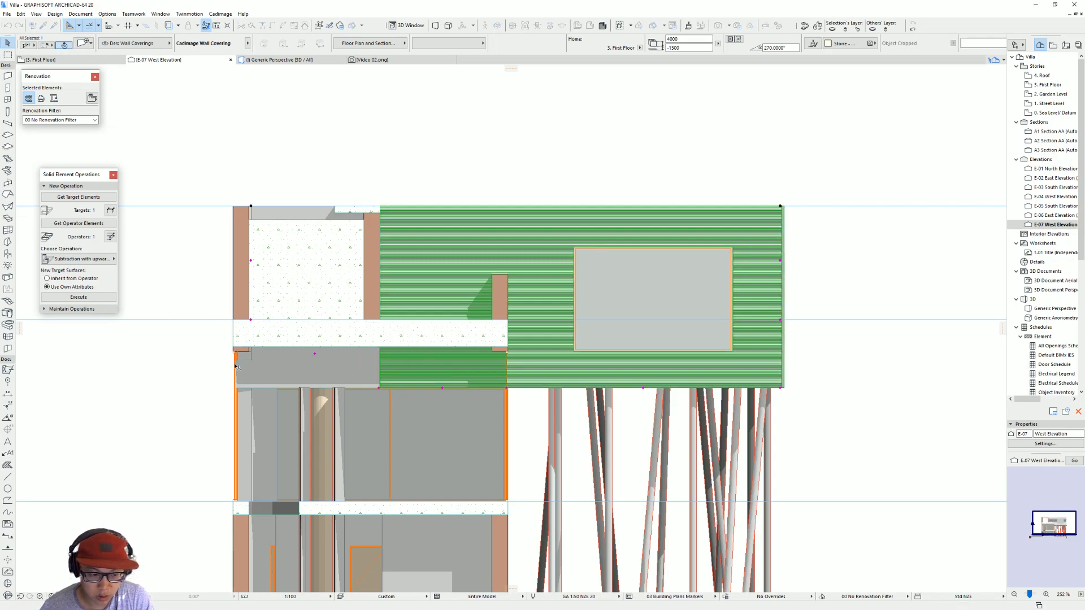
Step: In the First Floor plan, stretch the wall covering's end node along the wall to the slanted wall and reopen the west elevation
key(F2)
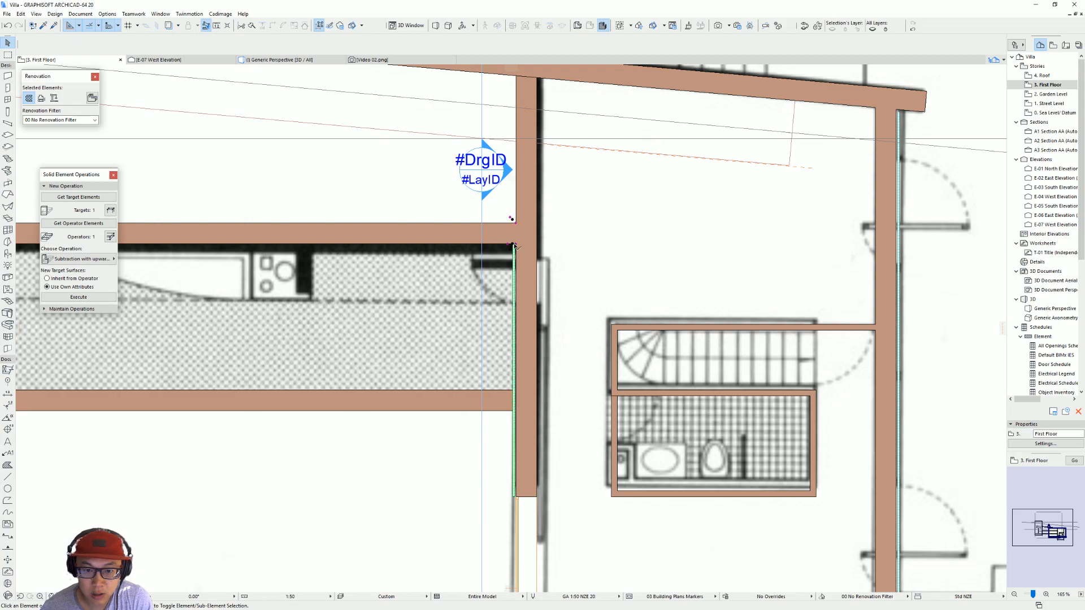
click(515, 246)
click(511, 76)
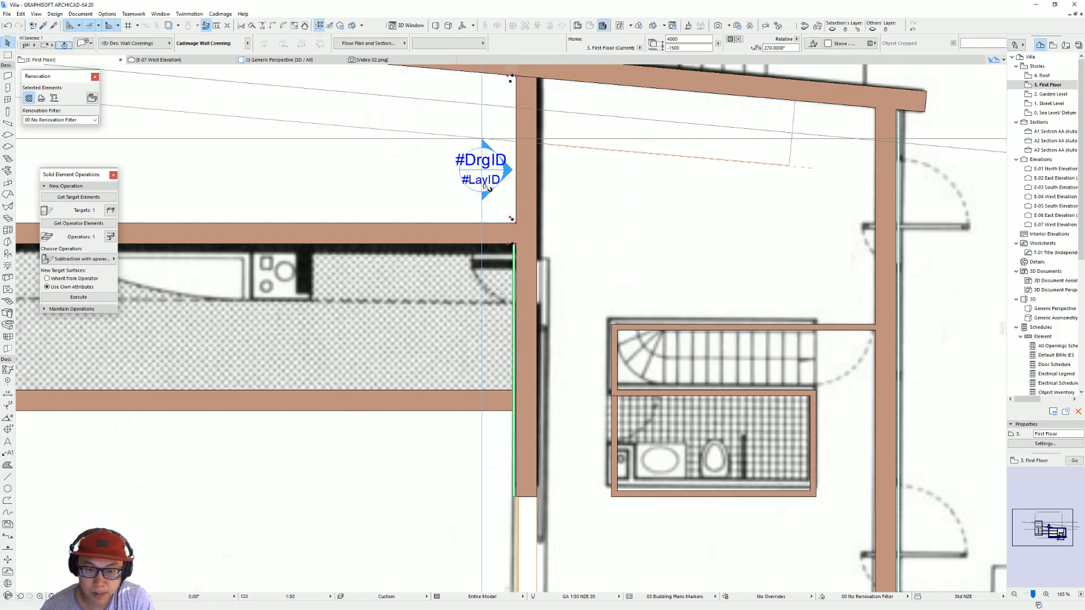
click(485, 185)
right_click(484, 184)
click(511, 215)
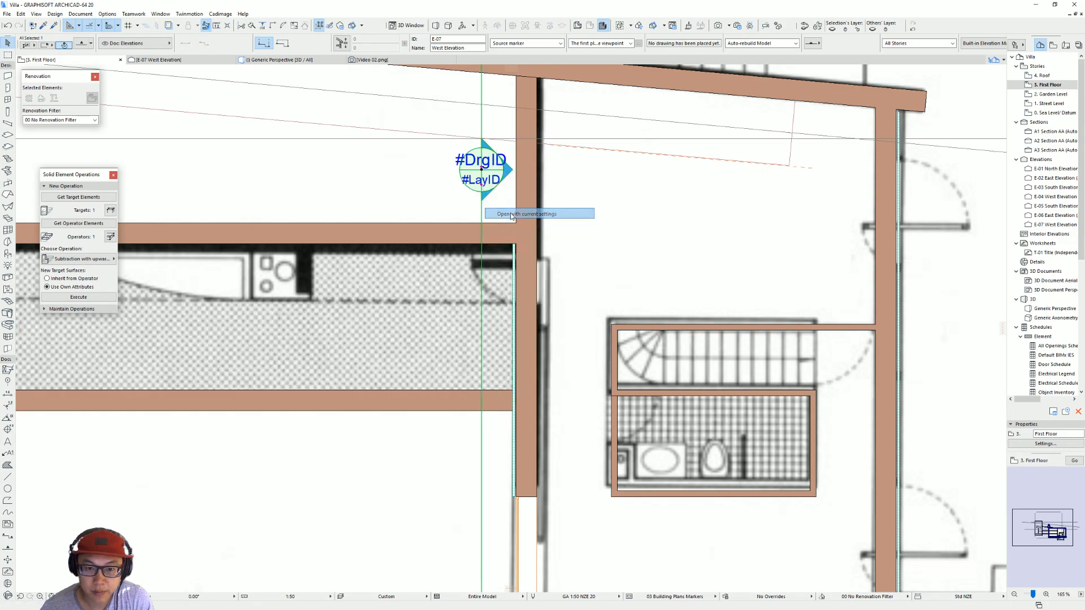
key(Escape)
click(395, 370)
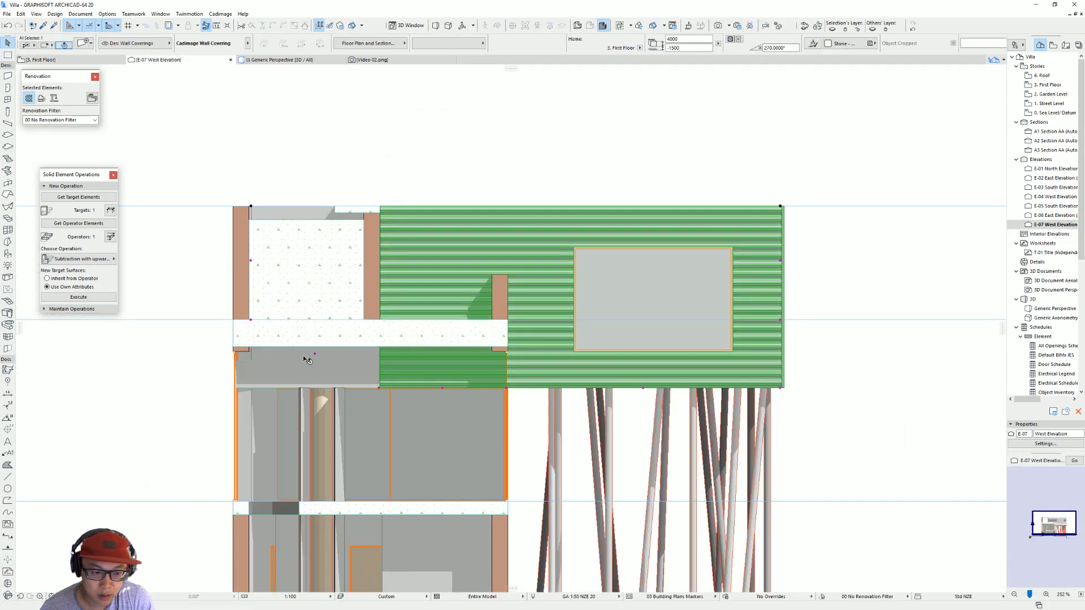
key(Escape)
click(383, 373)
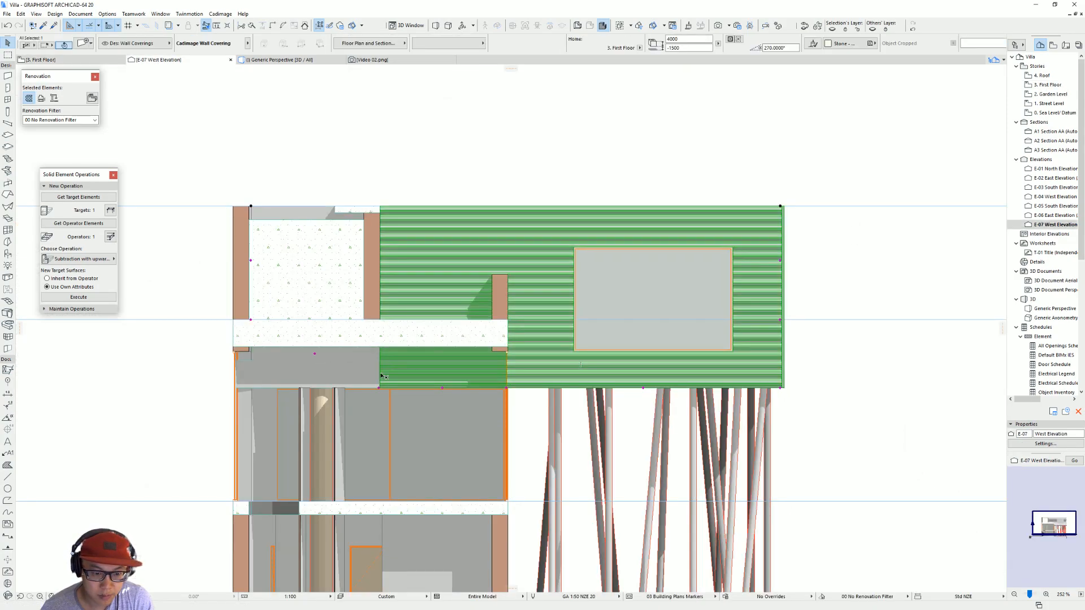
click(379, 388)
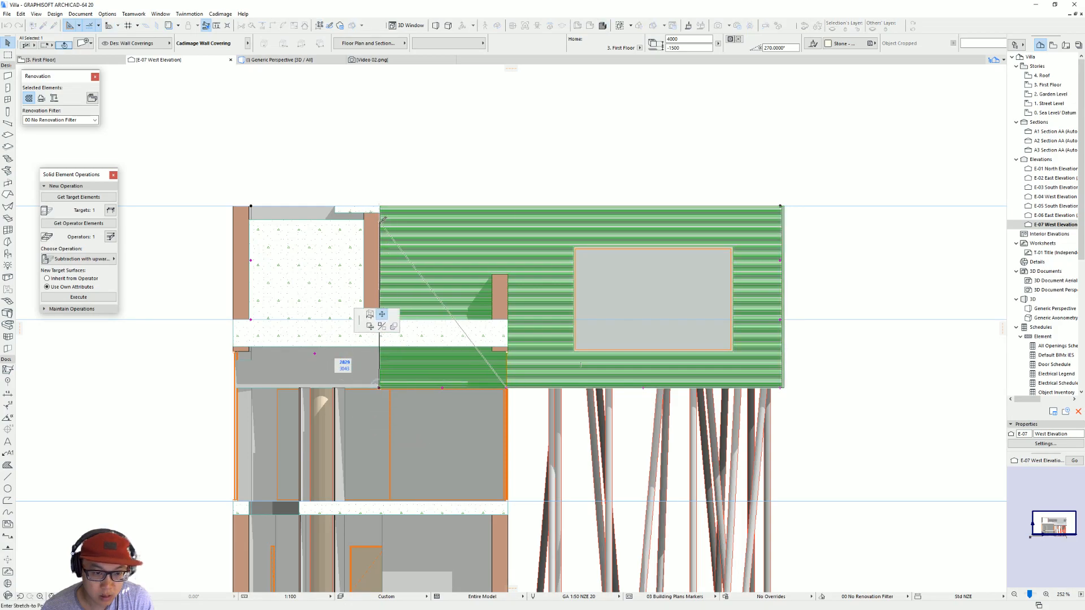
key(Escape)
click(315, 355)
key(Escape)
Step: Stretch the wall covering's base corner node horizontally along its bottom edge to the corner of the far outer wall
click(380, 388)
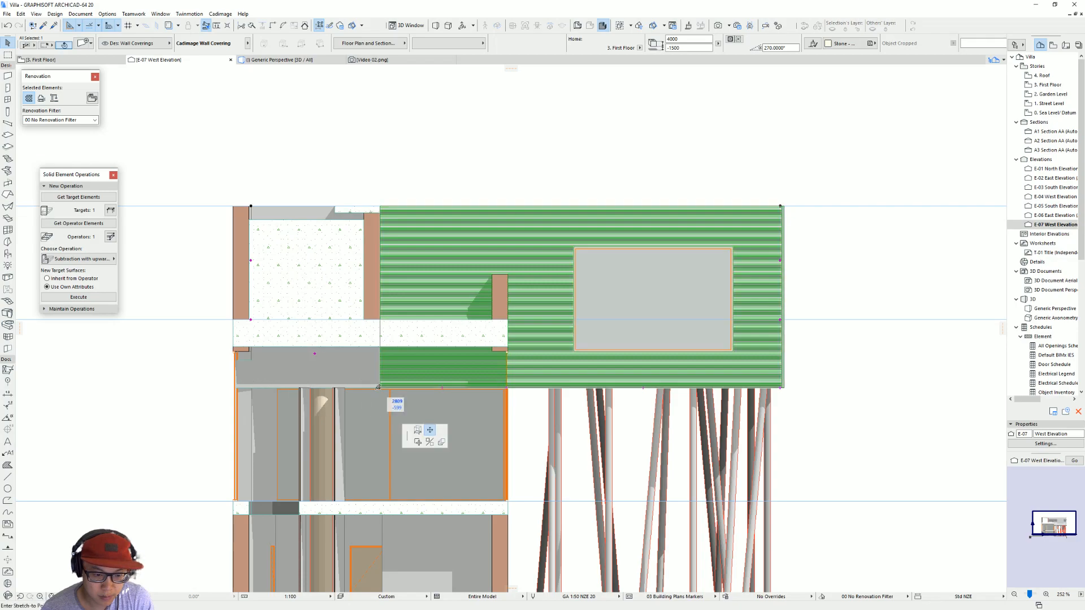
click(238, 384)
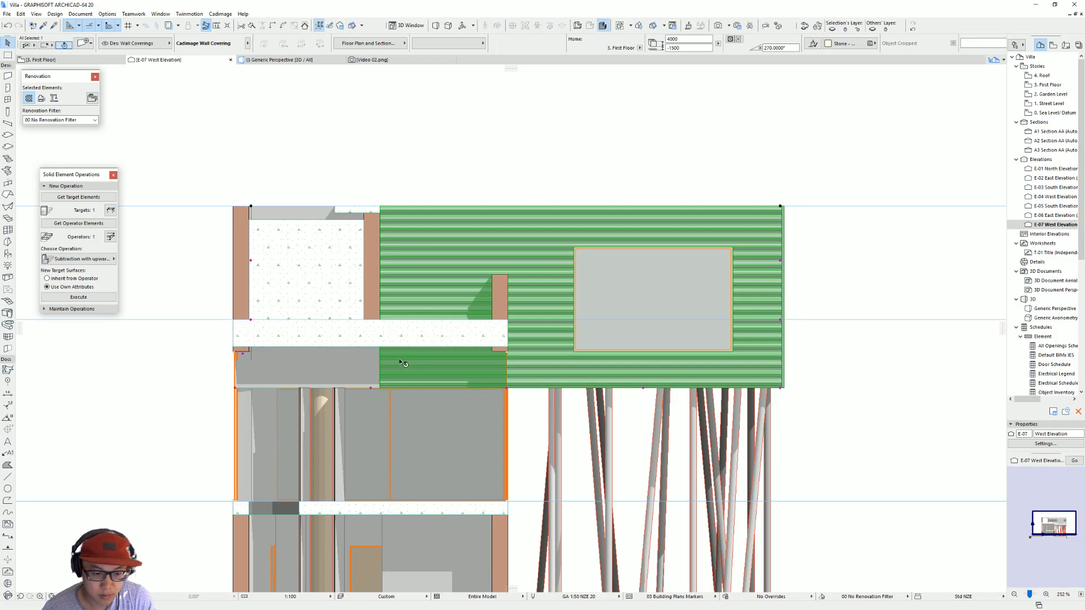
click(371, 388)
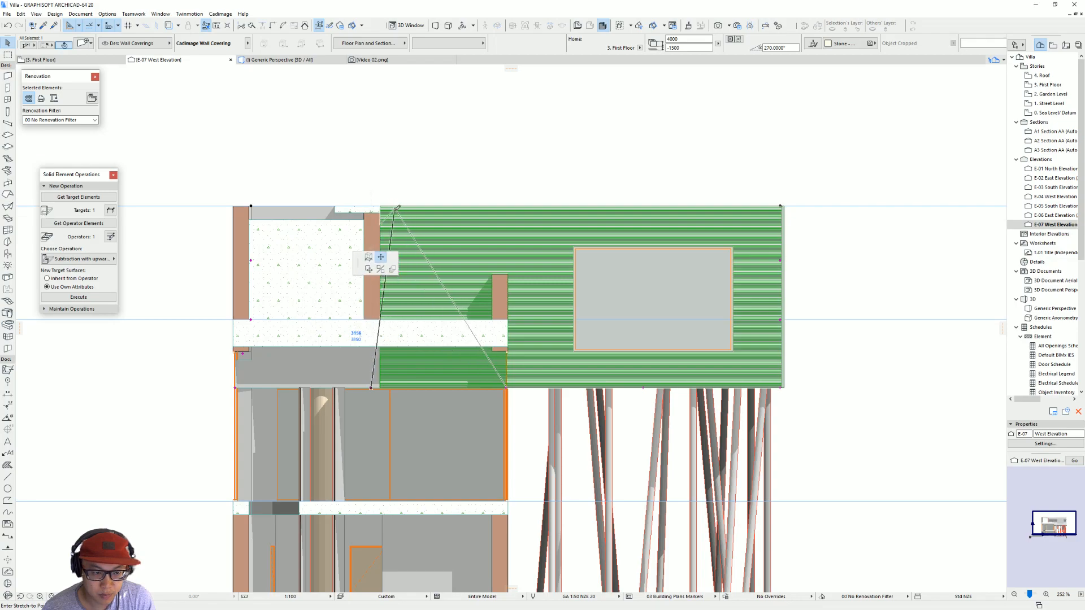
key(Escape)
Step: In the First Floor plan, pull back the end of the long horizontal wall so it stops short of the clad wall
key(F2)
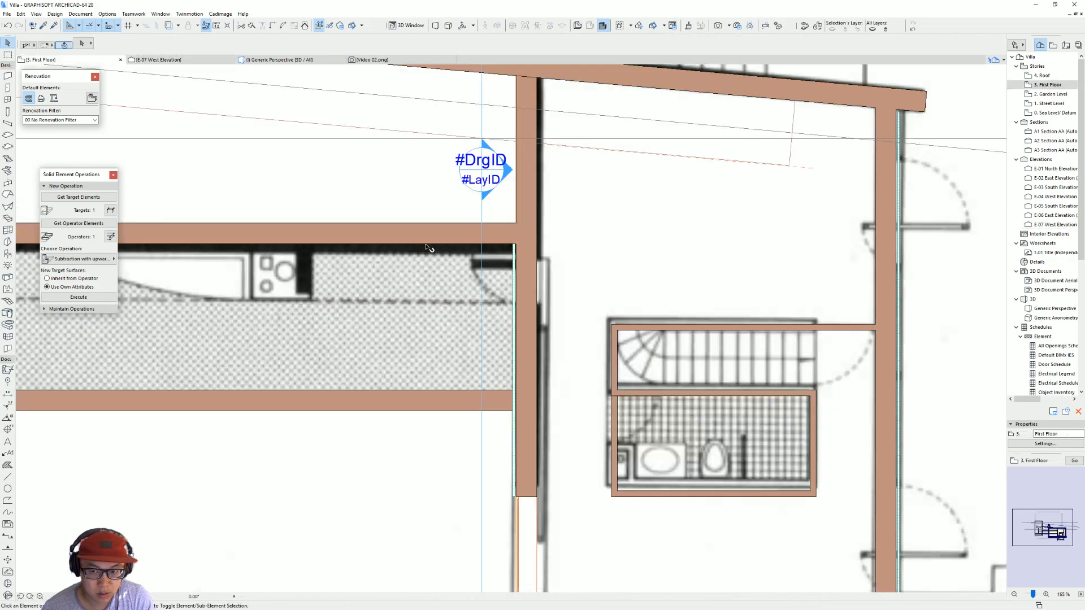
click(513, 237)
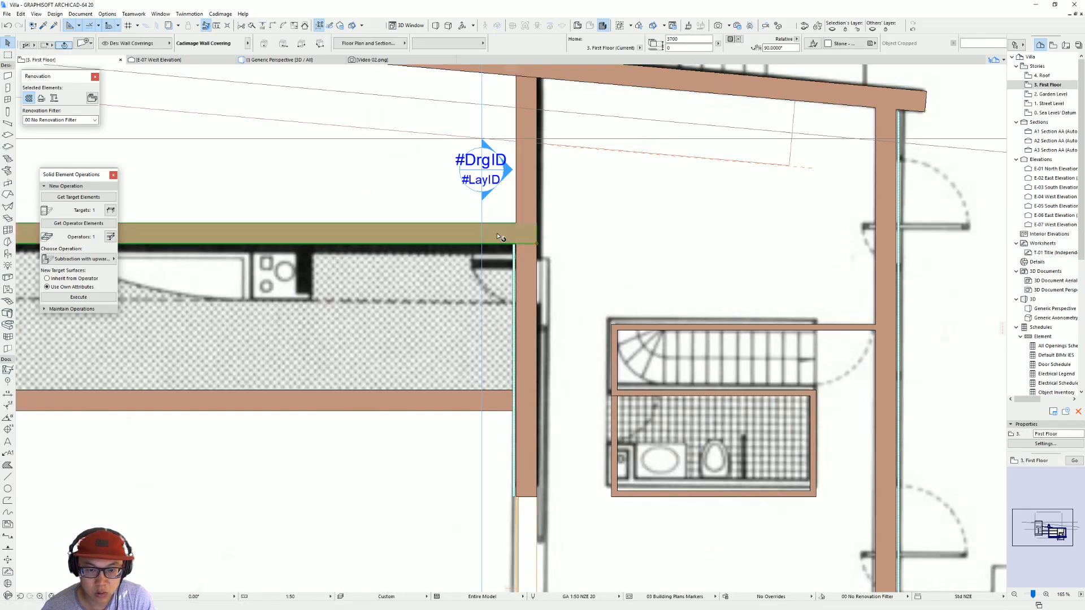
click(512, 237)
click(517, 228)
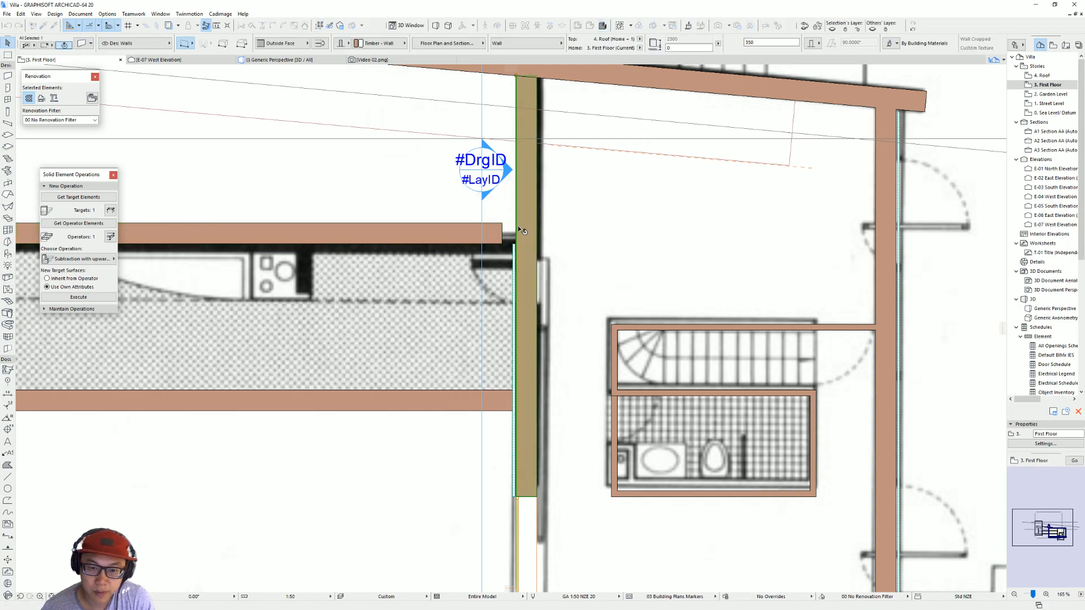
Step: Select the wall covering and stretch its end past the shortened wall up to the slanted wall
click(518, 232)
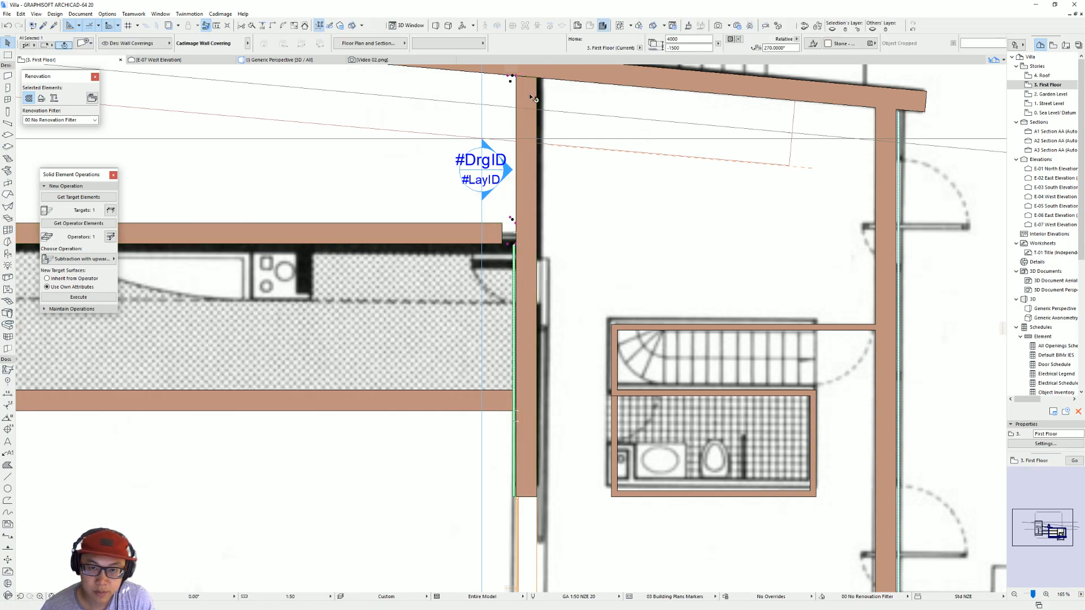
click(518, 73)
click(518, 73)
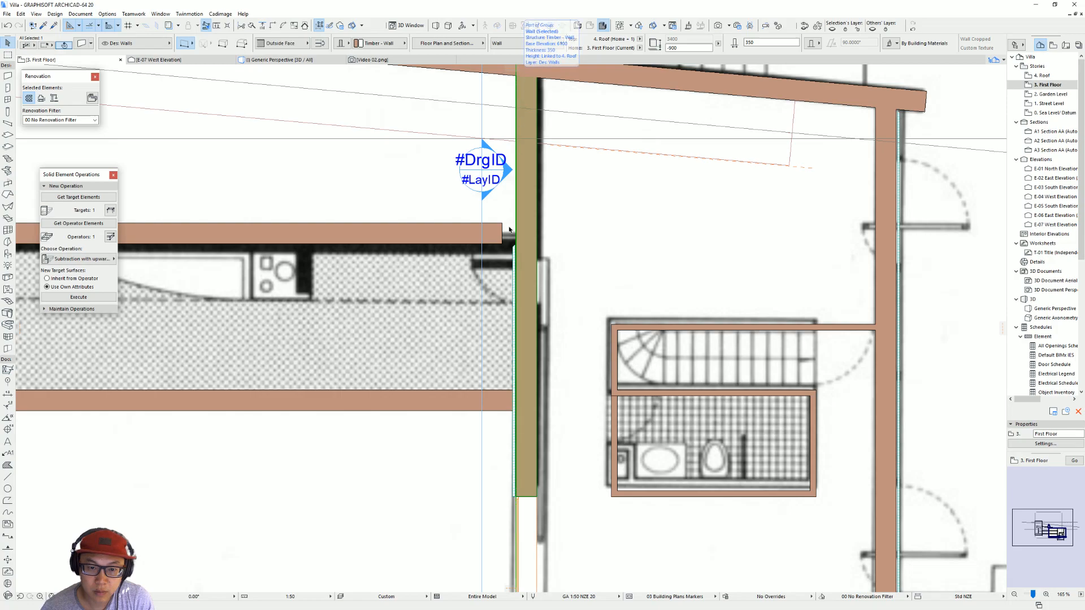
click(518, 248)
click(519, 249)
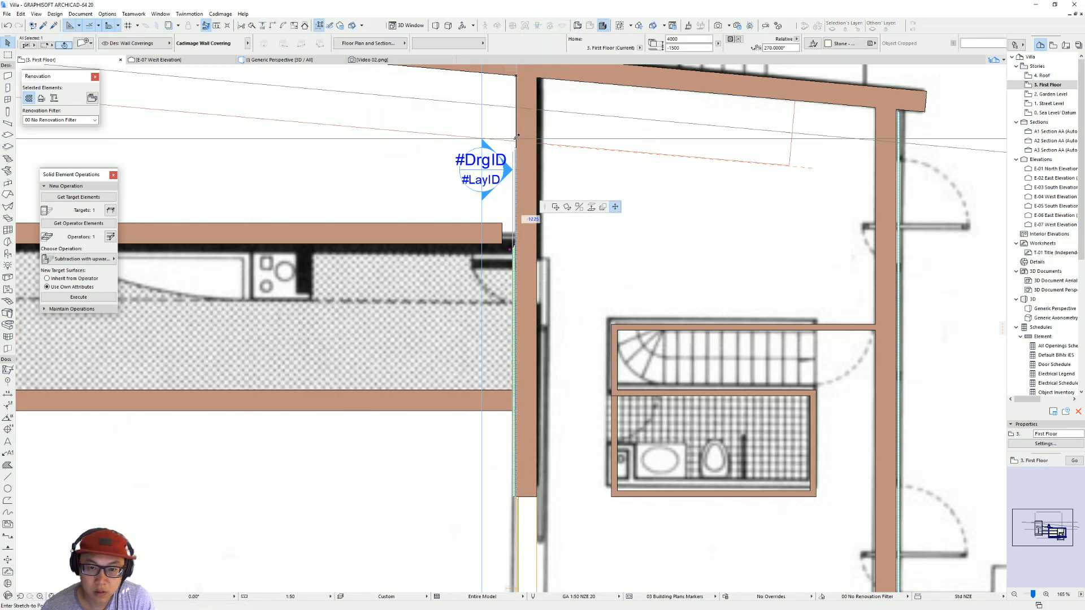
click(513, 74)
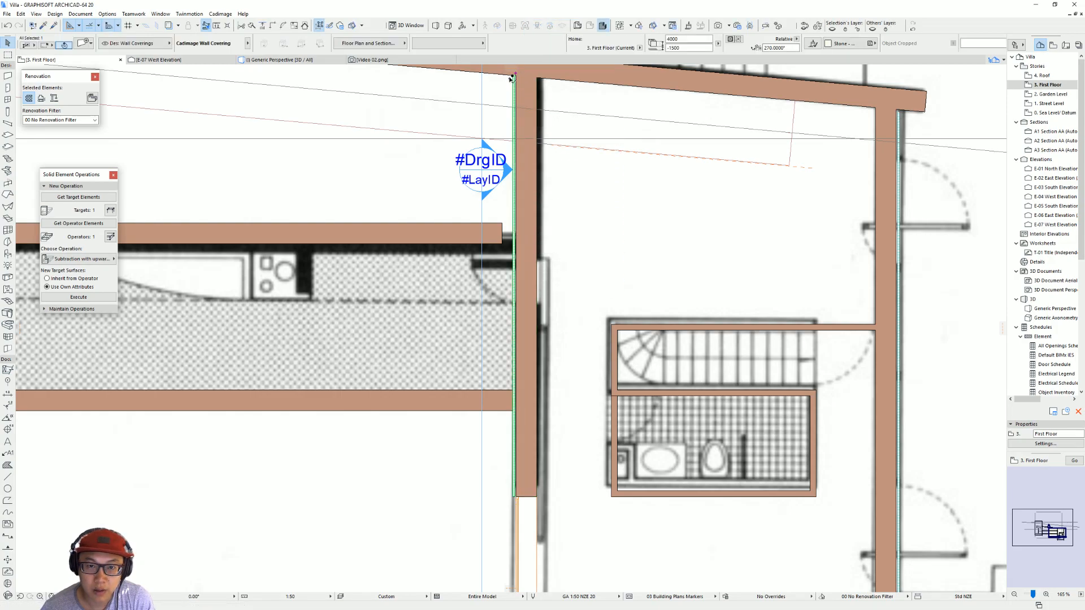
Step: Adjust the wall covering's end so it meets the inner face of the slanted wall exactly at the wall corner
scroll(517, 73, up, 5)
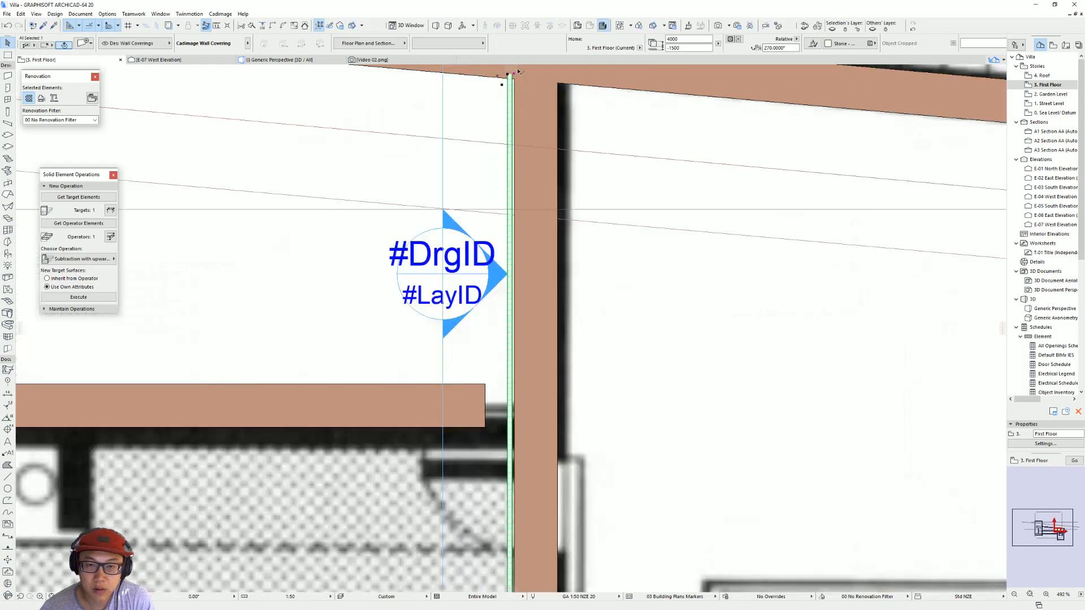
scroll(519, 72, up, 2)
middle_drag(513, 81, 506, 196)
click(506, 188)
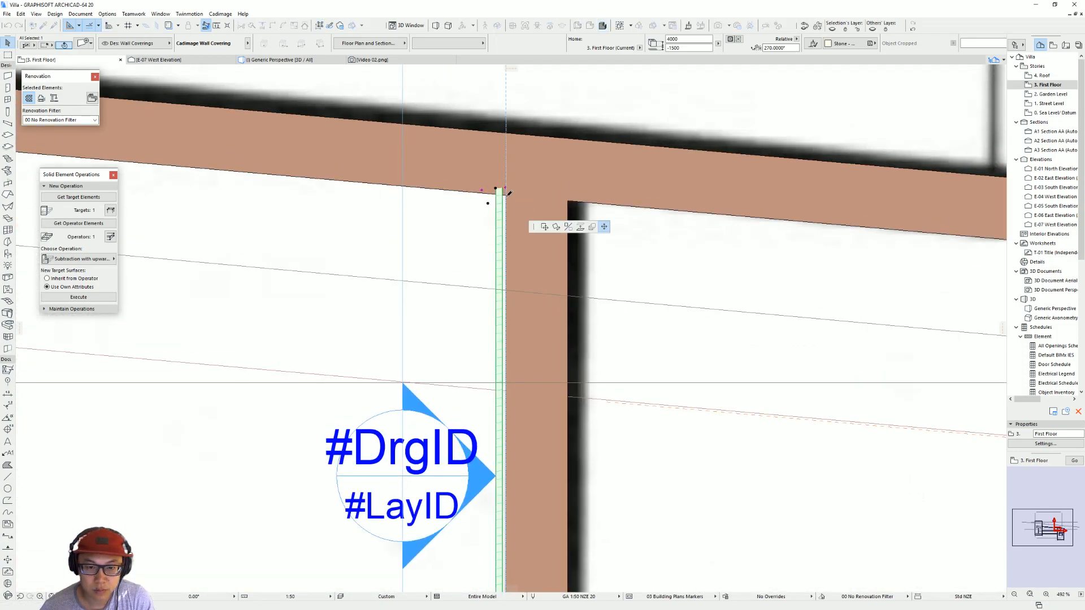
click(503, 196)
click(482, 198)
click(496, 194)
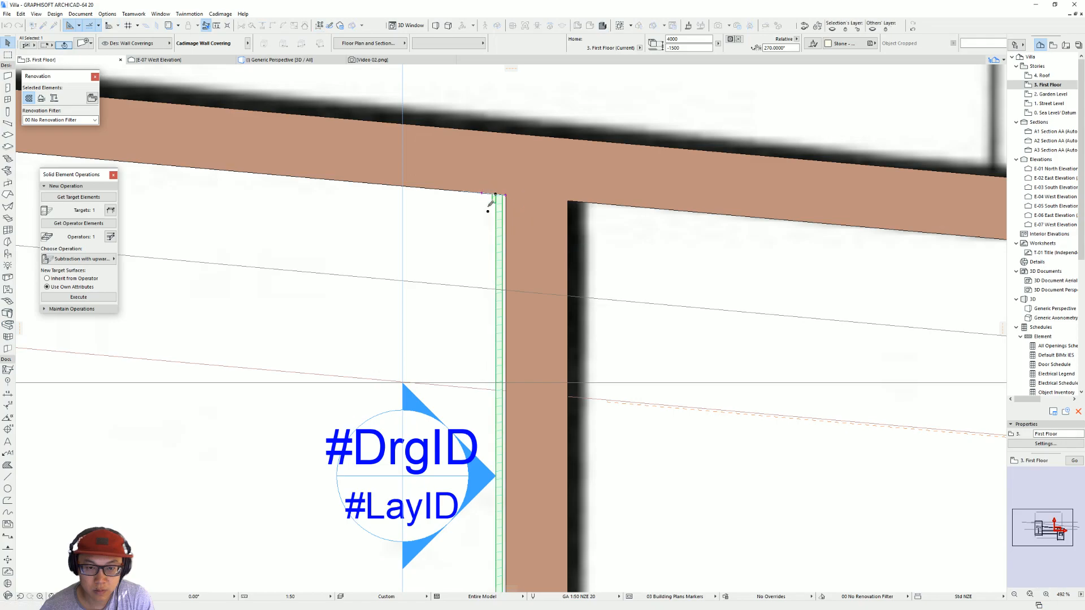
Step: Extend the shortened horizontal wall's end back to meet the clad wall
scroll(484, 213, down, 5)
middle_drag(469, 415, 464, 358)
click(467, 358)
click(469, 364)
click(485, 364)
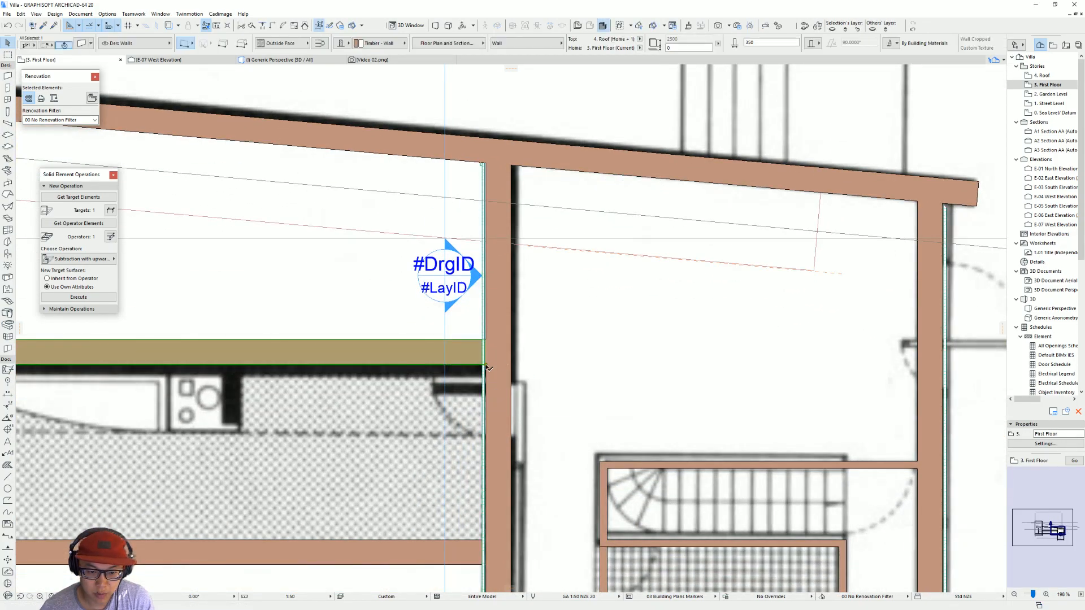
Step: Open the west elevation with current settings and change the wall covering's top shape to Custom Top Shape
click(442, 268)
right_click(442, 268)
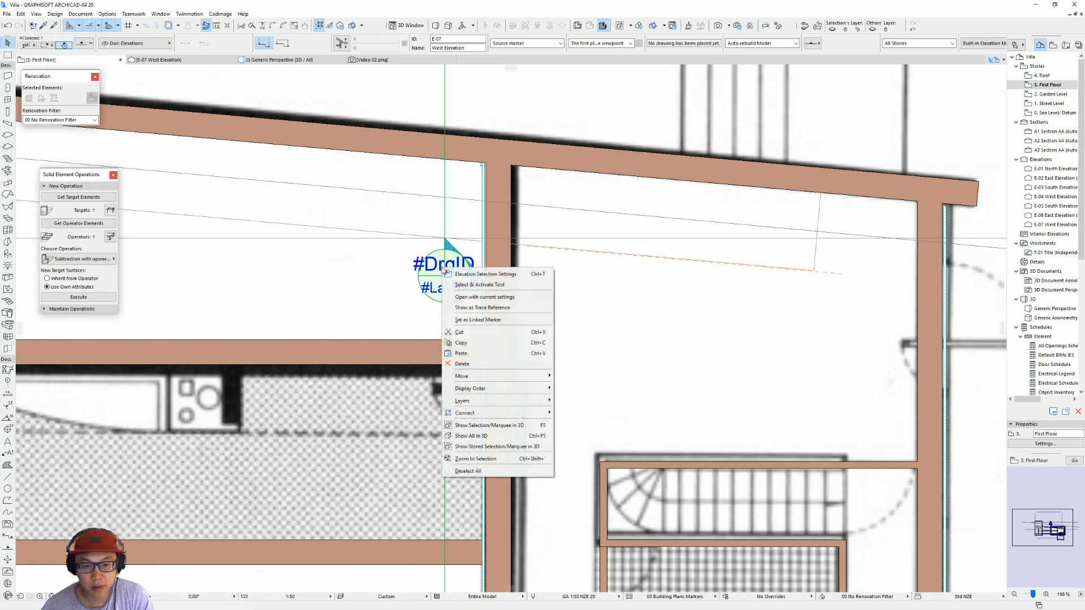
click(461, 298)
click(403, 366)
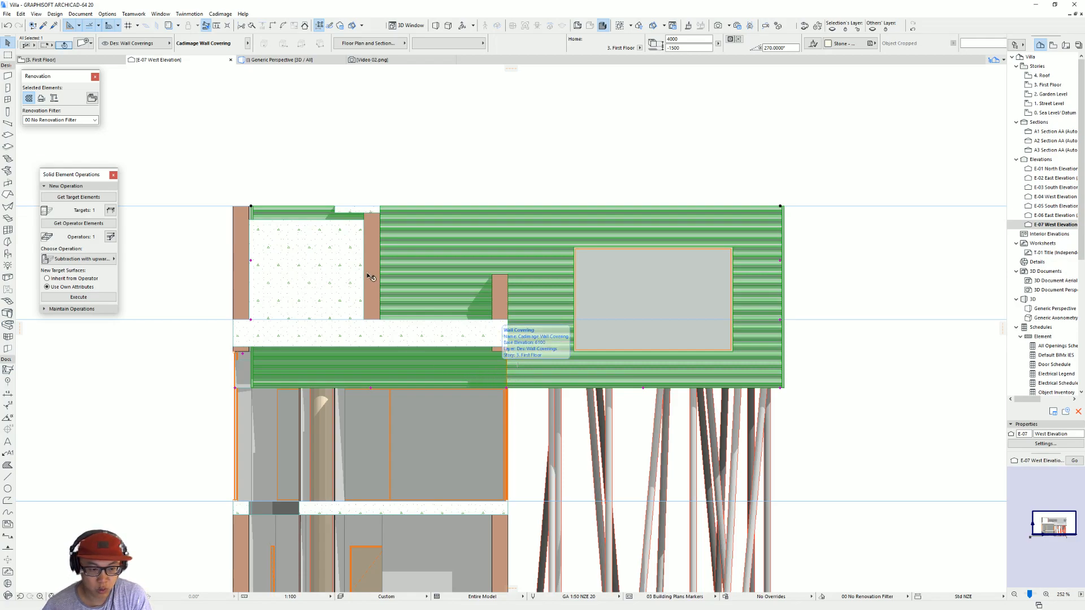
double_click(593, 252)
click(667, 196)
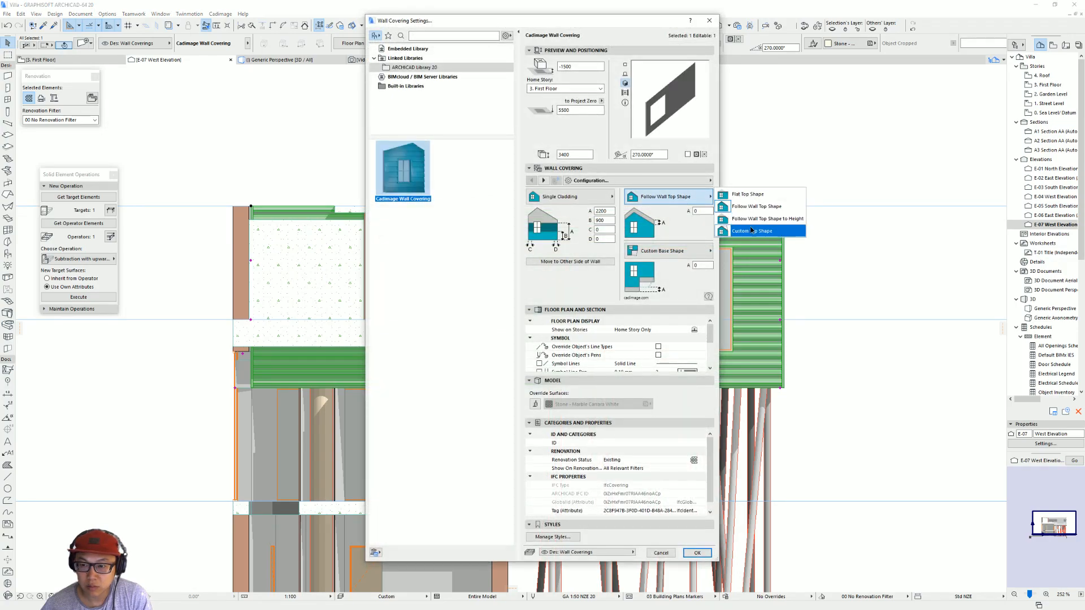
click(751, 230)
key(Return)
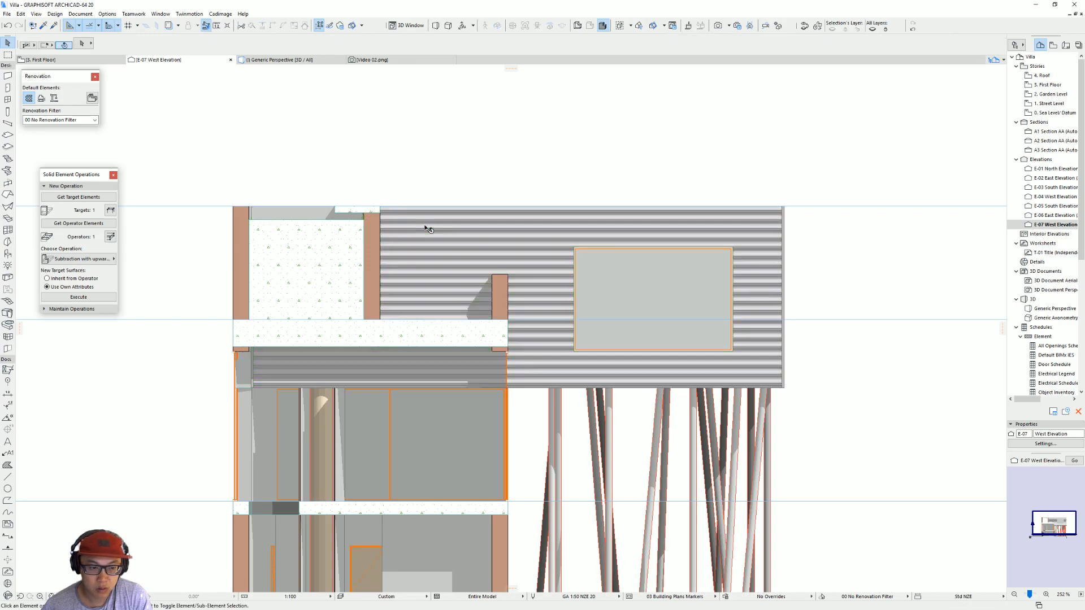
Step: Move the 2200 mm thick slab in front of the wall covering vertically up, clear above the roof line
click(250, 262)
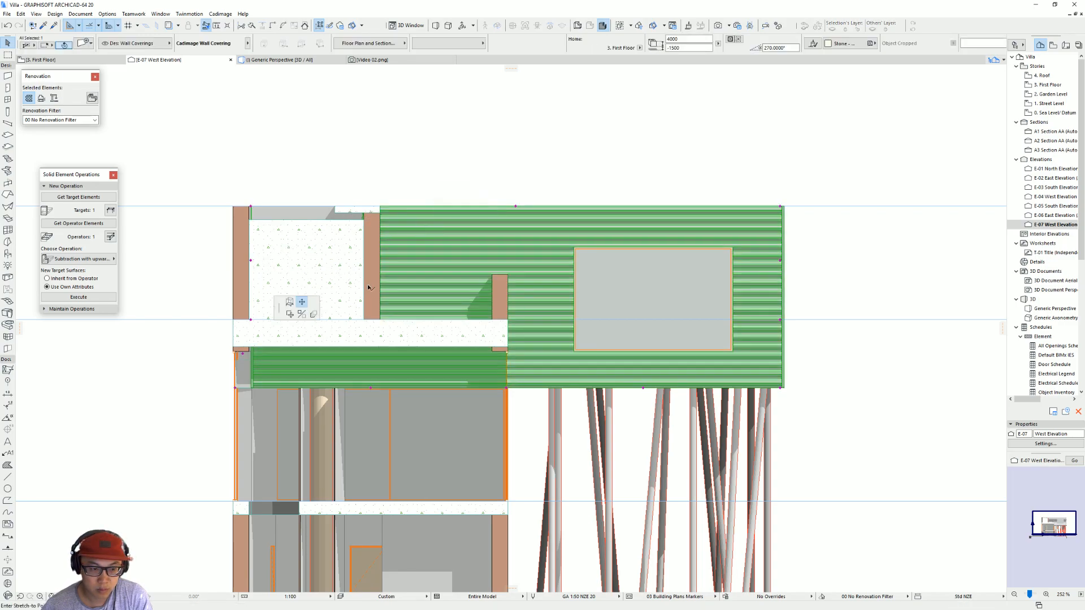
click(251, 319)
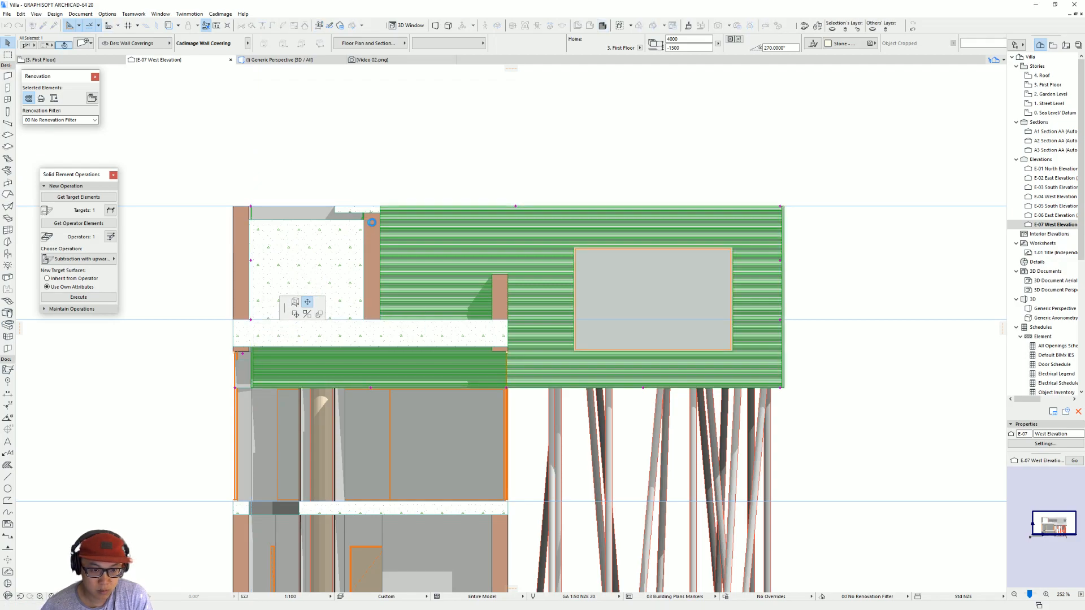
click(317, 230)
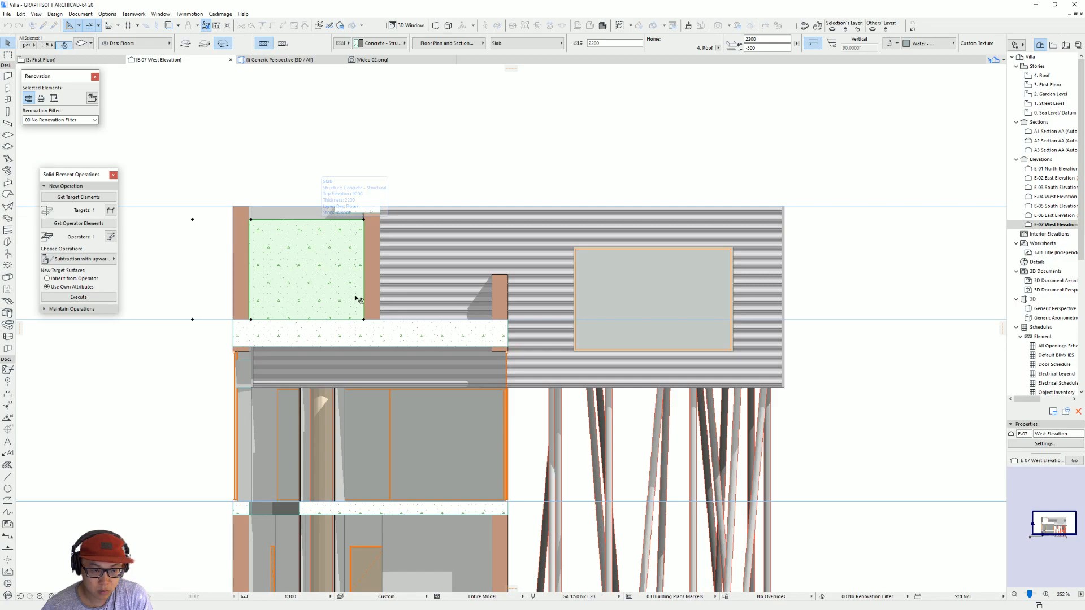
drag(355, 295, 368, 171)
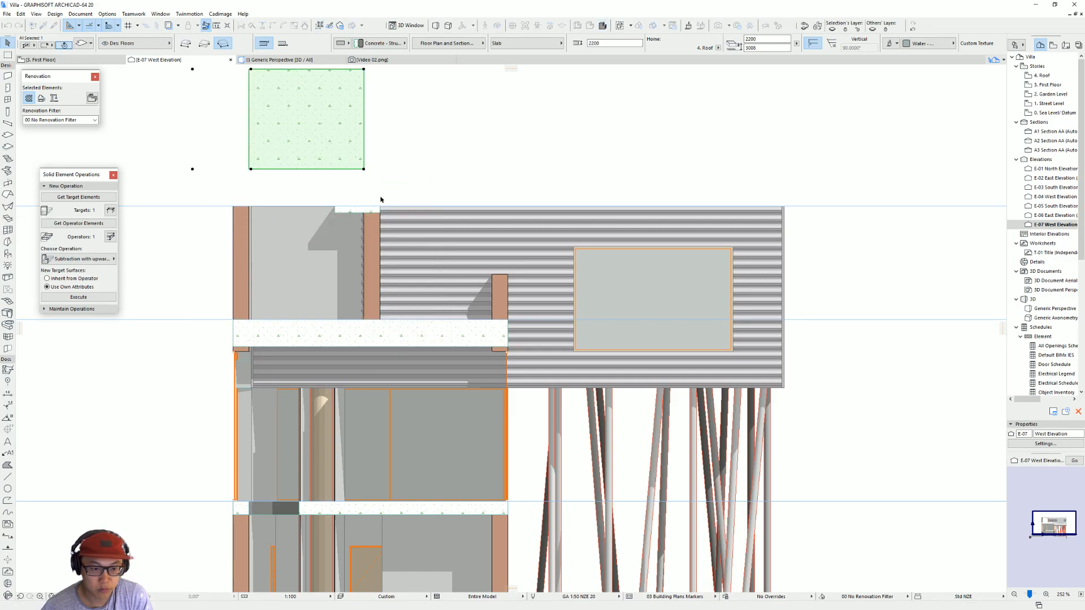
Step: Try to stretch the wall covering's top corner beside the slanted wall and undo the slab's move above the roof line
click(412, 245)
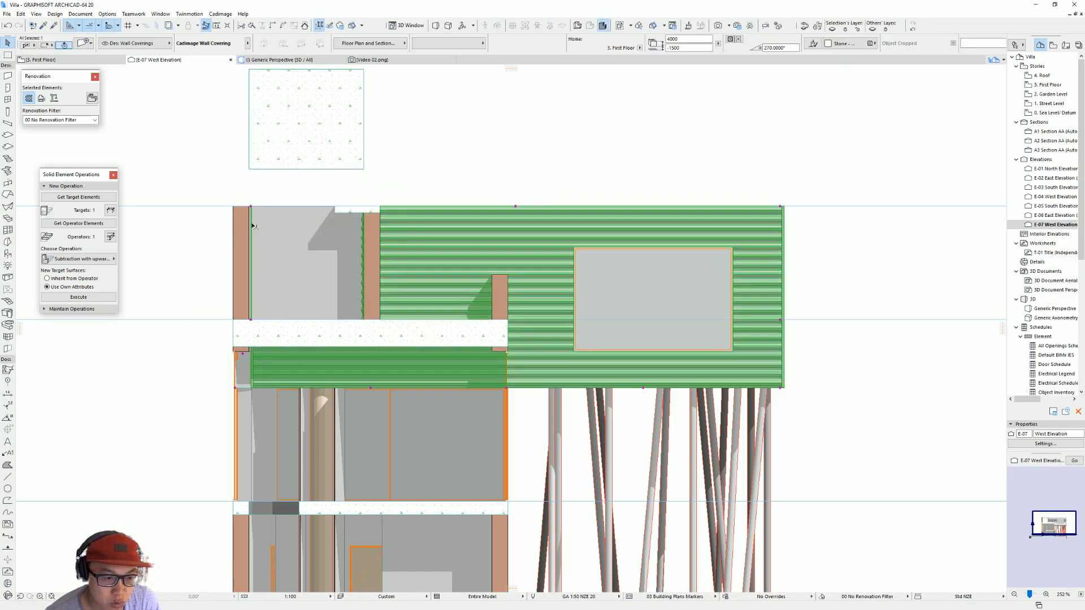
click(252, 206)
click(291, 256)
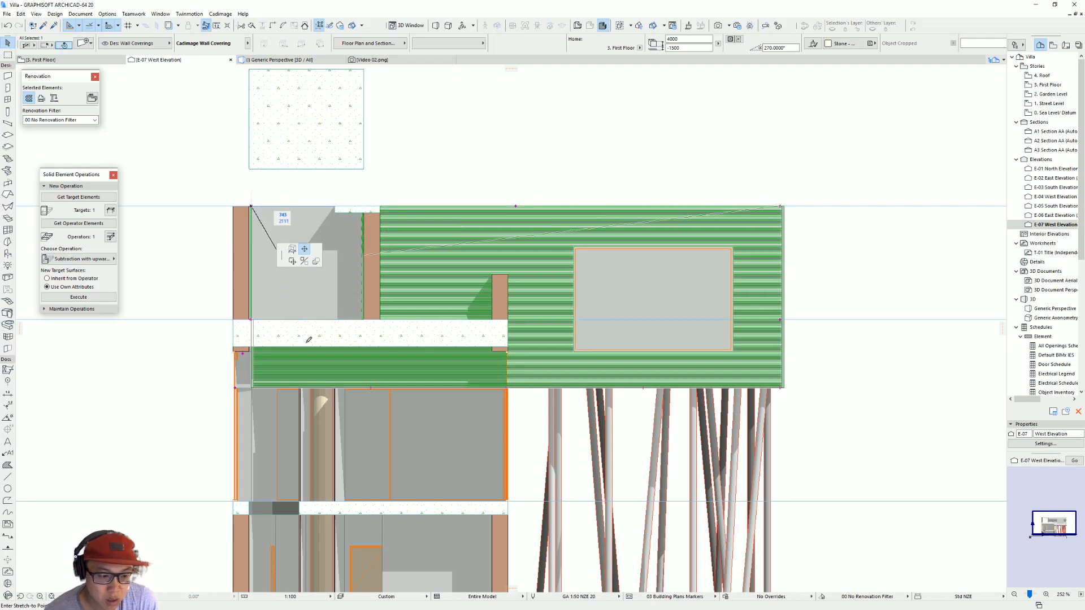
click(501, 338)
key(Escape)
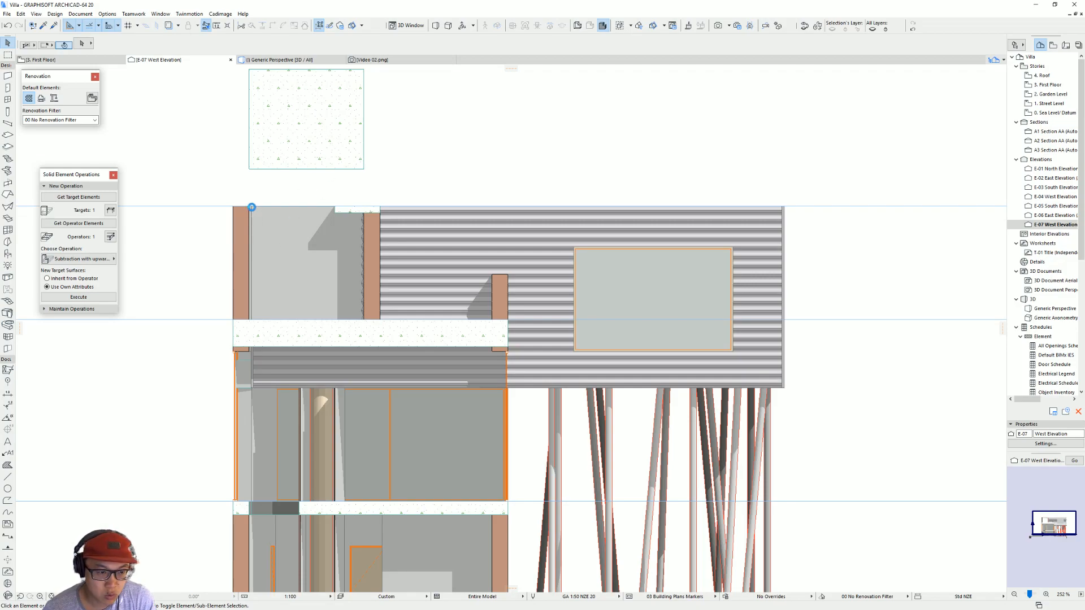
click(353, 237)
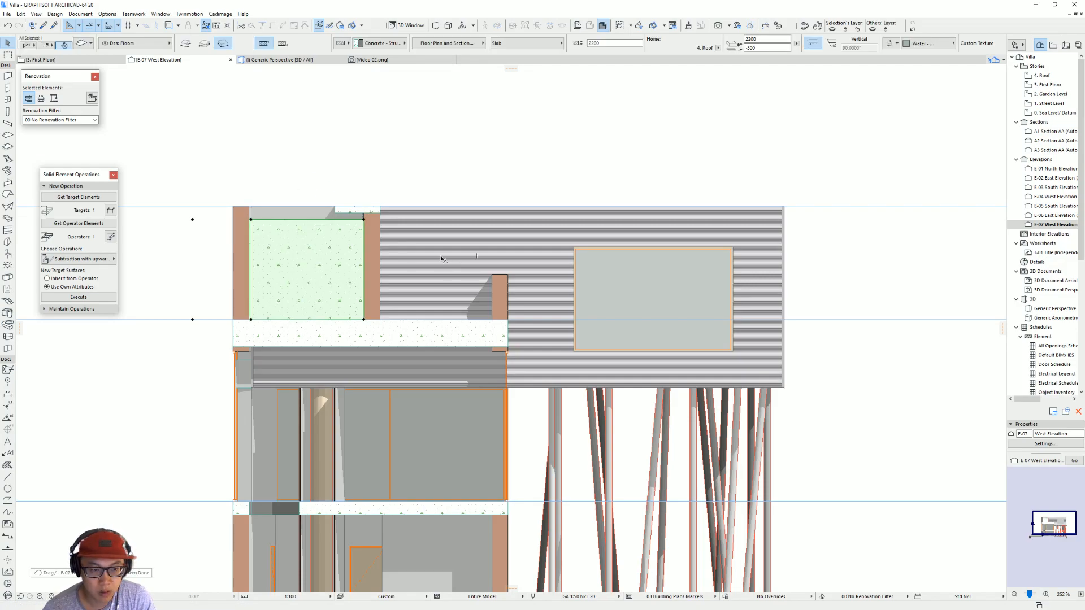
Step: Examine the wall covering's junction with the slanted wall in the first floor plan and in the 3D view
click(482, 250)
key(F2)
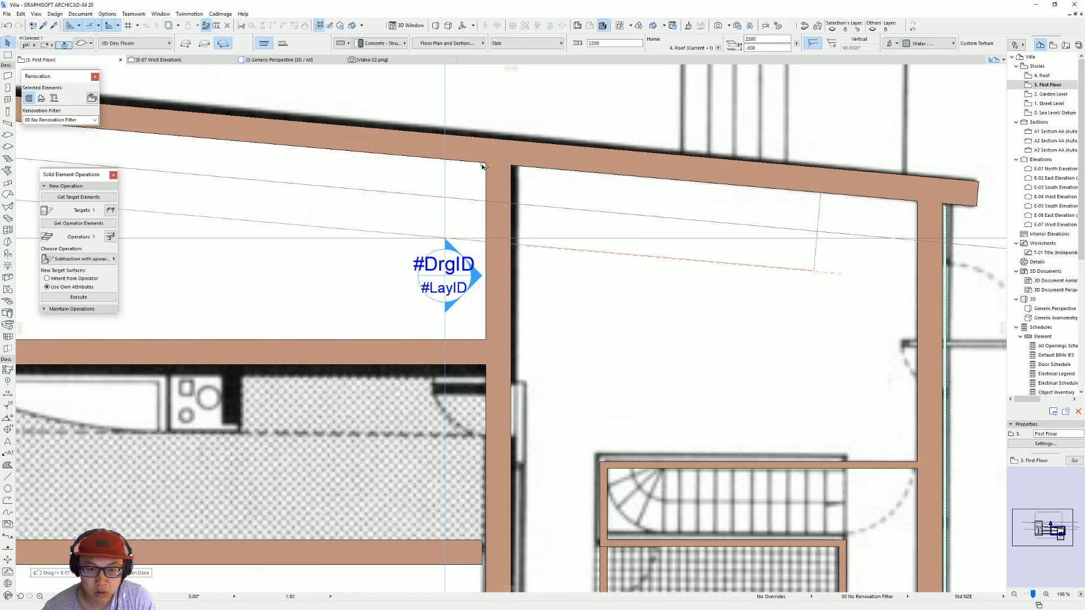
click(481, 165)
click(482, 164)
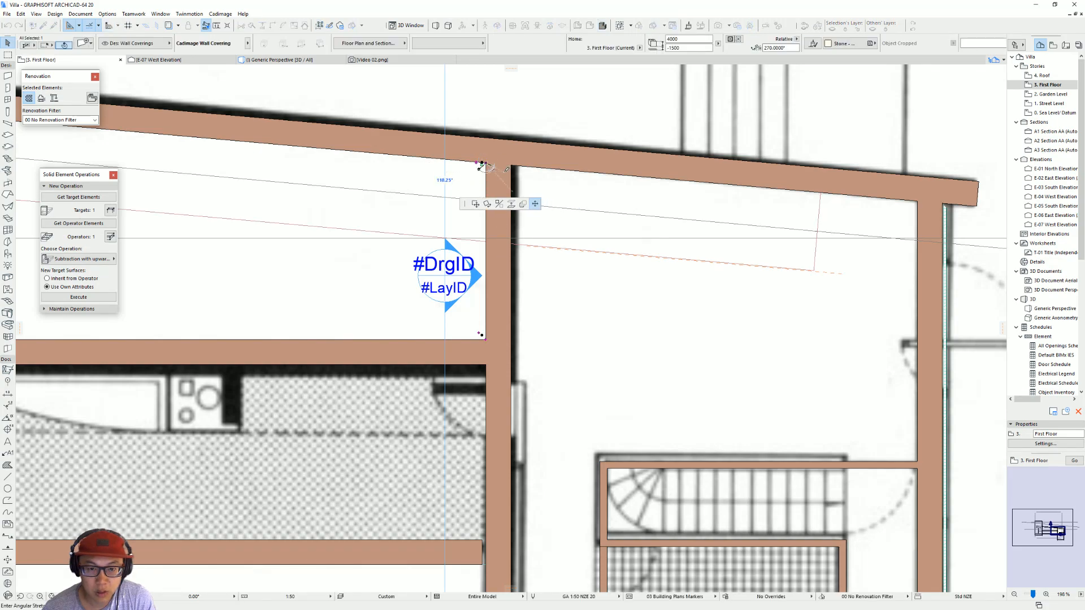
scroll(481, 166, up, 4)
scroll(431, 131, up, 2)
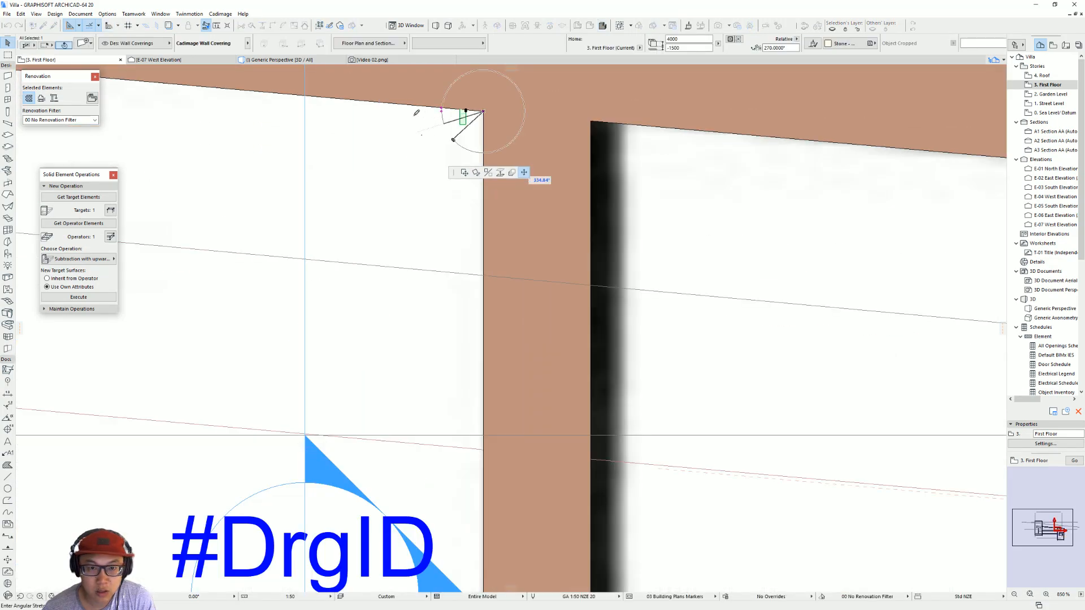
key(Escape)
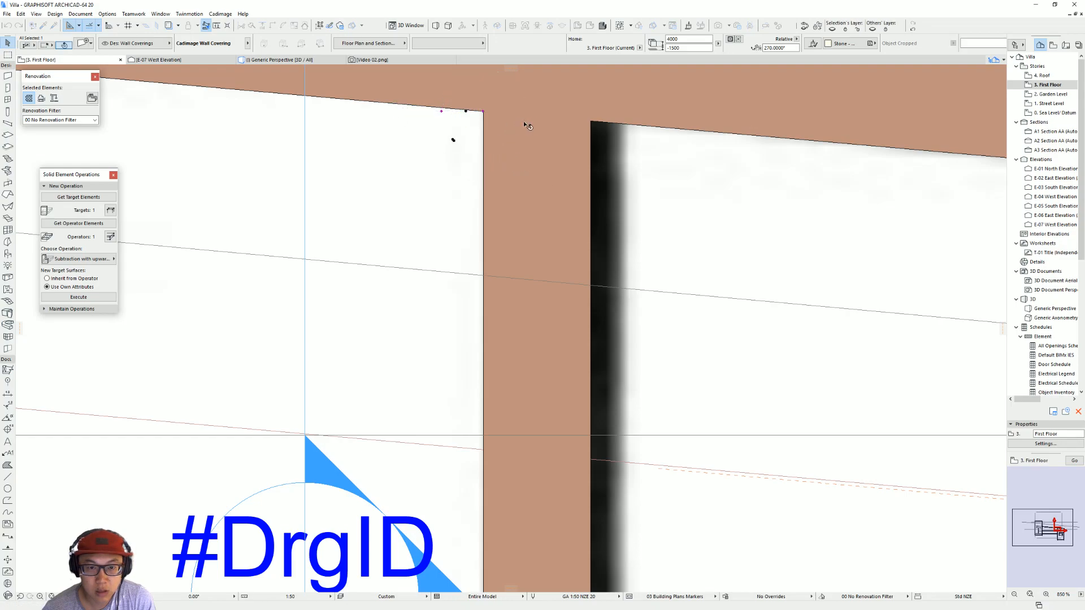
key(F3)
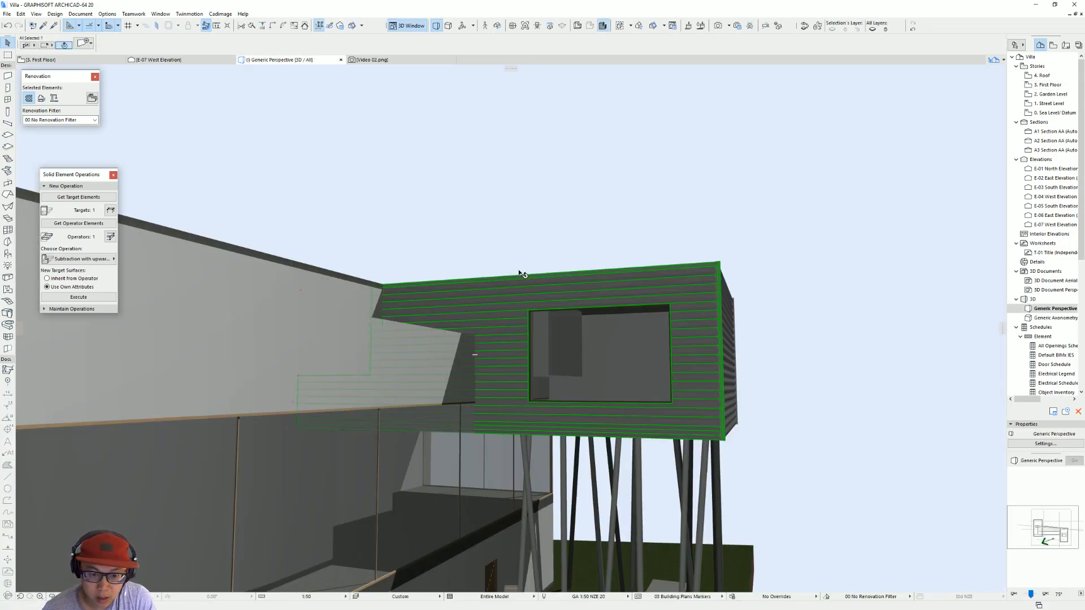
shift+middle_drag(449, 261, 448, 315)
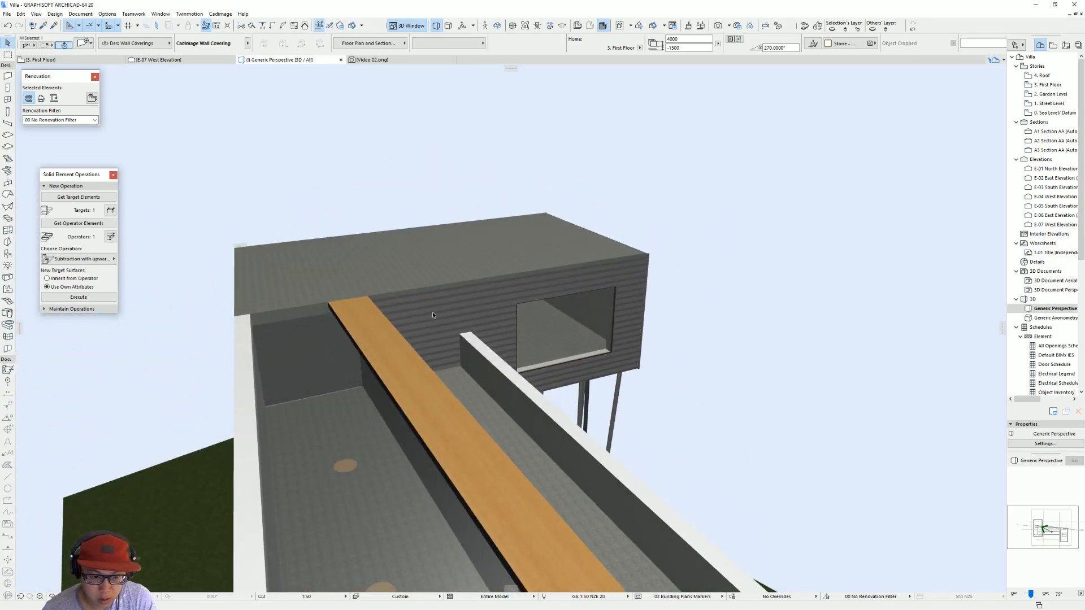
scroll(448, 315, up, 5)
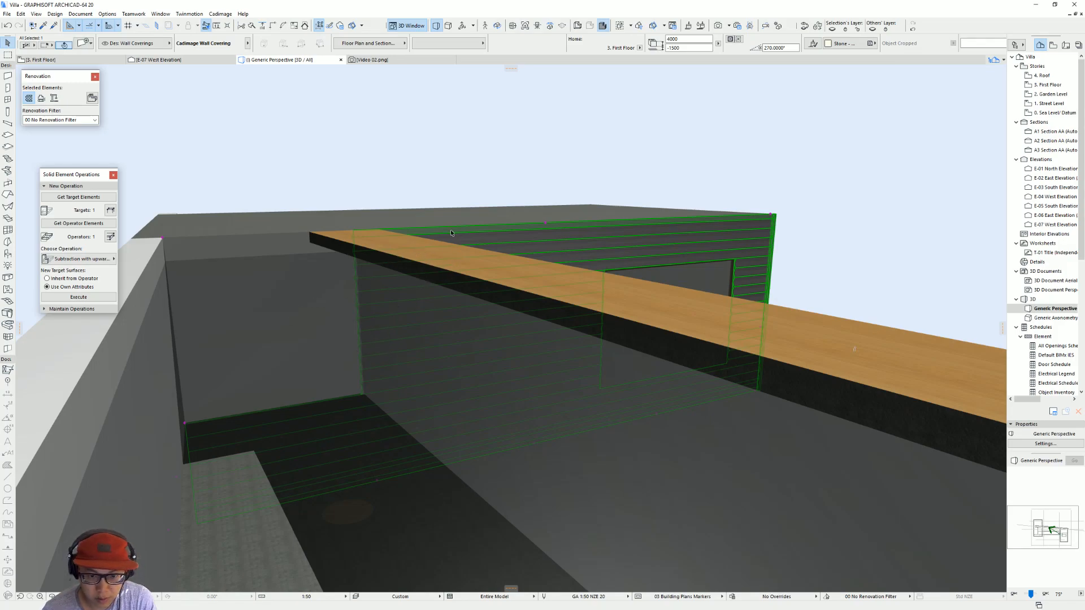
Step: Reopen the west elevation from its marker on the first floor plan with current settings
key(F2)
scroll(388, 395, down, 3)
click(366, 450)
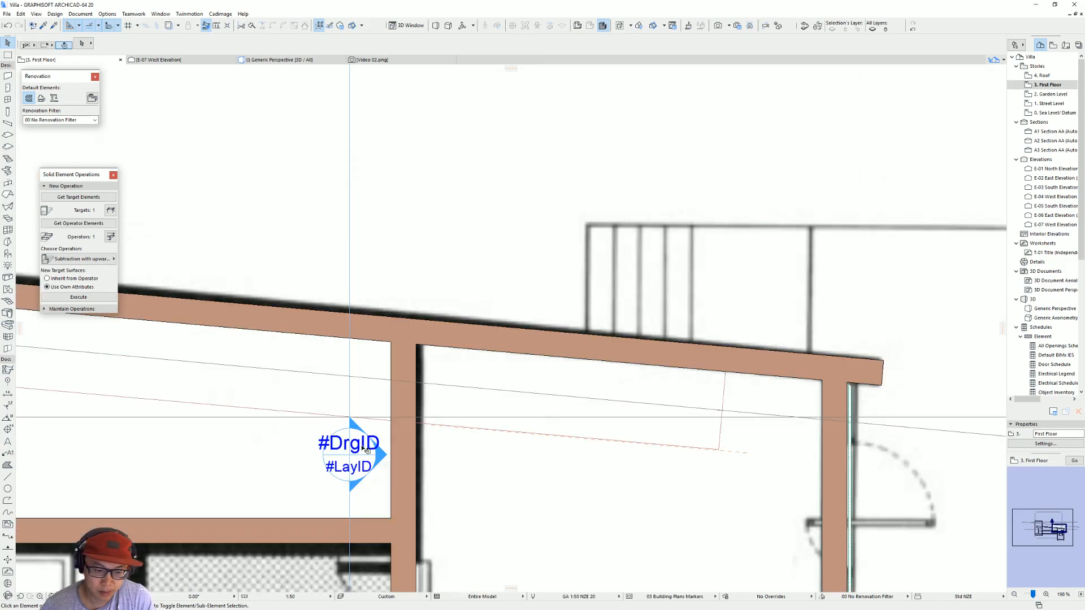
right_click(356, 452)
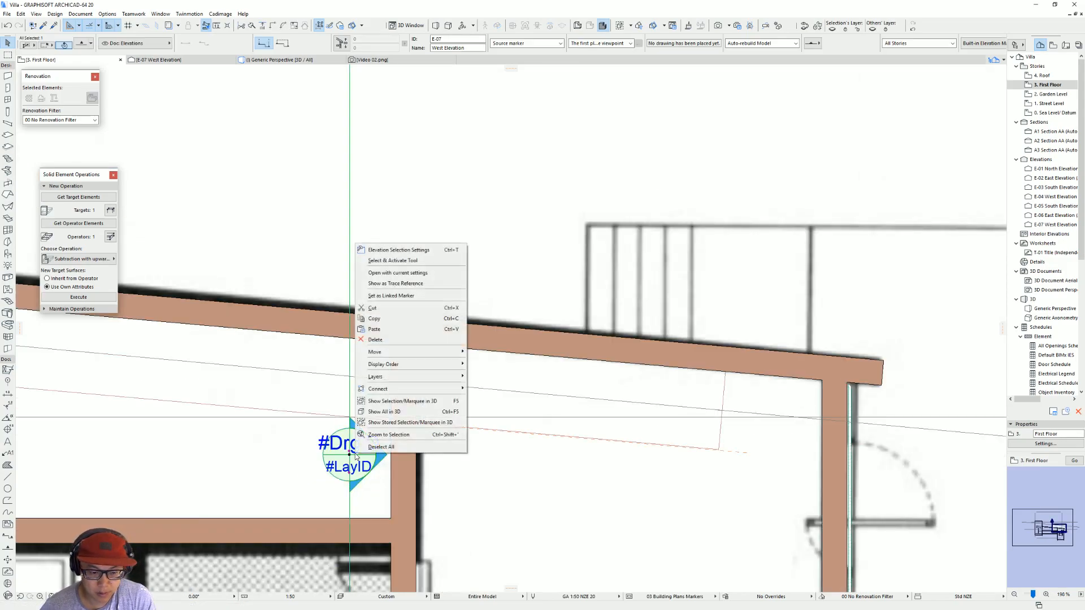
click(391, 276)
Step: Move the wall covering's upper end corner along the roof line to the far face of the second cut wall
click(372, 221)
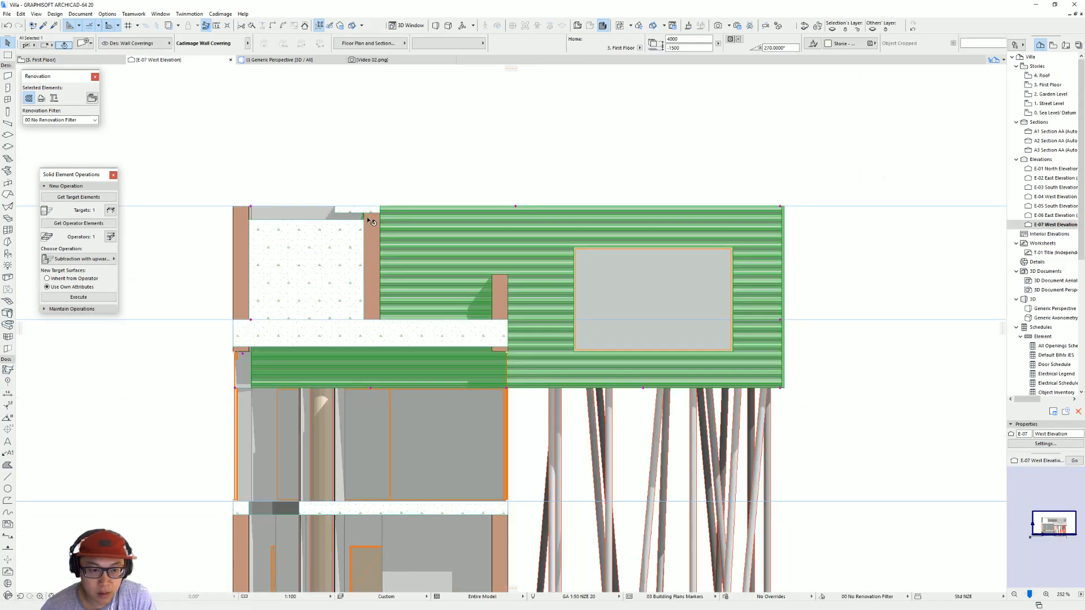
scroll(372, 221, up, 4)
click(321, 254)
scroll(335, 260, down, 4)
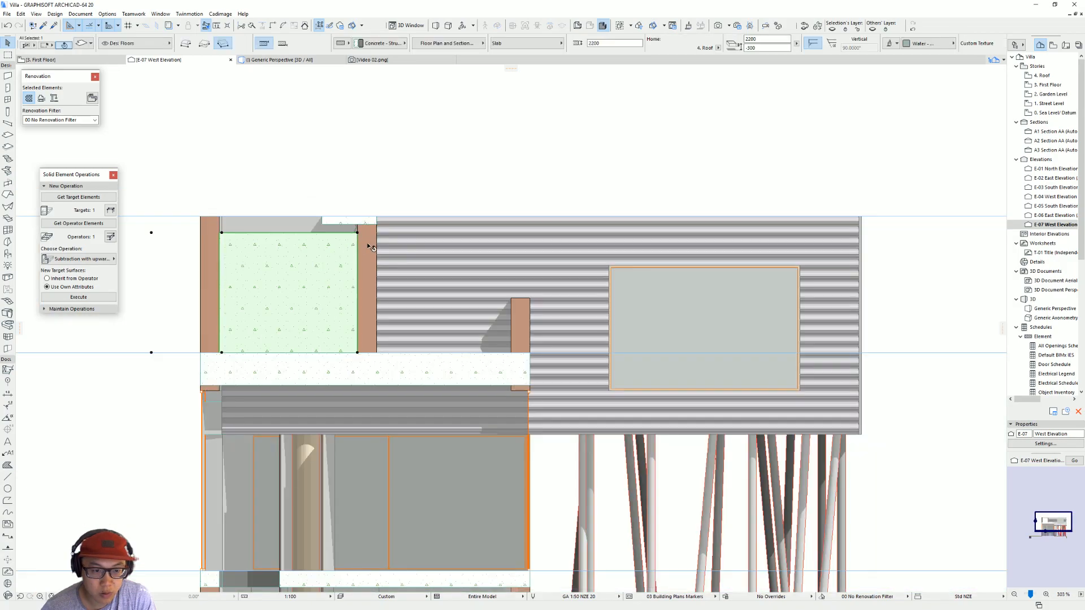
click(482, 284)
click(280, 215)
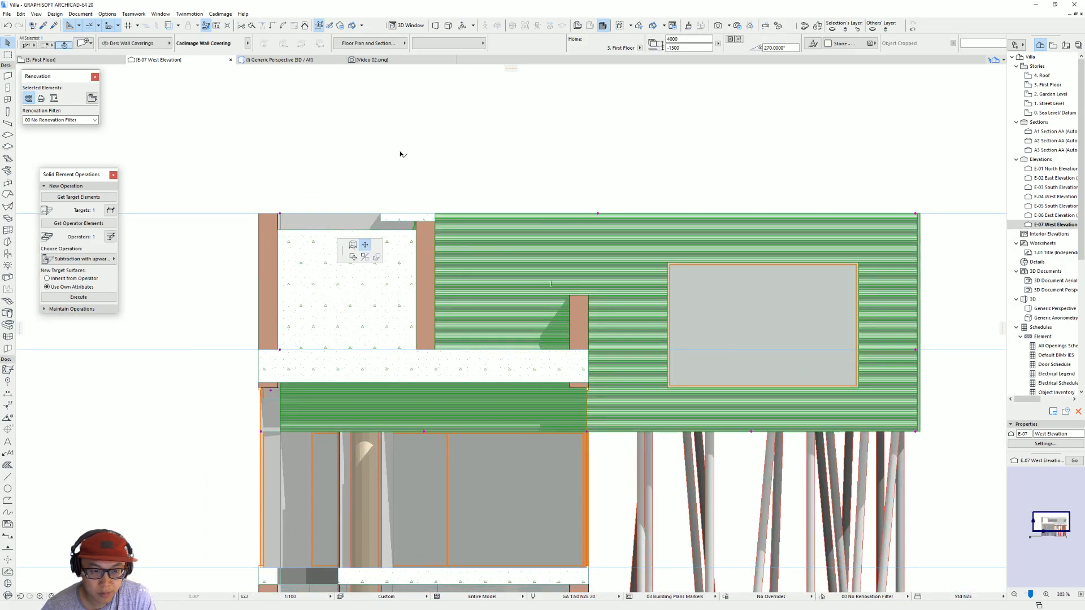
click(435, 214)
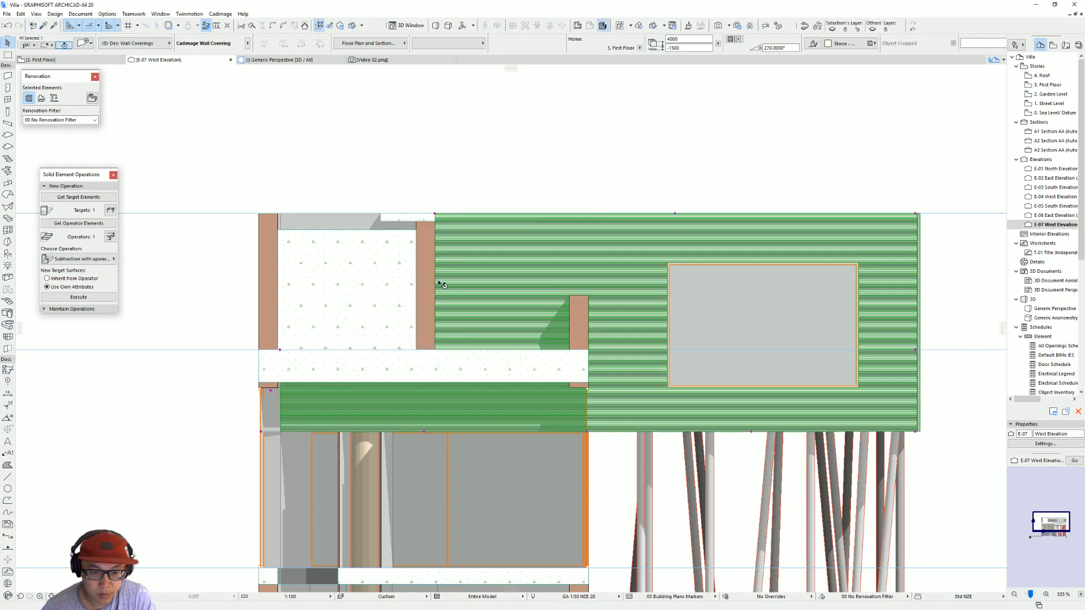
Step: Lift the 2200 mm thick slab vertically above the roof line and reselect the wall covering
click(390, 323)
drag(390, 323, 390, 134)
click(445, 239)
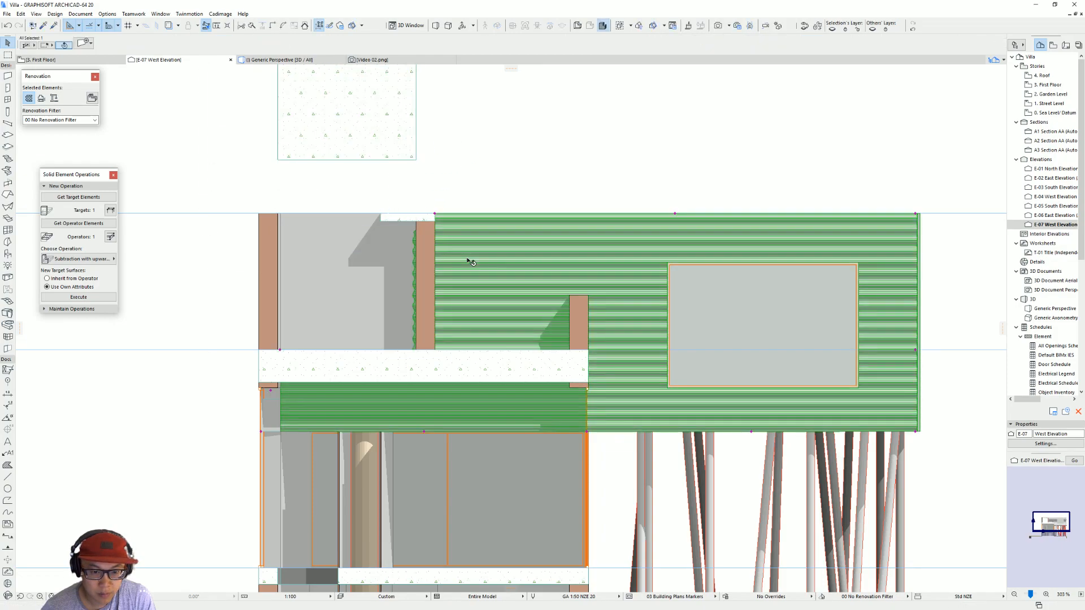
click(279, 349)
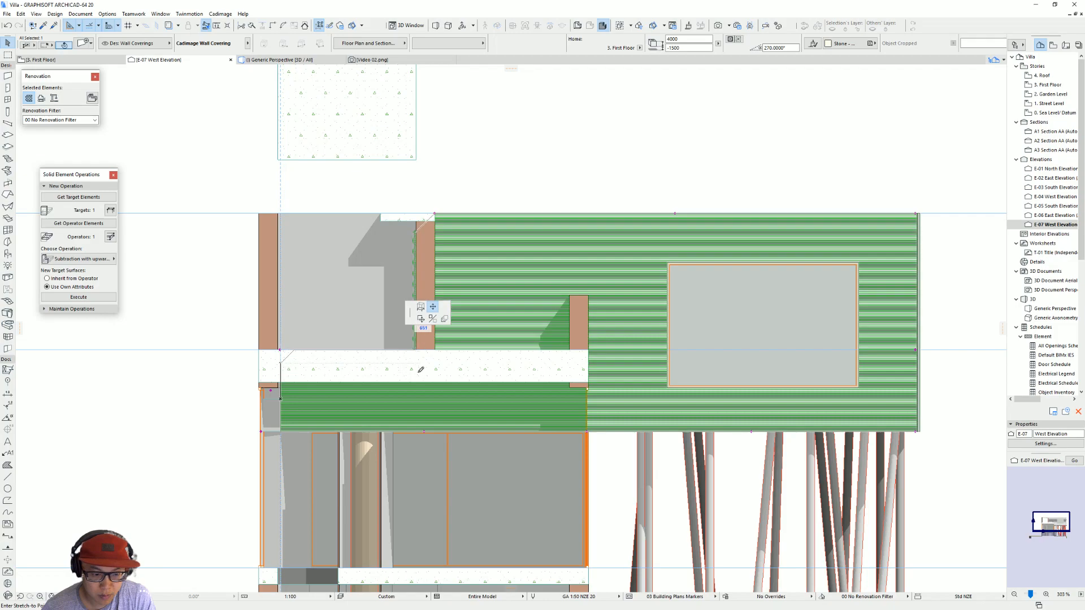
key(Escape)
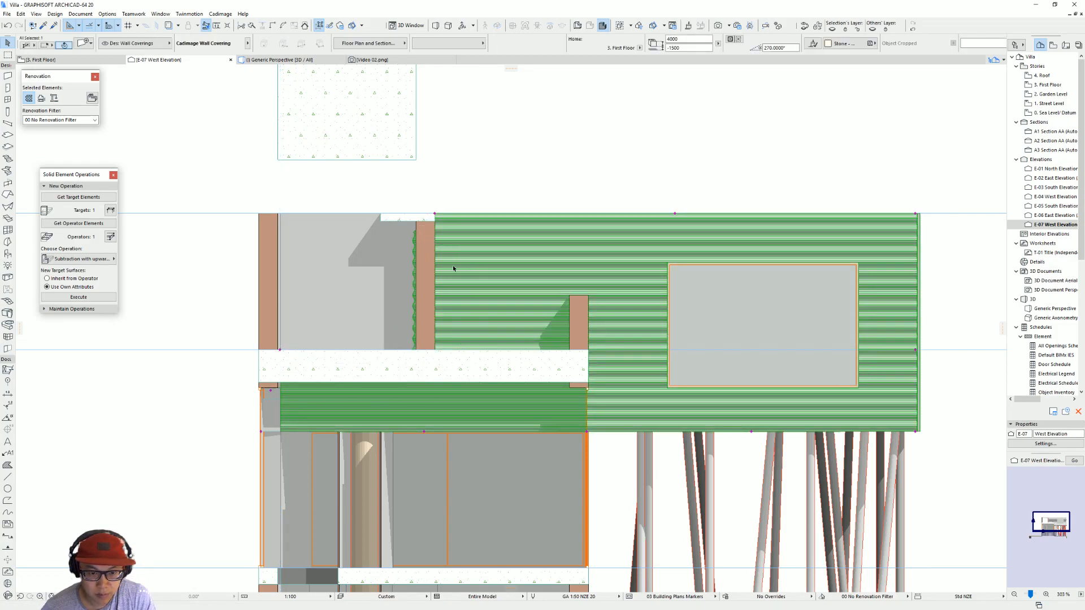
click(280, 351)
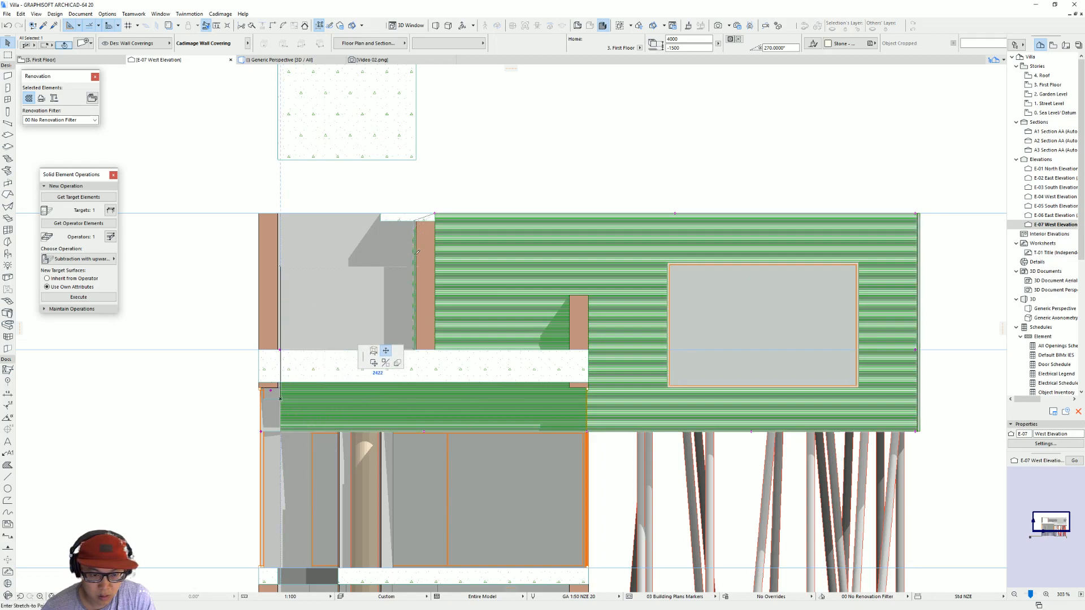
click(668, 210)
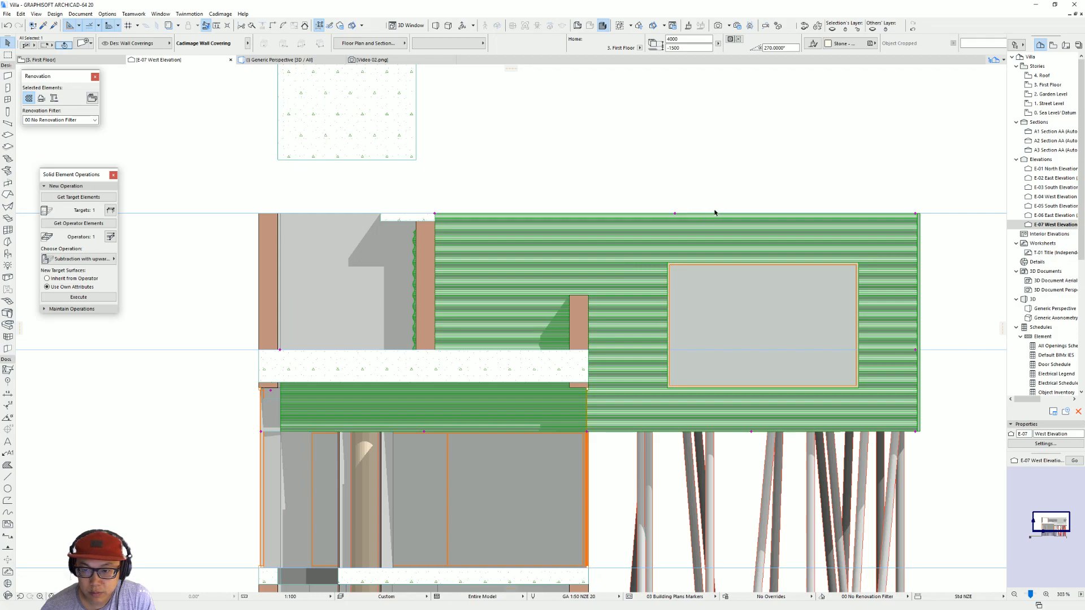
Step: Pull the wall covering's top corner down to the first floor line and add a top node at the roof line directly above it
click(434, 215)
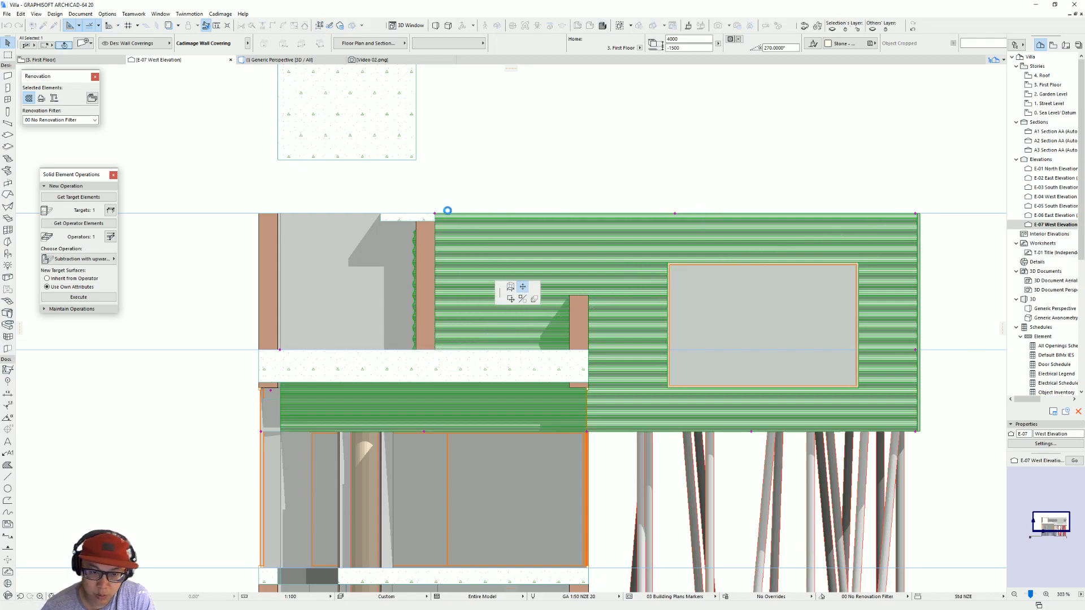
click(675, 213)
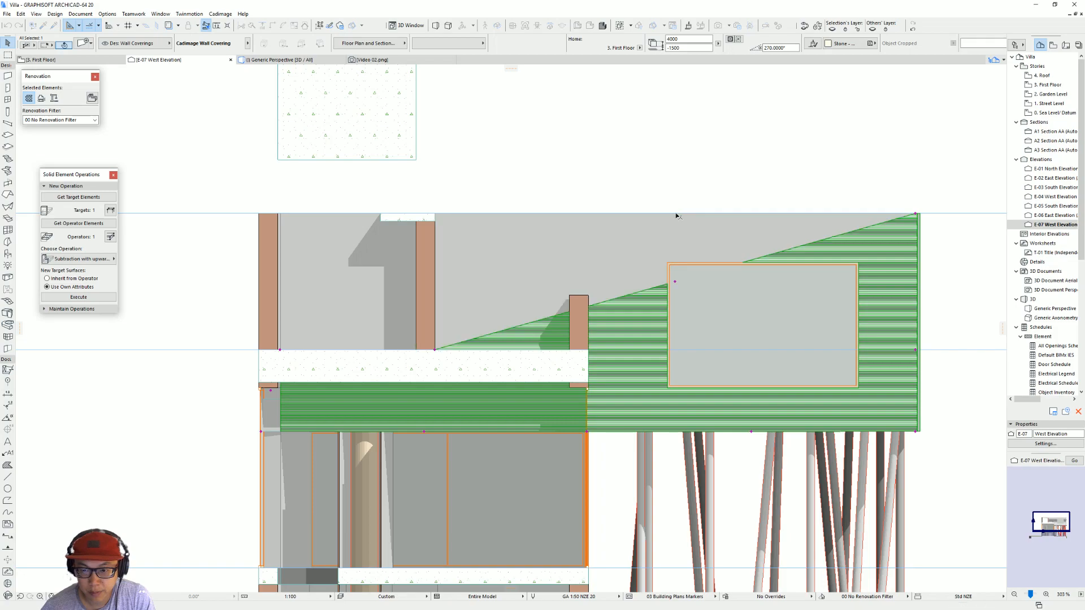
click(675, 280)
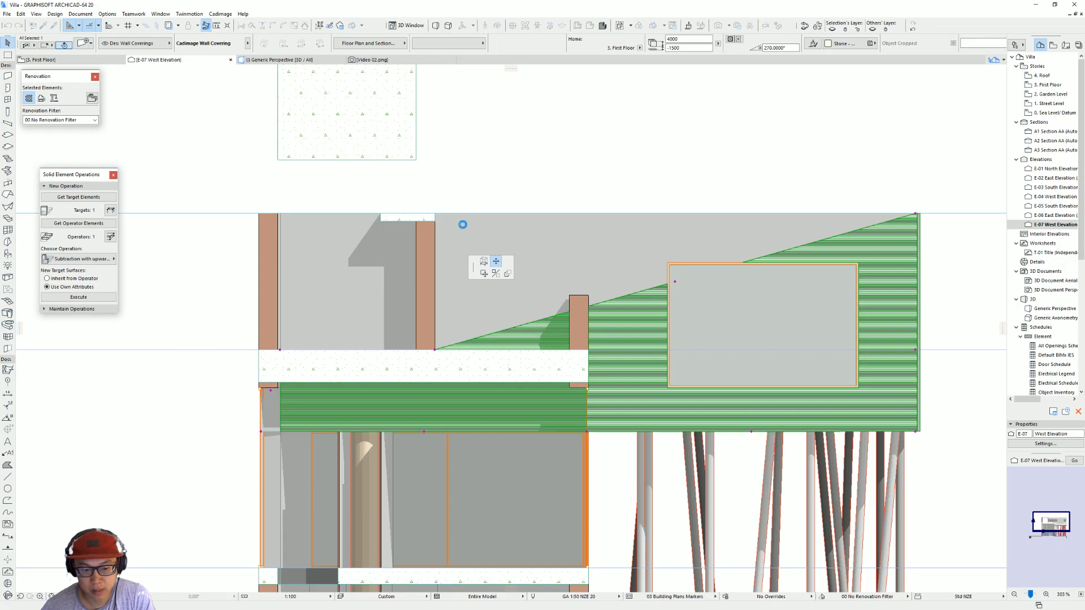
click(462, 224)
key(Escape)
Step: Move the raised 2200 mm slab back down so its lower corner sits on the first floor line
click(415, 157)
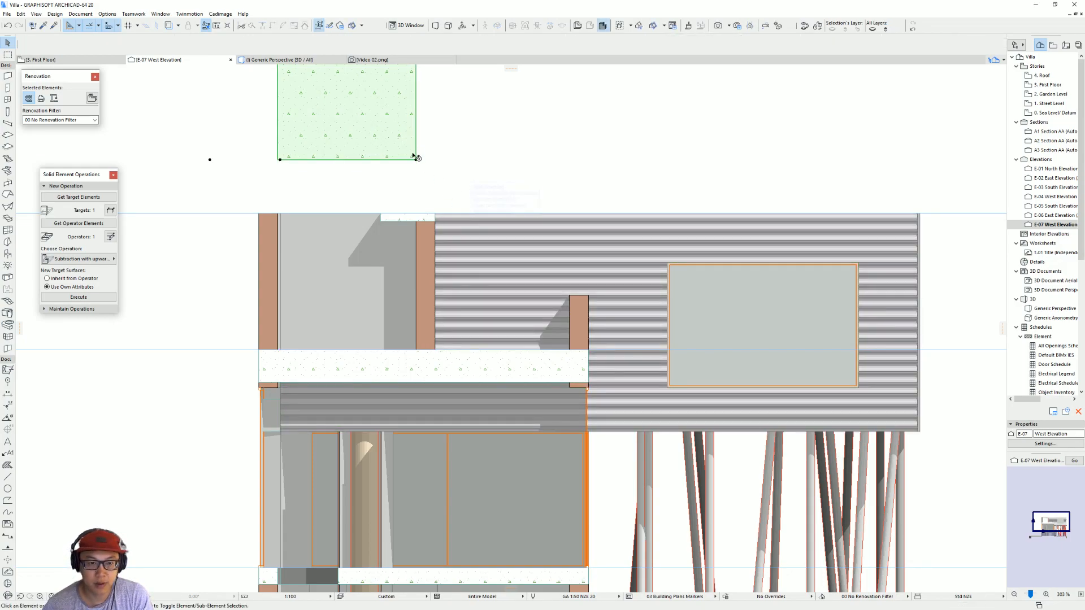
click(415, 159)
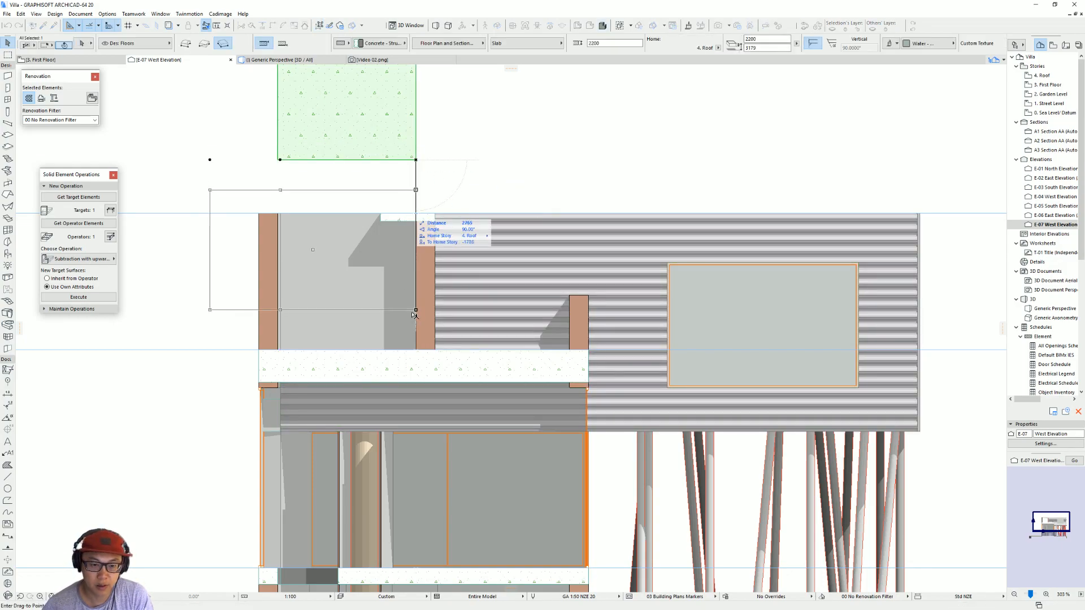
click(417, 351)
Step: Isolate the 600 mm thick floor slab beneath the corrugated volume in the 3D view
key(F3)
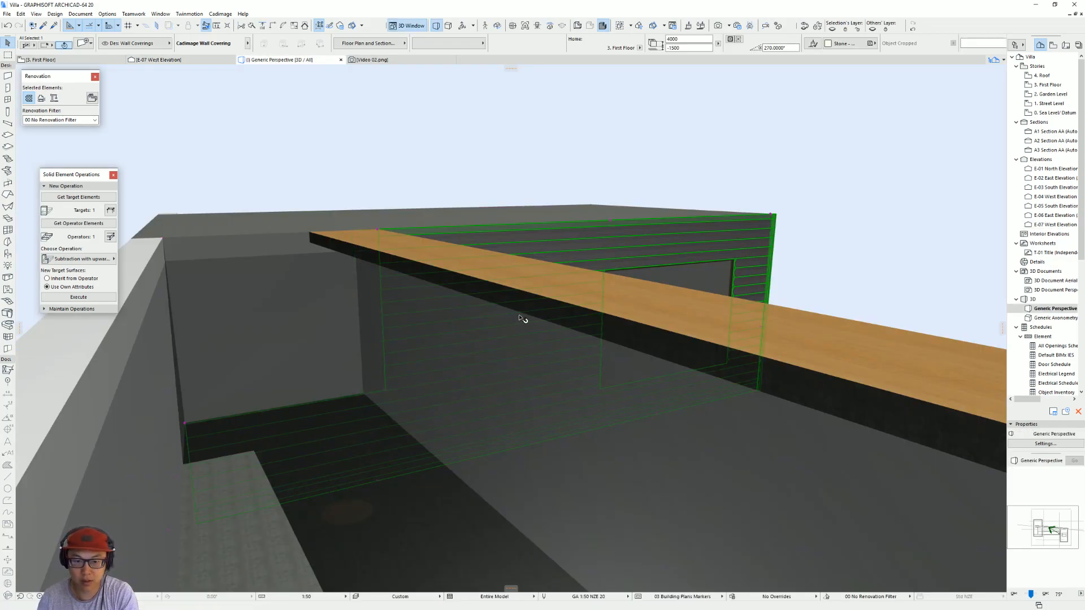
scroll(549, 269, down, 3)
shift+middle_drag(642, 260, 283, 205)
scroll(557, 244, down, 3)
mouse_move(500, 272)
shift+middle_down()
mouse_move(582, 266)
mouse_move(508, 257)
shift+middle_up()
click(562, 272)
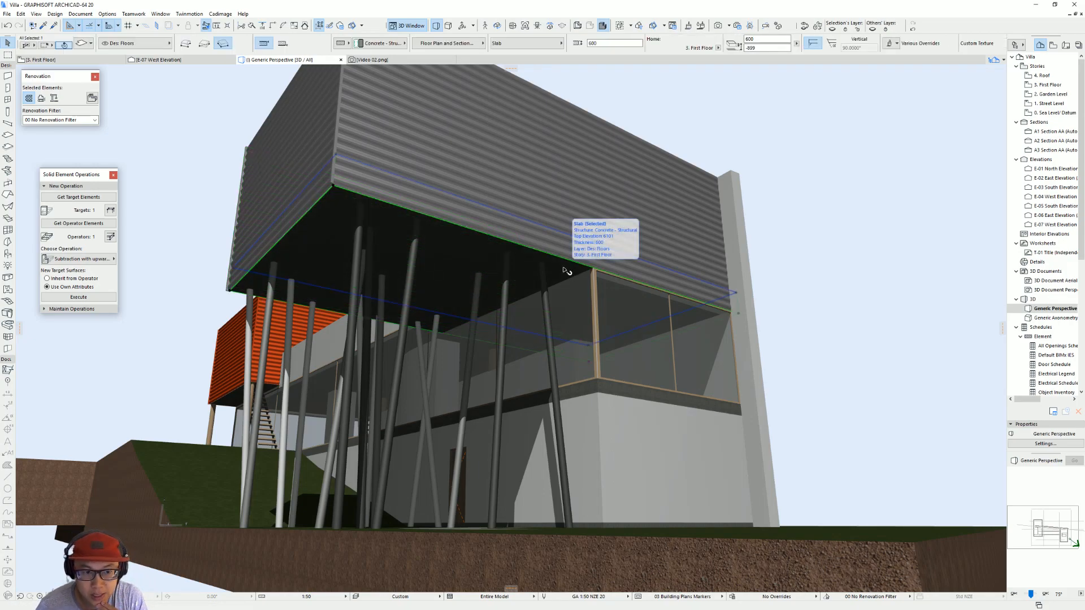
key(F2)
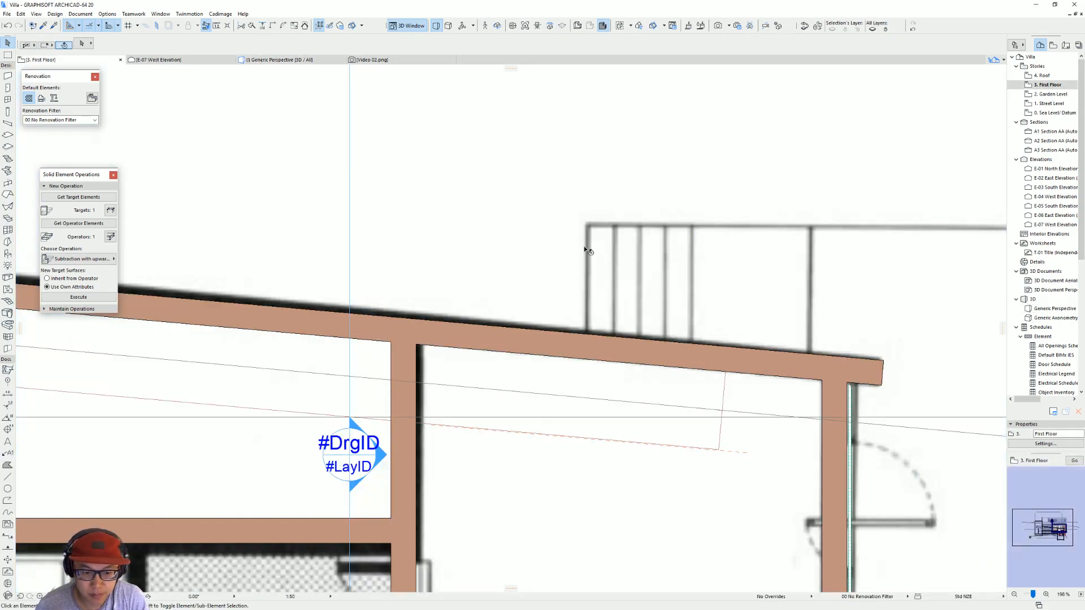
scroll(571, 246, down, 4)
middle_drag(569, 264, 507, 195)
click(543, 283)
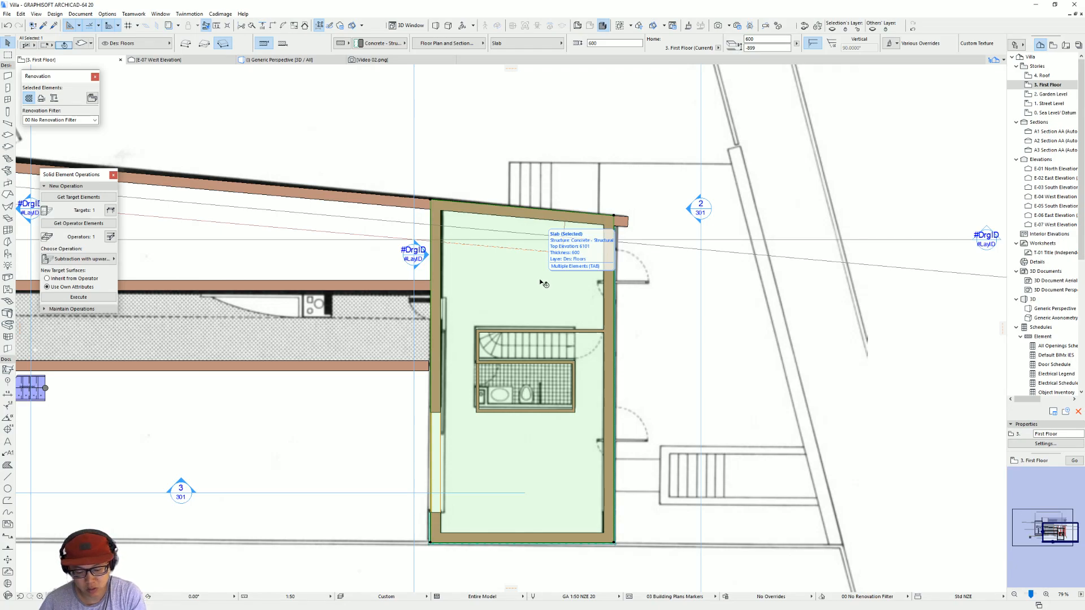
key(F5)
shift+middle_drag(401, 203, 444, 345)
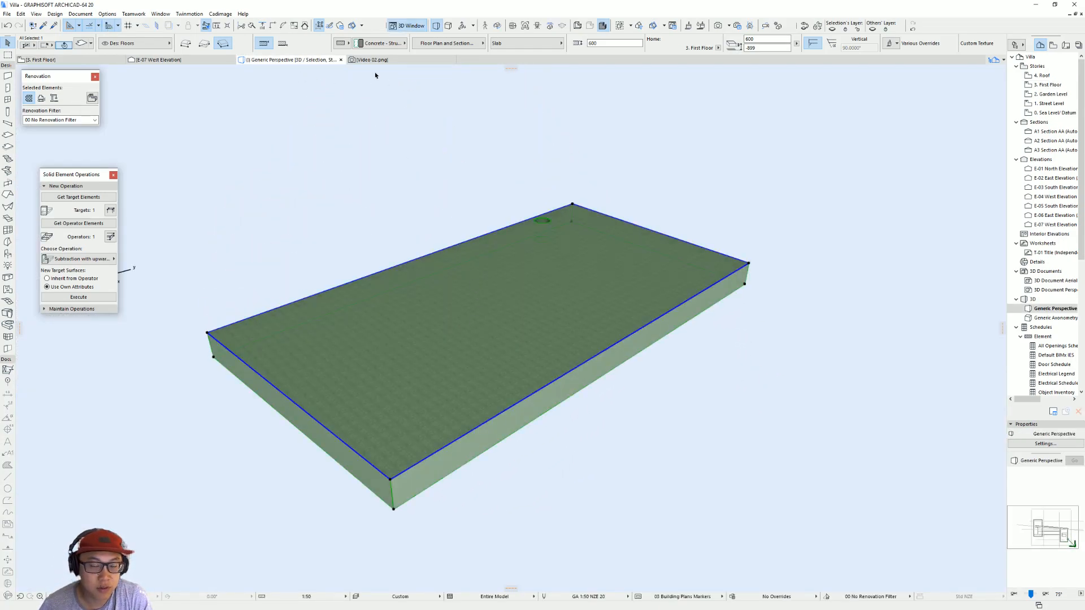
Step: Try to apply a Cadimage Decking slab covering to the isolated slab
click(220, 14)
mouse_move(241, 78)
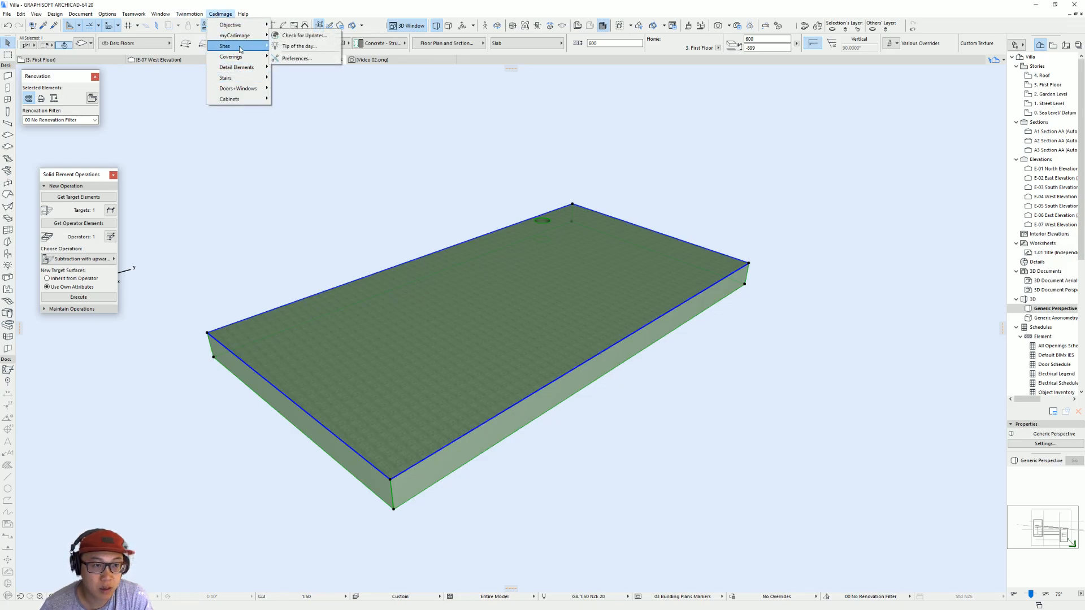
mouse_move(240, 60)
click(328, 77)
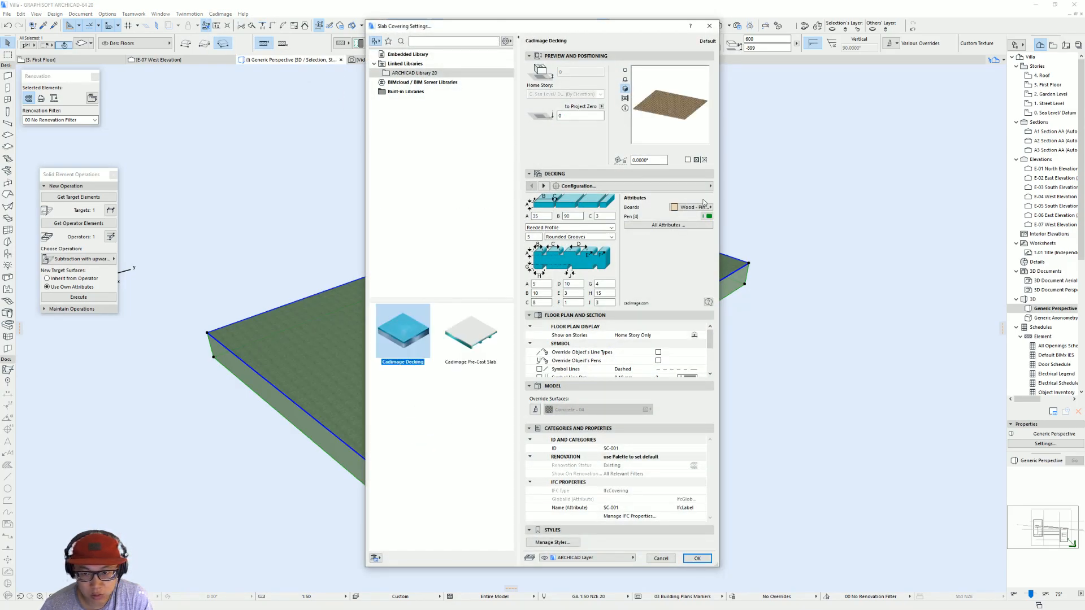
click(603, 189)
click(587, 211)
key(Return)
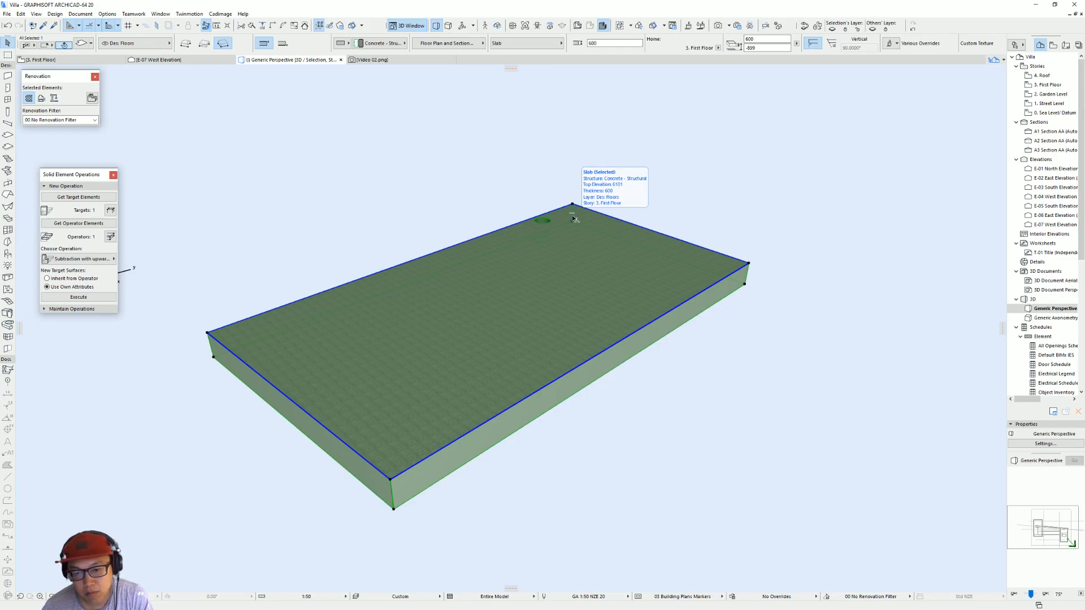
key(Escape)
Step: Enable the bottom surface override in the isolated slab's selection settings and open its surface list
drag(469, 399, 526, 227)
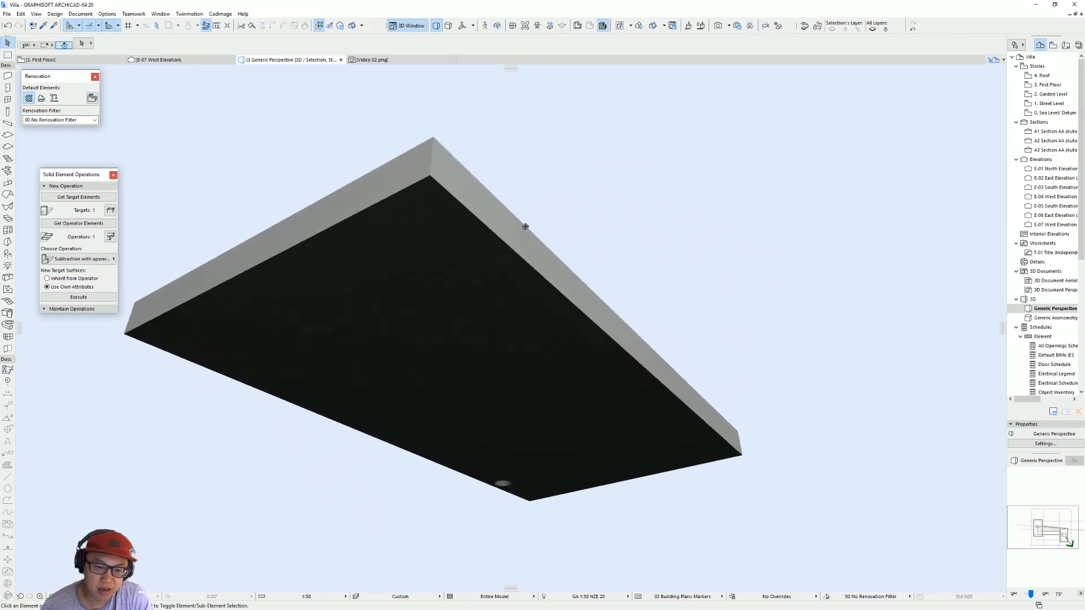
click(480, 321)
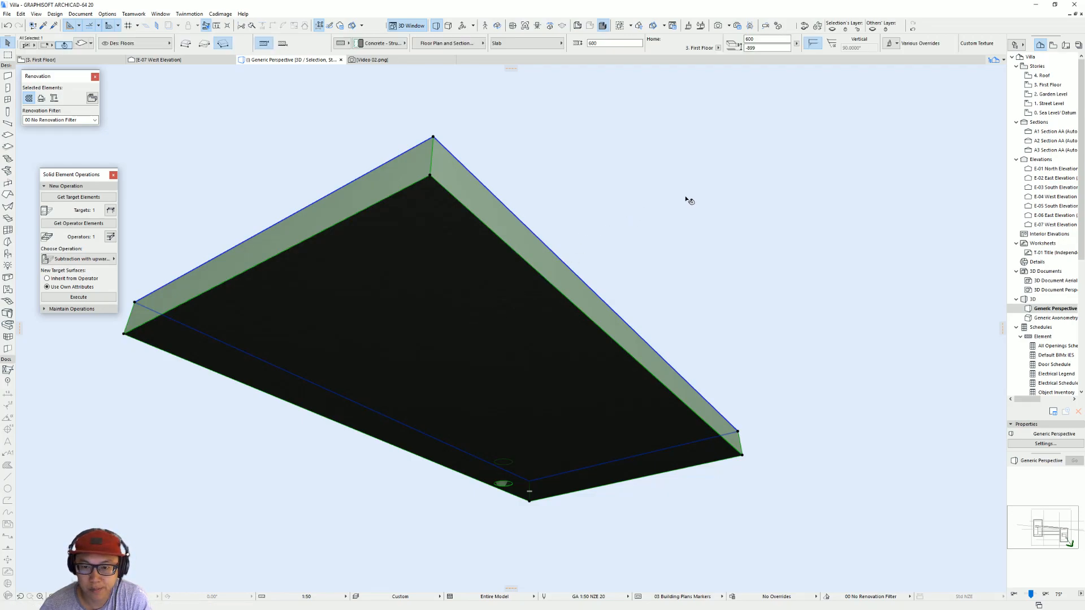
key(ctrl+t)
click(463, 285)
click(464, 284)
click(464, 307)
click(514, 307)
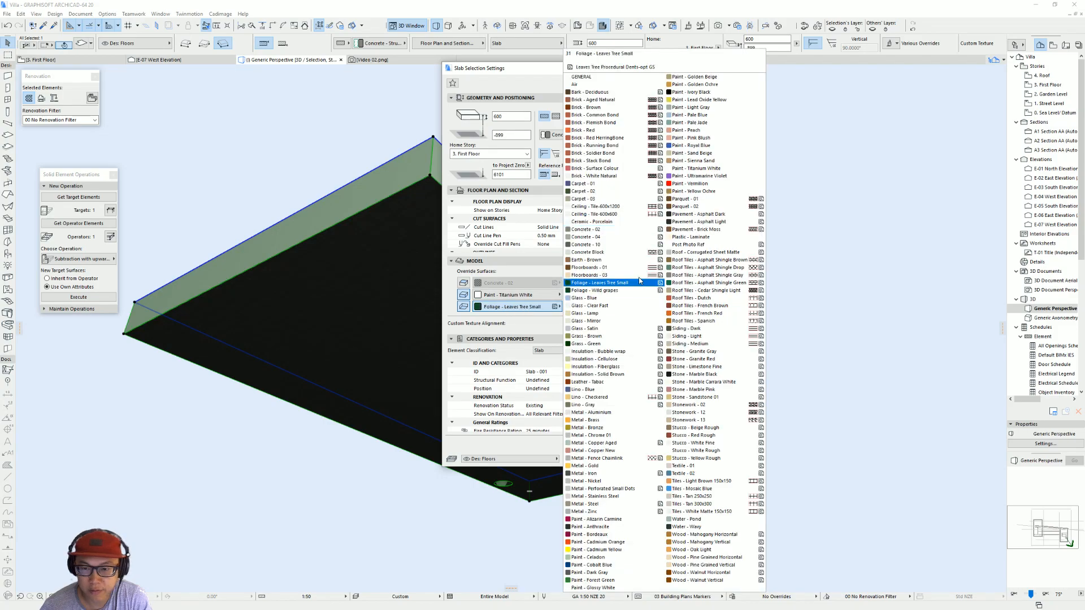
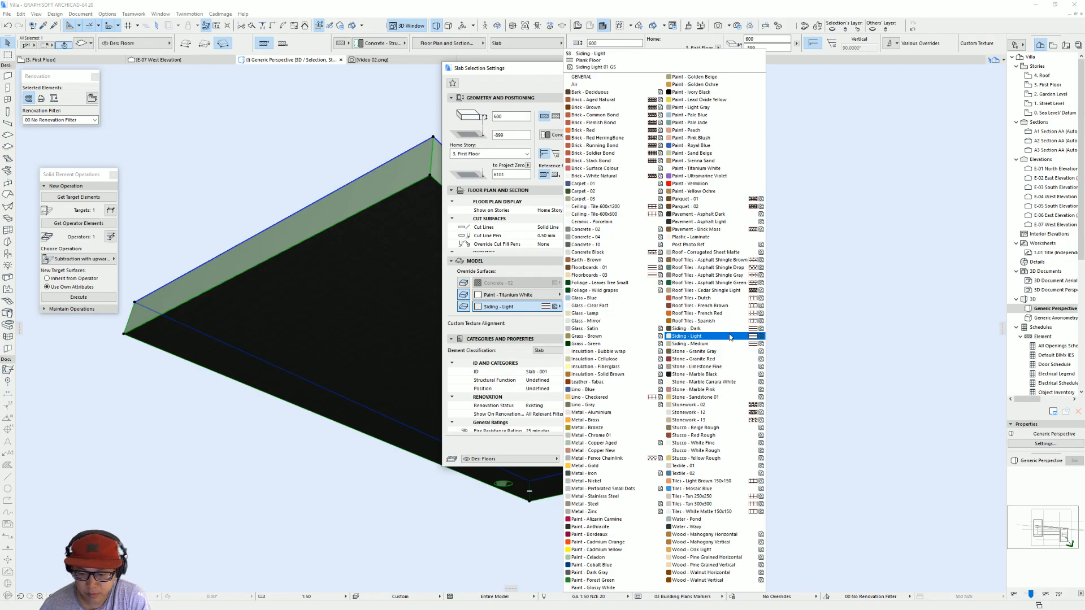
Step: Try Siding - Light as the bottom surface of the isolated slab and view its underside
click(729, 336)
key(Return)
shift+middle_drag(516, 375, 368, 154)
click(565, 275)
click(636, 340)
shift+middle_drag(333, 389, 676, 306)
key(Escape)
key(Escape)
scroll(672, 349, down, 1)
middle_drag(683, 350, 557, 357)
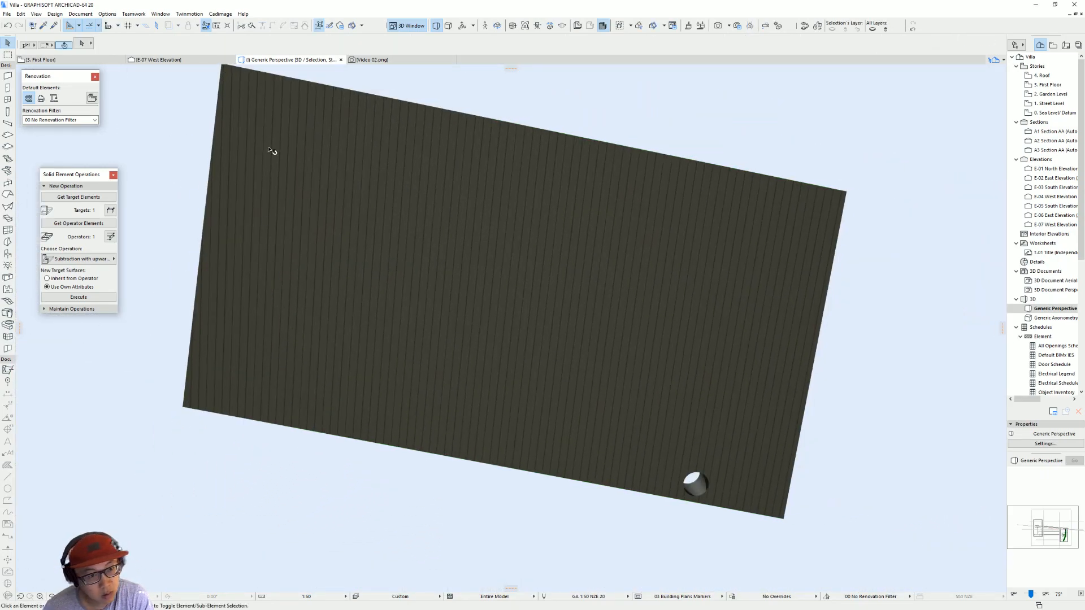
Step: Select the isolated slab, check it on the First Floor plan, and return to the 3D view
click(332, 217)
shift+middle_drag(351, 266, 454, 475)
shift+middle_drag(530, 379, 511, 448)
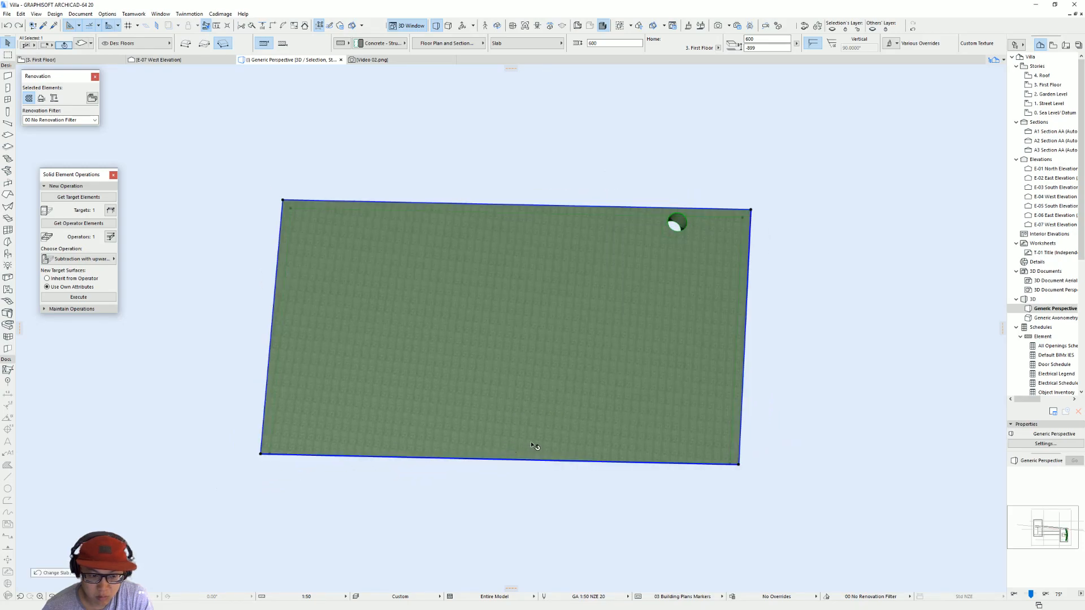
key(F2)
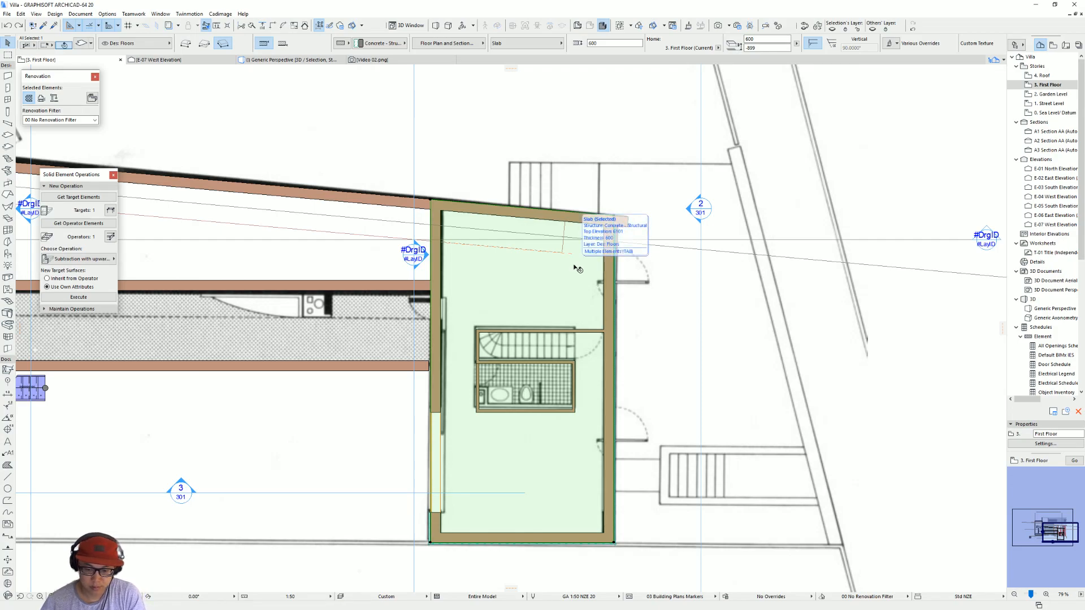
key(F3)
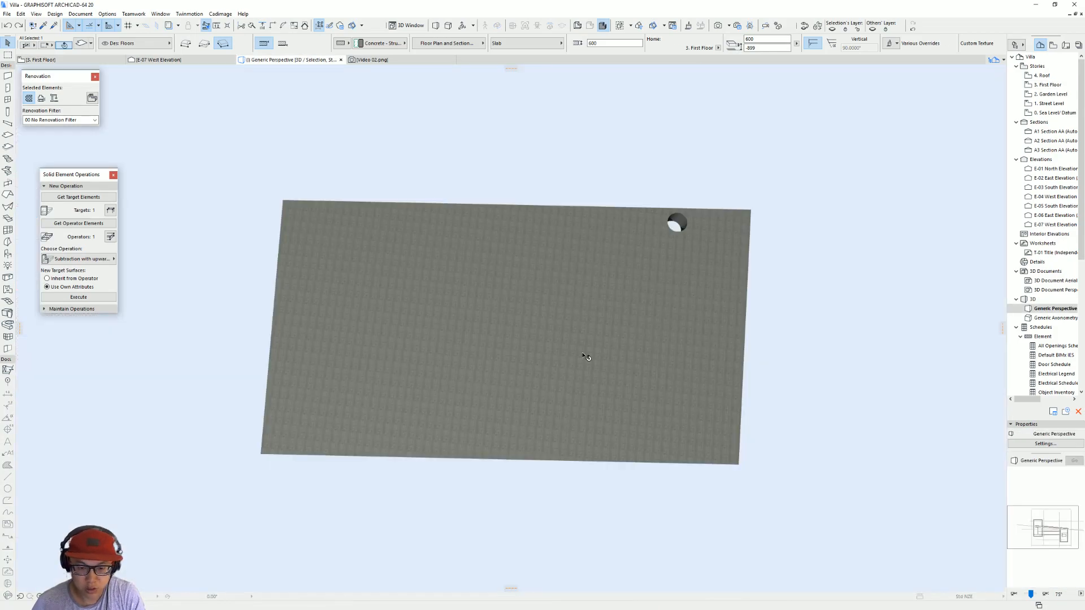
Step: Select the slab from below and set its 3D texture origin at one end corner of the underside
scroll(469, 354, down, 4)
shift+middle_drag(470, 355, 434, 411)
click(433, 292)
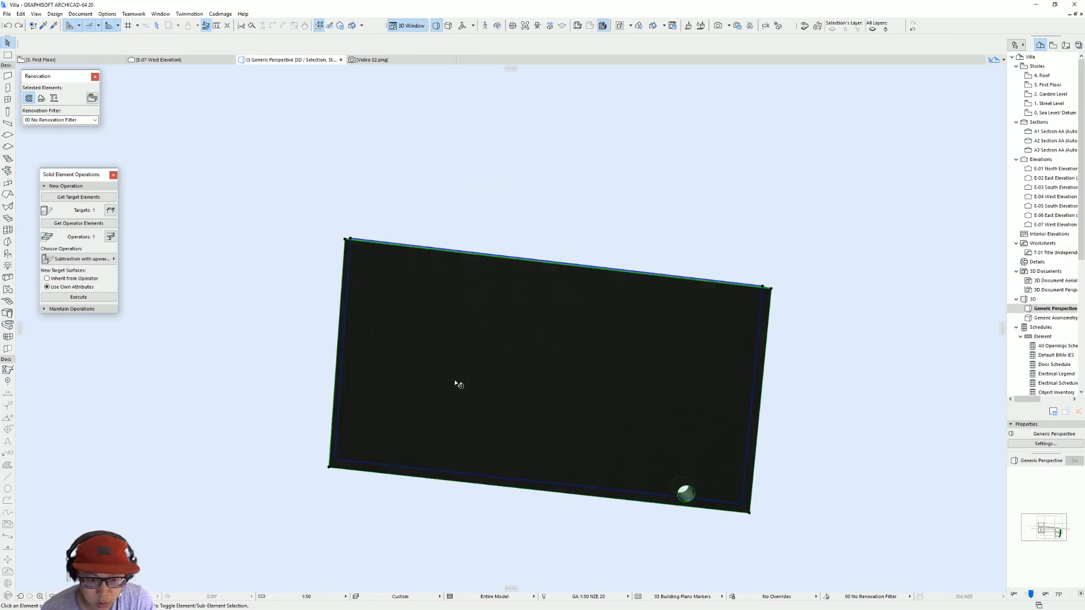
click(85, 14)
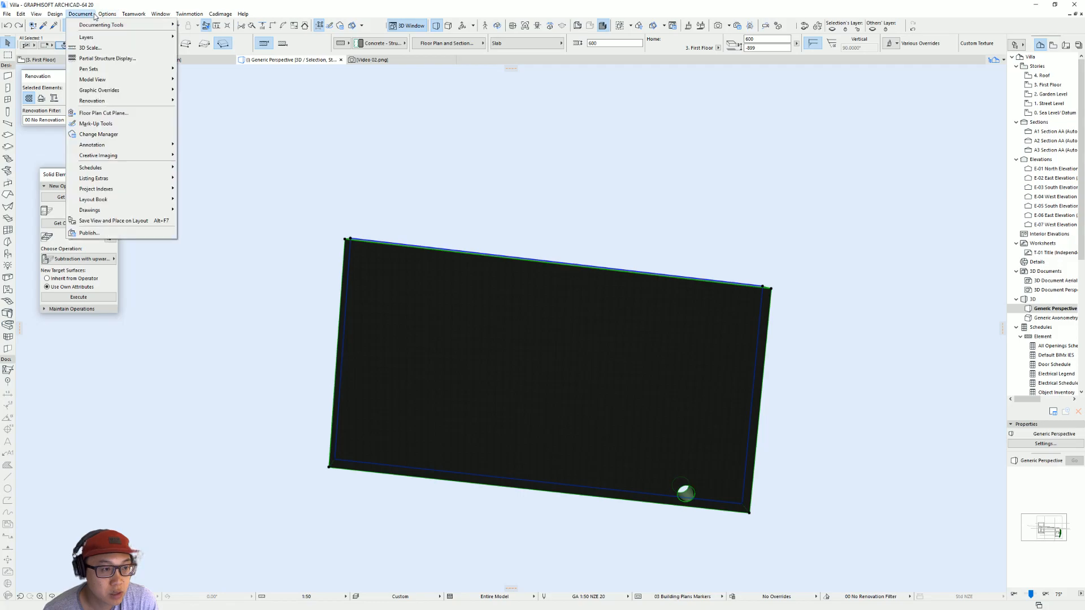
mouse_move(121, 158)
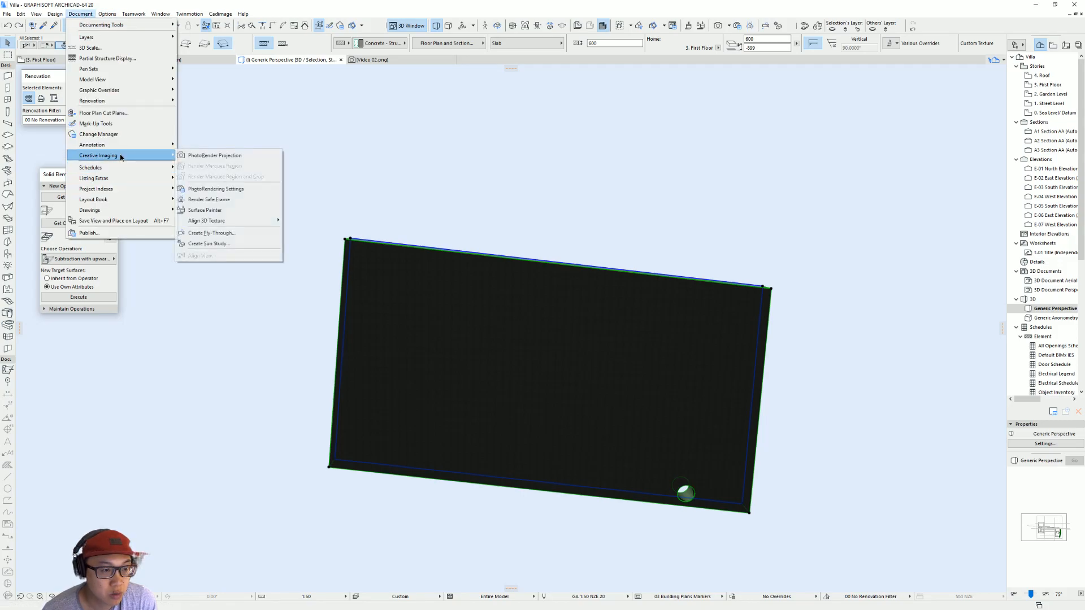
mouse_move(249, 220)
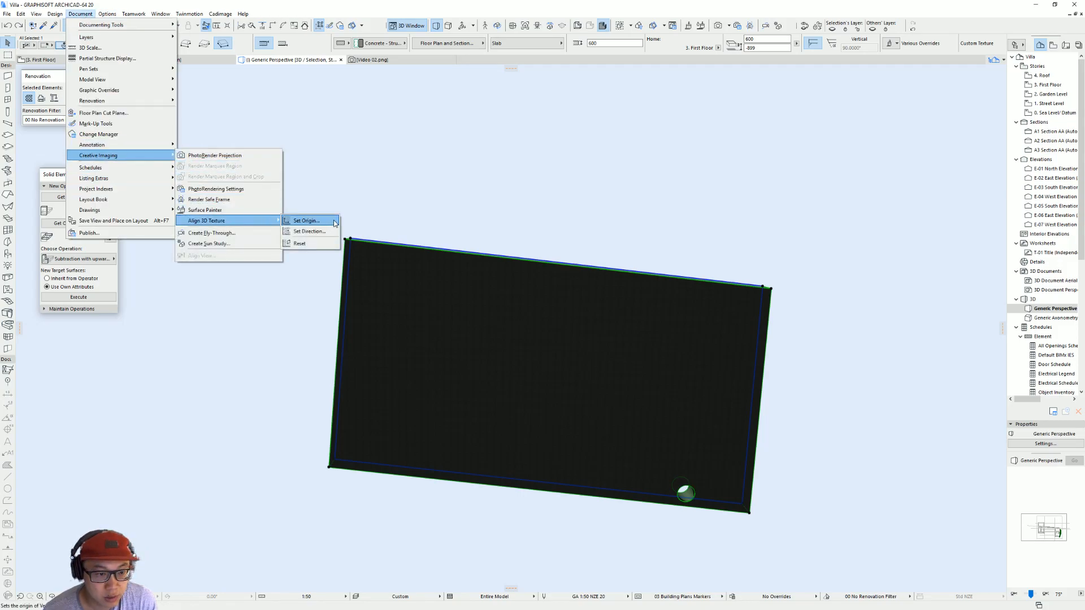
click(334, 221)
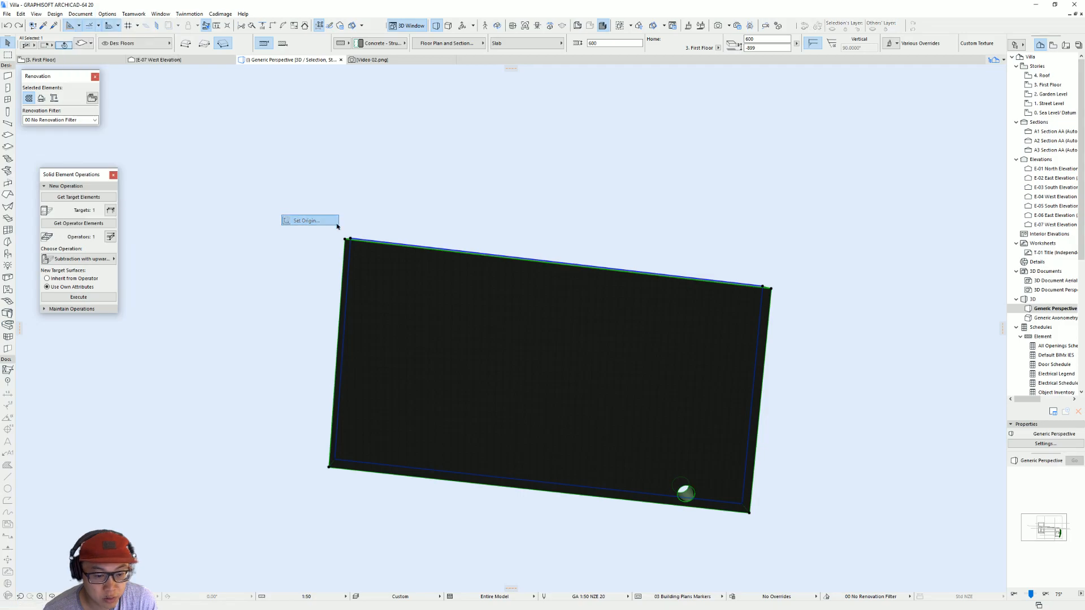
click(330, 467)
scroll(391, 452, up, 1)
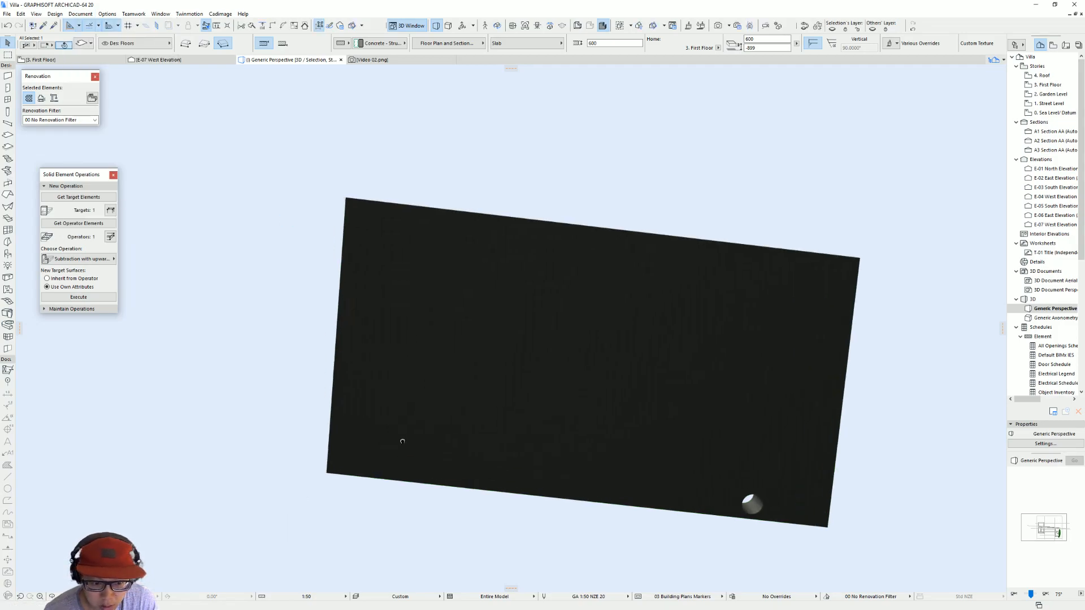
middle_drag(393, 441, 474, 385)
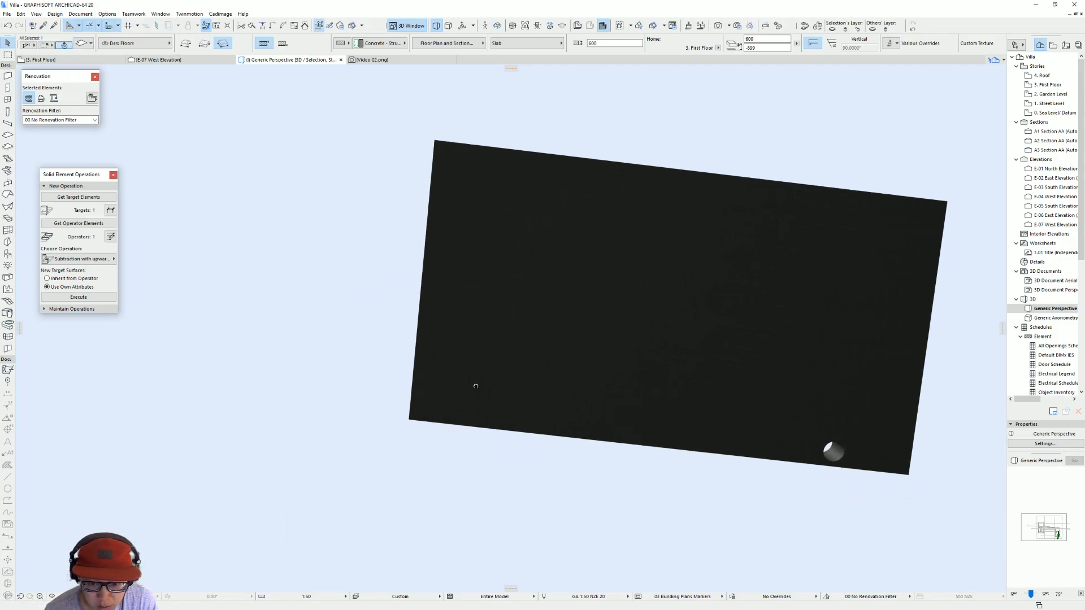
Step: Set the slab's bottom surface override to Siding - Light
double_click(545, 394)
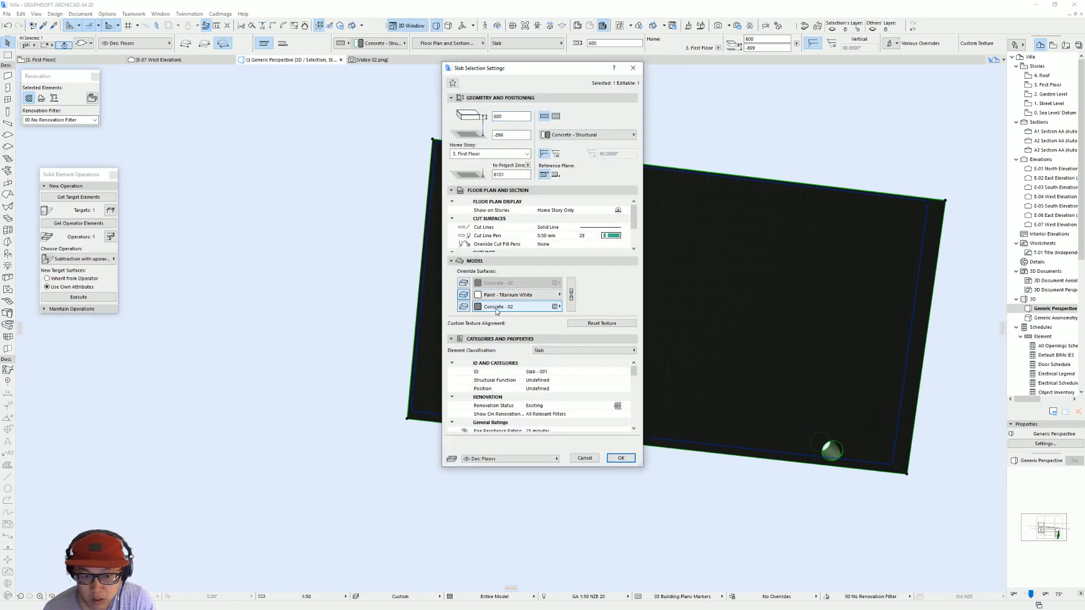
click(496, 309)
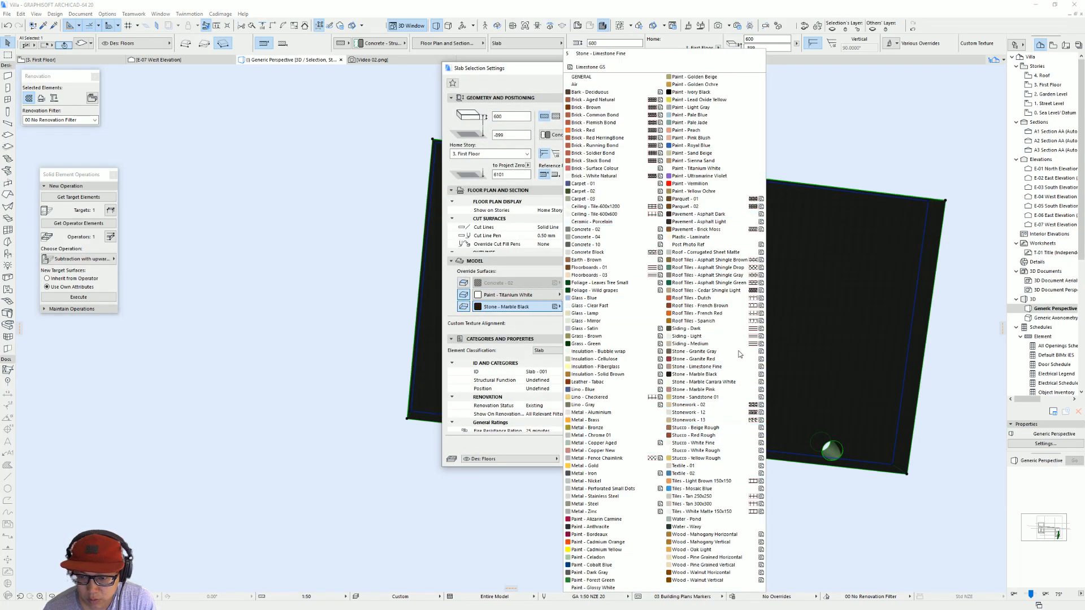
click(681, 334)
key(Return)
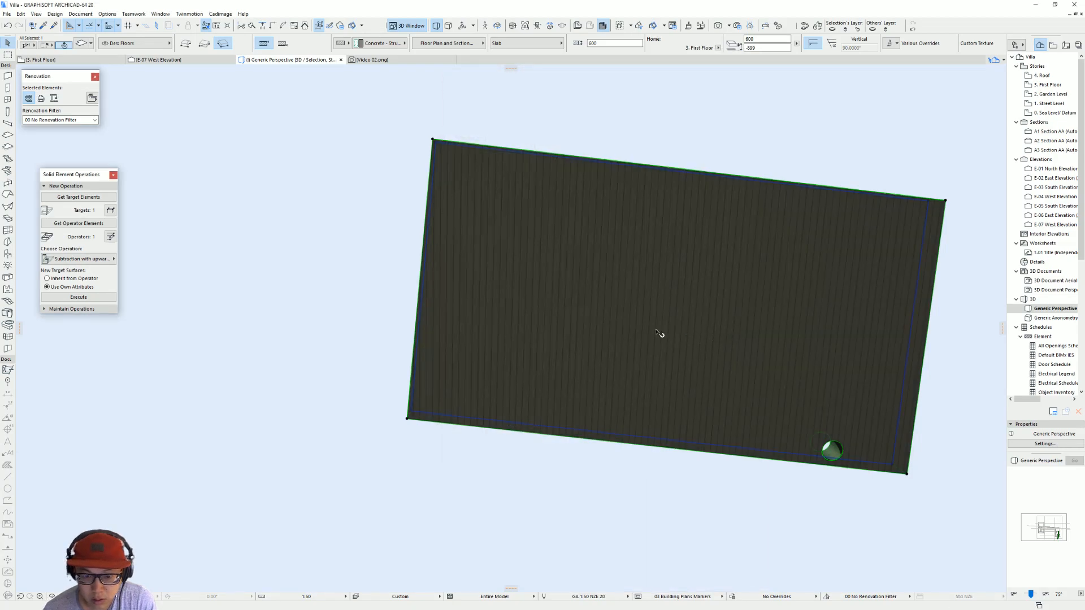
Step: Try to set the slab's 3D texture direction starting from the same underside corner
click(80, 13)
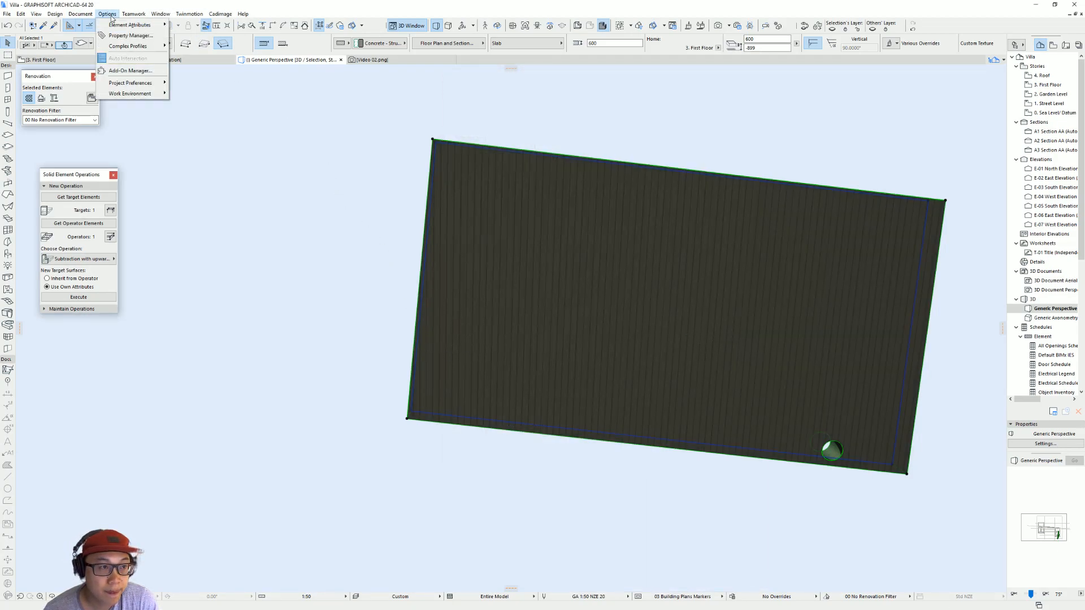
mouse_move(142, 153)
mouse_move(246, 219)
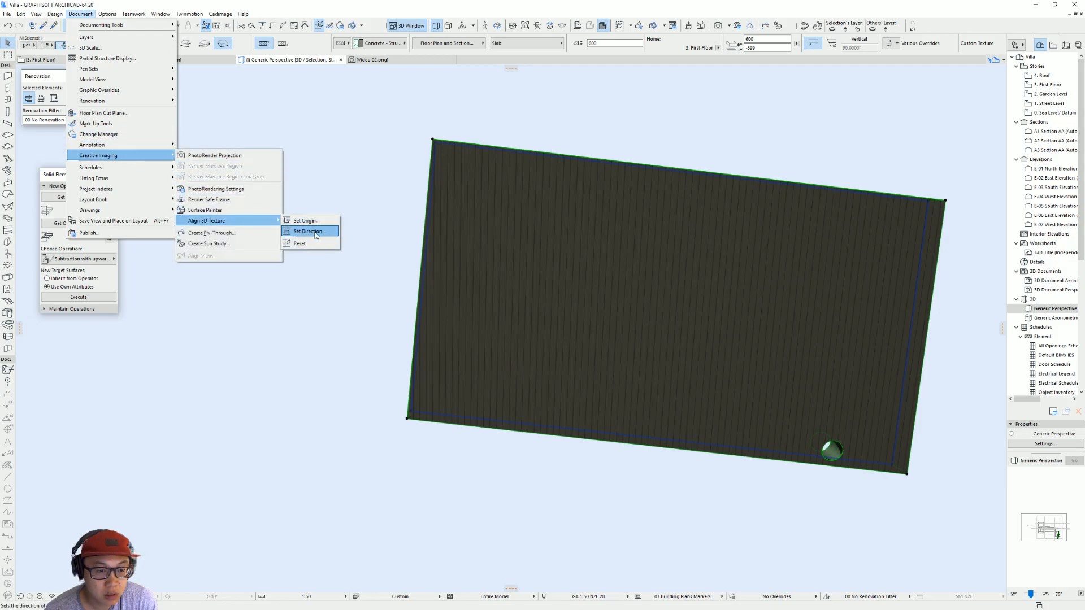
click(309, 232)
click(408, 420)
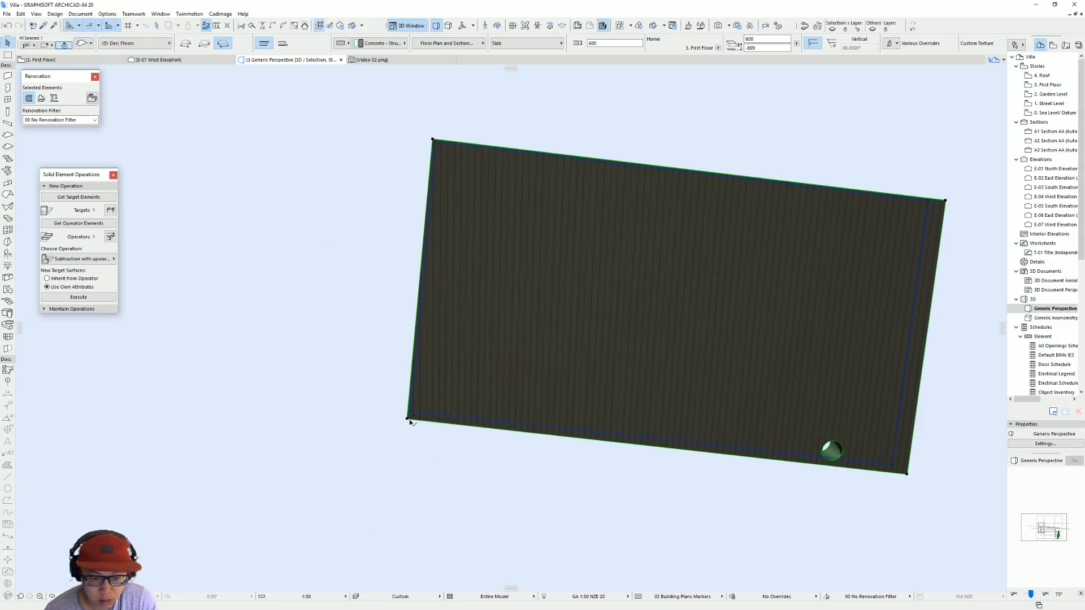
click(408, 420)
key(Escape)
Step: Select the slab from above and override its top surface with a siding surface
scroll(467, 285, down, 2)
shift+middle_drag(467, 285, 488, 449)
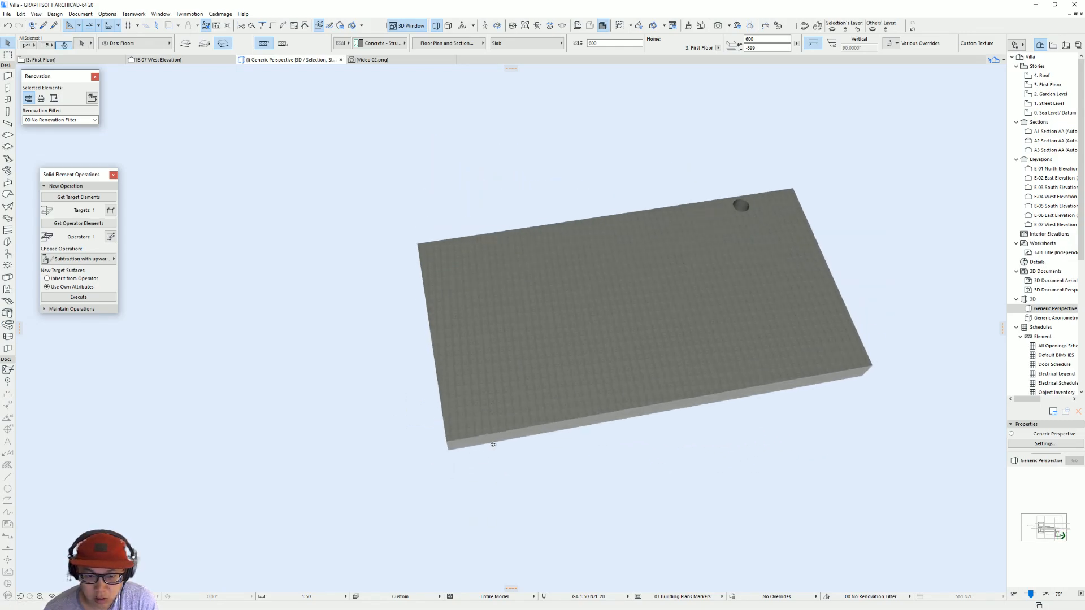
key(Escape)
click(554, 314)
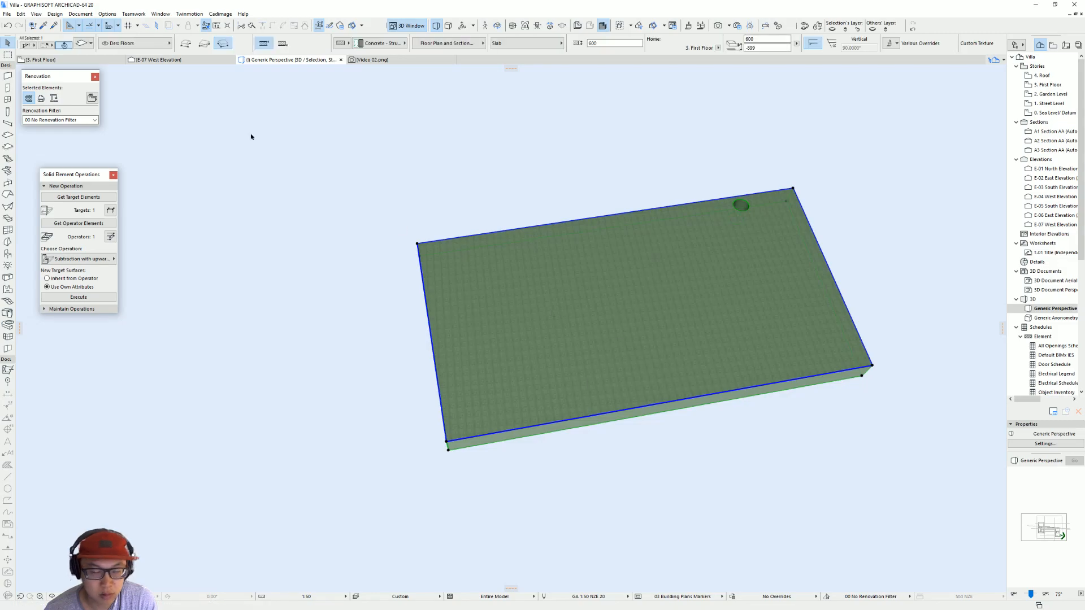
key(ctrl+t)
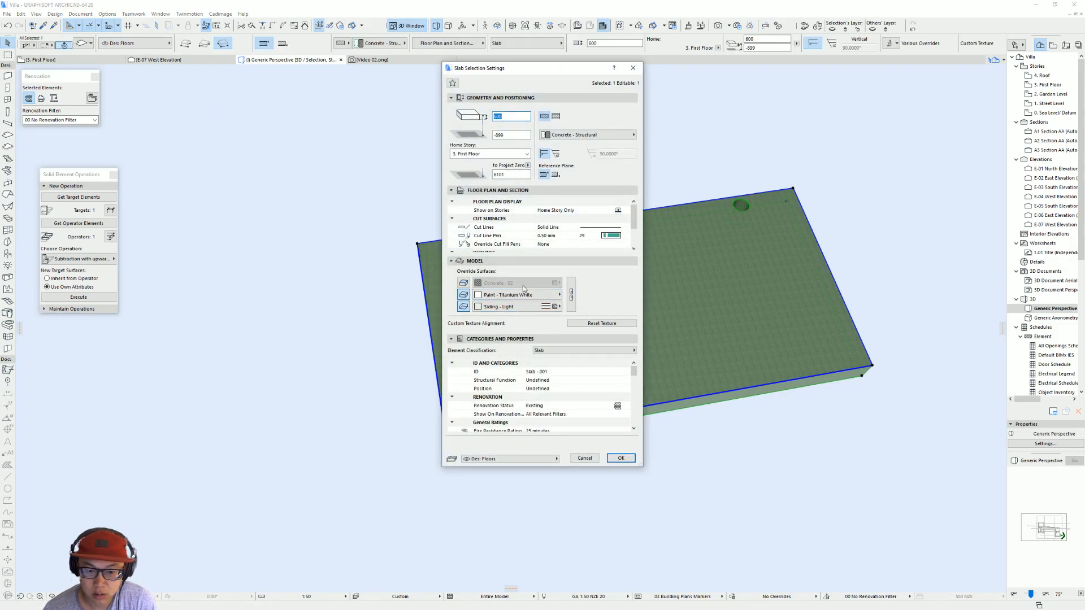
click(463, 282)
click(511, 283)
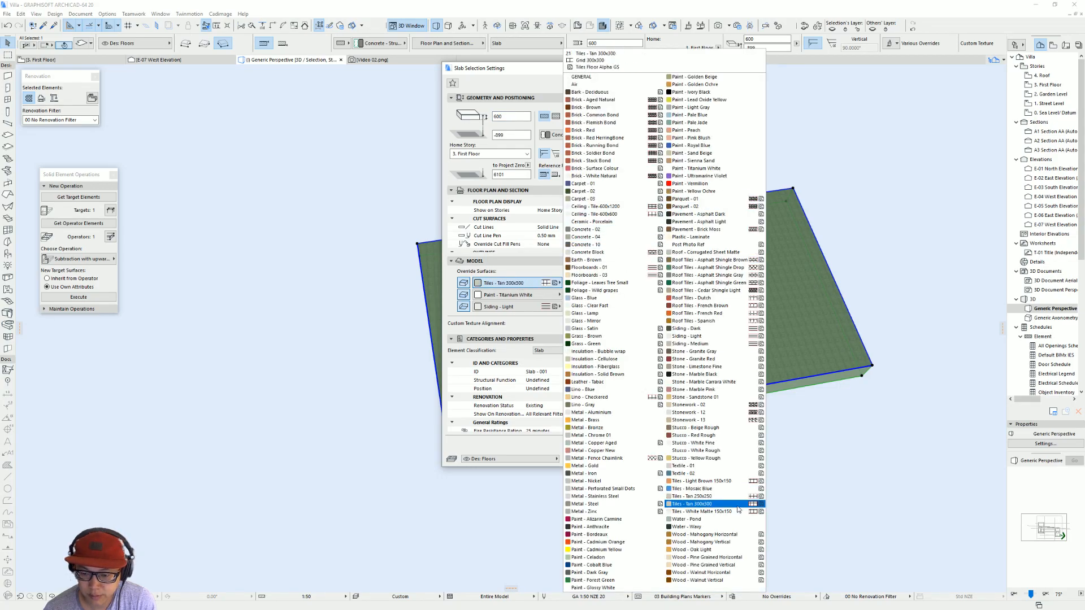
click(737, 345)
key(Return)
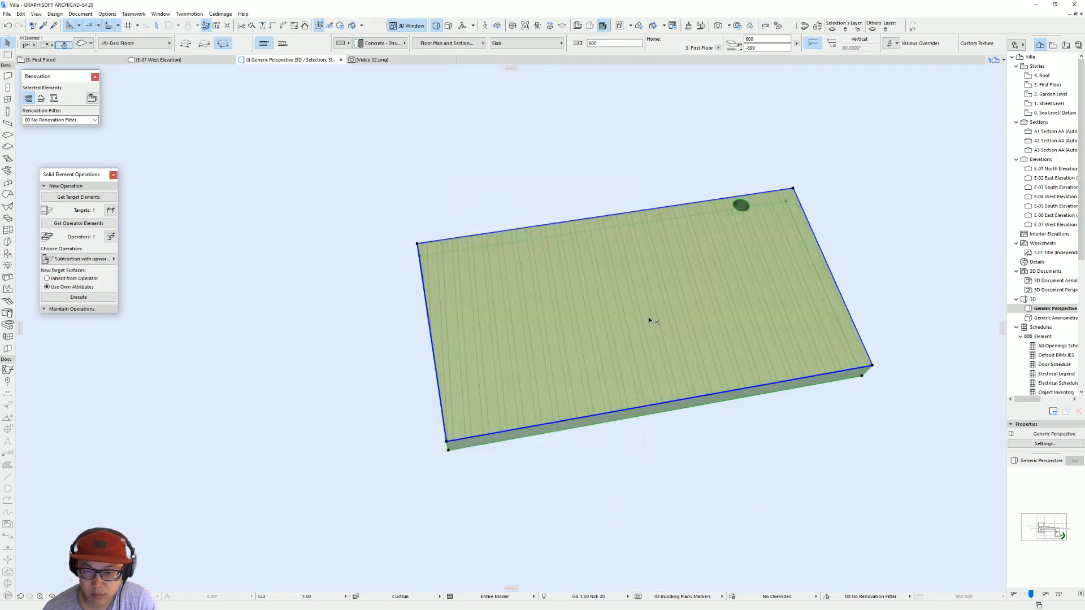
shift+middle_drag(692, 290, 799, 364)
Step: Check the Garden Level plan and examine the corrugated volume's underside and outer faces in the full 3D model
key(F2)
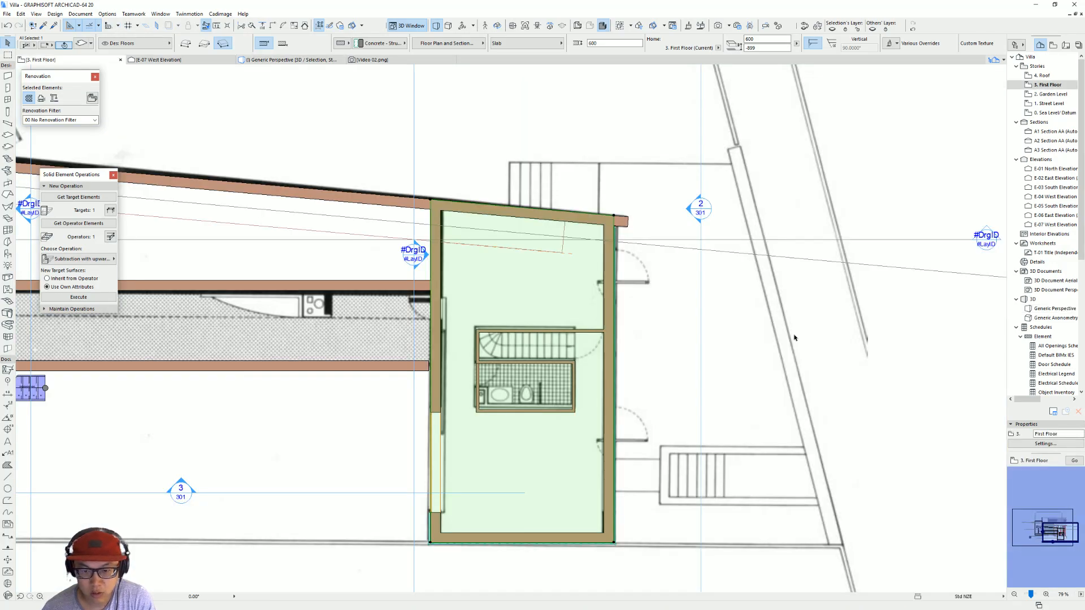
scroll(571, 478, down, 4)
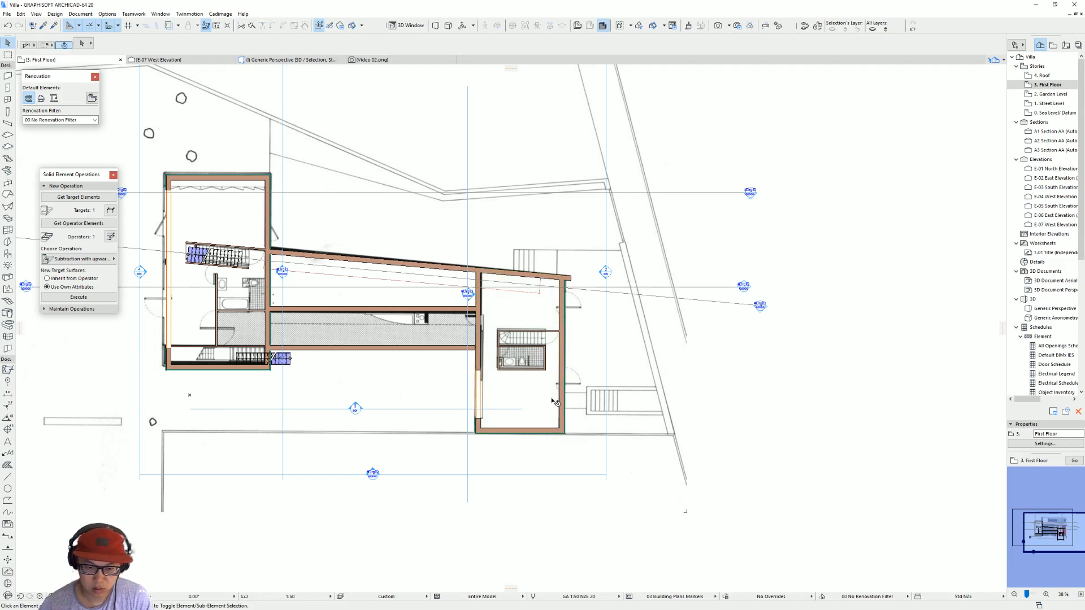
key(ctrl+Down)
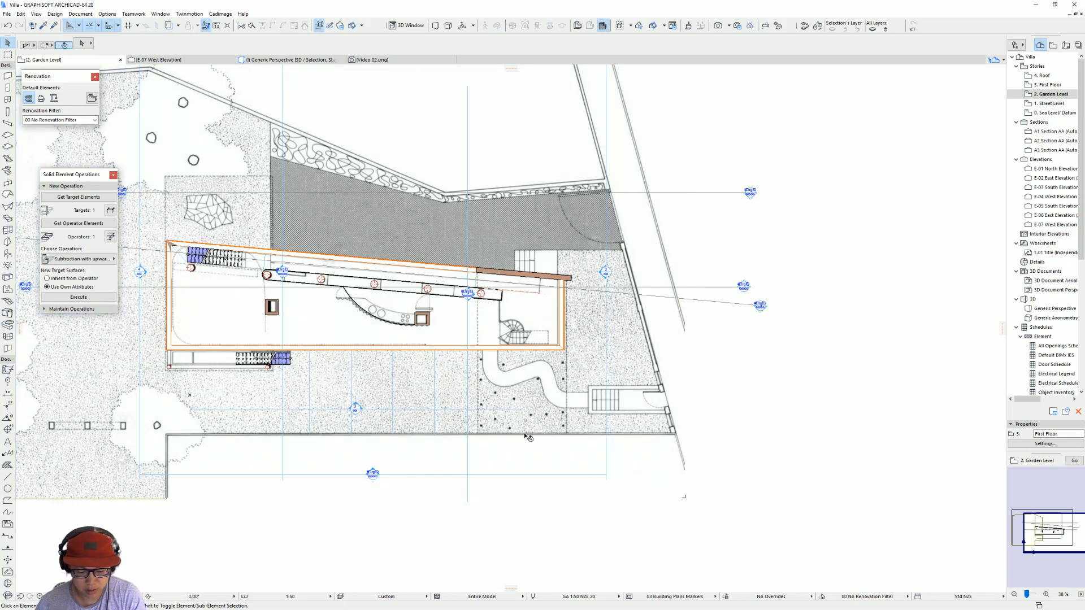
key(F3)
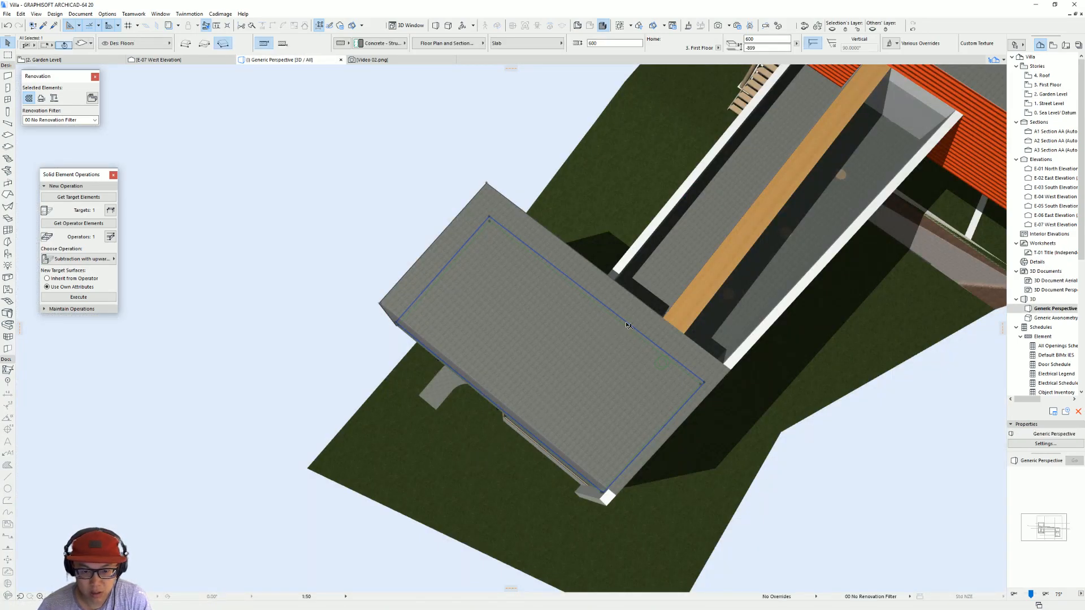
shift+middle_drag(581, 327, 702, 191)
shift+middle_drag(485, 377, 576, 288)
scroll(382, 353, up, 10)
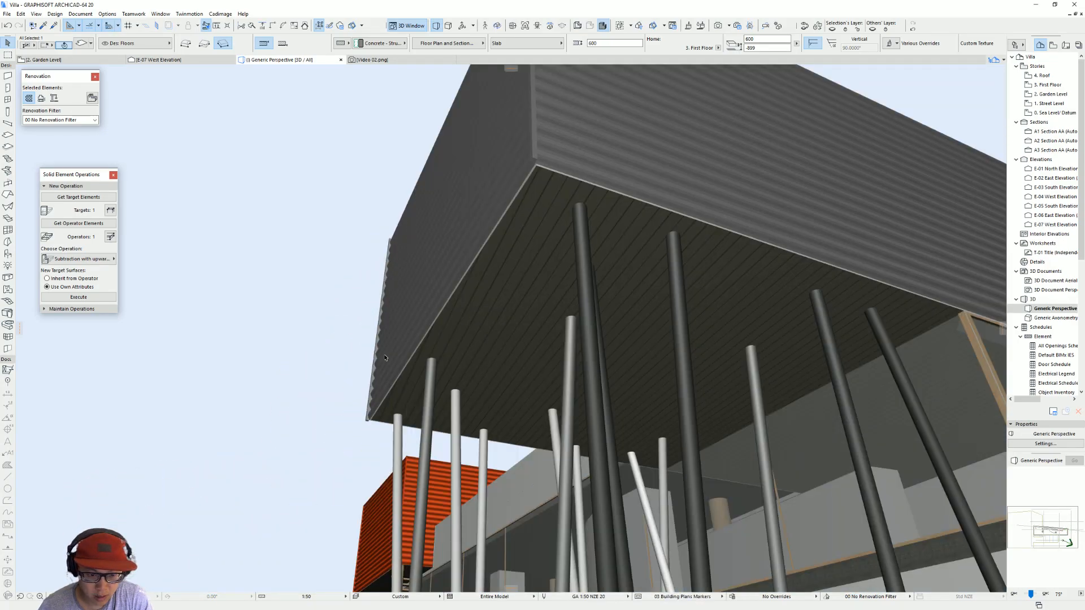
shift+middle_drag(318, 307, 472, 445)
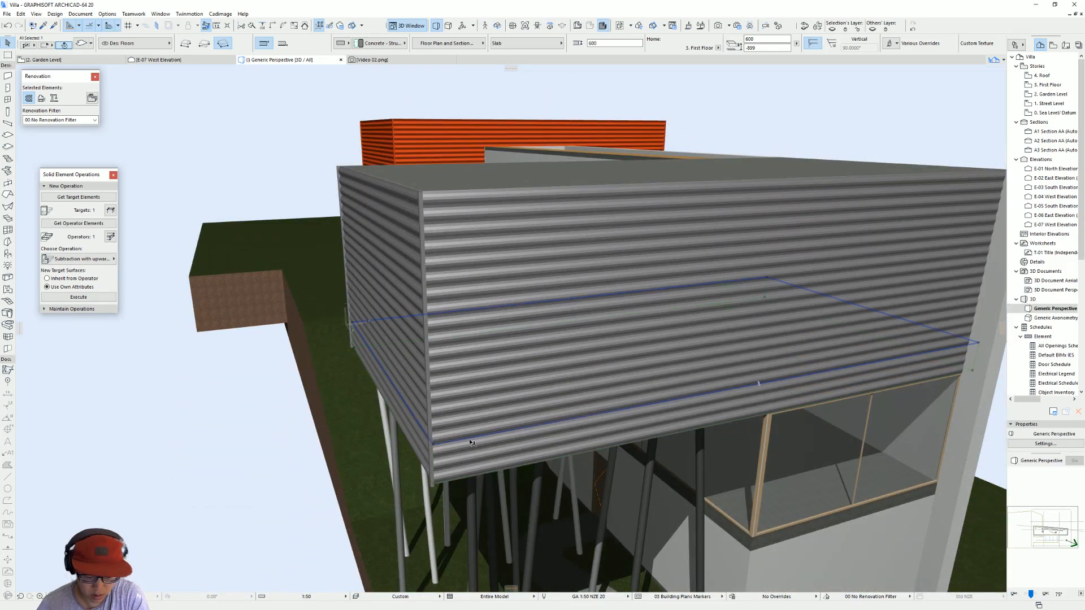
Step: Isolate the selected floor slab in 3D and examine the direction of the siding lines on its top
key(F5)
shift+middle_drag(402, 416, 462, 412)
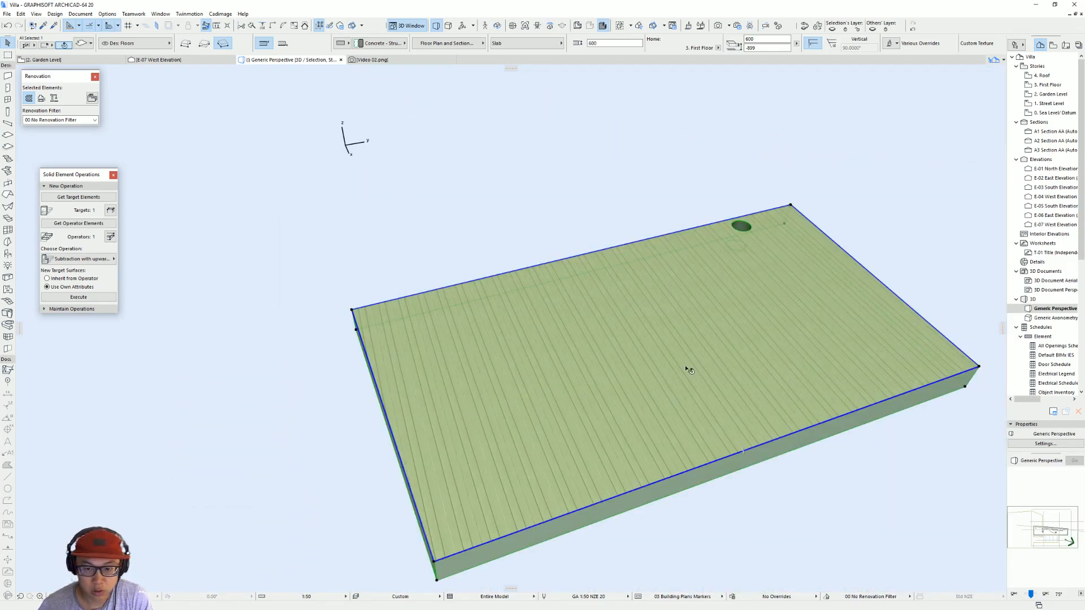
scroll(553, 390, down, 2)
middle_drag(551, 389, 476, 312)
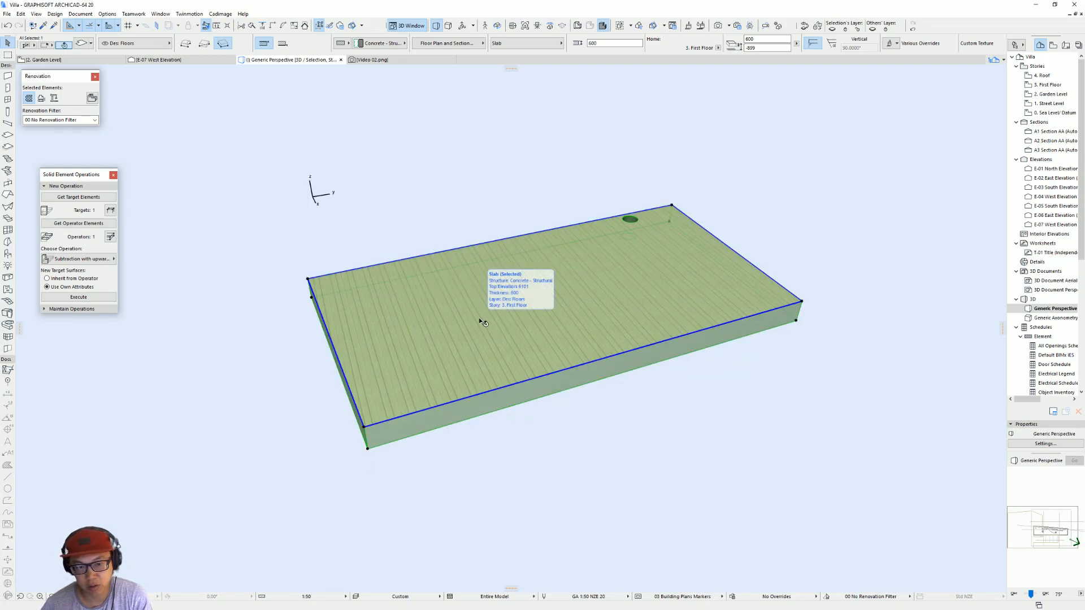
shift+middle_drag(459, 277, 337, 456)
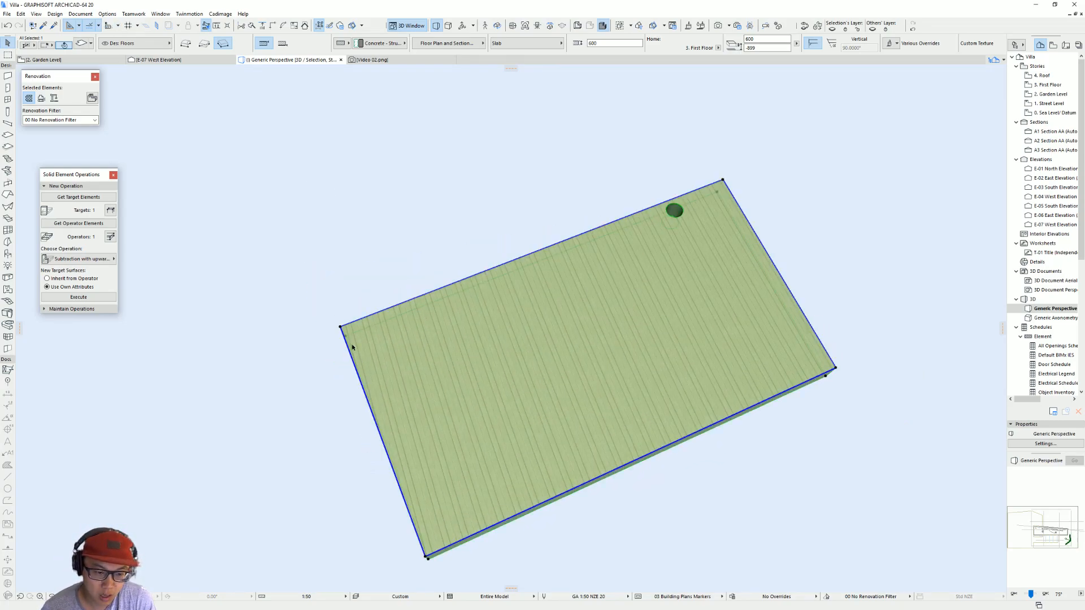
shift+middle_drag(363, 370, 500, 559)
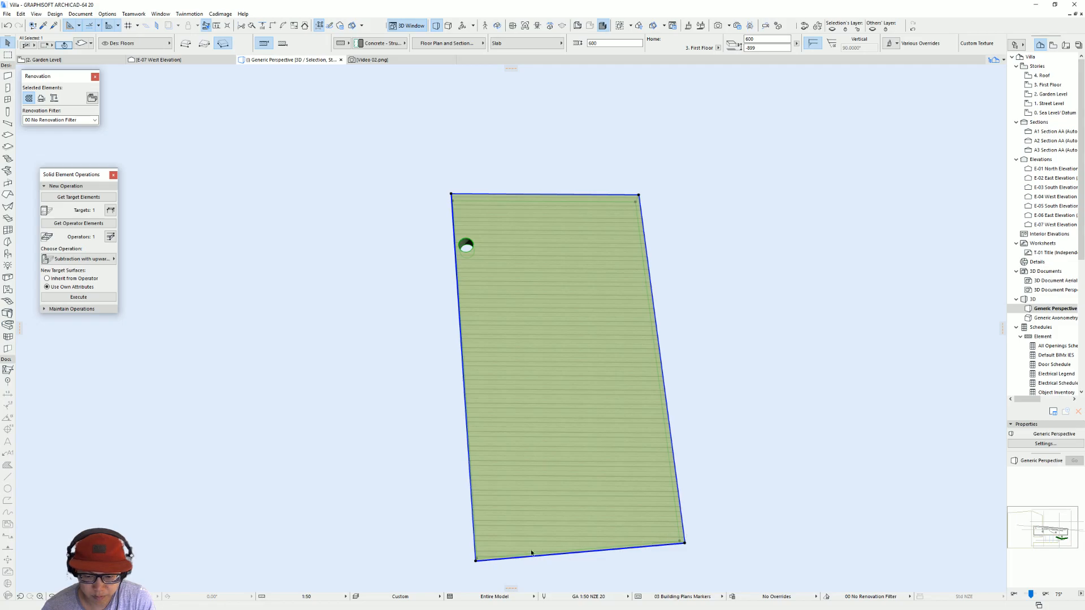
shift+middle_drag(452, 424, 502, 421)
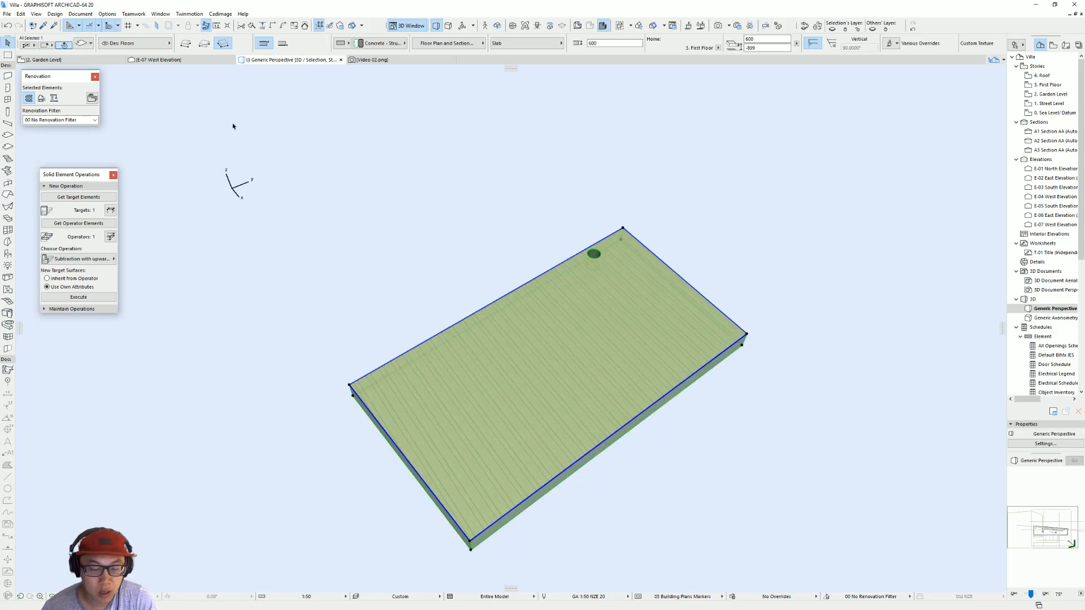
Step: Try to realign the slab's 3D texture by setting its origin at one end corner of the top face
click(106, 13)
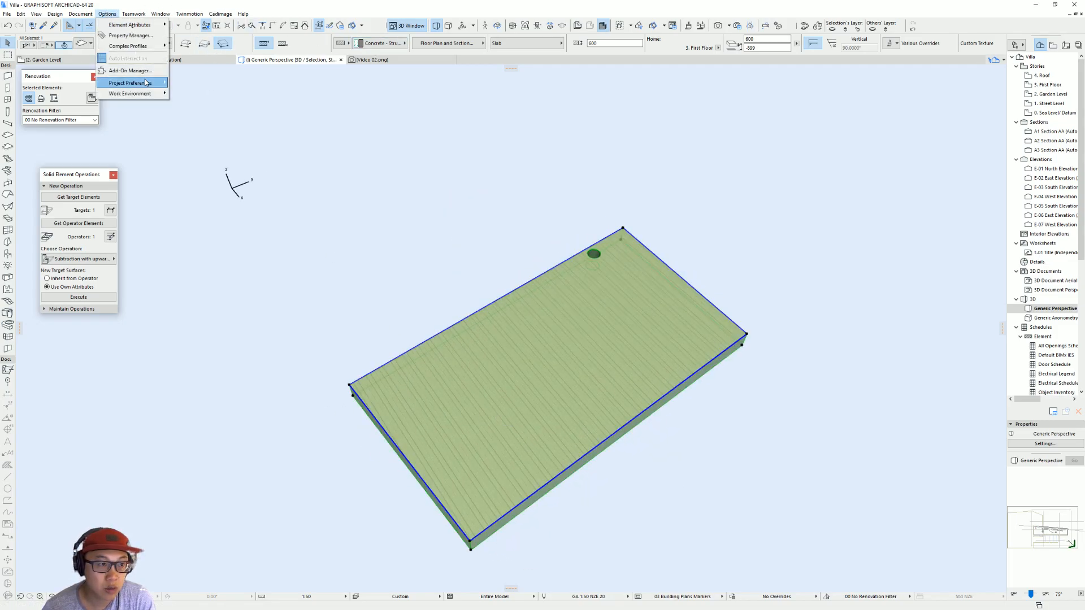
mouse_move(74, 15)
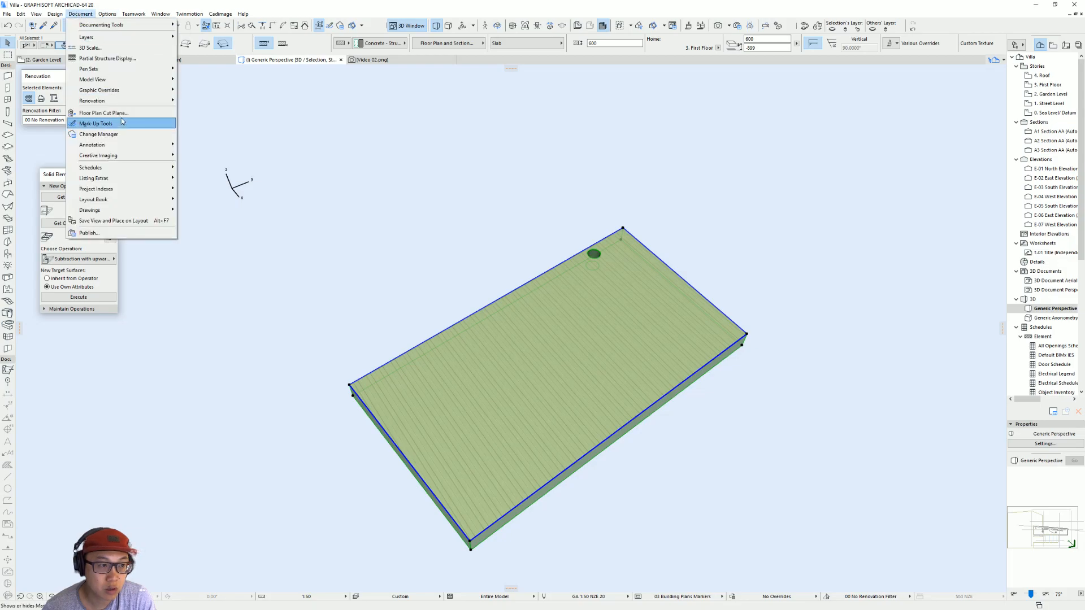
mouse_move(127, 156)
mouse_move(244, 221)
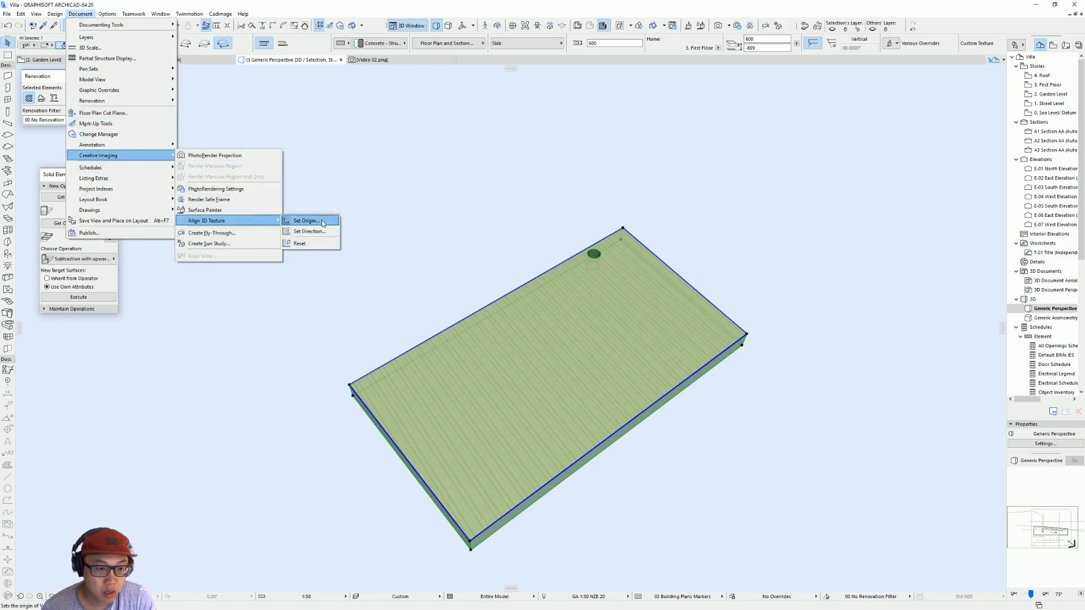
click(330, 222)
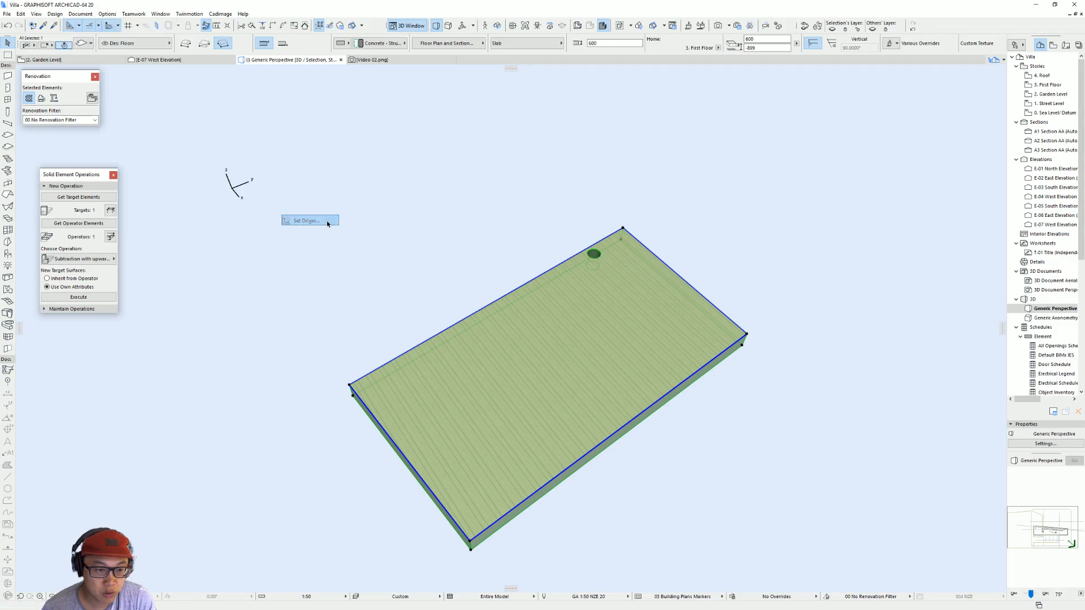
click(350, 386)
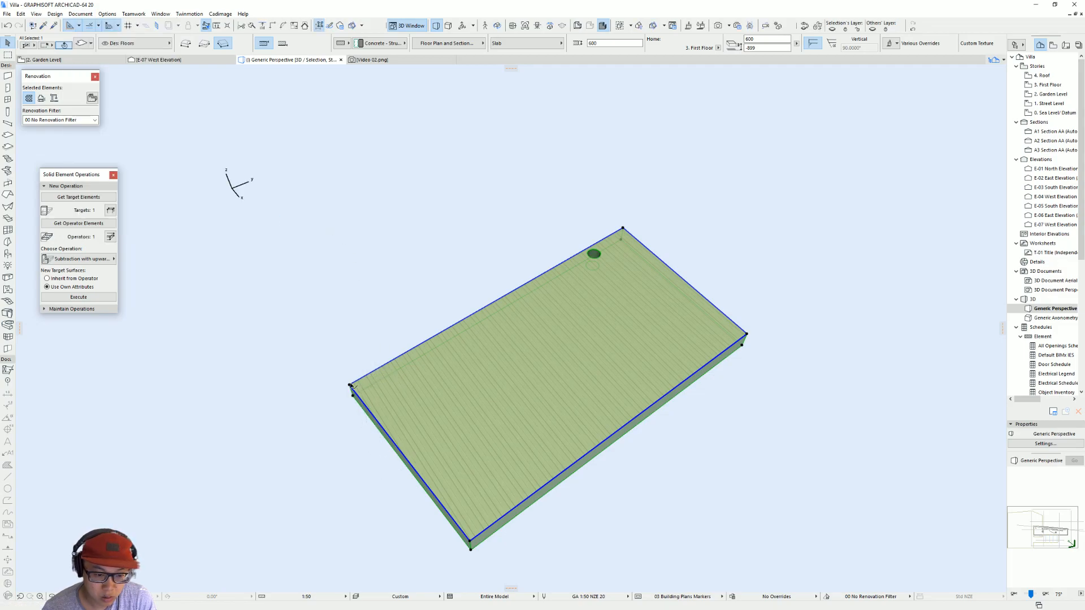
shift+middle_drag(341, 364, 526, 420)
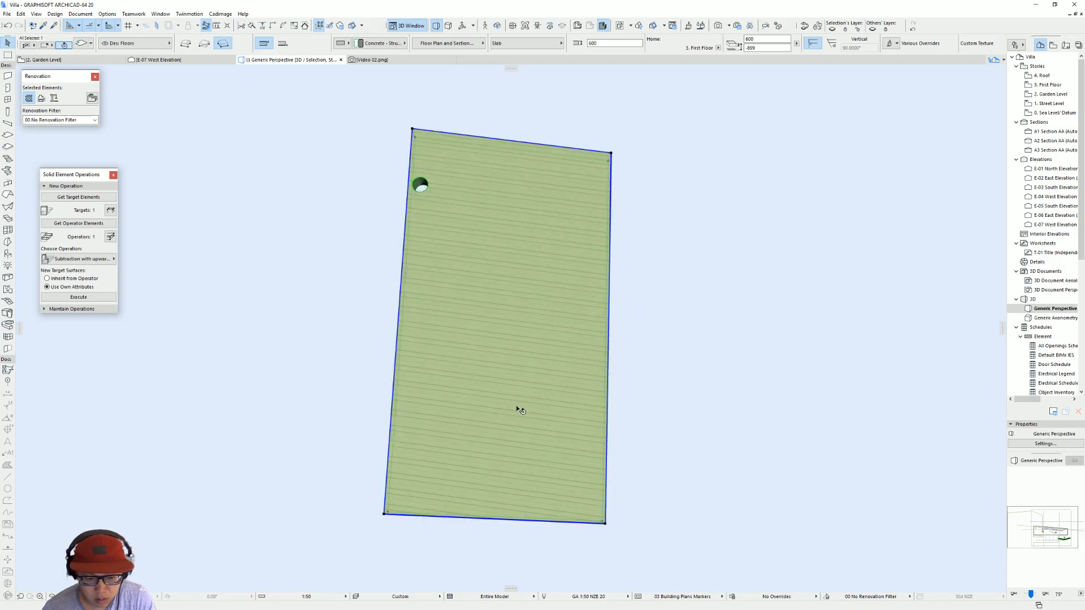
shift+middle_drag(452, 521, 505, 487)
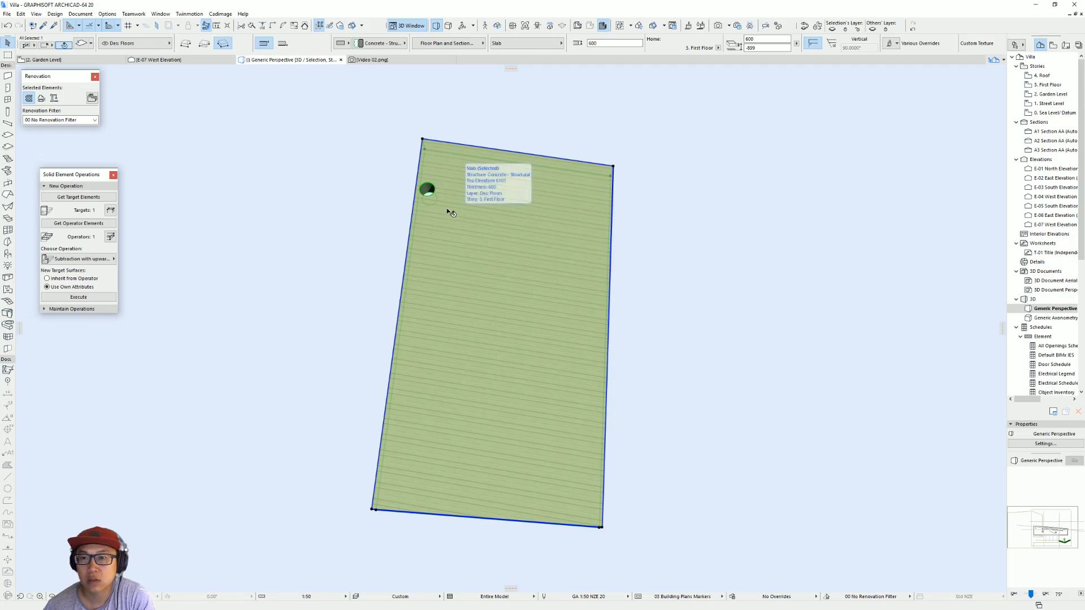
Step: Reset the slab's 3D texture alignment, then deselect the slab and check the siding lines on its underside
click(134, 13)
mouse_move(115, 13)
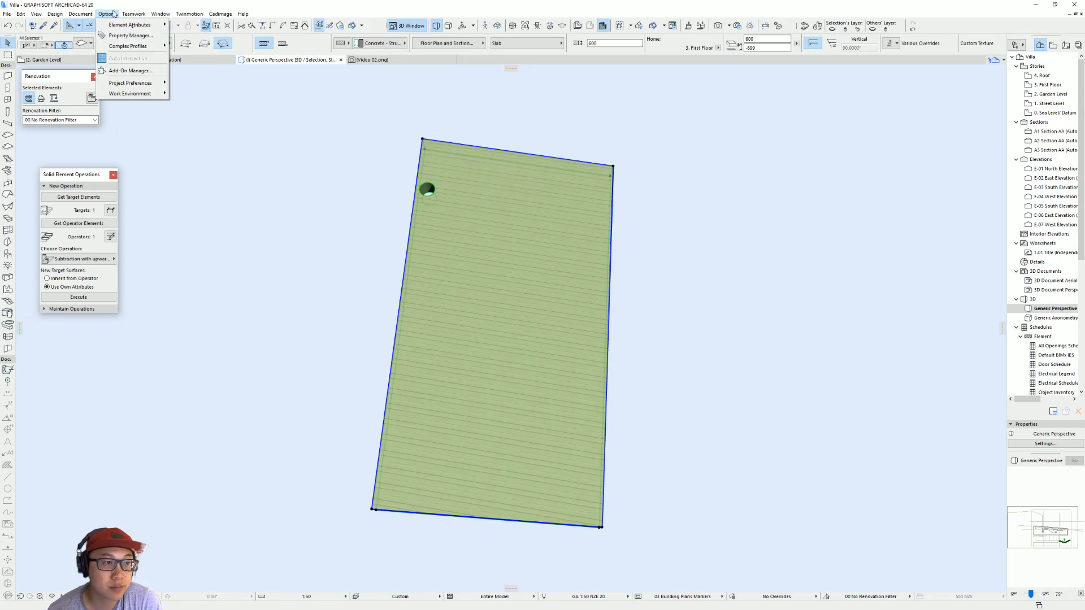
mouse_move(81, 14)
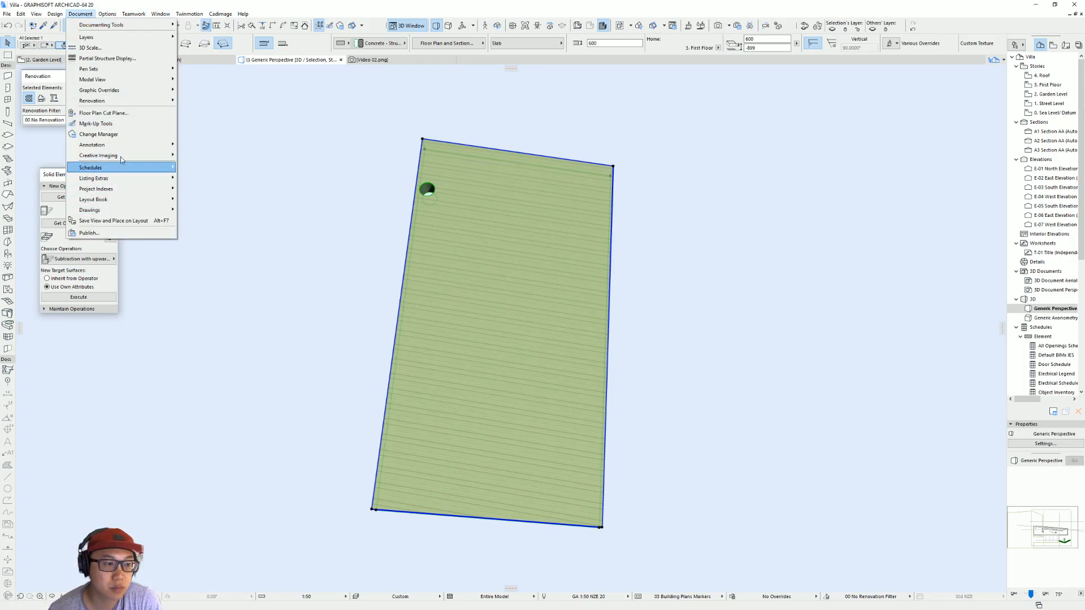
mouse_move(120, 154)
mouse_move(254, 221)
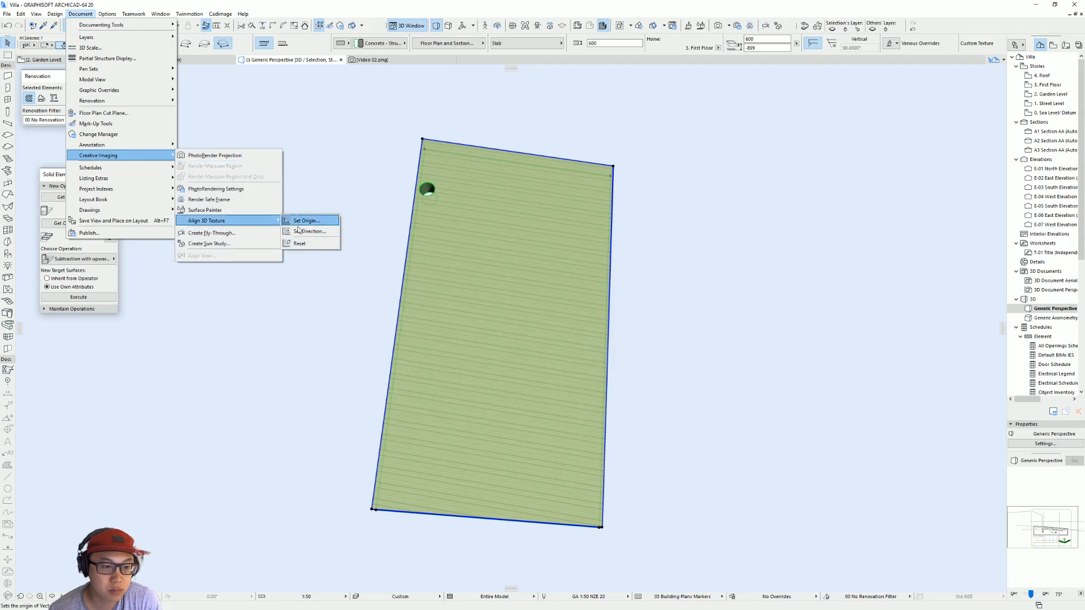
click(323, 246)
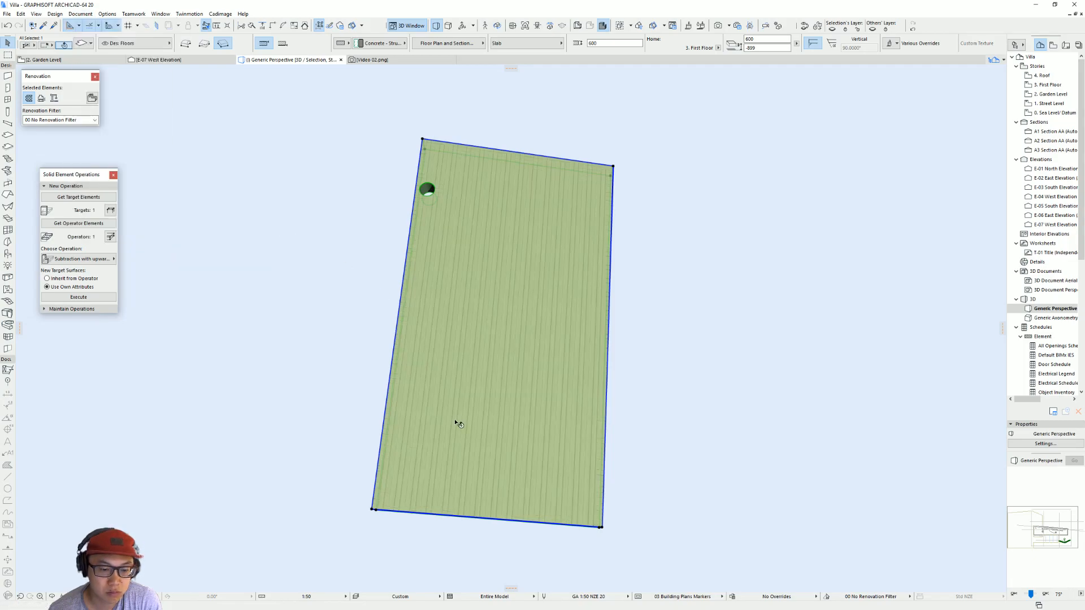
shift+middle_drag(473, 498, 457, 397)
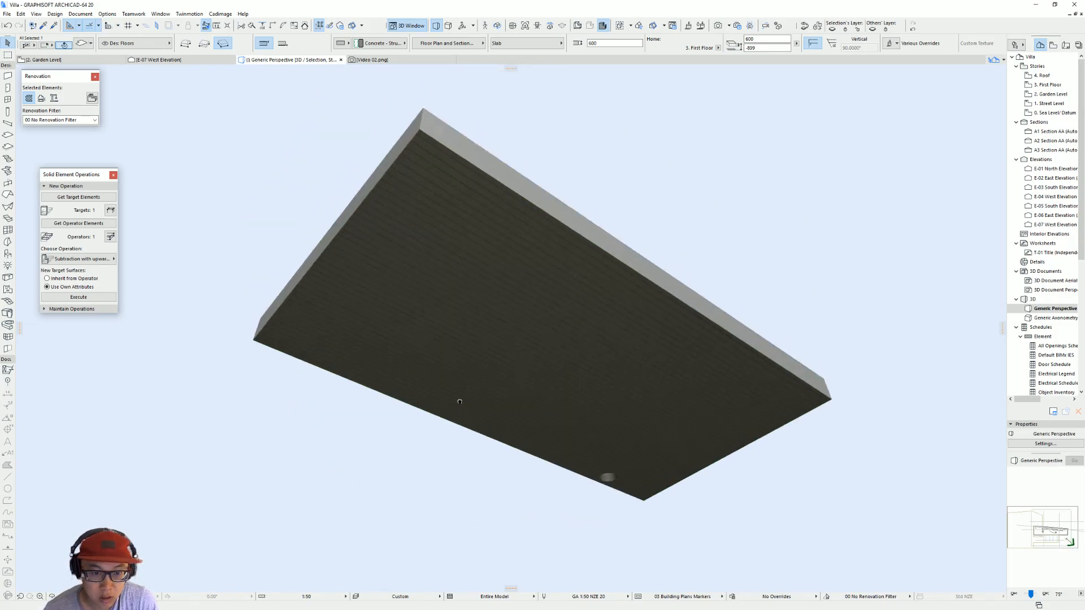
key(Escape)
shift+middle_drag(629, 303, 496, 164)
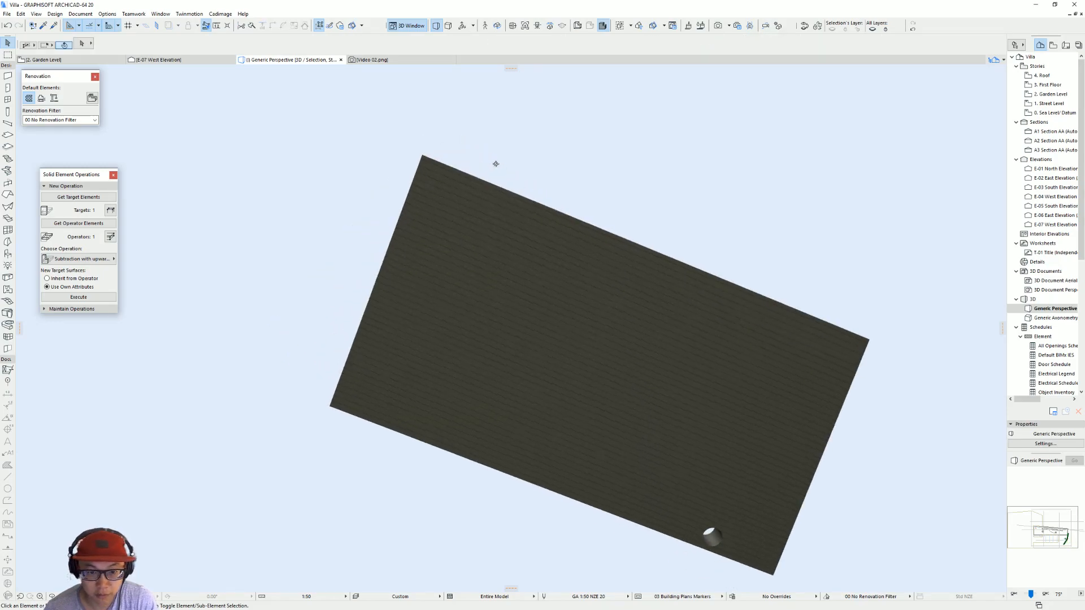
shift+middle_drag(517, 424, 538, 452)
Step: Select the slab and create a new surface named Siding - Grey as a duplicate of Siding - Light
click(537, 450)
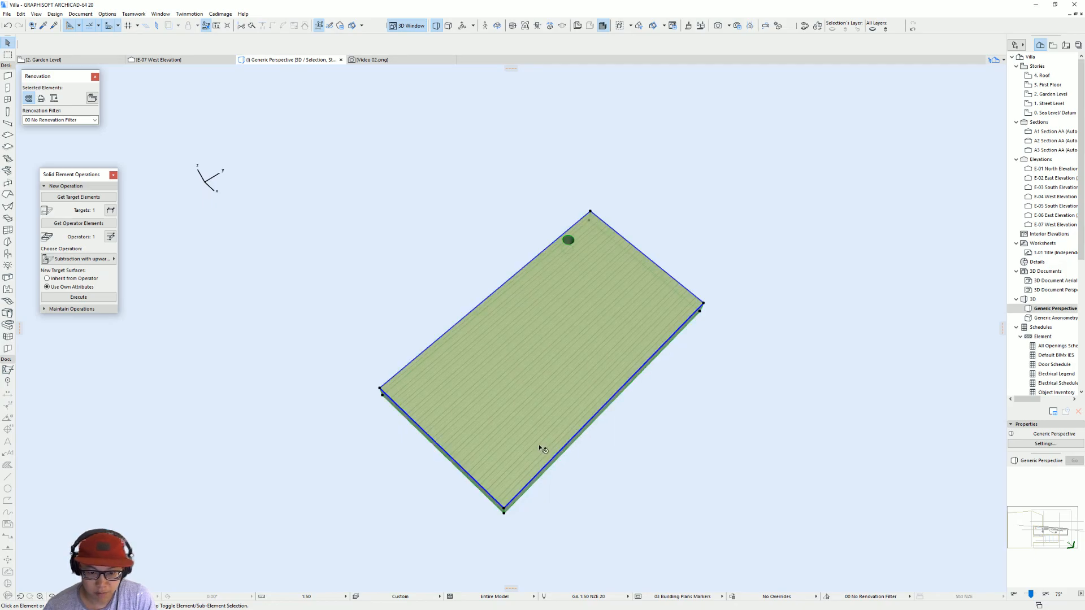
click(110, 15)
mouse_move(79, 14)
mouse_move(130, 25)
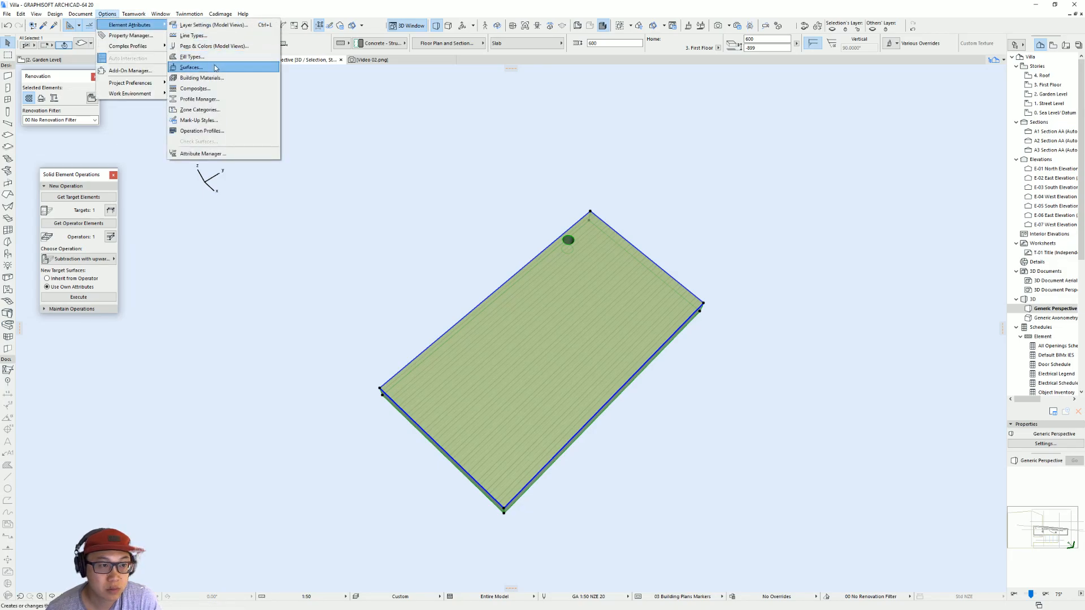
click(218, 68)
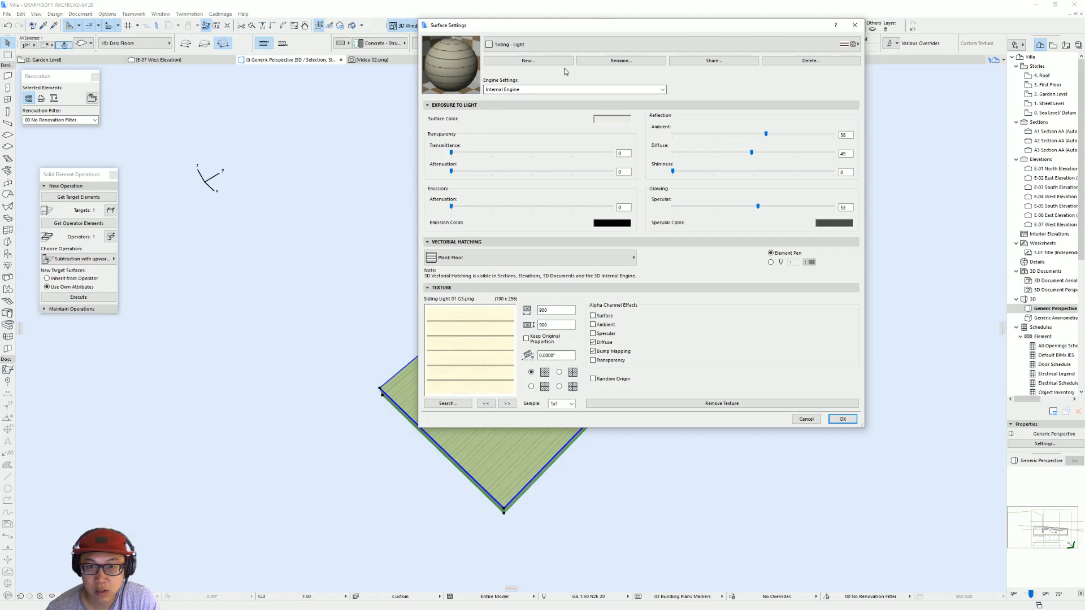
click(554, 60)
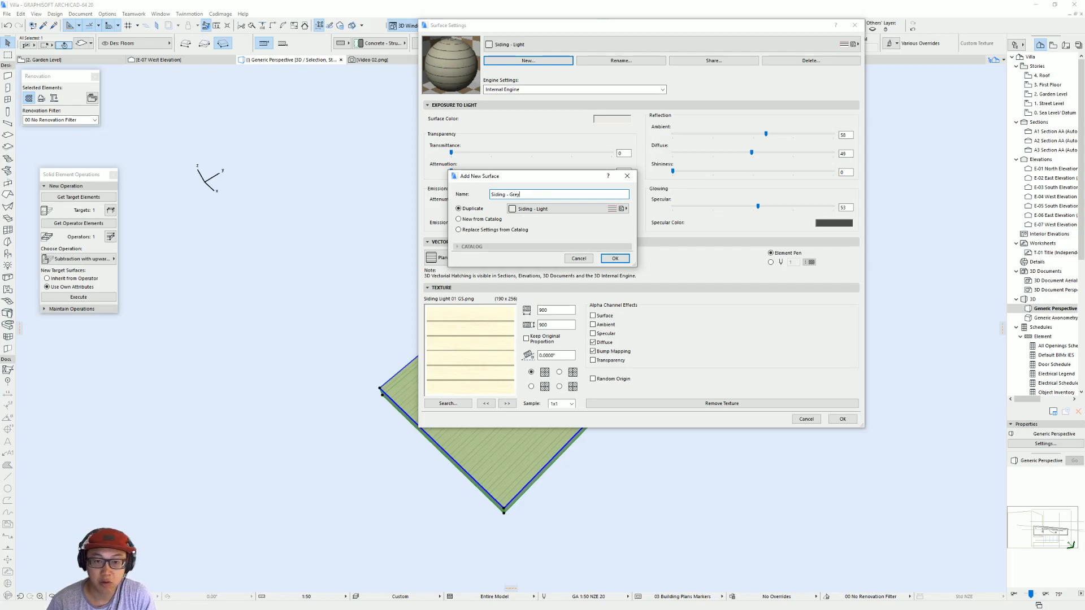
key(Return)
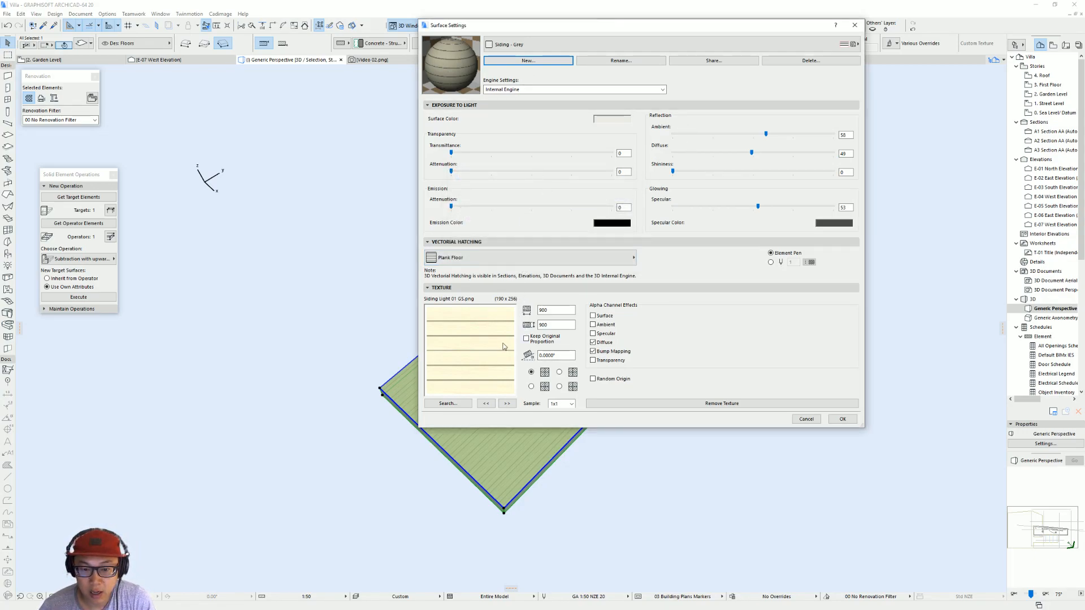
Step: Change the Siding - Grey surface's emission color to grey, darken it further, and accept the surface settings
click(608, 225)
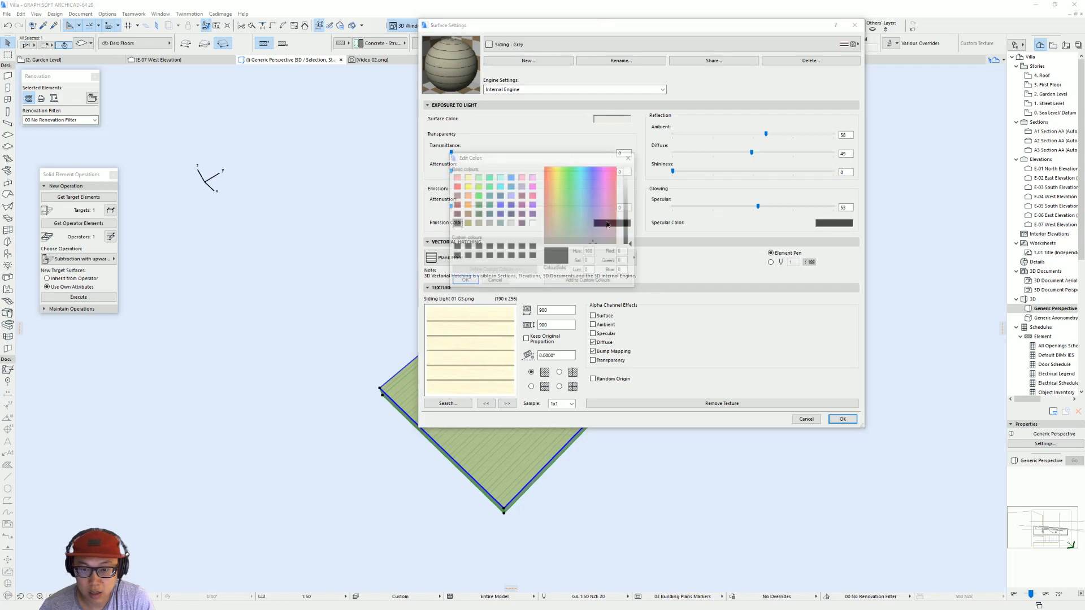
click(510, 223)
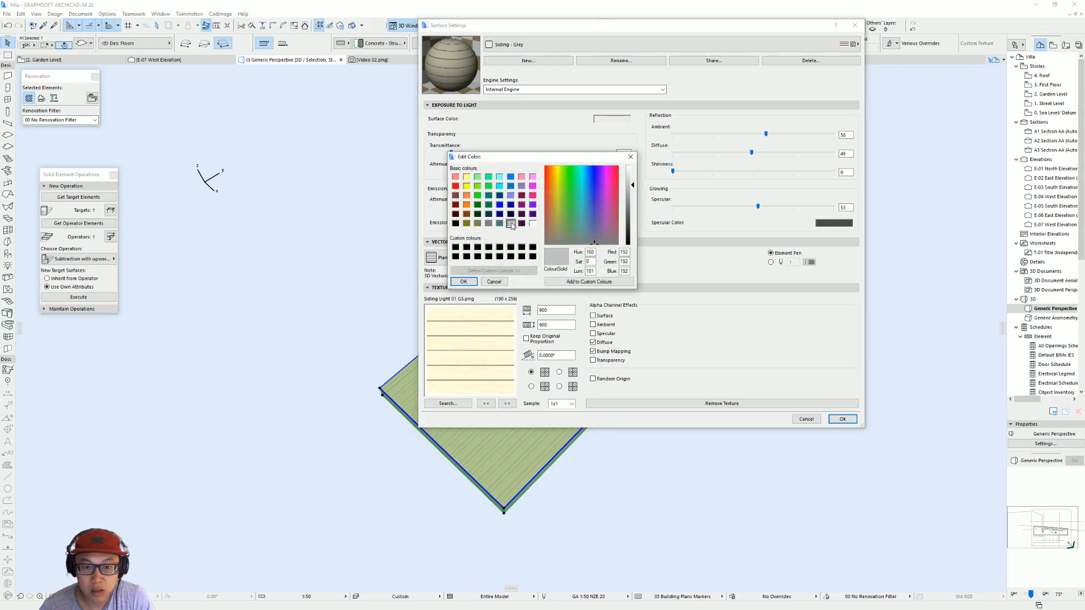
click(473, 282)
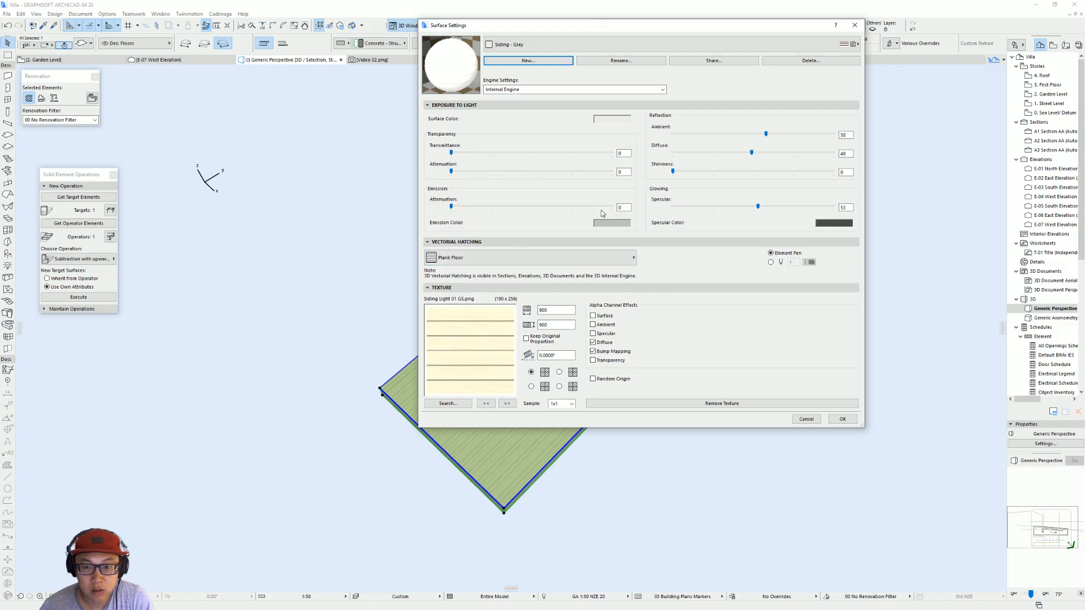
click(612, 223)
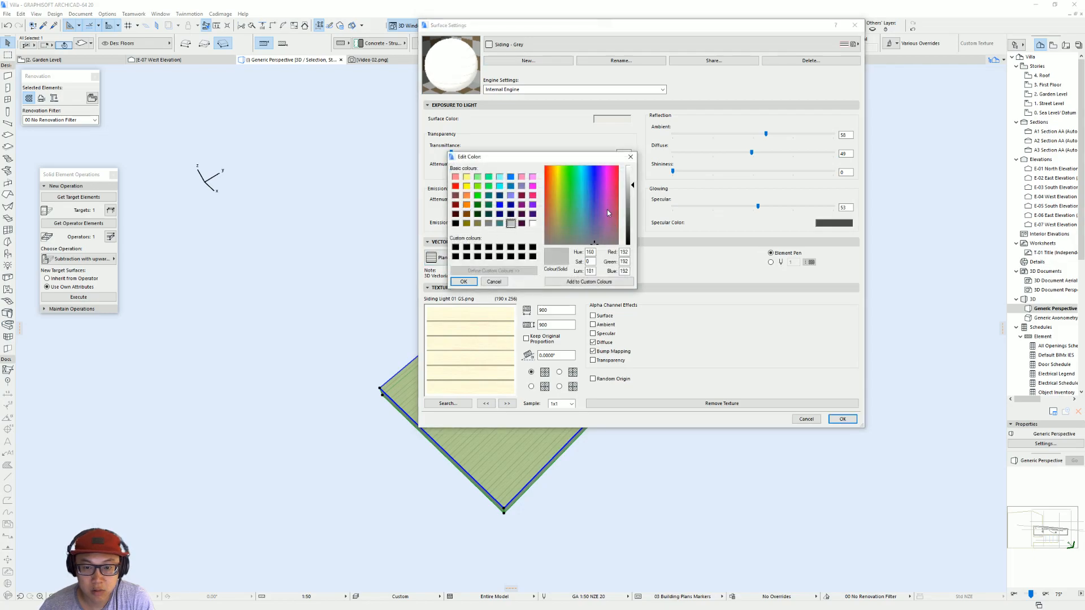
drag(630, 201, 632, 212)
click(464, 282)
click(842, 419)
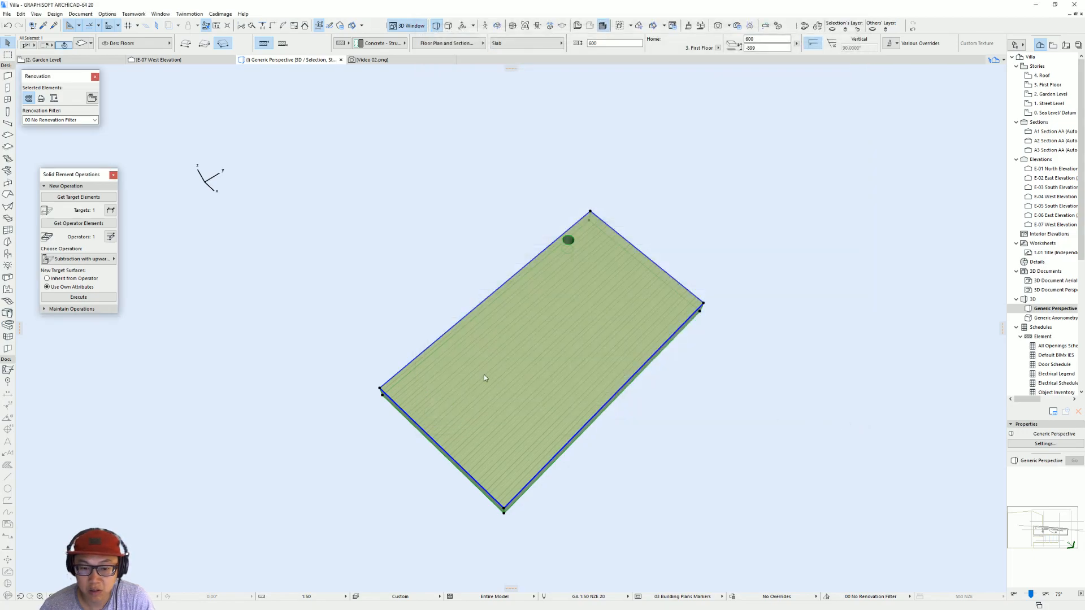
Step: Link the slab's three surface overrides and set them all to Siding - Grey
double_click(593, 250)
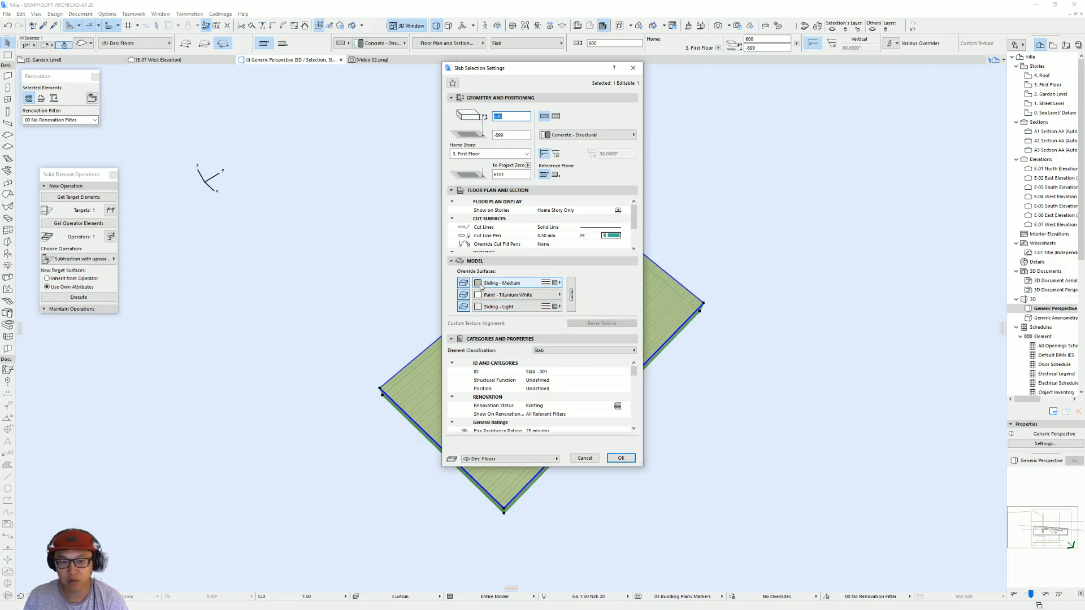
click(558, 283)
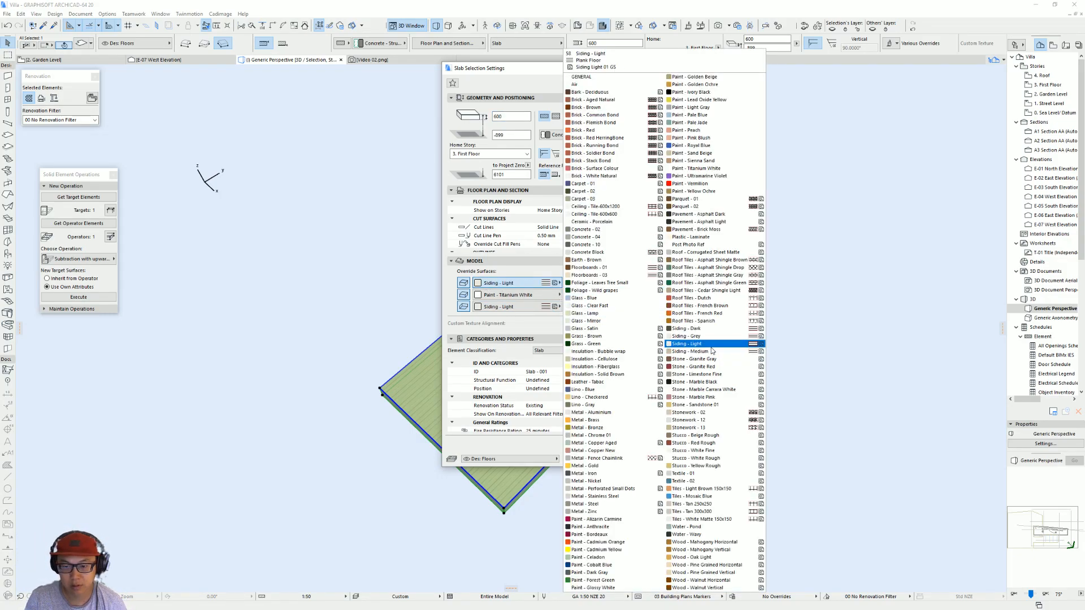
click(686, 335)
click(571, 295)
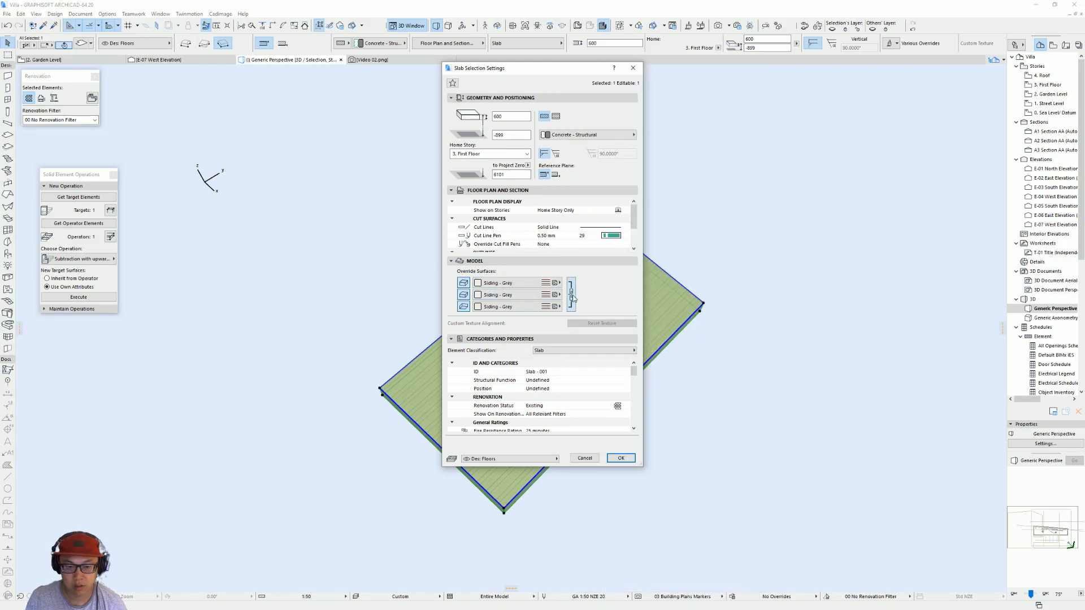
key(Return)
click(725, 421)
shift+middle_drag(556, 395, 539, 254)
Step: Reselect the slab and change its linked surface overrides to Siding - Light
click(603, 300)
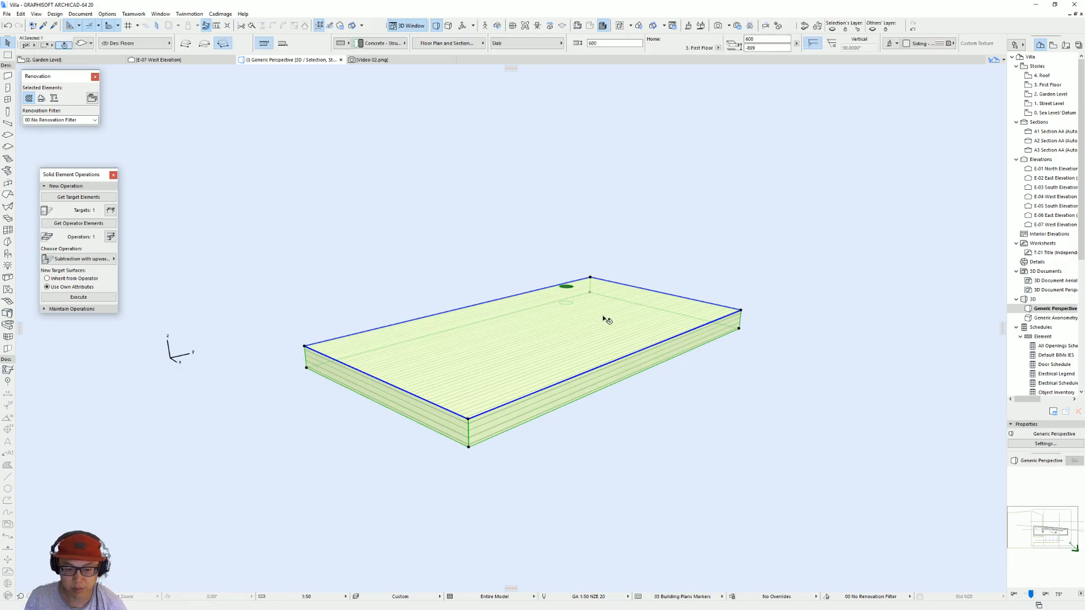
key(ctrl+t)
click(512, 294)
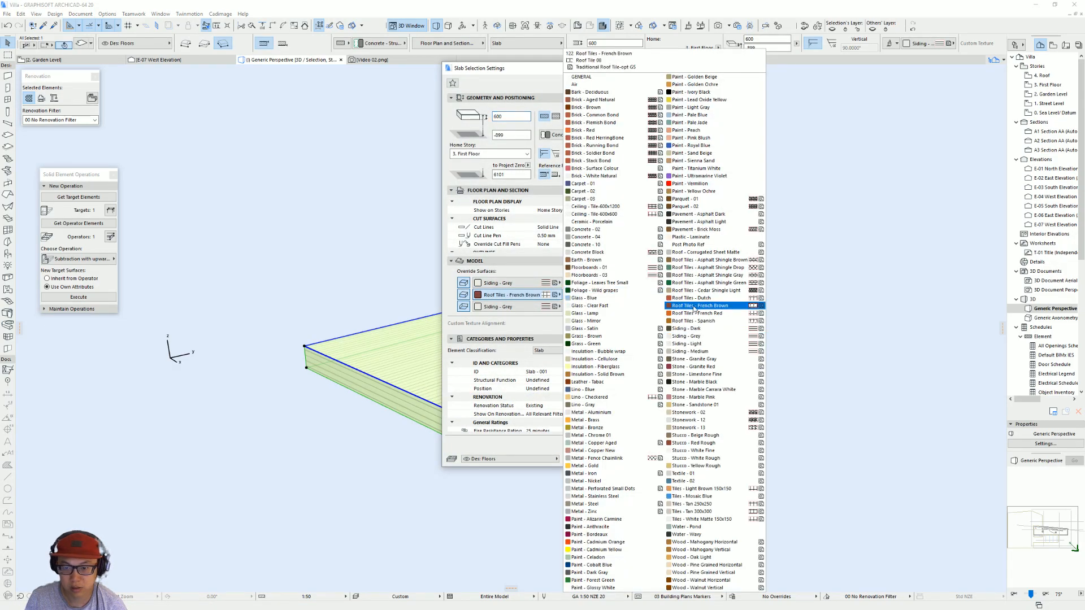
click(725, 341)
key(Return)
shift+middle_drag(649, 342, 541, 458)
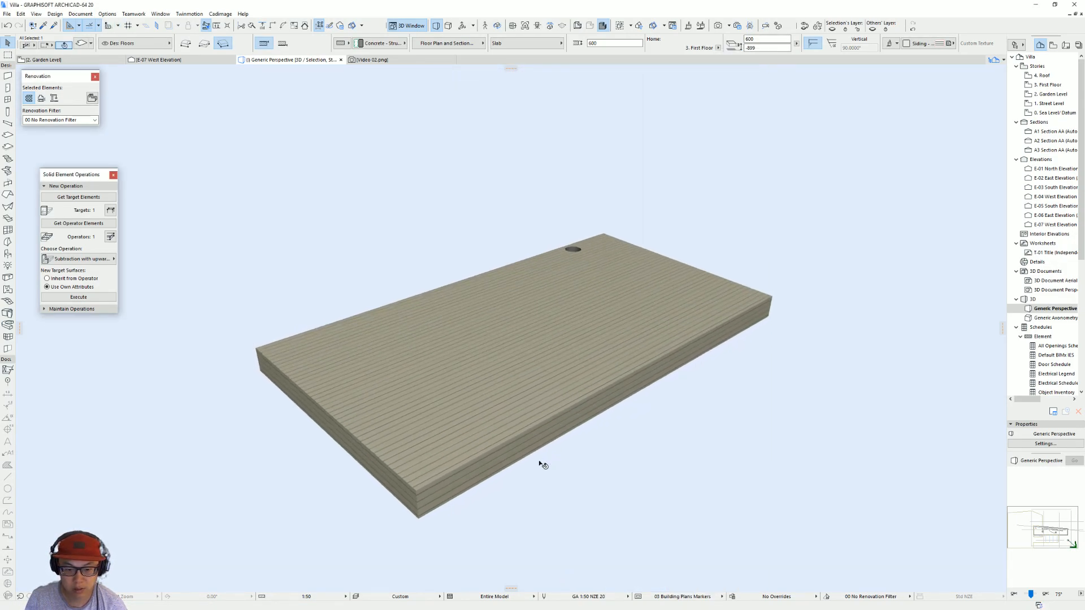
Step: Leave the slab's settings unchanged, show the full model in 3D and examine the corrugated volume from several sides
key(ctrl+t)
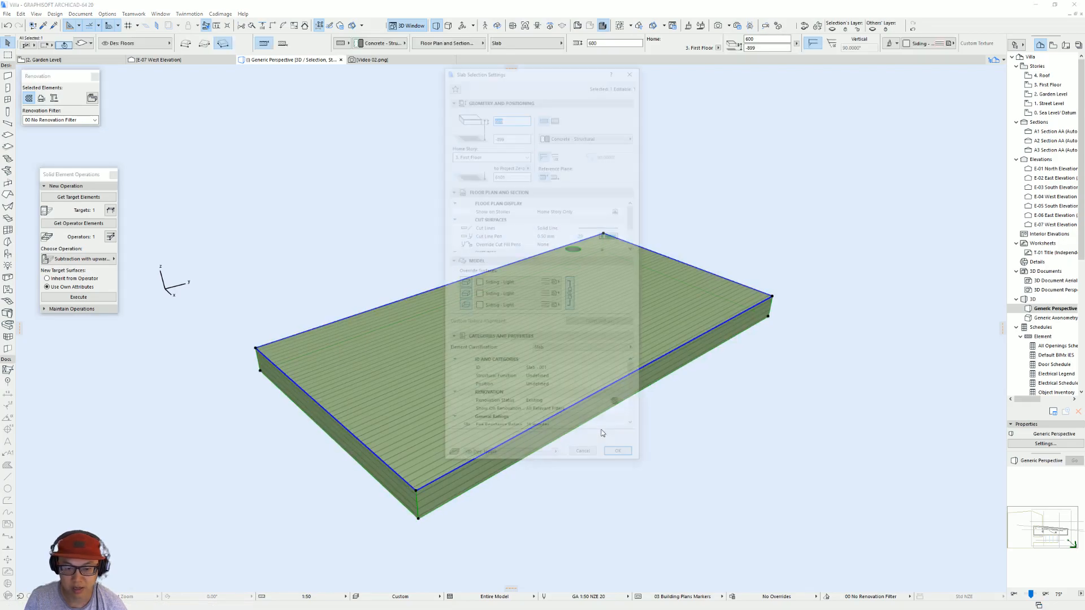
key(Escape)
key(Escape)
key(ctrl+F5)
scroll(617, 435, down, 3)
shift+middle_drag(617, 435, 523, 202)
shift+middle_drag(605, 440, 589, 370)
shift+middle_drag(546, 312, 565, 362)
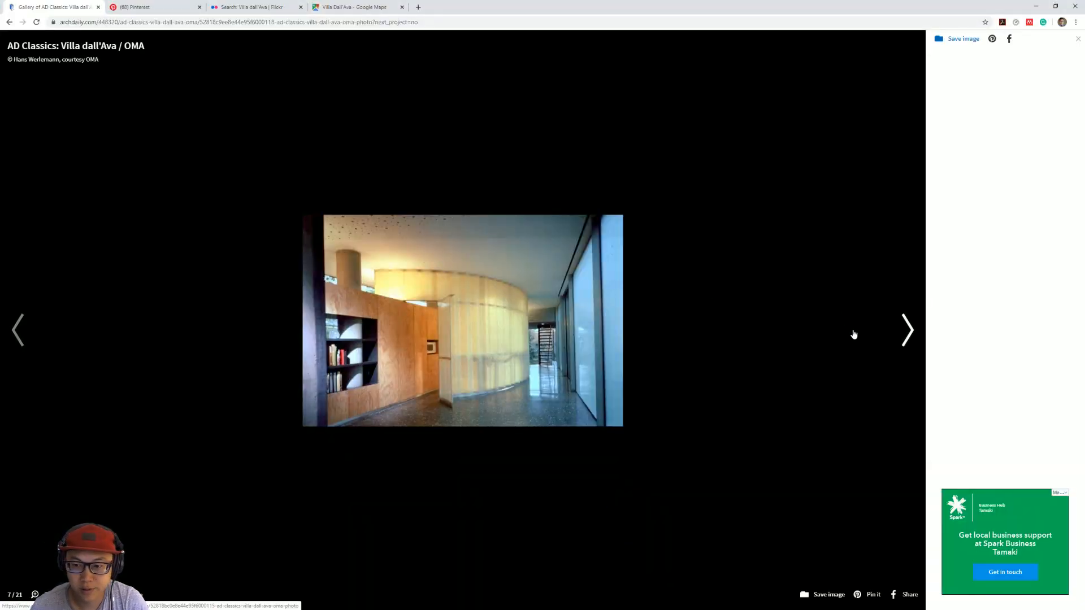
Step: Switch to the browser and look through the ArchDaily Villa dall'Ava gallery, from the exterior photos to the roof plan
click(12, 321)
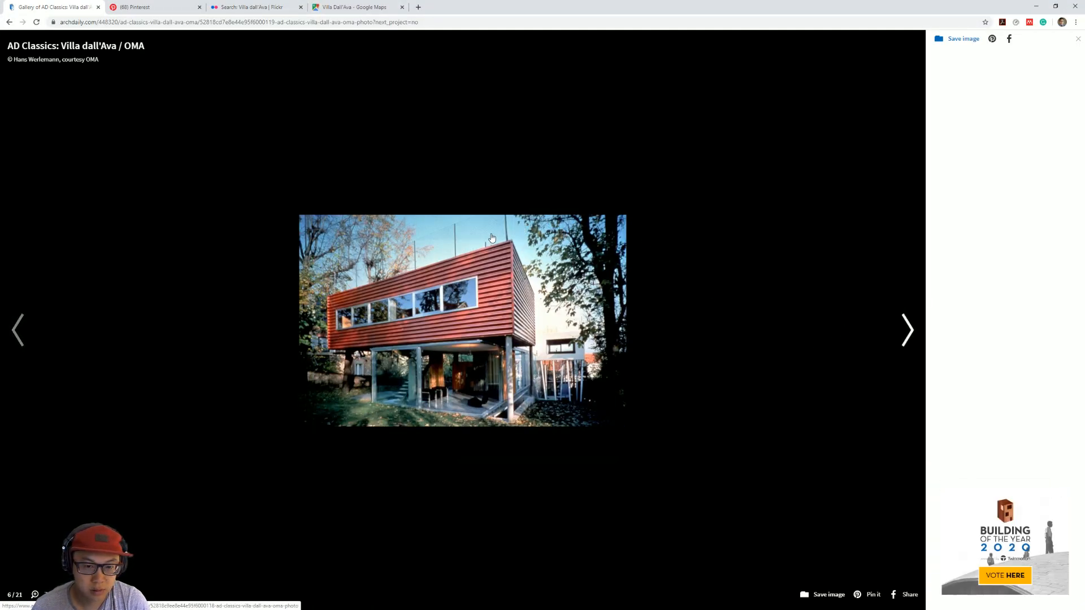
click(876, 336)
click(876, 336)
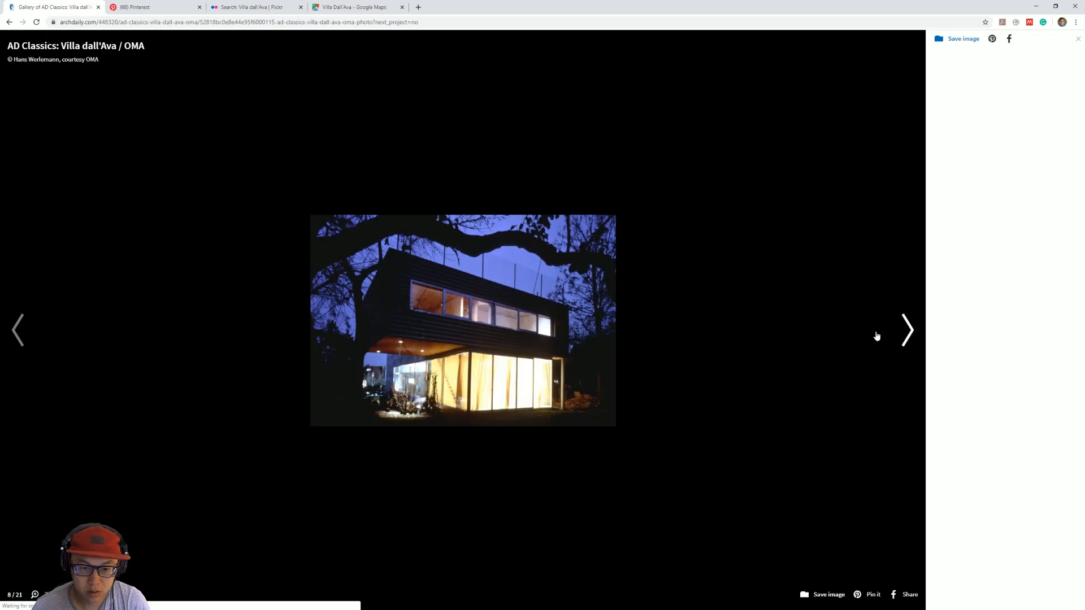
click(876, 336)
click(876, 336)
click(876, 336)
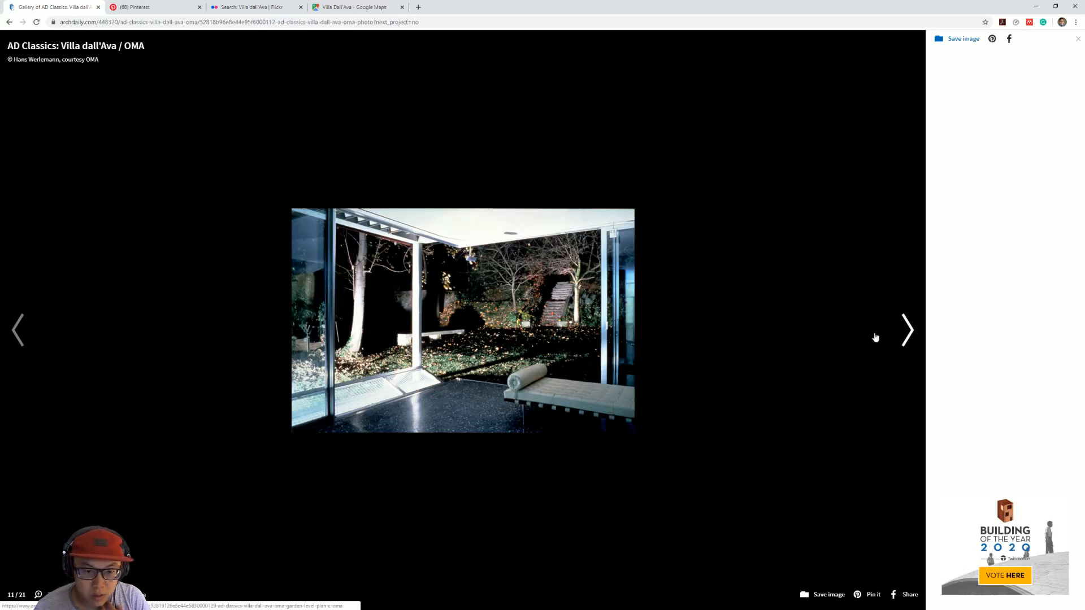
click(875, 337)
click(876, 337)
click(875, 337)
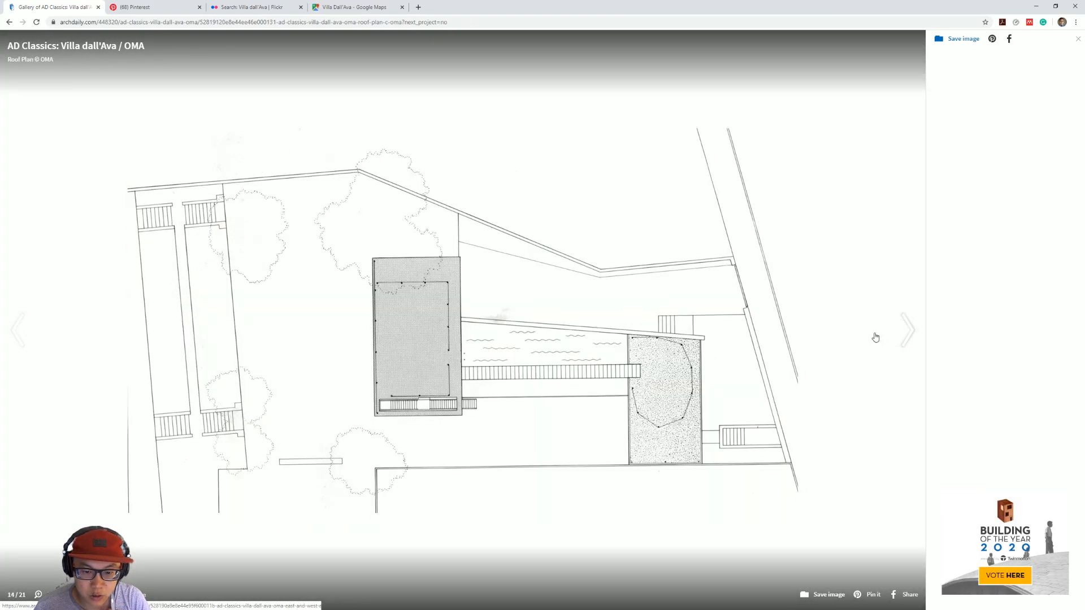
Step: View the East and West Elevations in the gallery, return to the roof plan, and switch to ArchiCAD
click(876, 337)
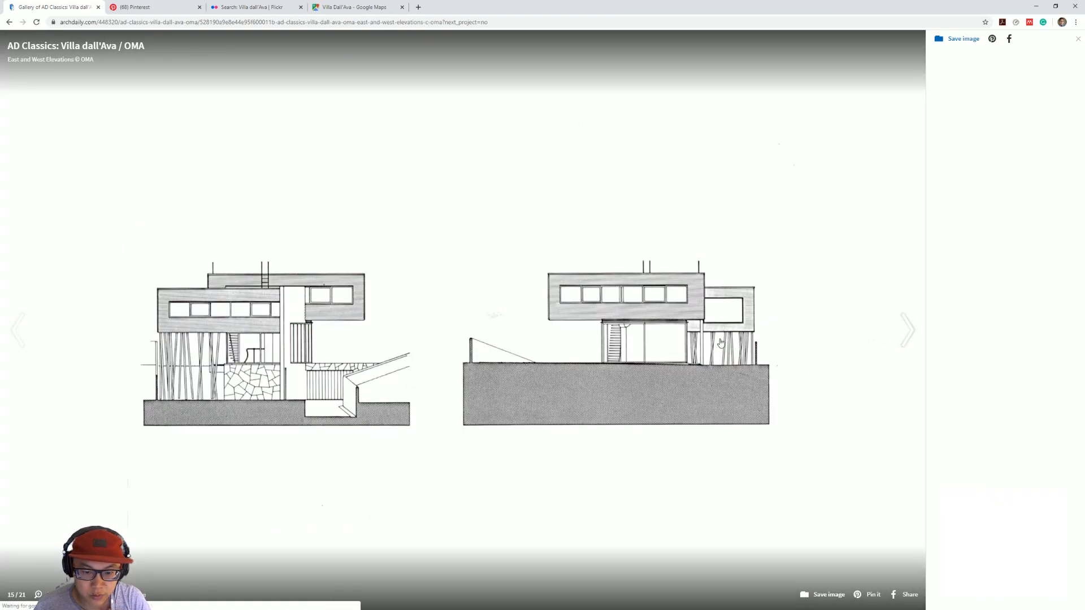
click(20, 370)
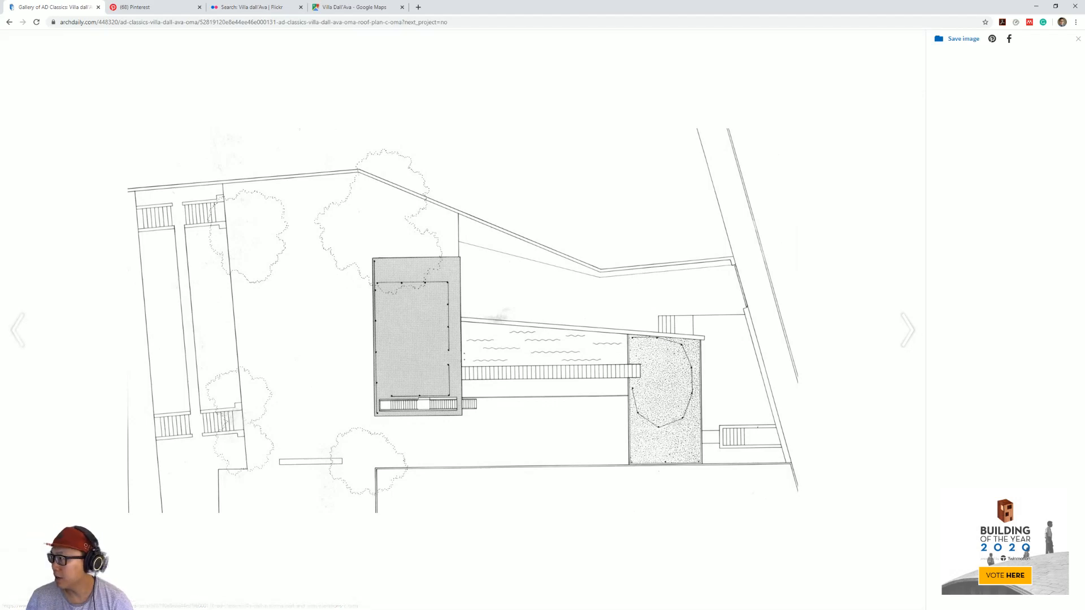
key(alt+Tab)
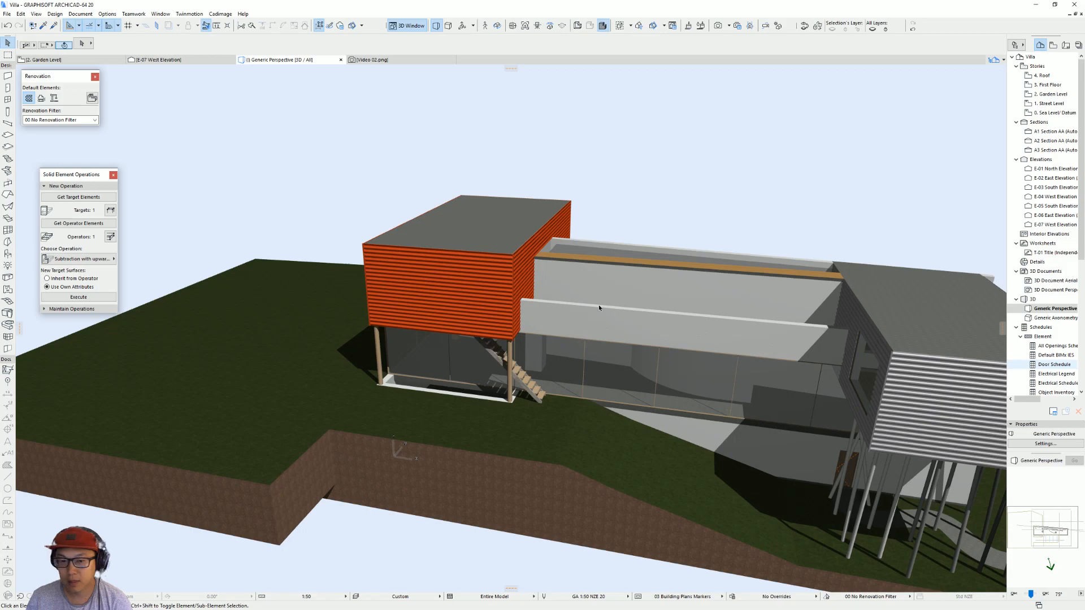
Step: Open the 4. Roof story and move the underlaid roof plan drawing so its stair-side corner meets the roof slab's corner
double_click(1040, 75)
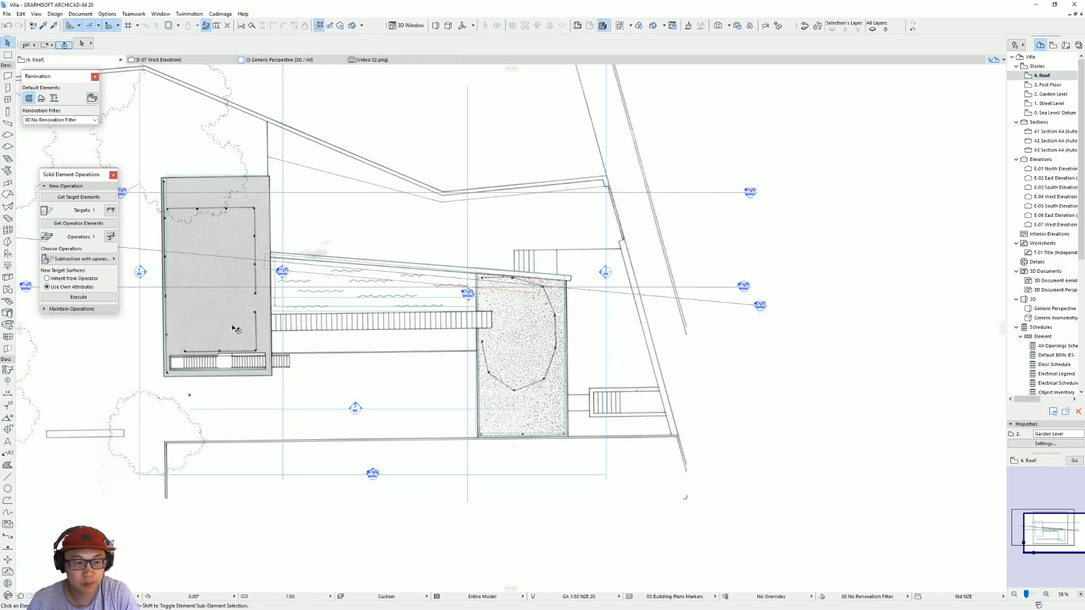
scroll(372, 251, up, 3)
click(372, 210)
middle_drag(553, 281, 403, 273)
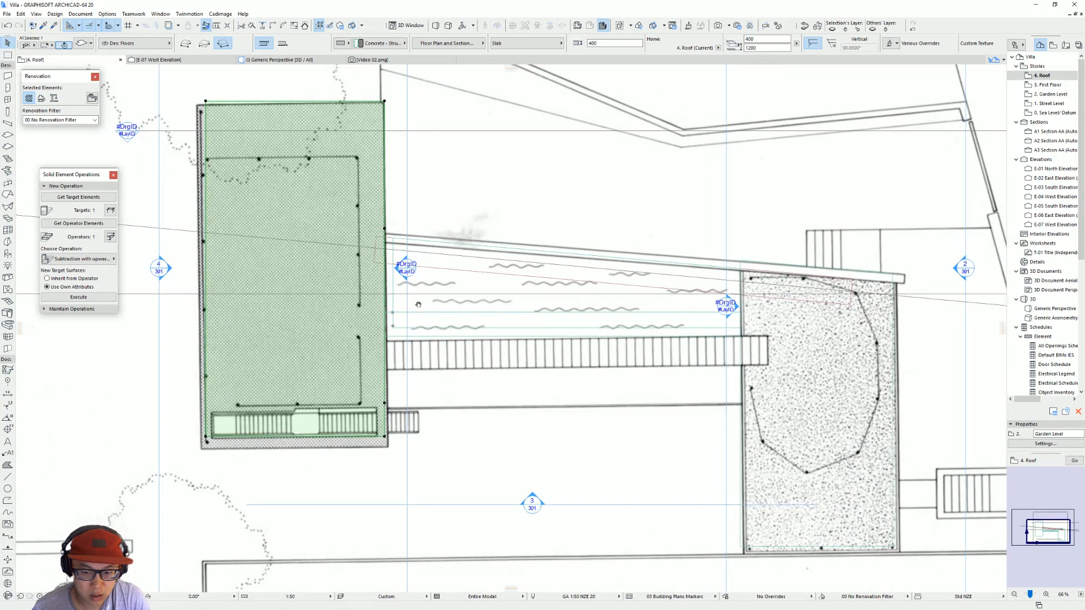
click(383, 449)
drag(385, 449, 384, 439)
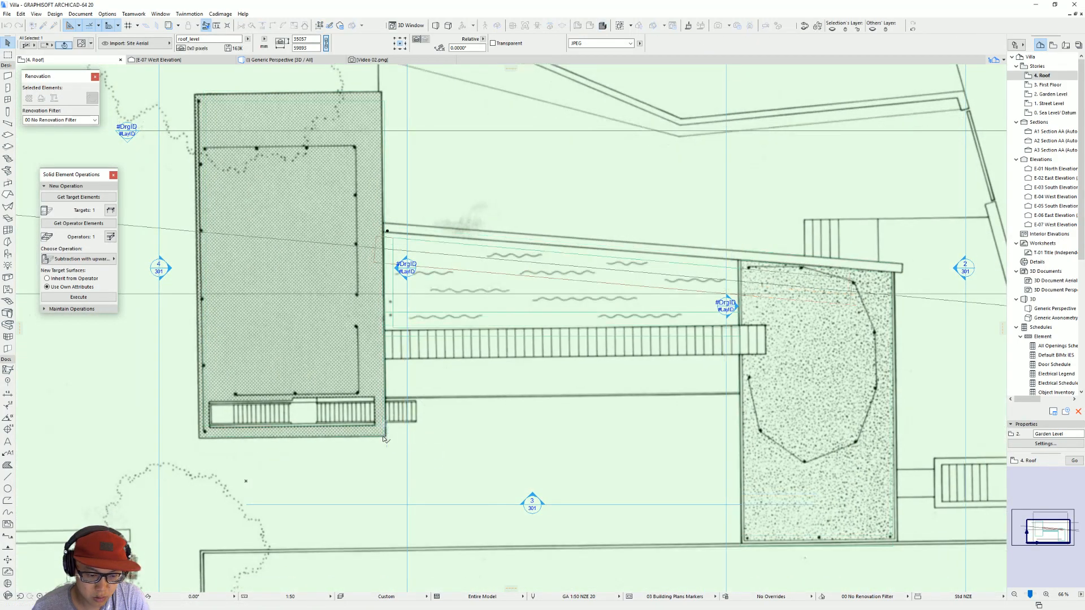
Step: Resize the roof plan drawing graphically from the slab's corner so its width matches the roof slab
key(ctrl+k)
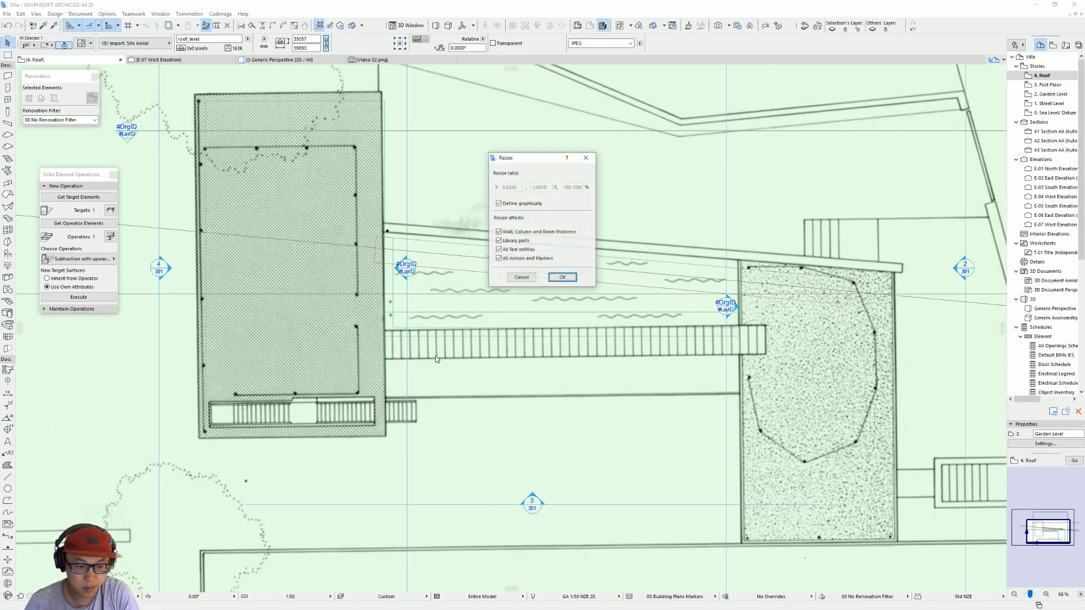
click(554, 280)
click(386, 436)
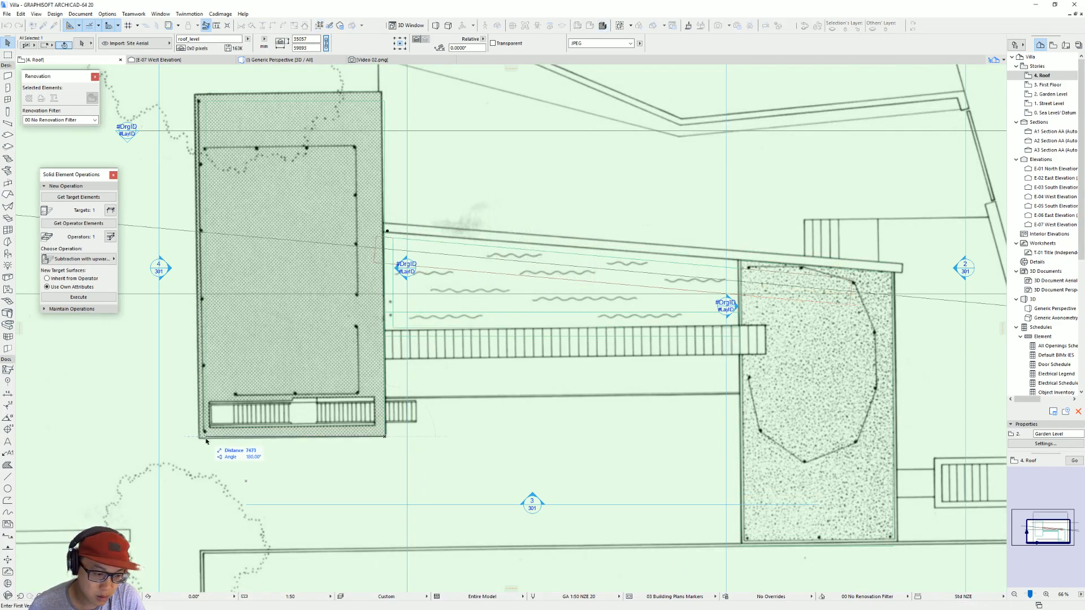
click(199, 438)
click(206, 437)
key(Escape)
middle_drag(333, 337, 464, 355)
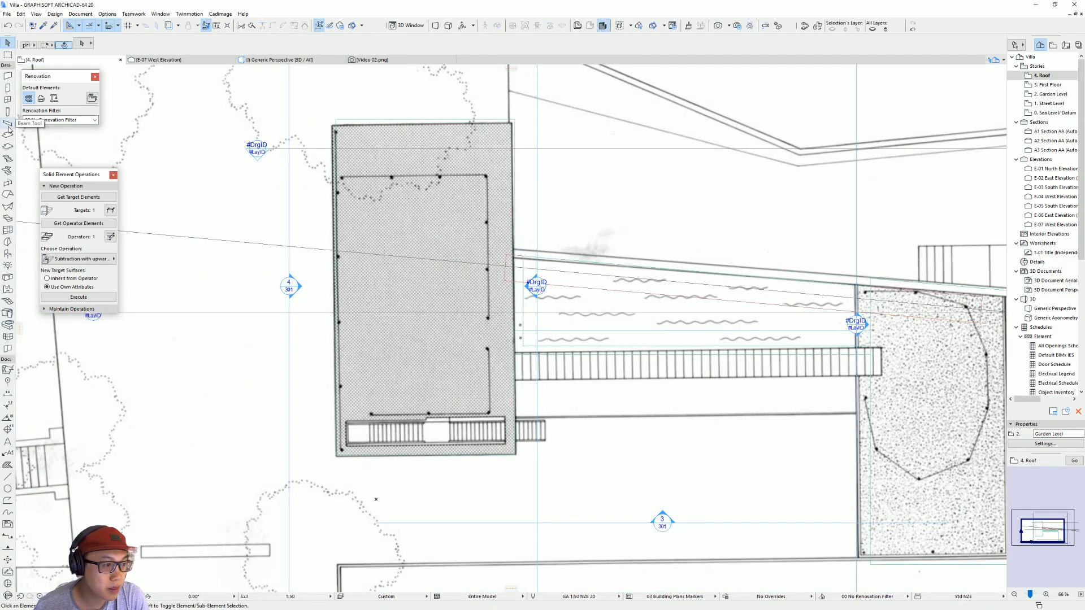
click(12, 182)
double_click(12, 182)
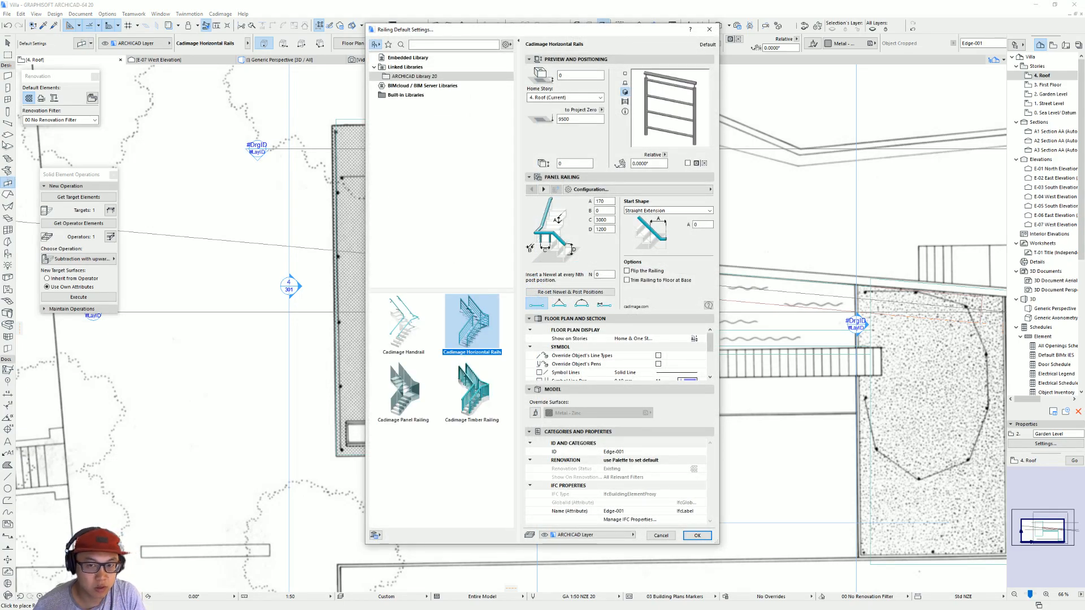
key(Escape)
Step: Search the object library for "balus" and preview Rail Post with Bars 02 20 and Rail Wooden Balustrade 20
click(7, 255)
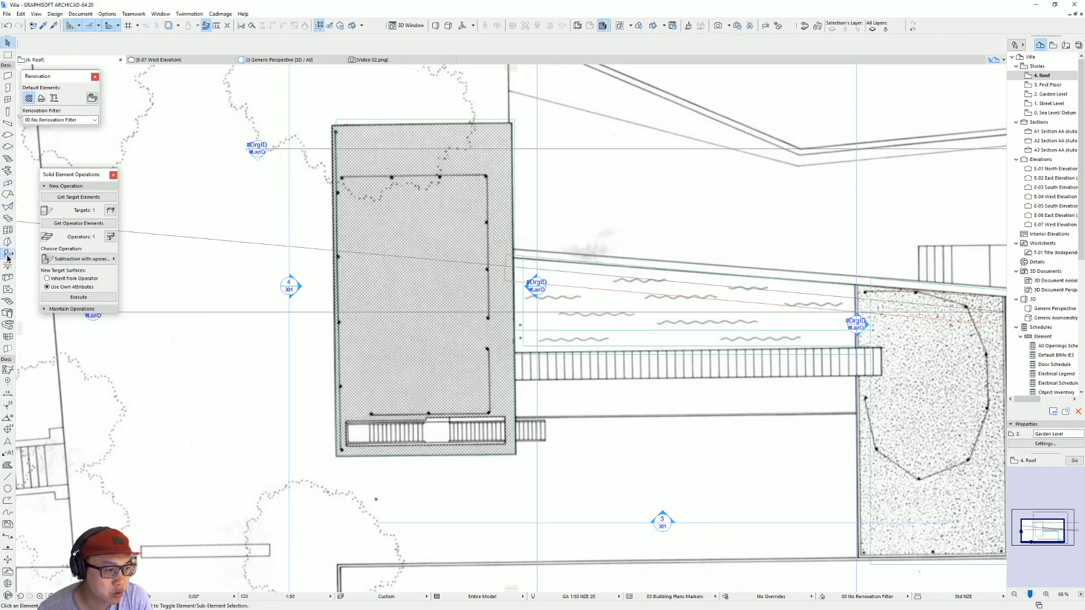
key(ctrl+t)
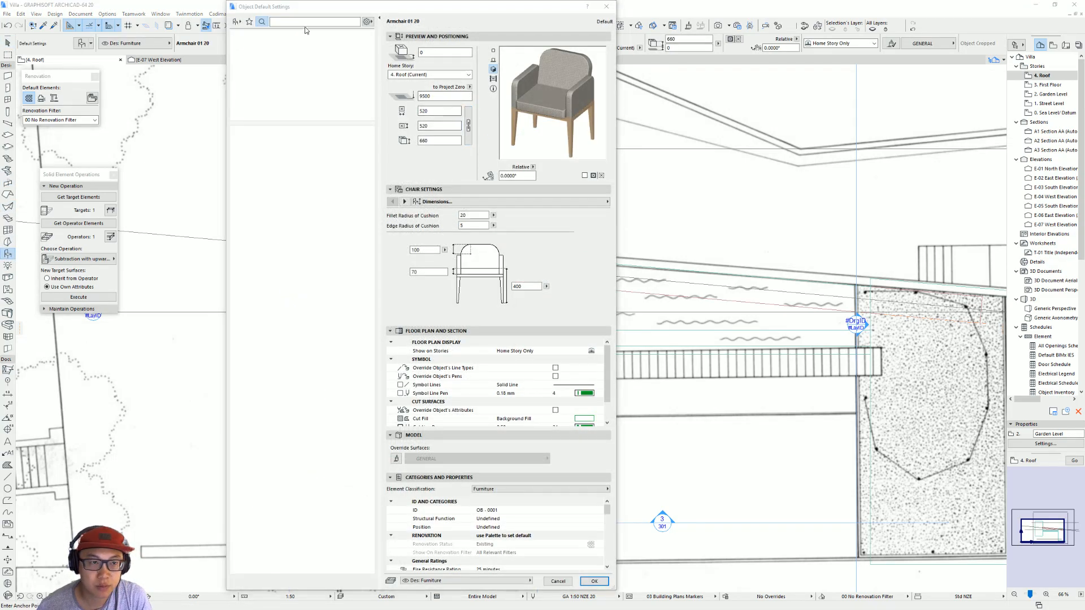
text(balus)
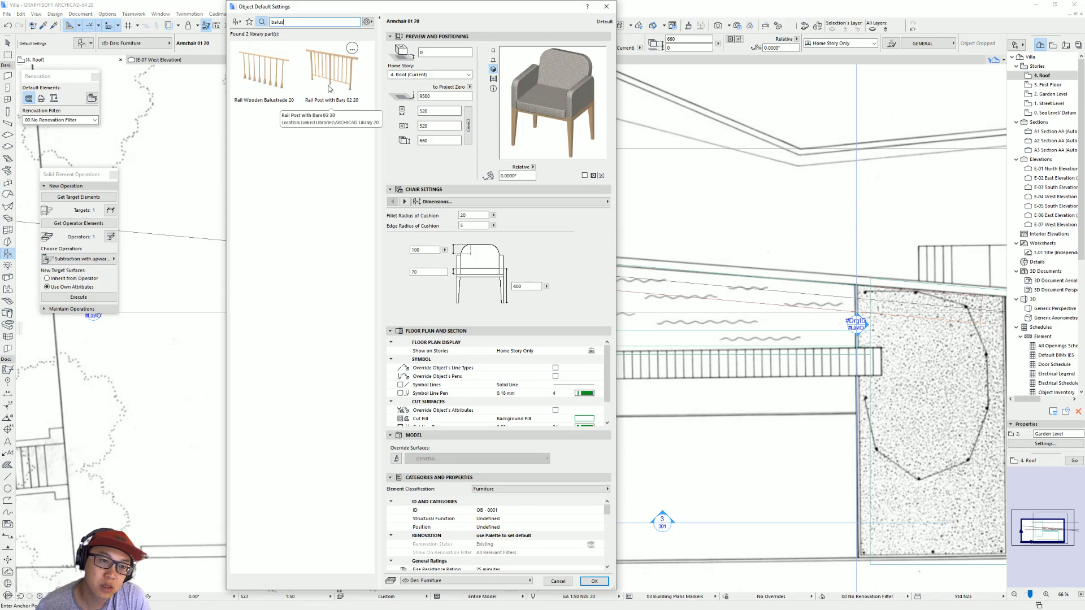
click(329, 89)
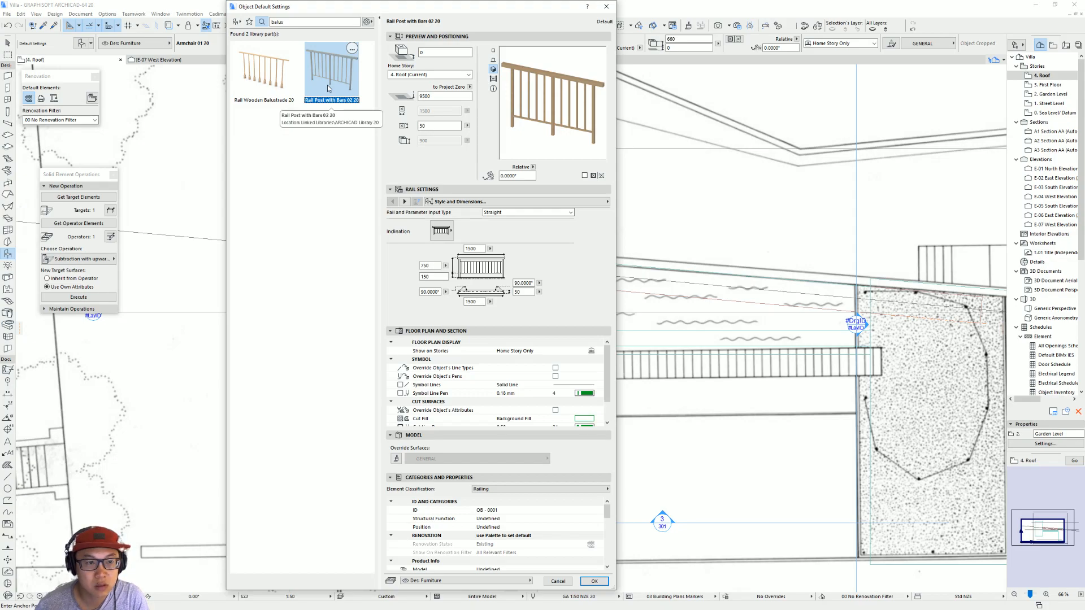
click(263, 71)
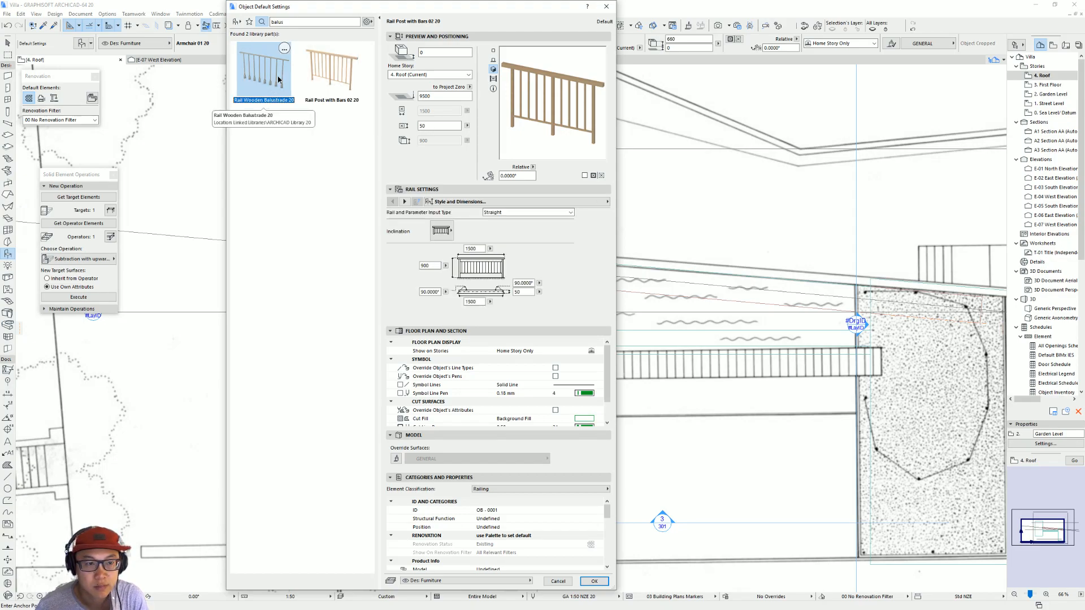
Step: Search the object library for "rail", choose Rail Post with Panels 20 and browse the other railing objects
click(299, 21)
key(BackSpace)
key(BackSpace)
key(BackSpace)
key(BackSpace)
key(BackSpace)
text(rail)
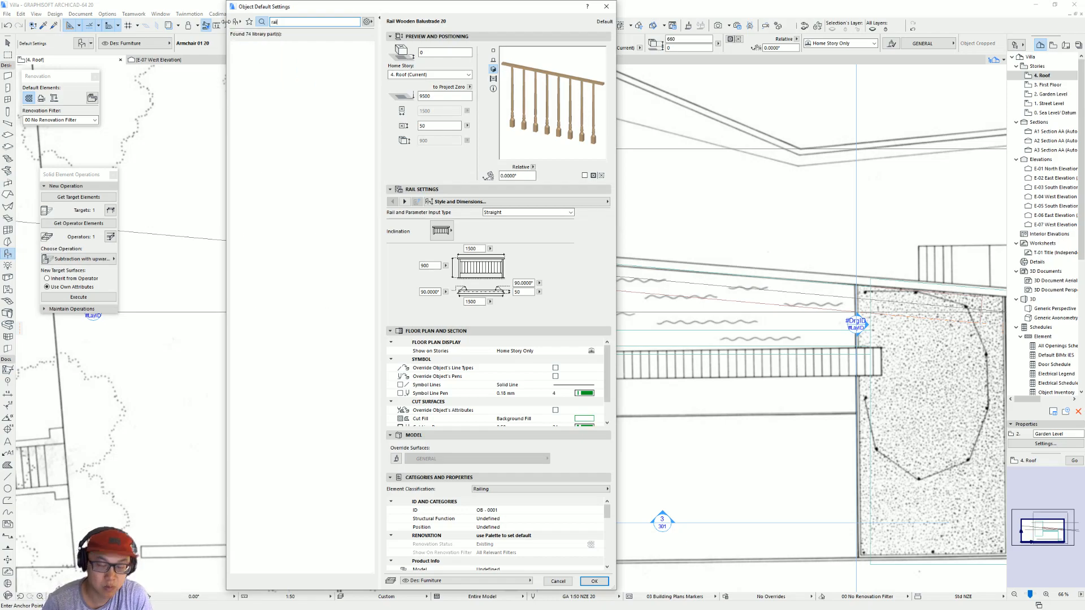
click(339, 152)
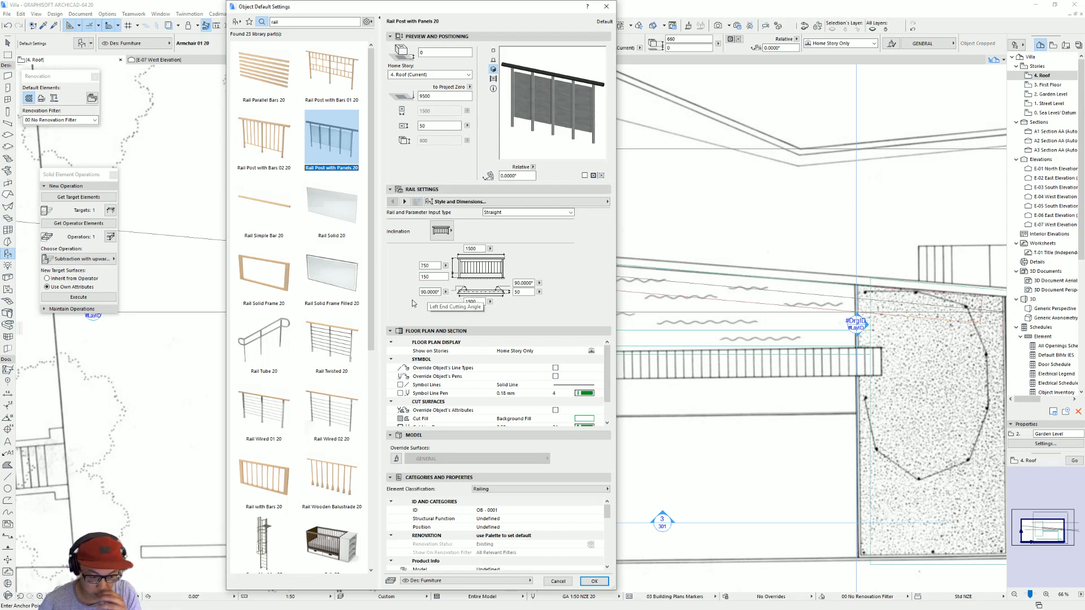
scroll(316, 356, down, 5)
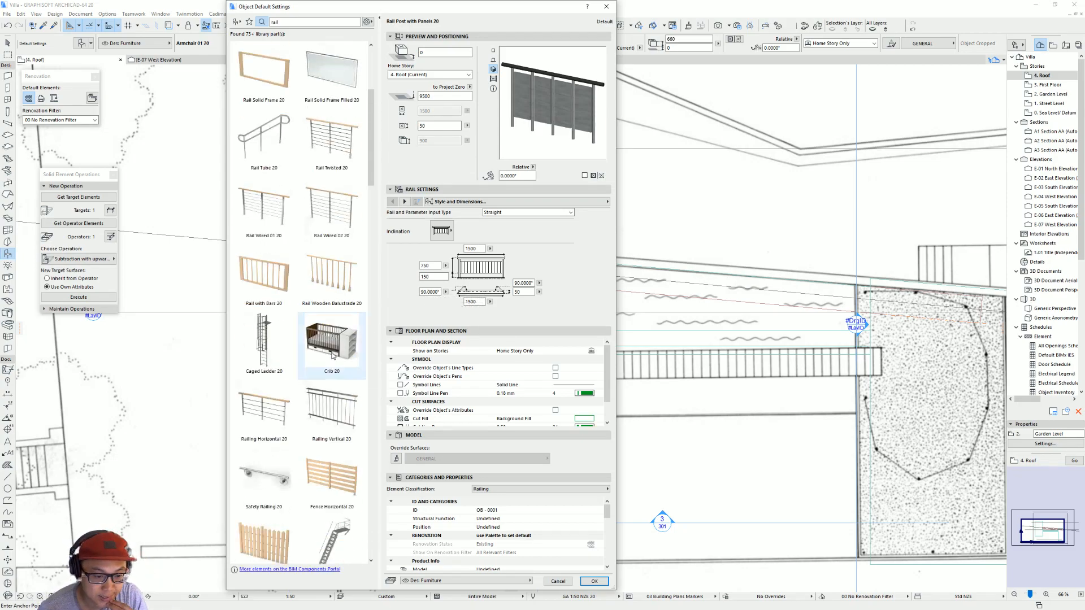
scroll(332, 356, down, 2)
scroll(332, 356, up, 7)
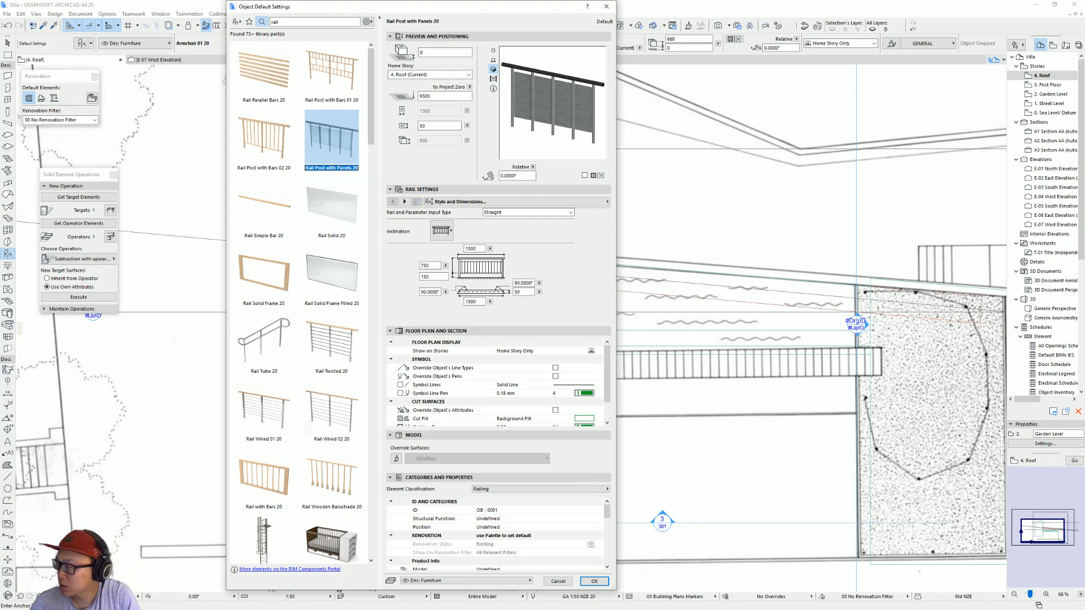
Step: Switch to the browser and open the gallery photo of the rooftop pool to examine the roof's mesh fence
key(alt+Tab)
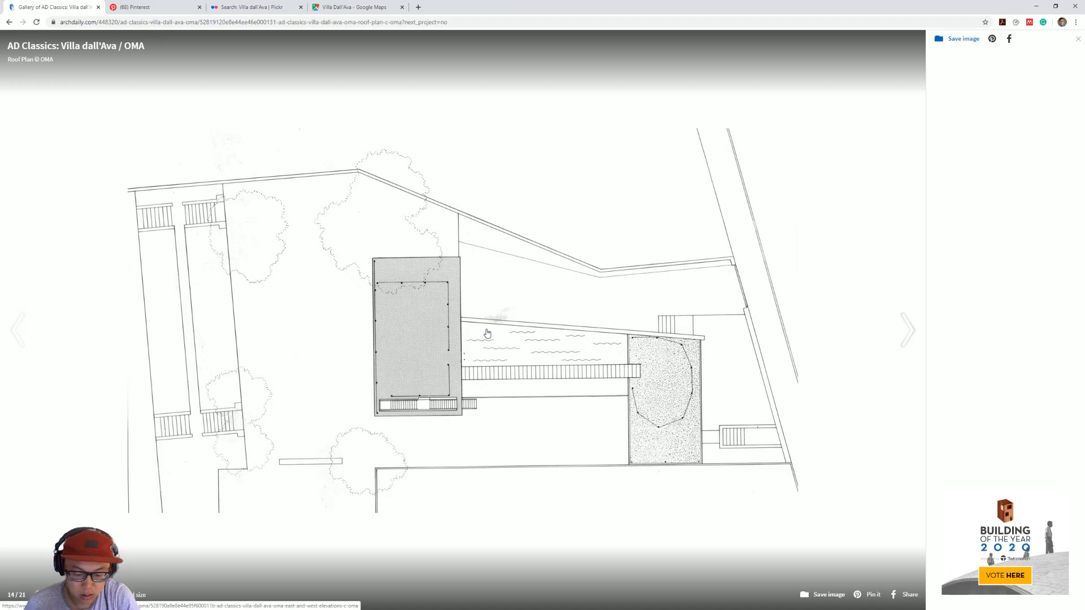
key(alt+Left)
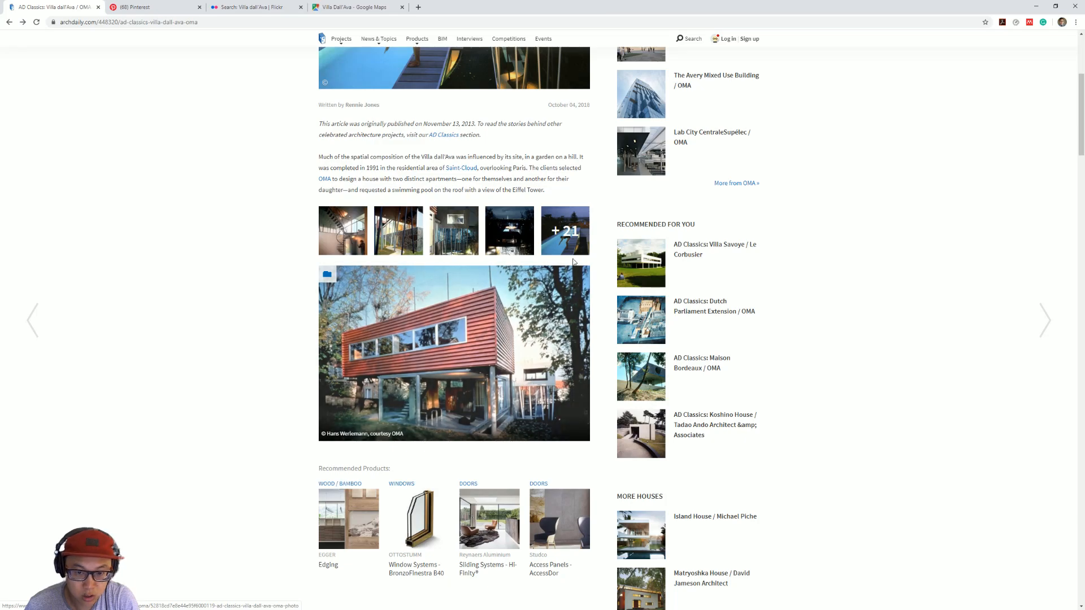
click(548, 350)
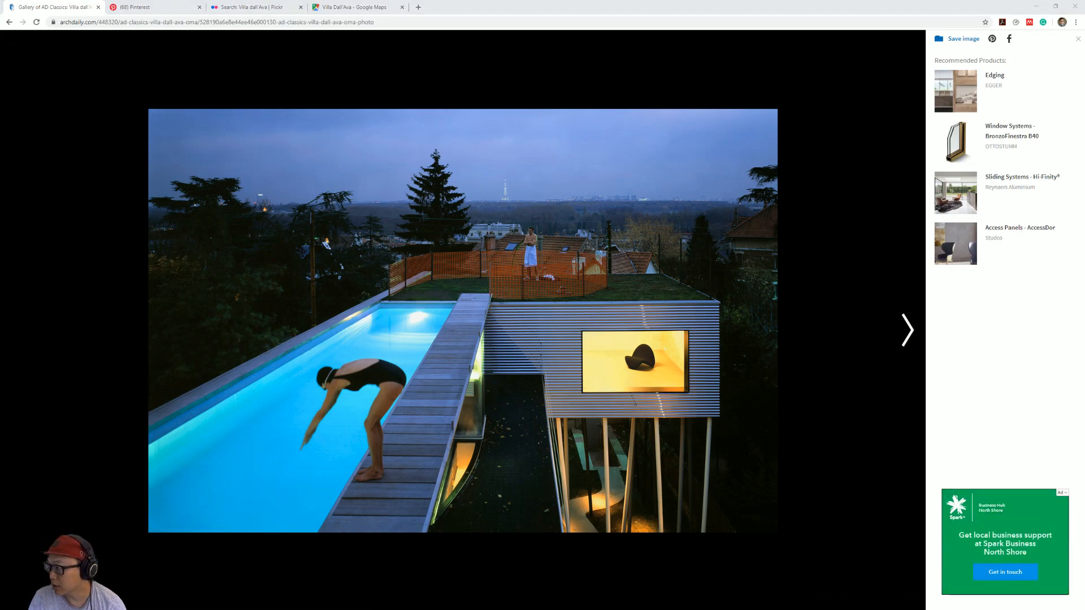
Step: Return to ArchiCAD, review the Rail Post with Panels 20 parameters for handrail, posts and 2D representation, and discard the object settings
key(alt+Tab)
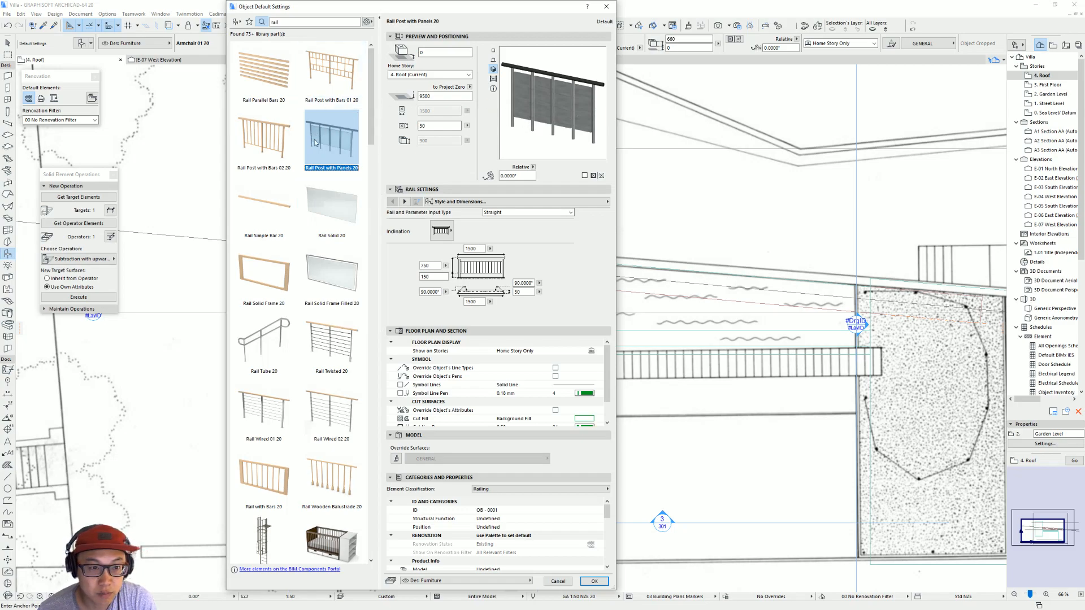
click(539, 203)
click(662, 213)
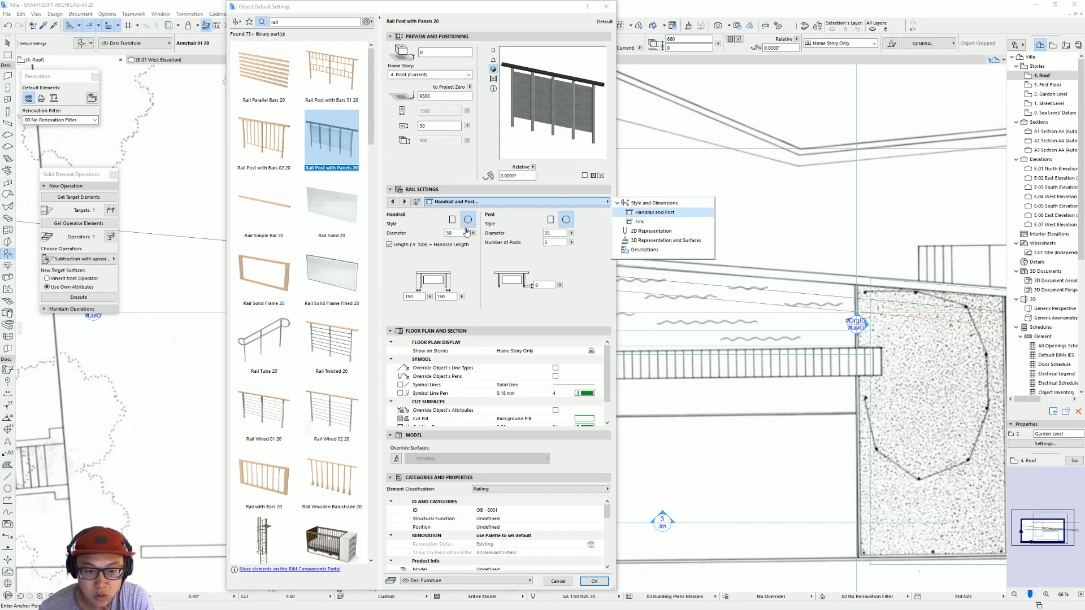
click(658, 222)
click(660, 213)
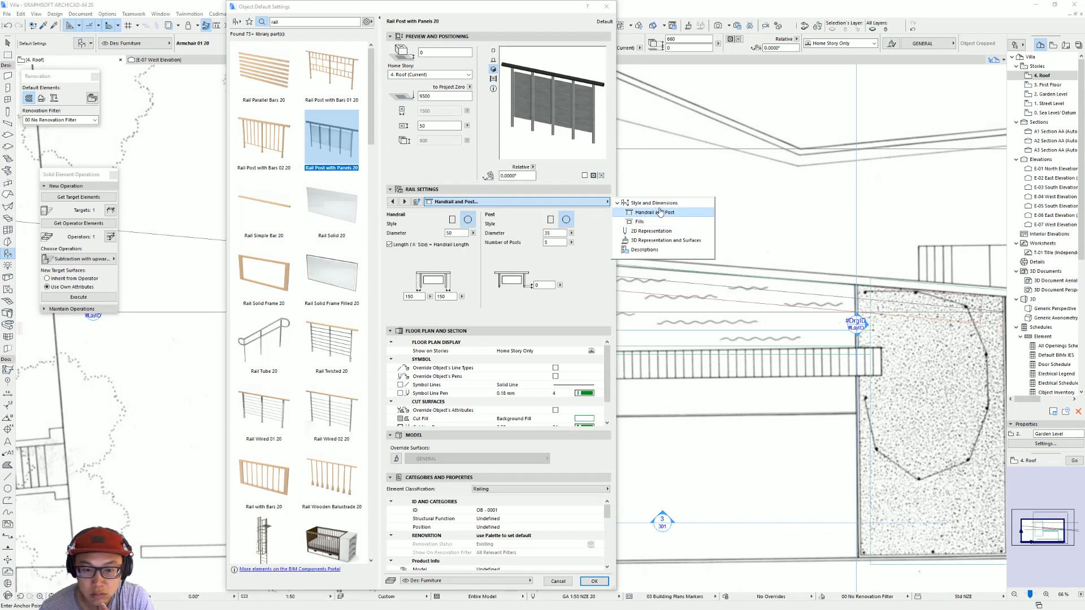
click(662, 205)
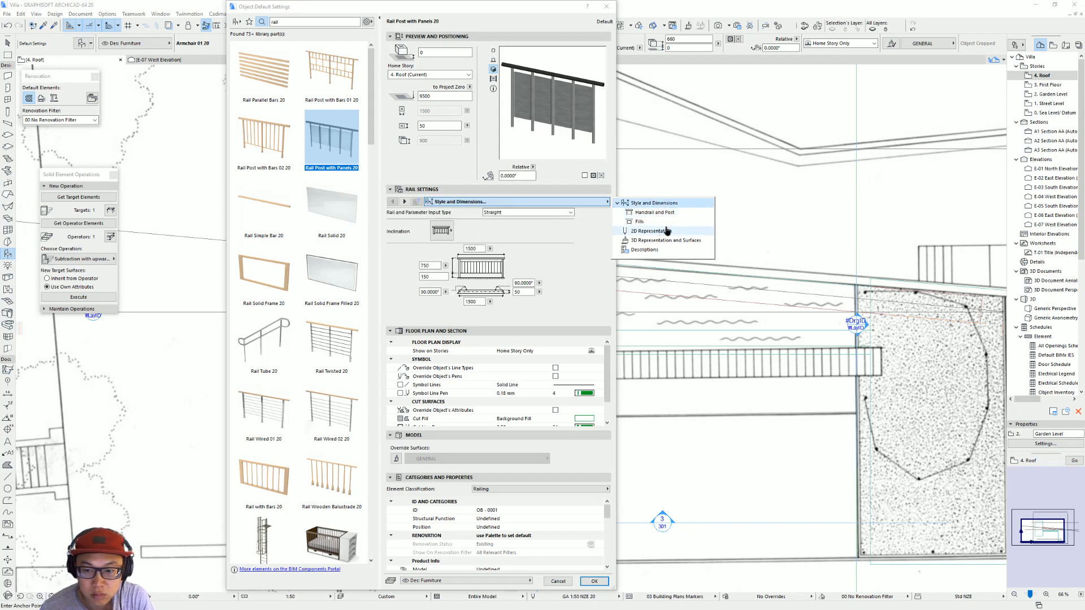
click(665, 231)
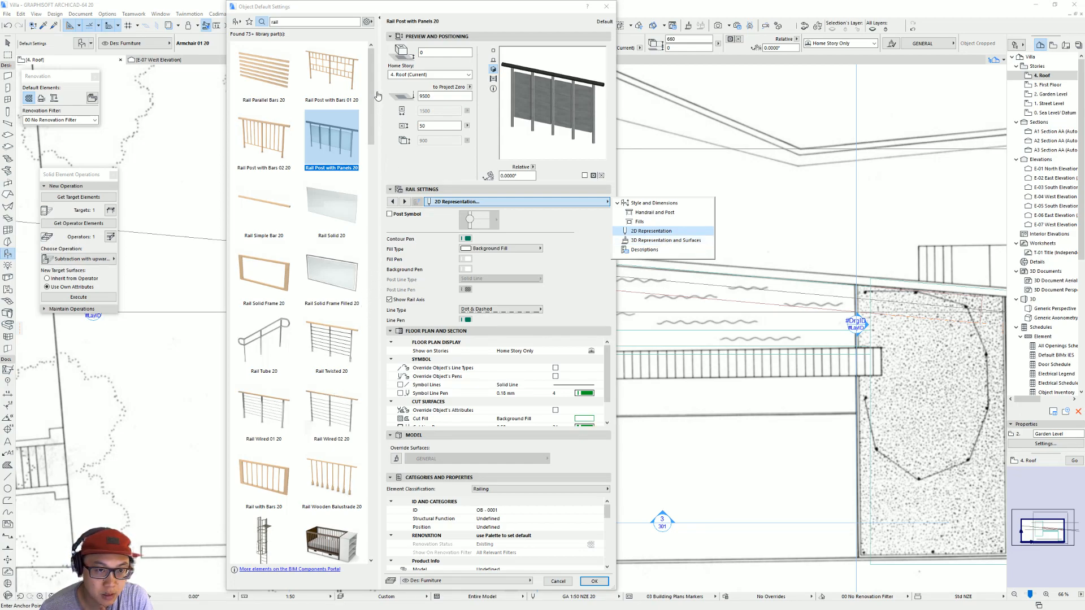
scroll(341, 391, down, 6)
scroll(341, 391, down, 6)
key(Escape)
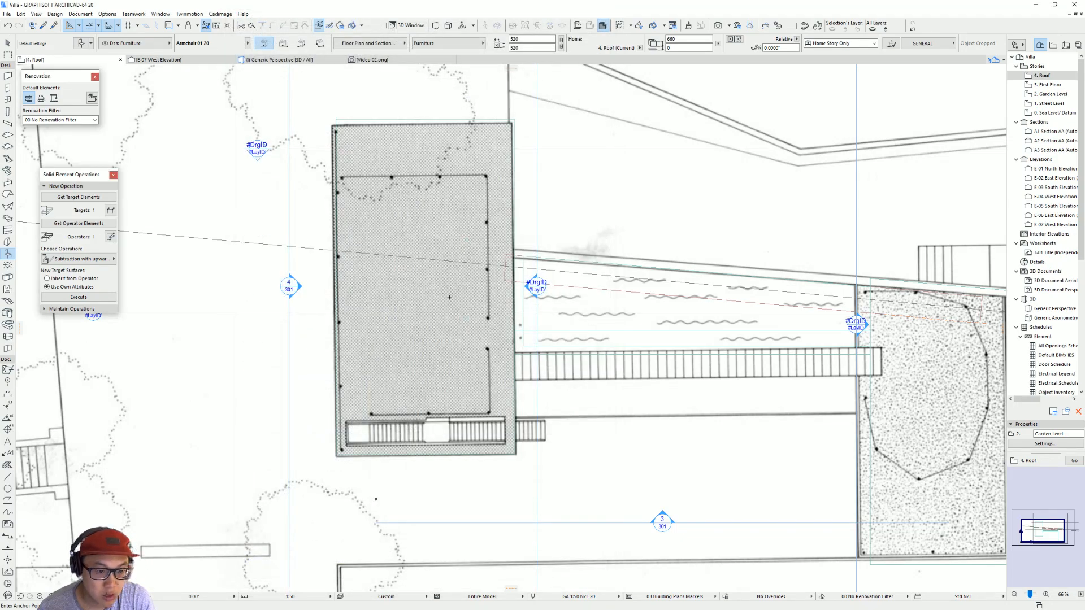
Step: Place a 50 x 50 column on the roof plan's corner railing post beside the stairs
click(8, 112)
scroll(365, 134, up, 3)
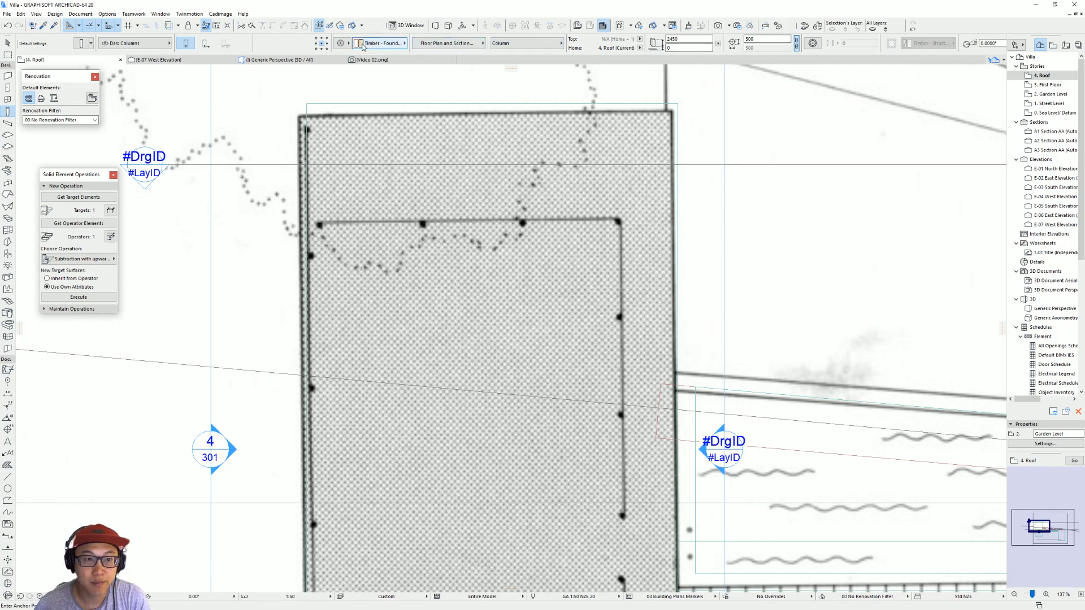
click(748, 39)
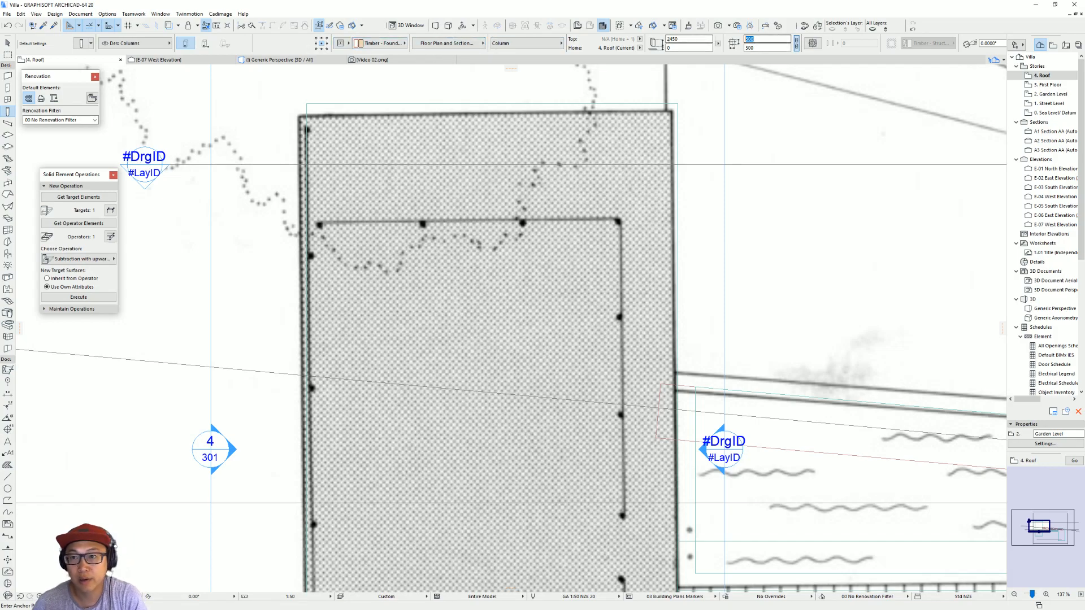
text(50)
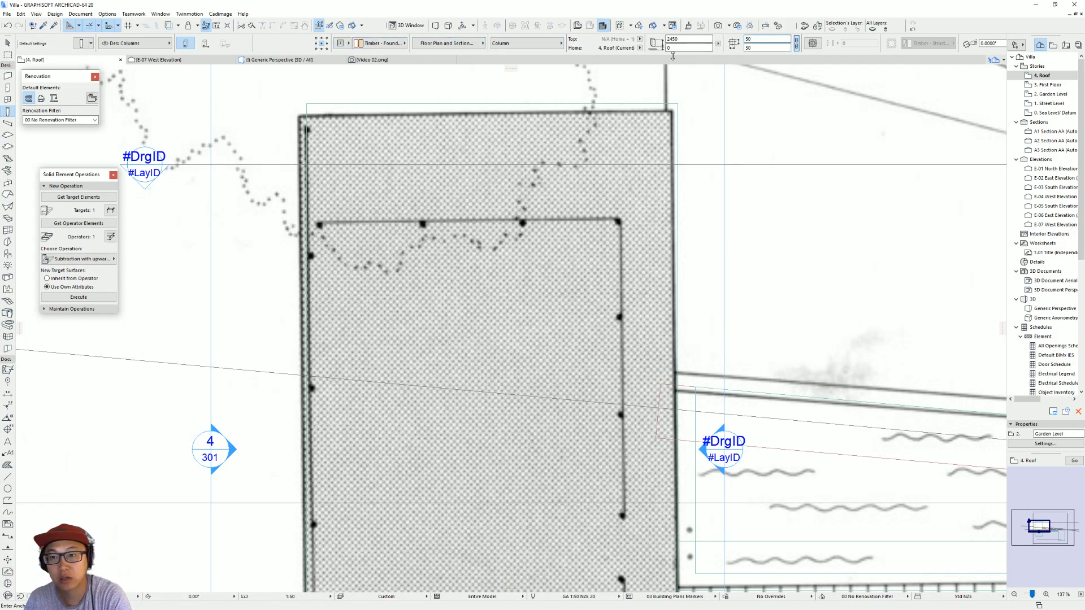
scroll(417, 150, up, 5)
scroll(425, 147, down, 6)
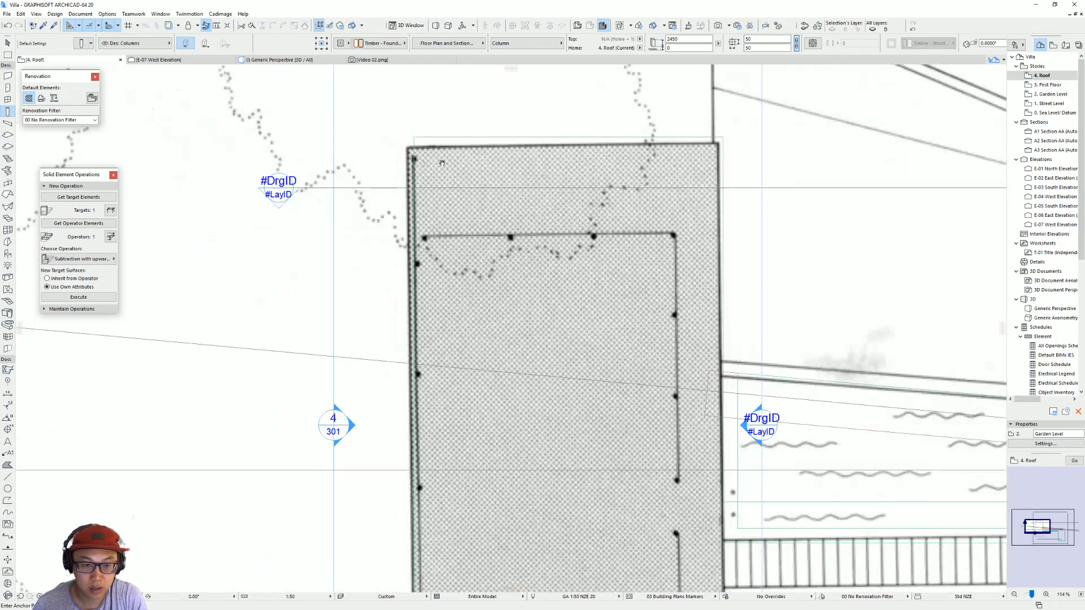
scroll(421, 138, down, 2)
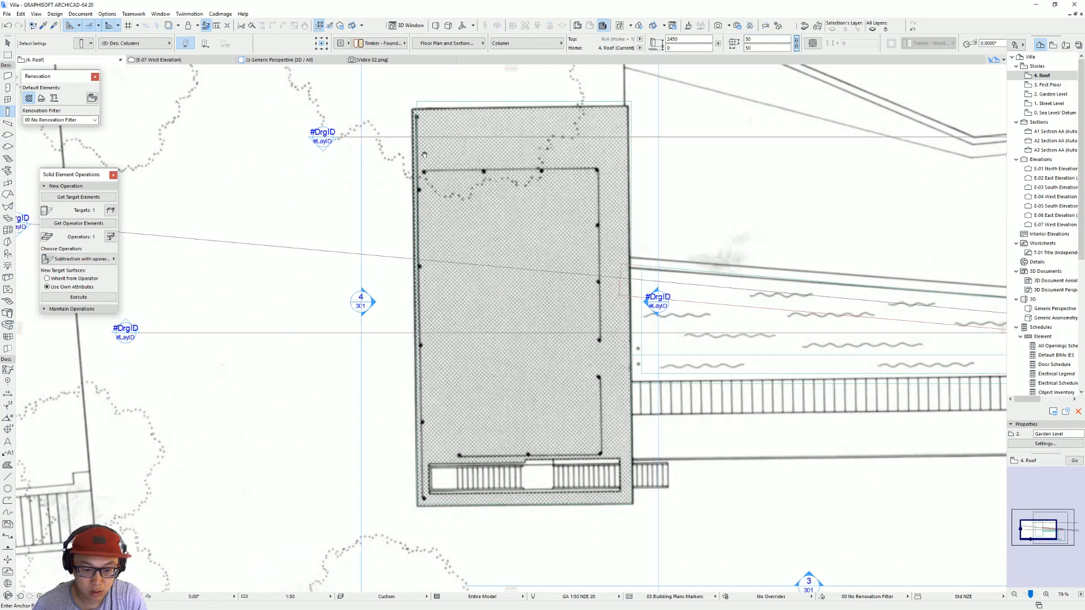
scroll(416, 507, up, 5)
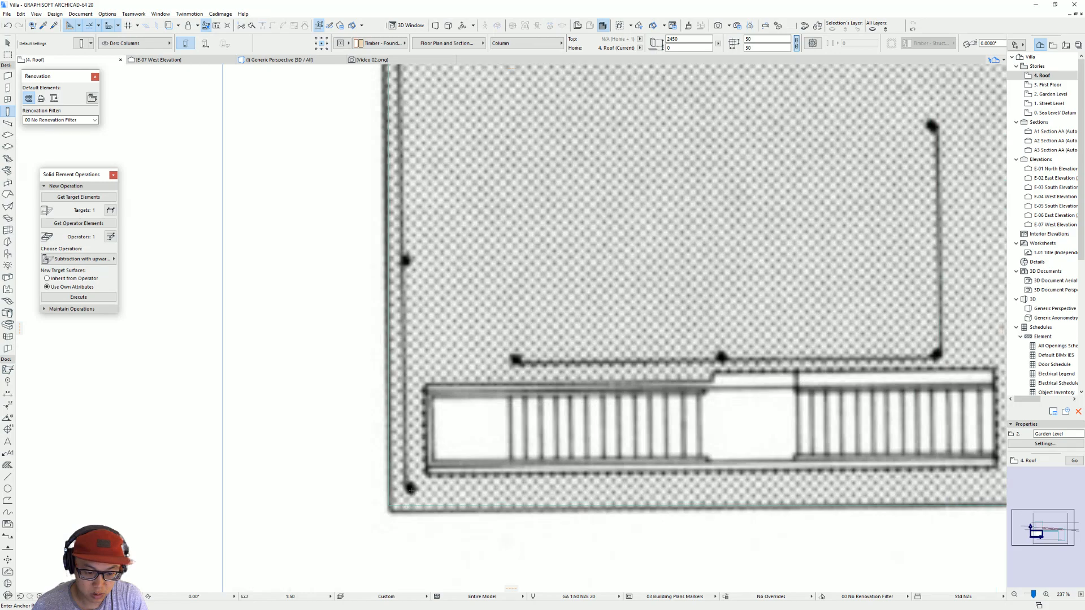
click(411, 487)
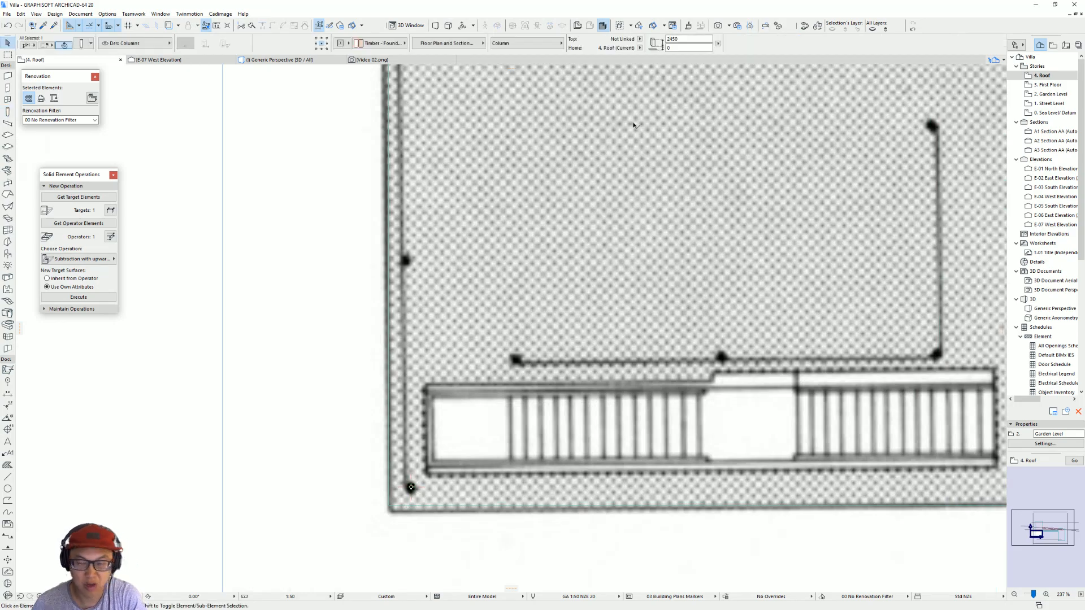
Step: Resize the corner post beside the stairs to 100 x 100 and move it onto the roof outline's corner
drag(763, 40, 697, 43)
text(100)
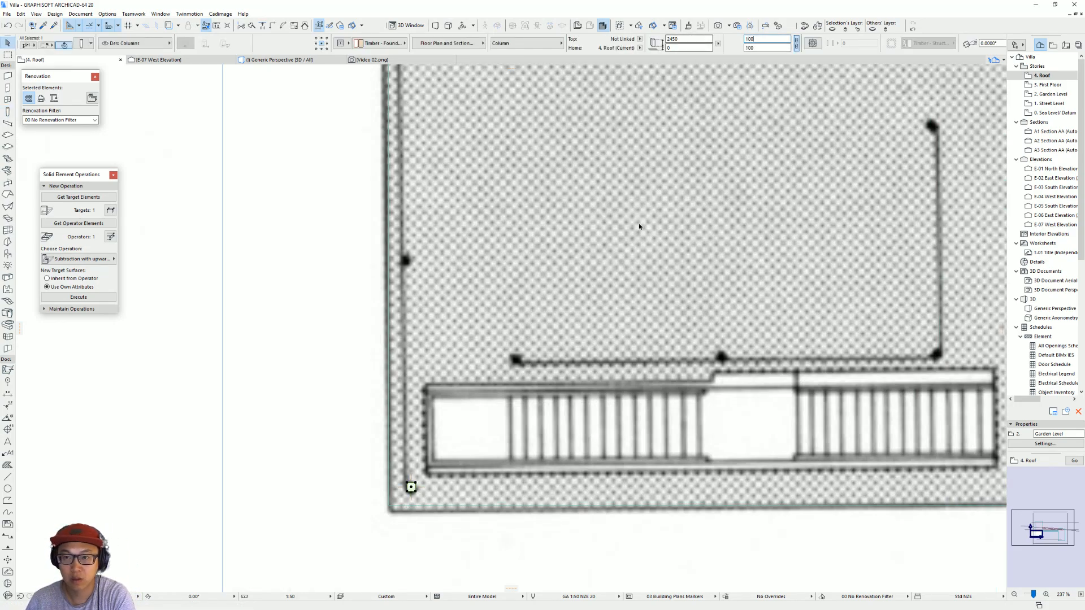
key(ctrl+d)
click(411, 487)
click(388, 505)
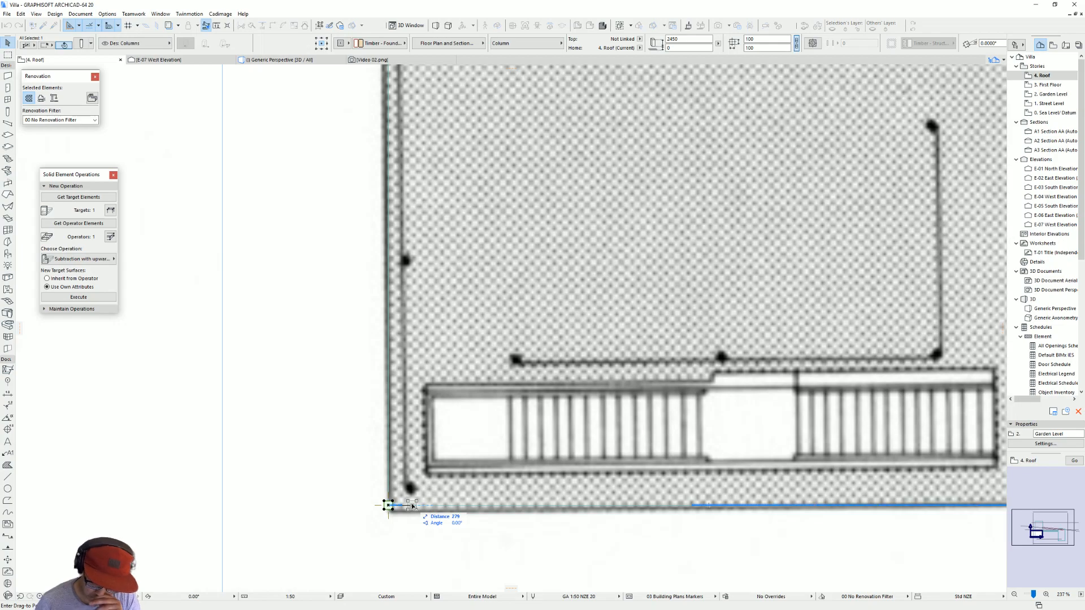
Step: Move the post inward from the roof corner along both axes, 250 mm away from the edge beside the stairs
click(409, 505)
key(ctrl+d)
click(410, 505)
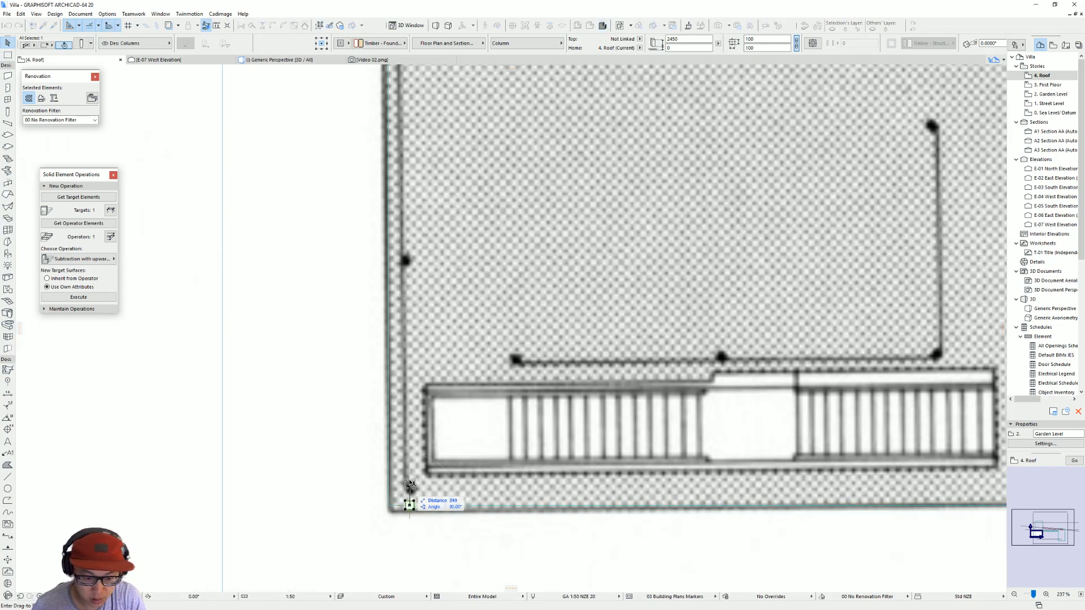
text(250)
key(Return)
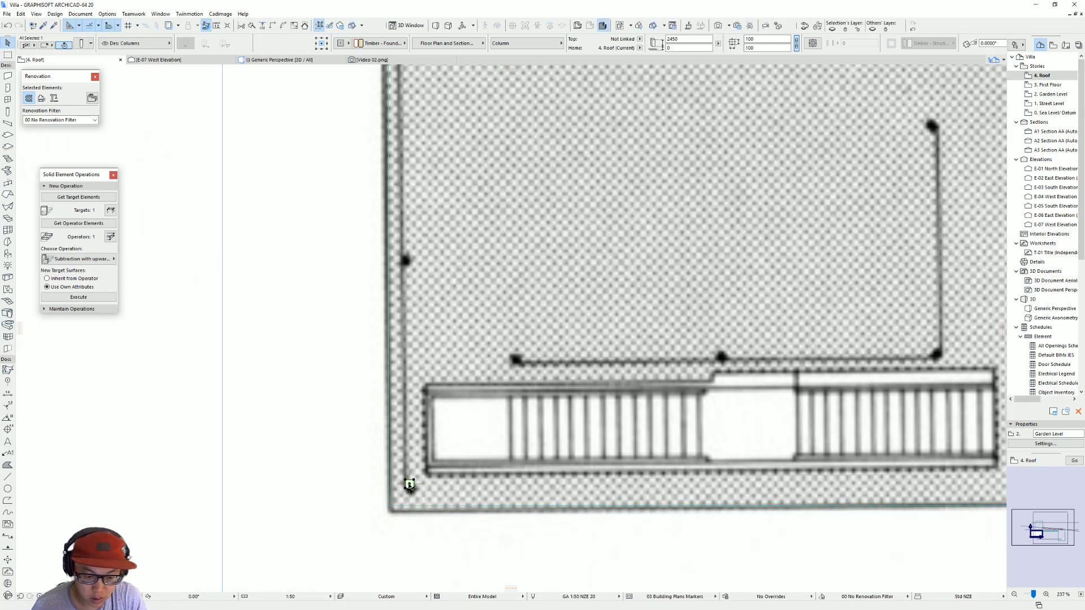
Step: Place a copy of the post on the roof outline's corner at the far end of the same long edge
scroll(410, 484, down, 4)
key(ctrl+shift+d)
click(409, 484)
middle_drag(438, 157, 463, 307)
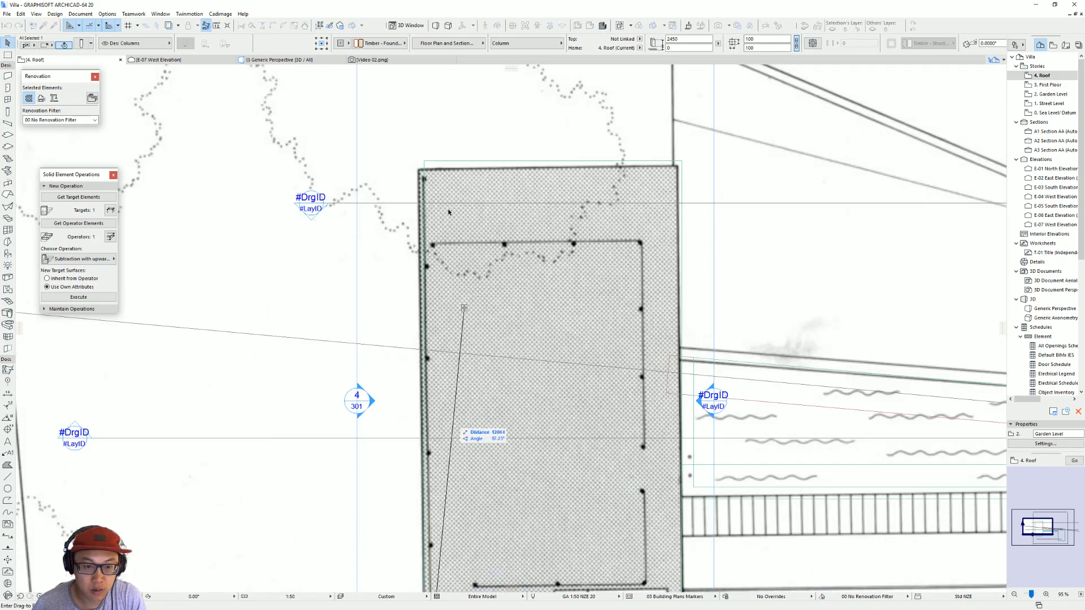
scroll(443, 182, up, 4)
click(406, 135)
Step: Offset the copied post 250 mm inward from both roof edges
key(ctrl+d)
click(406, 135)
text(250)
key(Return)
key(ctrl+d)
click(424, 135)
text(250)
key(Return)
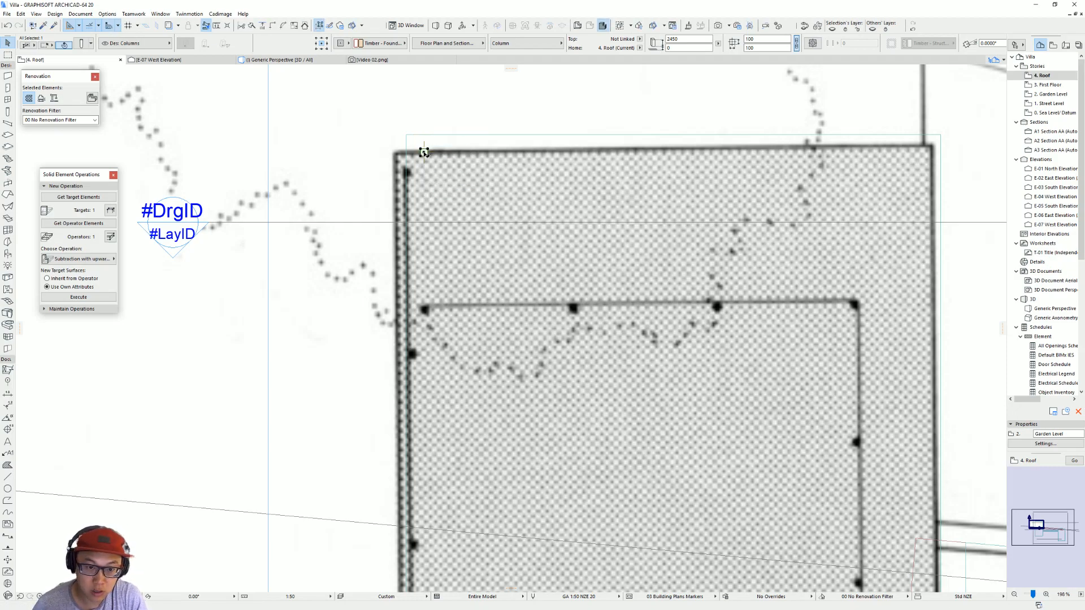
Step: Multiply the far-corner post with Distribute, spacing five copies evenly along the long roof edge to the post beside the stairs
scroll(425, 199, down, 3)
middle_drag(452, 249, 456, 161)
scroll(456, 161, down, 3)
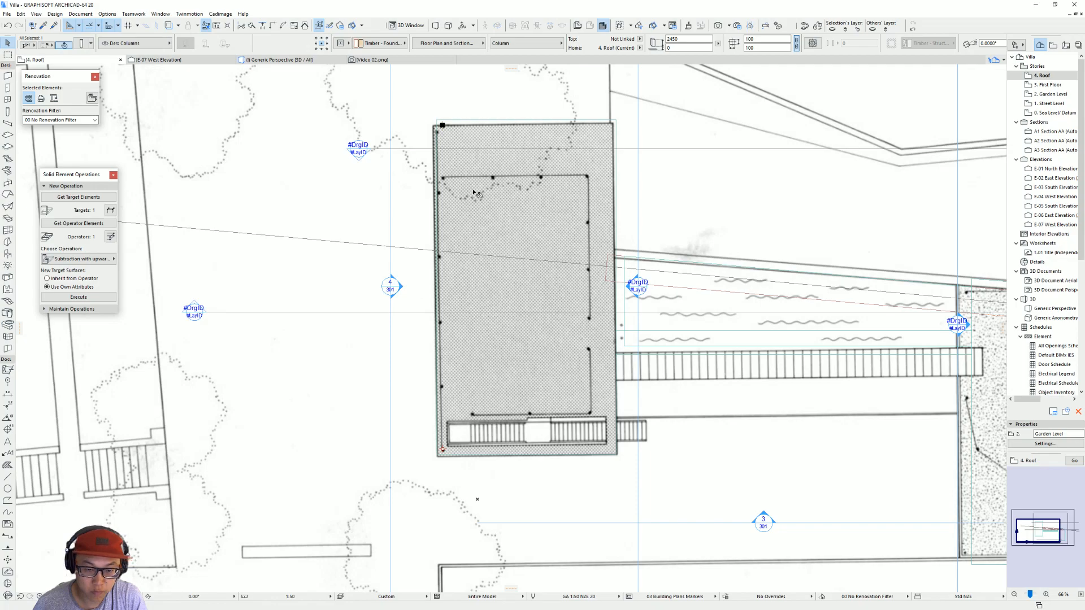
click(443, 124)
click(531, 167)
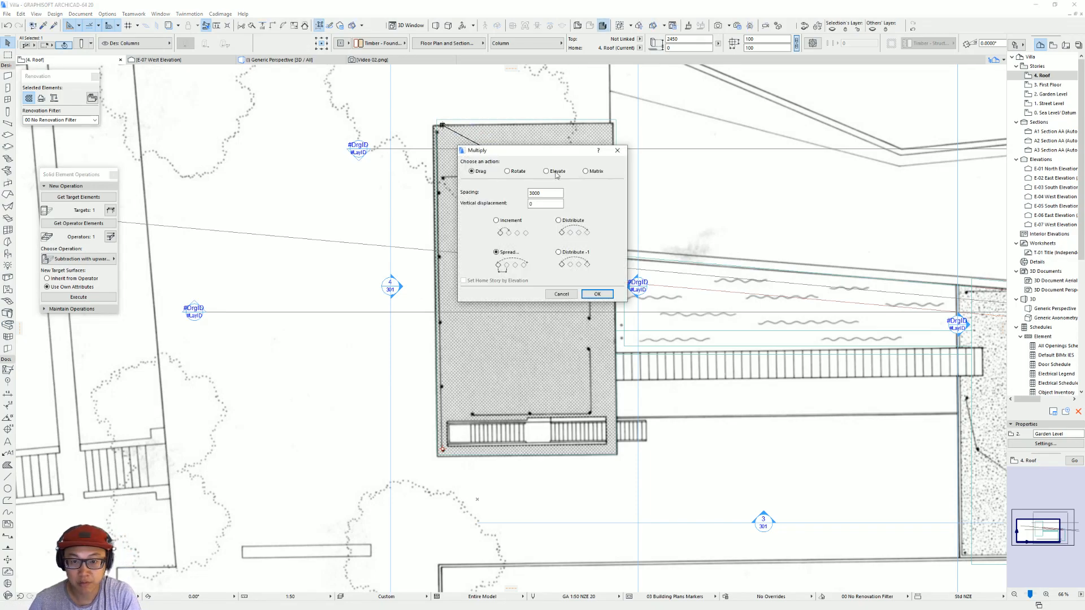
click(560, 221)
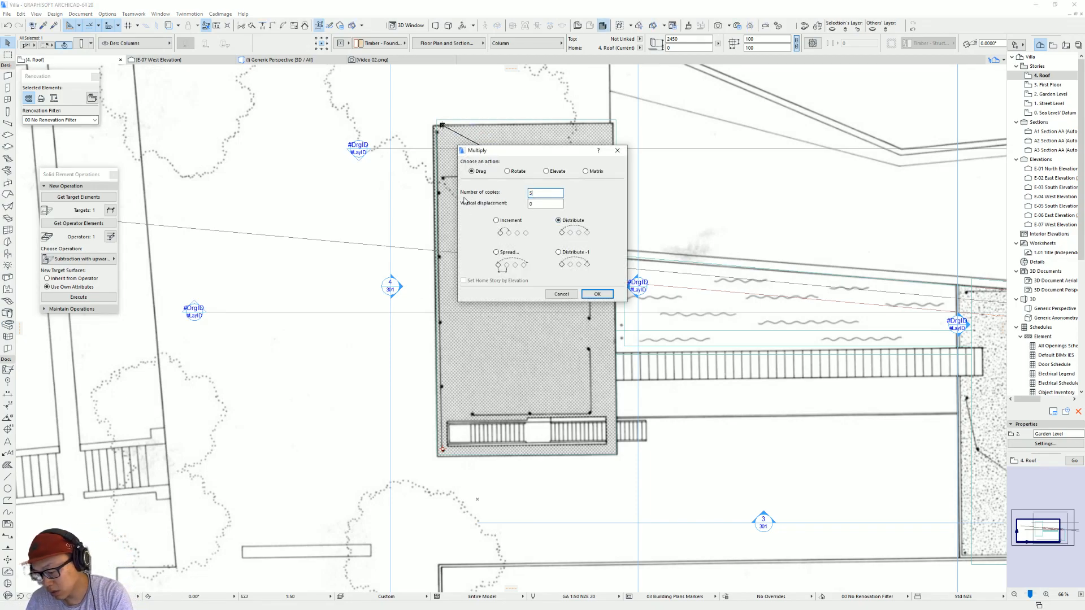
key(Return)
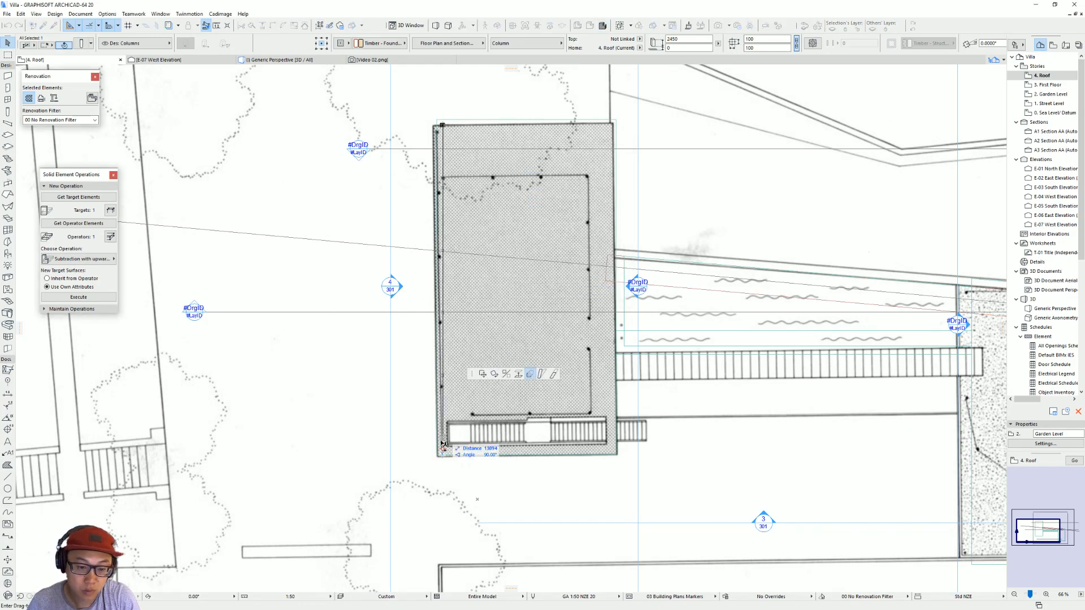
scroll(443, 450, up, 4)
click(442, 449)
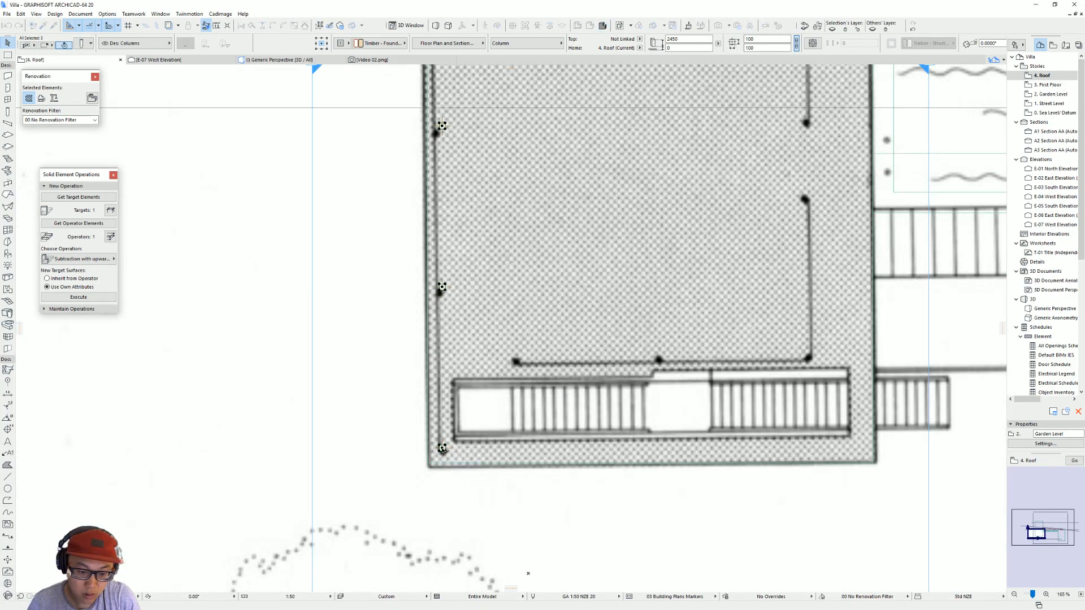
key(Escape)
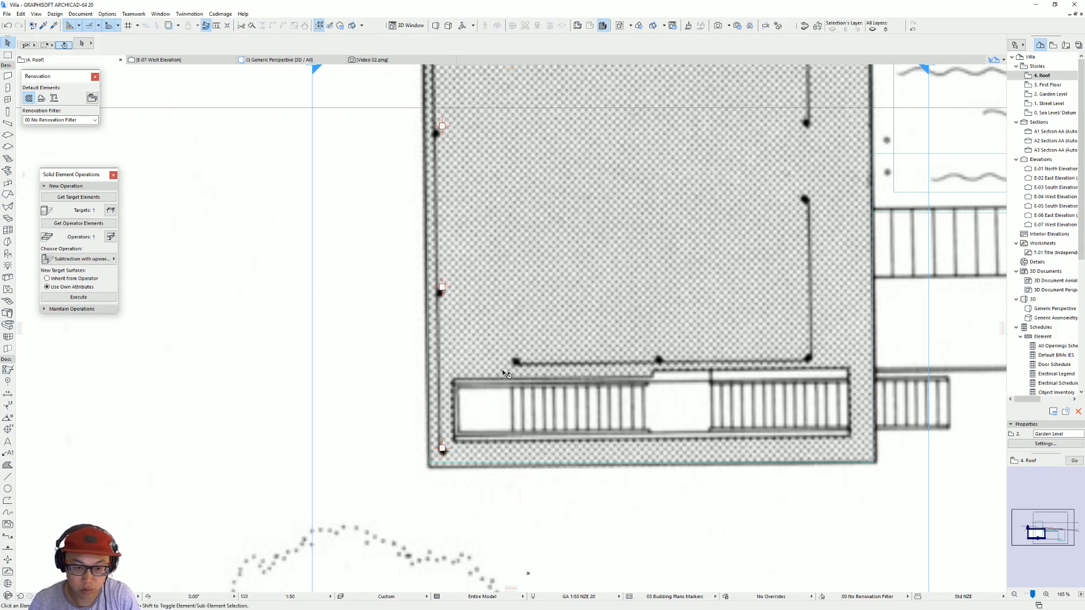
Step: Select the six posts in the 3D perspective and elevate them so their bases sit on the roof surface
scroll(483, 413, down, 3)
middle_drag(483, 355, 477, 377)
key(F3)
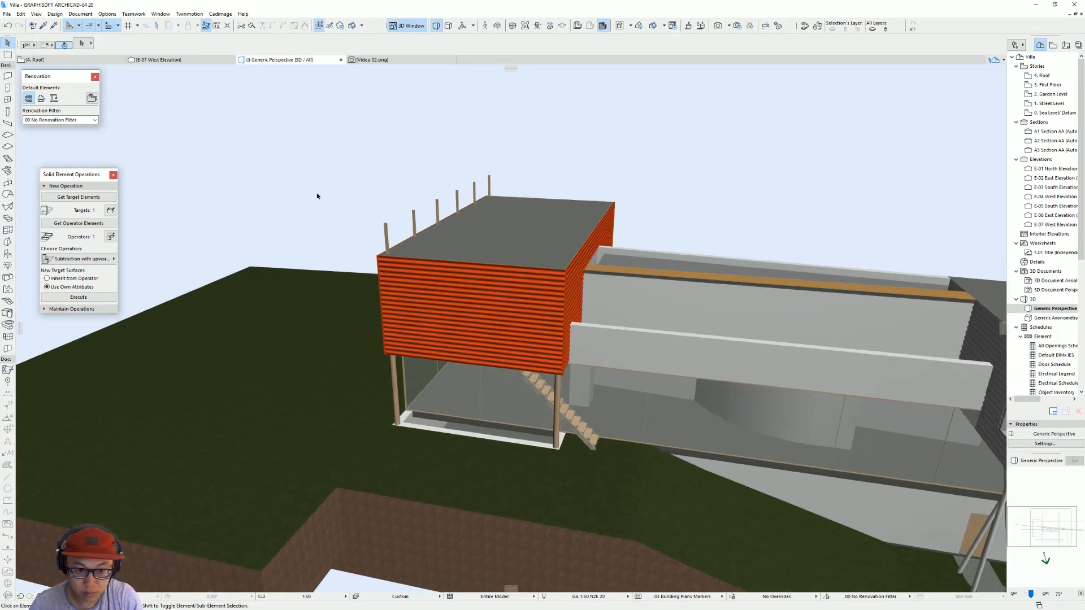
shift+middle_drag(317, 196, 480, 148)
click(328, 225)
drag(428, 217, 285, 252)
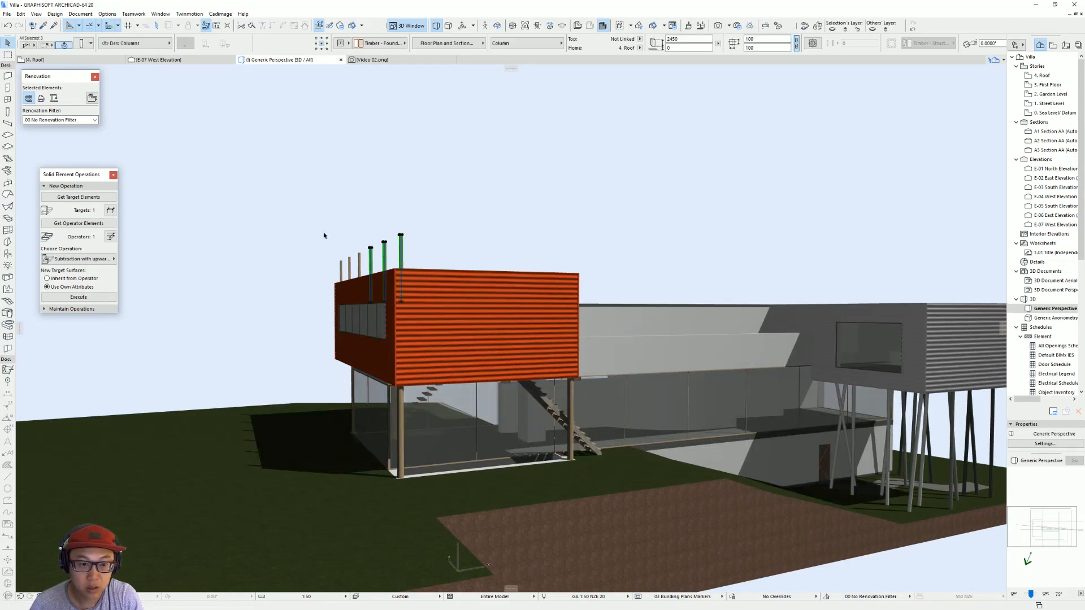
shift+middle_drag(346, 272, 380, 300)
shift+drag(361, 213, 315, 241)
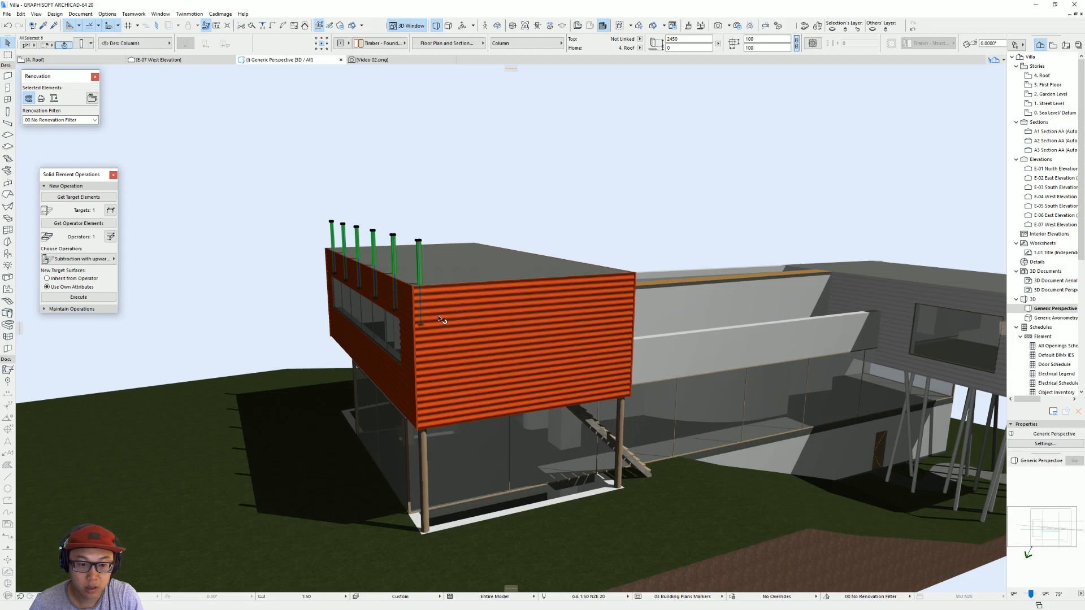
click(422, 325)
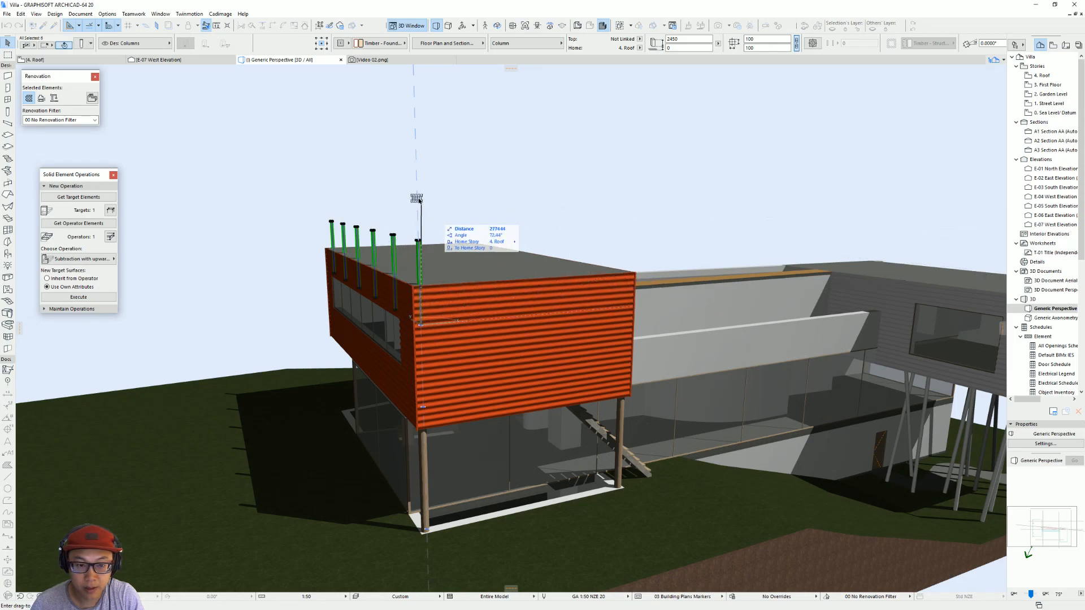
click(633, 274)
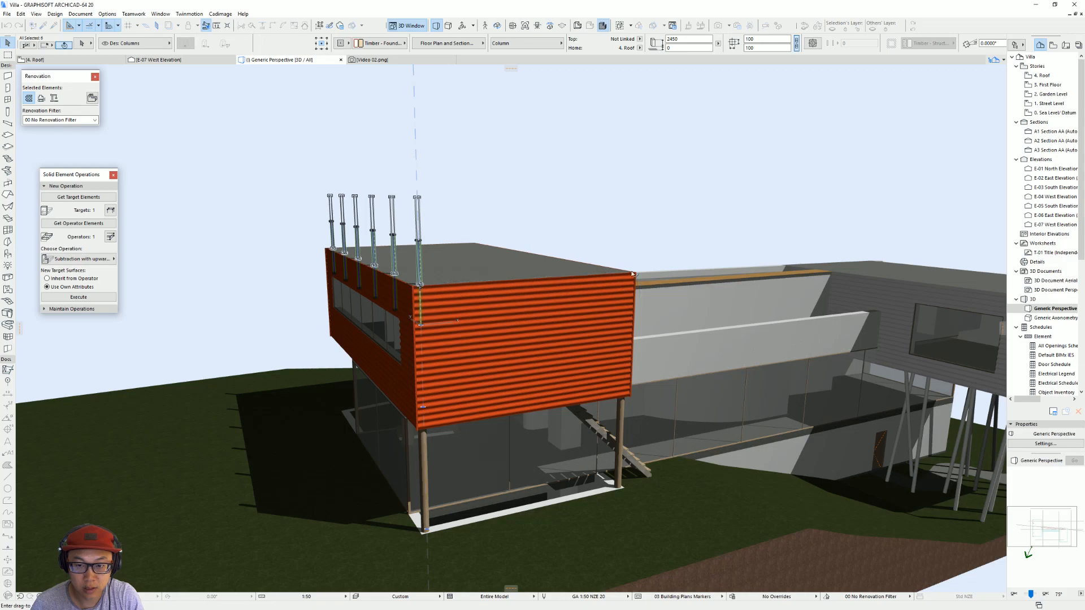
Step: Set the height of the six rooftop posts to 1200 mm
double_click(672, 40)
text(12)
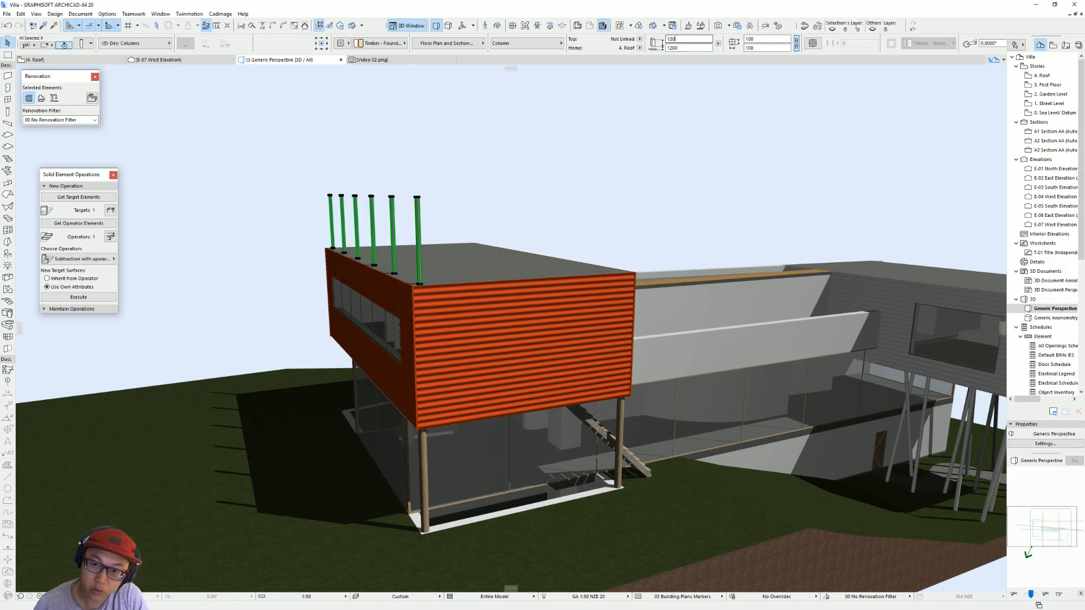
text(00)
key(Return)
shift+middle_drag(334, 237, 505, 217)
key(Escape)
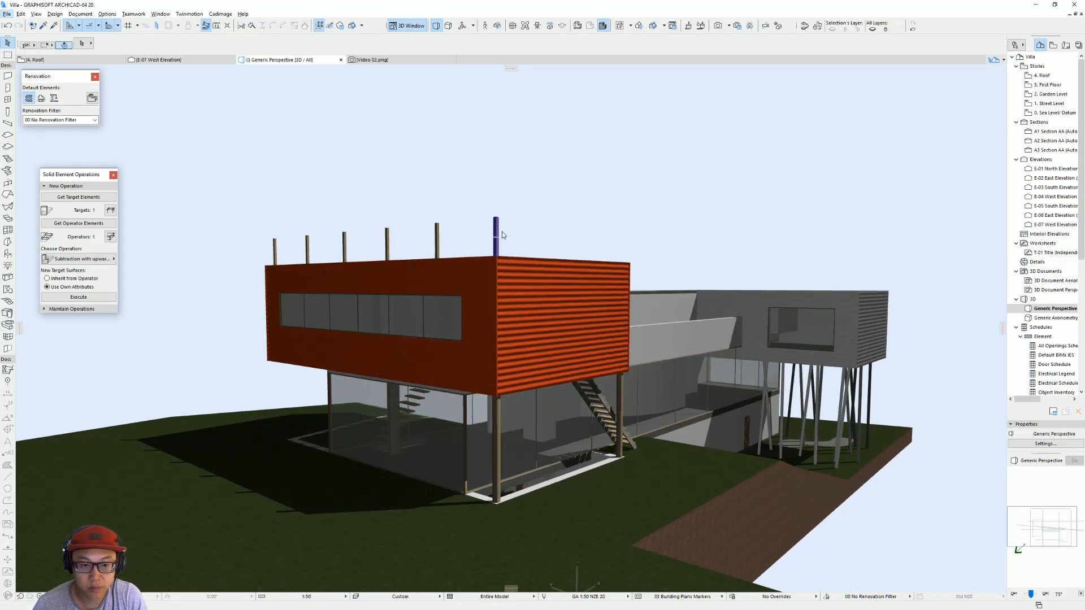
Step: Resize the six rooftop posts to 50 x 50 and return to the roof floor plan
click(516, 236)
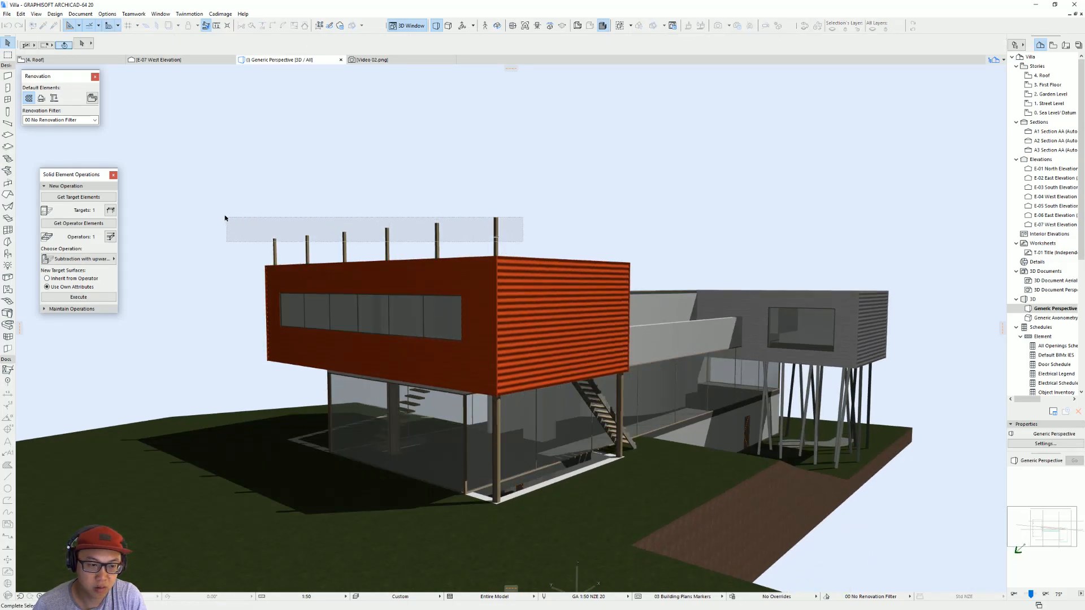
key(ctrl+a)
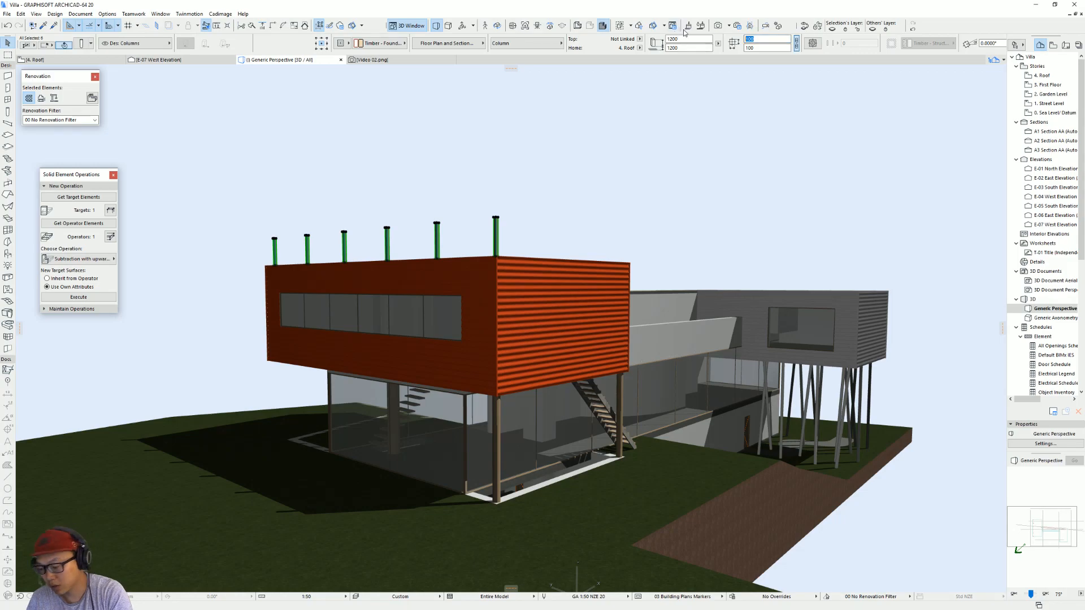
key(Escape)
key(F2)
scroll(452, 247, up, 5)
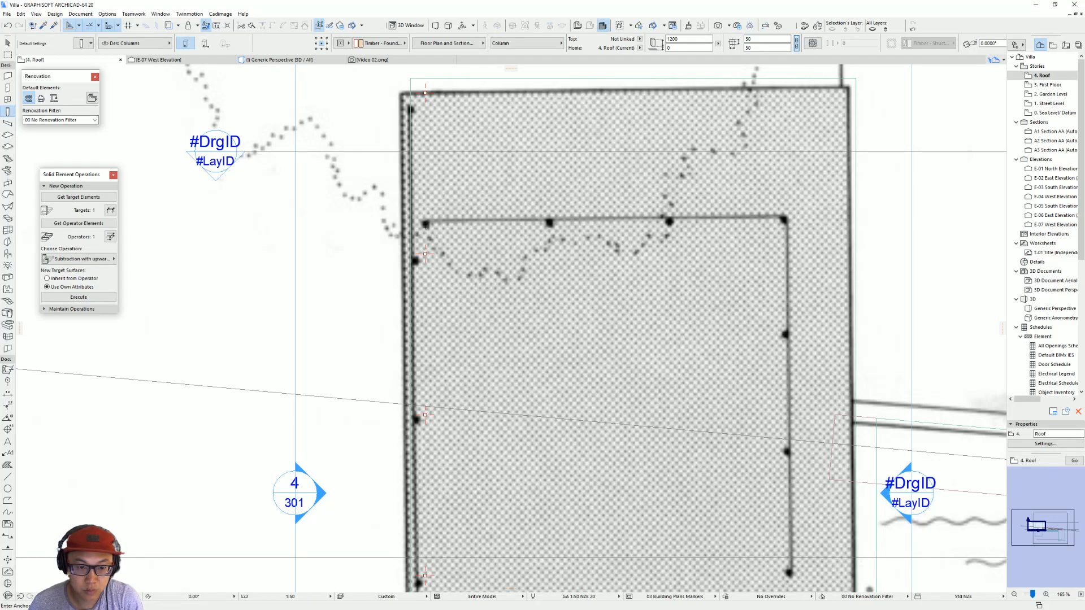
Step: Try to position the second edge post freehand on the first post mark of the inner fence line
key(Escape)
click(425, 255)
drag(425, 254, 425, 224)
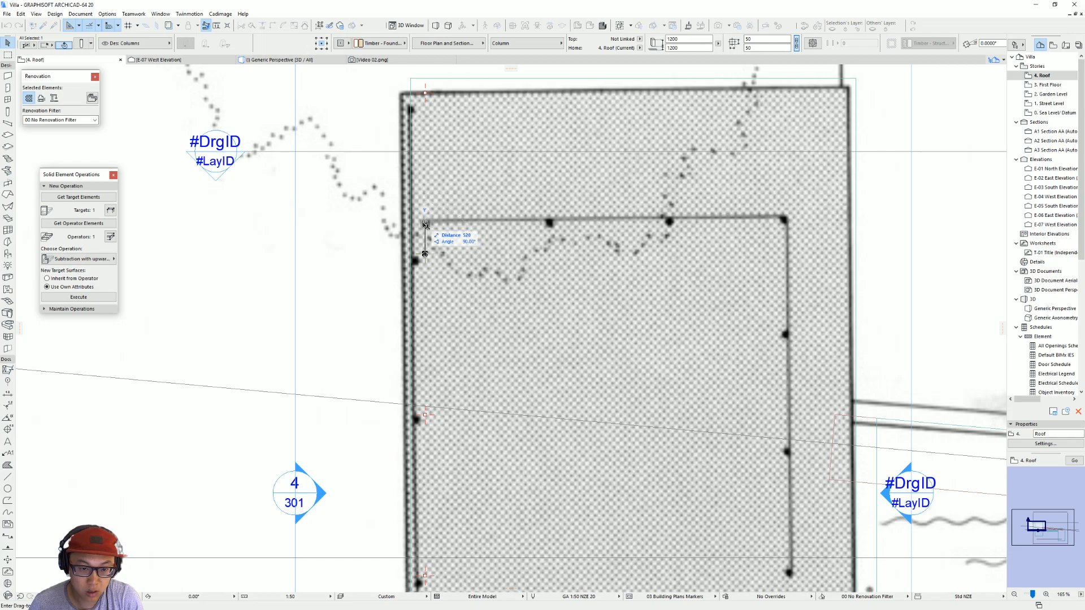
key(Return)
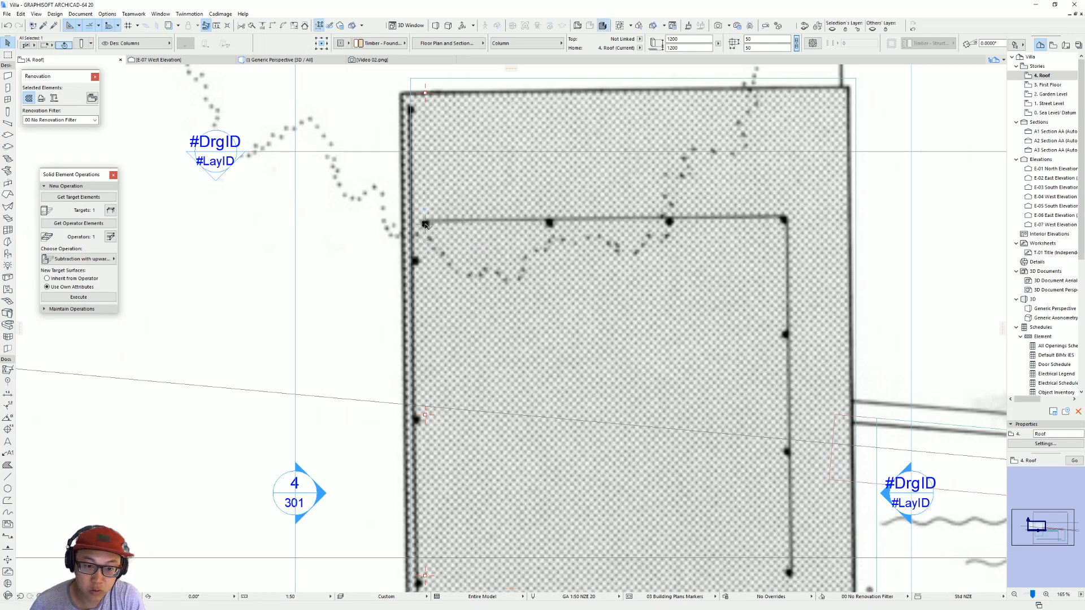
drag(425, 224, 423, 240)
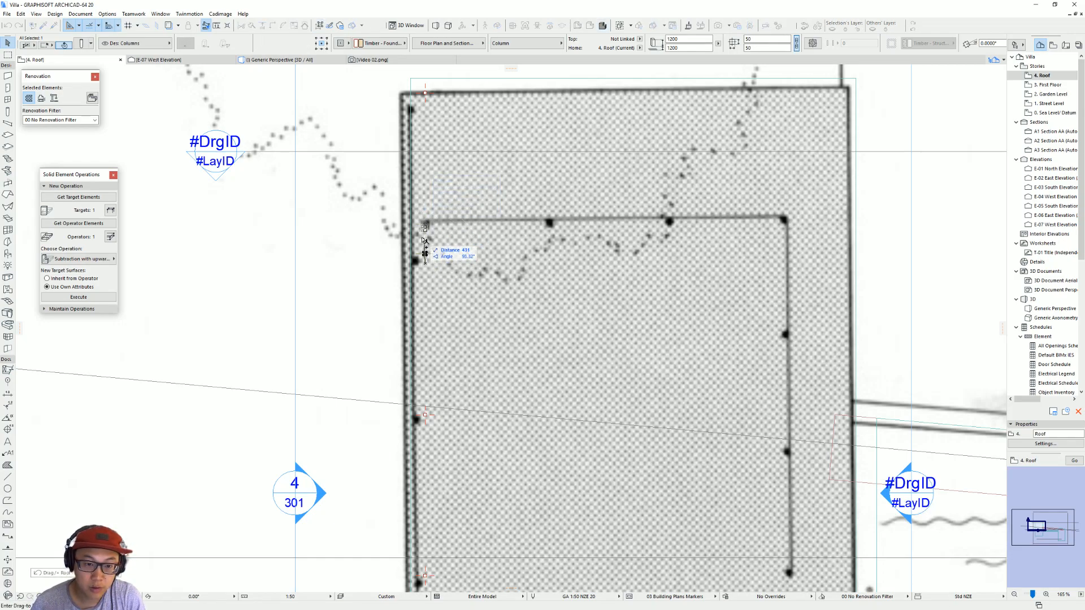
click(424, 240)
scroll(430, 235, up, 4)
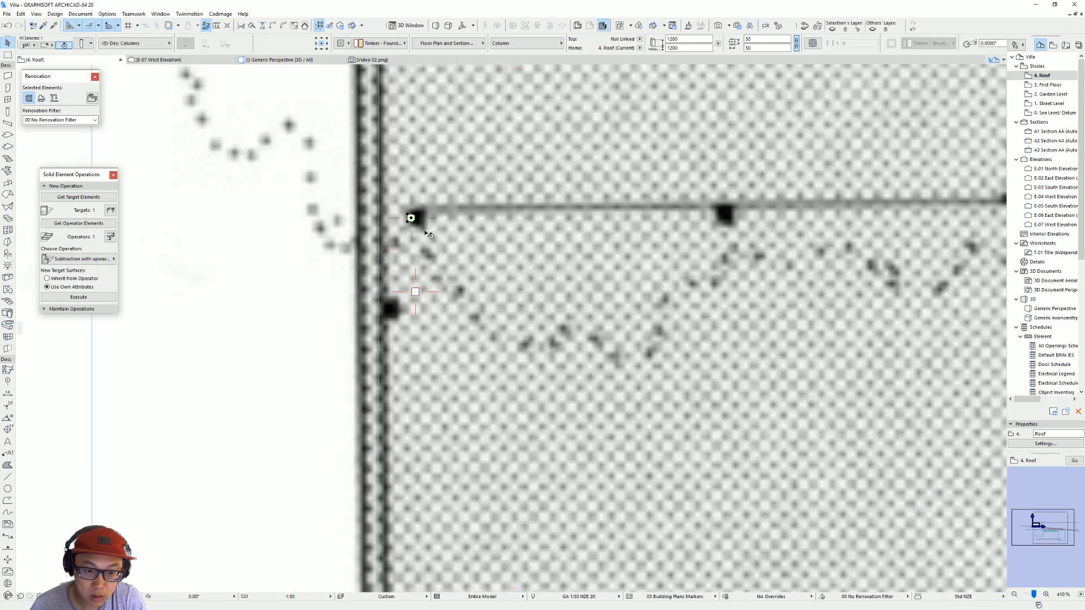
Step: Copy the second edge post 500 mm towards the inner fence line and shift the copy 150 mm inward along it
drag(416, 291, 415, 218)
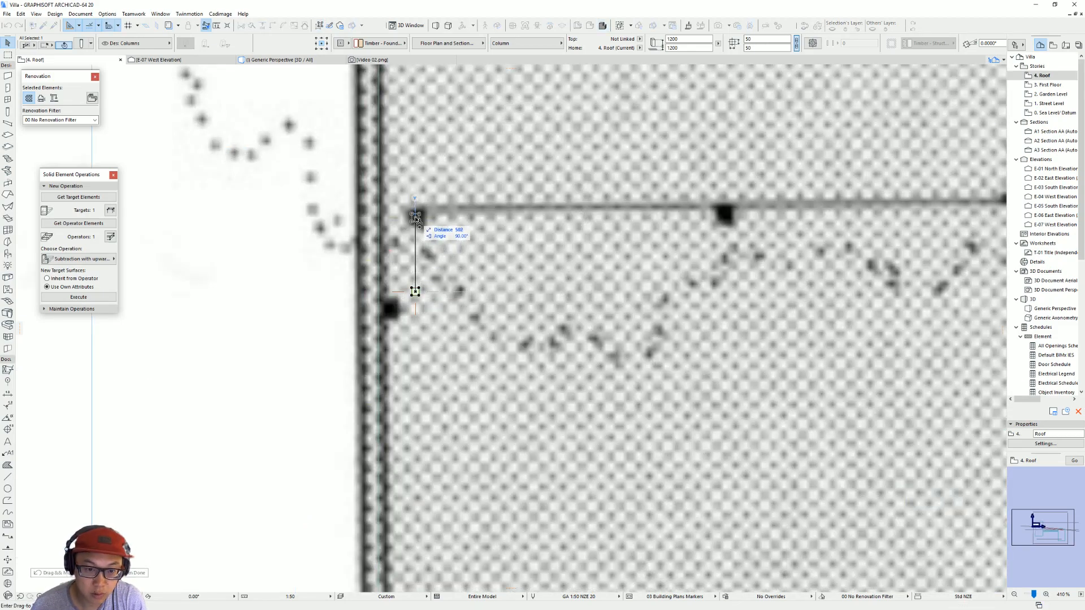
text(500)
key(Return)
key(ctrl+shift+d)
click(415, 218)
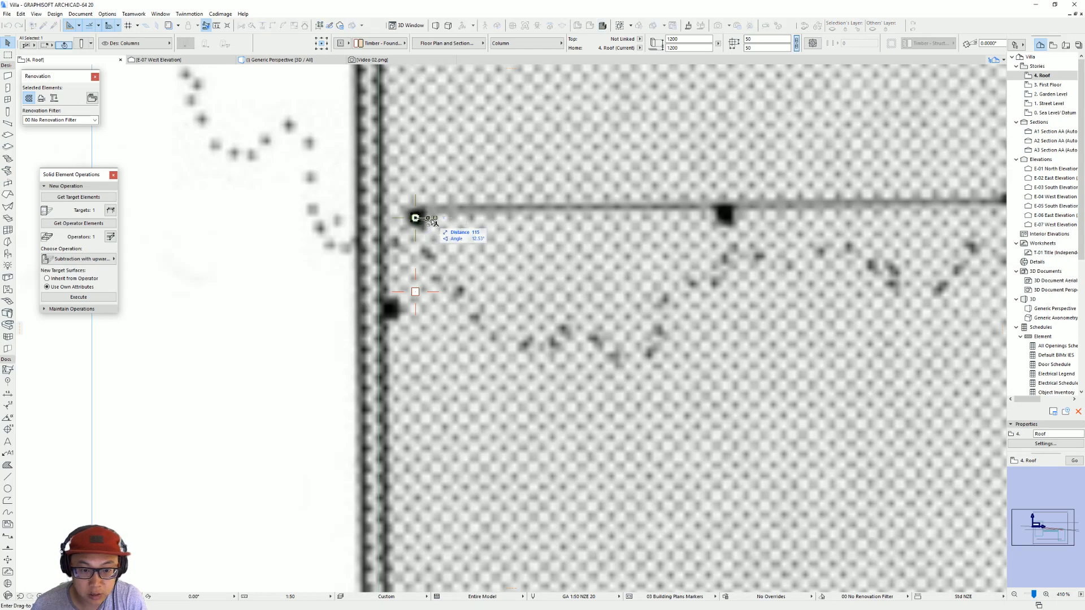
text(150)
key(Return)
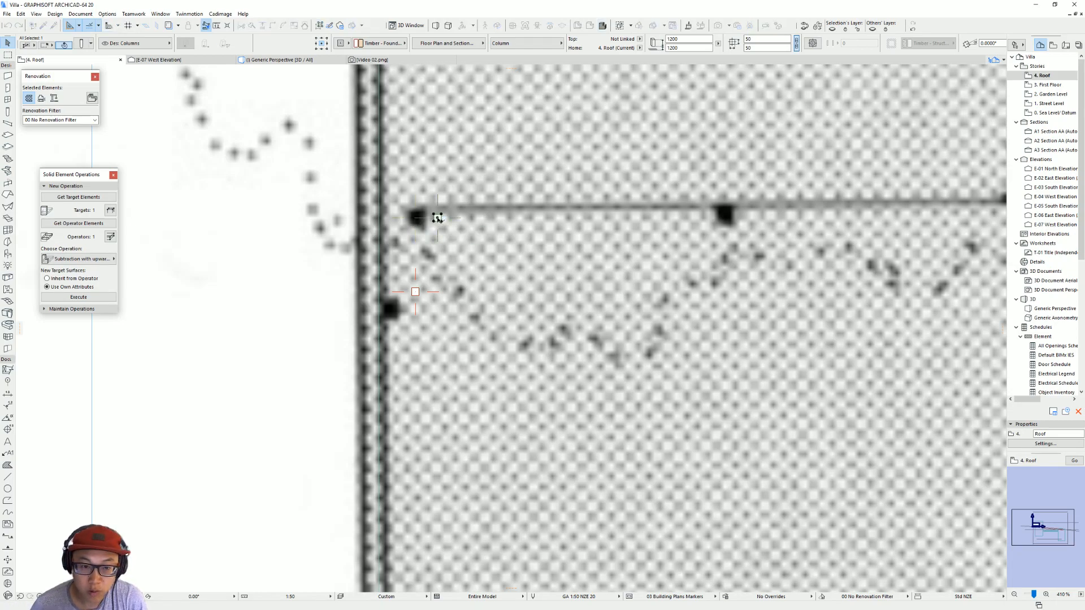
Step: Try to copy the inner fence's first post onto the next post mark along its short run
scroll(452, 224, down, 4)
middle_drag(451, 243, 421, 250)
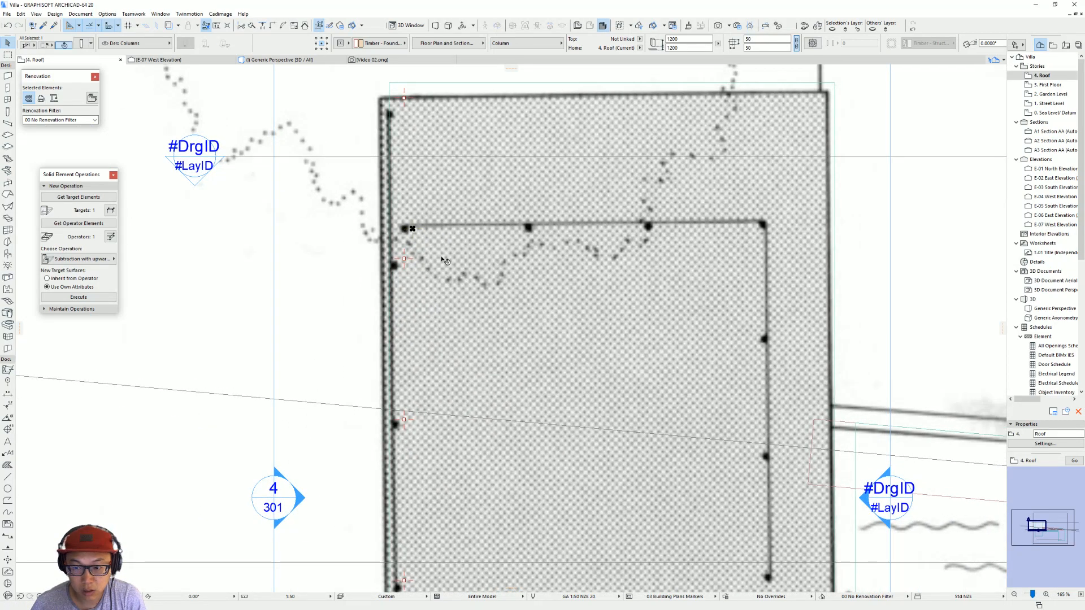
key(ctrl+shift+d)
click(412, 229)
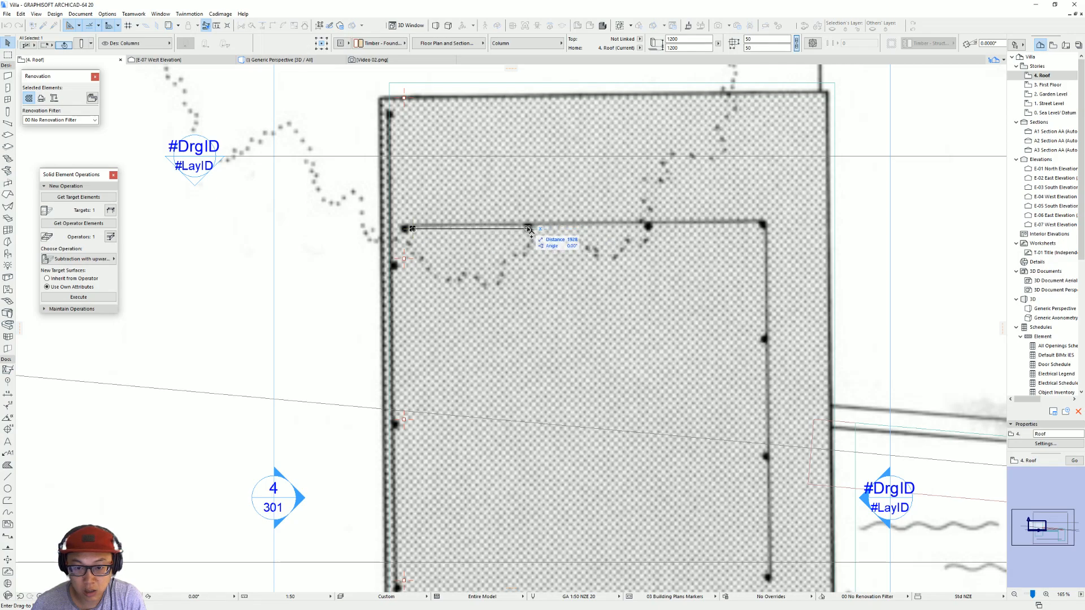
click(530, 229)
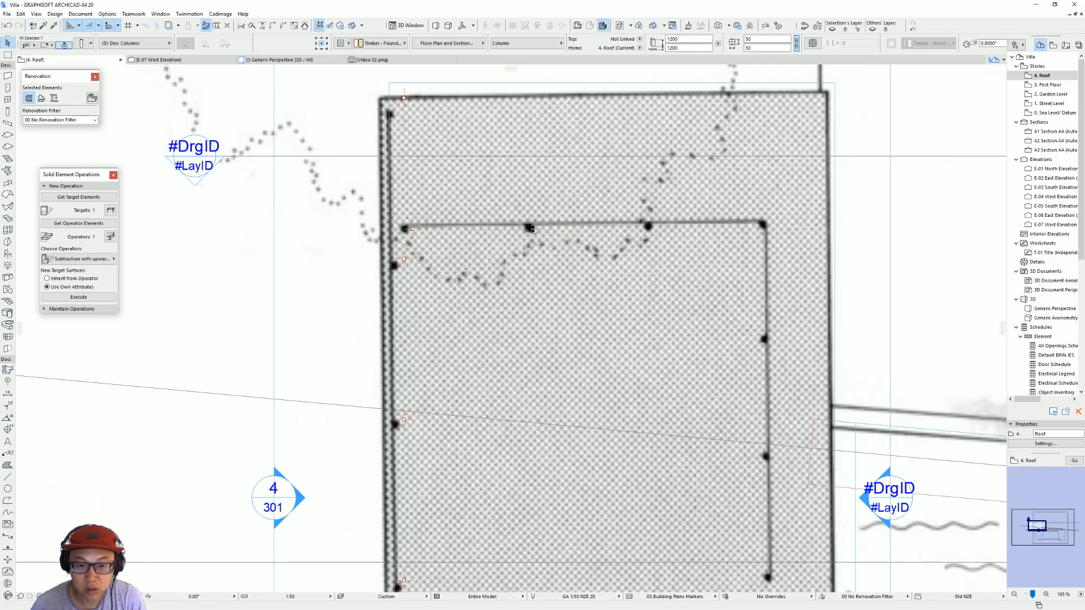
Step: Multiply the inner fence's first post along the short run to the corner mark, spread at 2000 mm spacing
click(413, 228)
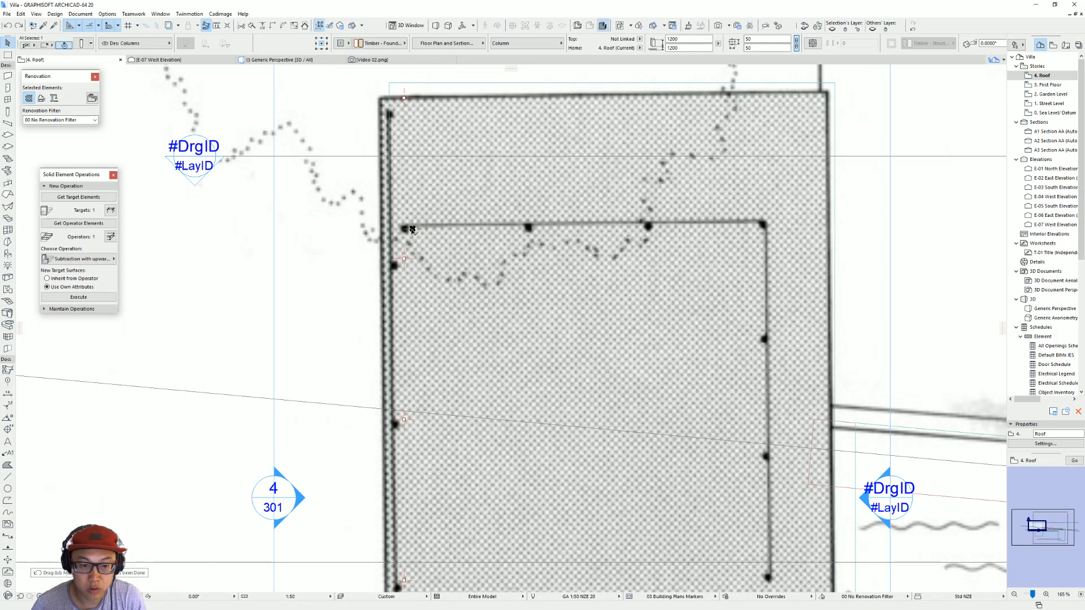
click(498, 271)
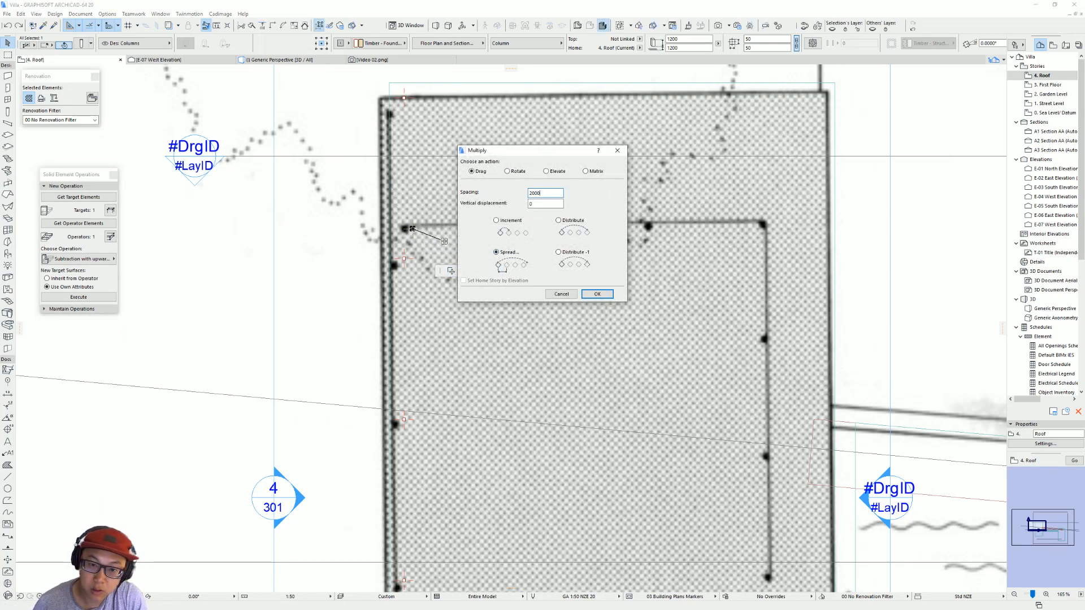
key(Return)
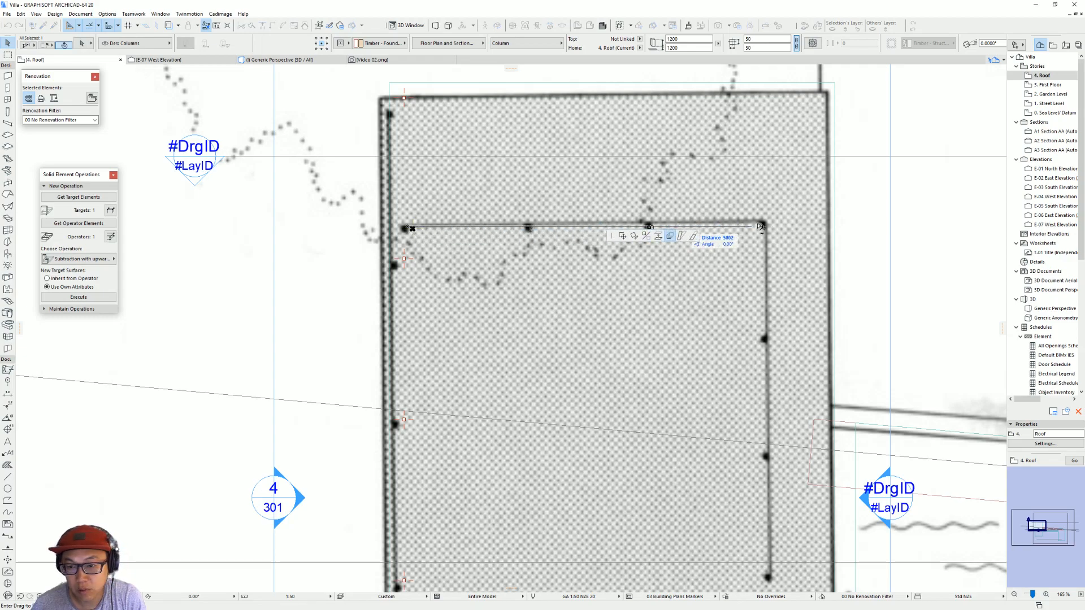
click(768, 228)
key(Escape)
Step: Multiply the inner fence's corner post along the long run to the last post mark before the gap
scroll(803, 235, down, 1)
middle_drag(803, 235, 702, 179)
click(678, 175)
click(678, 174)
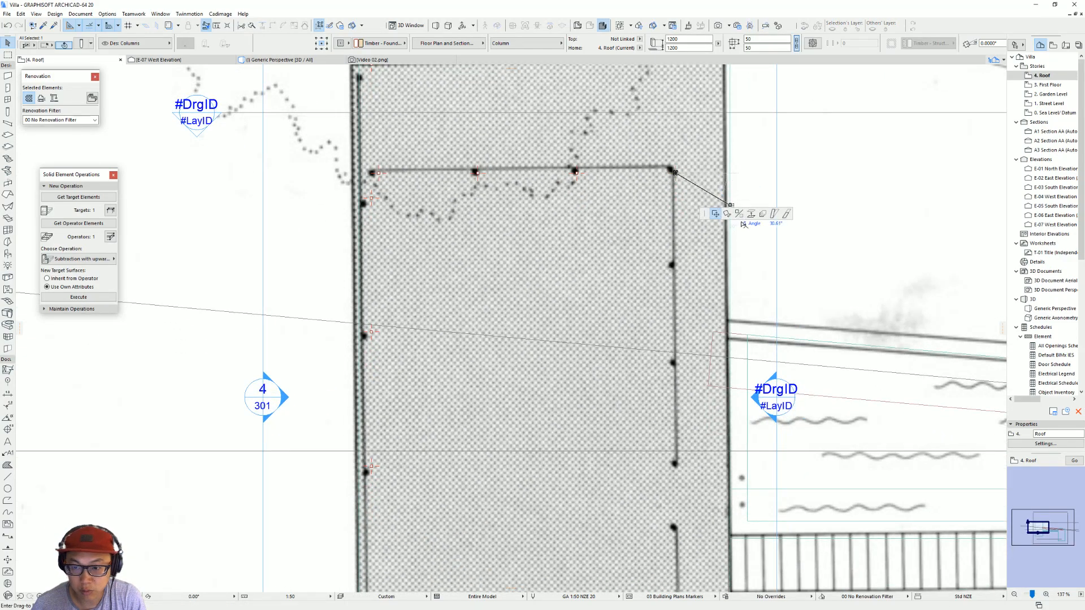
click(763, 214)
click(596, 292)
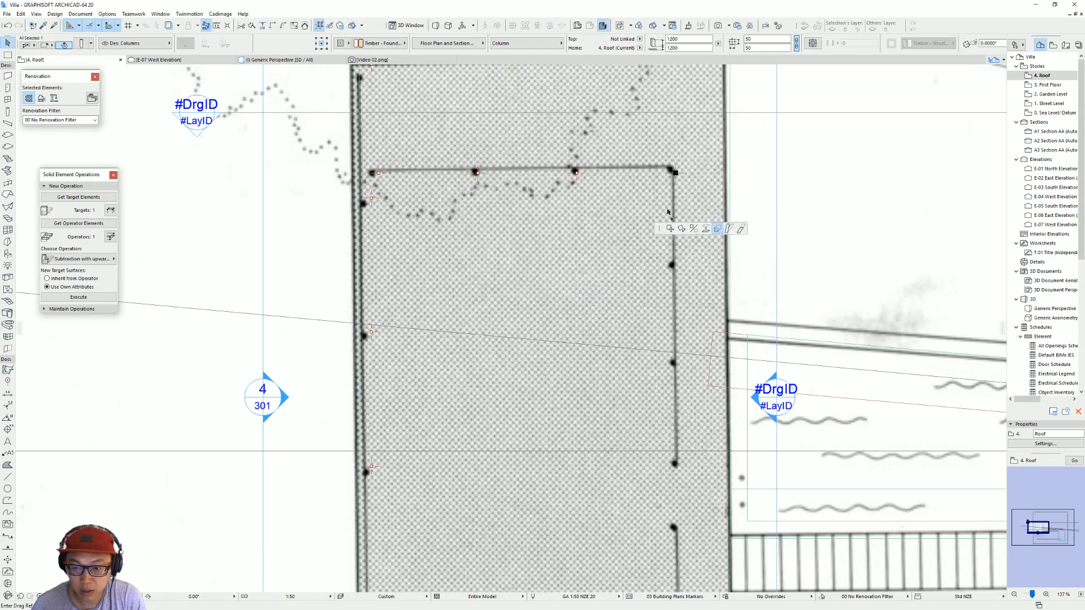
click(674, 172)
click(675, 470)
Step: Copy the long run's last post across the gap, and copy that post 2600 mm further to the corner by the stairs
scroll(657, 401, down, 3)
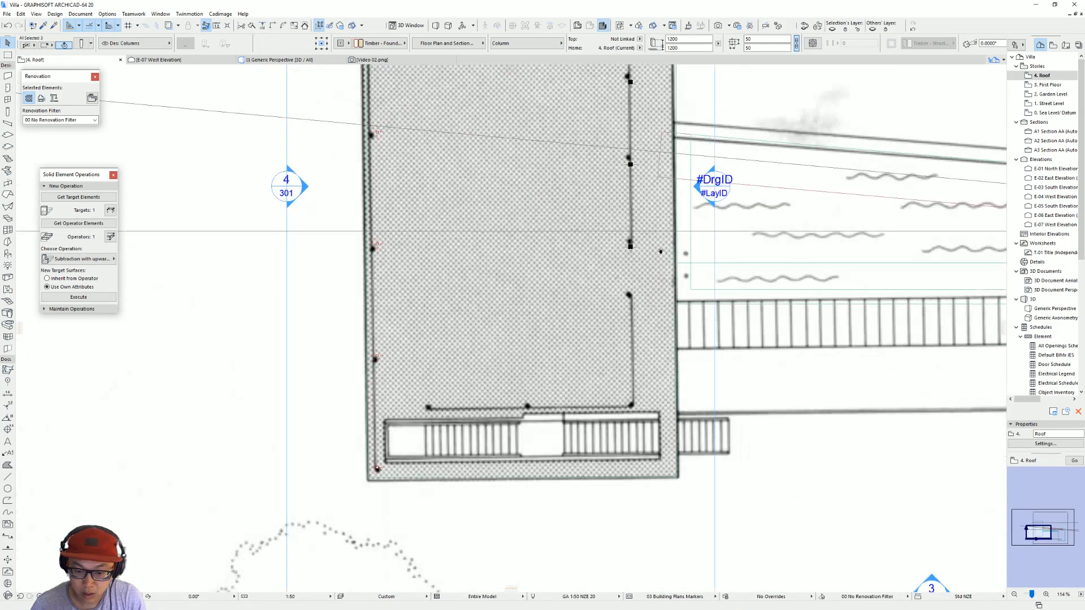
middle_drag(617, 349, 621, 378)
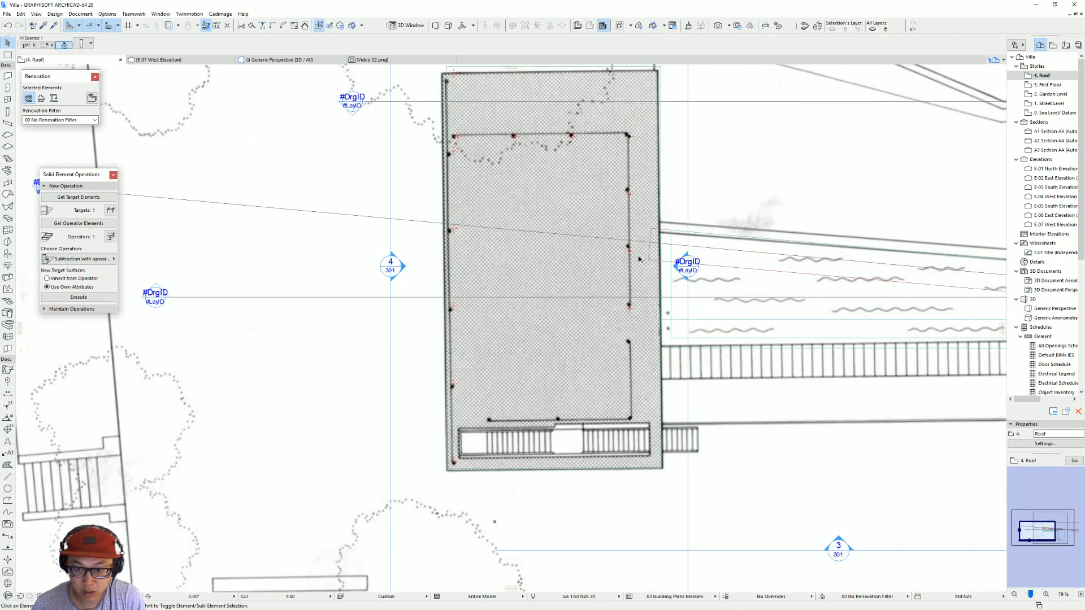
drag(630, 310, 632, 347)
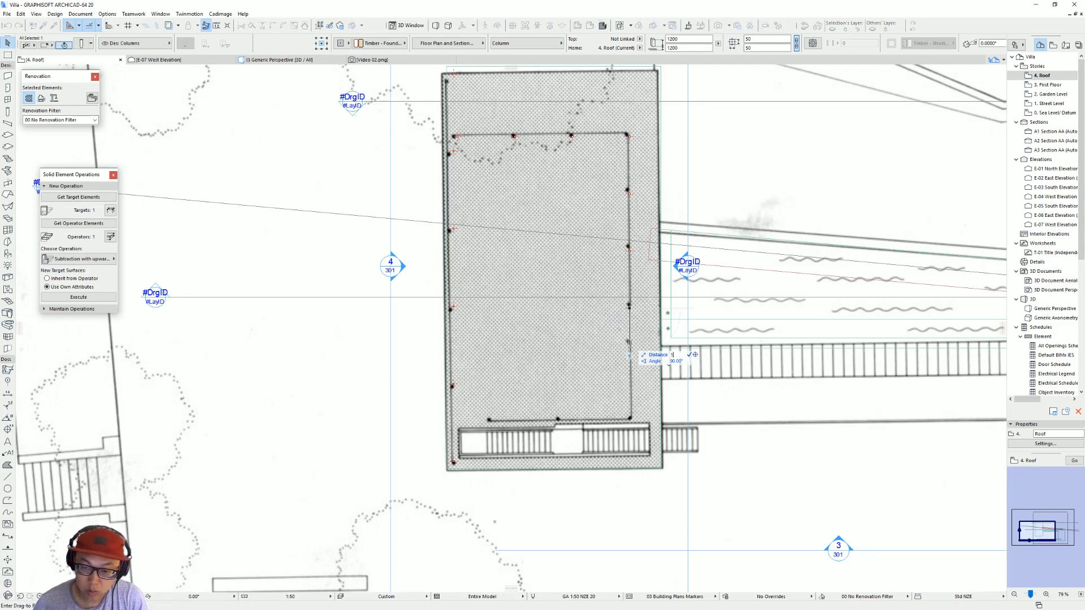
drag(629, 342, 631, 420)
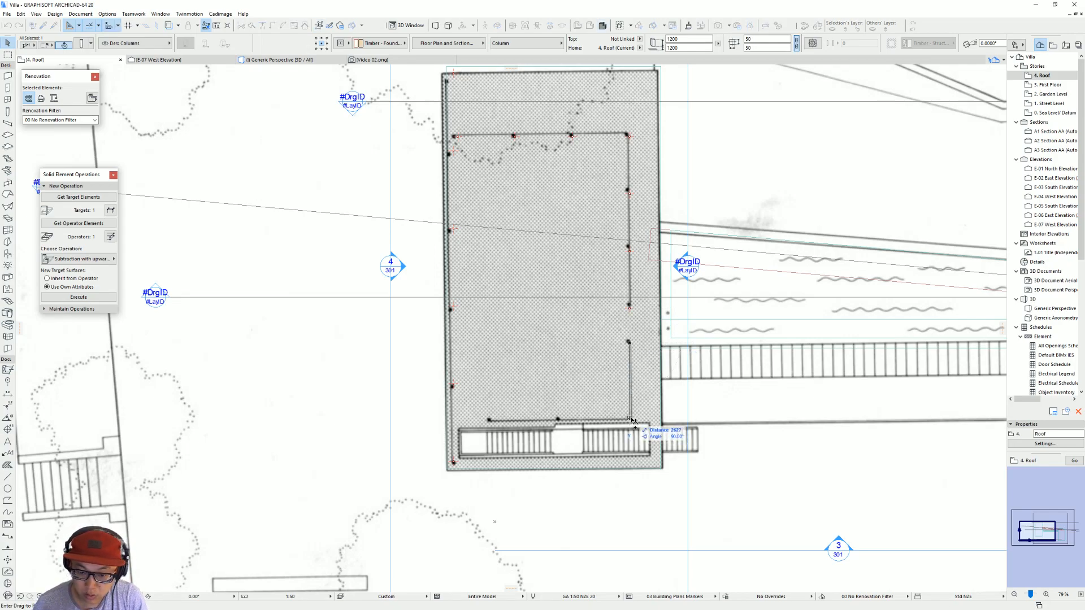
text(2600)
key(Return)
Step: Copy the stair-side corner post 2500 mm along the run beside the stairs, and copy that one onto the run's end mark
click(629, 418)
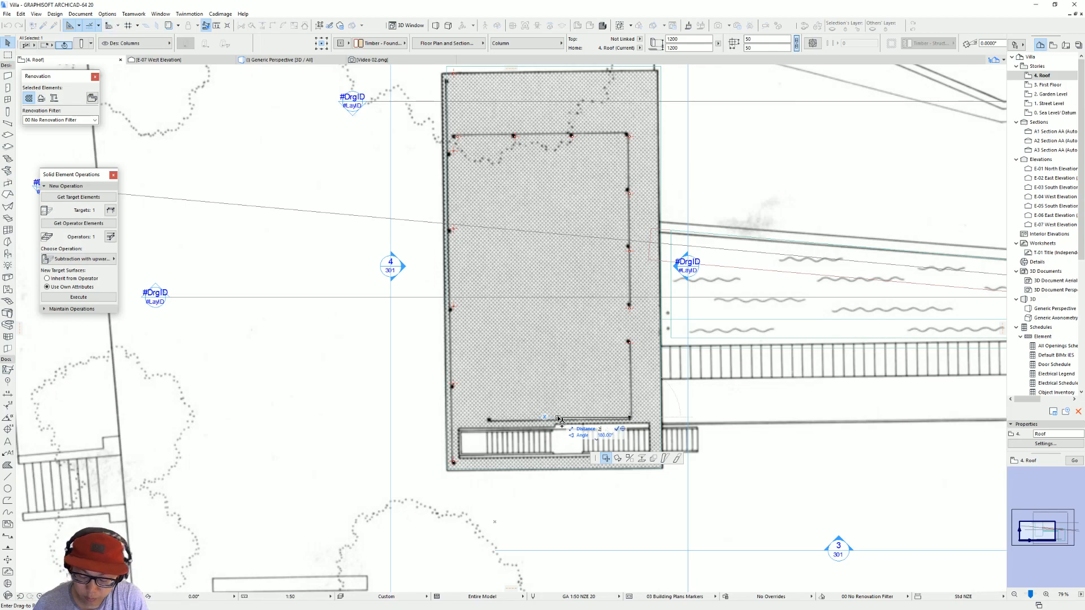
text(2500)
key(Return)
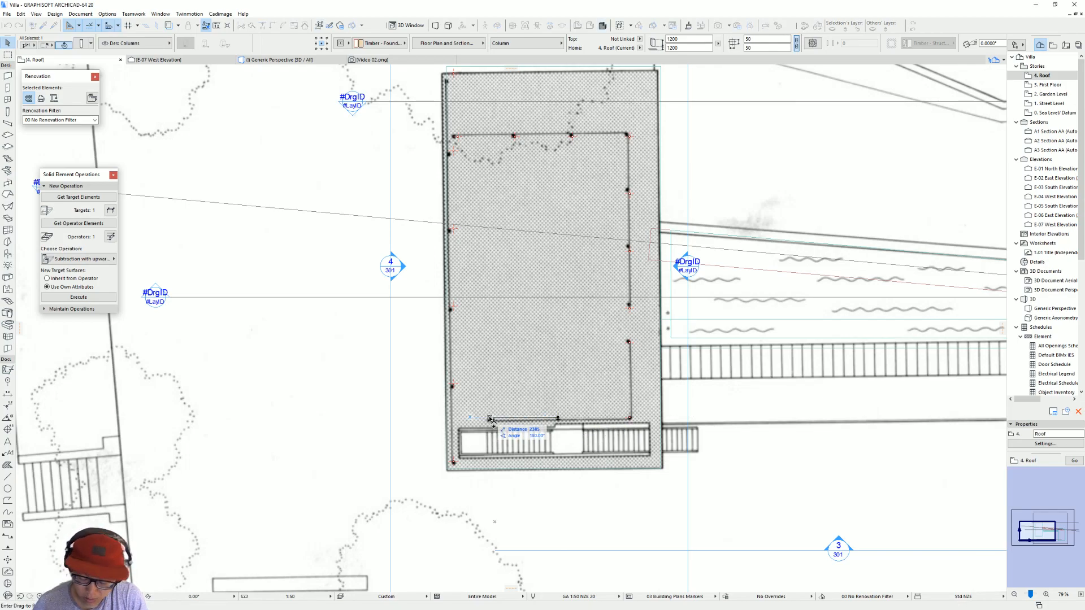
click(489, 418)
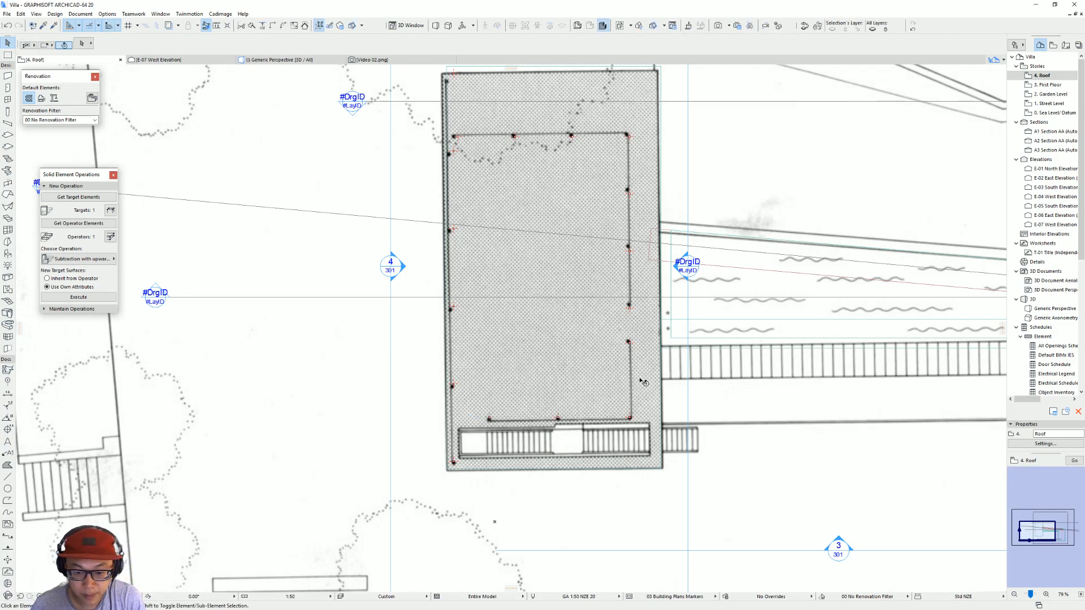
Step: Examine the rooftop posts in the 3D perspective from several angles and return to the roof floor plan
key(F3)
shift+middle_drag(495, 250, 396, 334)
scroll(590, 221, up, 3)
shift+middle_drag(560, 283, 413, 298)
shift+middle_drag(340, 371, 532, 305)
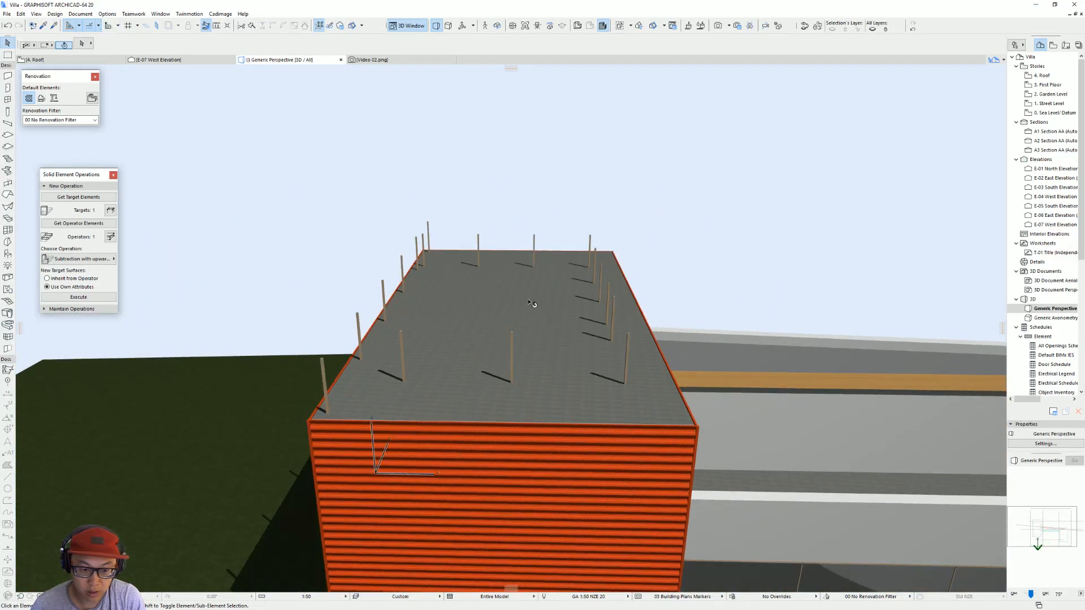
key(F2)
scroll(317, 345, up, 3)
middle_drag(310, 338, 229, 213)
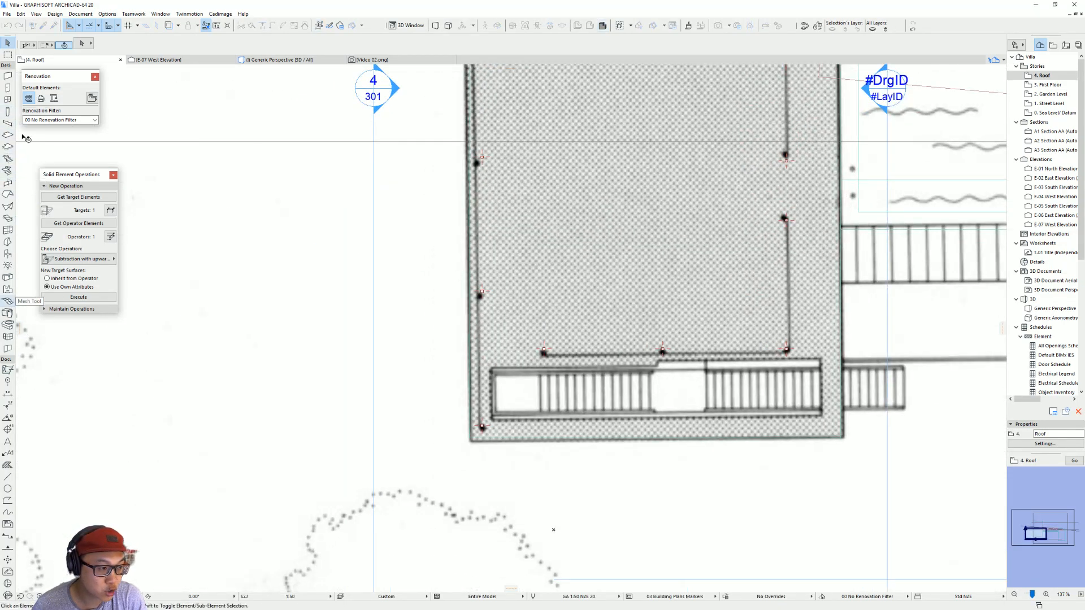
Step: Draw a 10 mm thick wall along the roof edge, from the post beside the stairs to the edge post at the far end
click(33, 338)
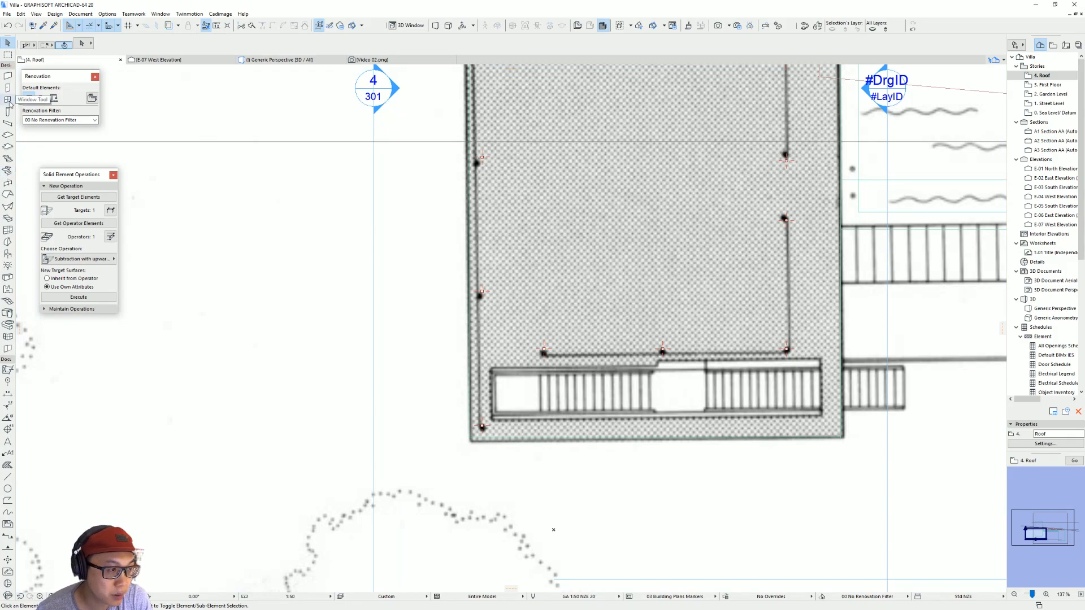
click(8, 75)
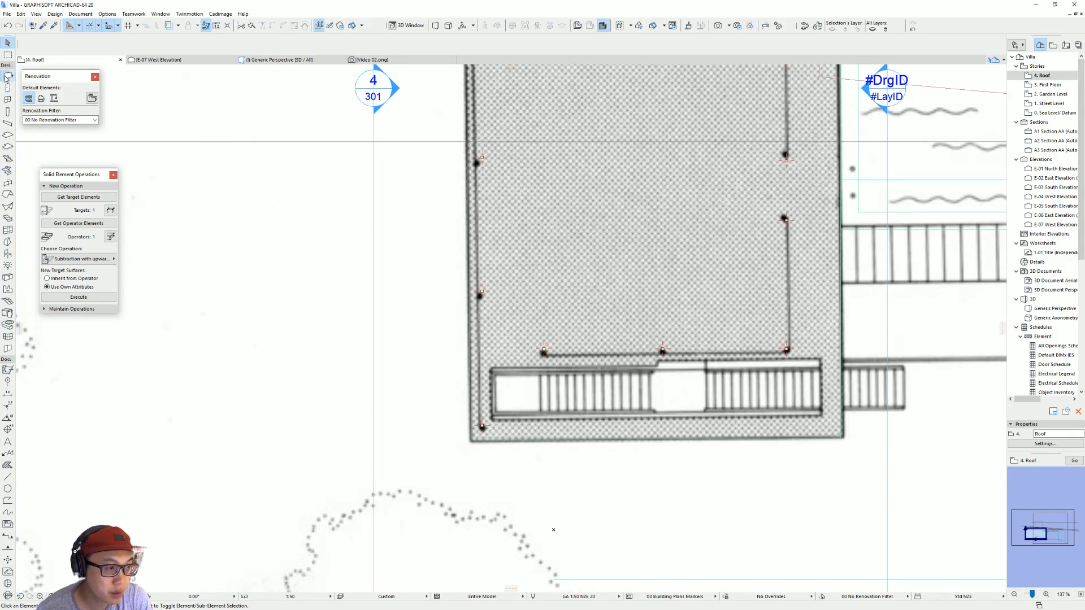
scroll(520, 424, up, 4)
click(402, 432)
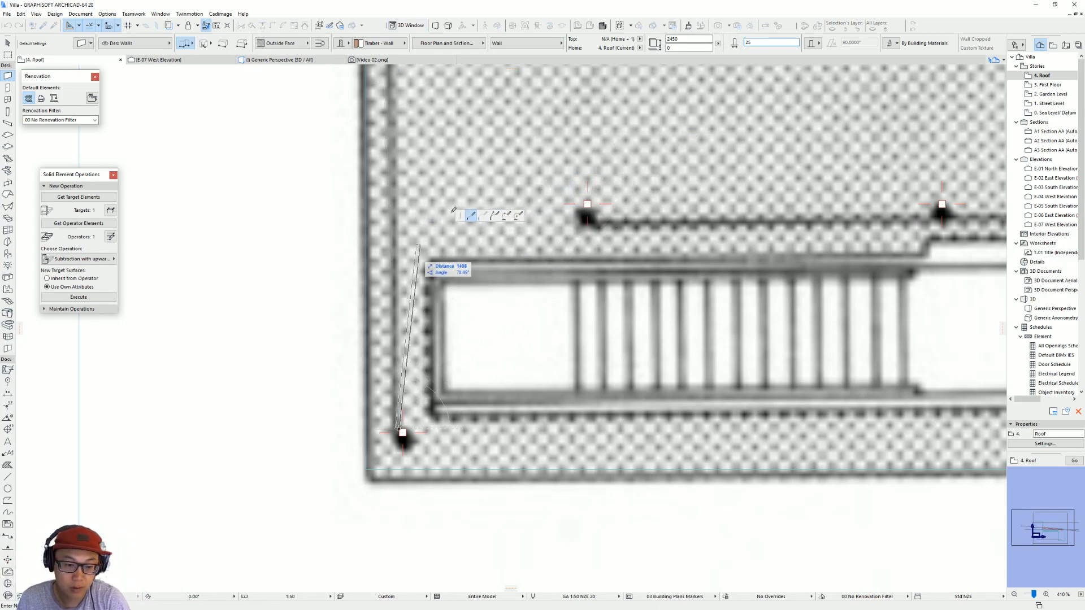
text(10)
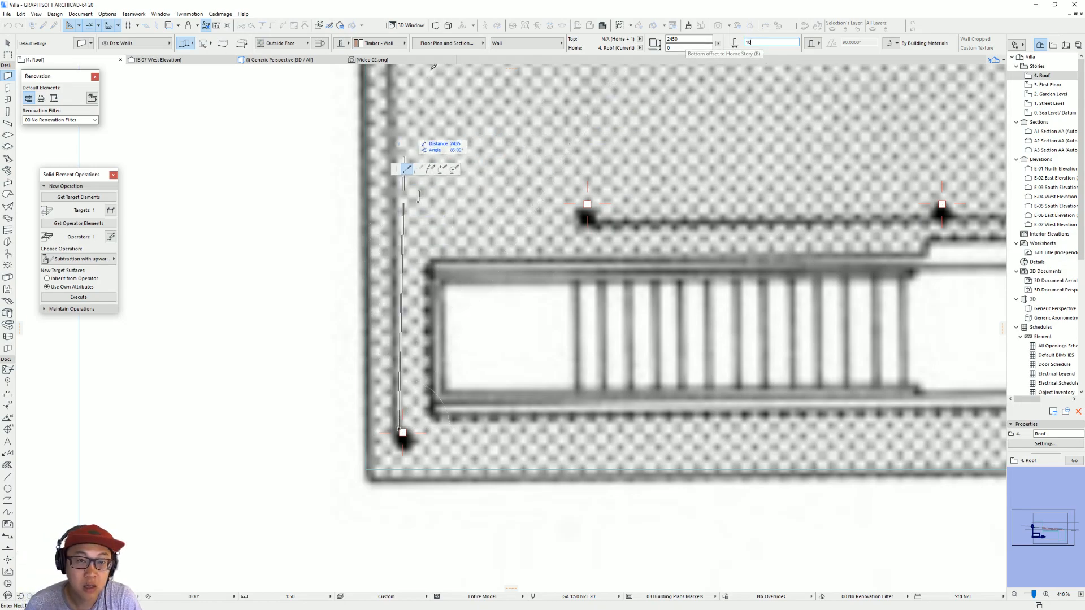
scroll(394, 261, down, 4)
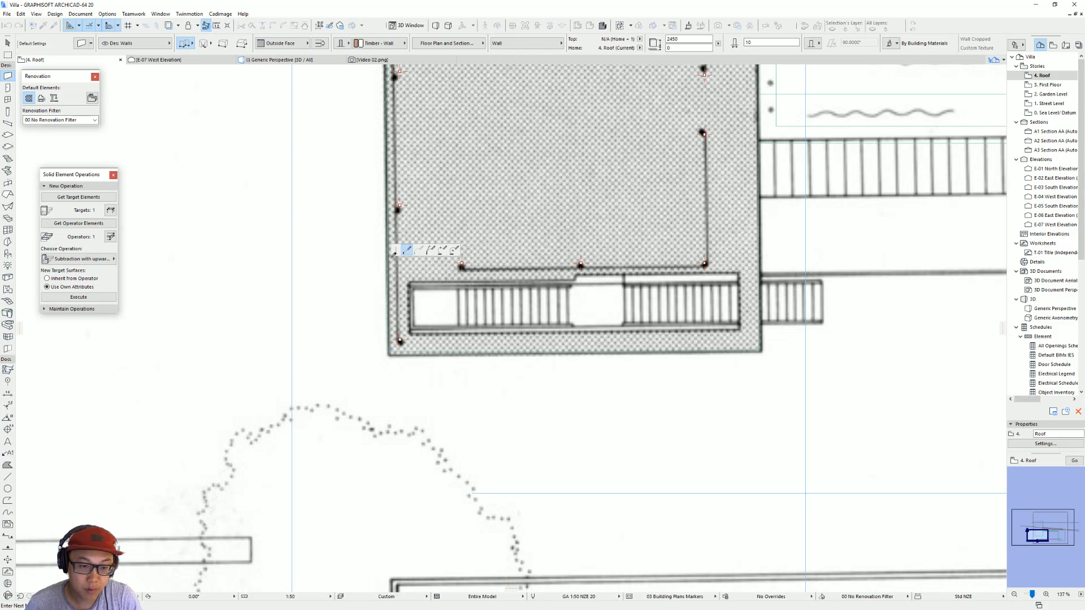
scroll(394, 261, down, 4)
scroll(427, 180, up, 7)
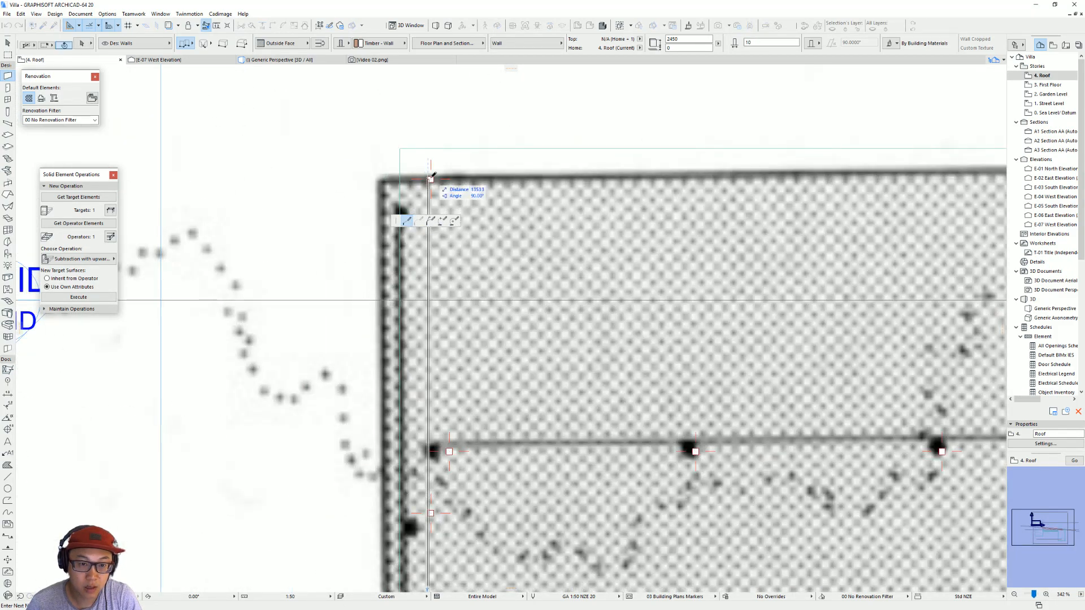
click(430, 177)
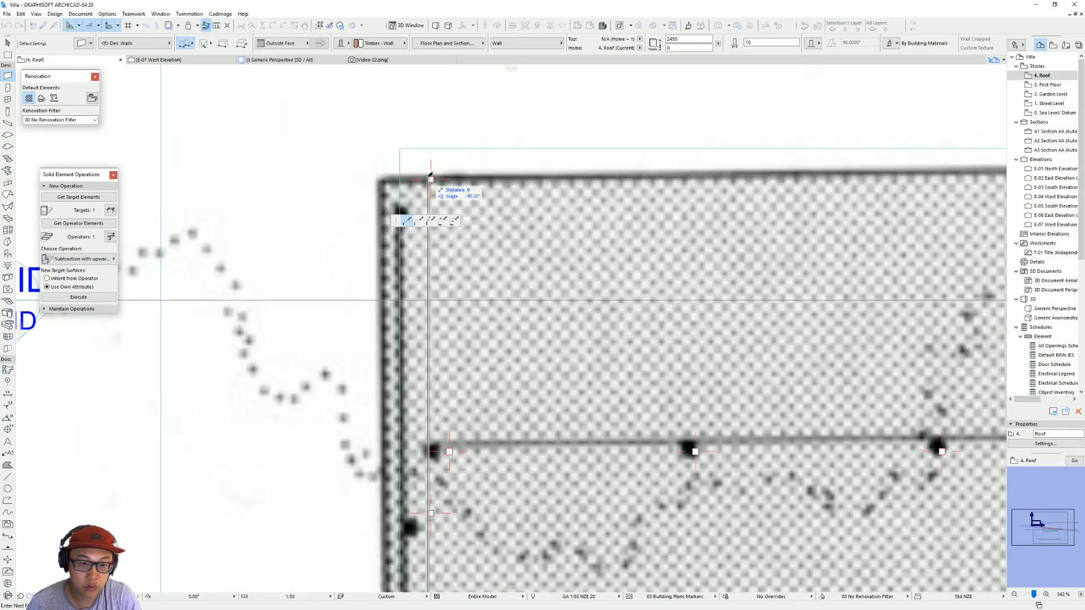
click(430, 177)
key(Escape)
Step: Set the edge wall's height to 1200 mm and pick up its settings for new walls
click(430, 178)
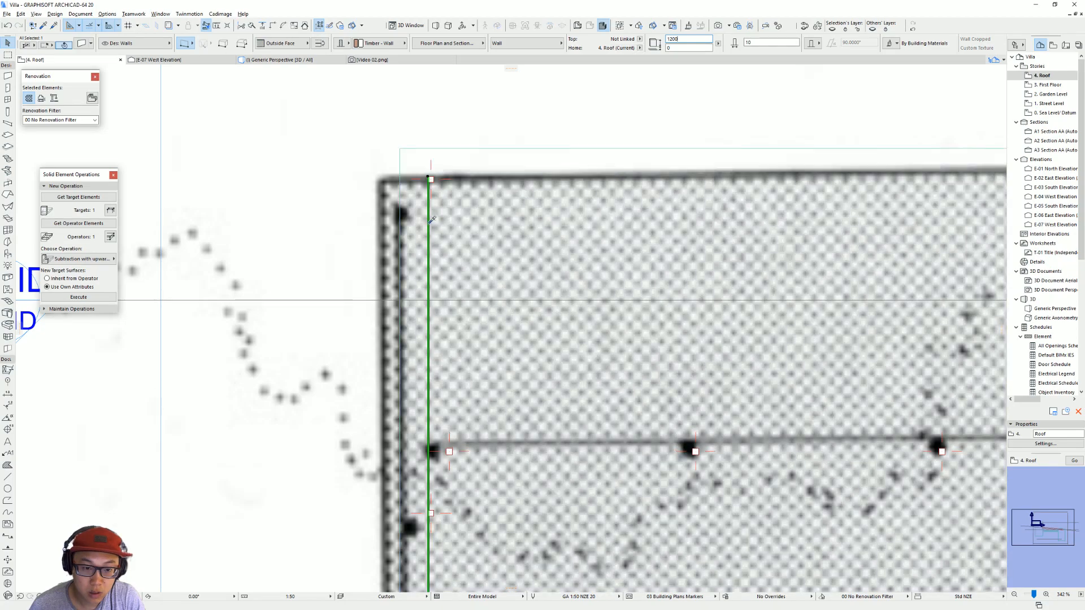
alt+click(430, 218)
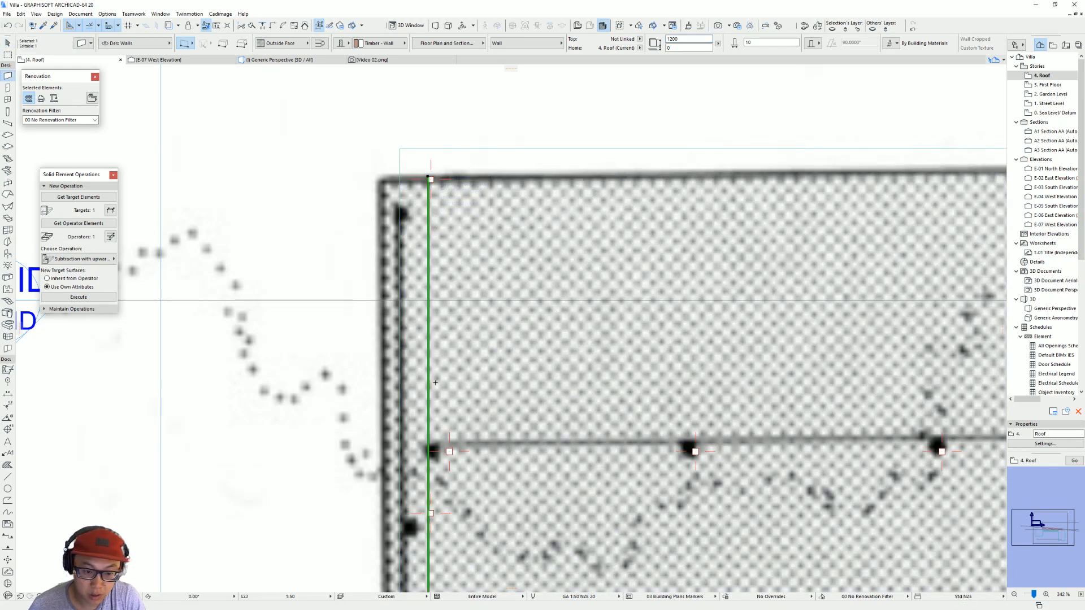
key(Escape)
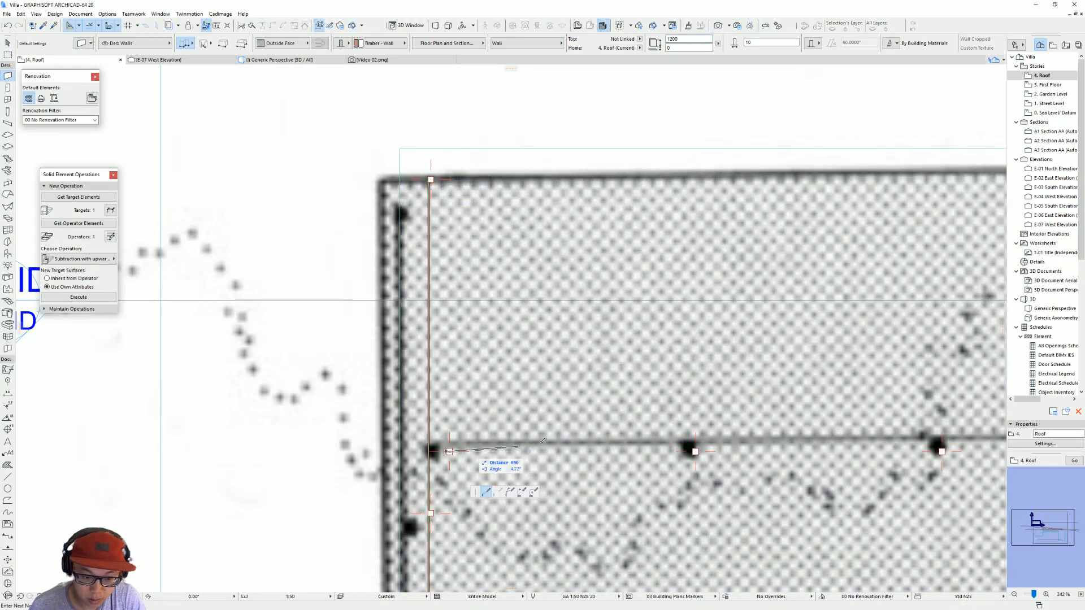
Step: Draw walls along the inner fence from its first post through the corner post to the last post before the gap
click(447, 449)
scroll(590, 419, down, 1)
middle_drag(589, 418, 189, 262)
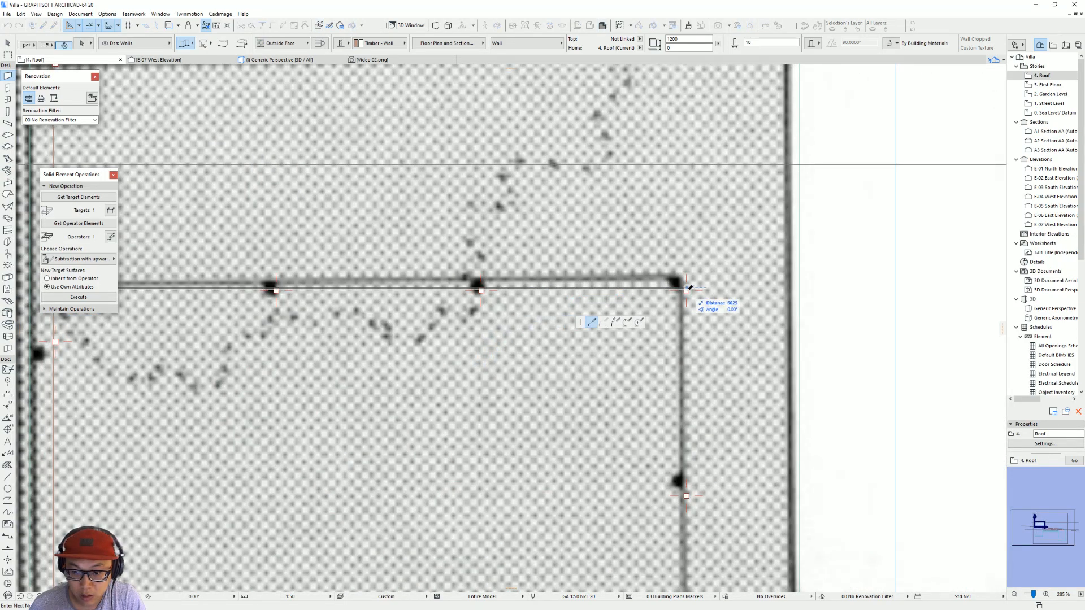
mouse_move(705, 378)
middle_down()
mouse_move(647, 208)
mouse_move(627, 184)
middle_up()
scroll(628, 185, down, 4)
scroll(646, 308, down, 2)
middle_drag(646, 307, 629, 242)
scroll(634, 317, up, 5)
scroll(613, 379, up, 4)
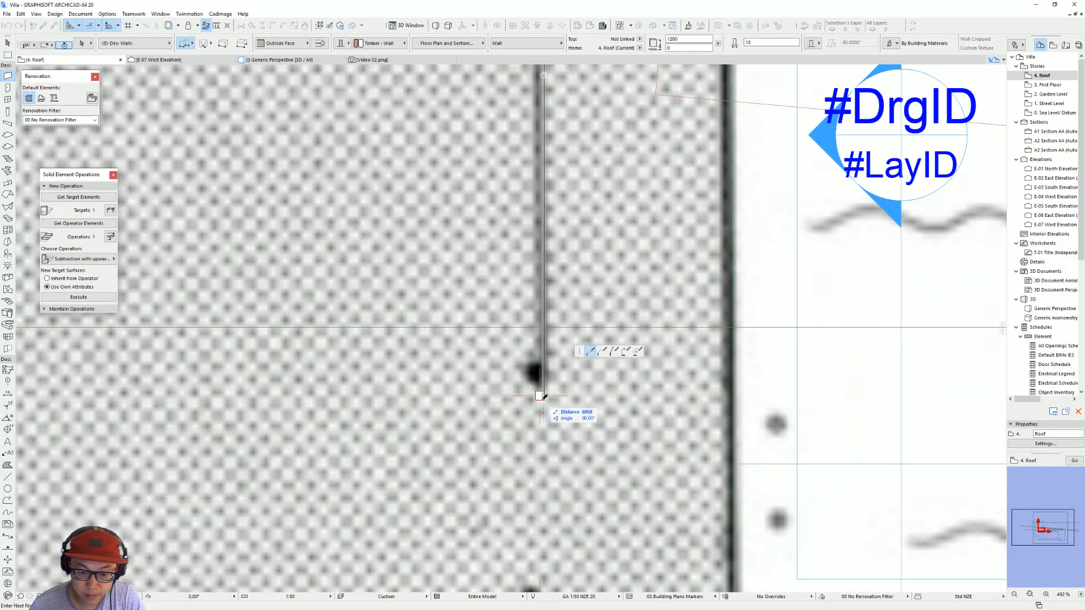
click(580, 380)
Step: Draw walls from the post after the gap to the stair-side corner post and along to the end post beside the stairs
scroll(558, 413, down, 3)
scroll(558, 412, down, 2)
middle_drag(558, 413, 560, 271)
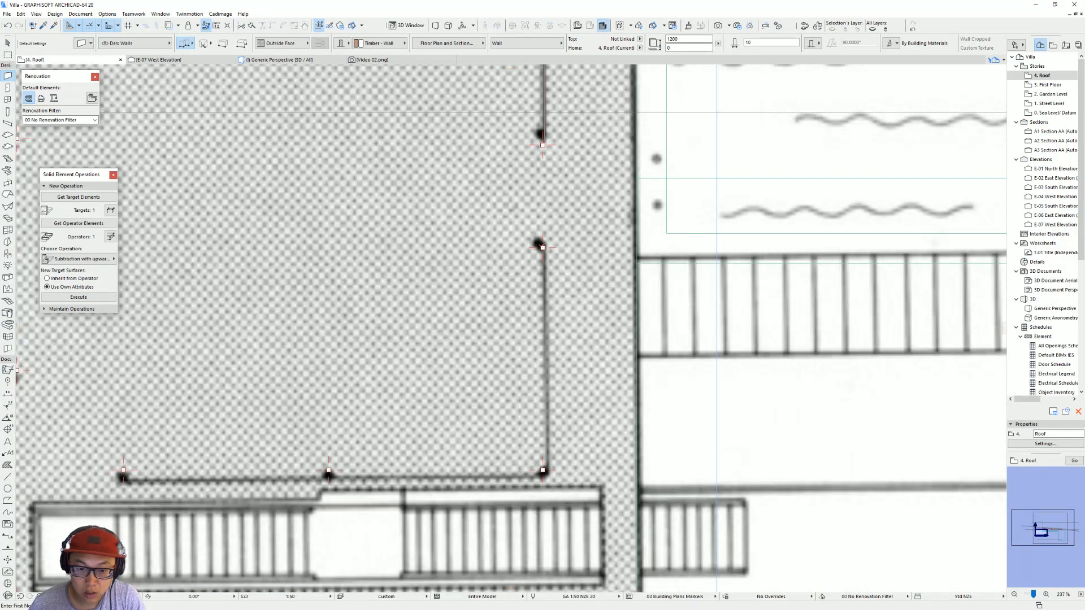
click(542, 247)
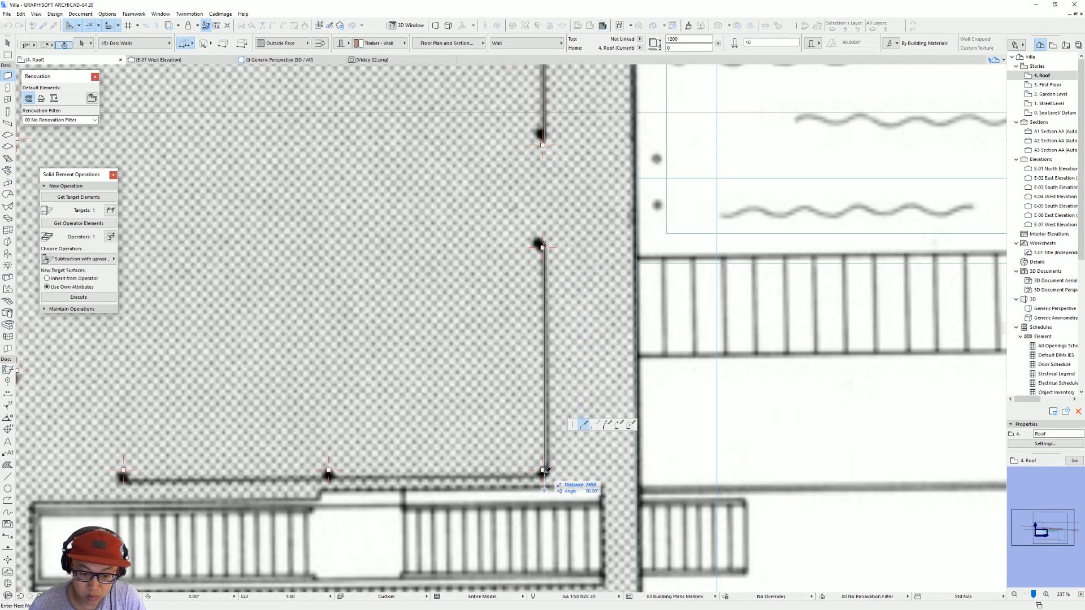
click(543, 470)
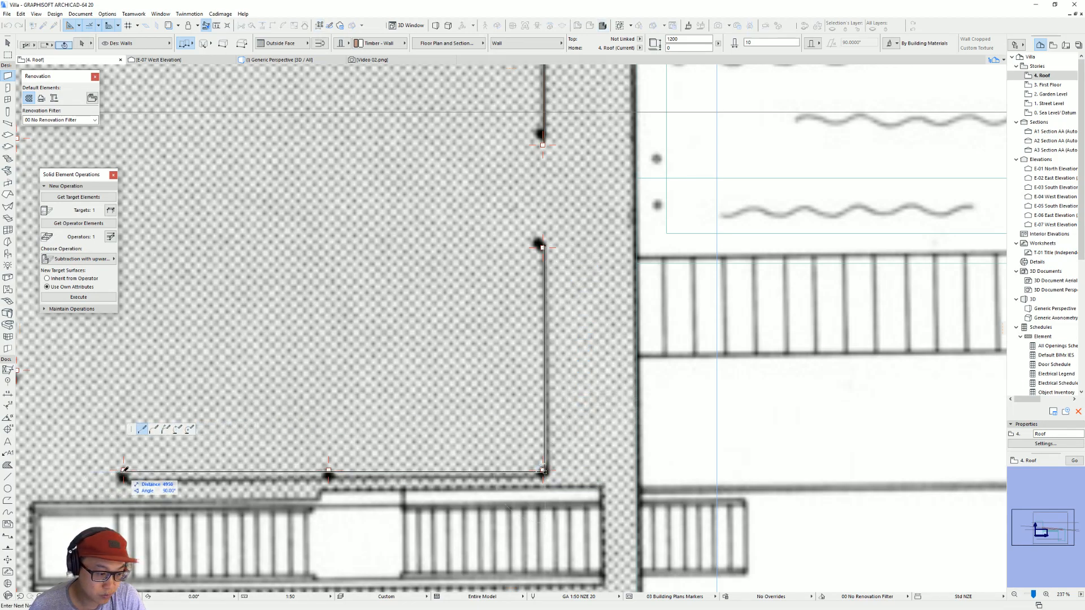
double_click(124, 470)
Step: Check the roof in 3D, and set the base offset of all five fence walls to 1200 mm on the roof plan
key(F3)
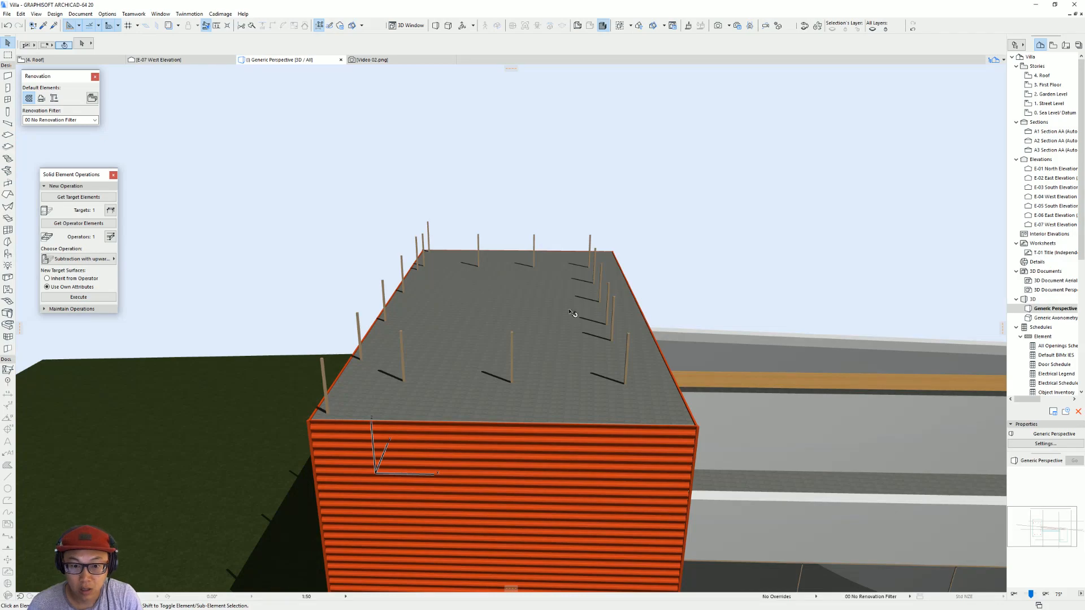
shift+middle_drag(575, 315, 536, 362)
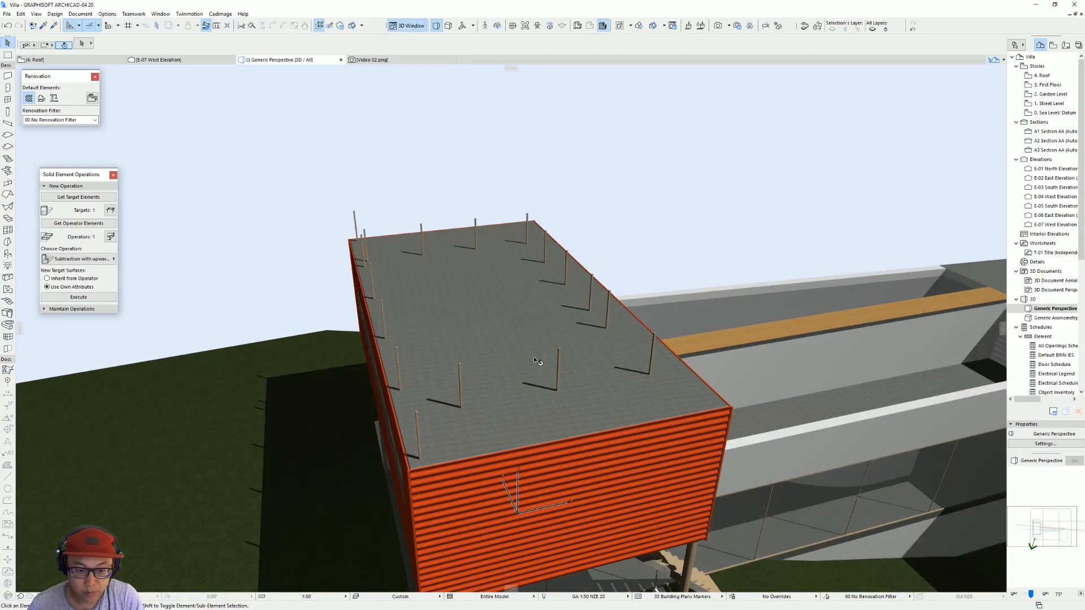
key(F2)
click(544, 458)
shift+click(519, 470)
scroll(610, 407, down, 5)
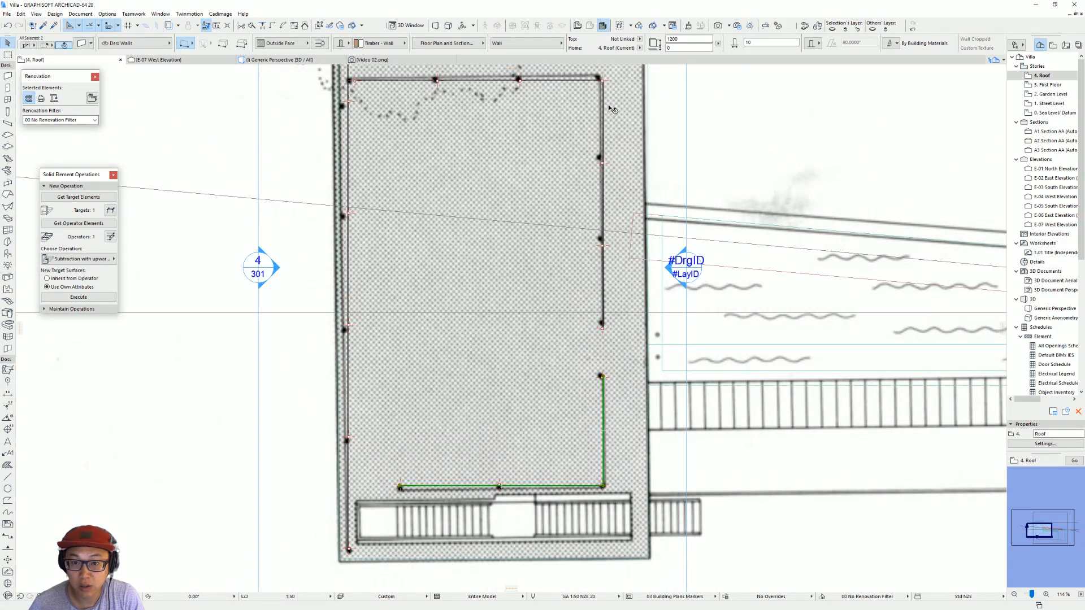
shift+click(602, 113)
shift+click(474, 80)
shift+click(350, 122)
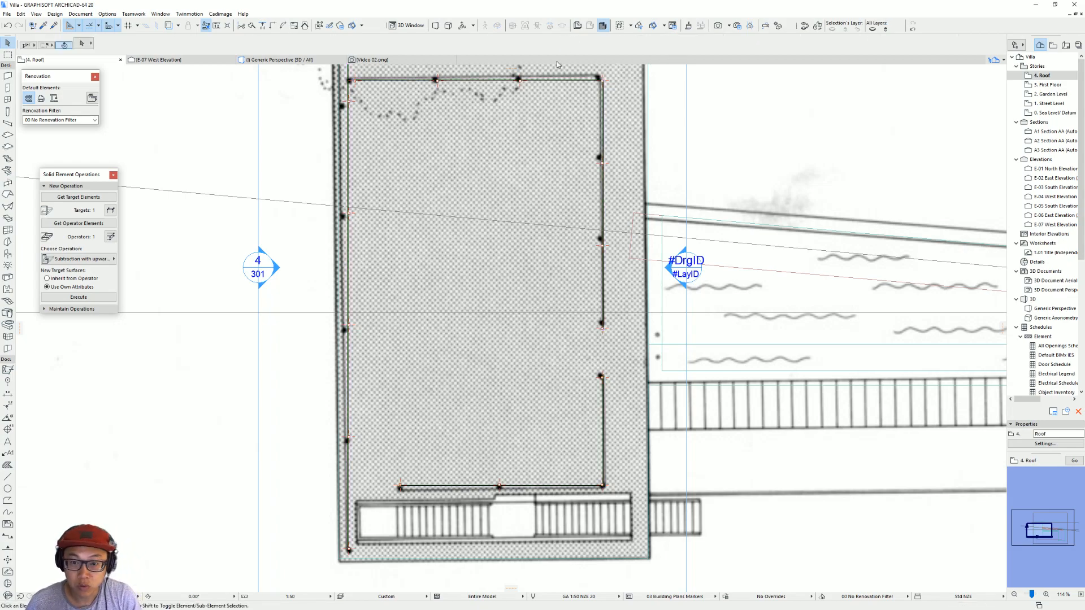
Step: Select all five rooftop fence walls in 3D and override their surfaces, picking Metal - Fence Chainlink for the edge surface
key(F3)
shift+middle_drag(483, 300, 634, 281)
shift+click(557, 324)
shift+click(535, 284)
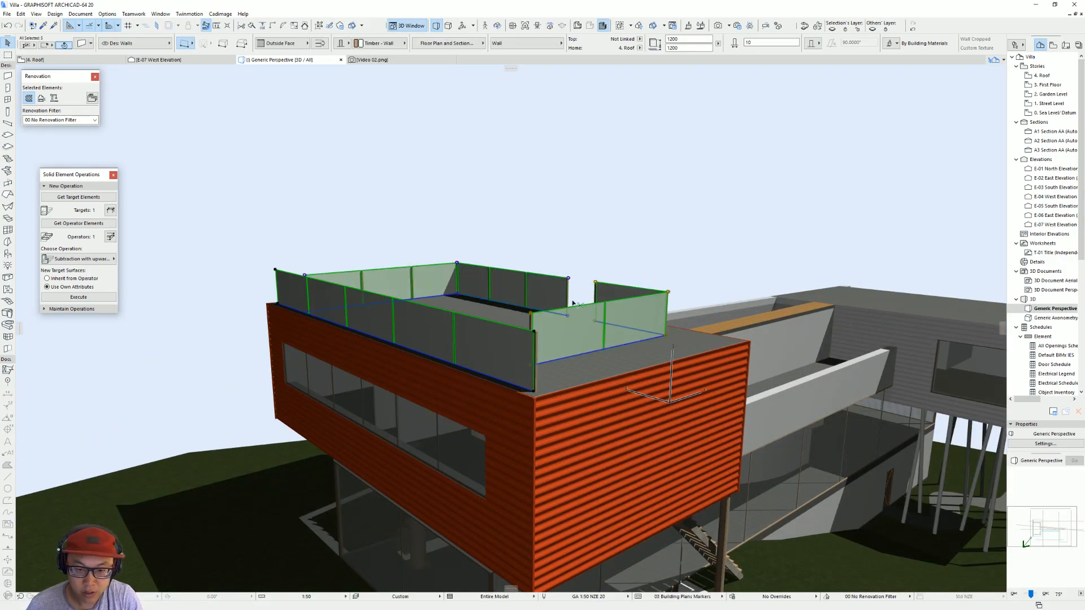
key(ctrl+t)
click(457, 311)
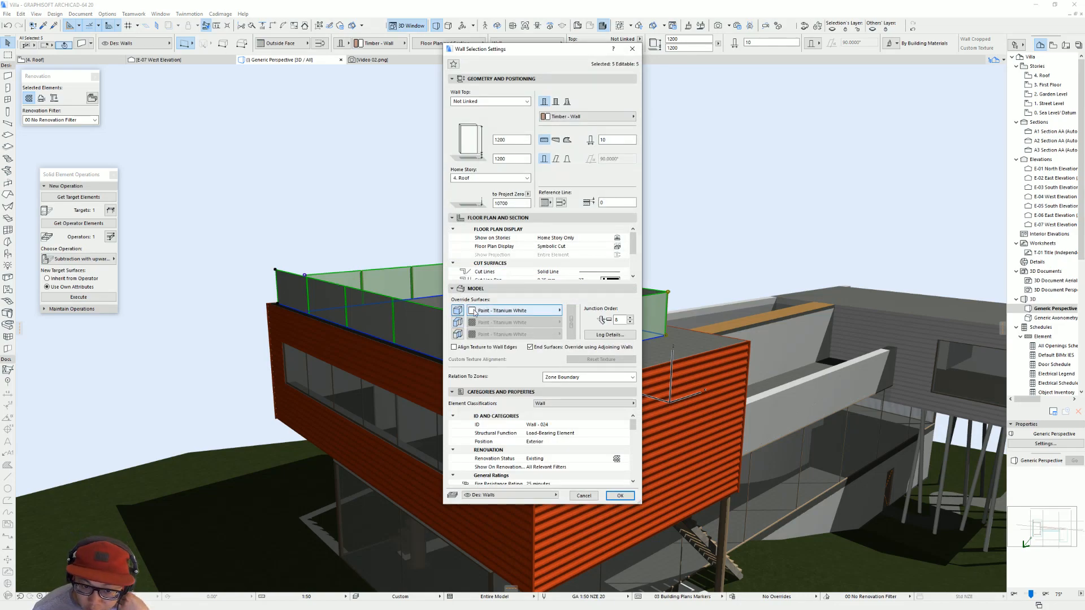
click(458, 322)
click(514, 322)
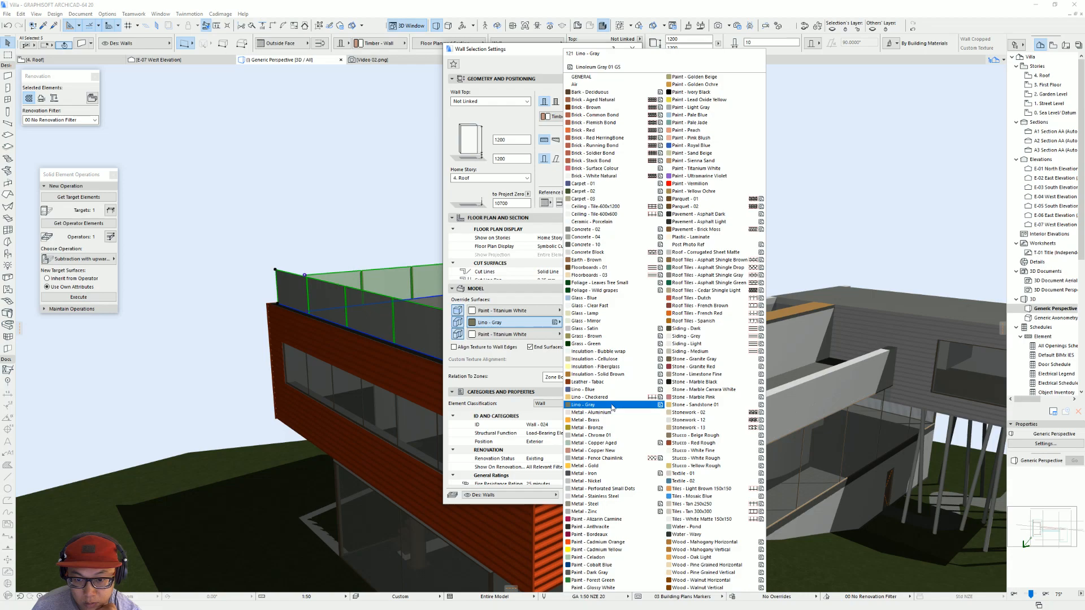
click(617, 458)
key(Return)
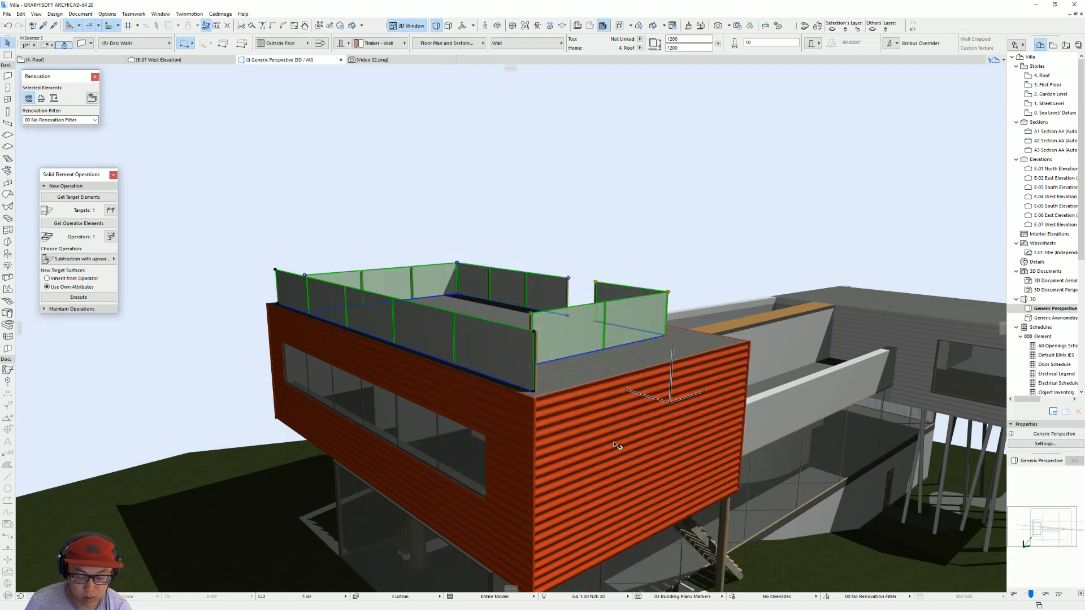
Step: Set all three override surfaces of the selected fence walls to Metal - Fence Chainlink
key(ctrl+t)
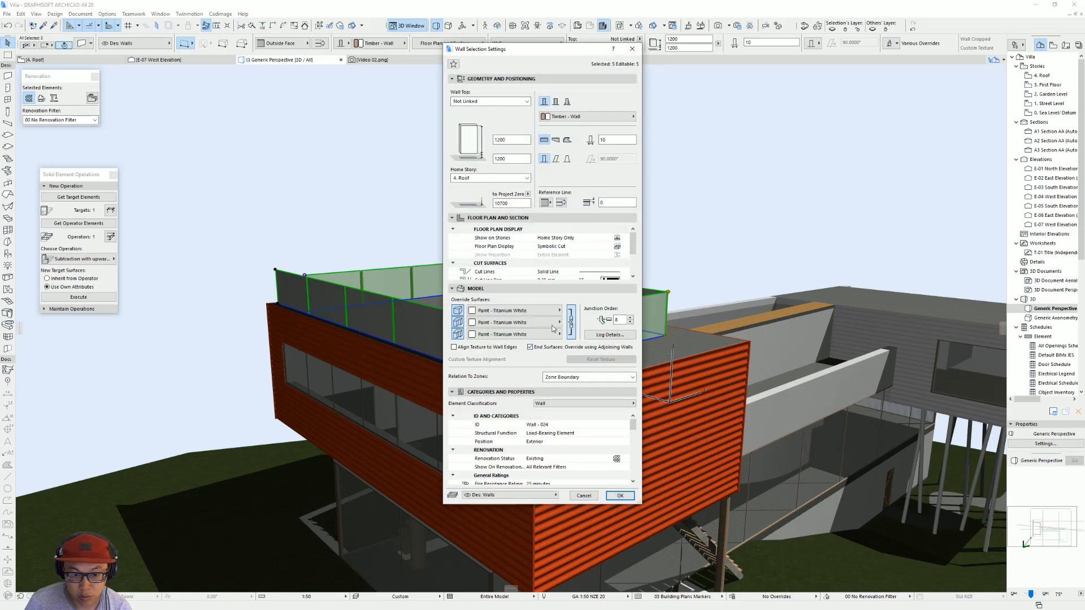
click(559, 322)
click(617, 458)
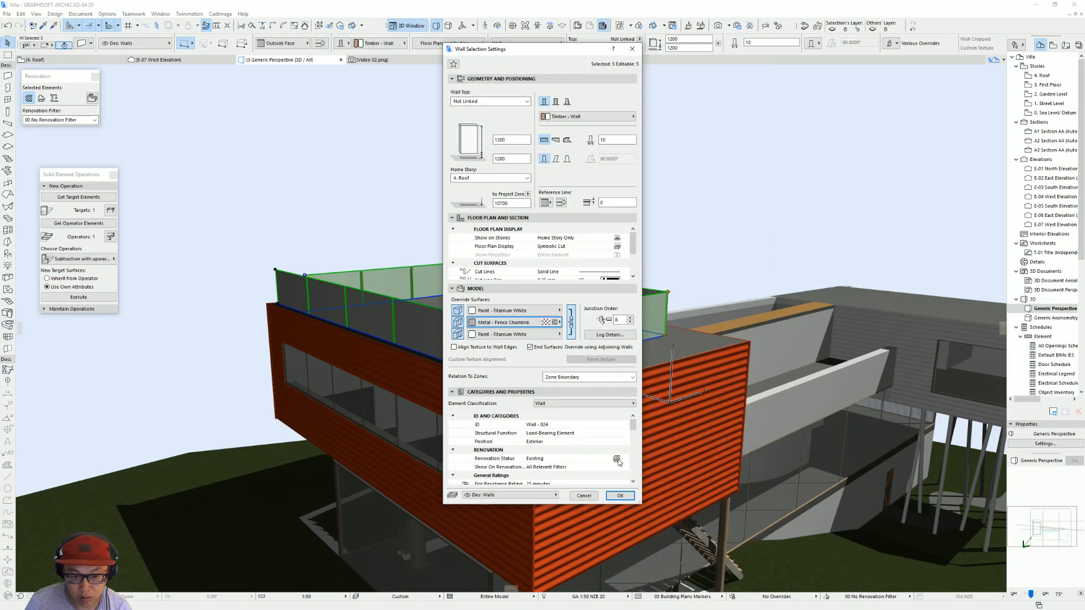
click(572, 323)
click(551, 310)
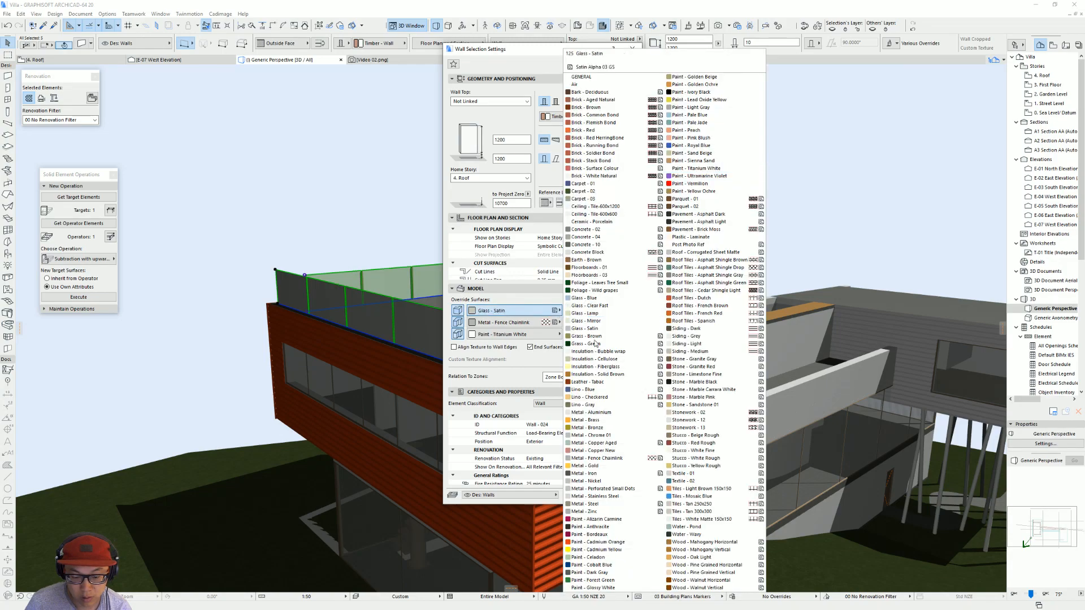
click(618, 459)
click(572, 322)
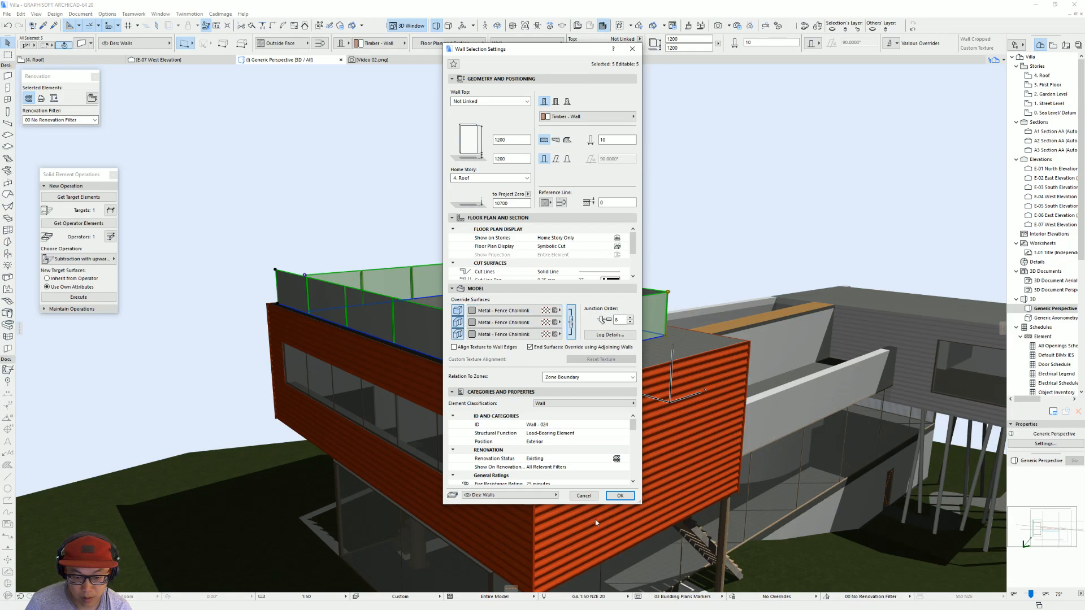
click(620, 495)
scroll(649, 344, up, 5)
shift+middle_drag(649, 344, 577, 407)
scroll(613, 344, down, 4)
click(610, 421)
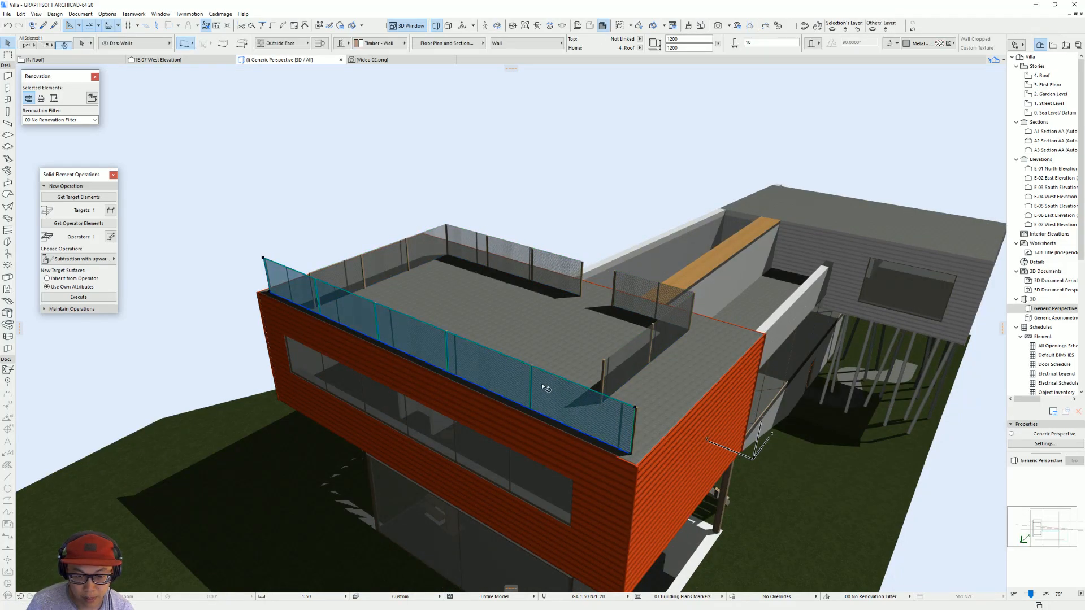
scroll(543, 387, up, 4)
mouse_move(541, 386)
shift+middle_down()
mouse_move(533, 356)
mouse_move(514, 343)
mouse_move(537, 372)
shift+middle_up()
key(ctrl+d)
click(699, 355)
key(Escape)
key(Escape)
Step: Inspect the chainlink fence from several sides in 3D and check the texture settings of the Metal - Fence Chainlink surface
scroll(634, 416, down, 3)
shift+middle_drag(634, 417, 409, 366)
shift+middle_drag(287, 339, 368, 421)
middle_drag(288, 436, 390, 343)
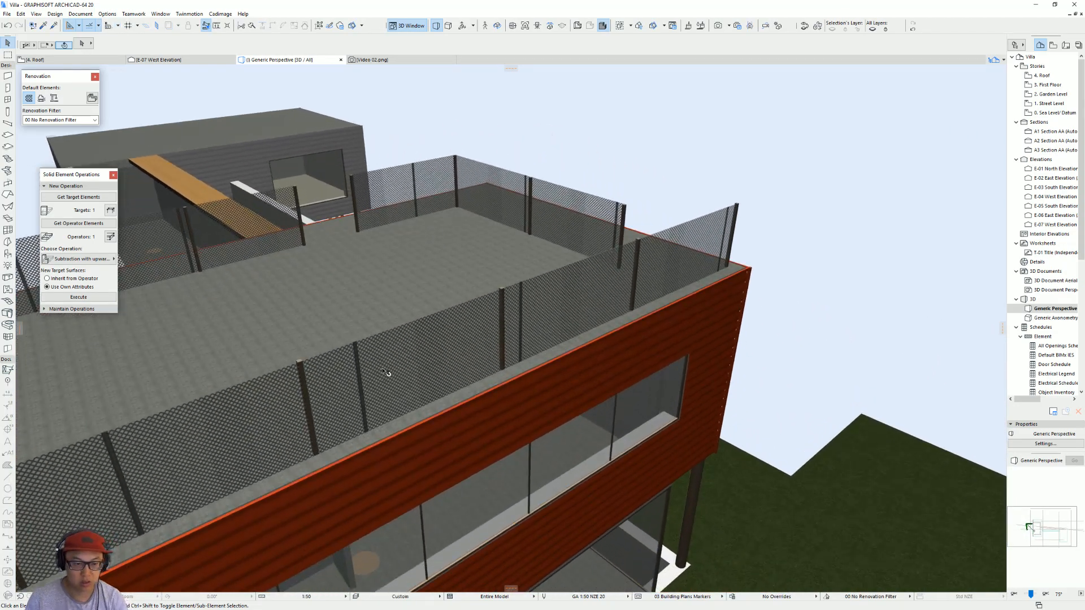
shift+middle_drag(583, 313, 533, 346)
click(561, 337)
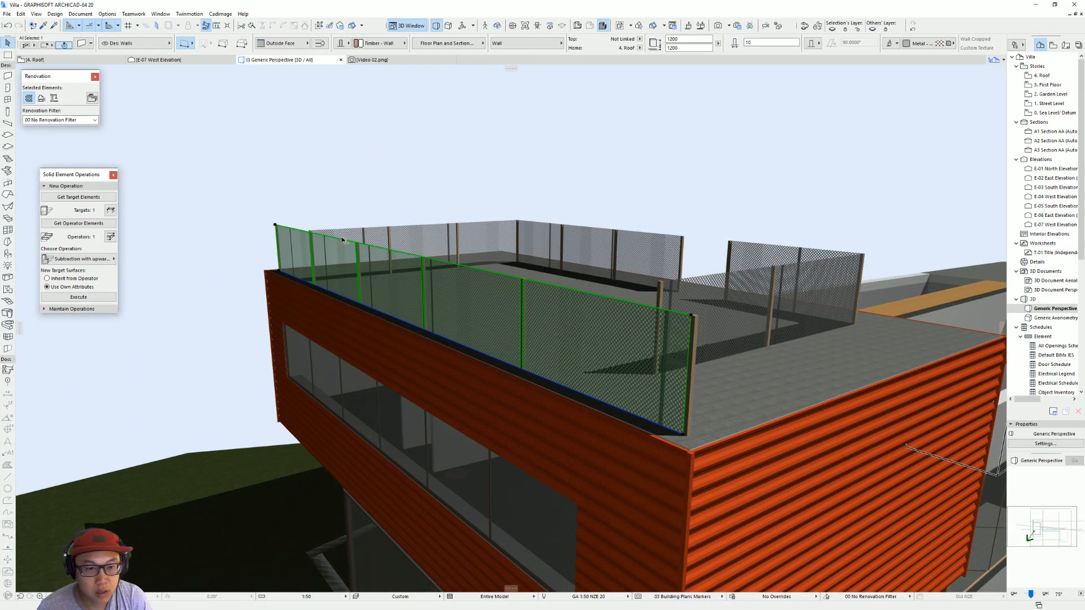
key(ctrl+t)
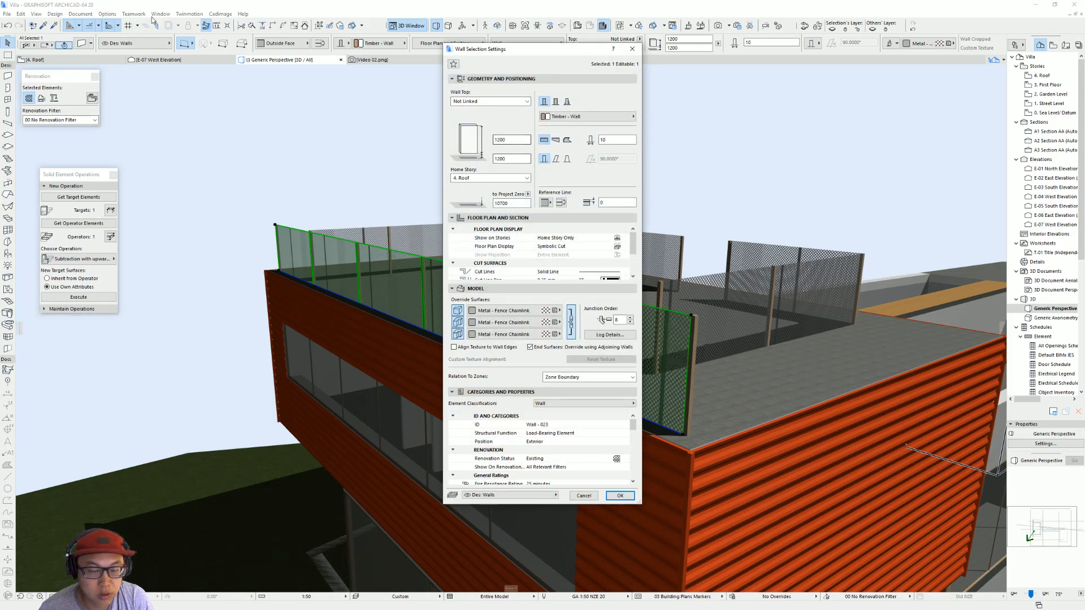
click(571, 494)
click(107, 13)
mouse_move(125, 26)
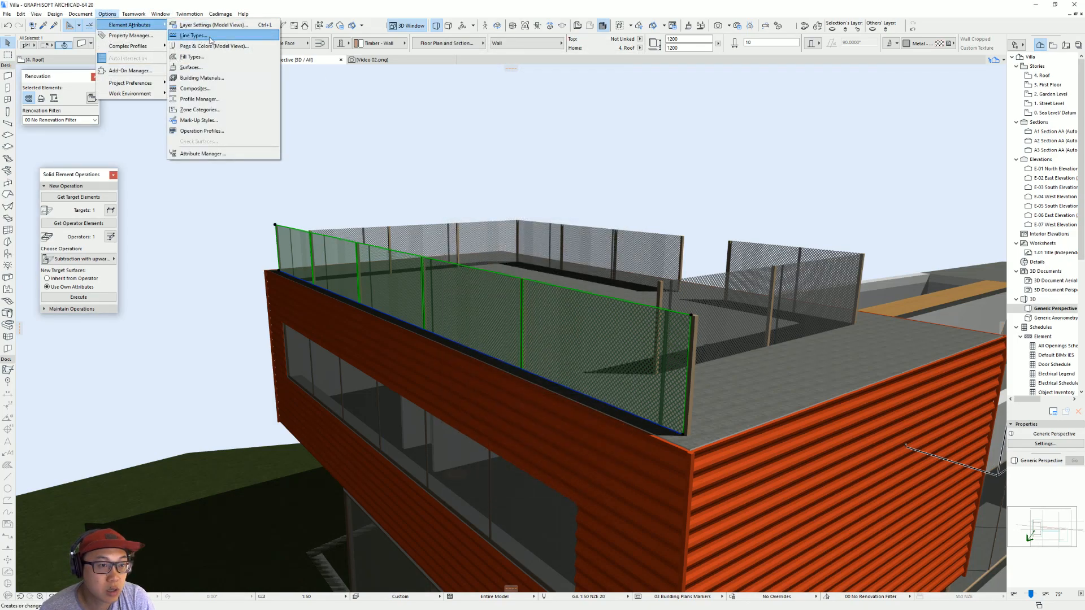
click(205, 67)
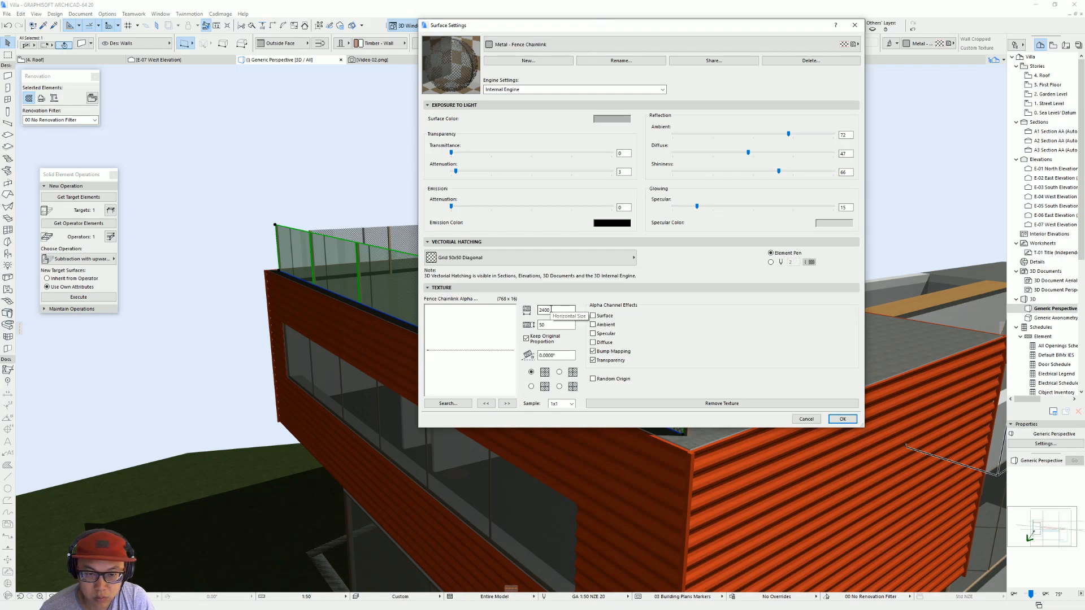
key(Return)
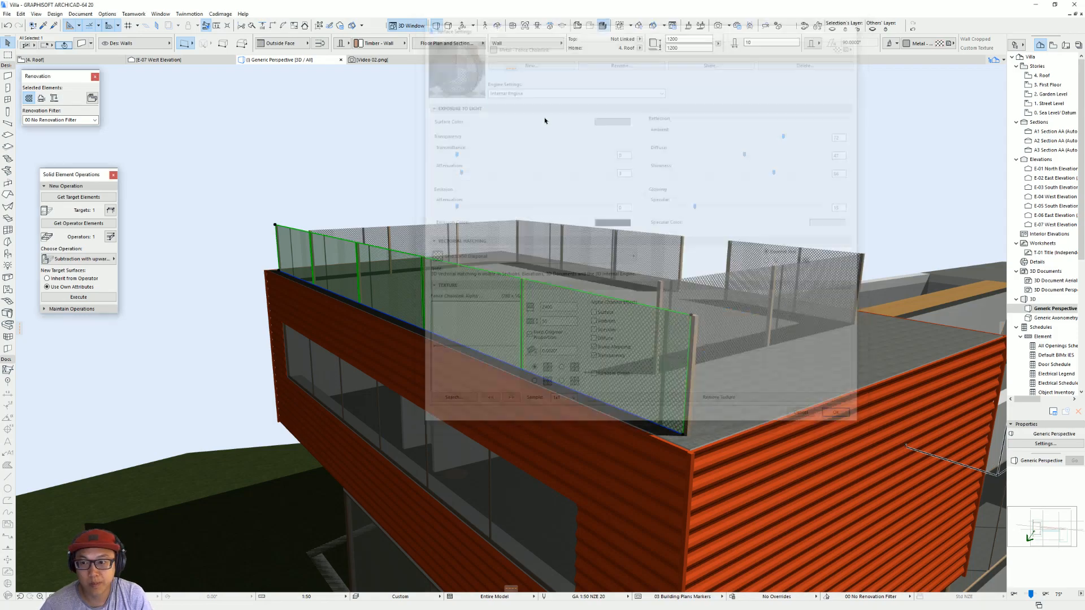
key(Escape)
Step: Select all five rooftop fence walls and change all their override surfaces to Glass - Satin
scroll(427, 226, down, 10)
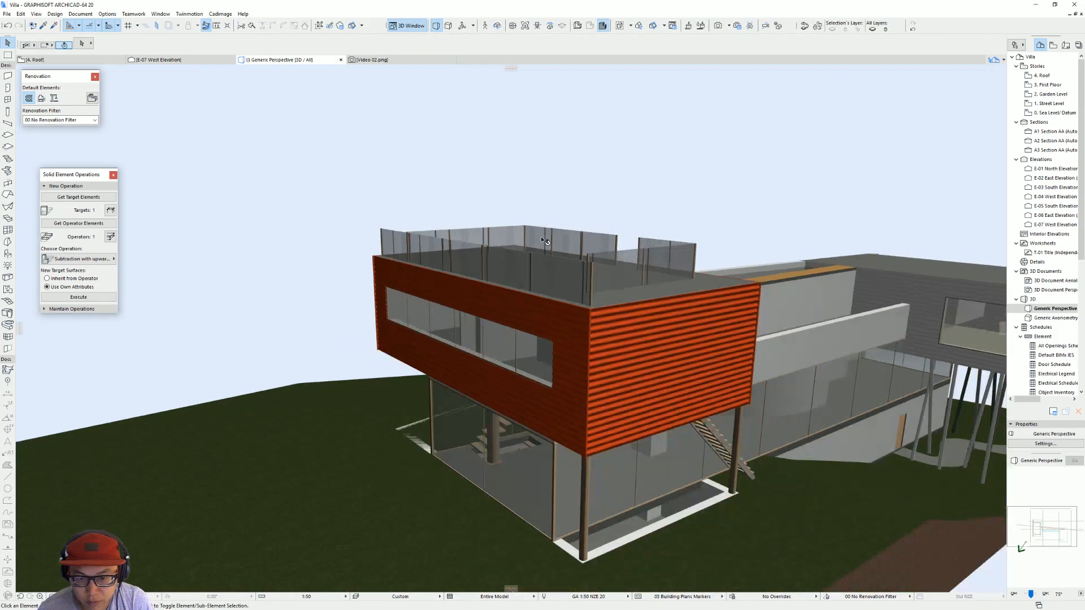
scroll(428, 225, up, 10)
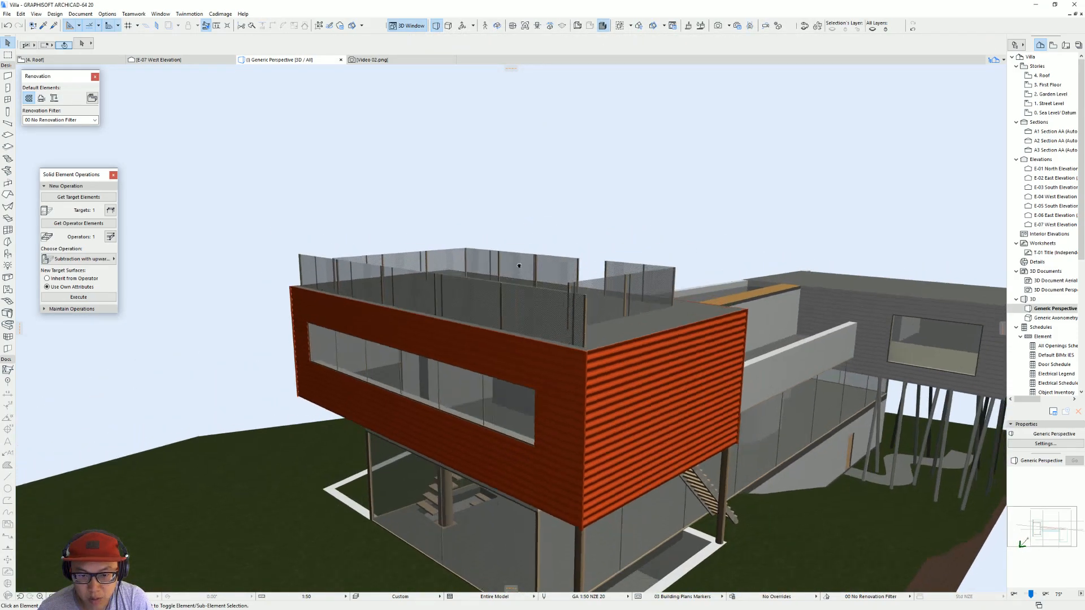
click(435, 289)
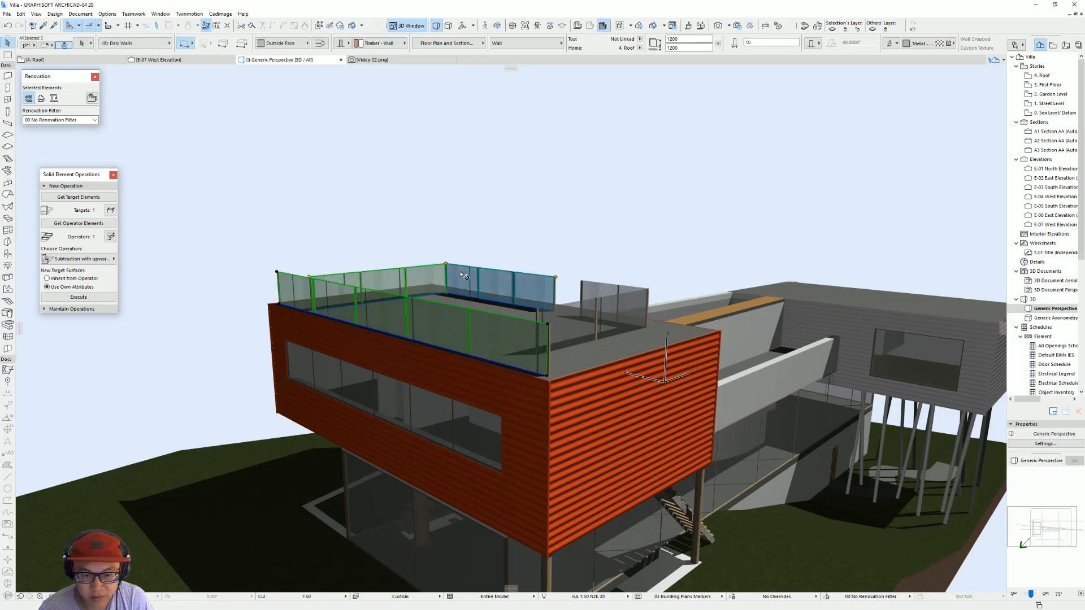
shift+click(599, 291)
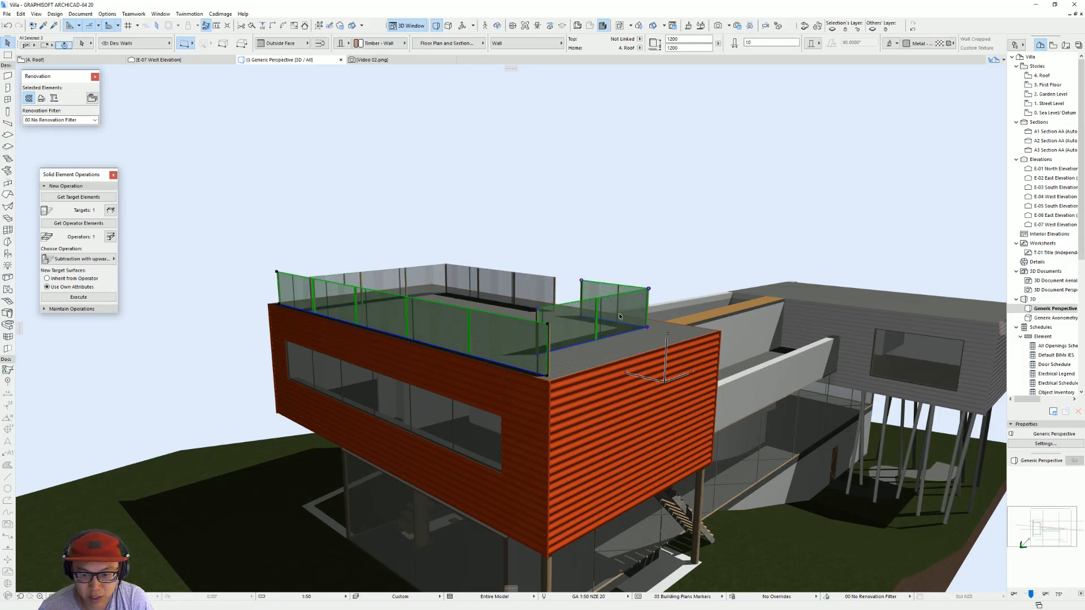
shift+click(497, 274)
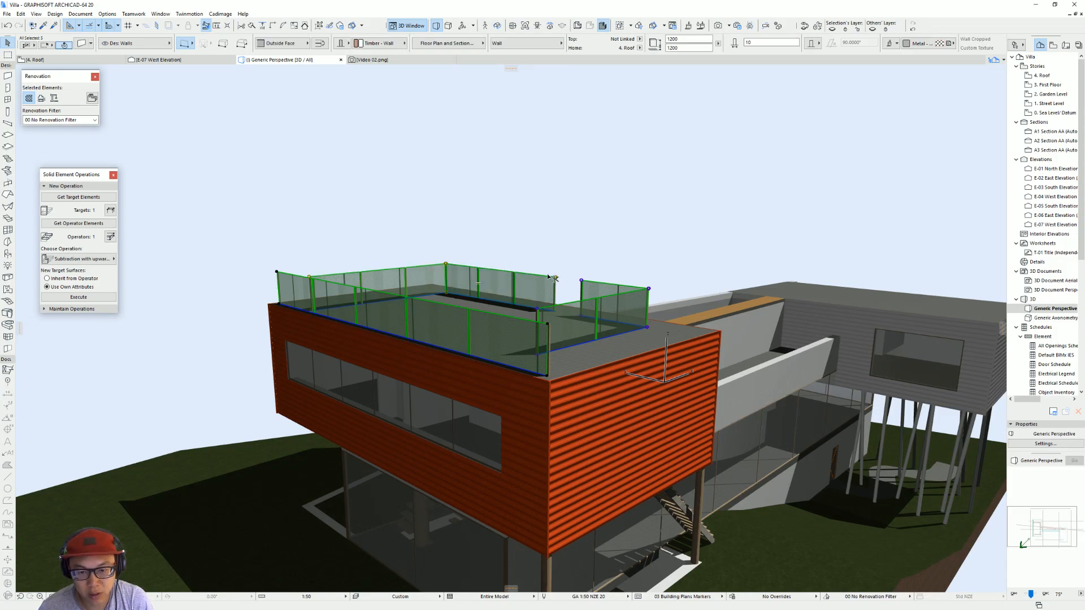
key(ctrl+t)
click(511, 334)
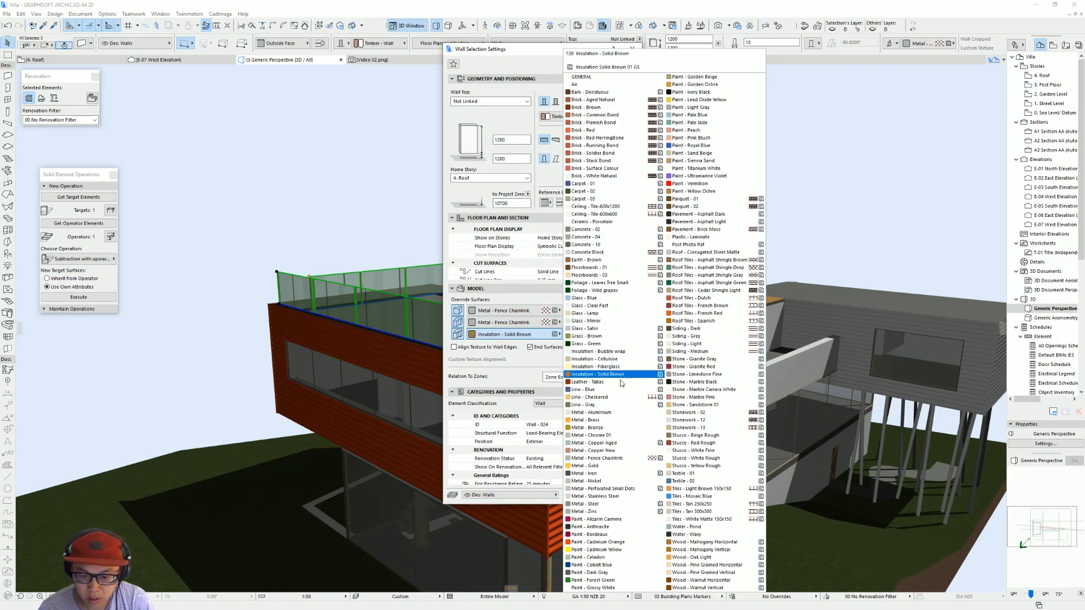
click(611, 330)
click(523, 334)
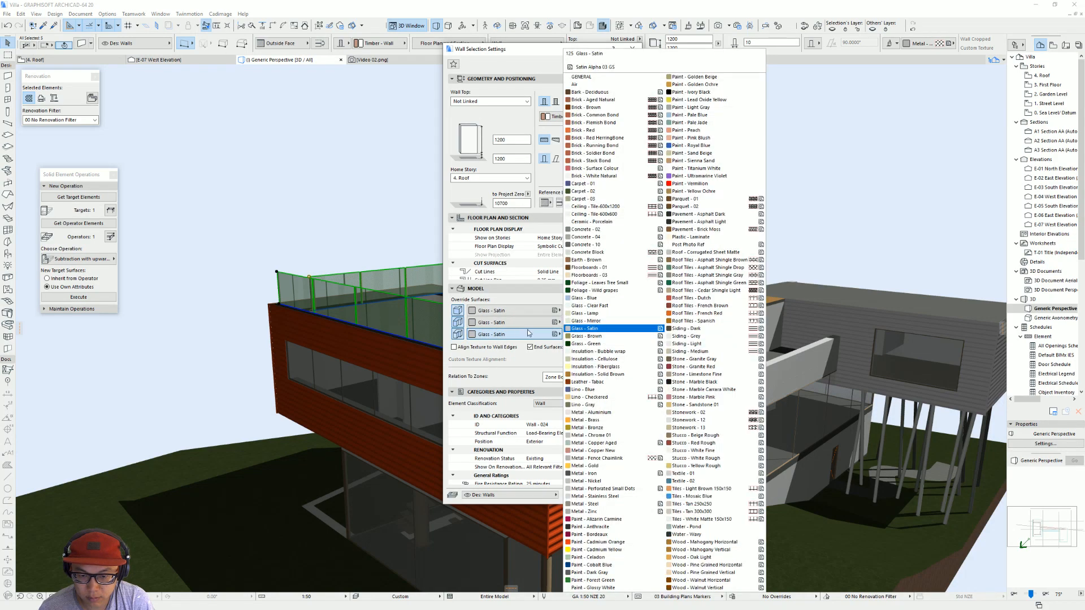
click(609, 311)
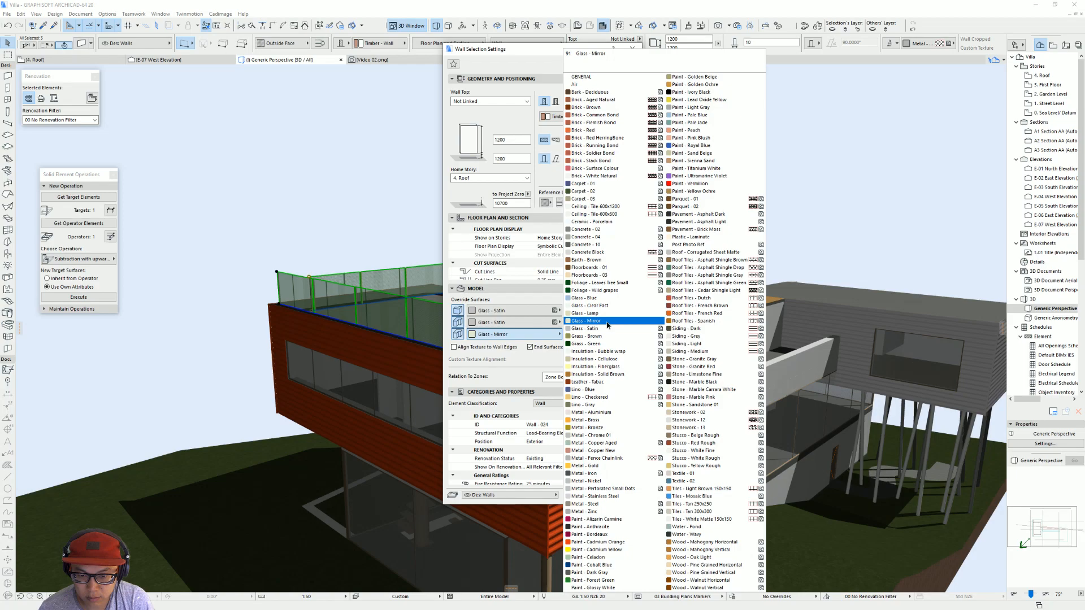
click(606, 329)
key(Return)
shift+middle_drag(605, 330, 538, 261)
key(Escape)
scroll(727, 284, down, 3)
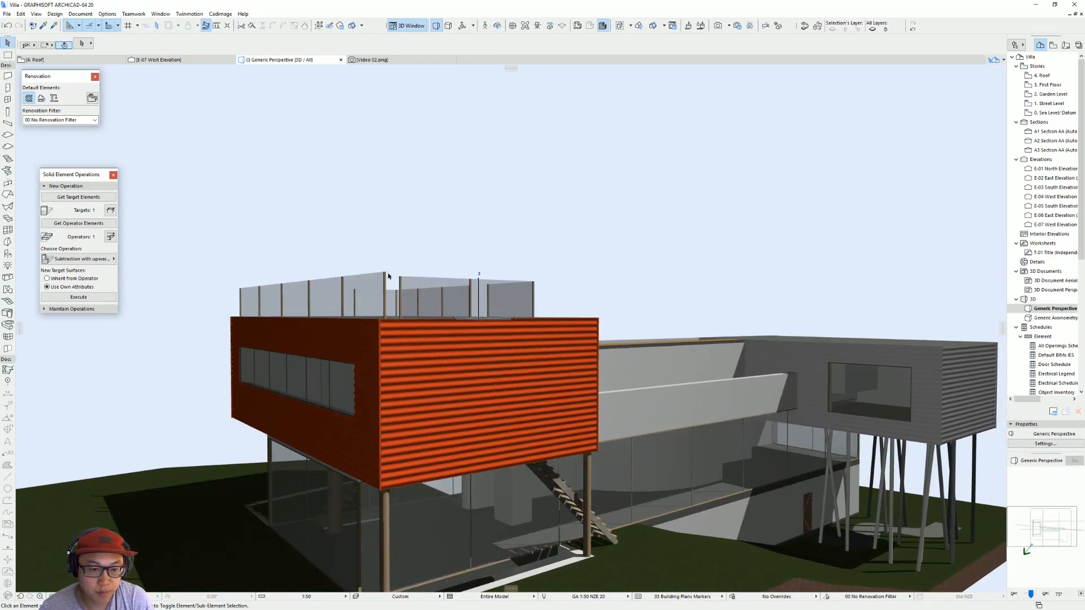
Step: Pick up a roof fence post's settings and use Find & Select to select all elements of type Column
alt+click(388, 271)
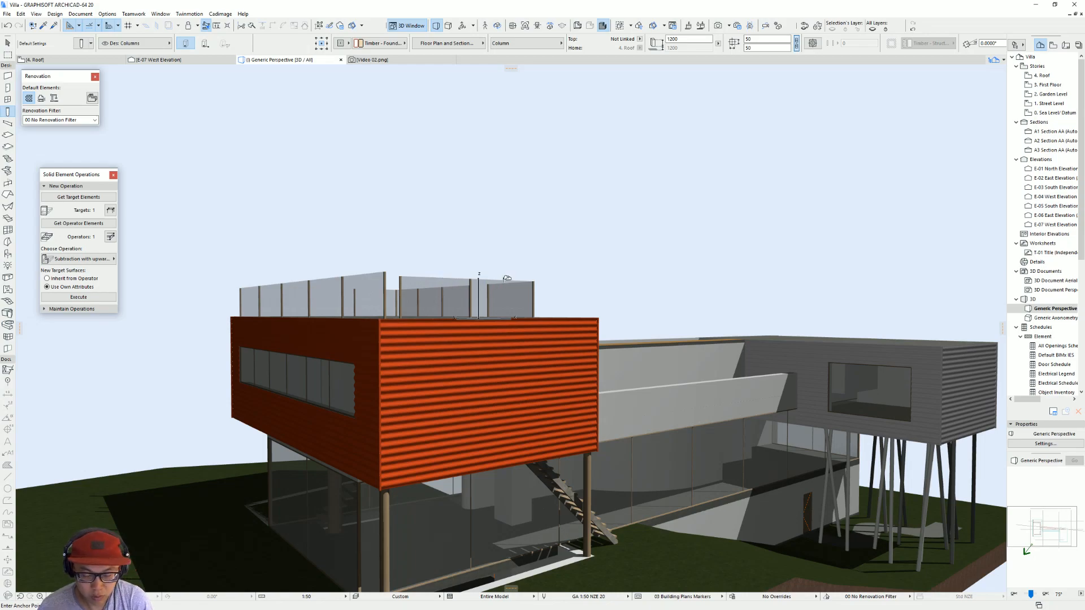
shift+middle_drag(576, 325, 469, 291)
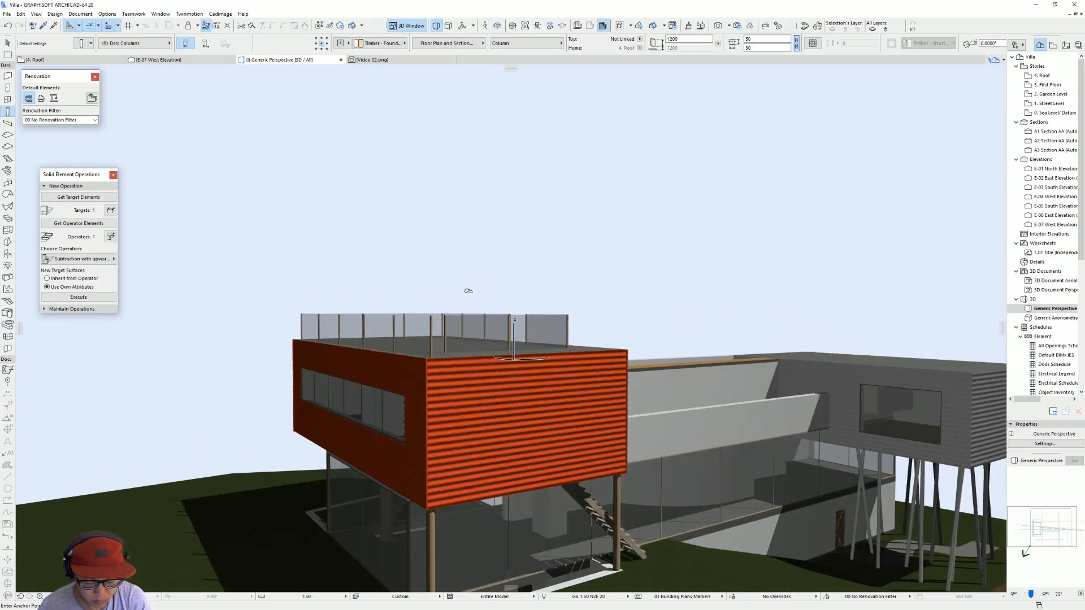
key(ctrl+f)
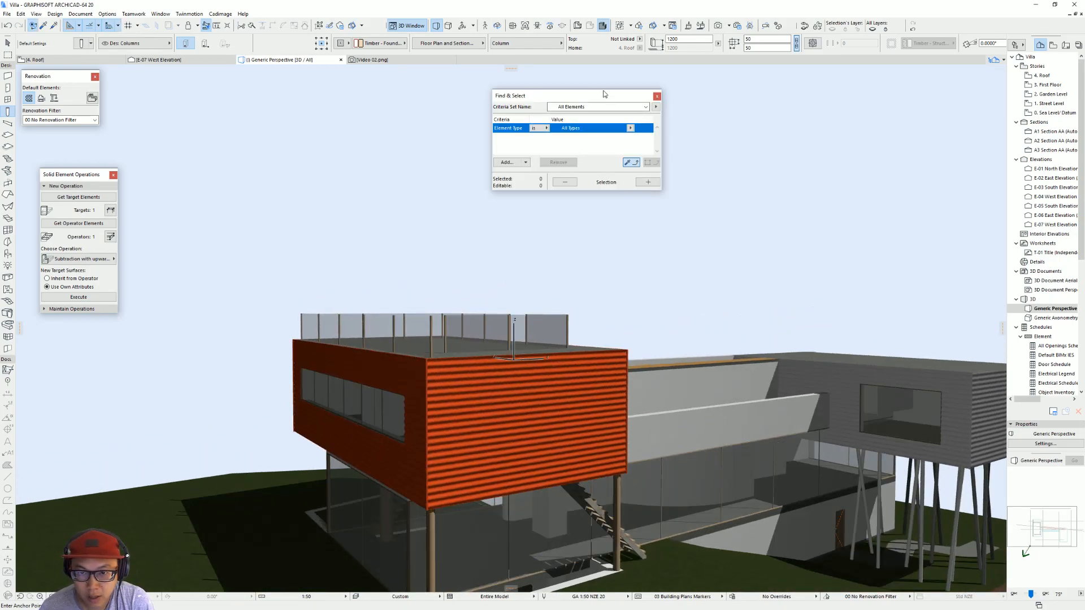
drag(592, 101, 735, 155)
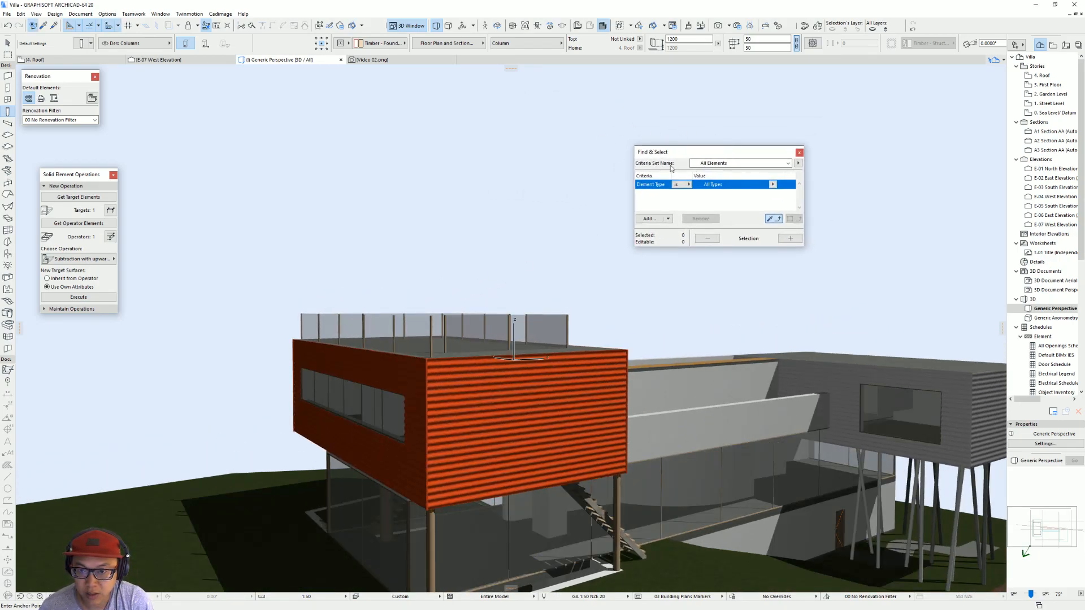
scroll(450, 252, up, 2)
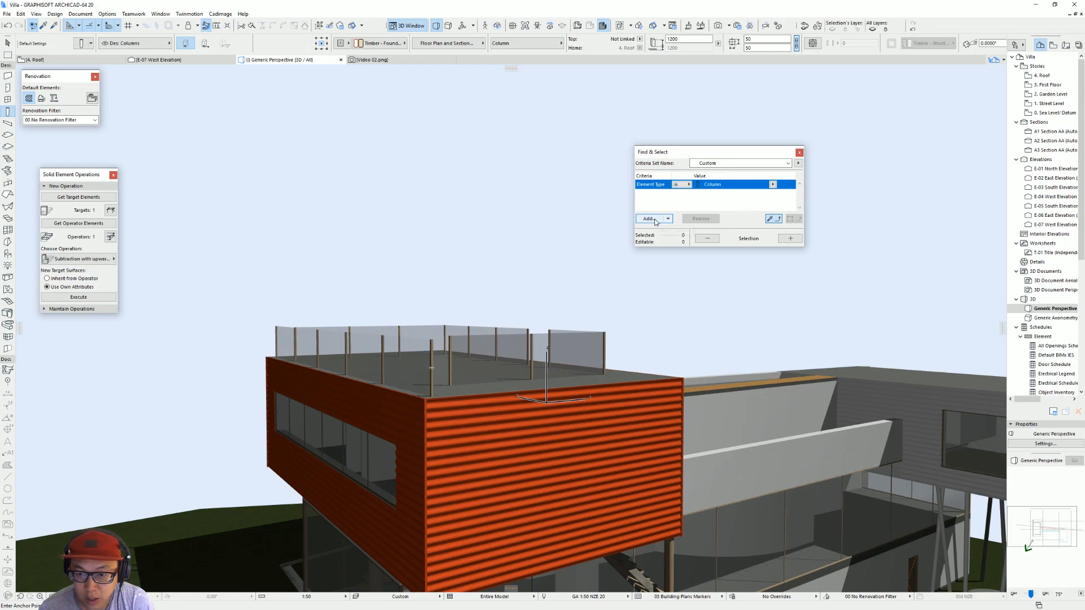
click(791, 239)
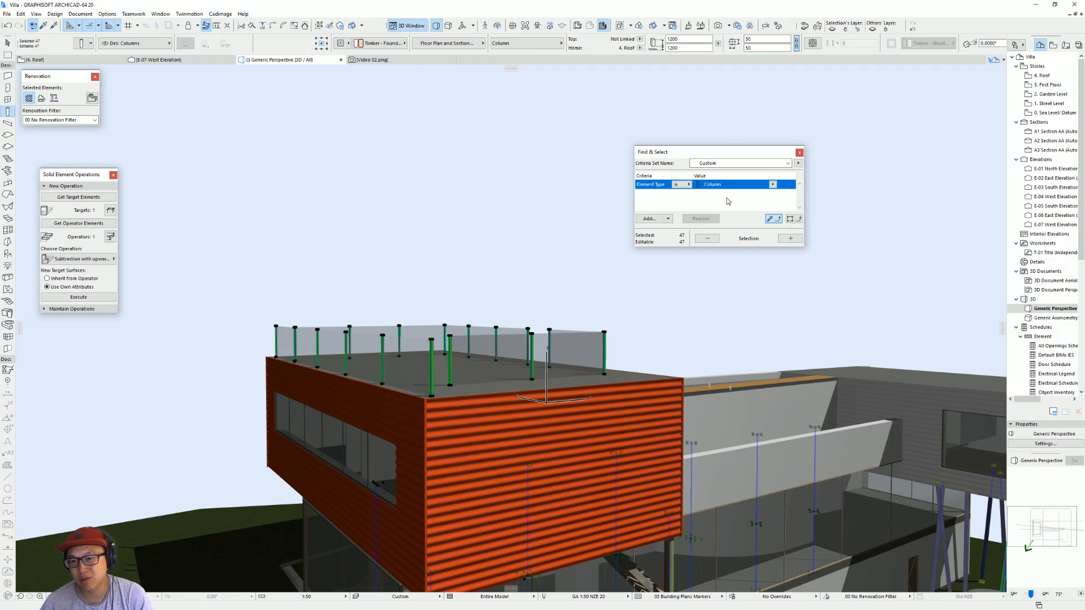
Step: Add Height 1200, Diameter 0 and Width 50 criteria to the Column search and select the matching elements
key(Escape)
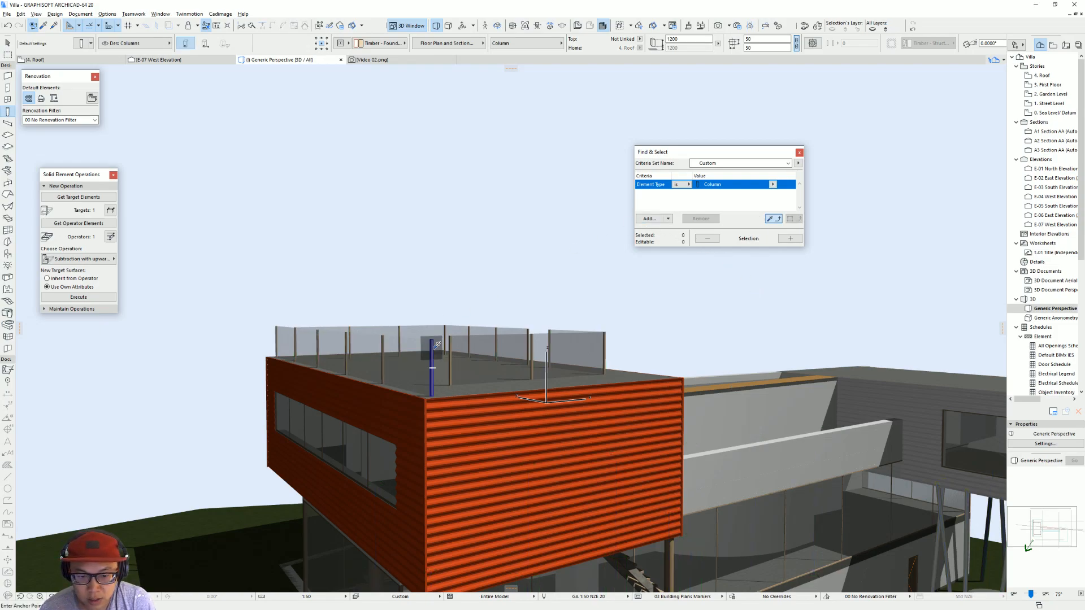
click(650, 219)
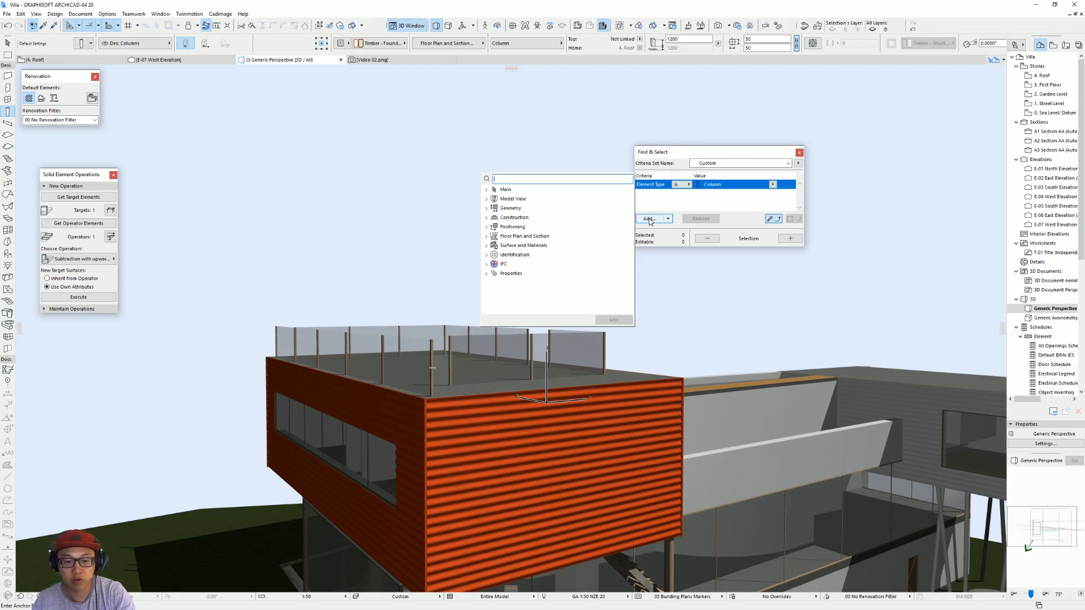
click(534, 210)
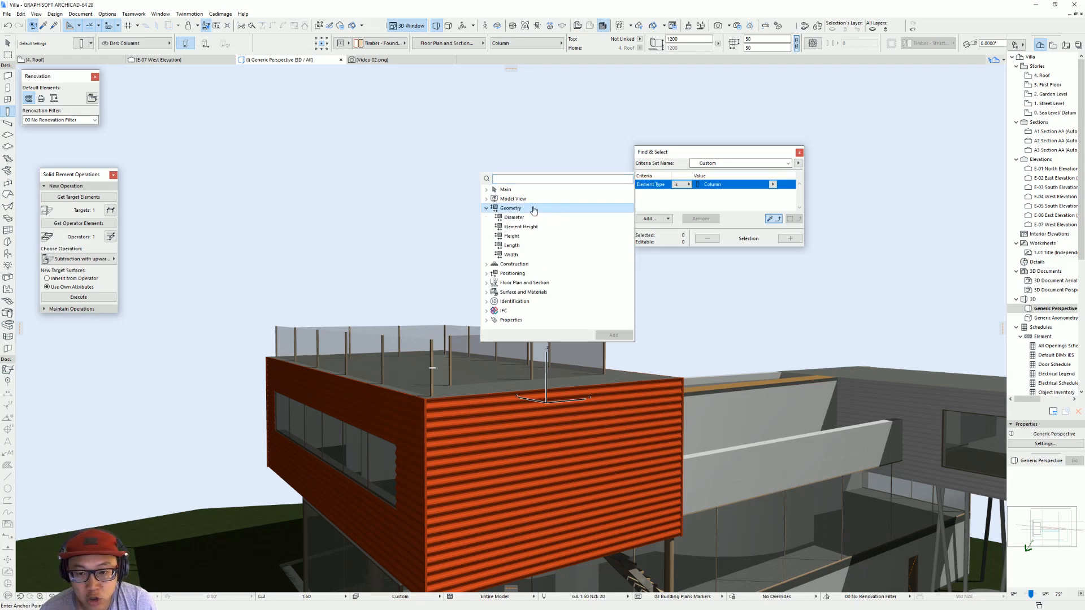
double_click(531, 237)
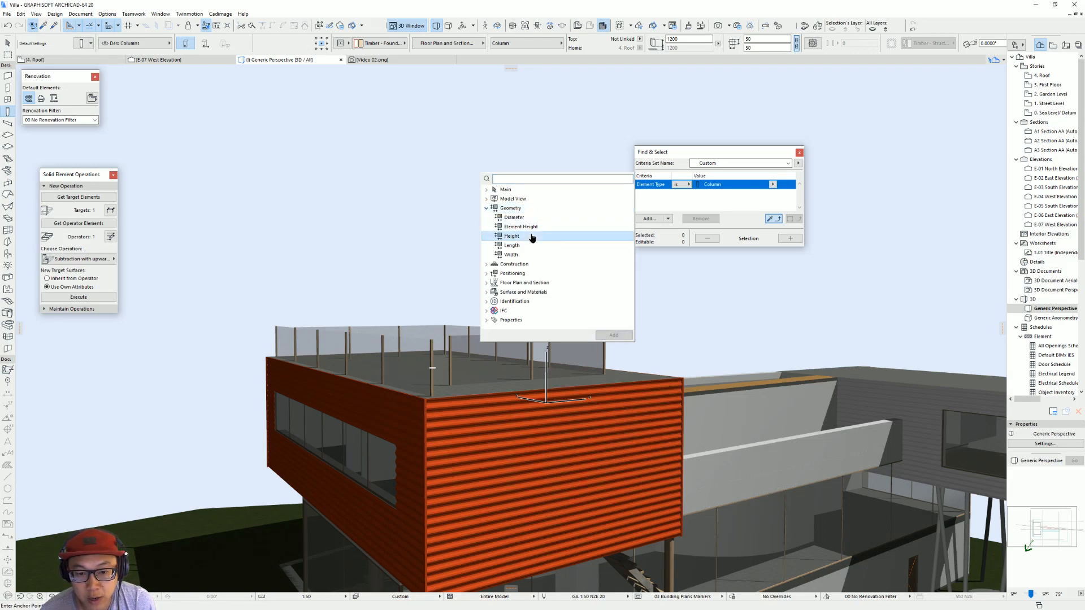
double_click(561, 218)
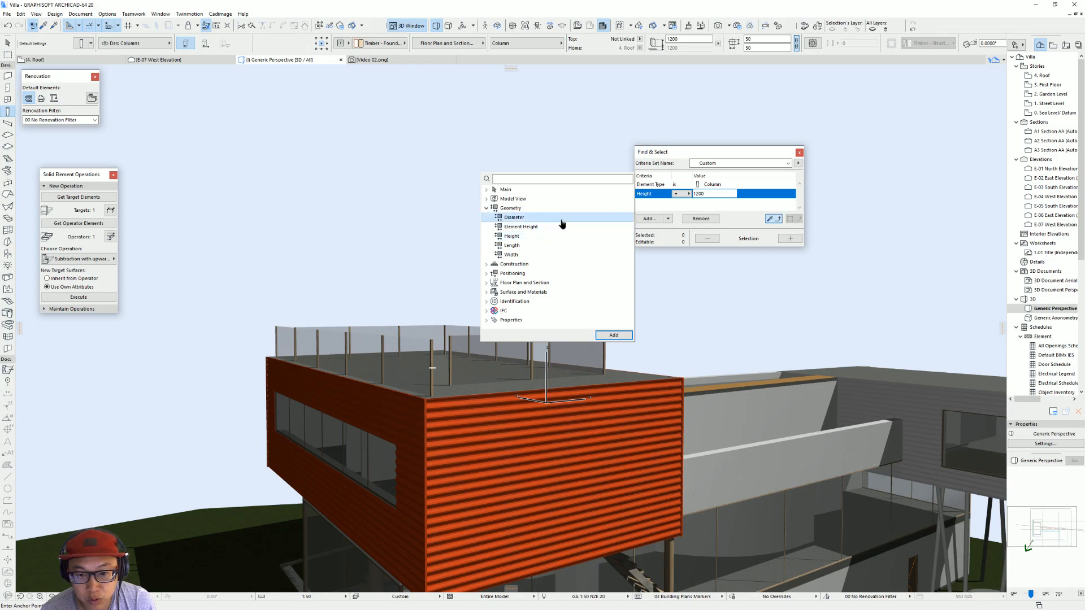
double_click(530, 255)
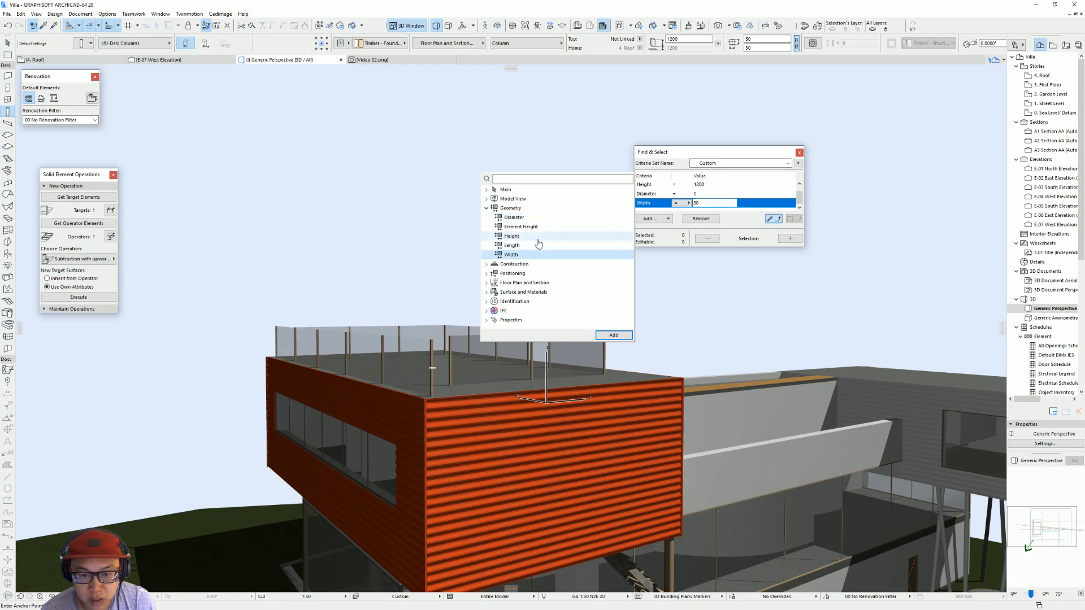
click(754, 240)
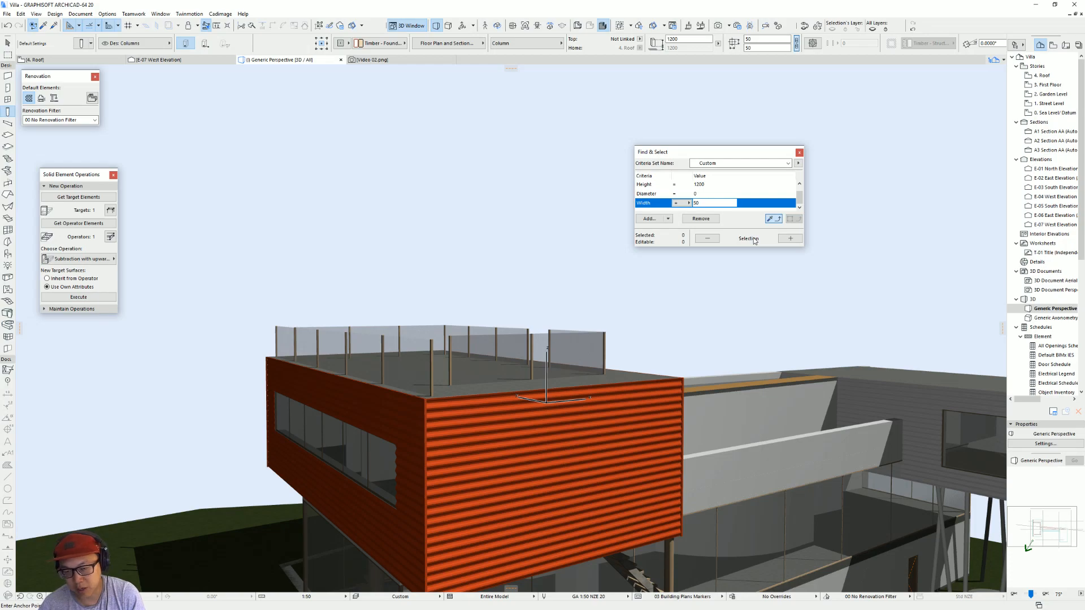
click(791, 239)
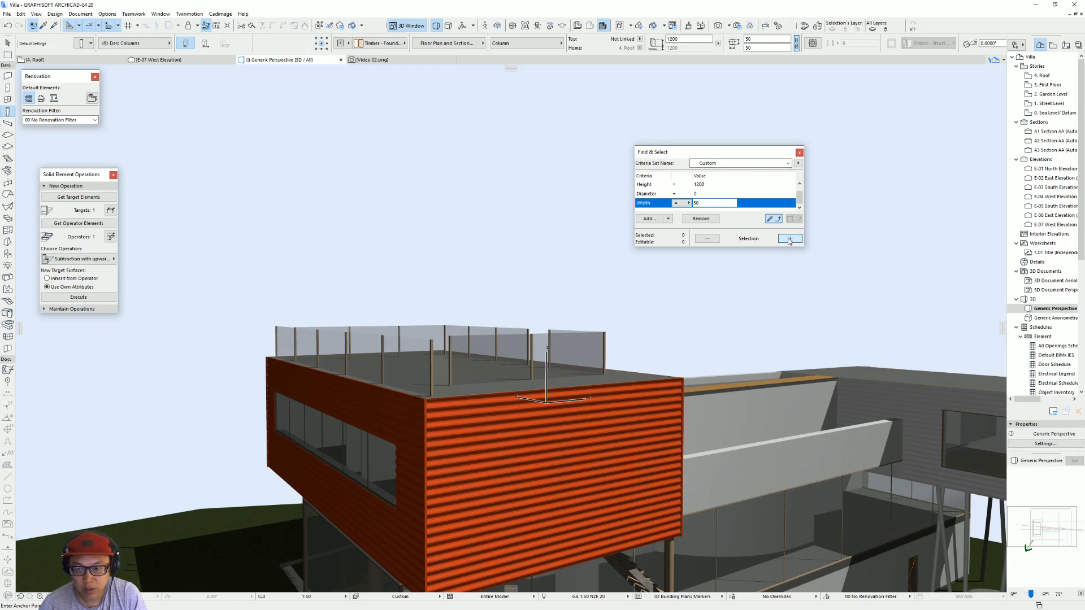
click(789, 239)
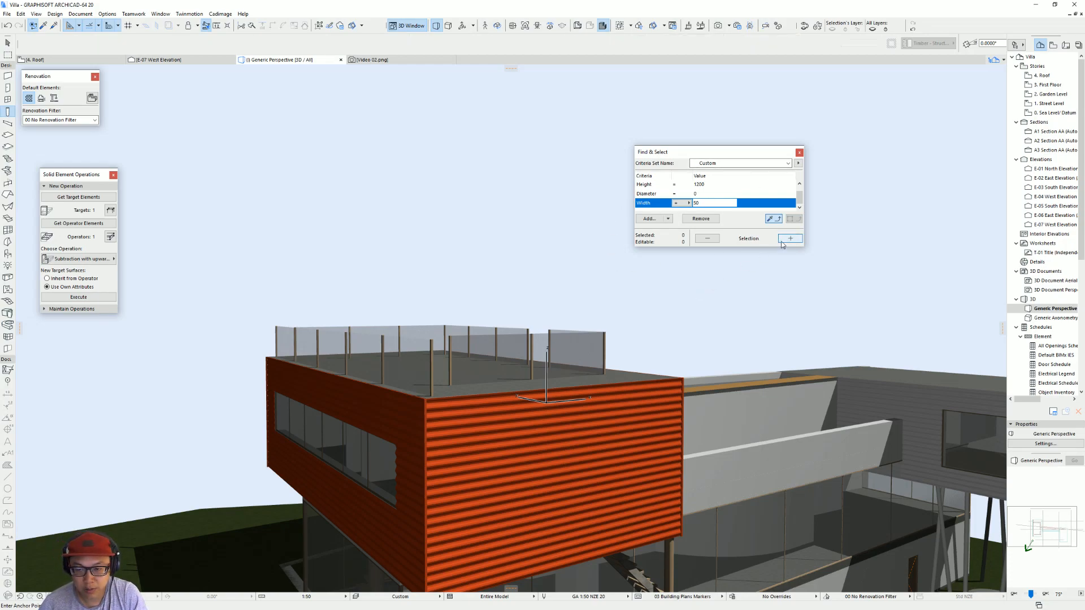
Step: Remove the Diameter criterion and select all roof fence posts matching Column, Height 1200 and Width 50
click(674, 194)
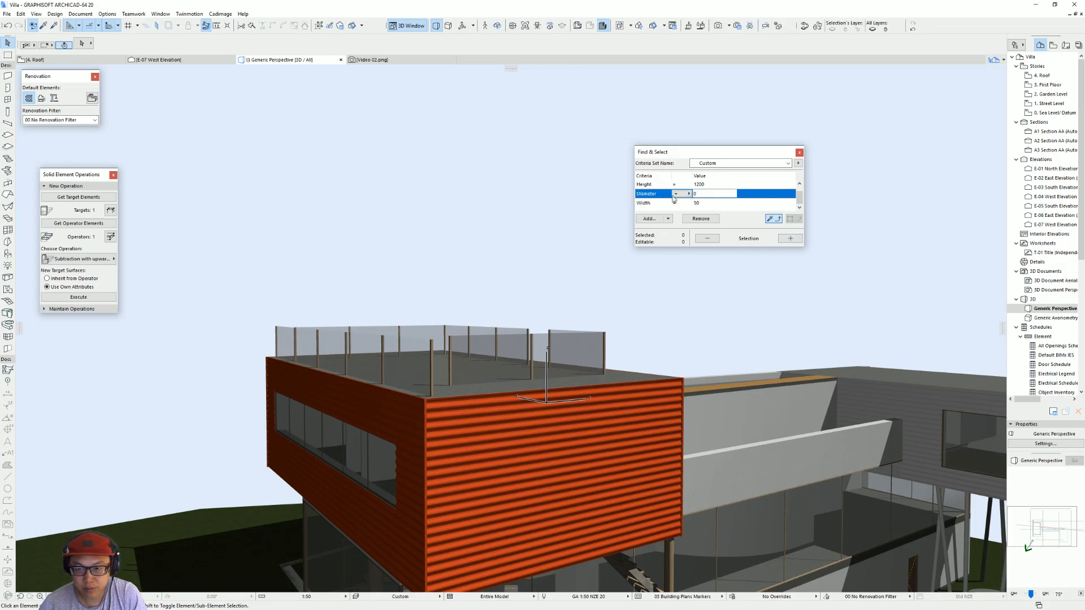
alt+click(433, 342)
click(792, 241)
scroll(543, 339, down, 4)
shift+middle_drag(537, 336, 582, 357)
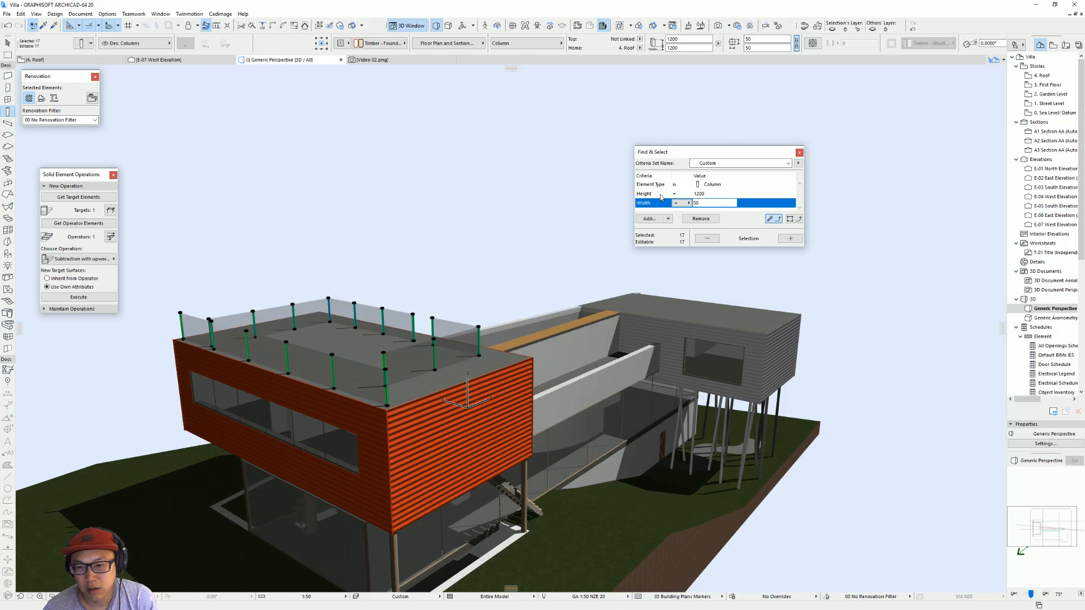
click(649, 219)
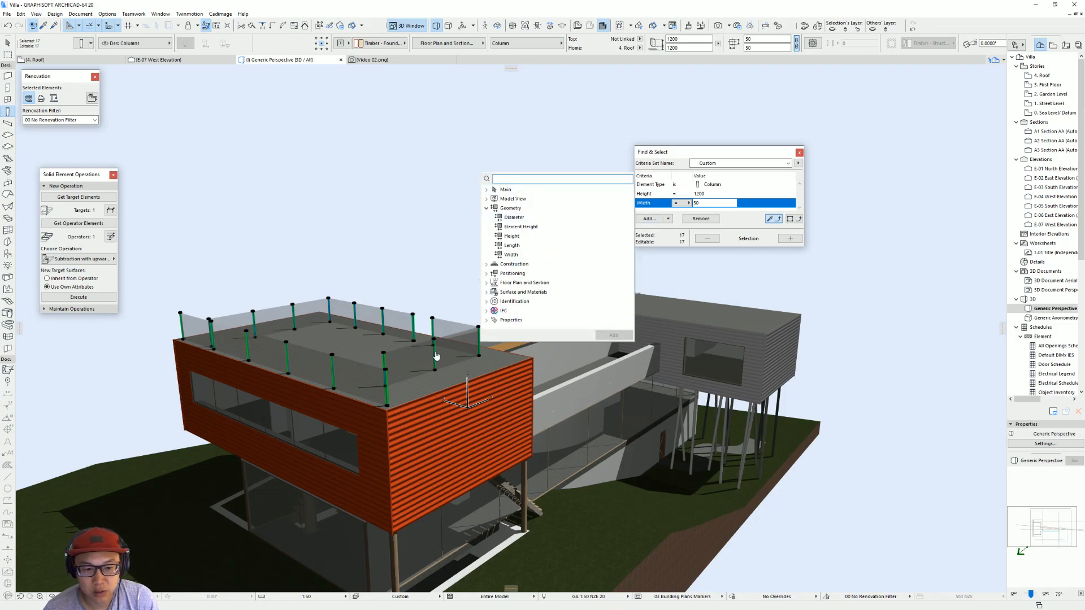
click(736, 225)
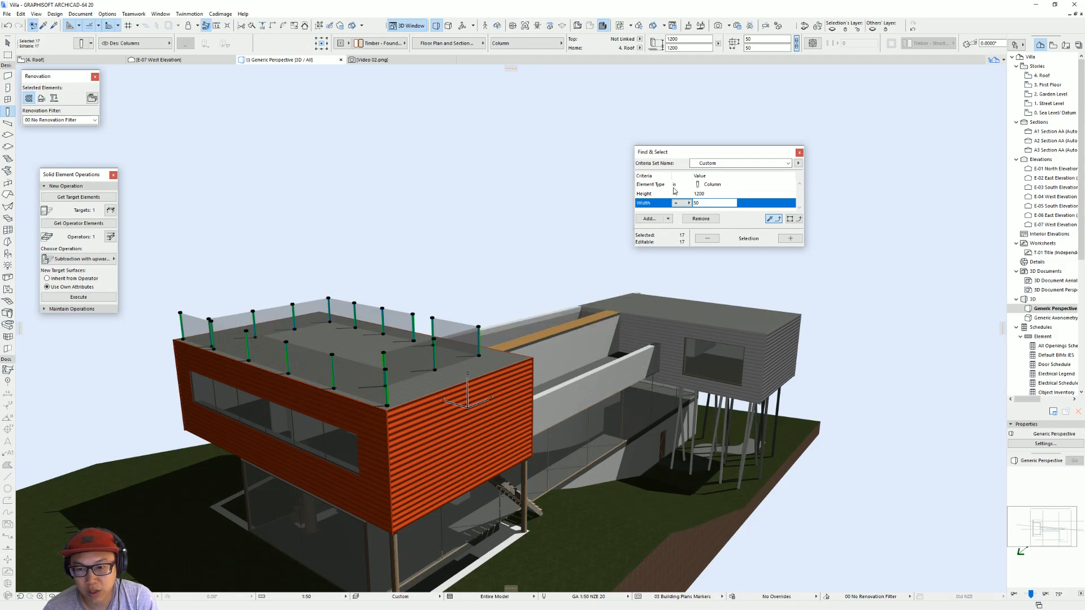
click(785, 238)
shift+middle_drag(441, 249, 473, 213)
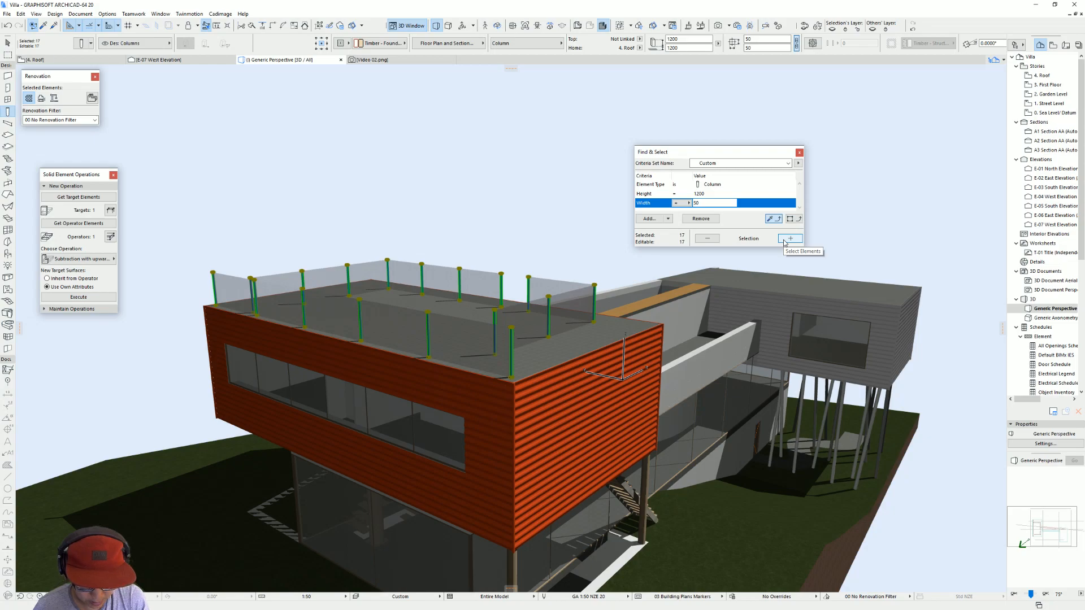
Step: Change the selected fence posts' override surface to Paint - Dark Gray and check them in 3D
key(ctrl+t)
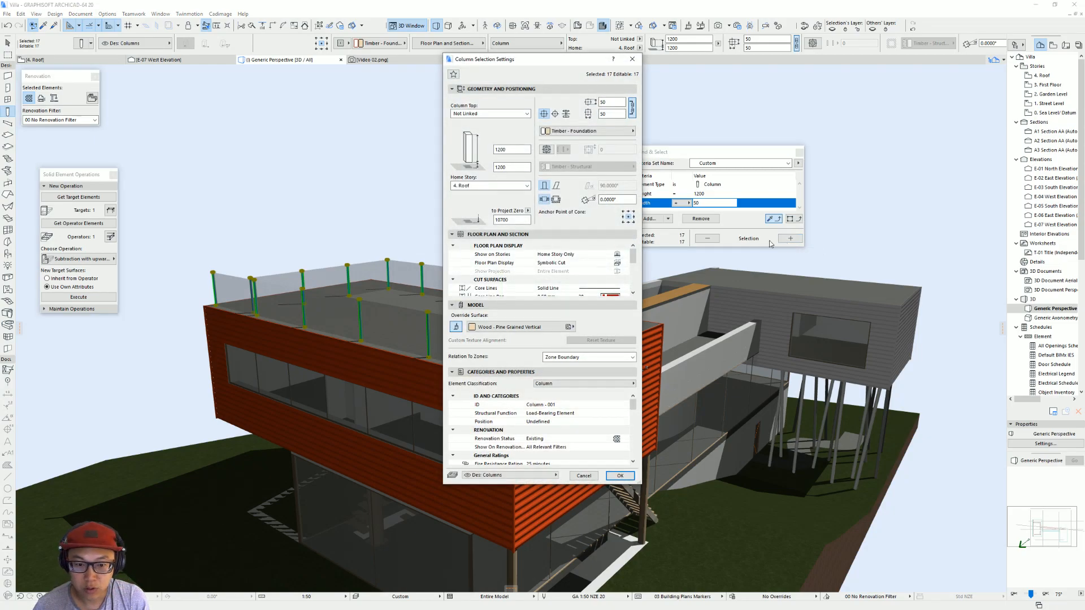
click(534, 327)
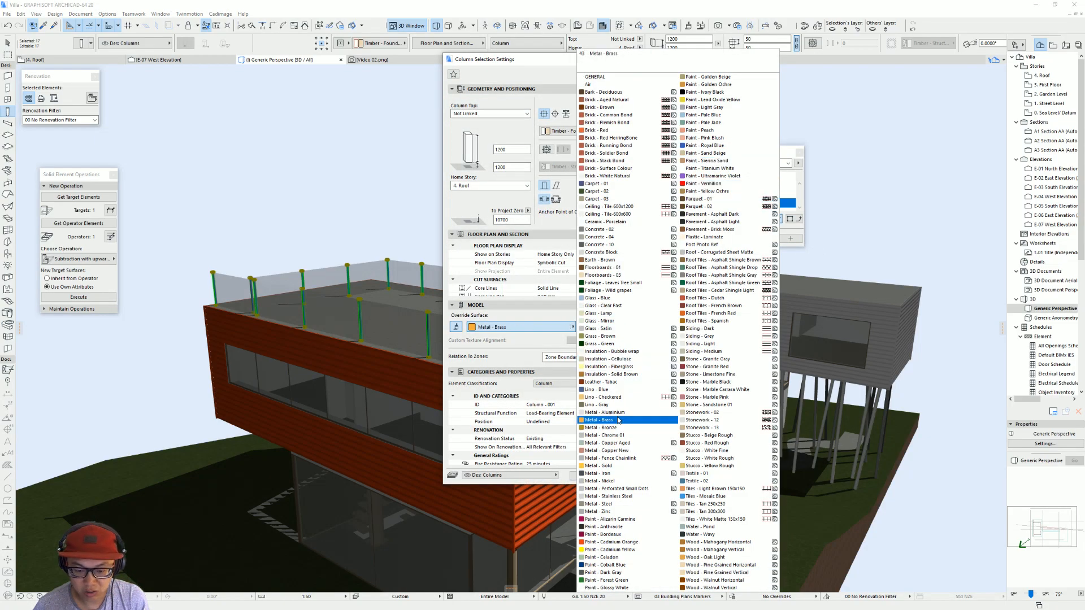
click(621, 572)
key(Return)
key(Escape)
shift+middle_drag(526, 399, 766, 379)
scroll(781, 386, down, 5)
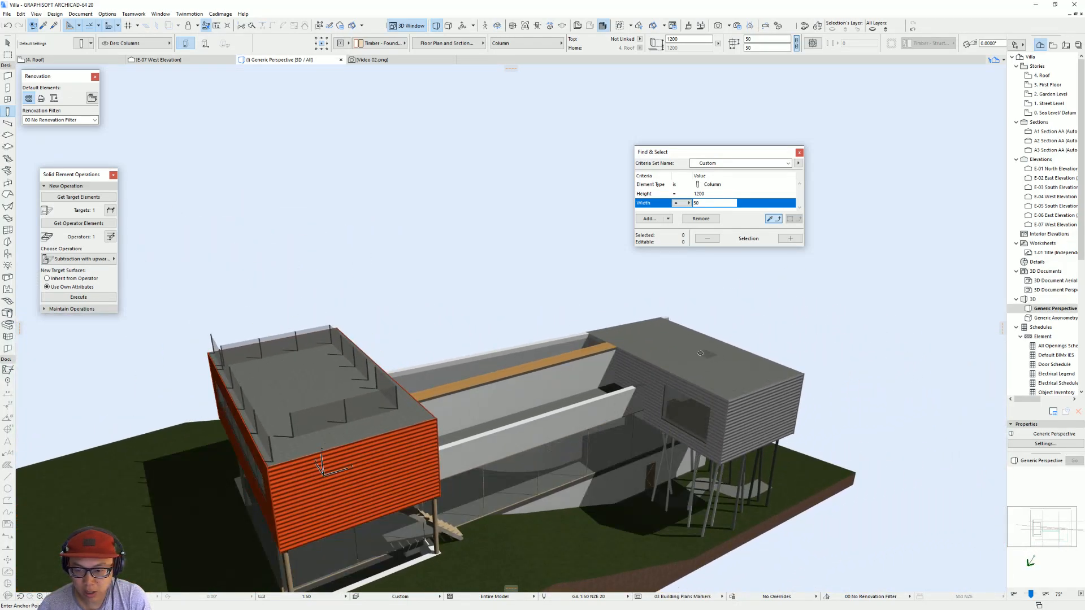
Step: On the 4. Roof plan, place a post at the curved fence's first drawn dot with a base offset of 0
key(F2)
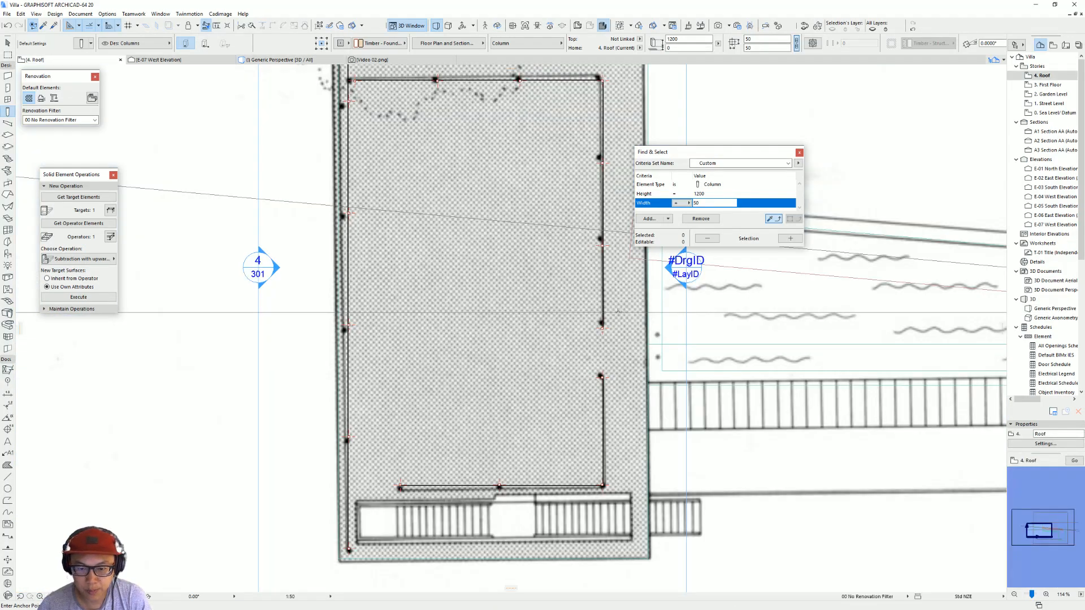
scroll(571, 322, up, 5)
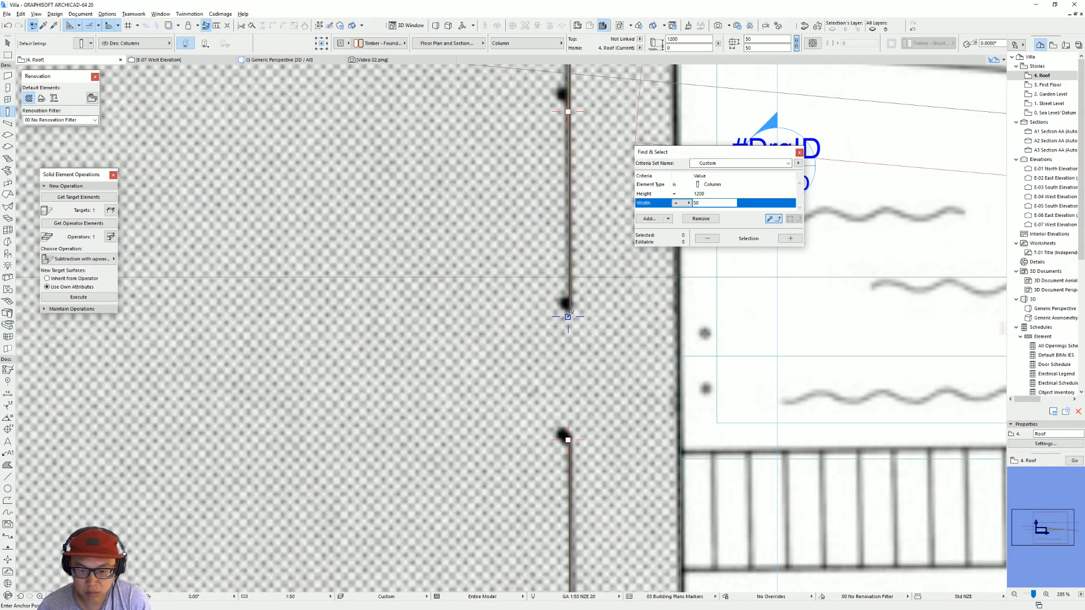
scroll(453, 309, down, 6)
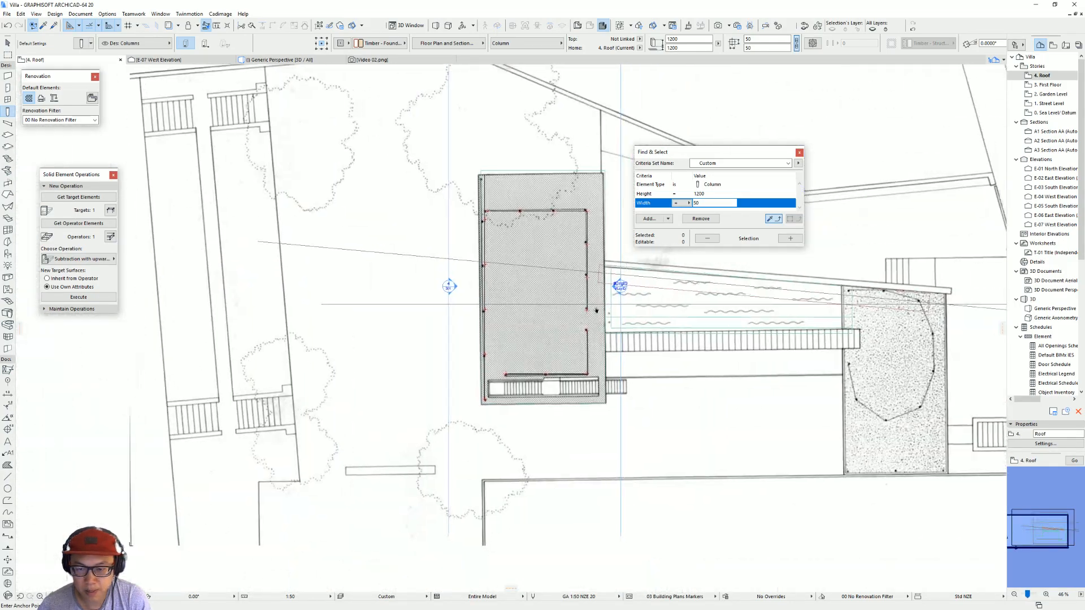
scroll(429, 315, up, 5)
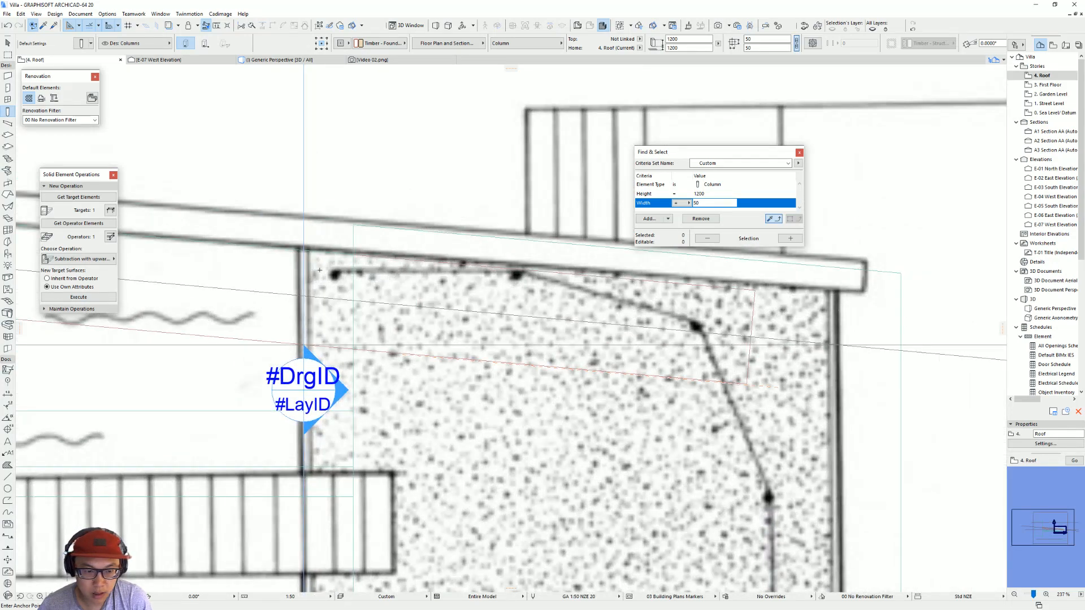
click(334, 275)
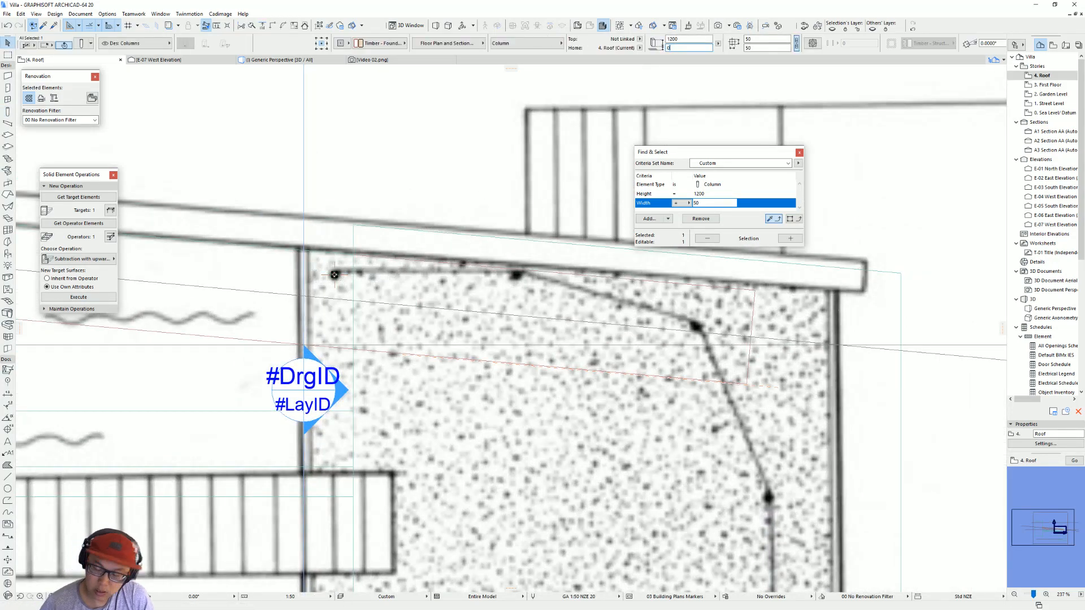
Step: Copy the new post from the first dot to the second dot of the curved fence line
scroll(486, 243, down, 2)
scroll(484, 244, up, 3)
scroll(359, 227, down, 2)
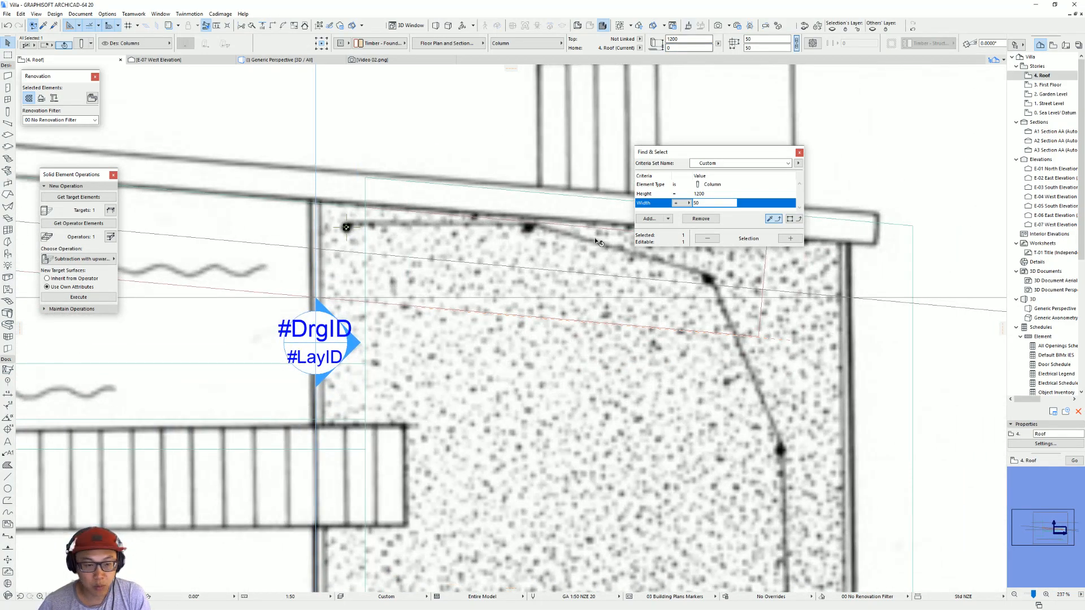
scroll(365, 259, down, 2)
scroll(362, 259, up, 2)
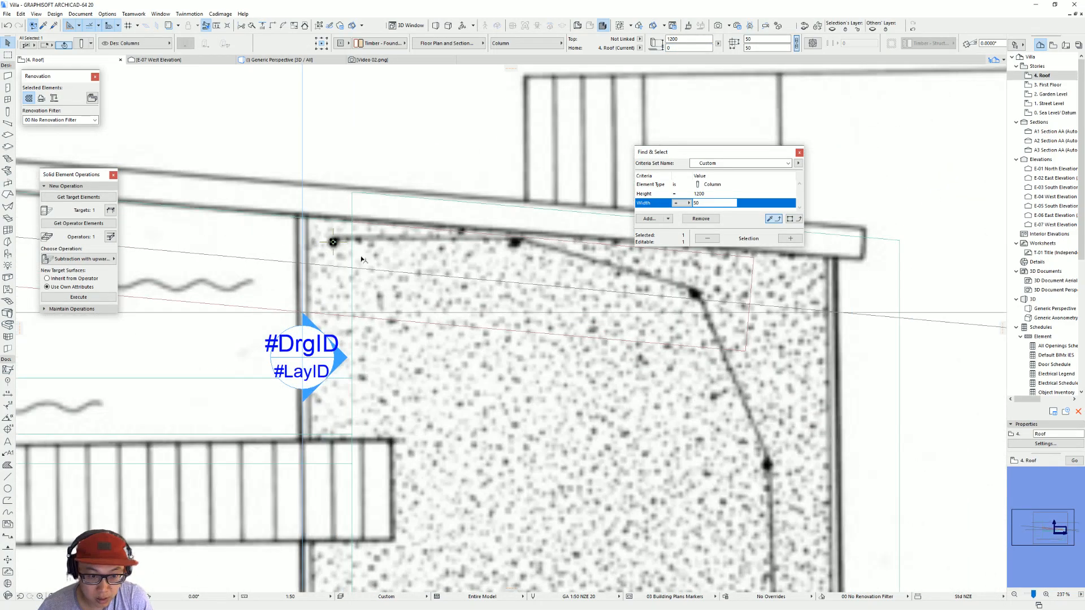
click(334, 242)
click(516, 244)
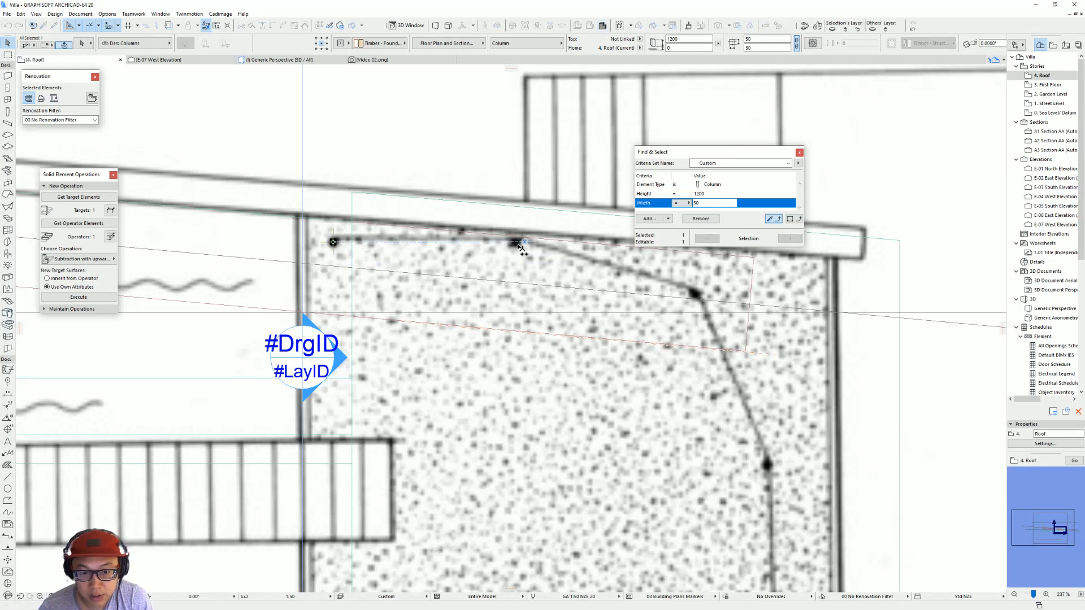
Step: Move the roof_level drawing so the outline of the roof with the curved fence lines up with the modelled building
scroll(509, 254, down, 3)
scroll(466, 290, down, 2)
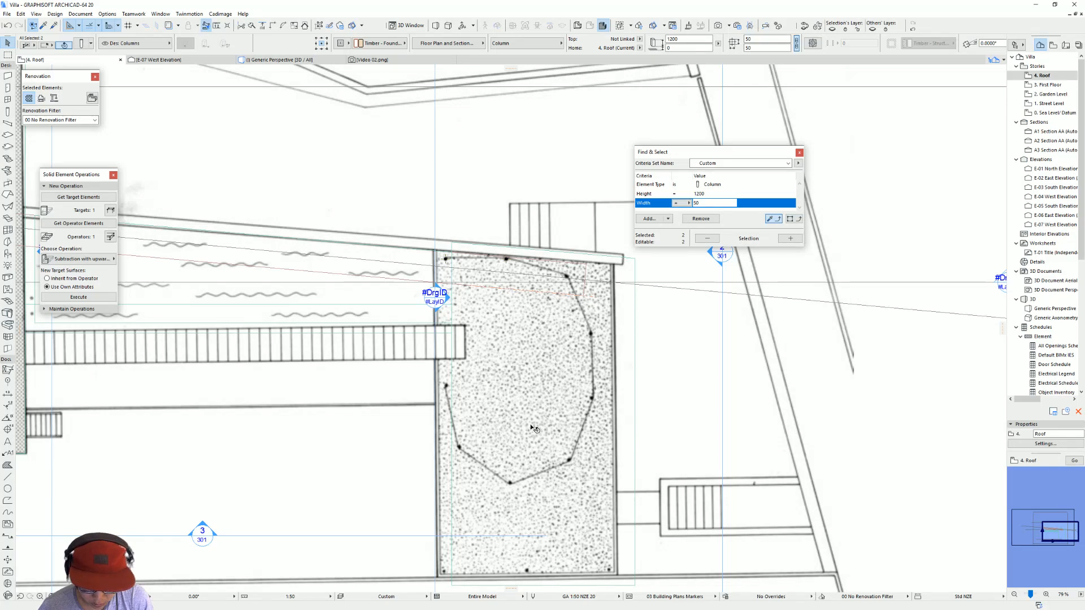
click(439, 579)
scroll(465, 320, up, 2)
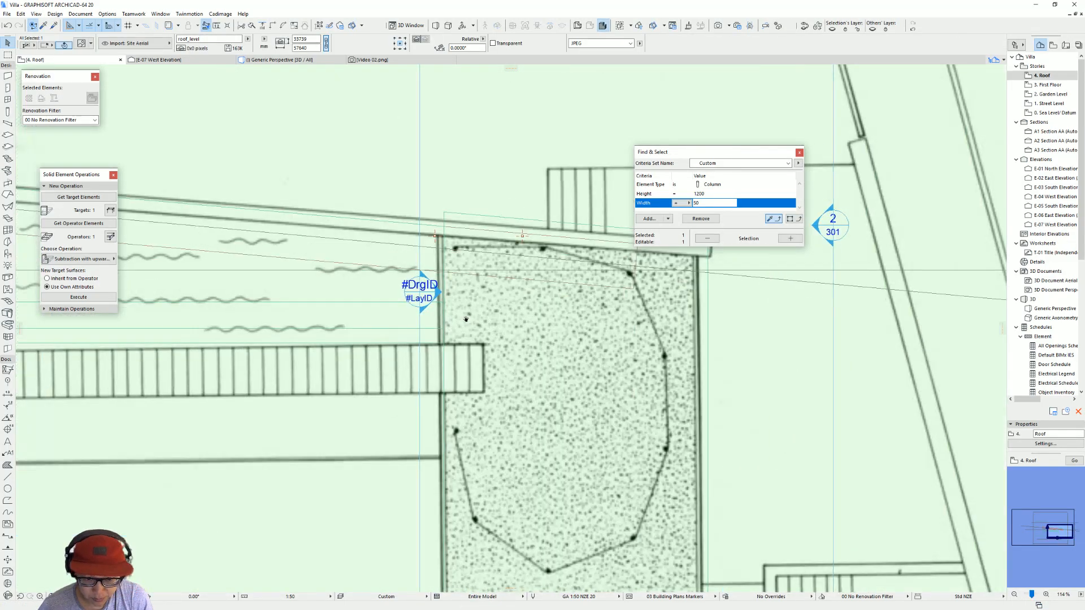
middle_drag(466, 319, 442, 363)
click(414, 279)
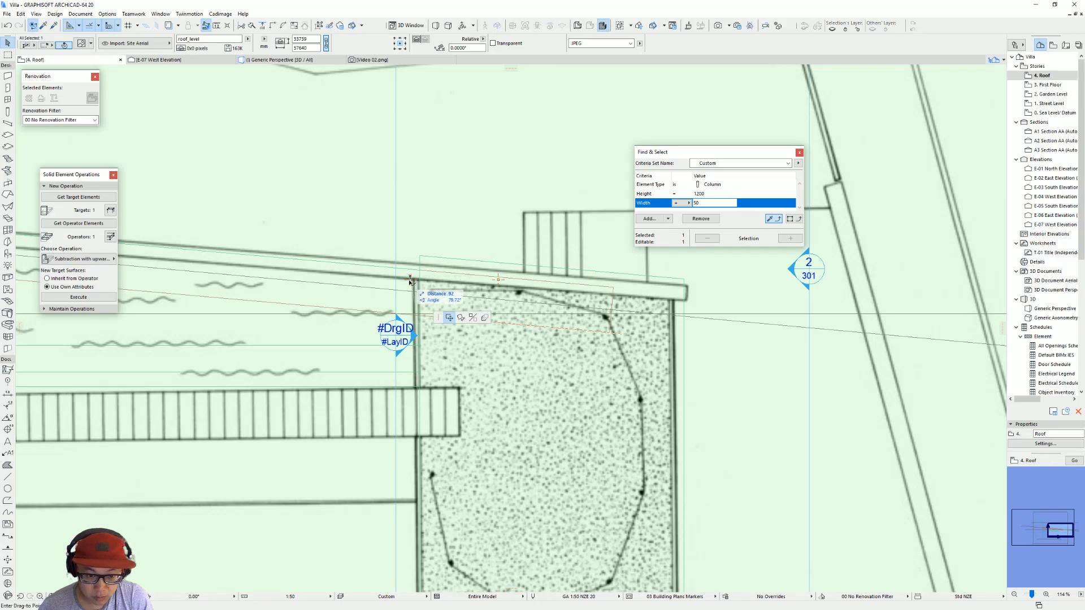
key(Escape)
key(Escape)
Step: Move both new posts together onto the first two dots of the shifted curved fence drawing
scroll(593, 302, down, 2)
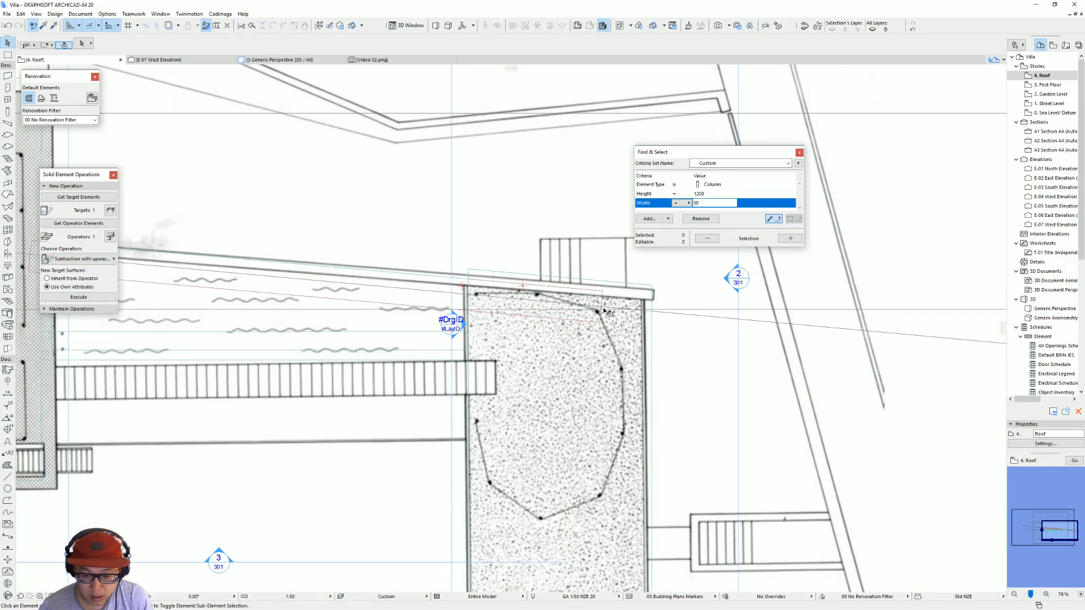
scroll(509, 305, up, 4)
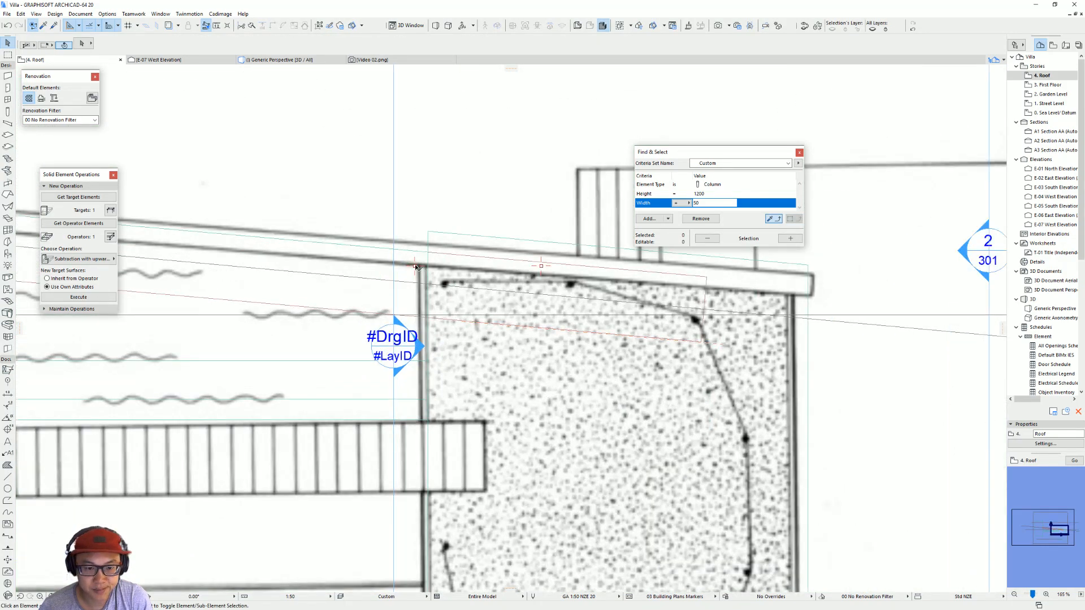
click(415, 266)
click(414, 265)
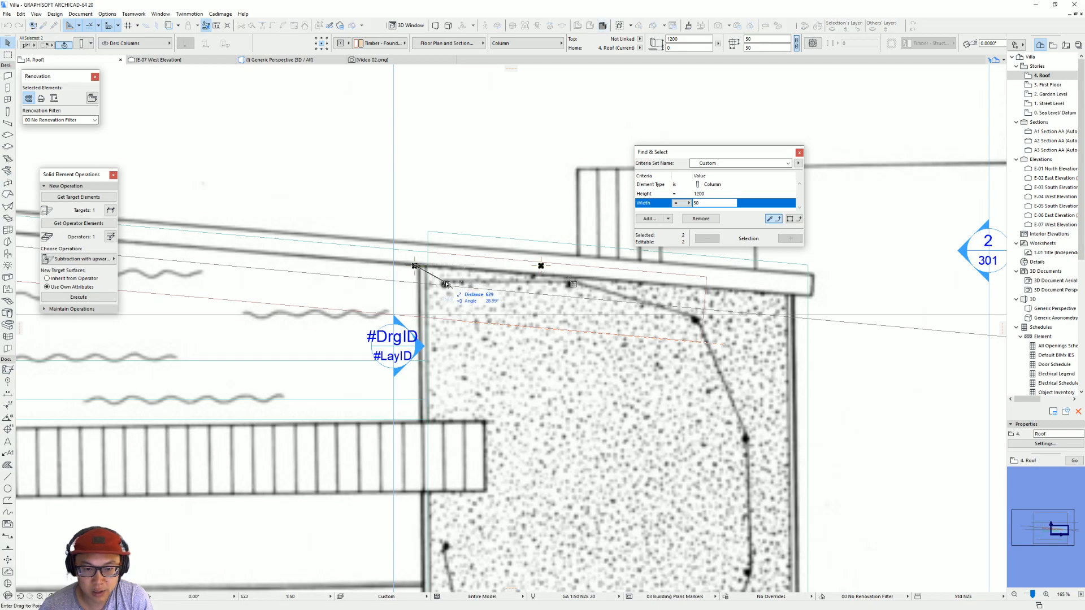
click(444, 284)
middle_drag(582, 291, 516, 277)
key(Escape)
Step: Copy the post from the second dot to the third dot of the curved fence line
click(506, 269)
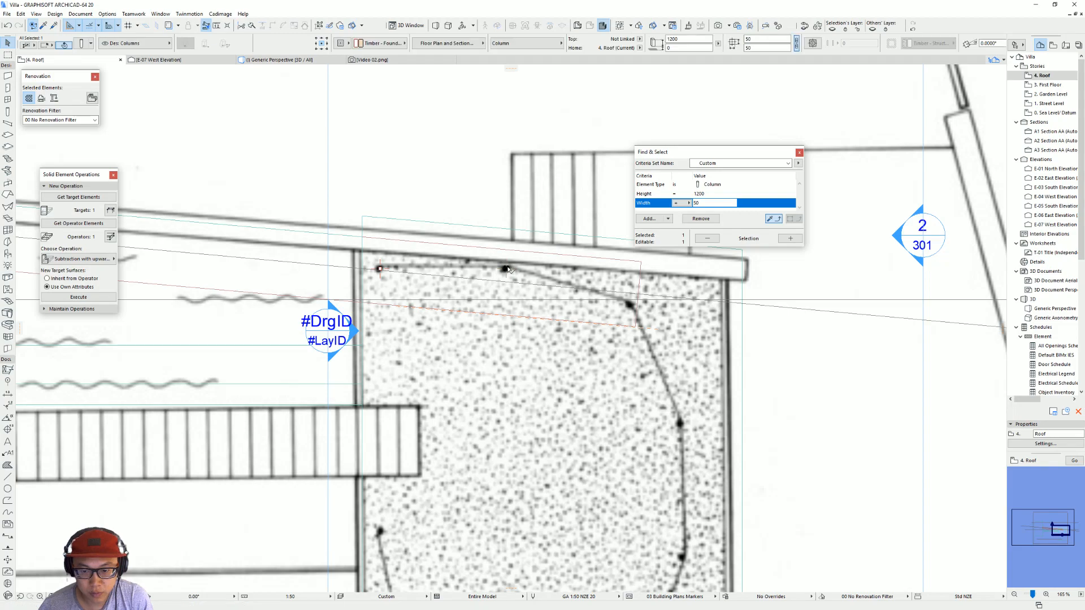
click(507, 269)
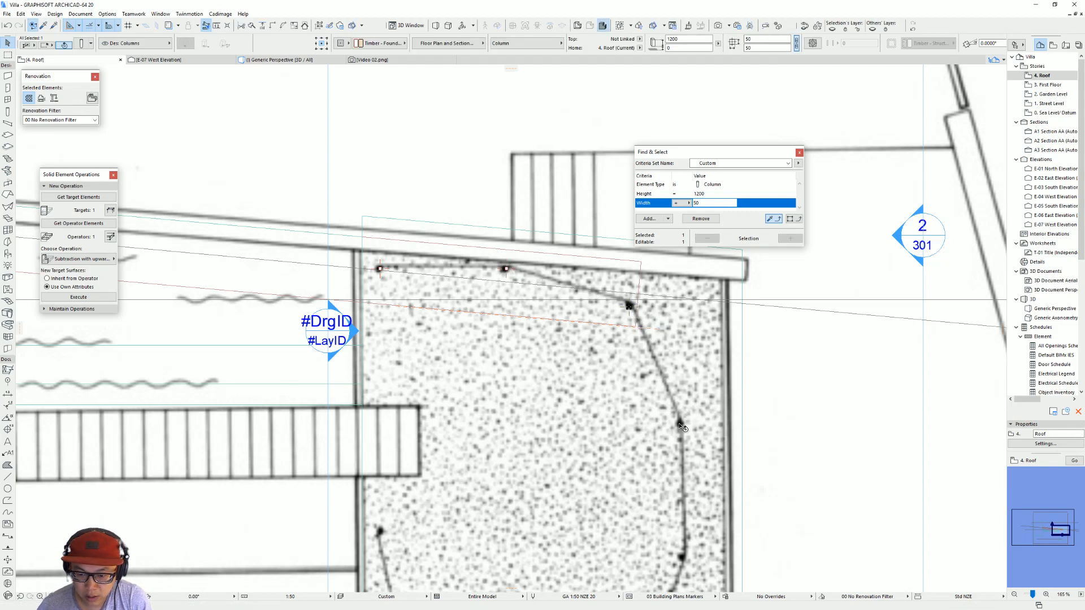
click(629, 315)
click(629, 306)
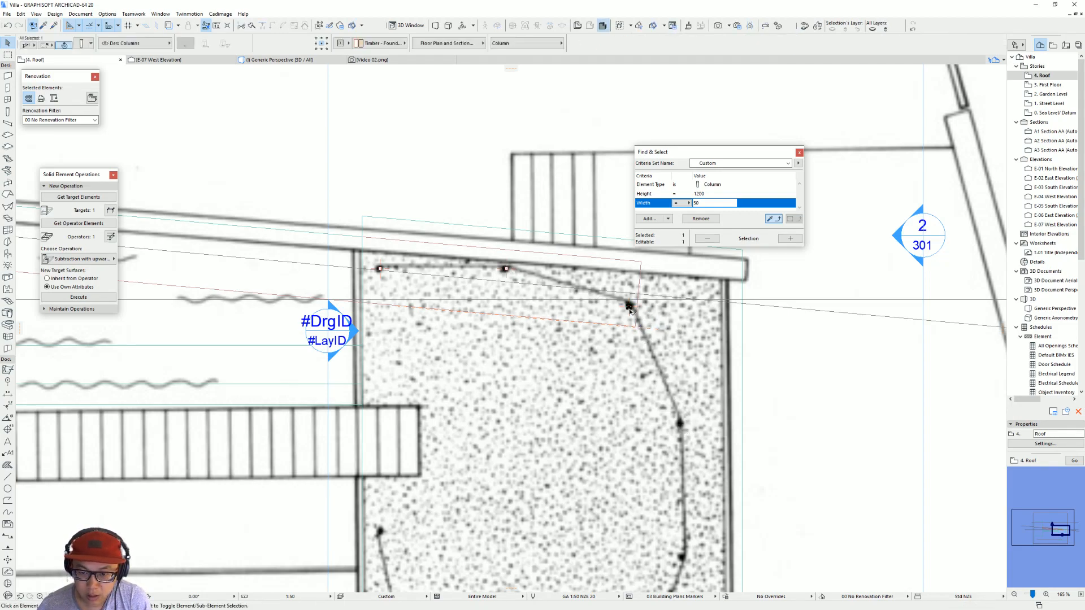
Step: Copy the third post to each of the remaining six dots of the curved fence line
key(ctrl+shift+d)
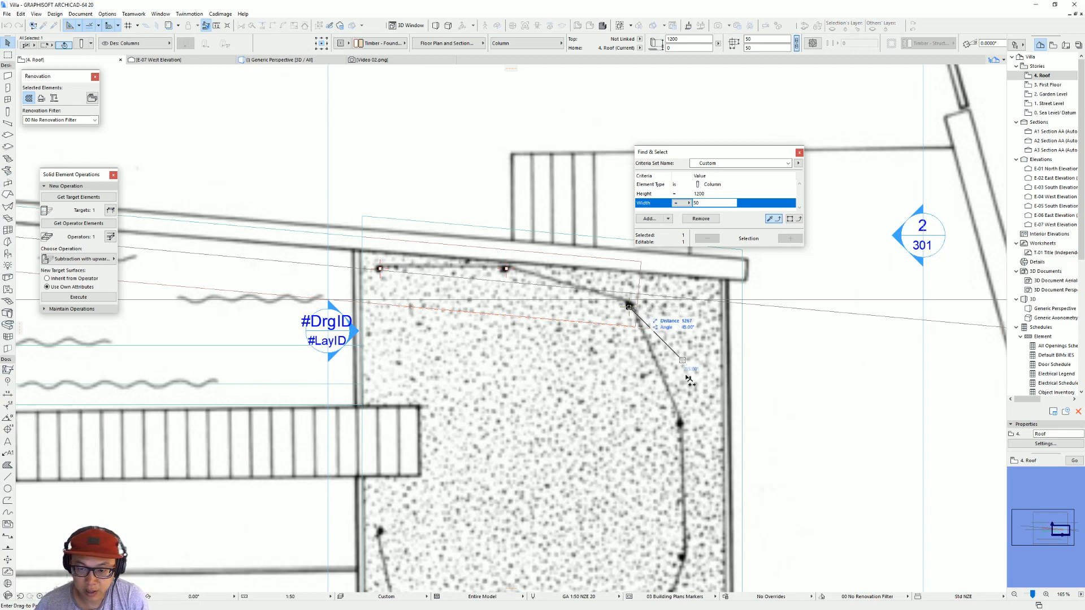
click(680, 422)
middle_drag(684, 424, 661, 280)
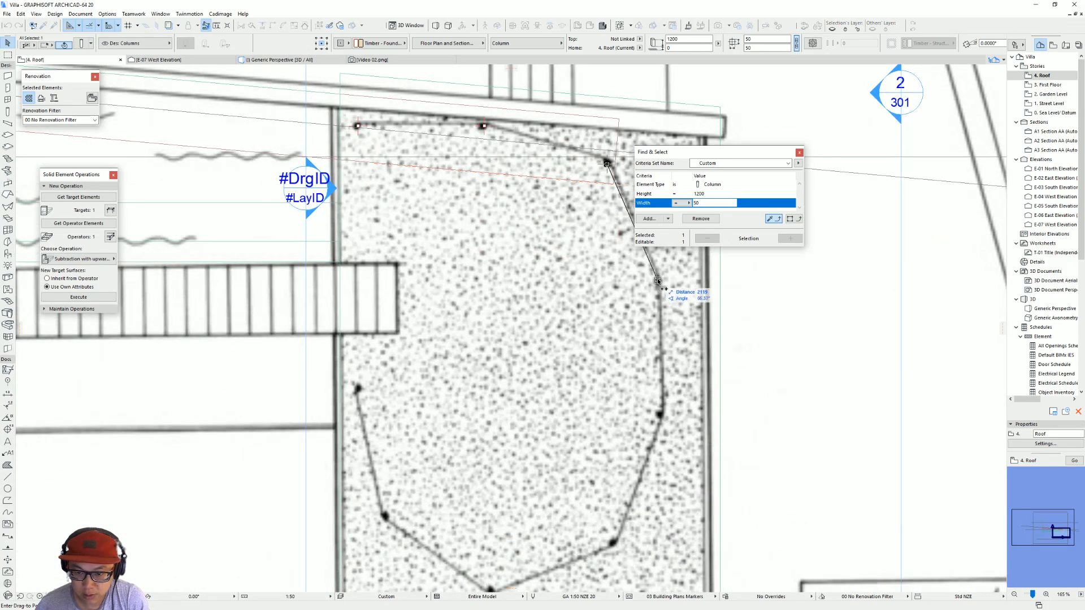
click(660, 414)
click(615, 544)
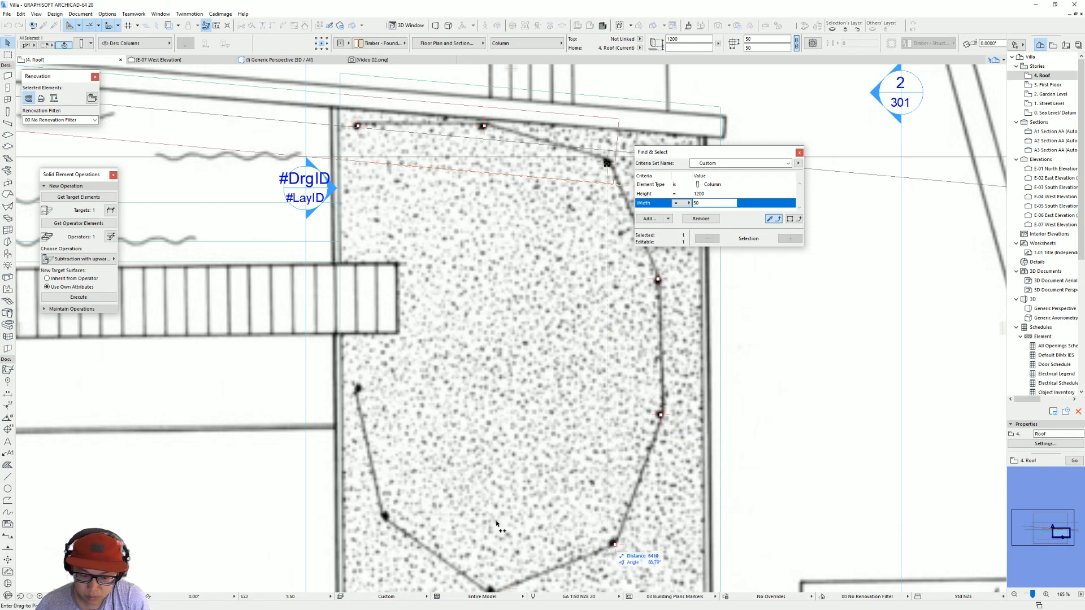
middle_drag(532, 522, 599, 363)
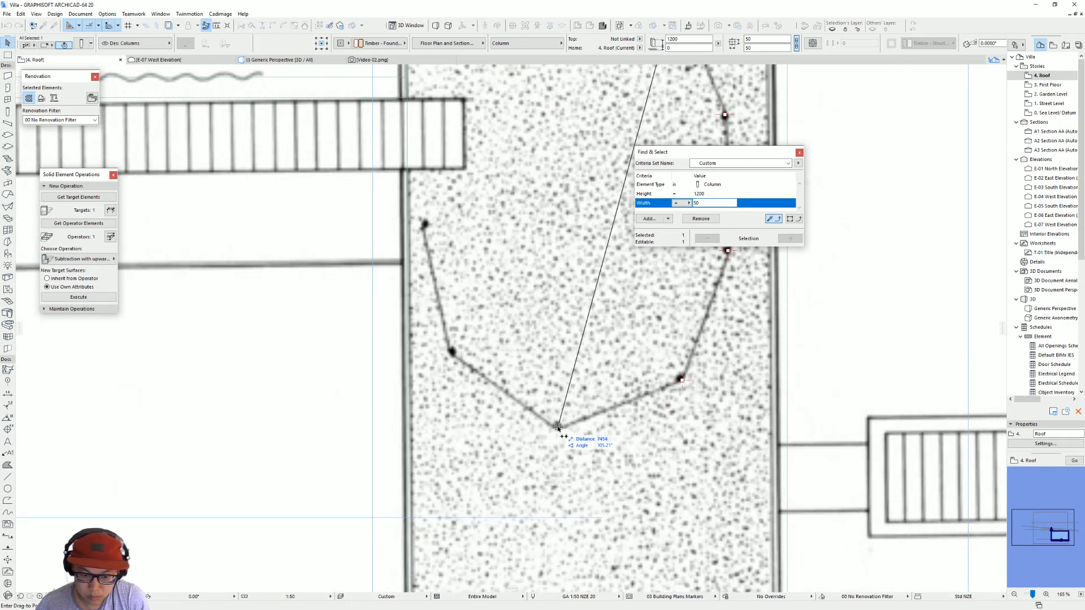
click(451, 352)
click(426, 225)
key(Escape)
key(Escape)
scroll(485, 447, down, 6)
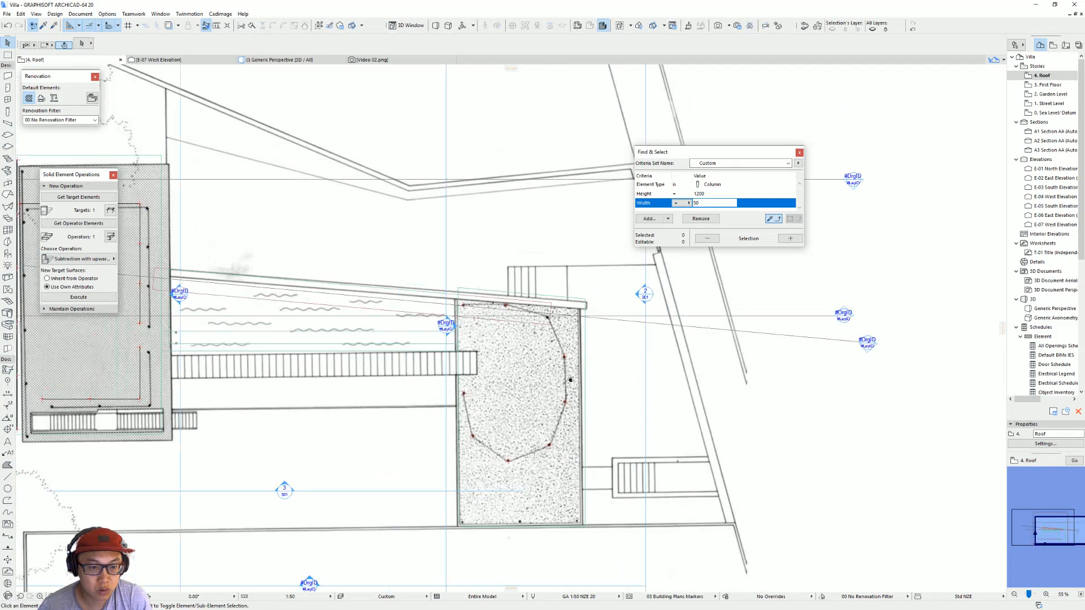
Step: Pick up the glass wall settings from the first roof's fence and draw the curved fence's glass walls through its first three posts
scroll(158, 324, up, 4)
middle_drag(158, 324, 242, 332)
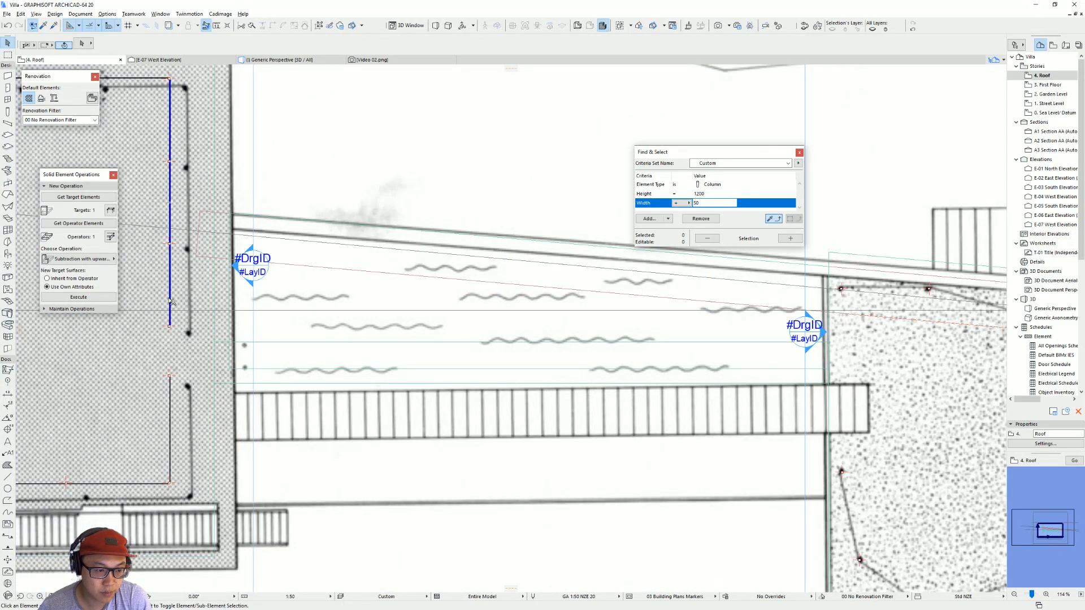
alt+click(170, 300)
scroll(409, 299, down, 2)
middle_drag(408, 300, 239, 308)
scroll(546, 289, up, 8)
middle_drag(546, 289, 319, 250)
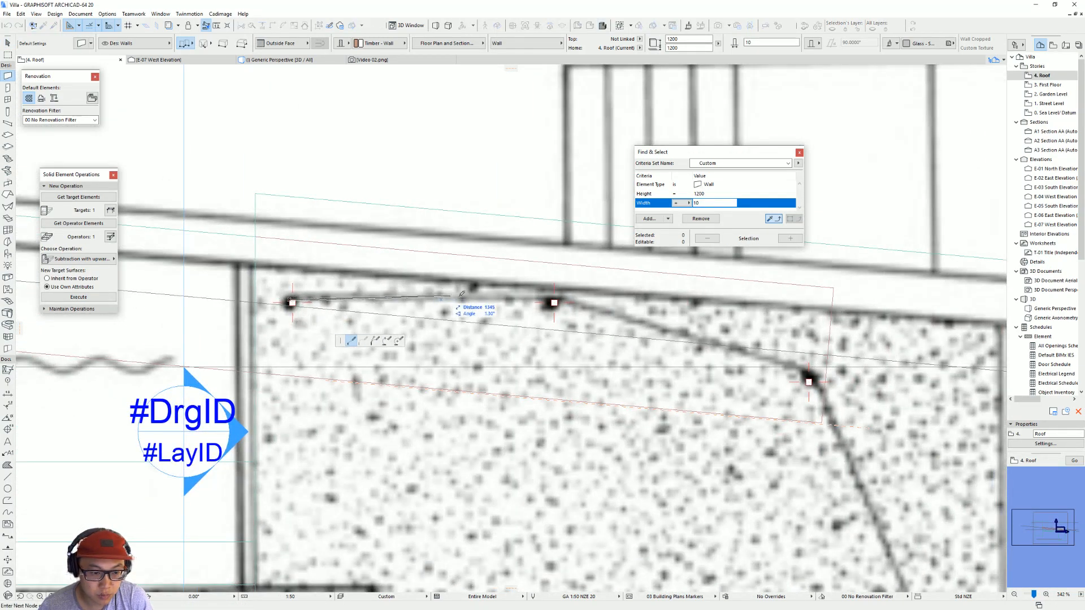
click(555, 302)
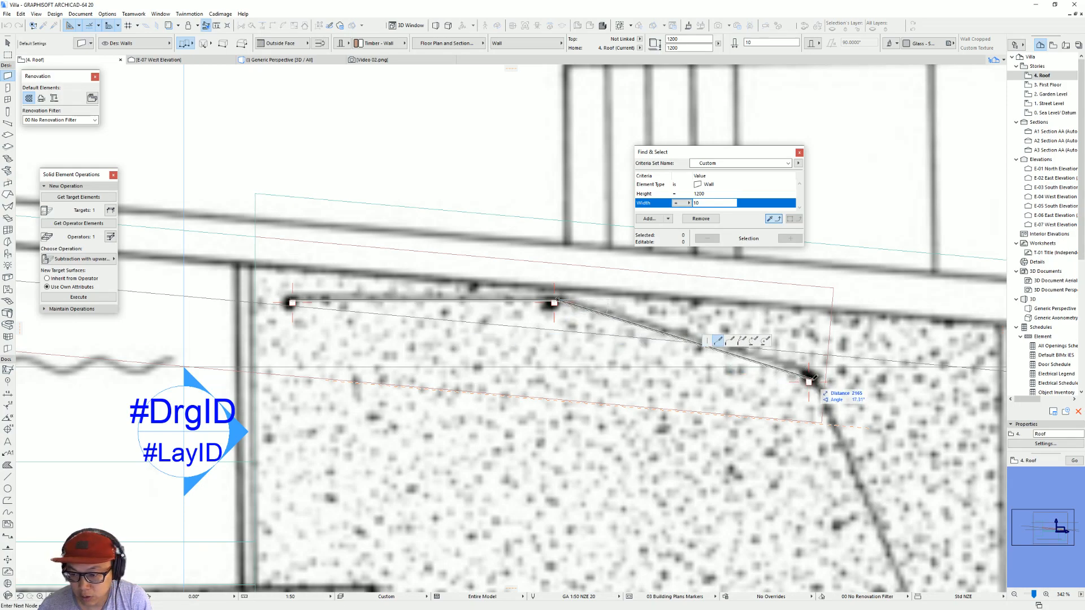
click(811, 376)
Step: Continue the glass wall chain from the third post to the fourth and fifth posts of the curved fence
scroll(514, 189, down, 3)
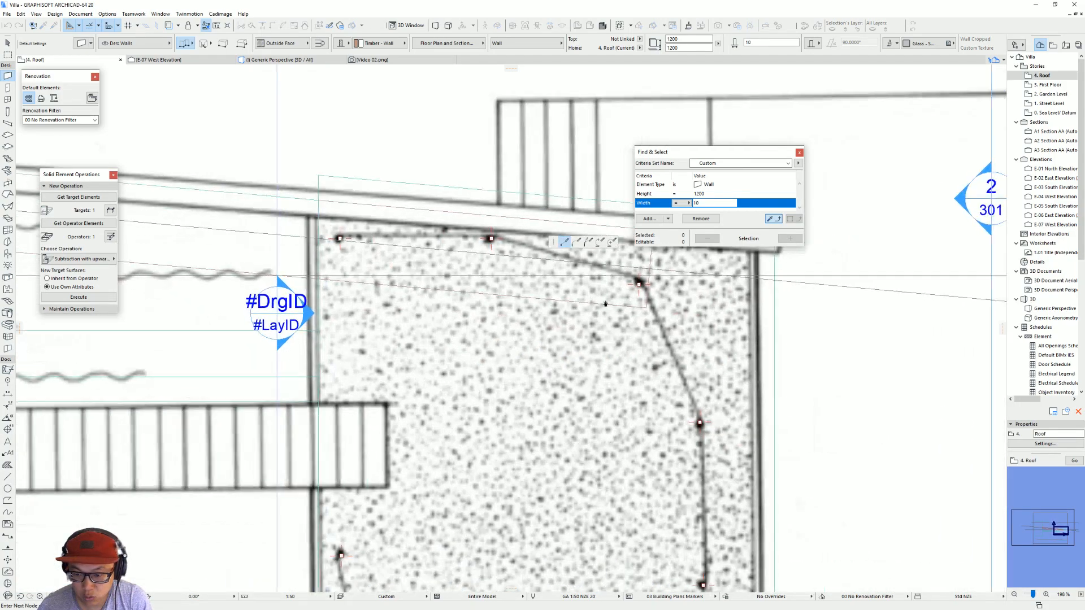
scroll(717, 427, up, 3)
click(699, 437)
scroll(718, 427, up, 1)
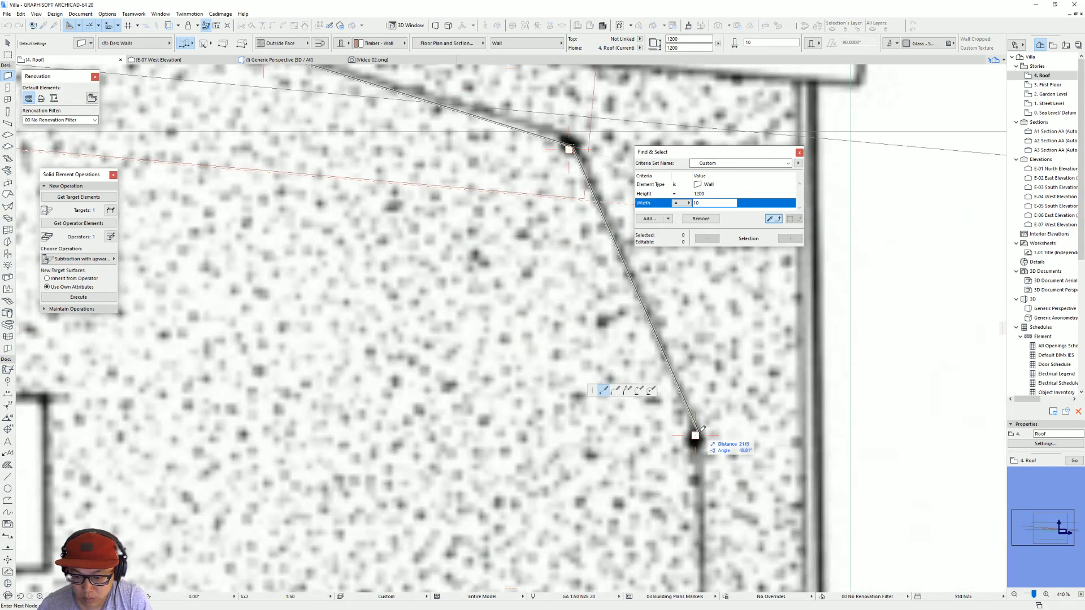
scroll(705, 457, down, 2)
middle_drag(706, 457, 611, 206)
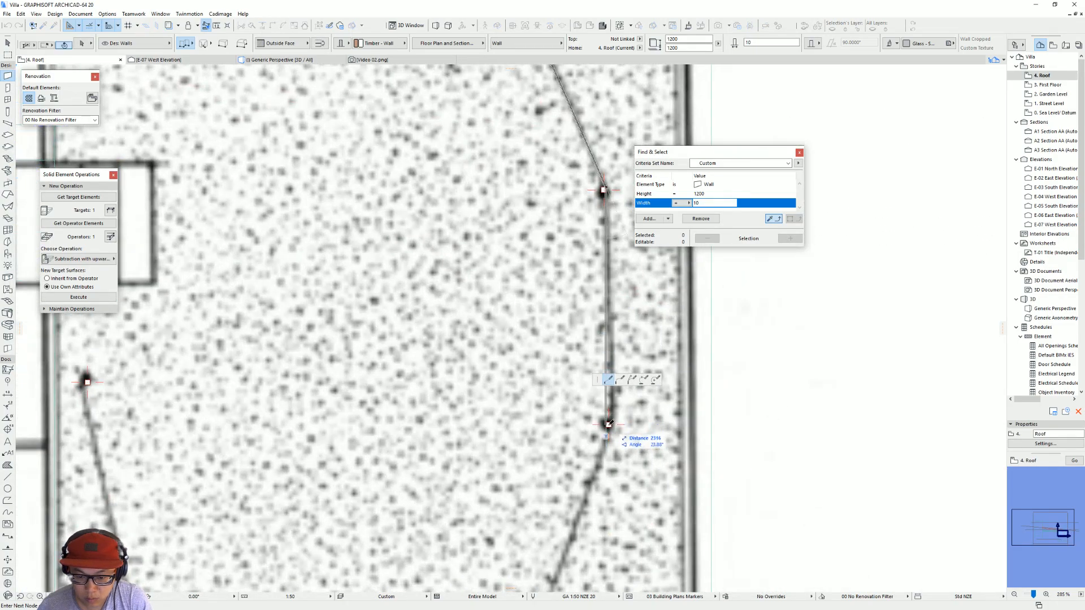
click(611, 426)
Step: Continue the glass wall chain through the sixth, seventh and eighth posts and finish it at the last post
scroll(556, 456, down, 2)
middle_drag(557, 457, 601, 296)
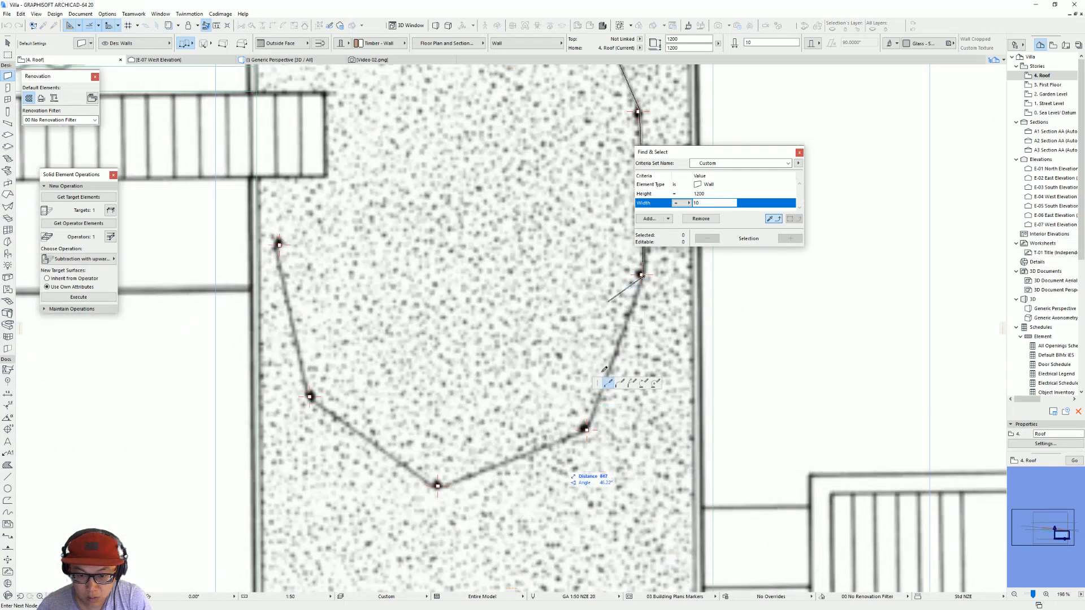
scroll(585, 434, up, 3)
click(588, 425)
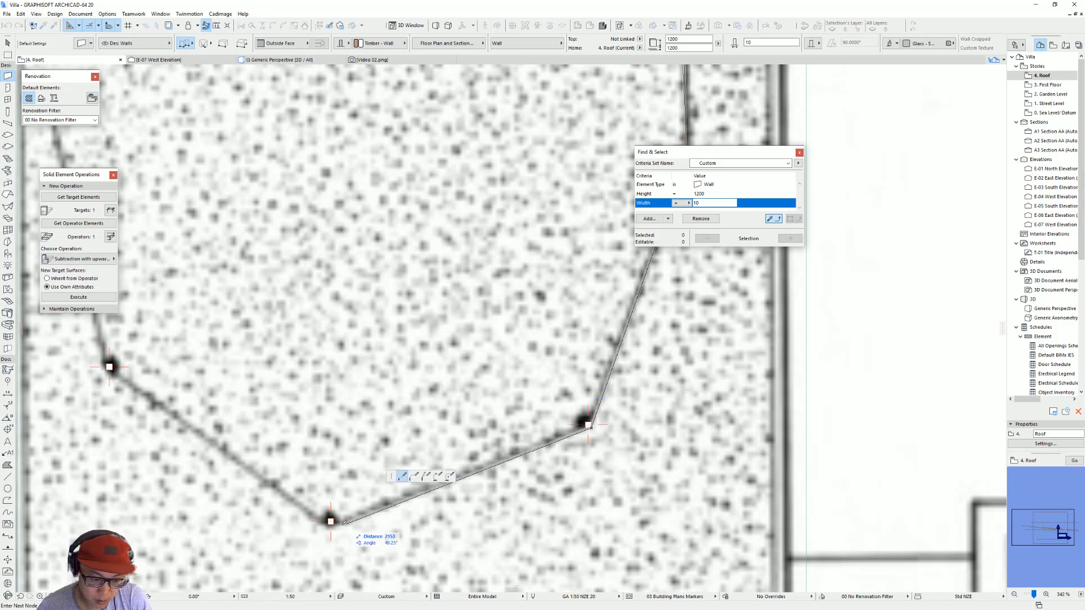
click(330, 521)
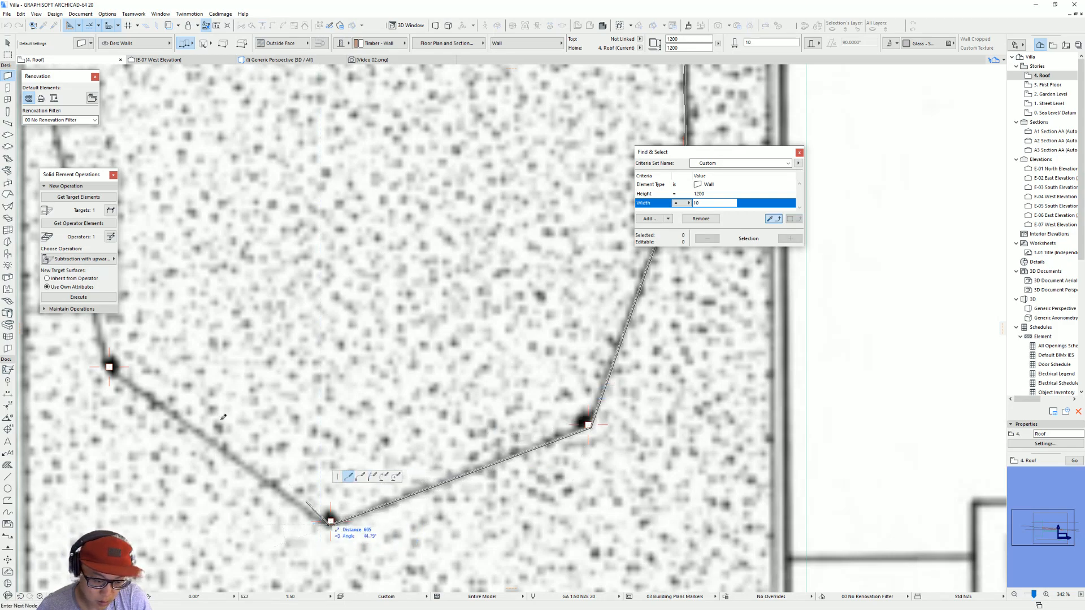
click(110, 367)
middle_drag(109, 367, 574, 412)
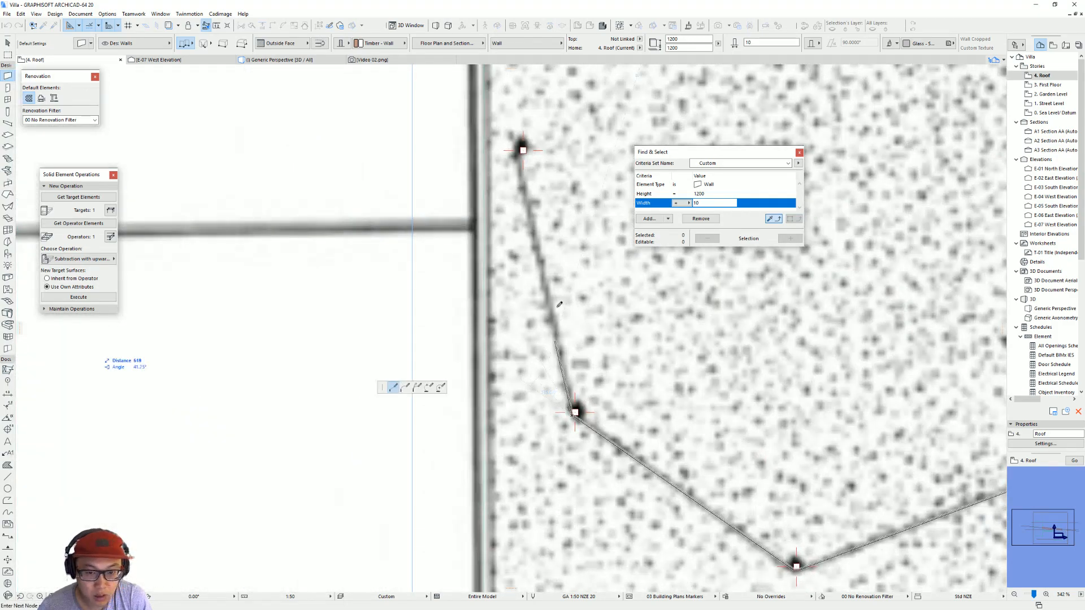
click(523, 149)
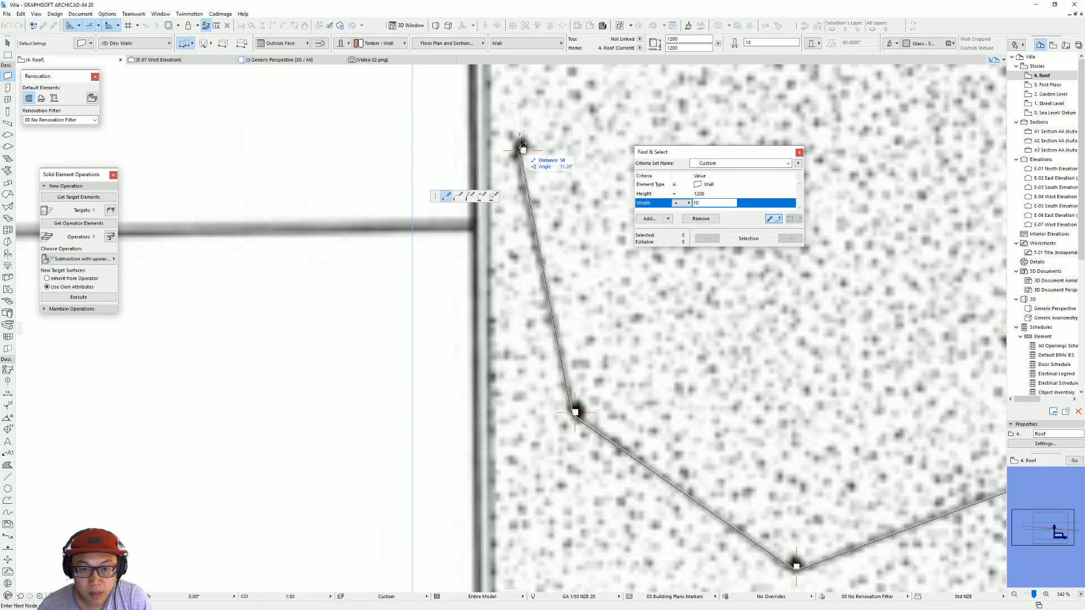
click(520, 150)
key(Escape)
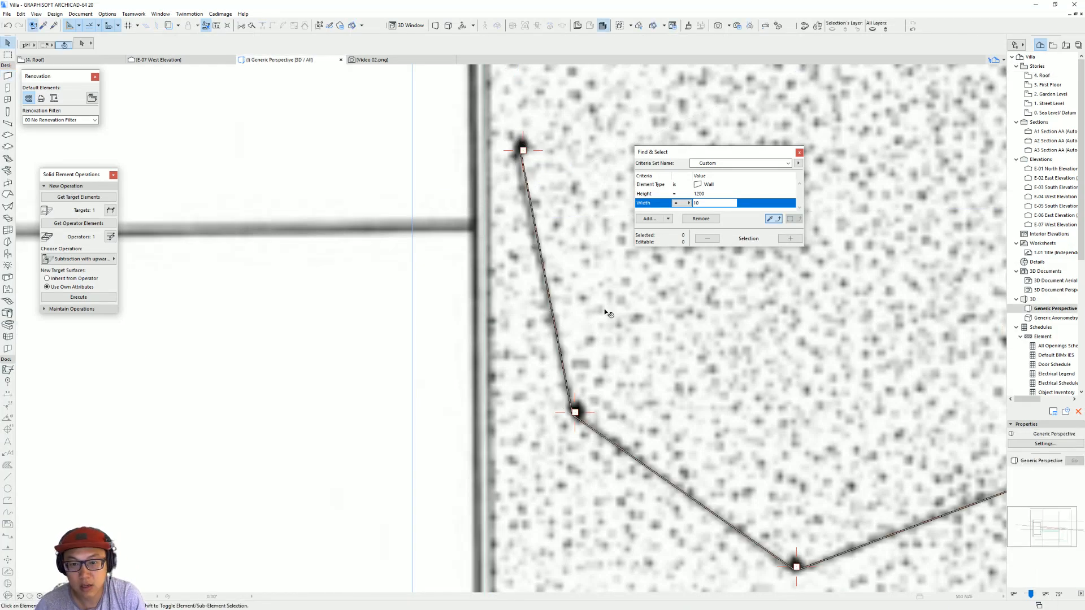
Step: In the 3D view, move all the curved fence's glass walls down 1200 so they start at the base of the posts
key(F3)
scroll(560, 299, up, 5)
shift+middle_drag(560, 298, 541, 240)
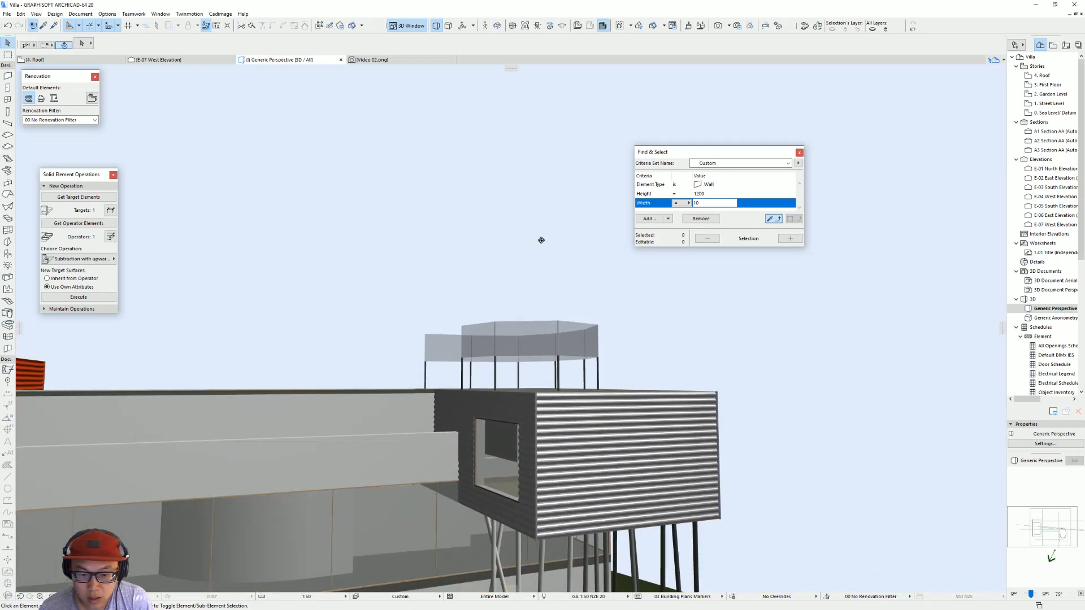
shift+middle_drag(596, 339, 572, 340)
click(574, 329)
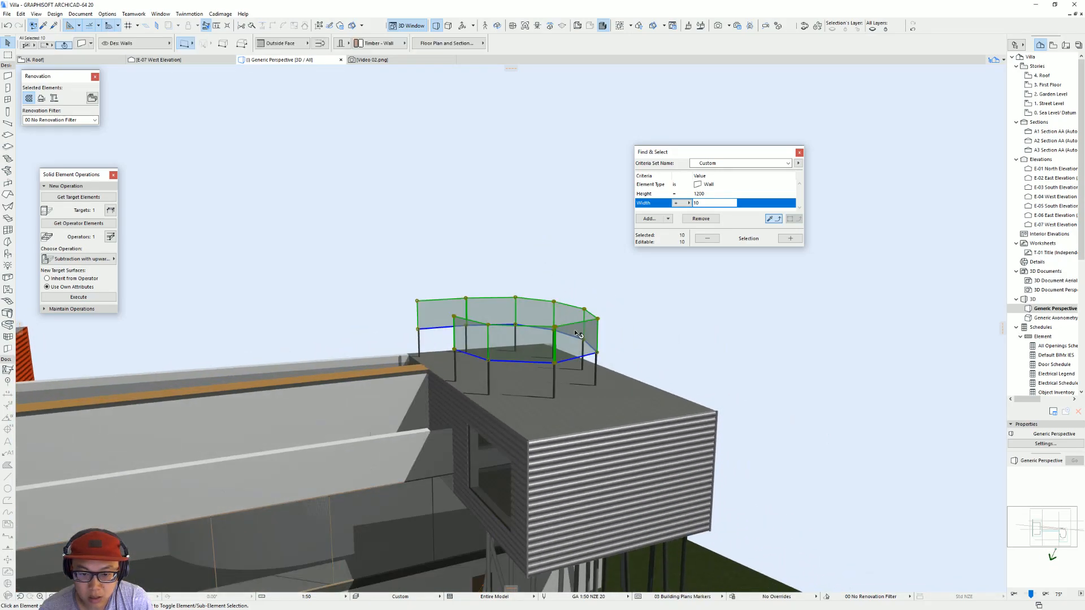
key(ctrl+d)
click(554, 362)
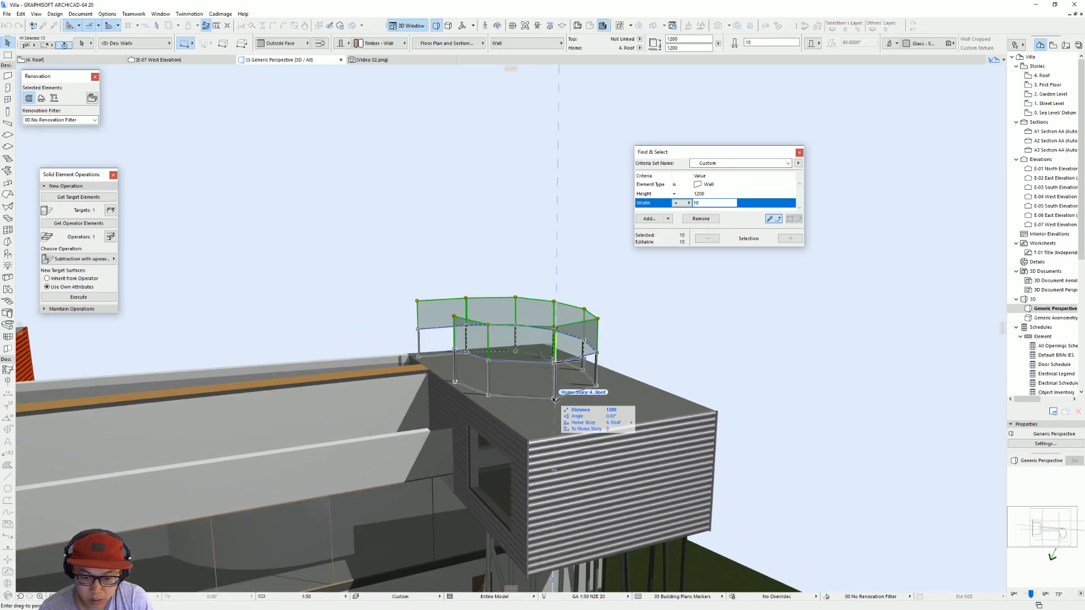
click(551, 399)
key(Escape)
Step: Override all three surfaces of the curved fence's glass walls with Glass - Lamp
scroll(440, 356, down, 5)
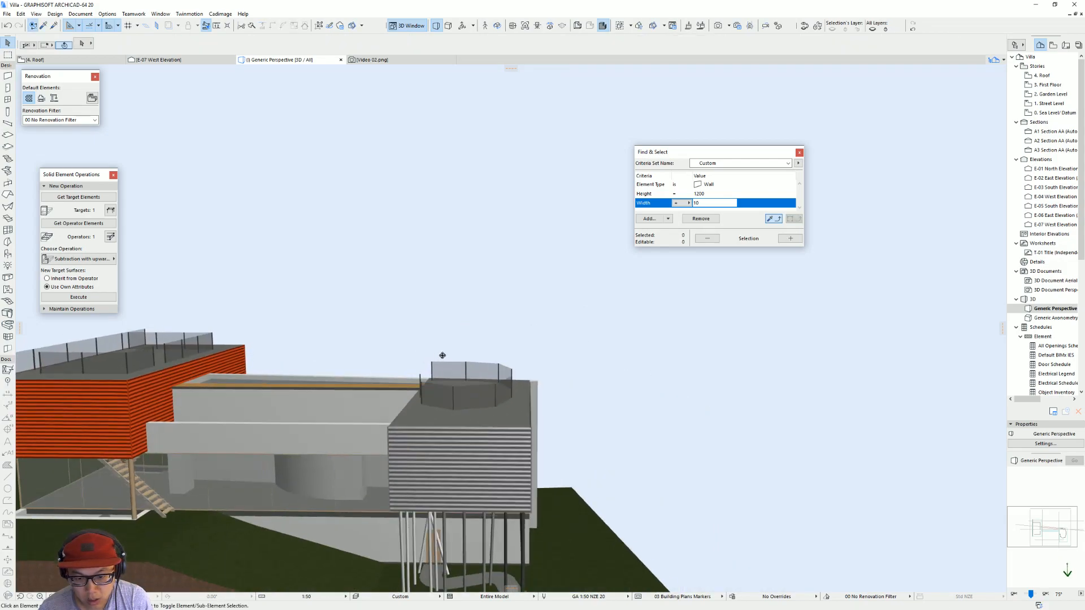
shift+middle_drag(438, 356, 708, 378)
scroll(493, 351, up, 5)
shift+middle_drag(497, 339, 480, 353)
click(479, 354)
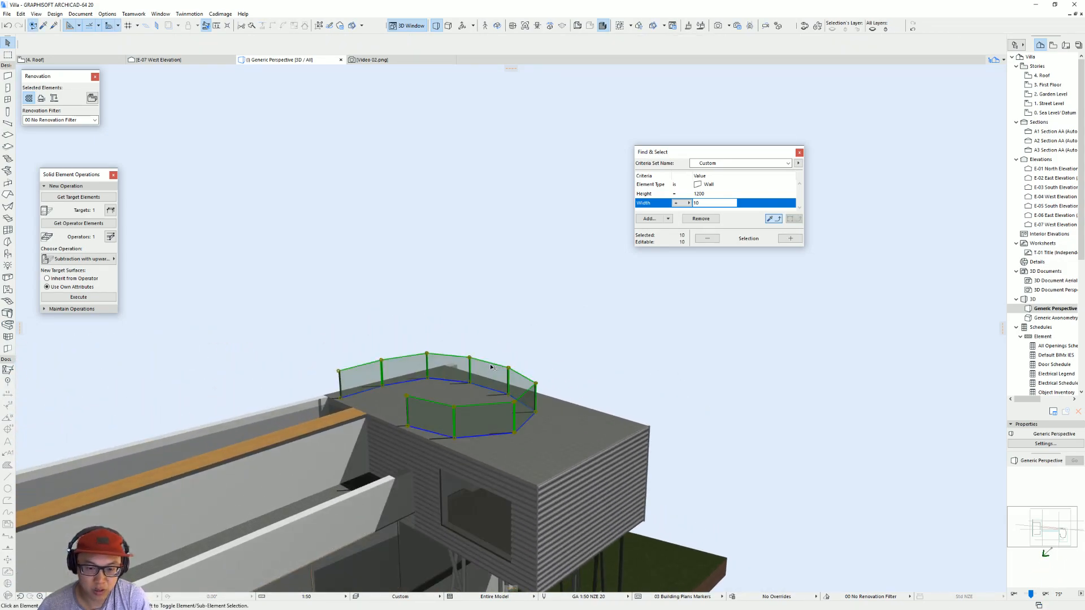
double_click(489, 364)
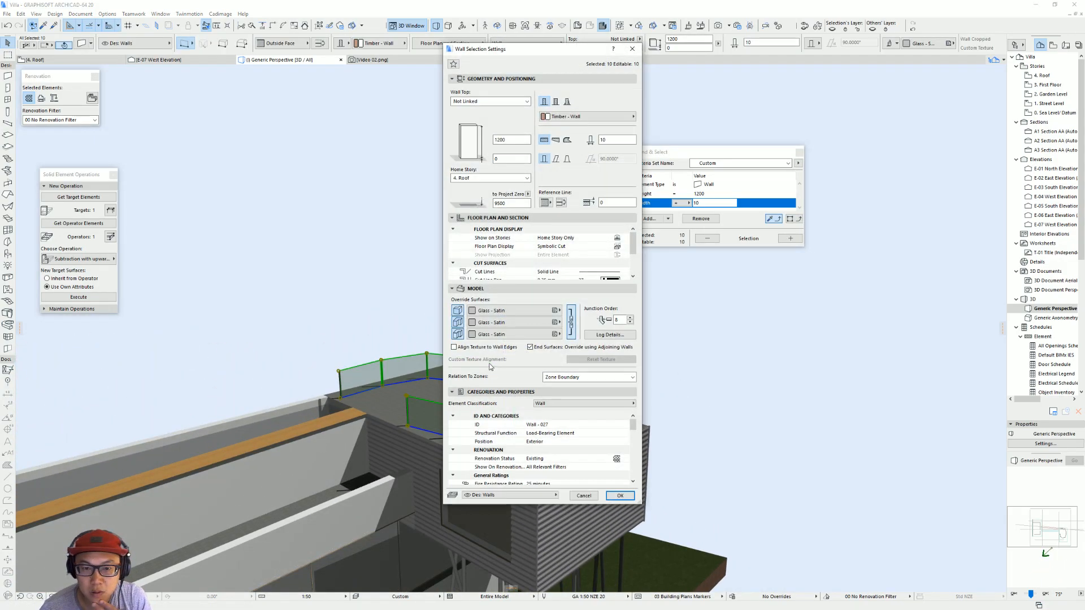
click(491, 333)
click(589, 328)
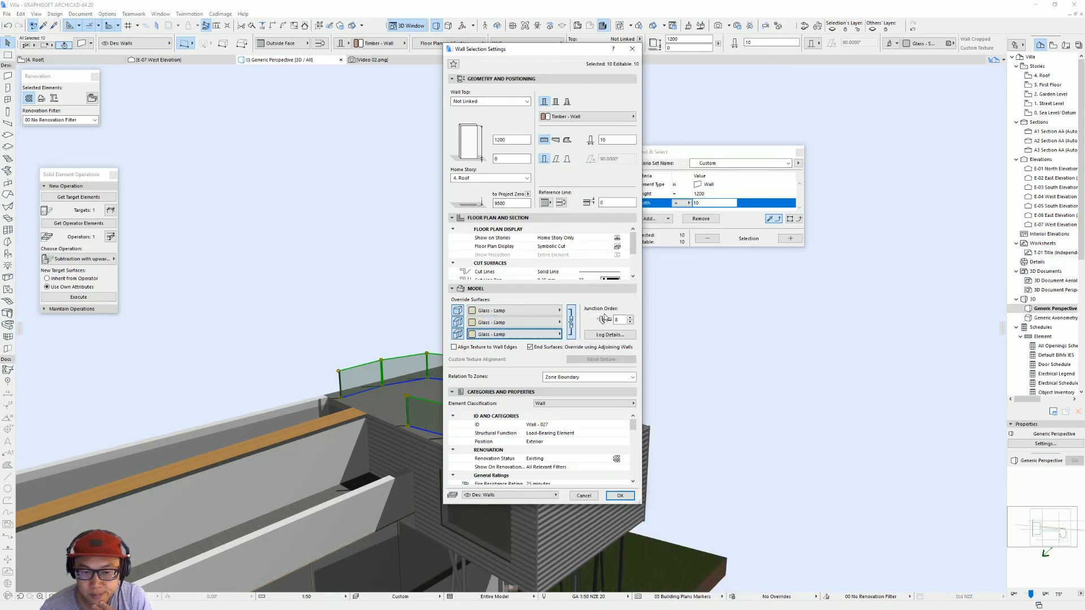
click(621, 496)
Step: Create a new surface named Glass - Orange as a duplicate of Glass - Lamp
shift+middle_drag(578, 384, 676, 378)
click(92, 15)
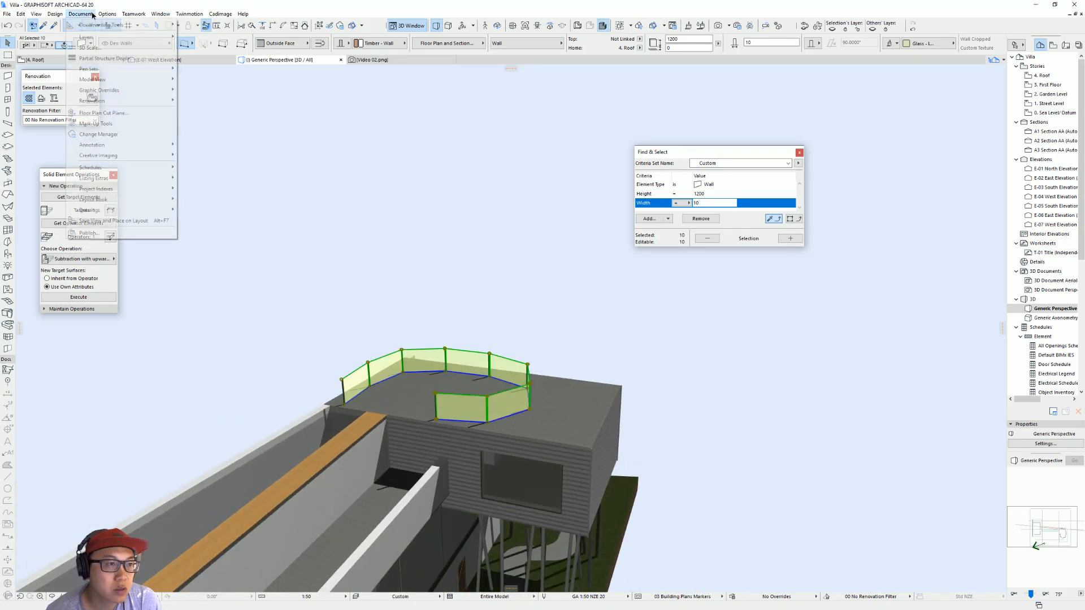
mouse_move(103, 16)
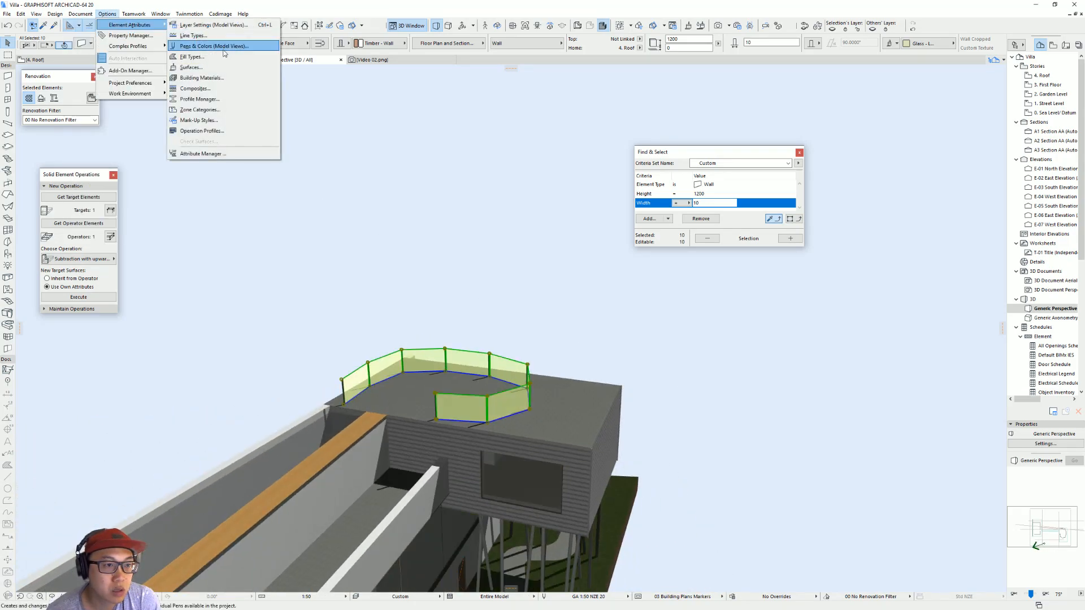
click(211, 69)
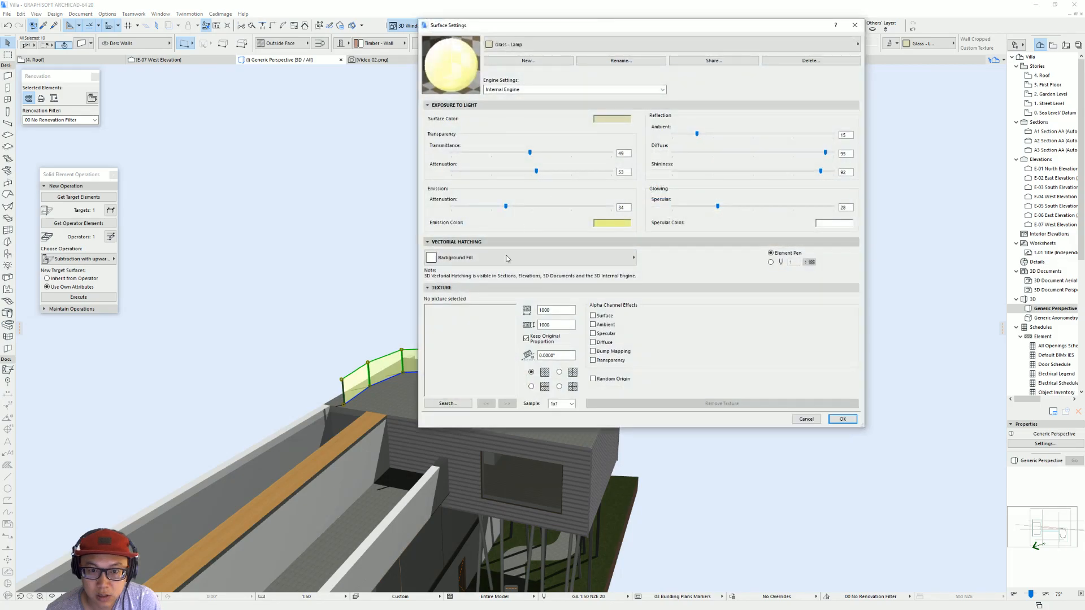
click(517, 61)
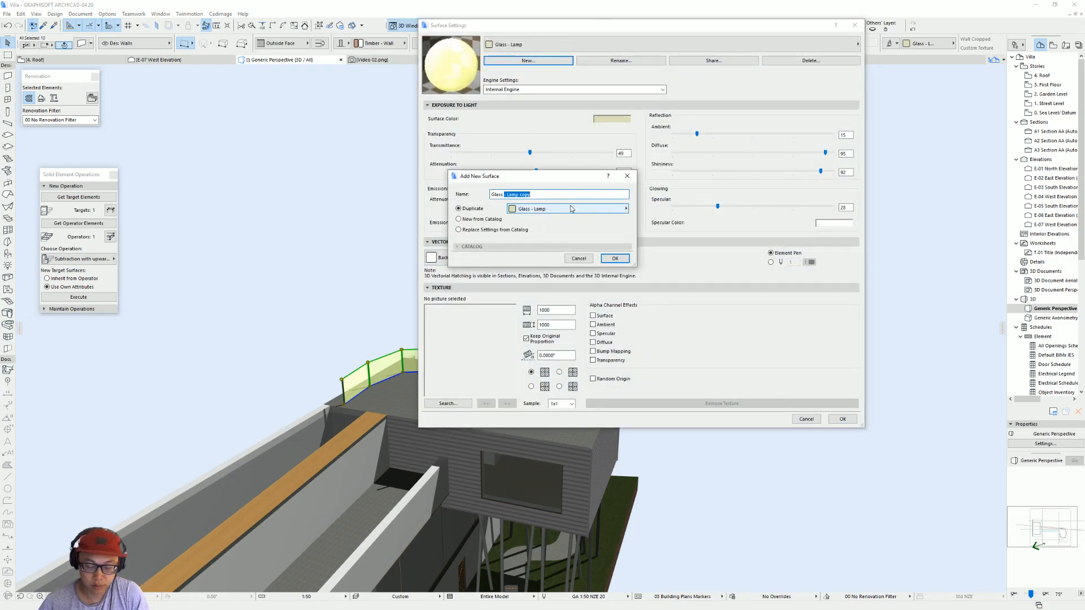
text(- Orange)
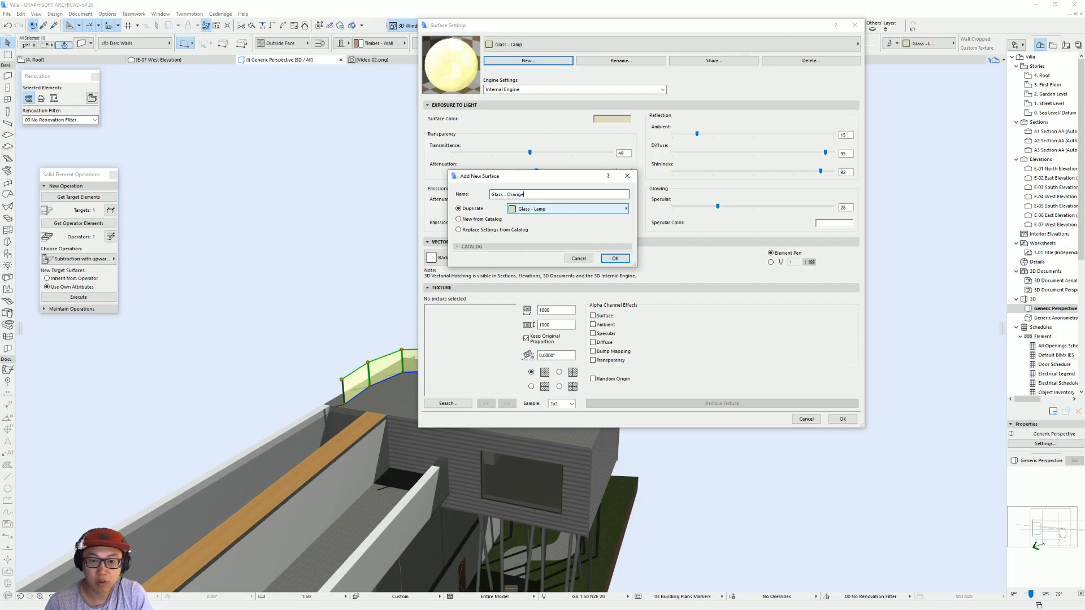
click(621, 259)
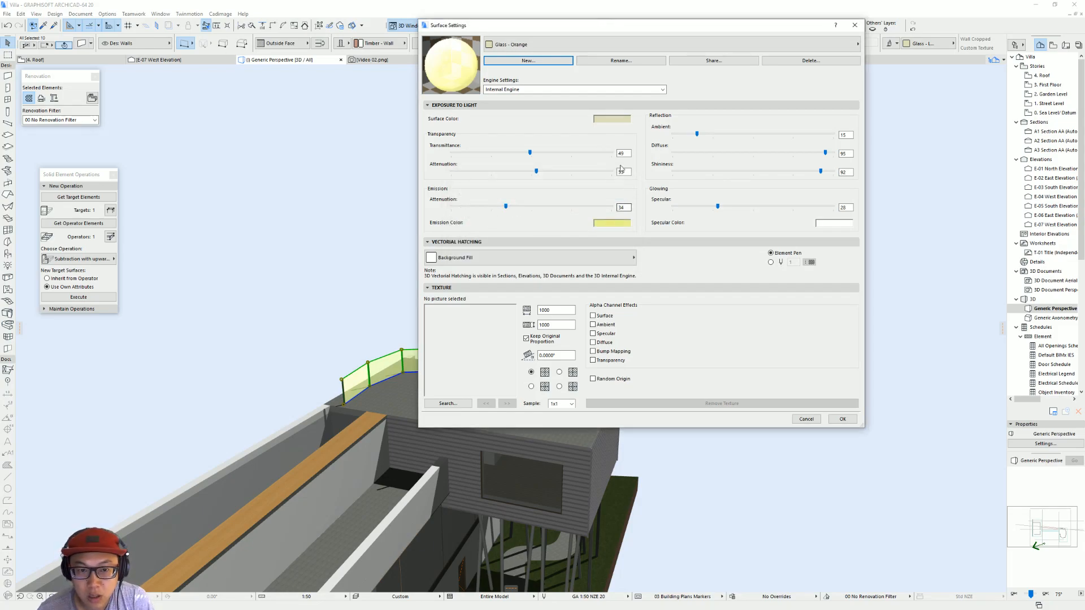
Step: Set both the surface color and the emission color of Glass - Orange to orange
click(613, 119)
click(467, 196)
click(464, 281)
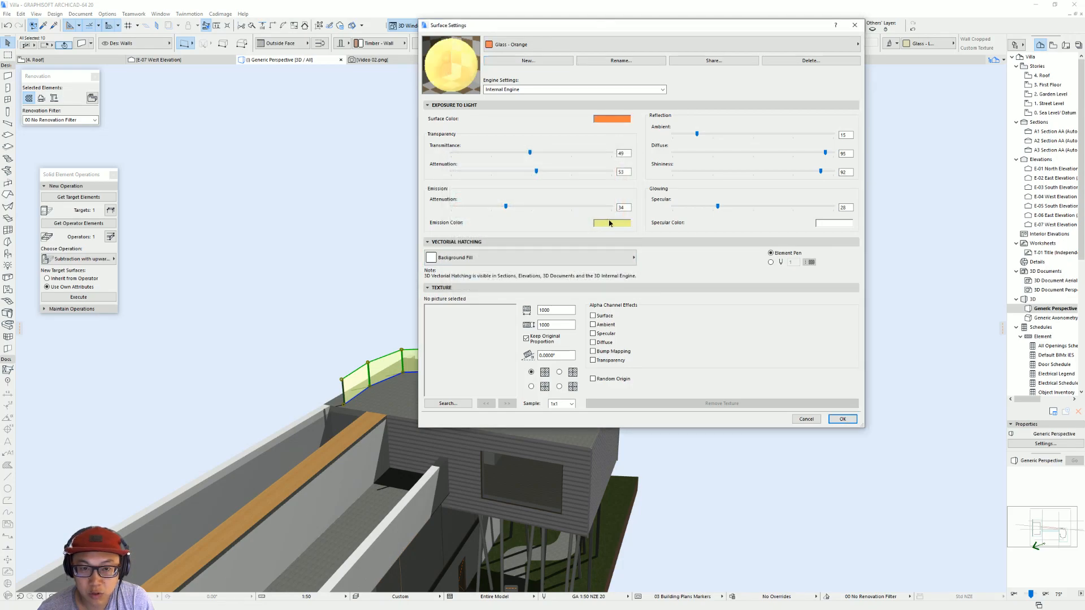
click(610, 222)
click(467, 196)
click(464, 282)
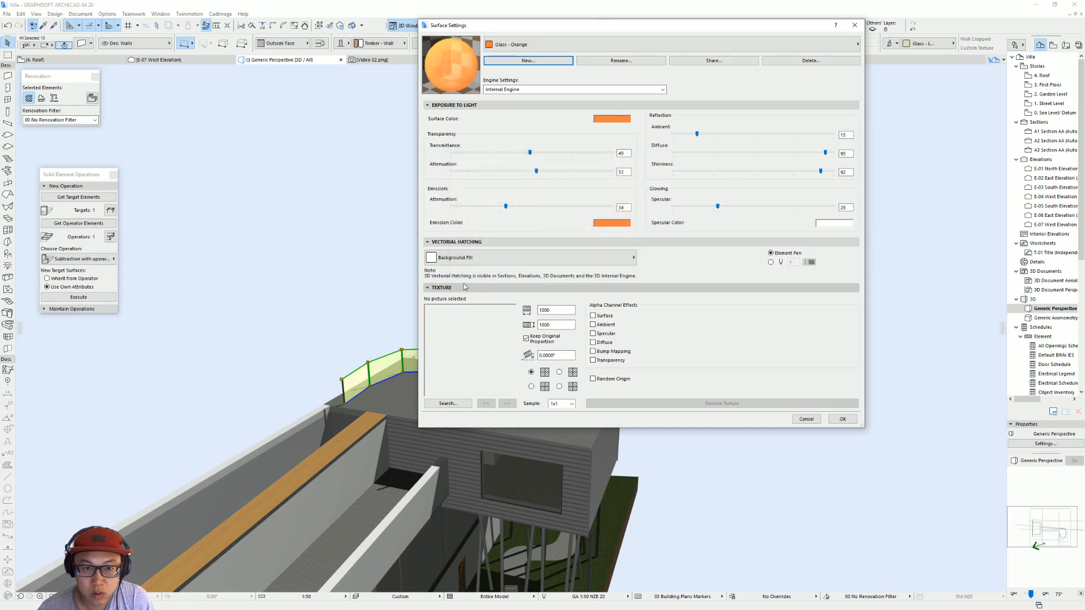
Step: Finish the Glass - Orange surface and apply it as the override on the curved fence's glass walls
click(842, 419)
key(ctrl+t)
click(542, 311)
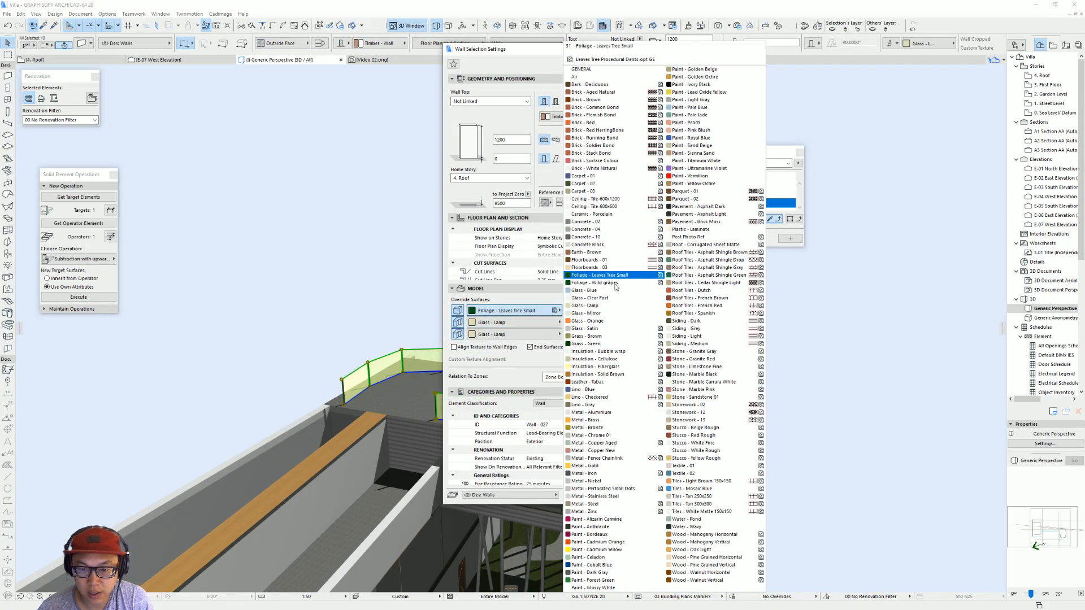
click(620, 321)
key(Return)
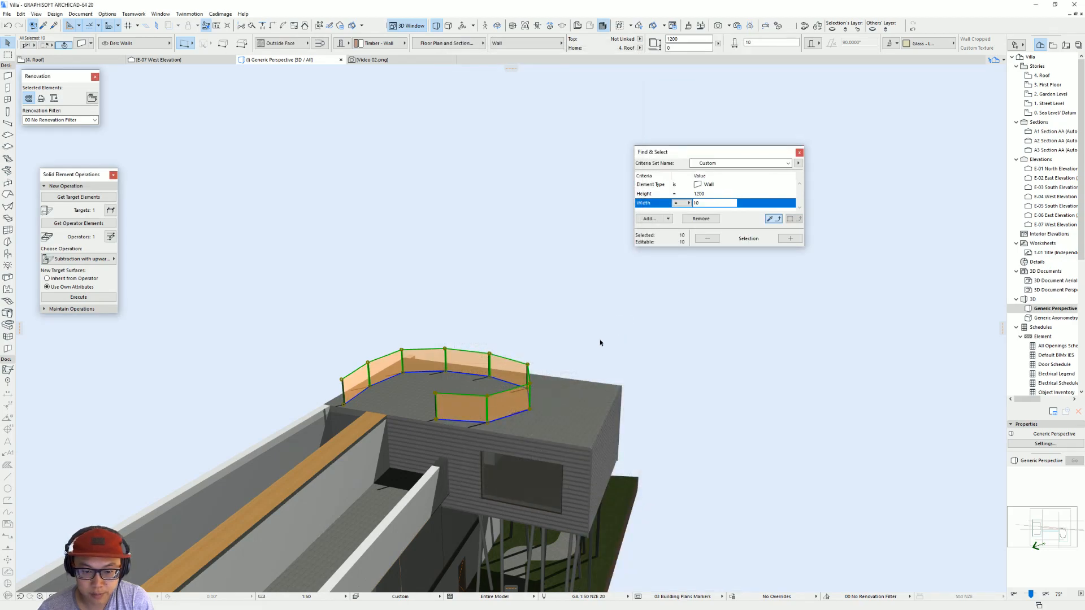
key(Escape)
Step: Check the Villa dall'Ava rooftop photo in the browser, and override the second roof slab's top surface with Grass - Brown in ArchiCAD
shift+middle_drag(497, 346, 431, 384)
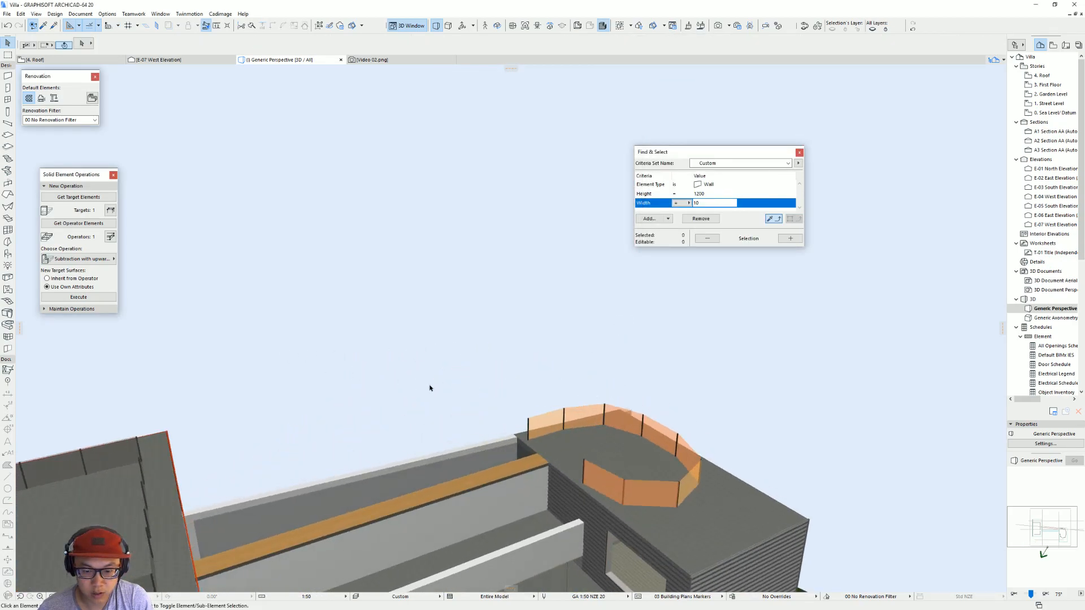
scroll(431, 381, down, 3)
middle_drag(443, 315, 603, 241)
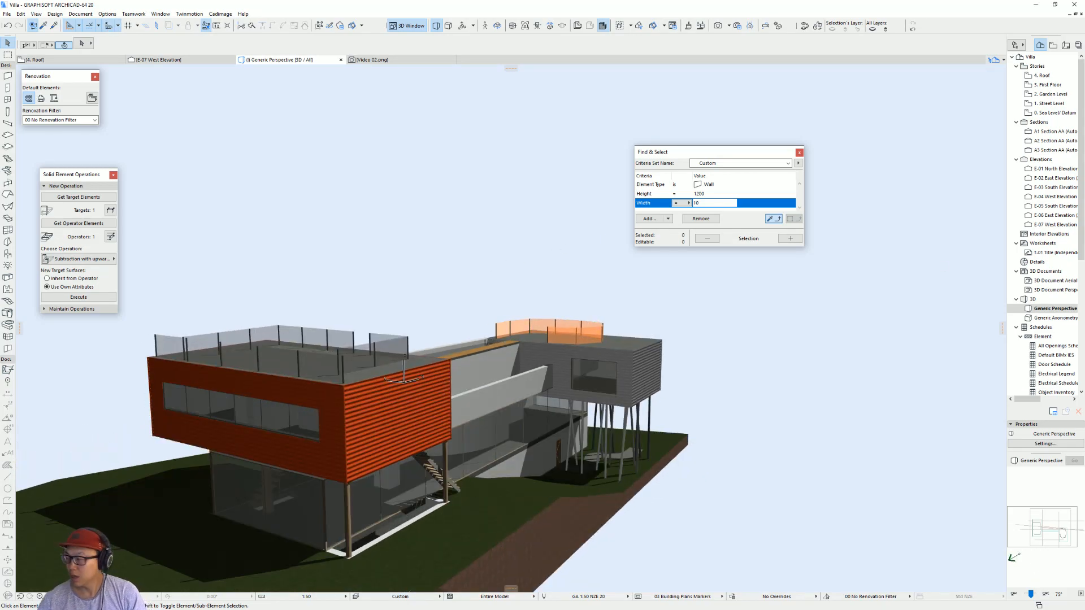
key(alt+Tab)
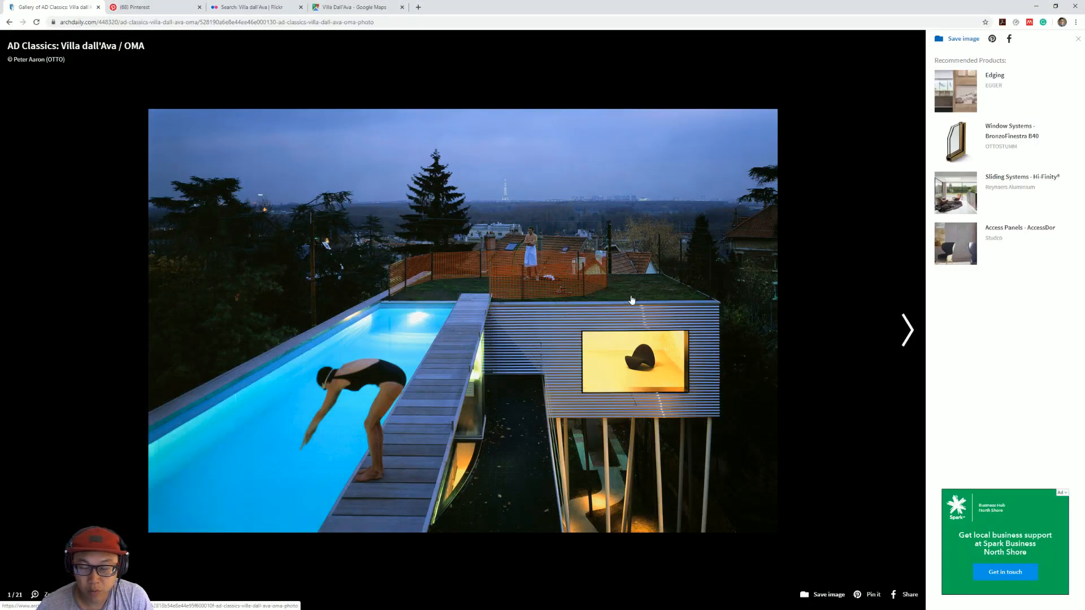
key(alt+Tab)
shift+middle_drag(661, 344, 531, 434)
click(537, 426)
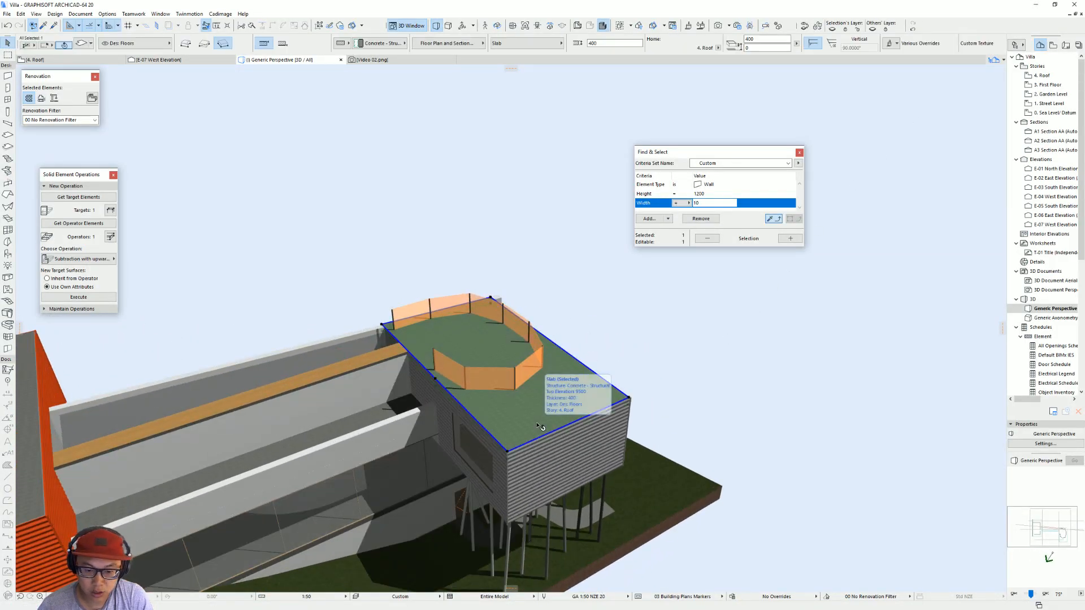
double_click(536, 421)
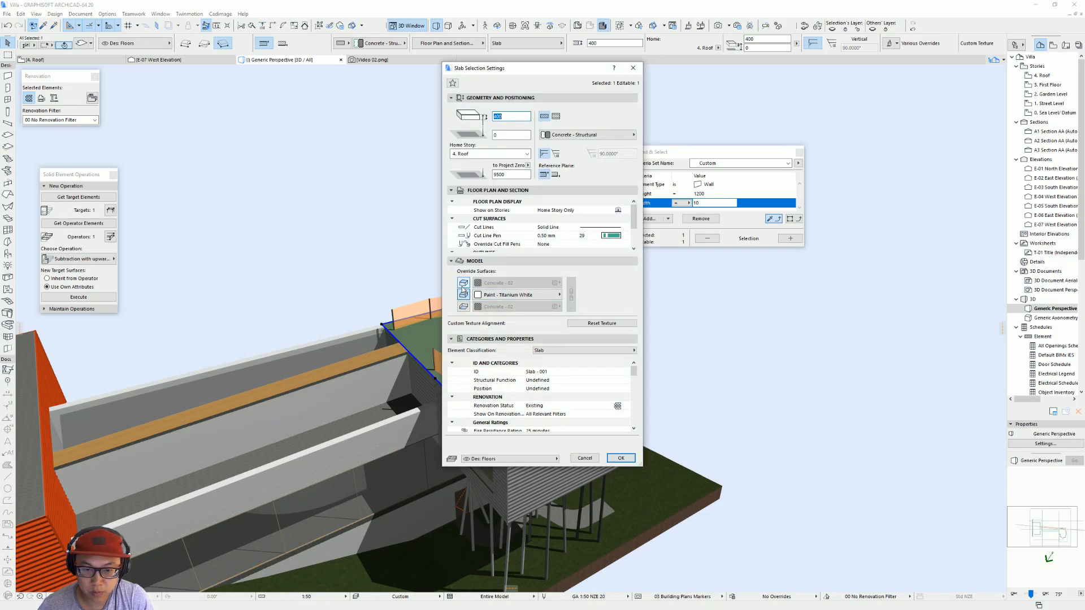
click(463, 283)
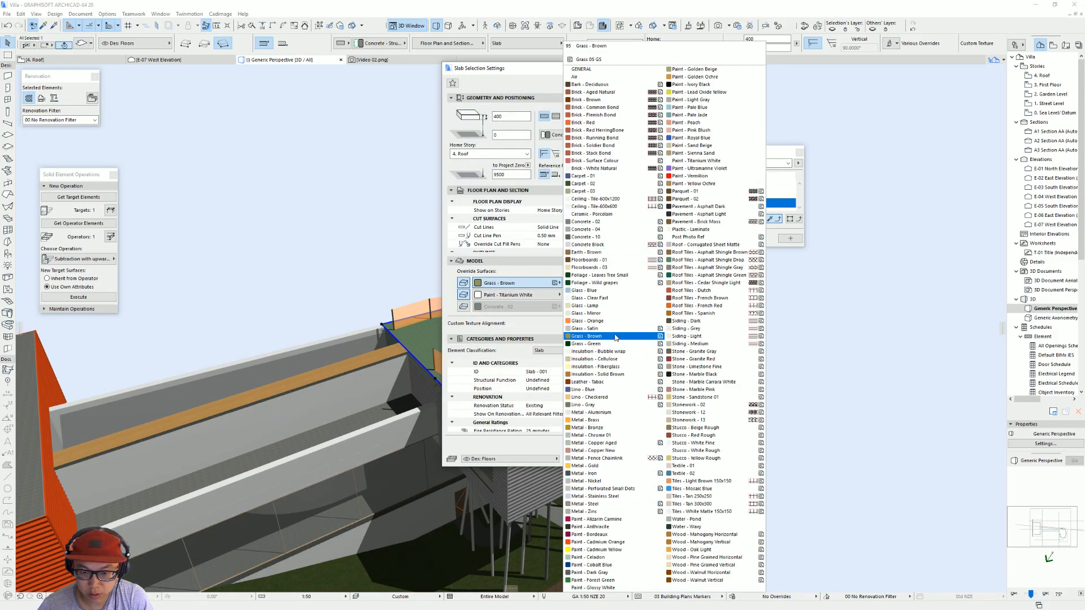
click(615, 337)
key(Return)
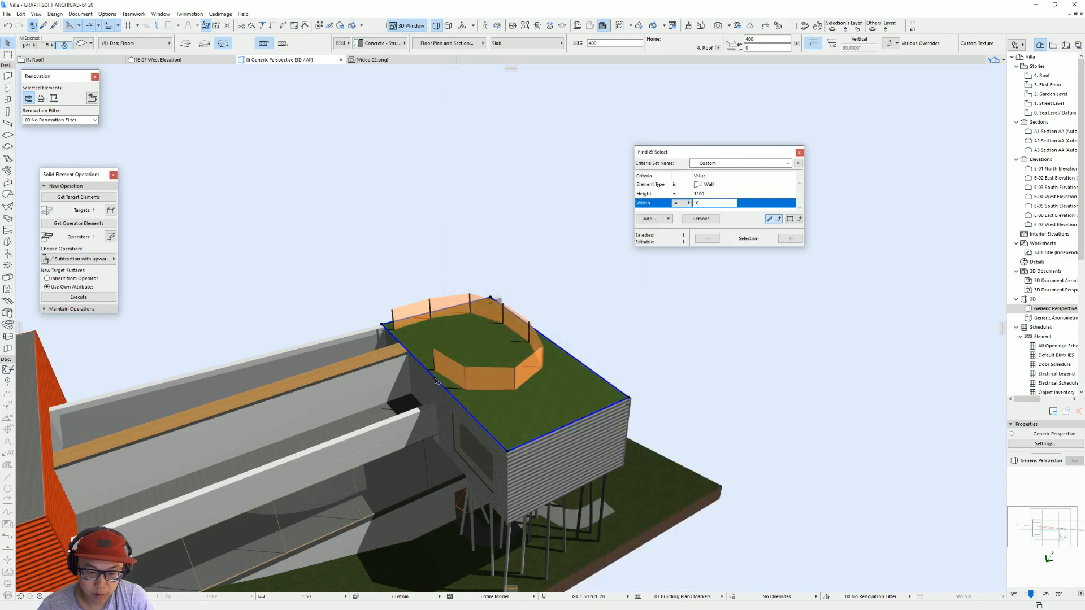
click(435, 381)
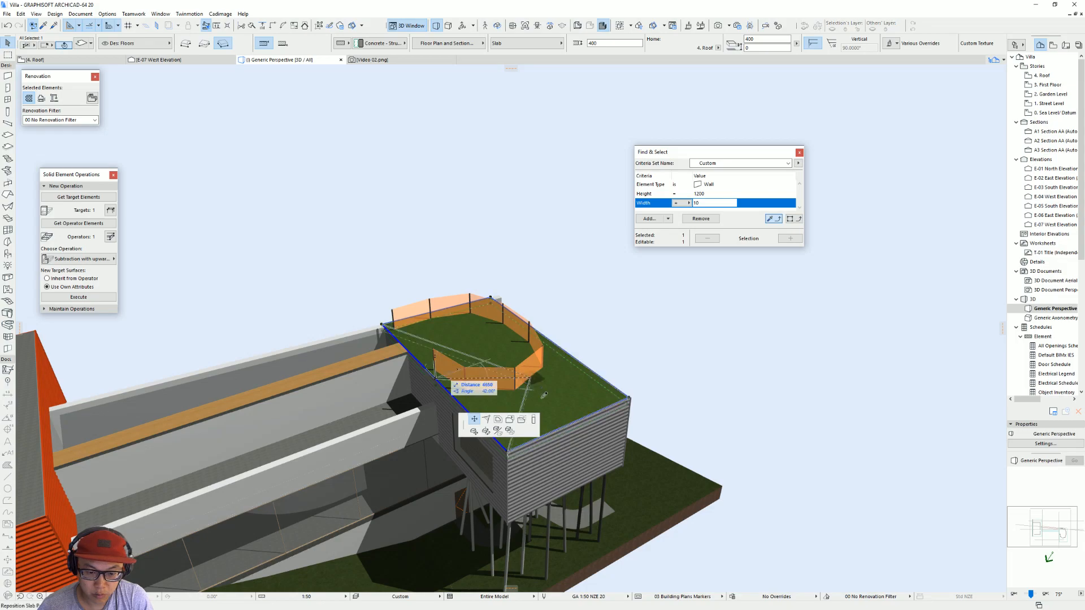
click(510, 448)
key(Escape)
Step: Override the two street-level base walls' surfaces, using Stonework - 12 for the outer face and Paint - Titanium White for the others
shift+middle_drag(532, 423, 666, 479)
scroll(718, 453, up, 2)
middle_drag(718, 453, 609, 441)
click(530, 456)
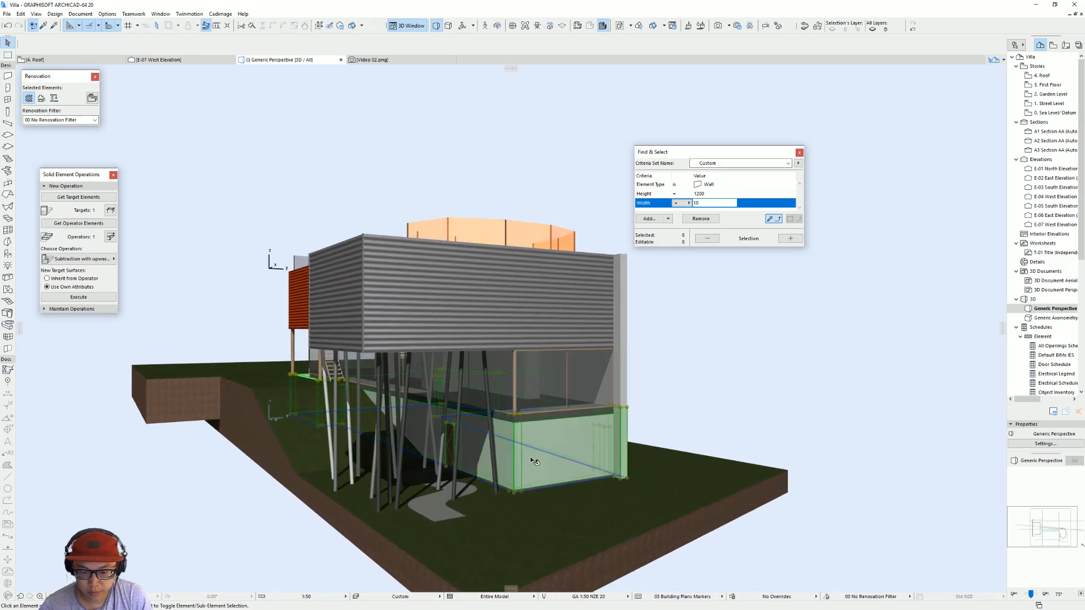
click(542, 450)
key(ctrl+t)
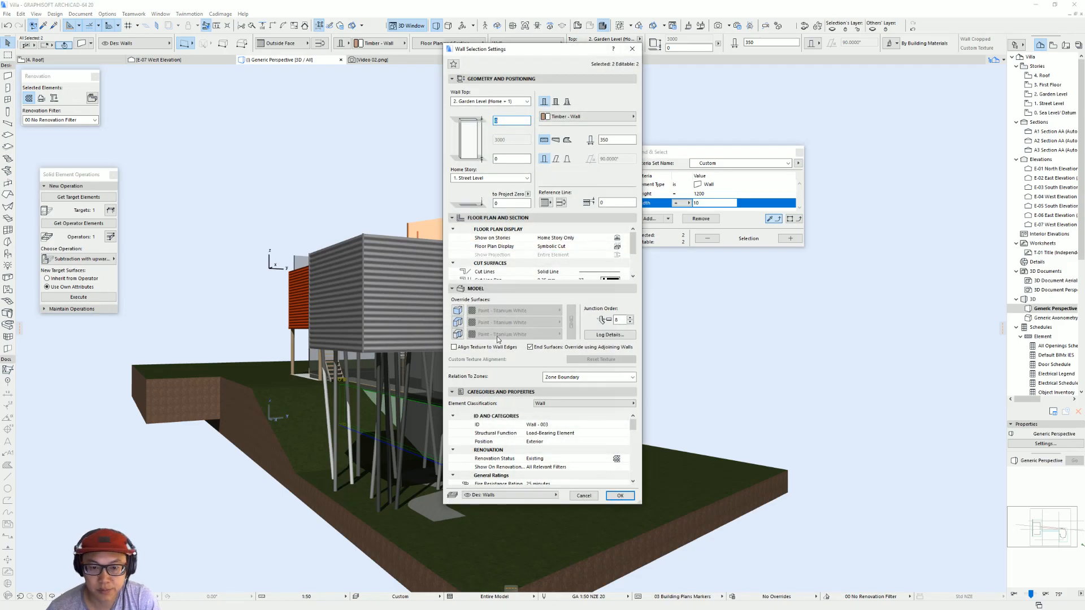
click(459, 313)
click(458, 335)
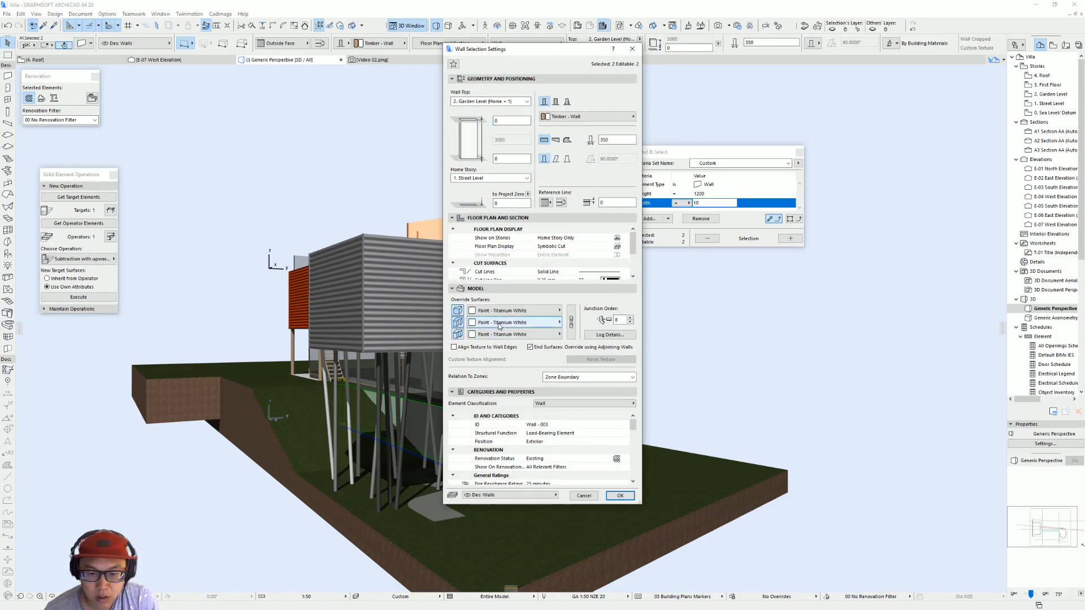
click(528, 322)
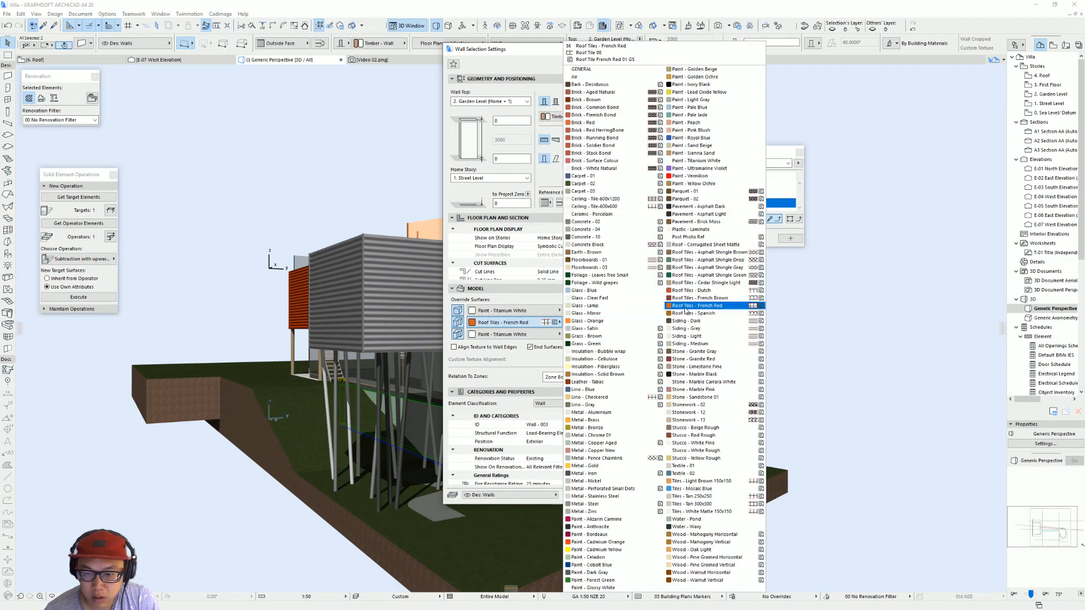
click(736, 413)
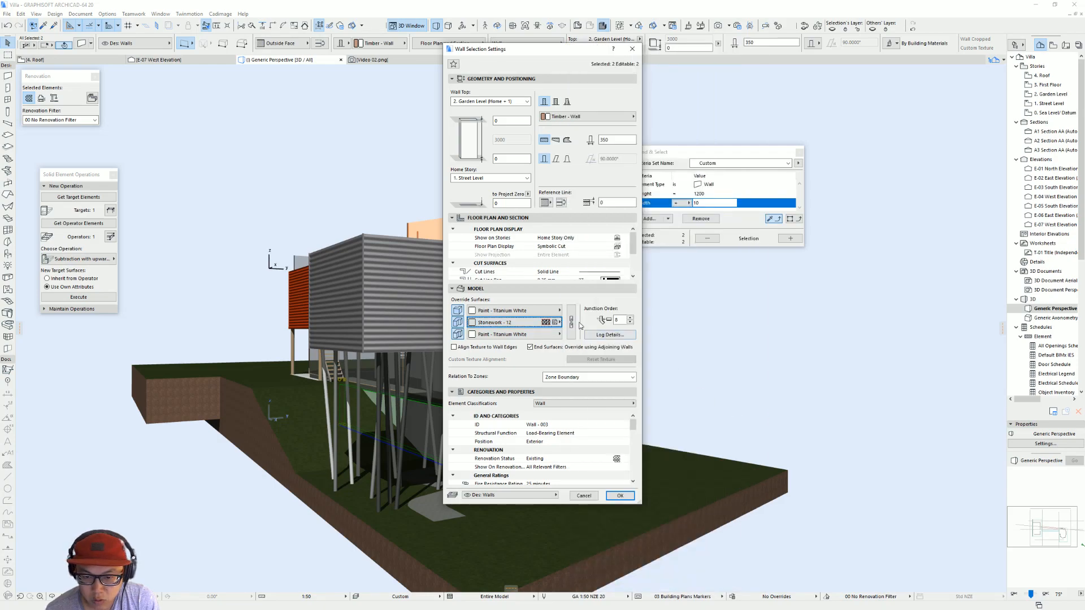
key(Return)
Step: Examine the stone base in the model, and switch to the browser's Villa dall'Ava gallery to find the photo of the stone base wall
scroll(688, 459, up, 5)
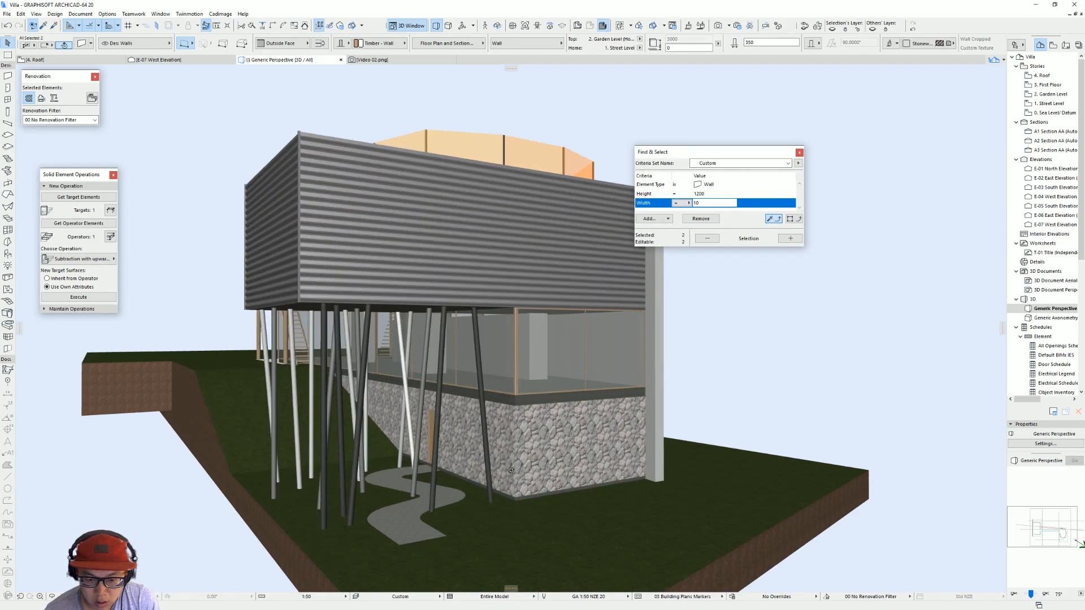
scroll(688, 459, down, 8)
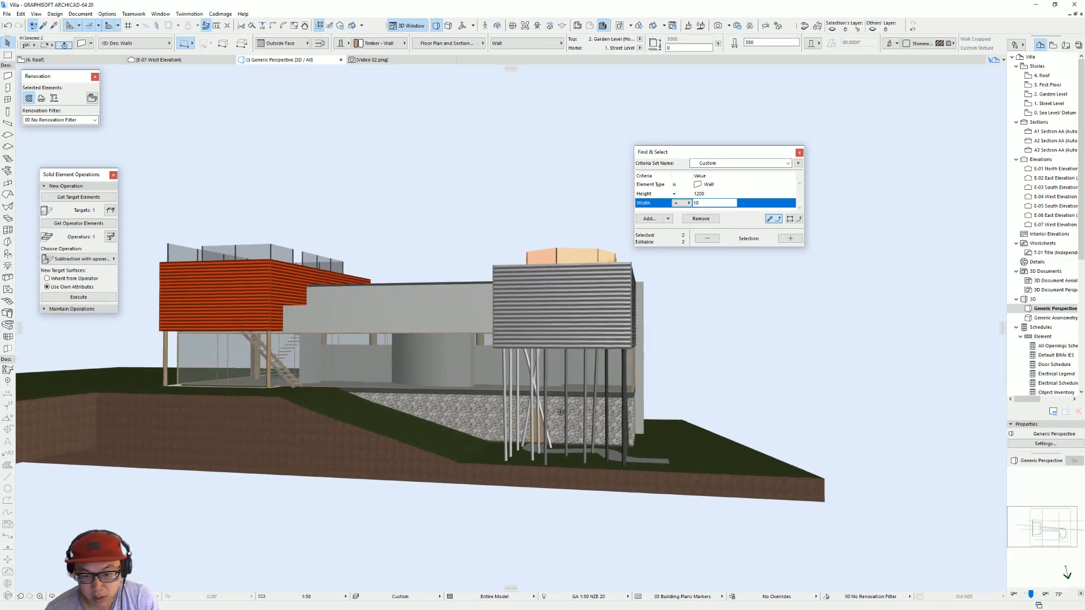
shift+middle_drag(729, 433, 762, 429)
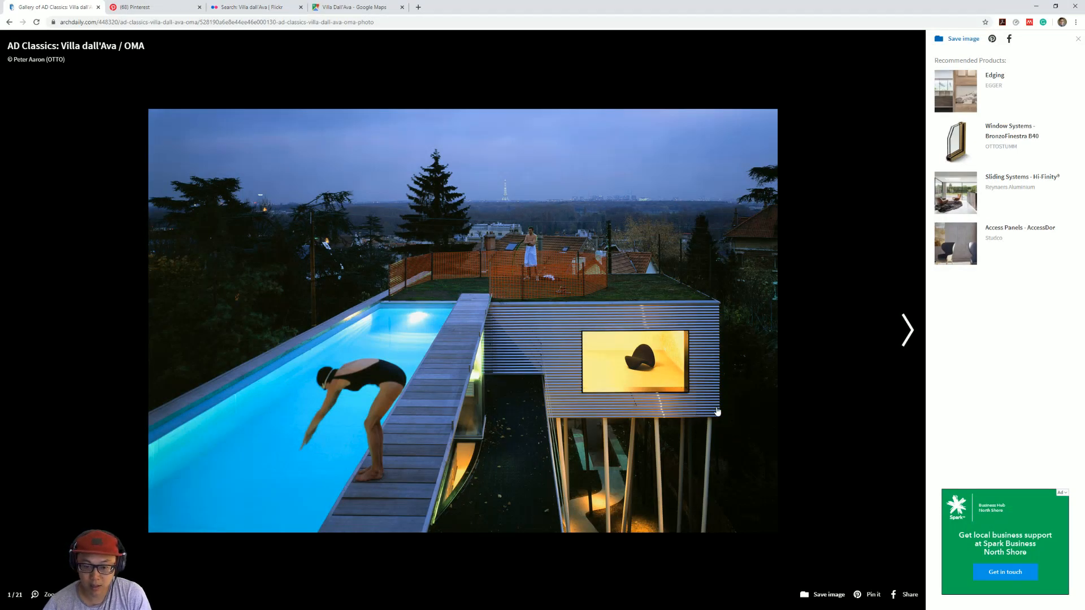
click(908, 331)
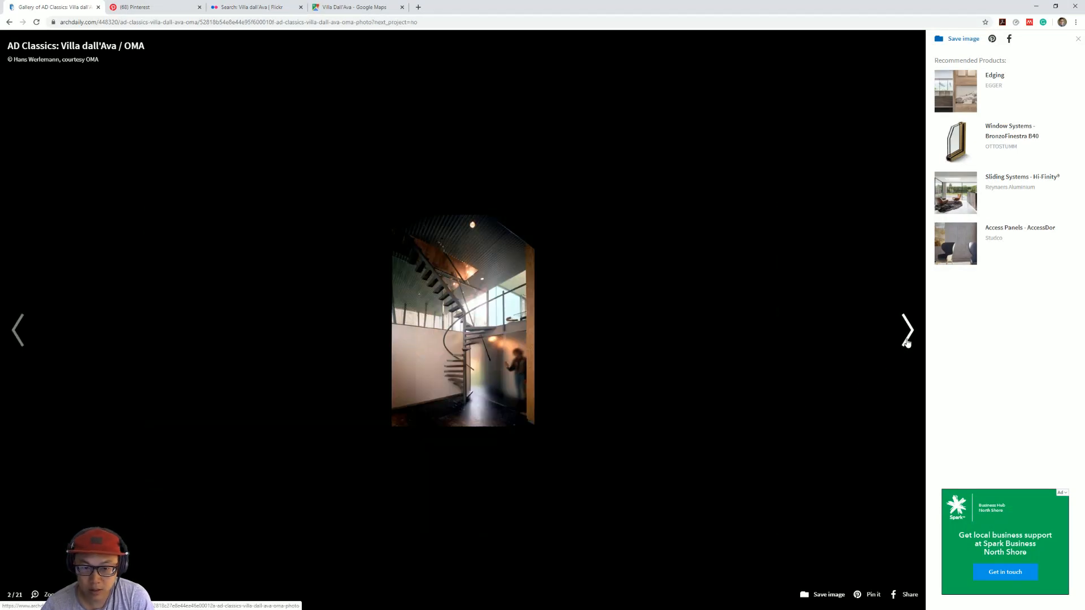
click(908, 331)
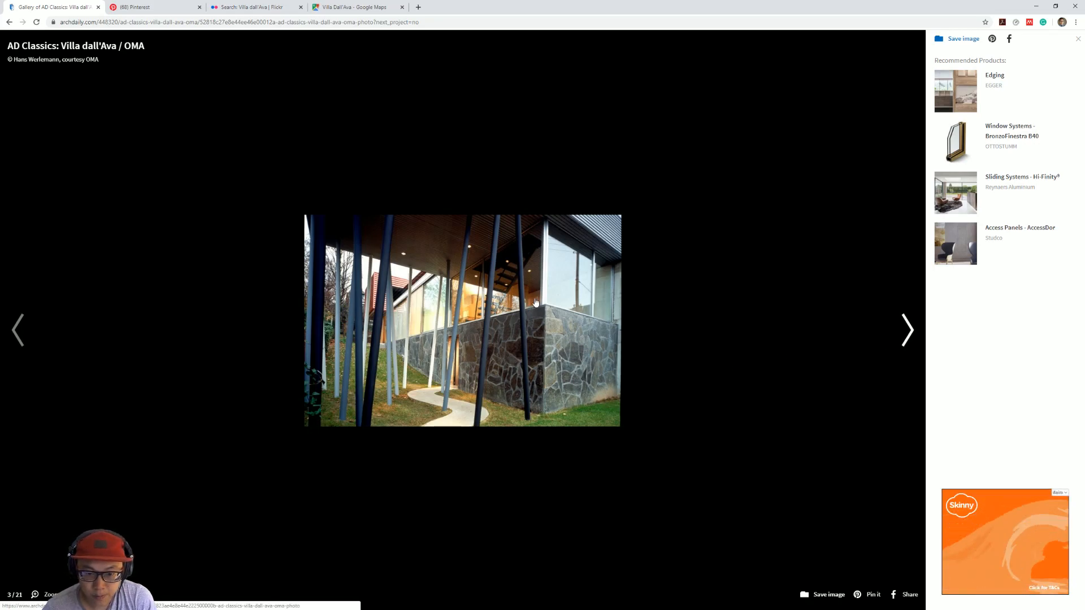
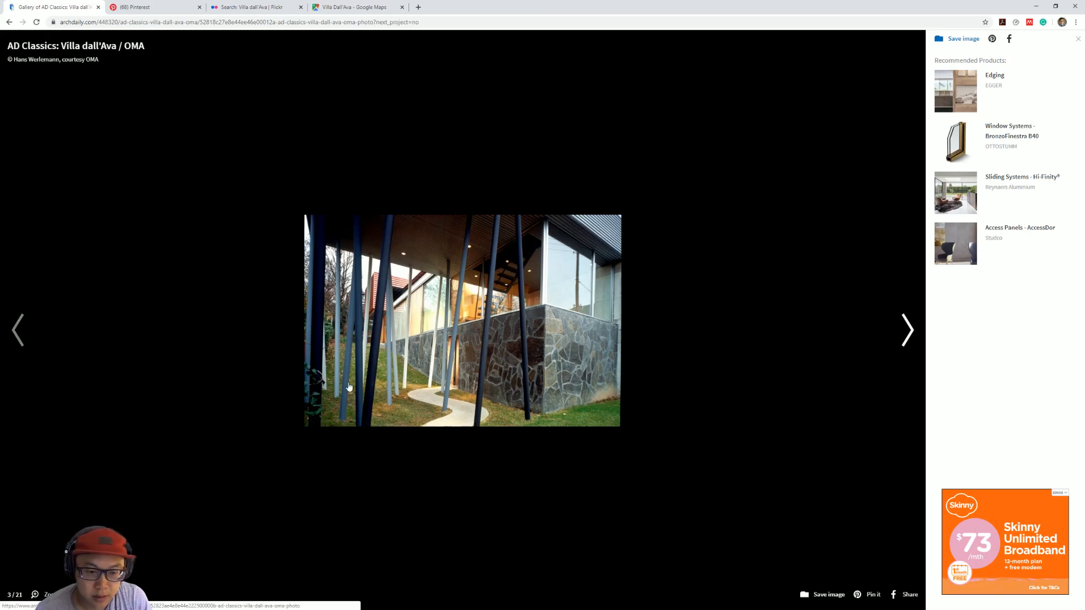
Step: Browse the Villa dall'Ava gallery photos, and open Google Maps Street View facing the villa's street facade
click(898, 327)
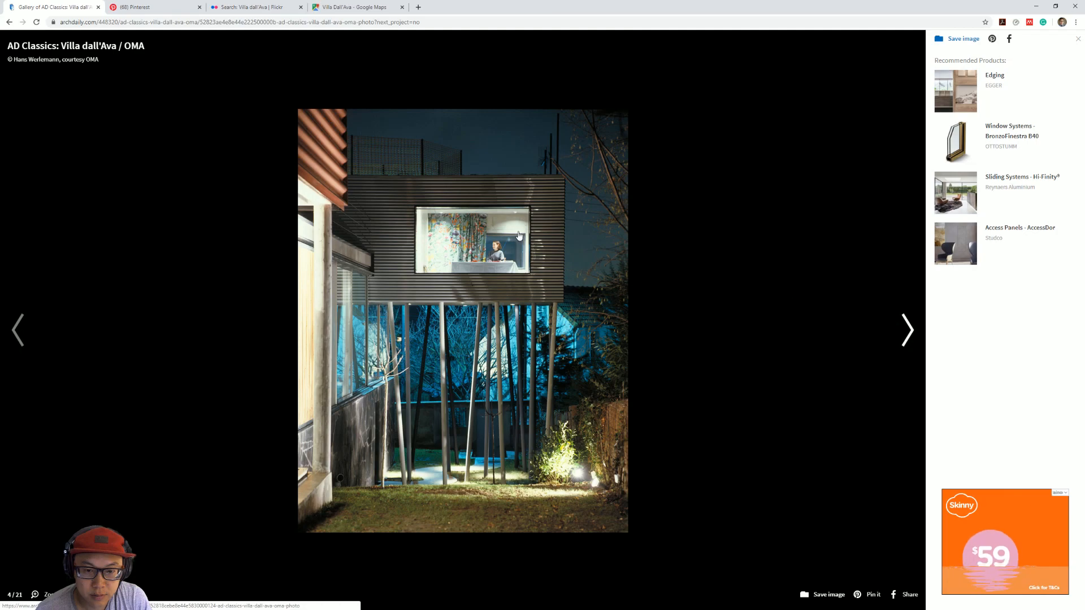
click(893, 324)
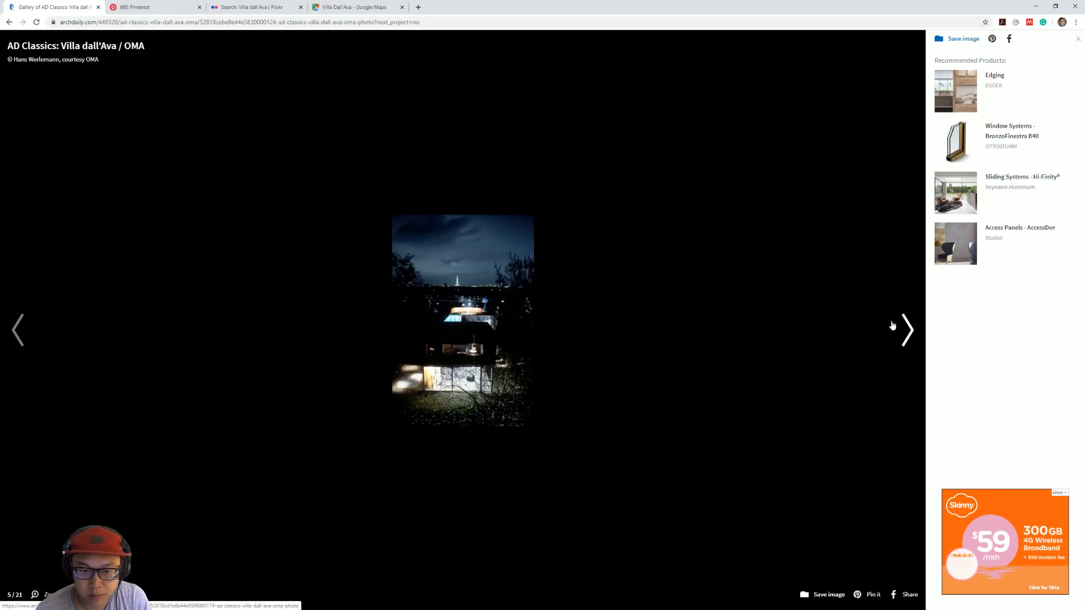
click(892, 325)
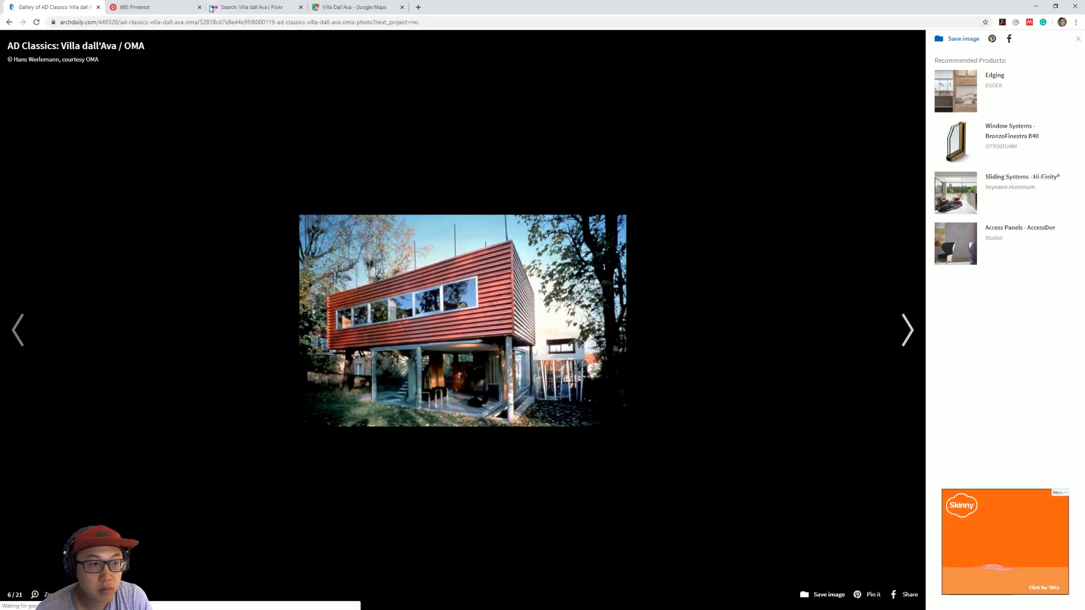
click(347, 7)
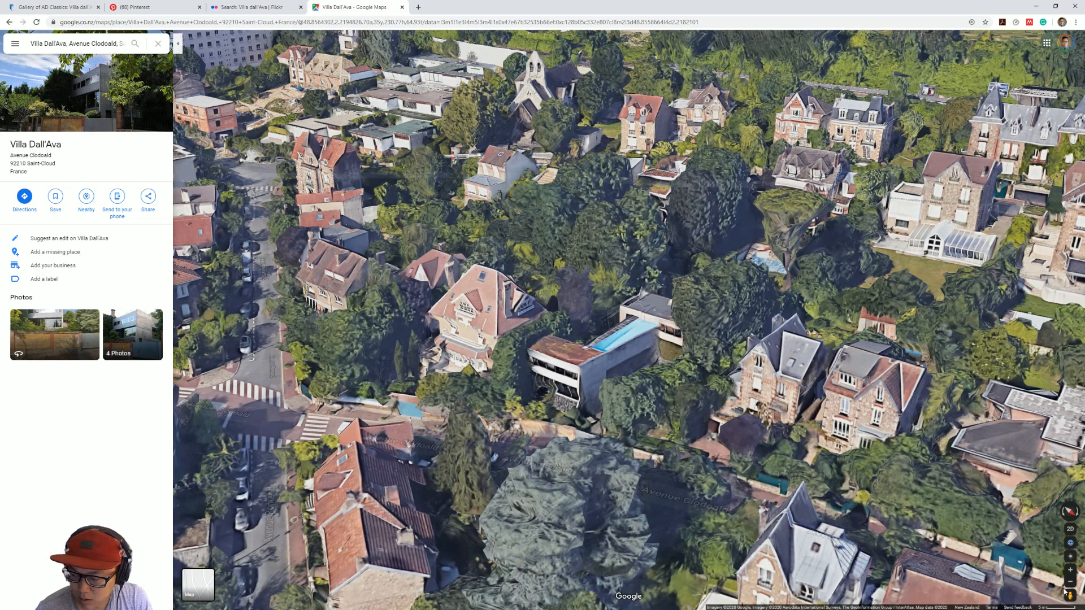
drag(1068, 594, 538, 413)
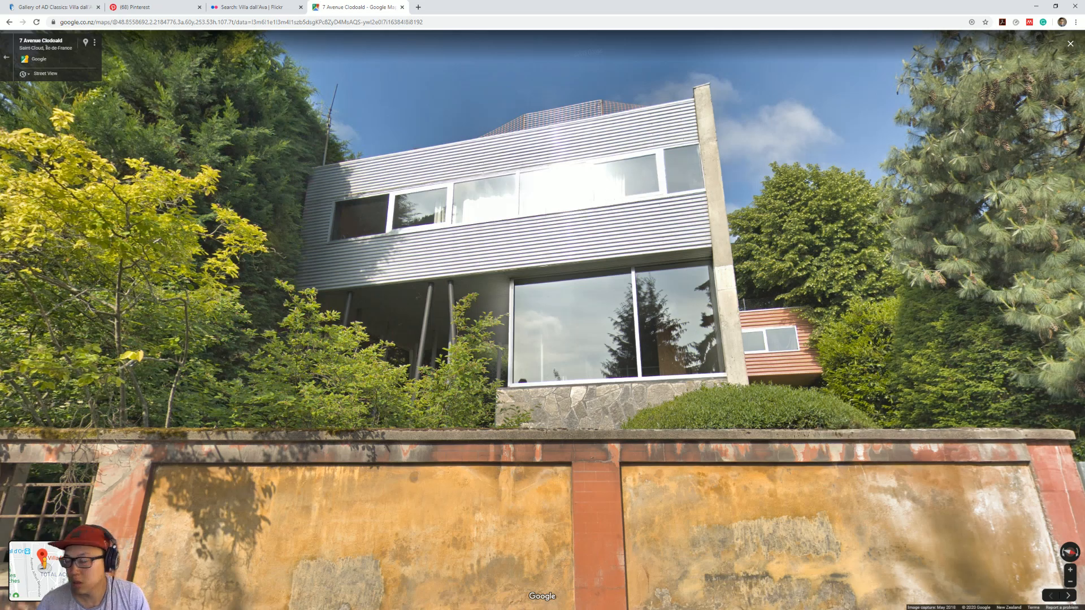
Step: Switch to ArchiCAD and pick up the settings of the red volume's 11500 × 1500 ribbon window
key(alt+Tab)
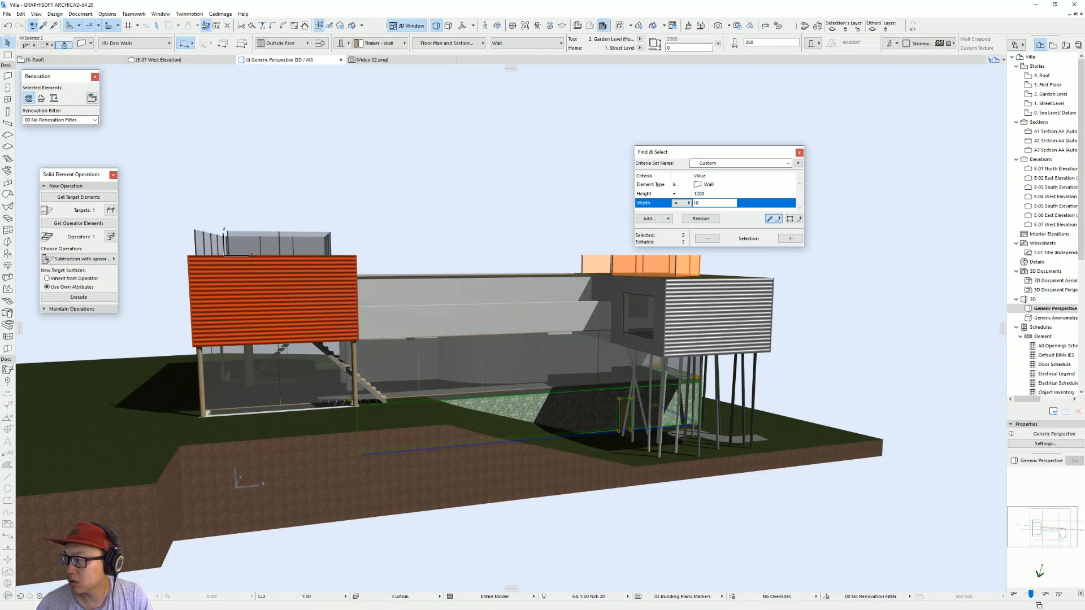
key(Escape)
shift+middle_drag(286, 306, 290, 323)
click(551, 421)
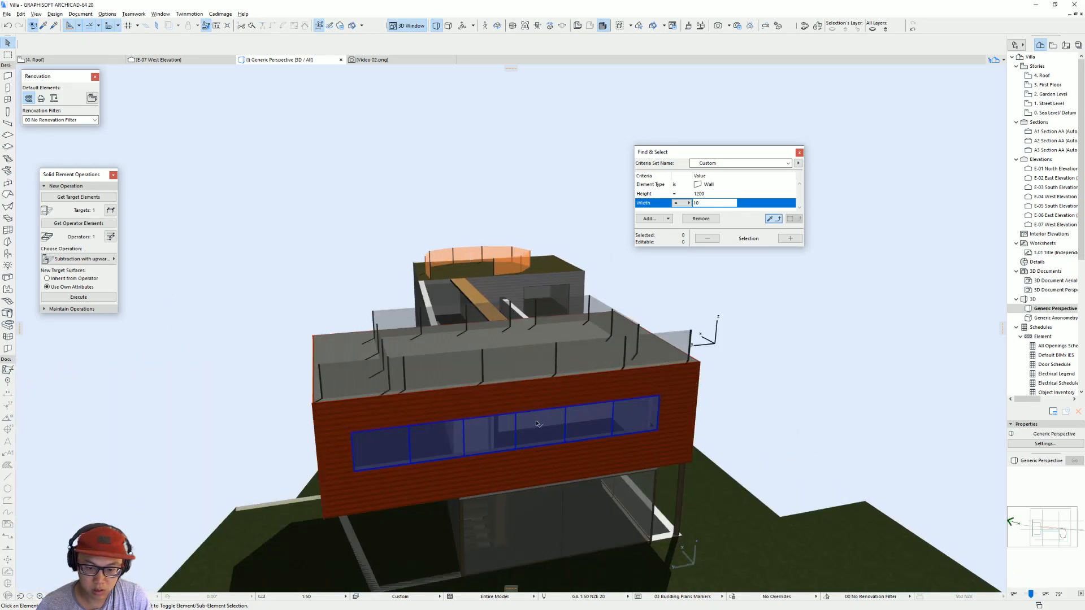
key(F2)
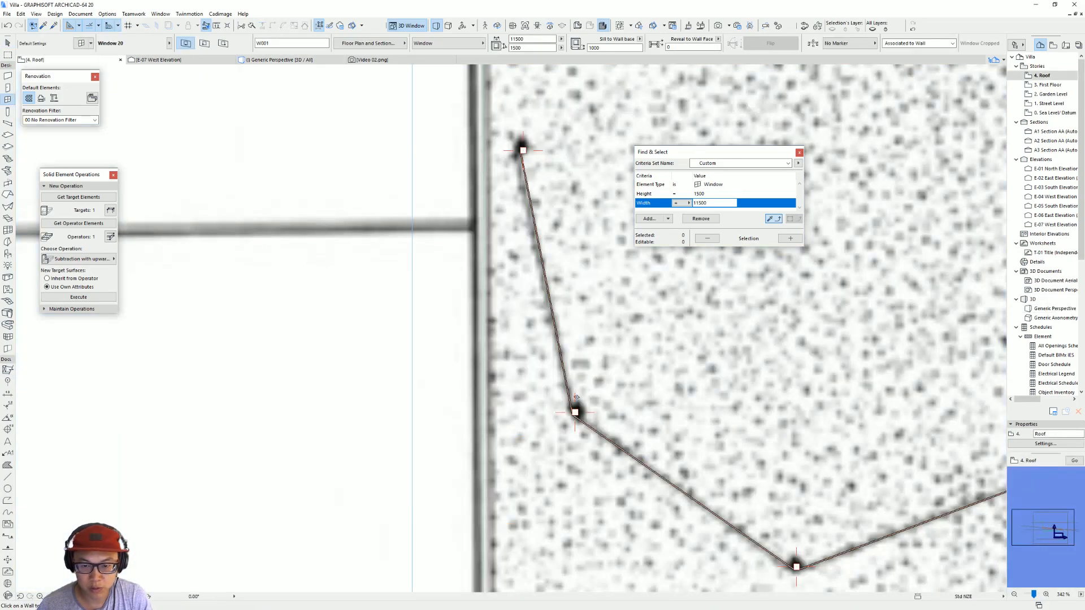
Step: Open the First Floor plan and place the ribbon window in the metal volume's street-side wall
scroll(587, 374, down, 5)
middle_drag(674, 338, 412, 341)
click(1048, 95)
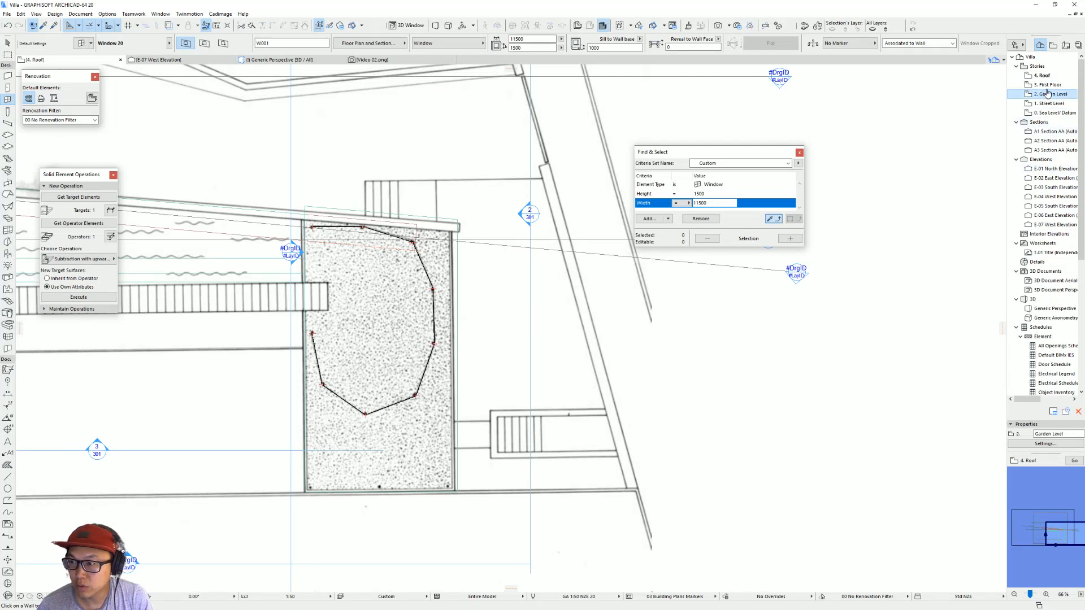
double_click(1047, 85)
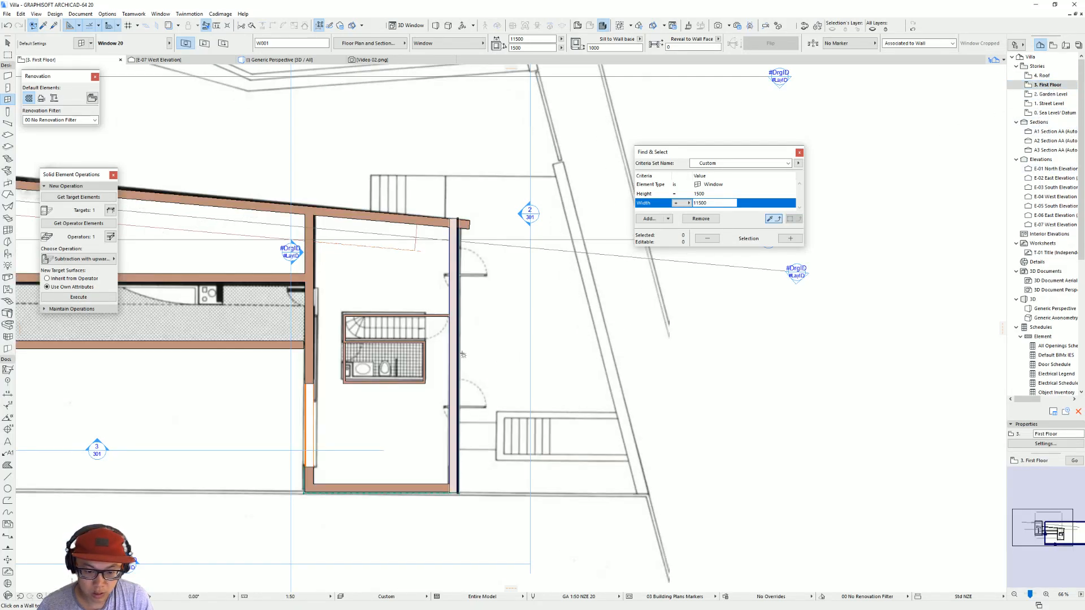
click(459, 361)
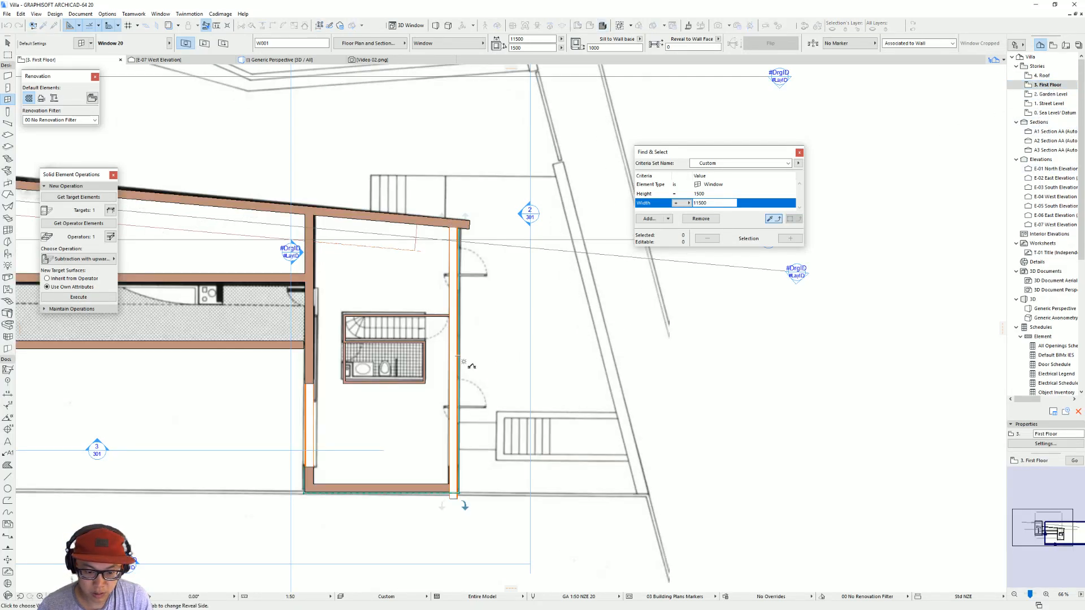
click(459, 500)
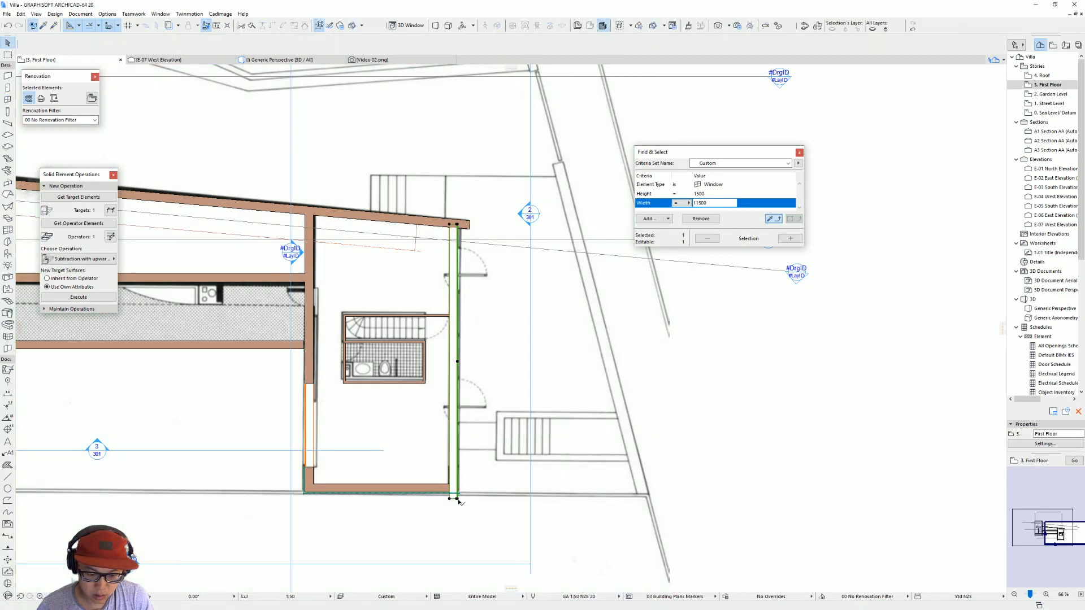
Step: Align one end of the new window with the opposite wall's opening, and shorten its other end to about 10020 mm overall width
key(ctrl+d)
click(458, 500)
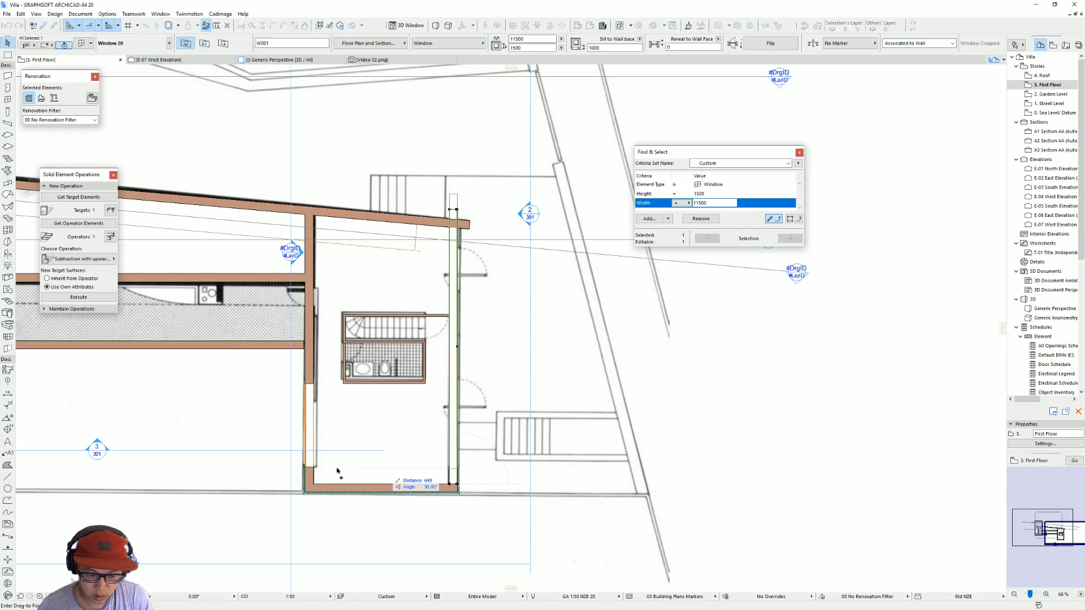
click(315, 469)
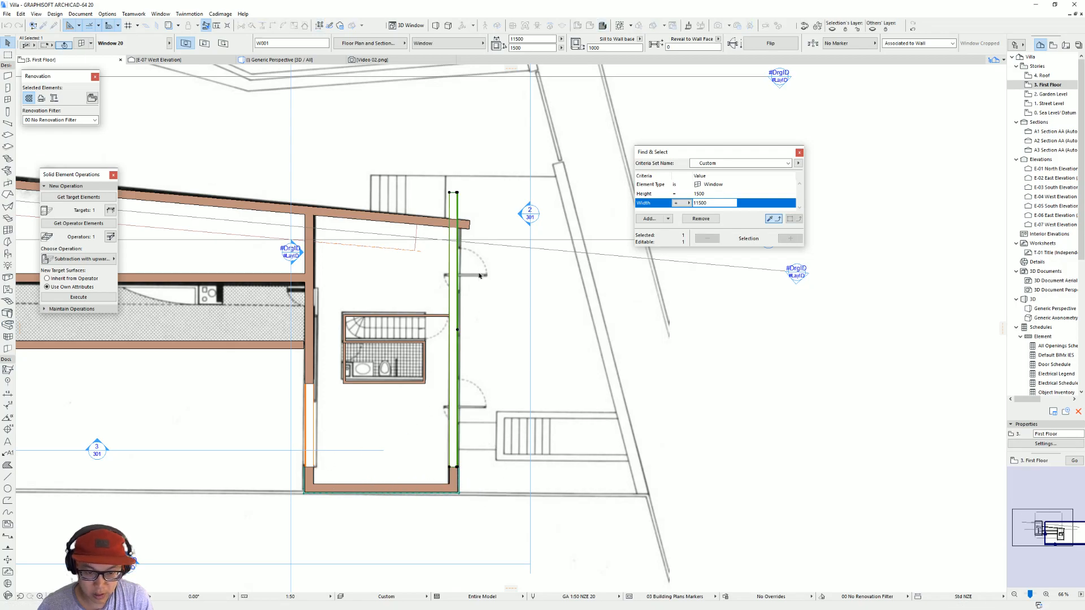
click(456, 193)
click(459, 228)
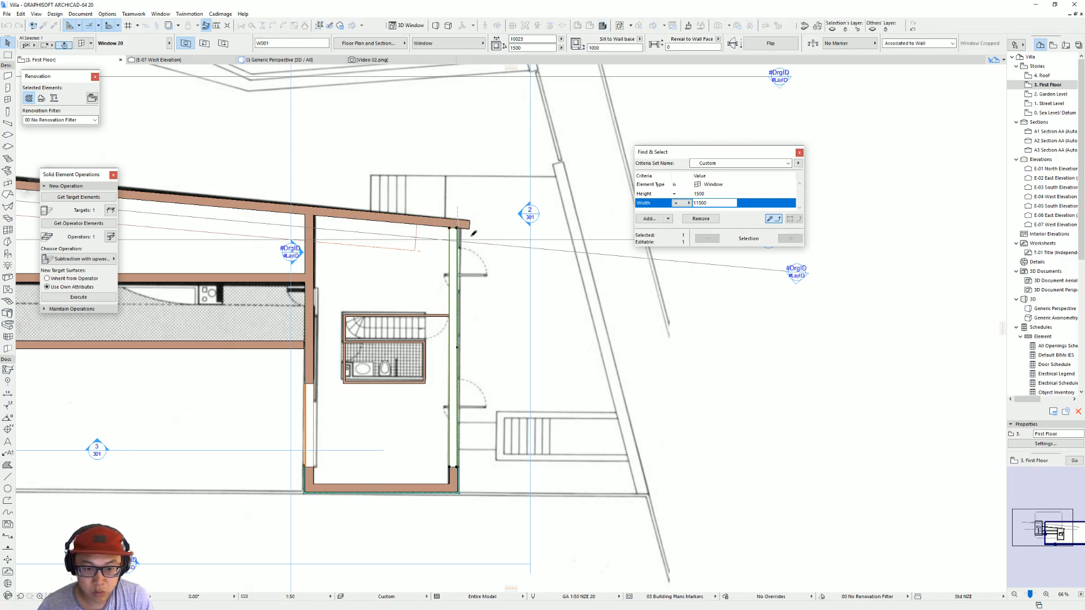
key(Escape)
Step: Compare the new ribbon window in the 3D model with the villa's facade in the Street View photo
key(F3)
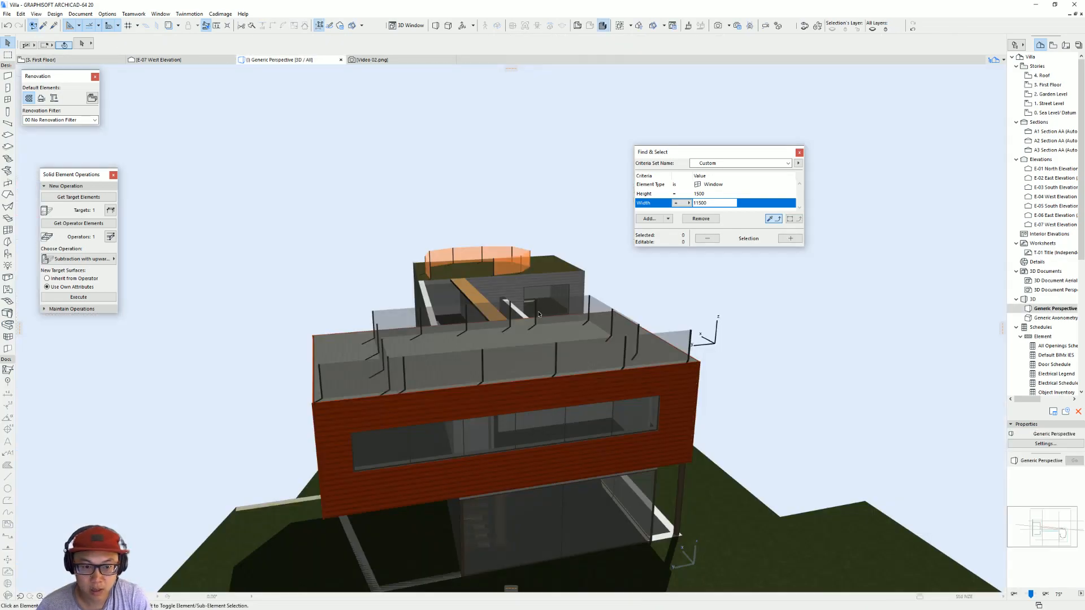
scroll(588, 383, up, 3)
shift+middle_drag(731, 367, 452, 322)
scroll(615, 338, down, 5)
scroll(530, 370, up, 1)
shift+middle_drag(530, 370, 441, 357)
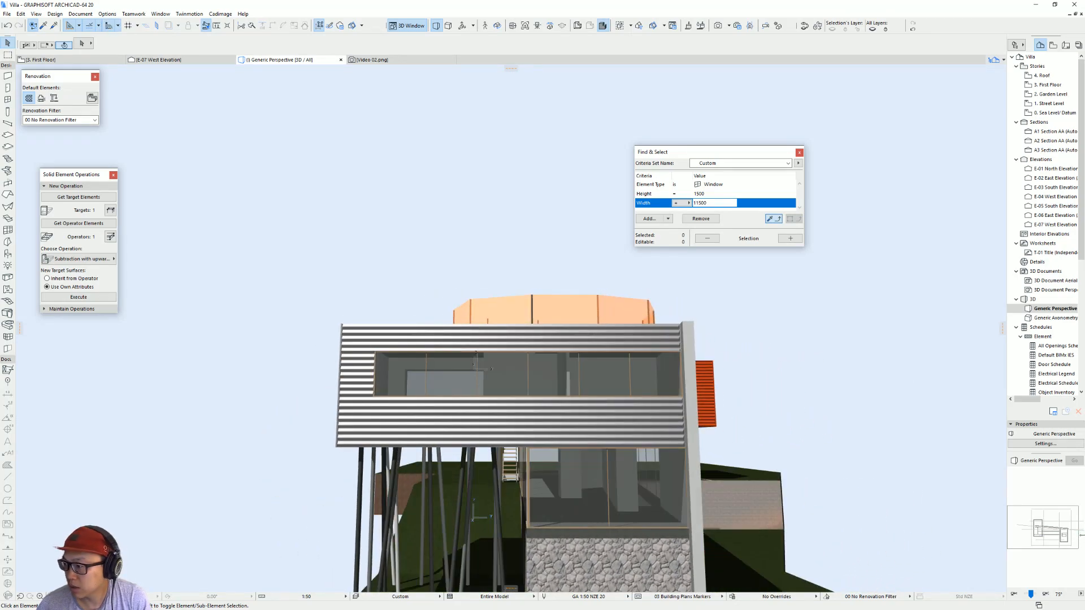
key(alt+Tab)
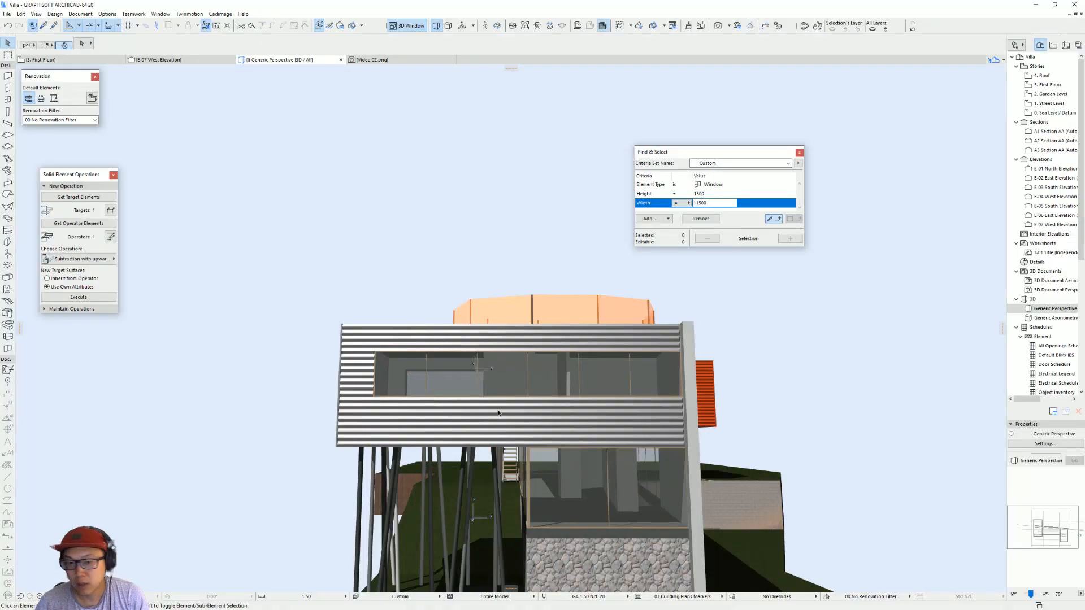
shift+middle_drag(385, 412, 557, 395)
scroll(557, 396, down, 3)
Step: Open the East Elevation from its marker on the First Floor plan
key(F2)
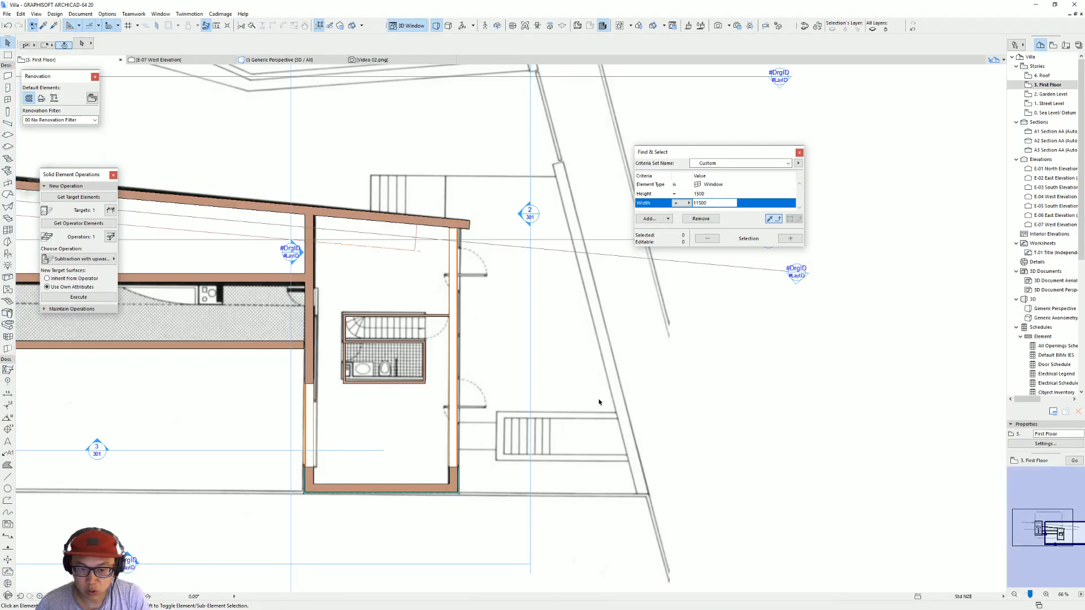
scroll(683, 379, down, 3)
click(612, 293)
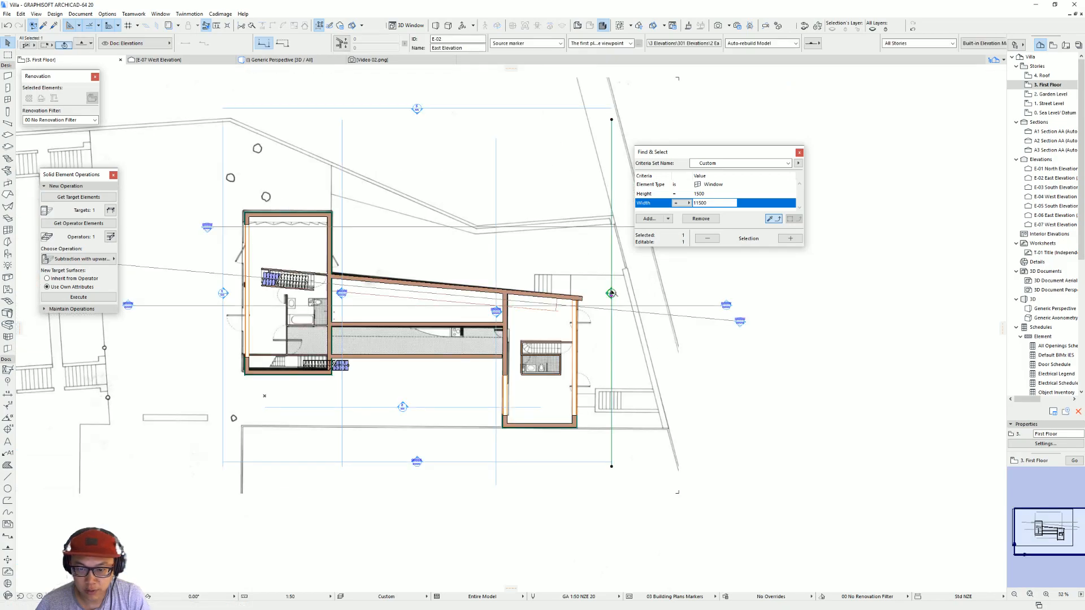
right_click(611, 292)
click(638, 309)
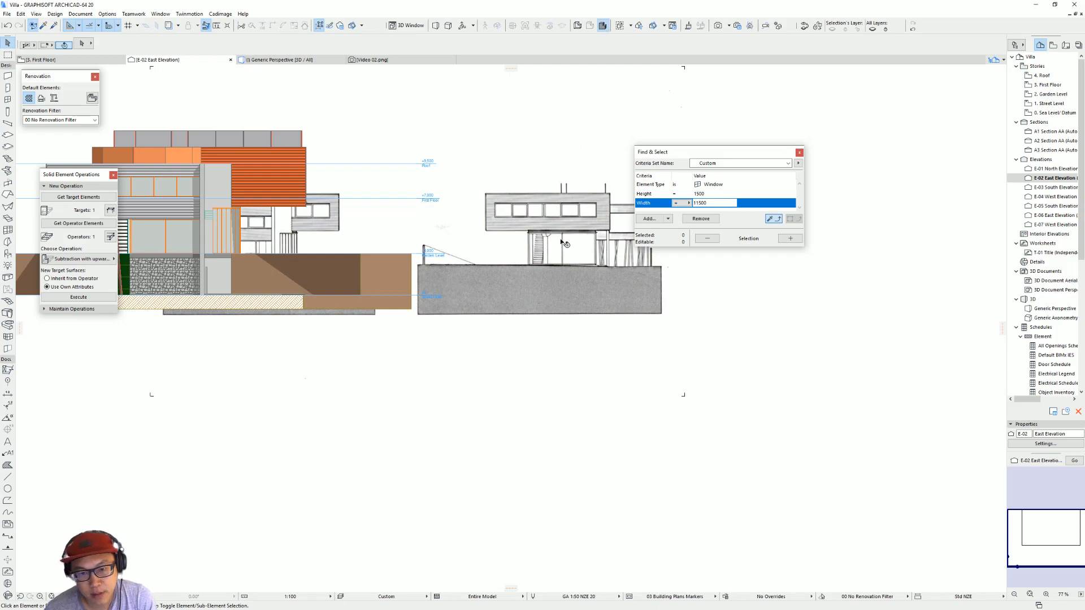
Step: Move the scanned elevation image beside the model and line it up with the model's street level
mouse_move(562, 243)
middle_down()
mouse_move(585, 257)
mouse_move(636, 360)
middle_up()
click(657, 369)
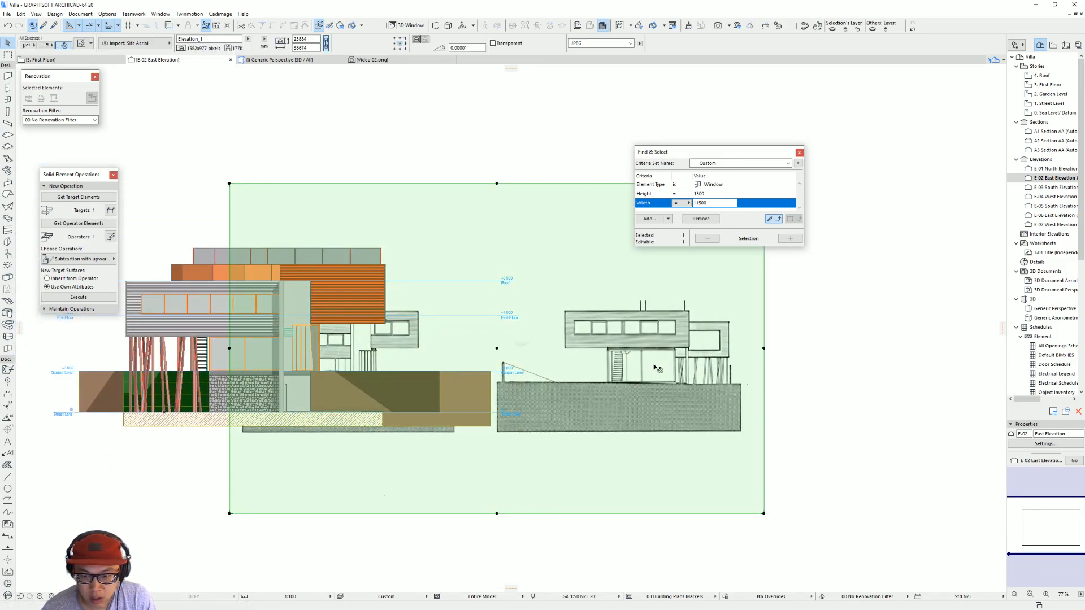
scroll(496, 350, down, 3)
drag(415, 362, 614, 363)
scroll(583, 377, up, 3)
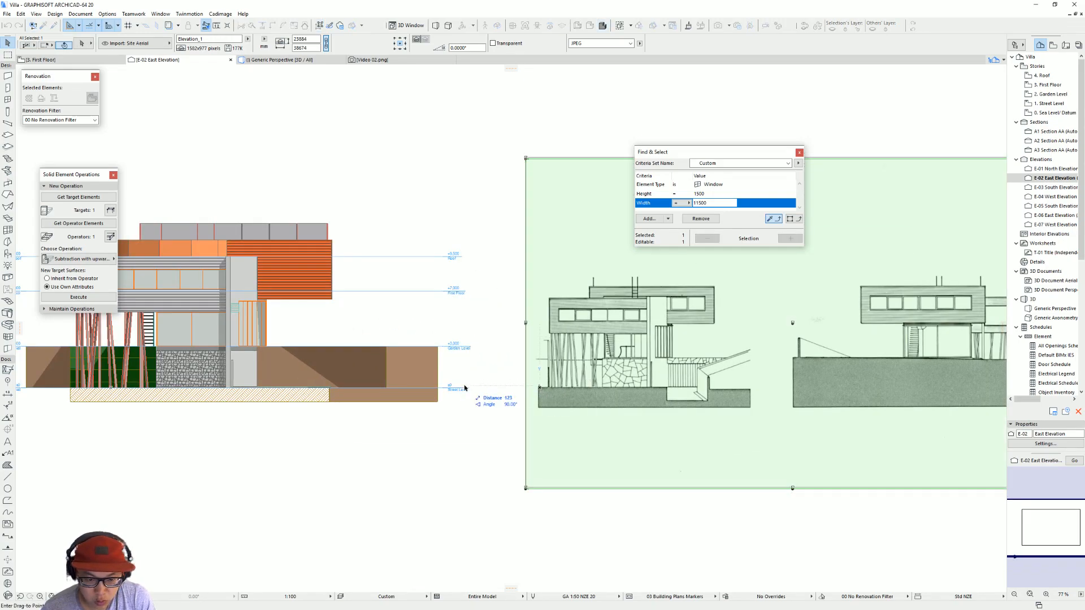
Step: Resize the elevation image graphically so its drawn facade height matches the model's metal volume
key(ctrl+k)
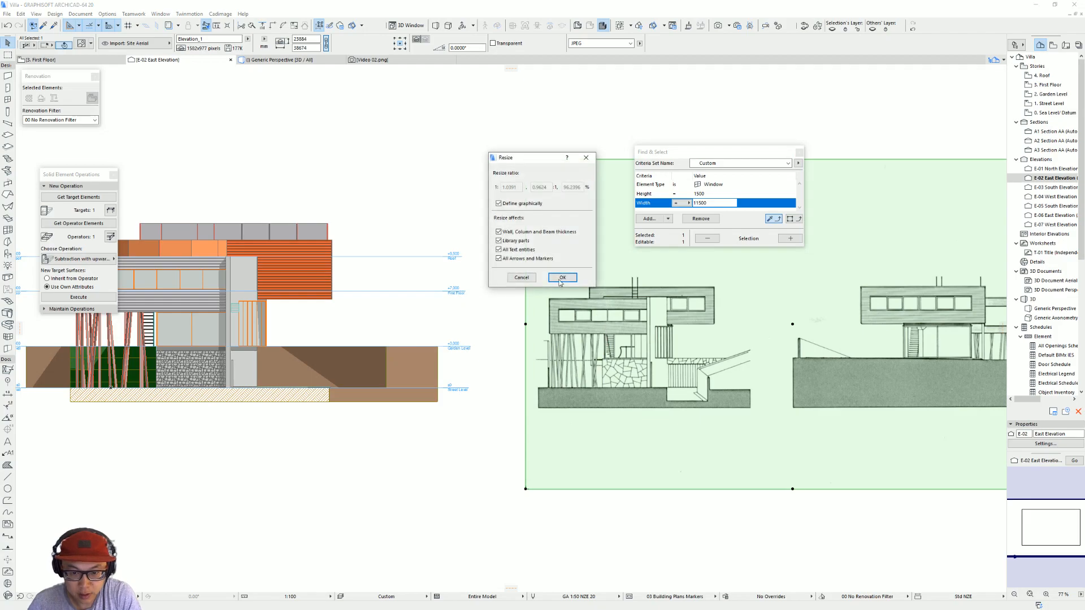
click(558, 279)
click(548, 389)
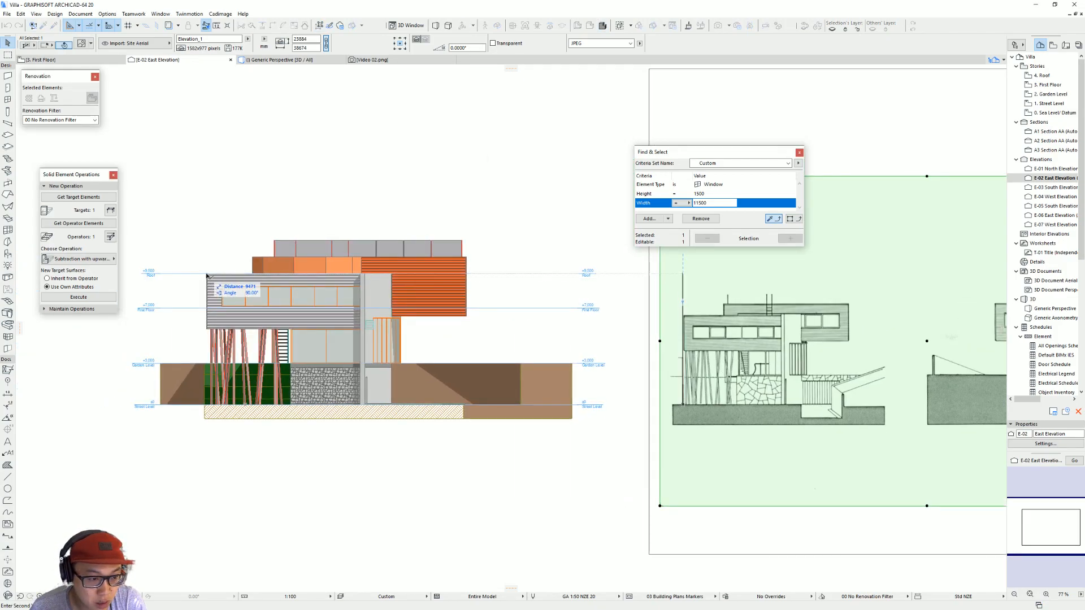
click(256, 284)
key(Escape)
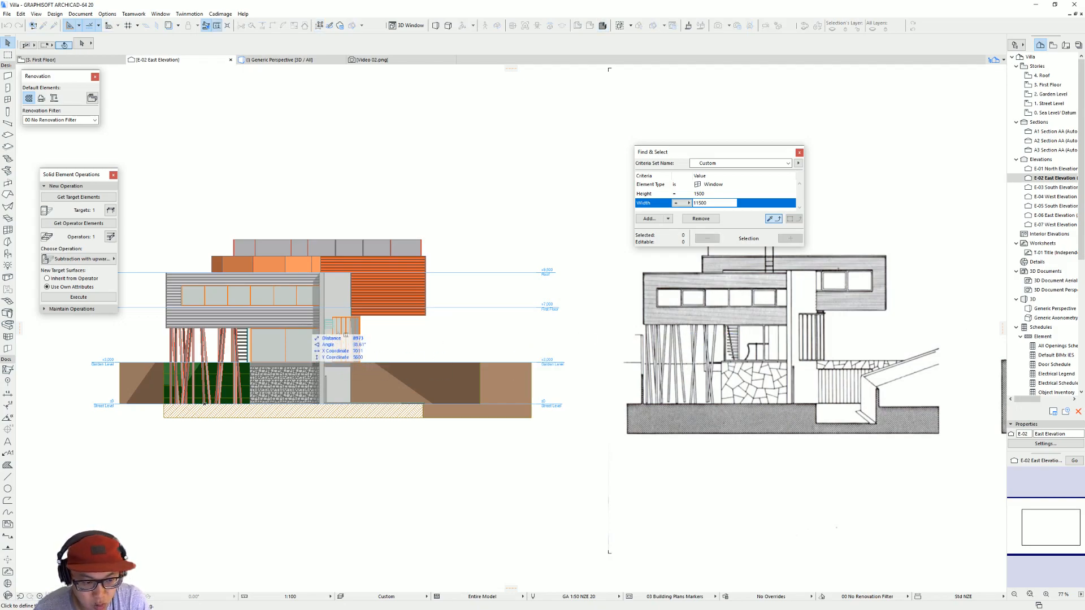
Step: Measure the height of the metal volume's underside above street level in both the scanned elevation and the model
scroll(650, 357, up, 2)
click(643, 309)
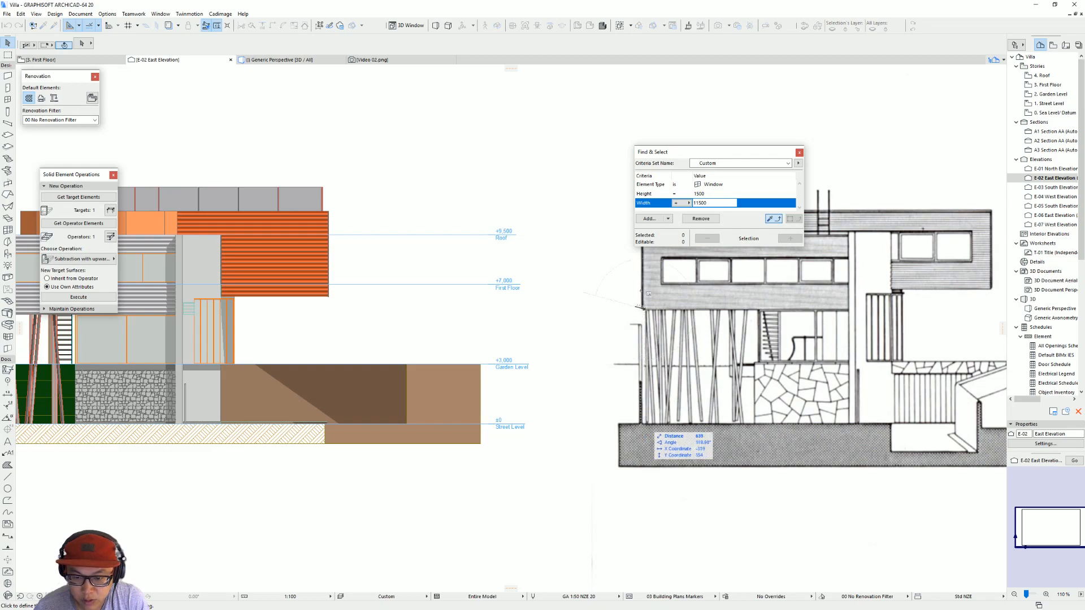
middle_drag(643, 309, 626, 352)
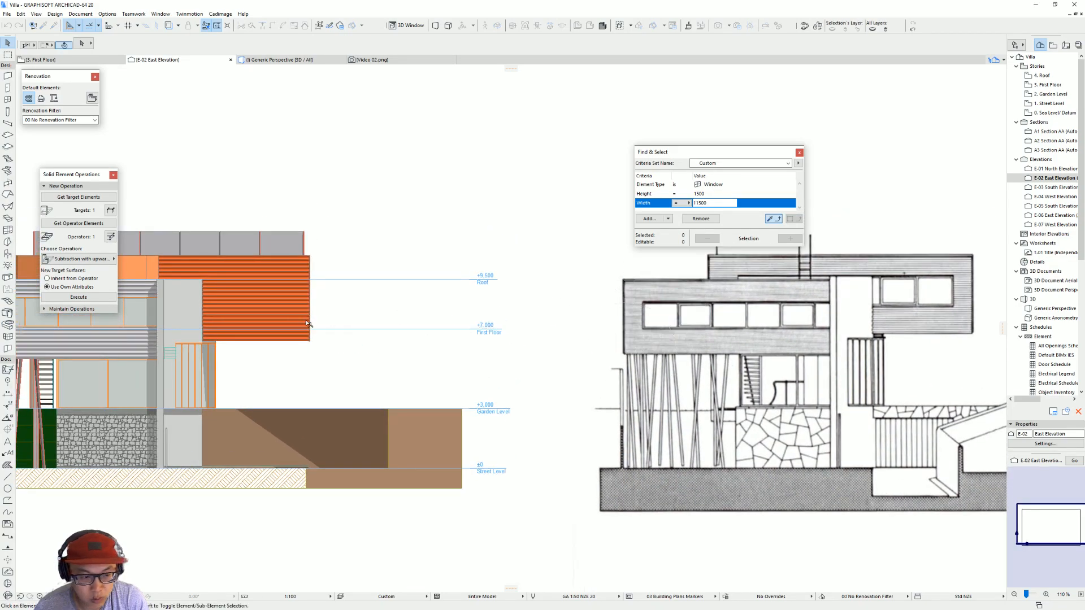
key(Escape)
middle_drag(220, 334, 583, 325)
key(m)
click(300, 349)
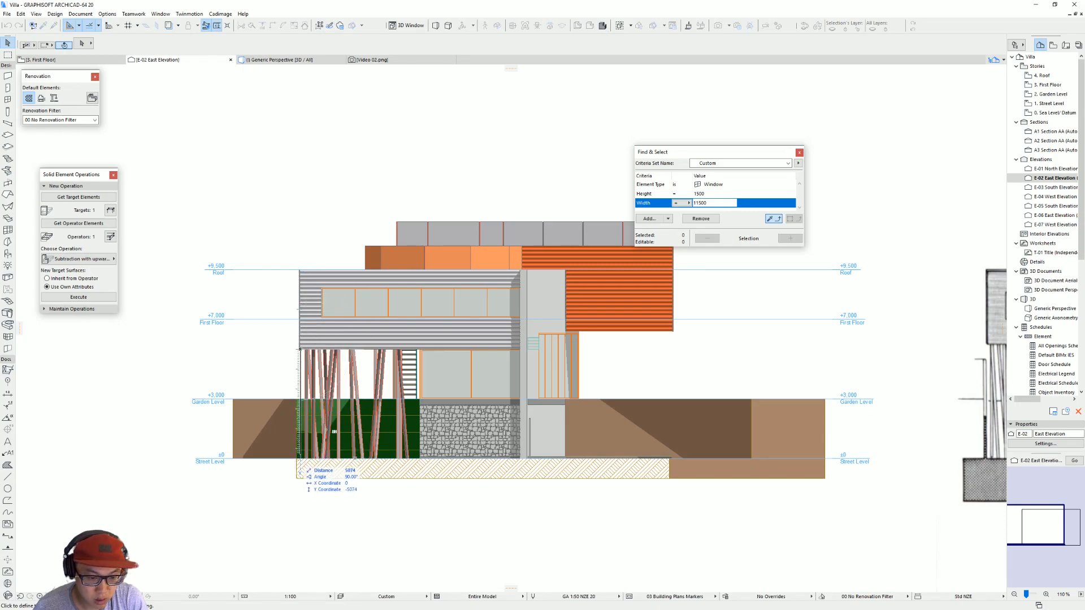
key(Escape)
Step: In the 3D view, change the thickness of the slab beneath the raised metal volume
key(F3)
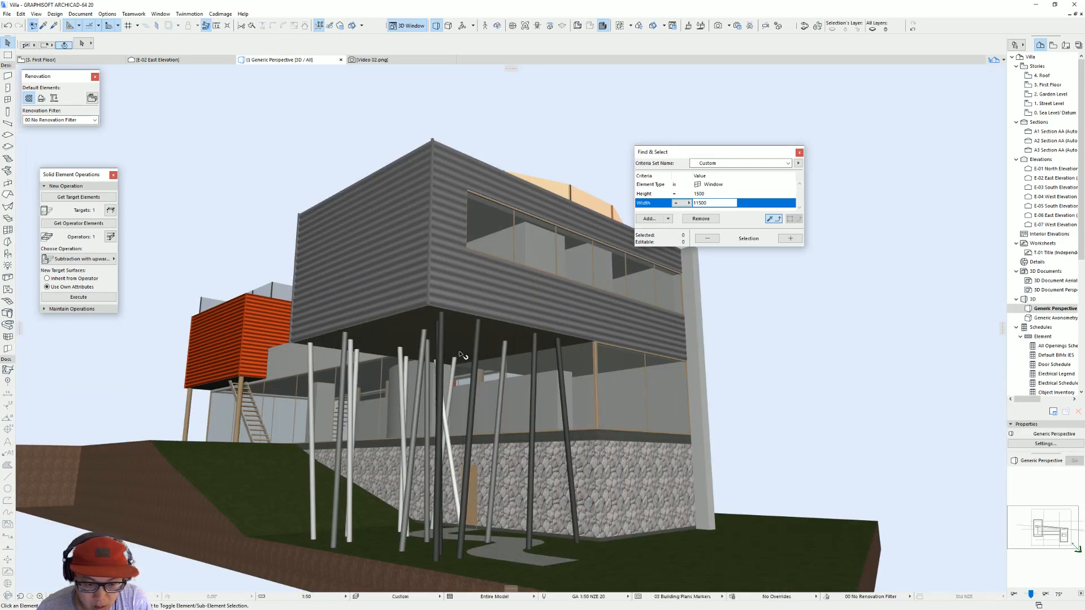
scroll(384, 449, up, 3)
click(465, 326)
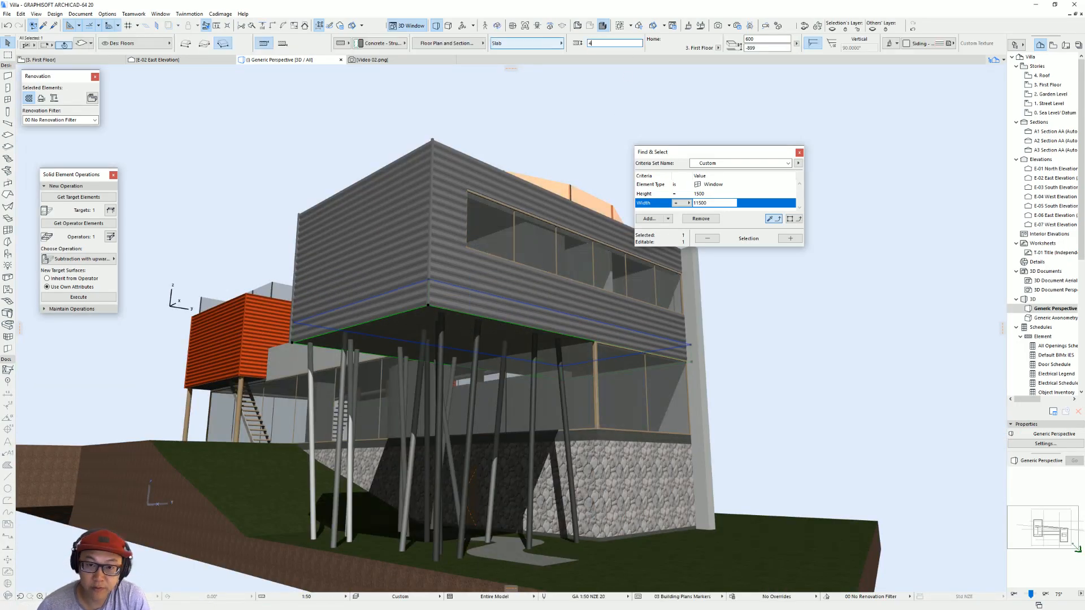
key(Return)
shift+middle_drag(460, 286, 481, 222)
key(Escape)
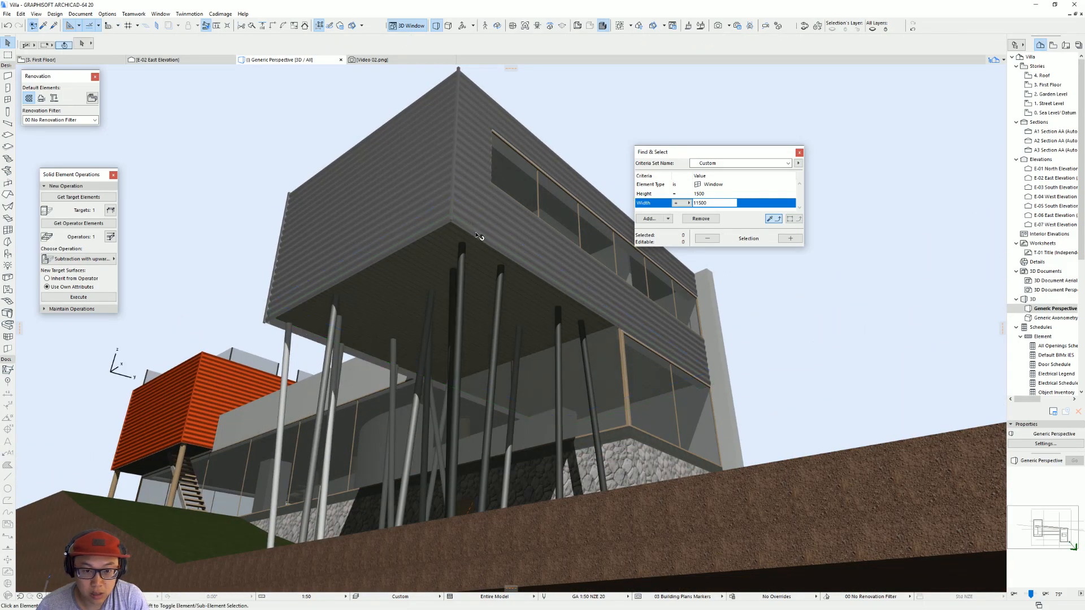
Step: Adjust the base offset of the metal volume's two wall coverings, giving them a 3800 mm overall height
click(468, 217)
shift+click(413, 218)
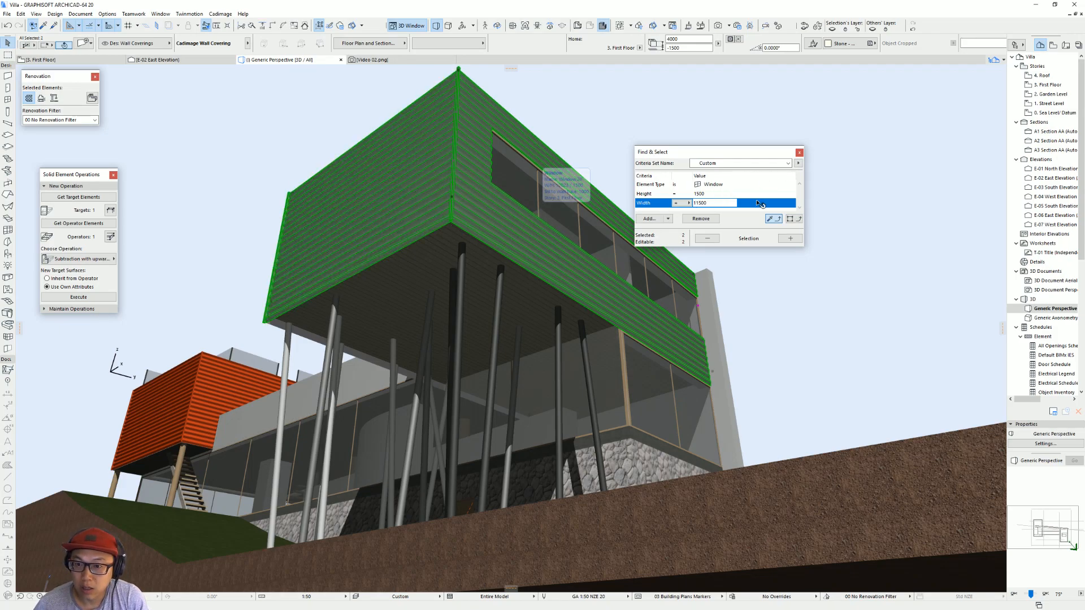
key(ctrl+t)
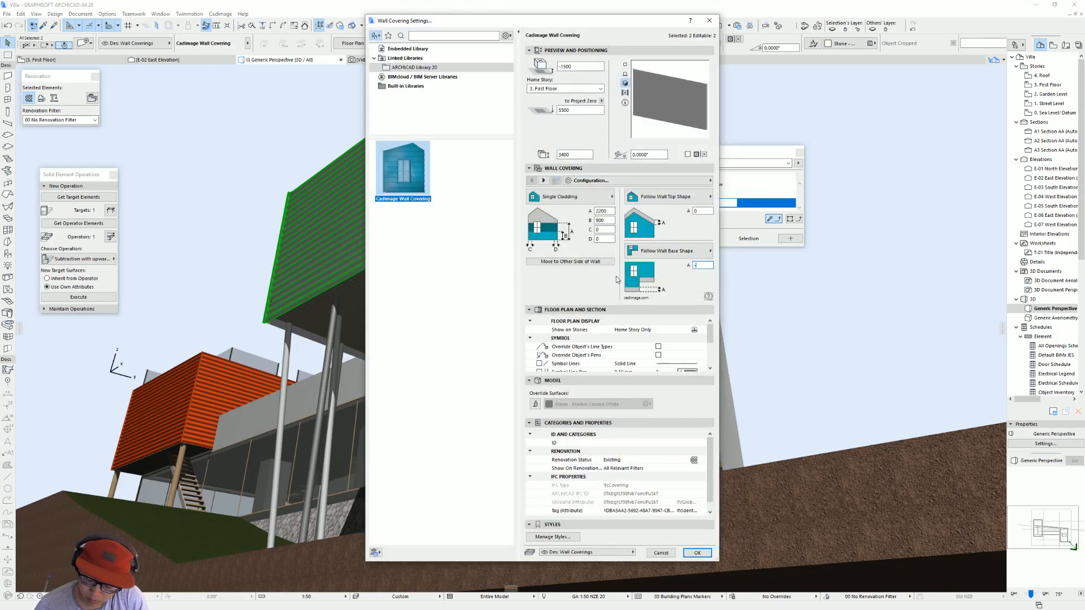
key(Return)
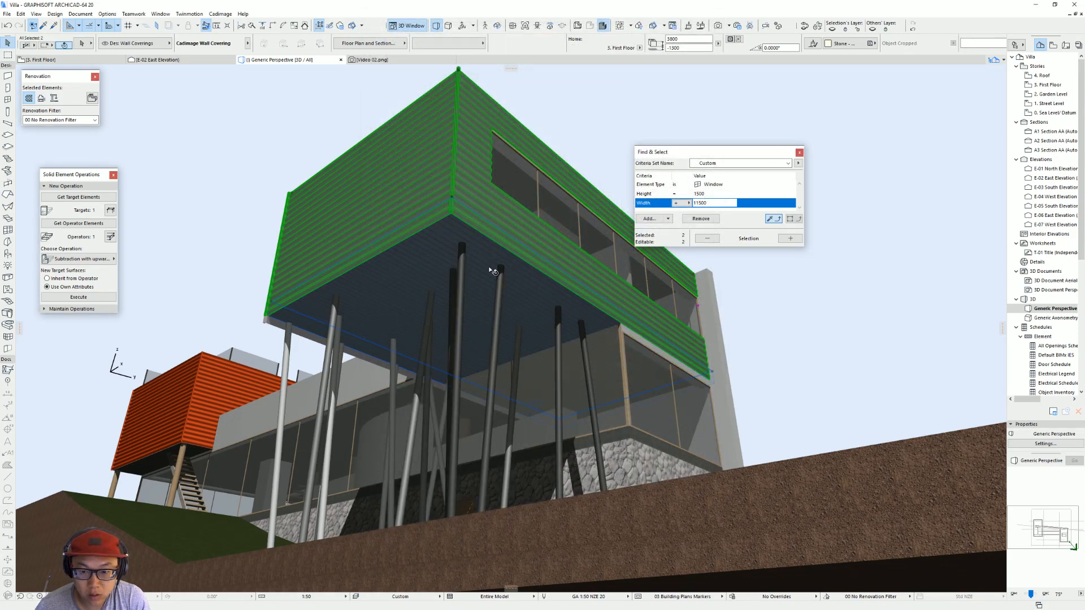
Step: Change the base shape of the wall covering on the metal volume's inner side from custom to Flat Base Shape
scroll(561, 325, down, 5)
shift+middle_drag(562, 325, 636, 376)
scroll(577, 348, up, 6)
click(583, 376)
double_click(610, 365)
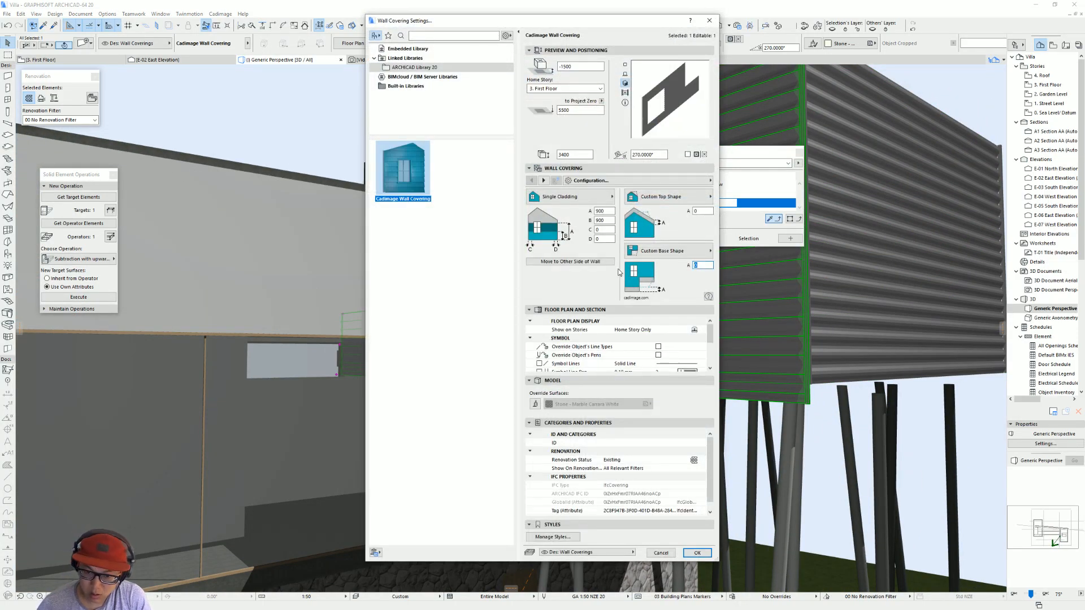
click(680, 252)
click(749, 251)
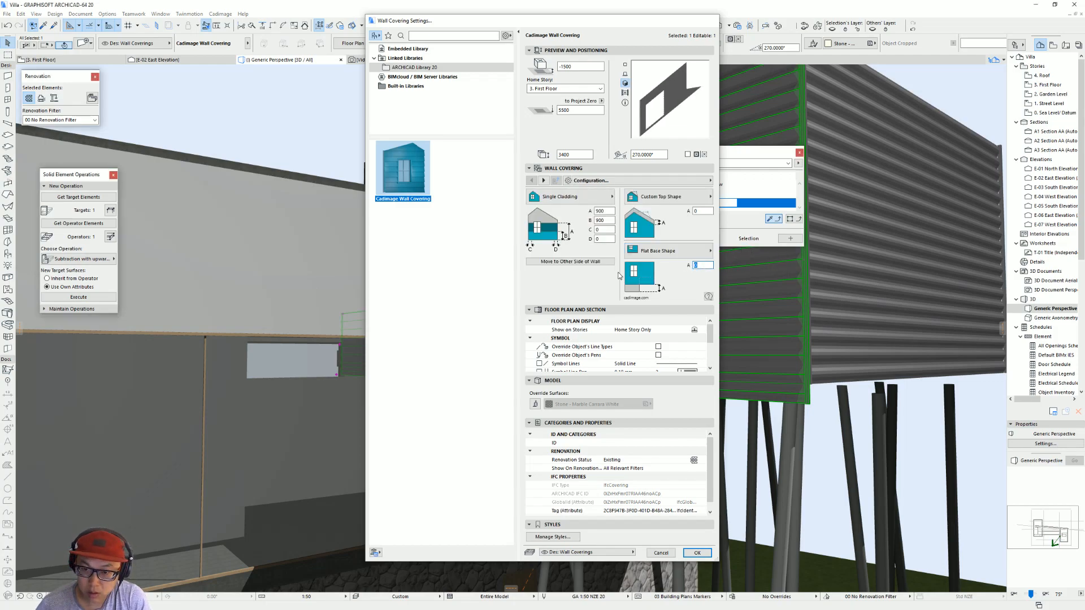
key(Return)
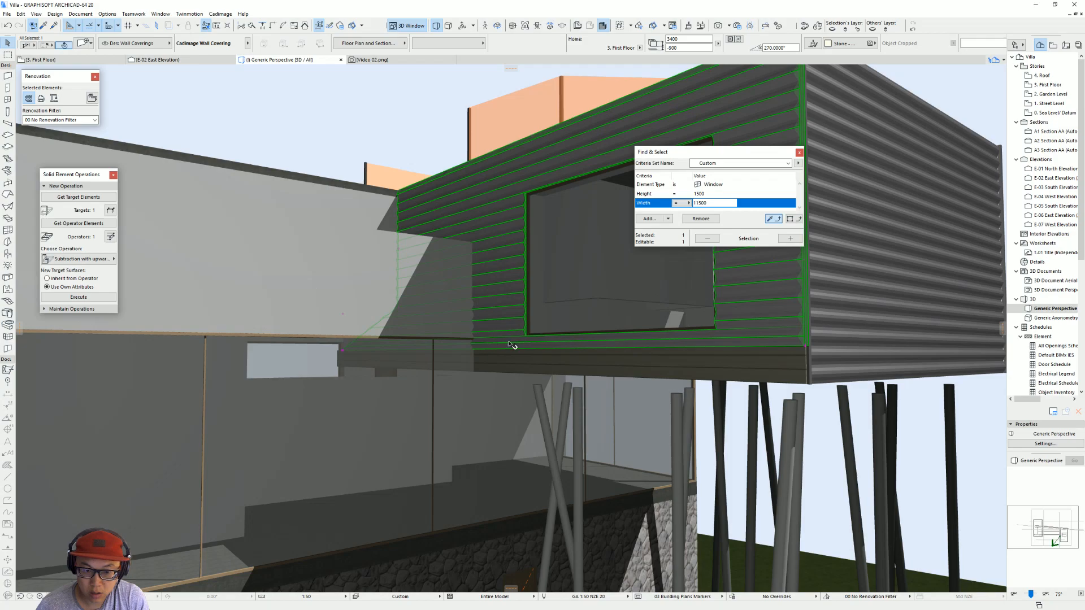
scroll(694, 351, down, 3)
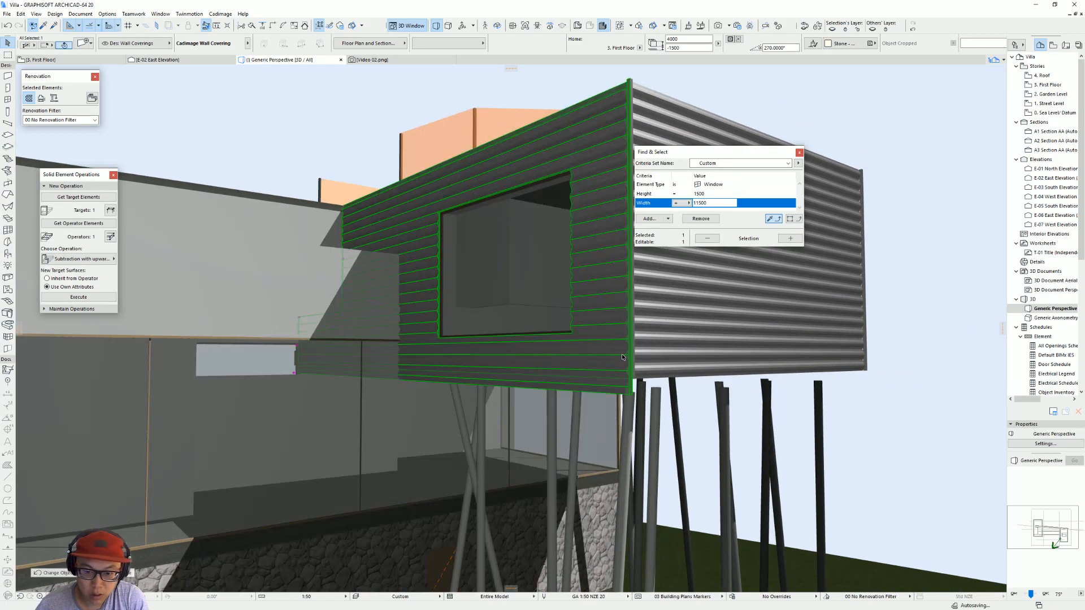
Step: Stretch the lower outer corner of that wall covering up to the adjoining cladding's bottom edge in the 3D view
click(632, 399)
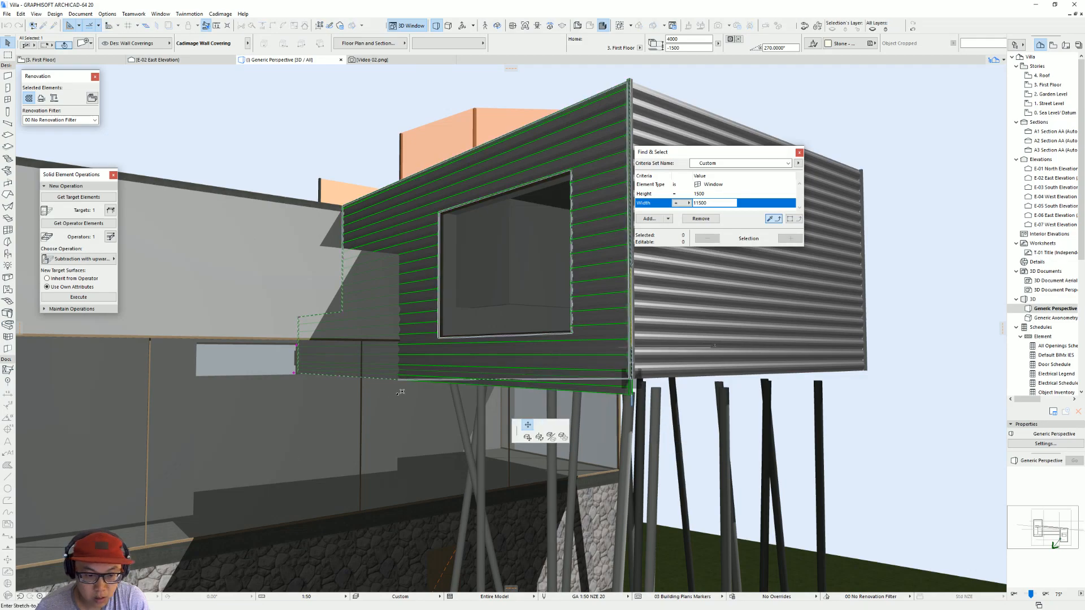
click(366, 380)
click(294, 373)
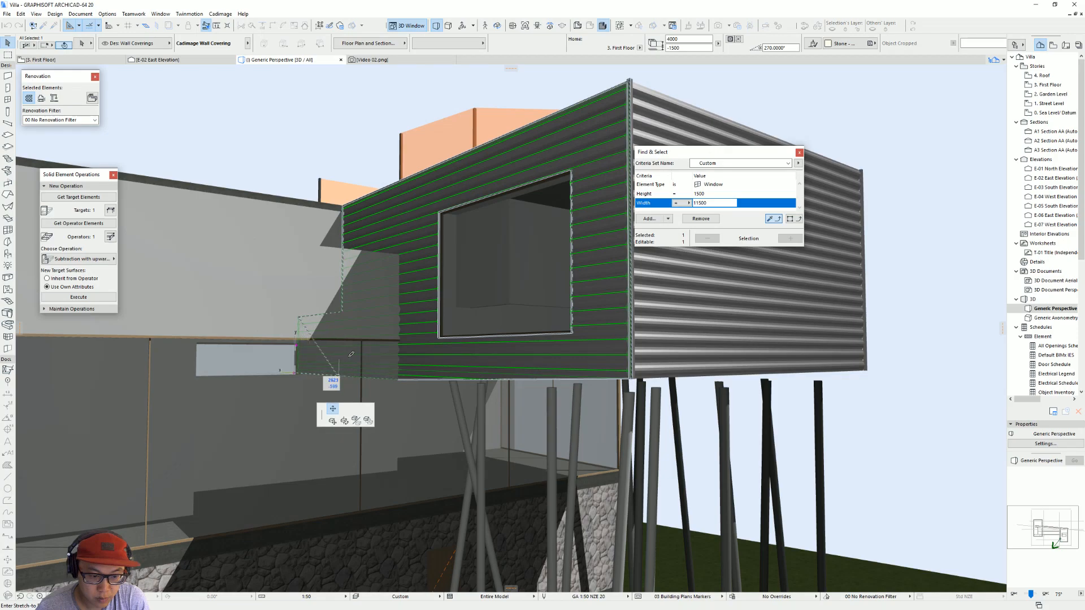
click(419, 377)
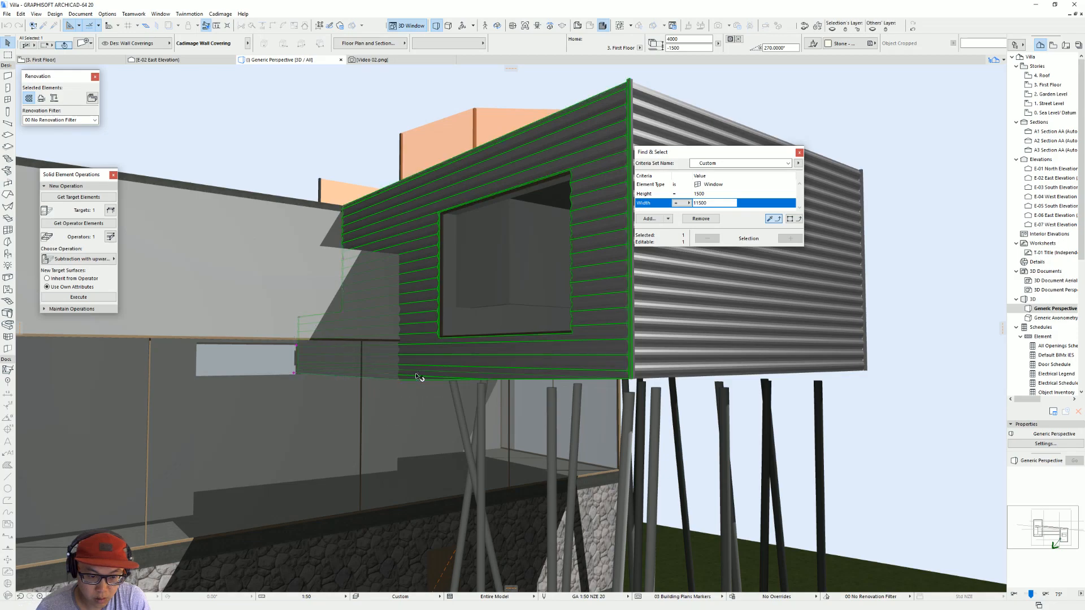
Step: Try to level the remaining base points toward the covering's inner end in the 3D view
click(401, 378)
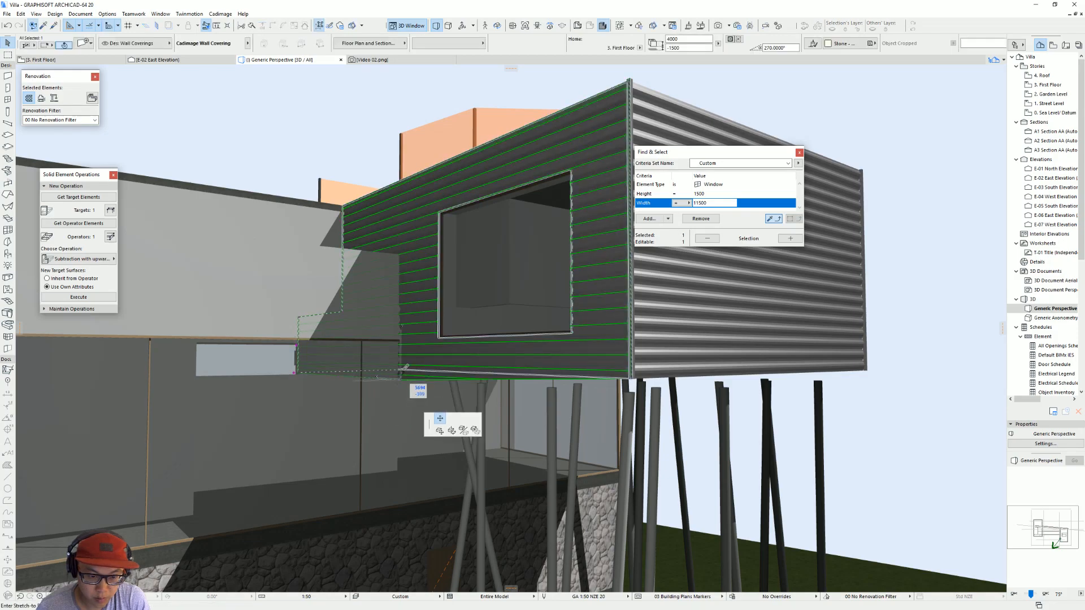
click(342, 374)
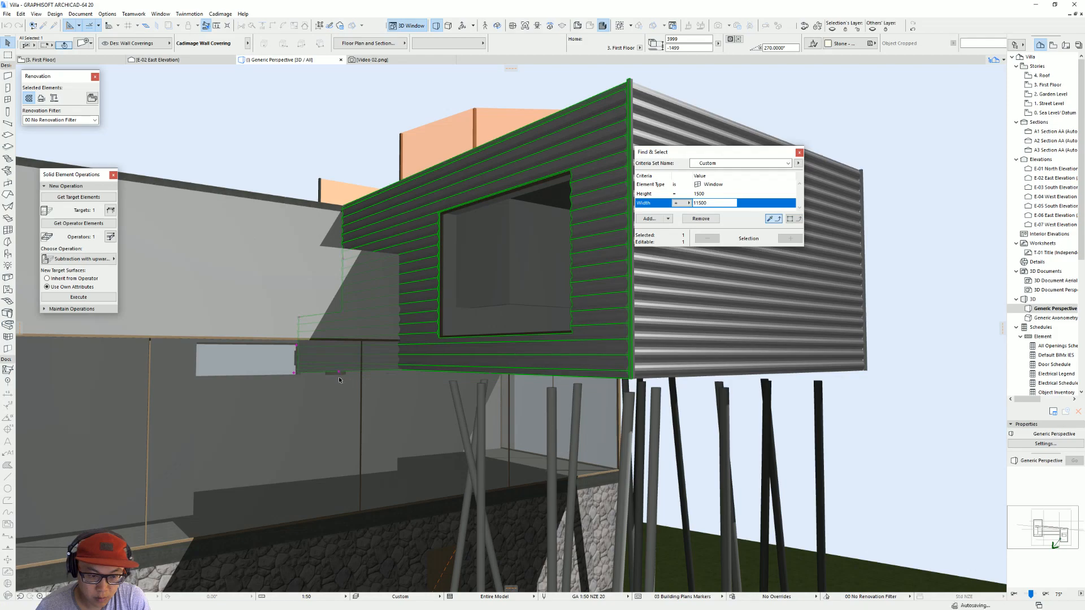
click(296, 374)
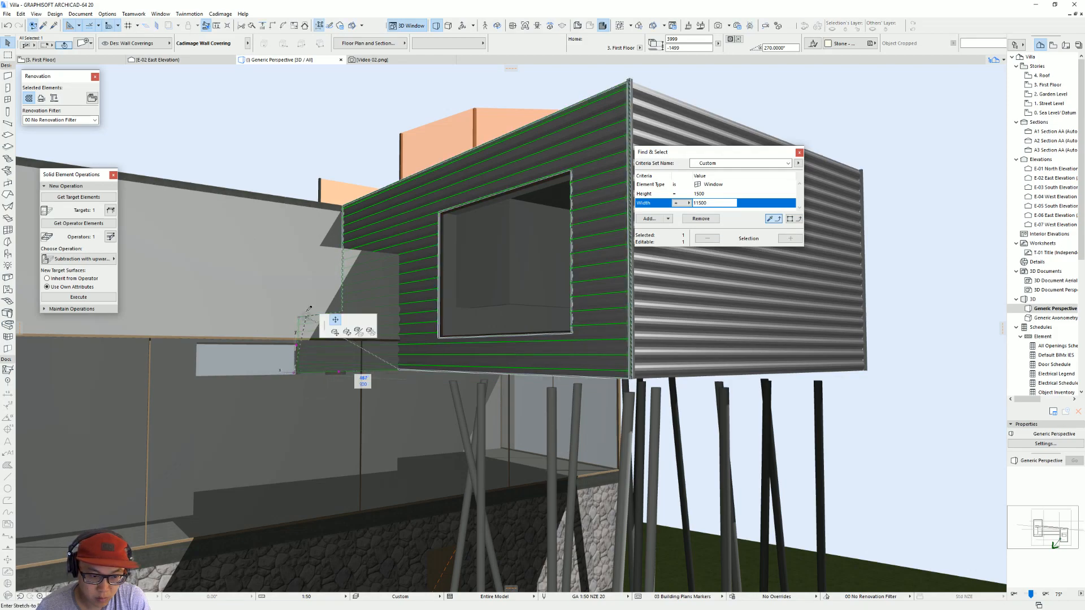
click(339, 373)
click(339, 373)
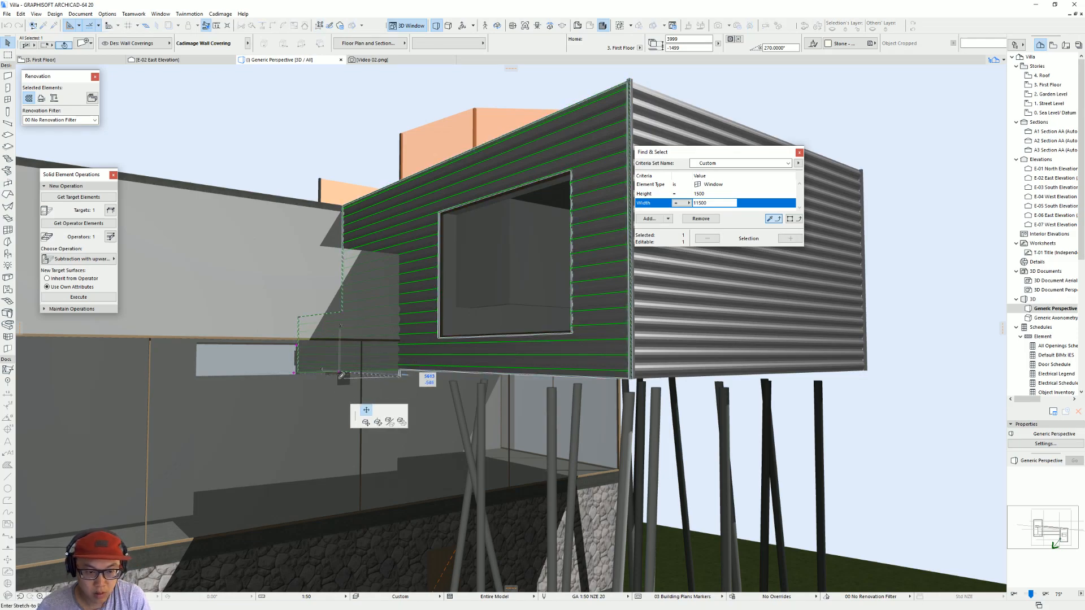
Step: Open the E-07 West Elevation from its marker on the first floor plan
scroll(320, 380, down, 3)
key(F2)
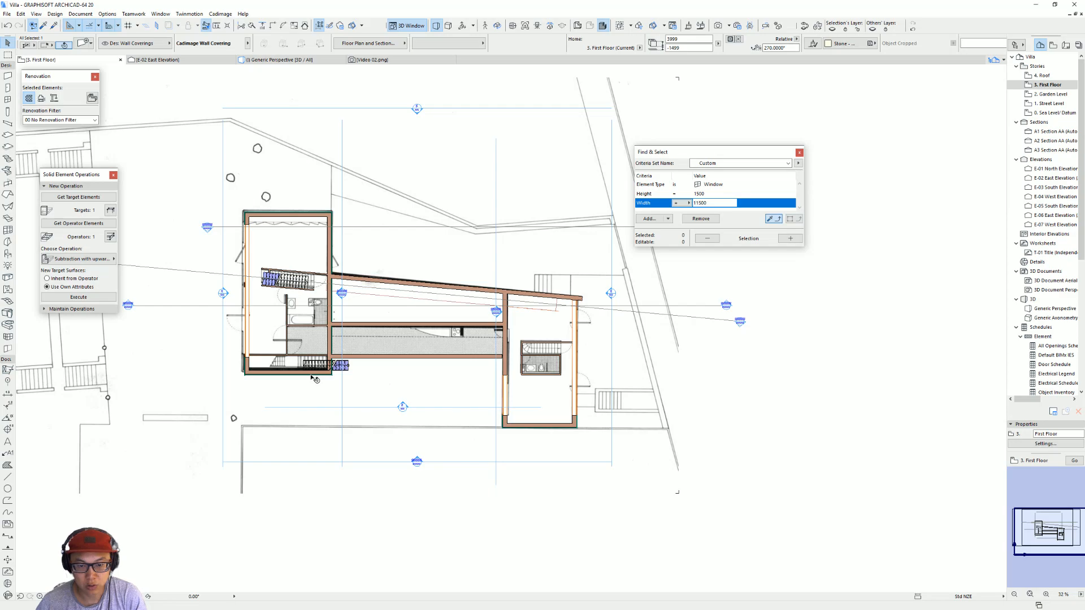
right_click(497, 270)
click(520, 296)
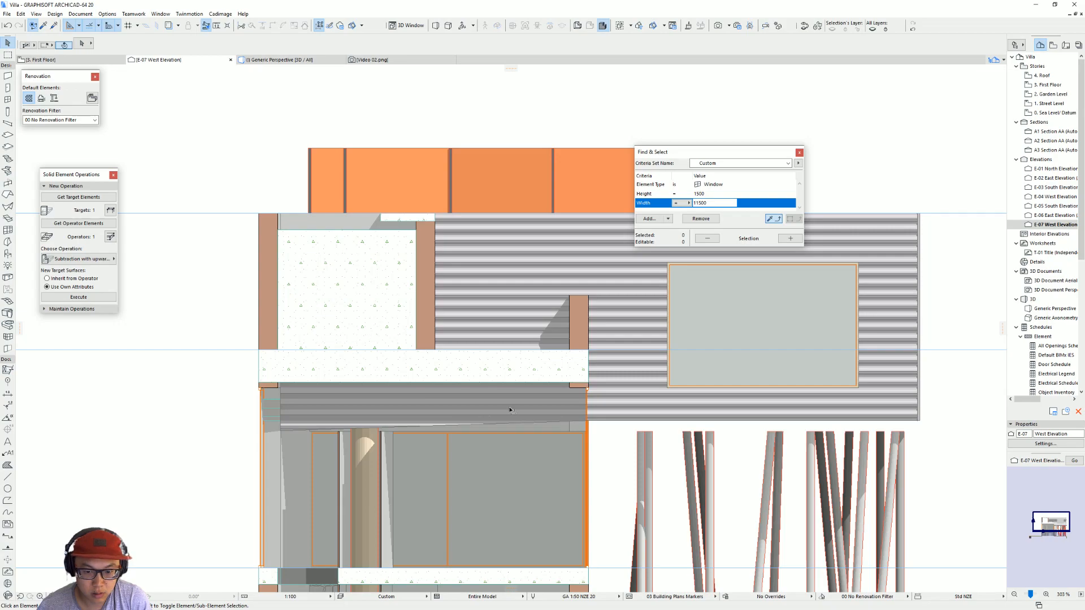
Step: Stretch the wall covering's inner-end and middle base points level with its outer lower corner in the west elevation
click(510, 410)
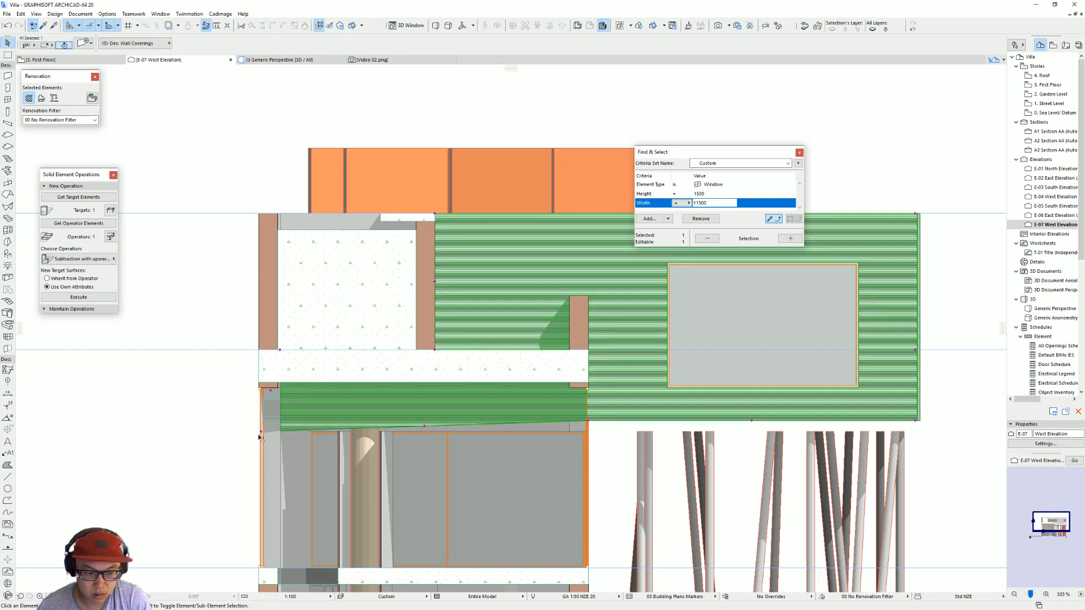
click(262, 419)
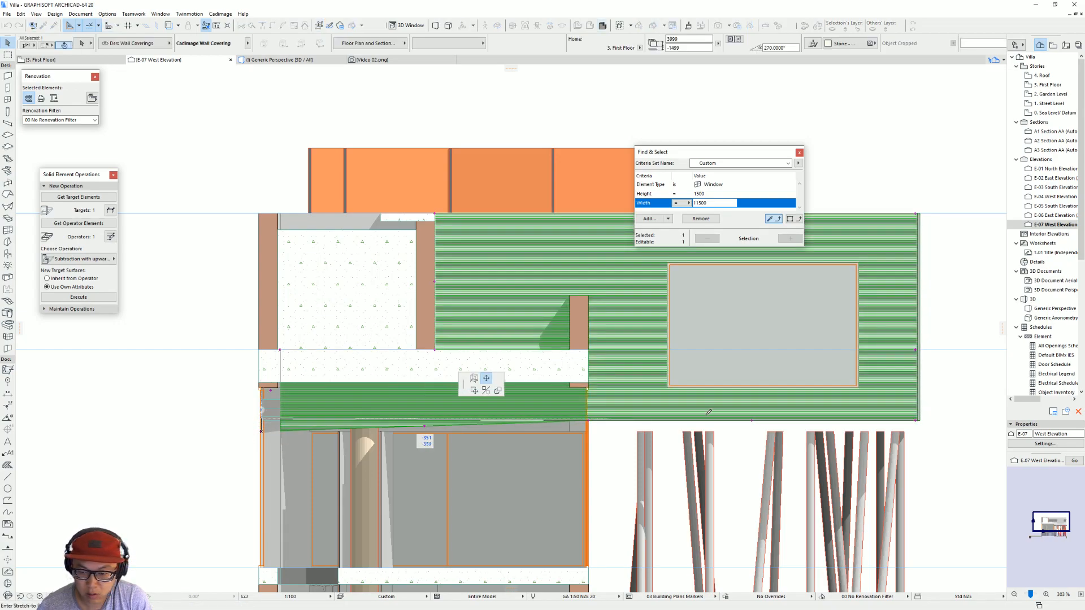
click(918, 418)
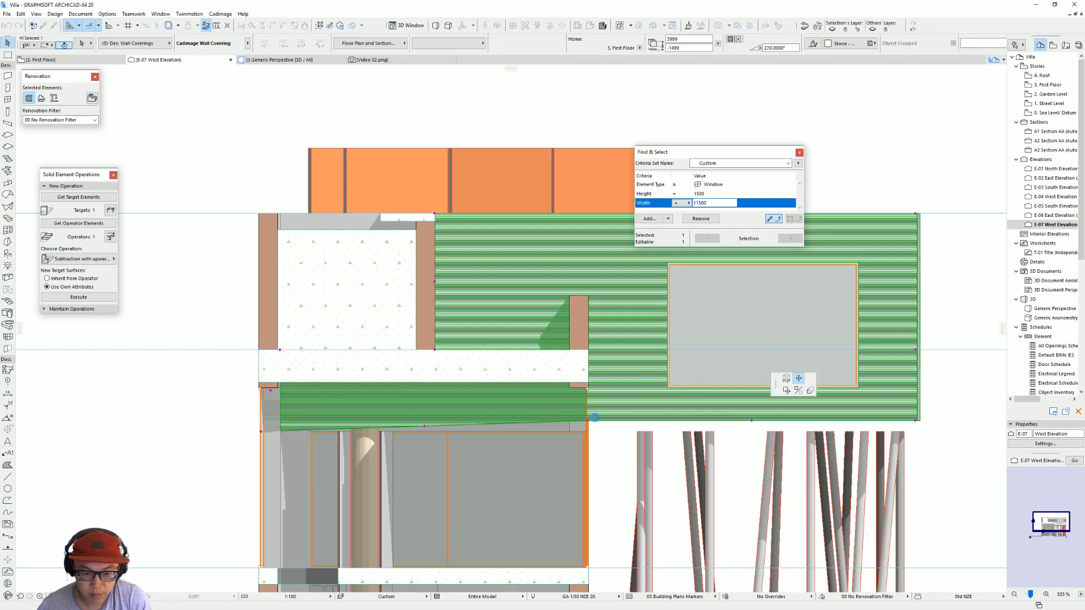
click(425, 422)
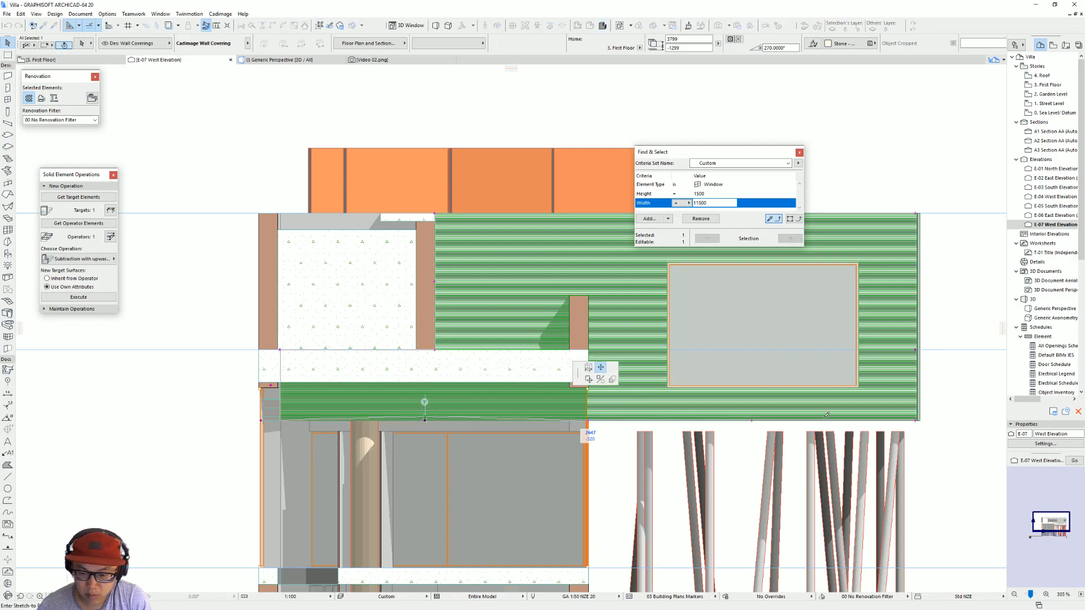
click(917, 418)
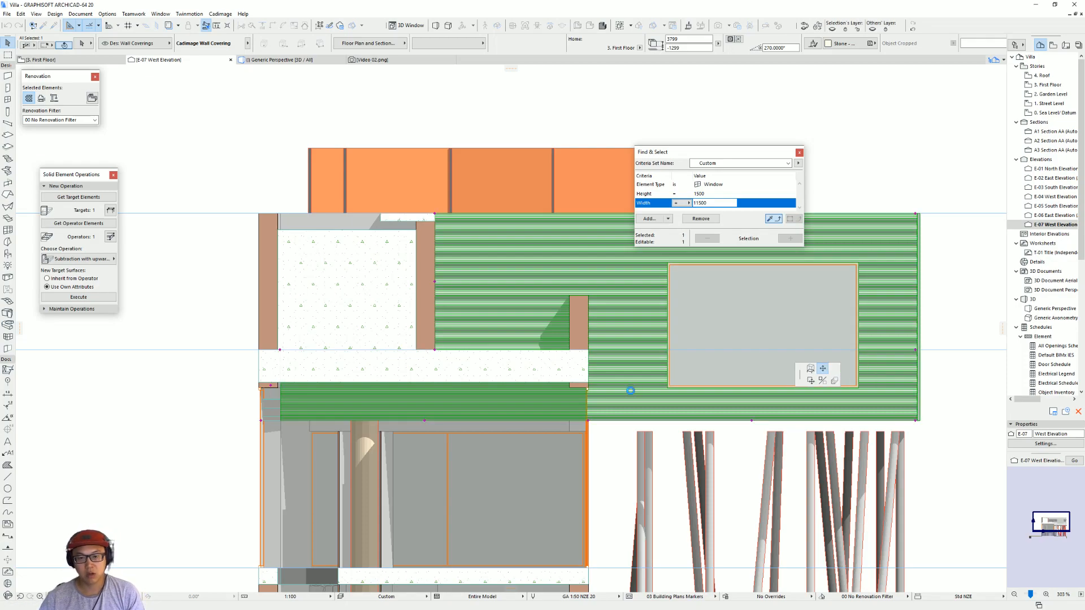
click(796, 432)
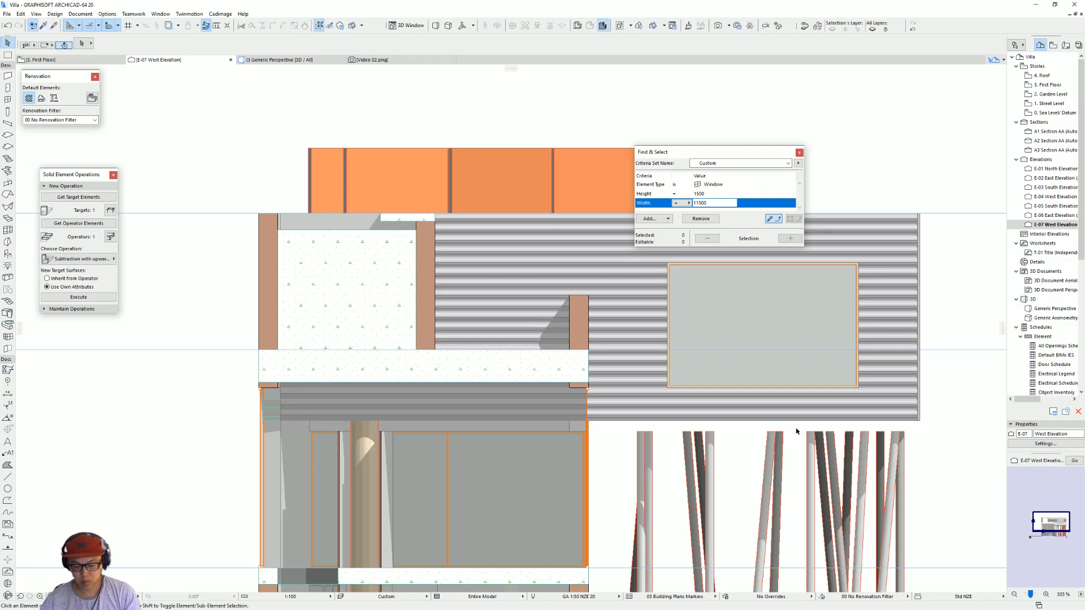
Step: Return to the 3D view and try a new top offset for all the columns beneath the raised metal volume
key(F3)
scroll(464, 387, up, 2)
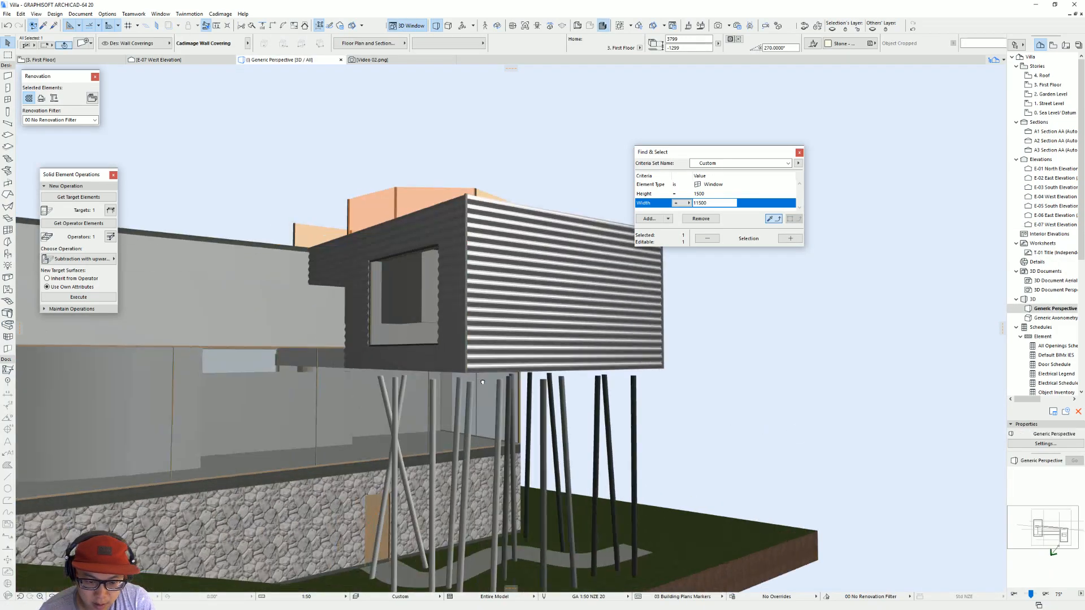
shift+middle_drag(466, 389, 695, 371)
shift+middle_drag(534, 398, 500, 395)
key(ctrl+a)
key(ctrl+t)
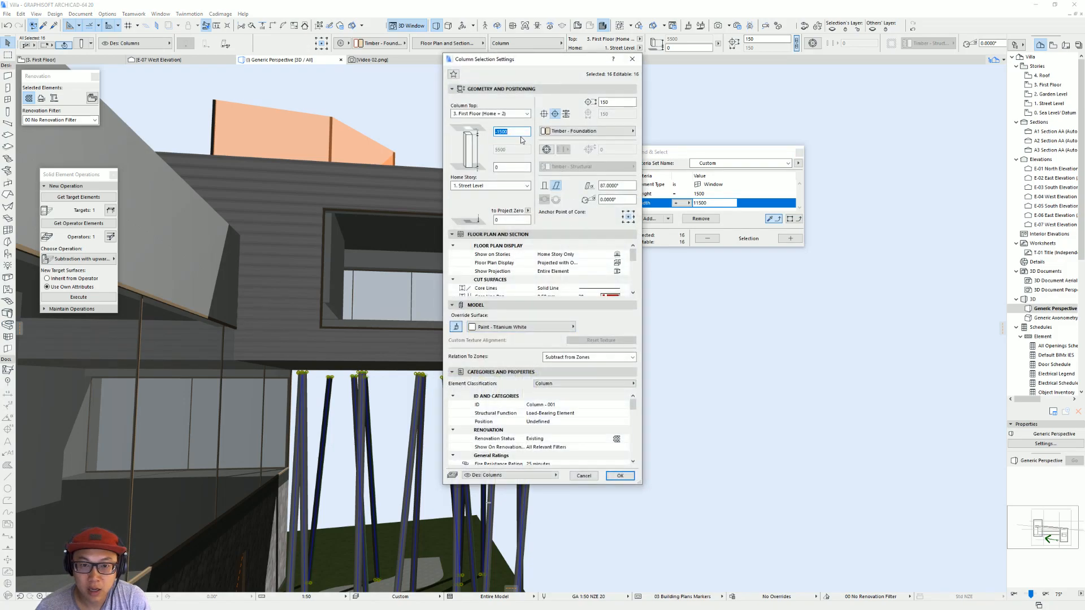
key(Return)
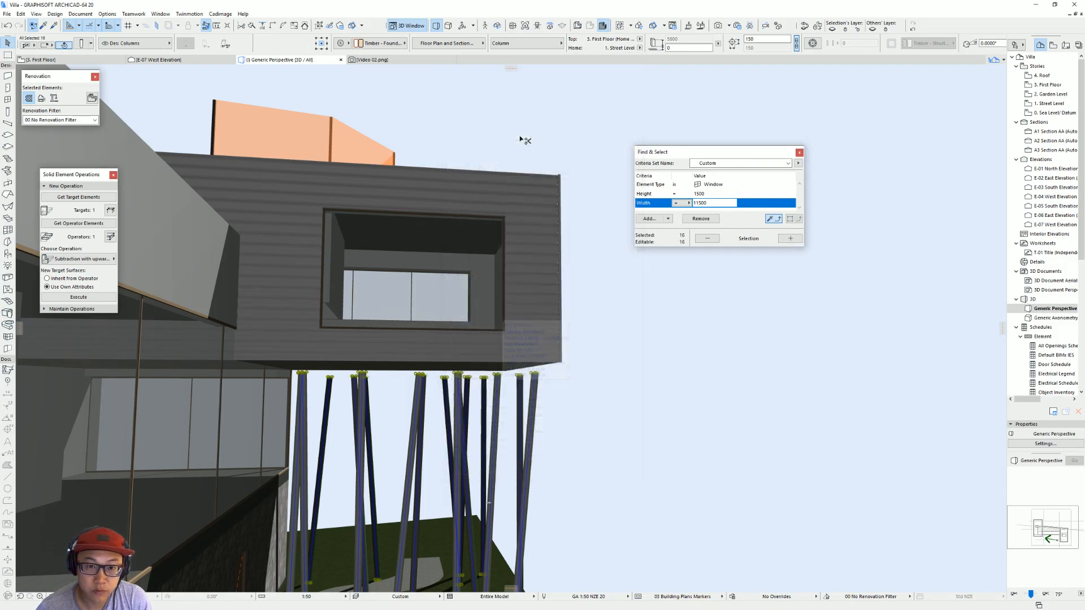
key(Escape)
Step: Set the top offset of all the columns to -1300 mm from the first floor to meet the metal volume's underside
scroll(514, 437, up, 4)
middle_drag(514, 437, 440, 443)
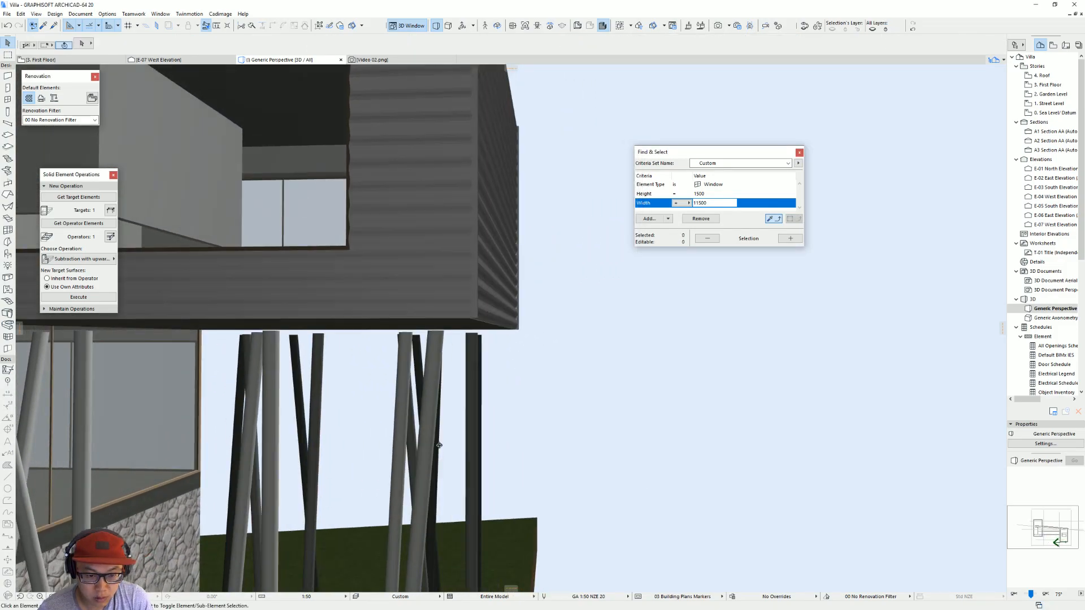
key(ctrl+a)
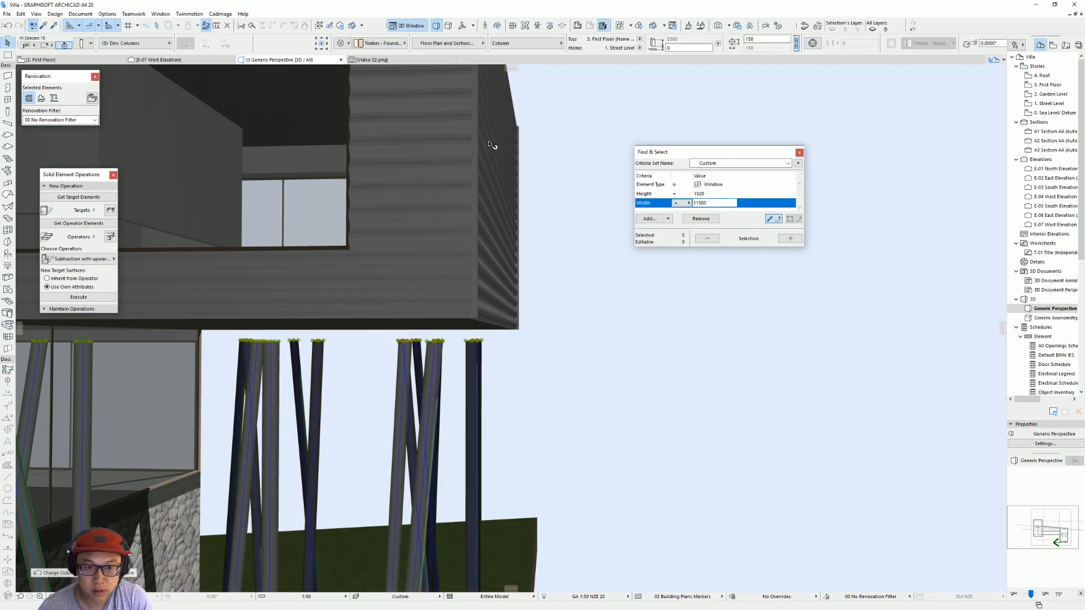
key(ctrl+t)
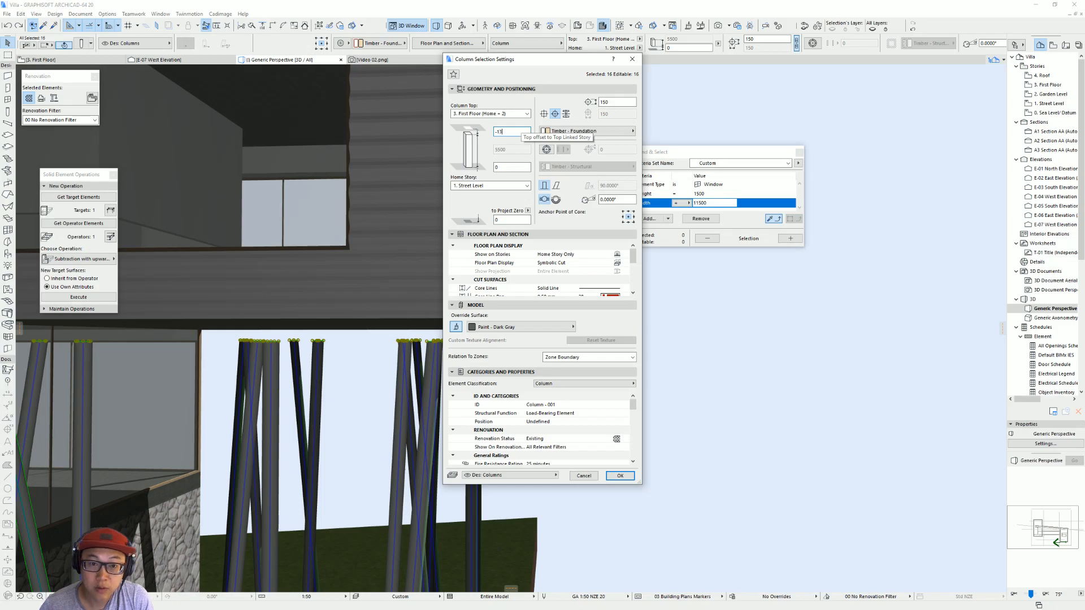
key(Return)
scroll(456, 378, down, 5)
shift+middle_drag(457, 378, 480, 307)
scroll(631, 302, down, 2)
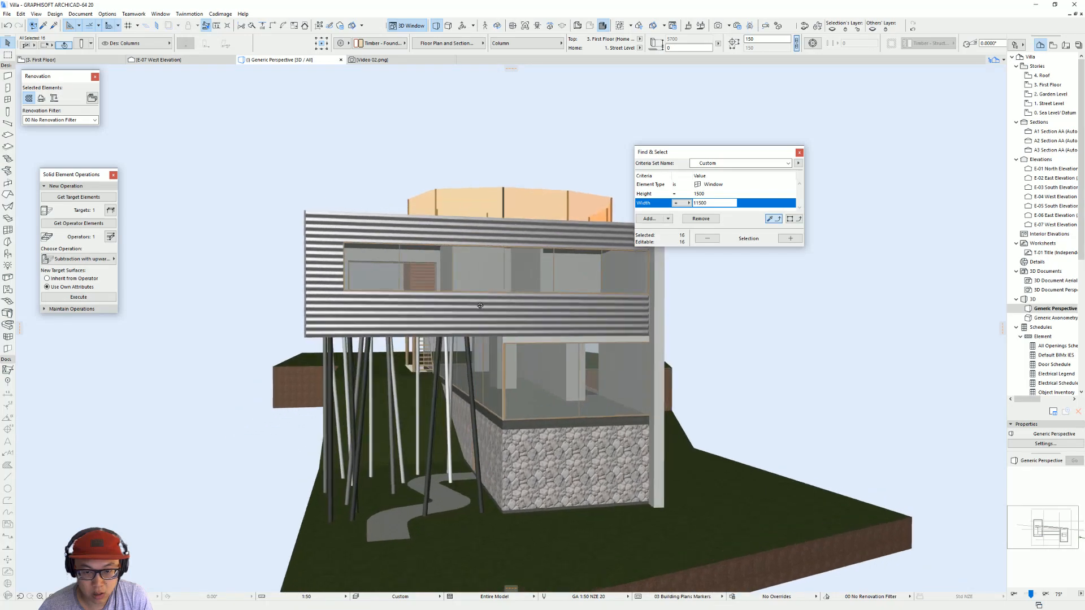
Step: Set the sill height of the metal volume's long ribbon window to 900 mm above the wall base
scroll(480, 307, down, 1)
click(416, 270)
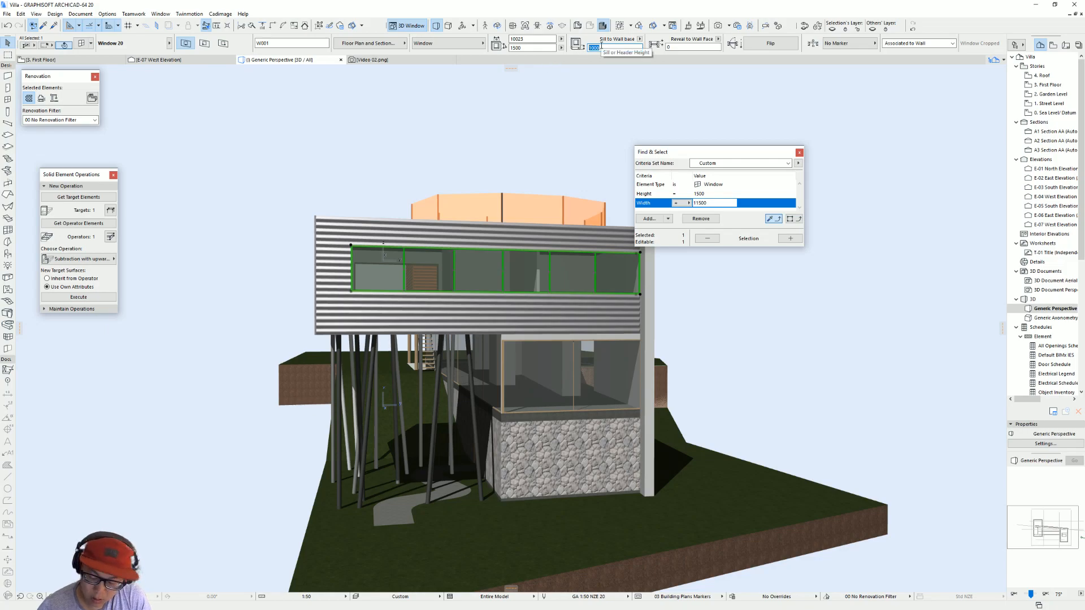
key(Return)
shift+middle_drag(409, 258, 274, 230)
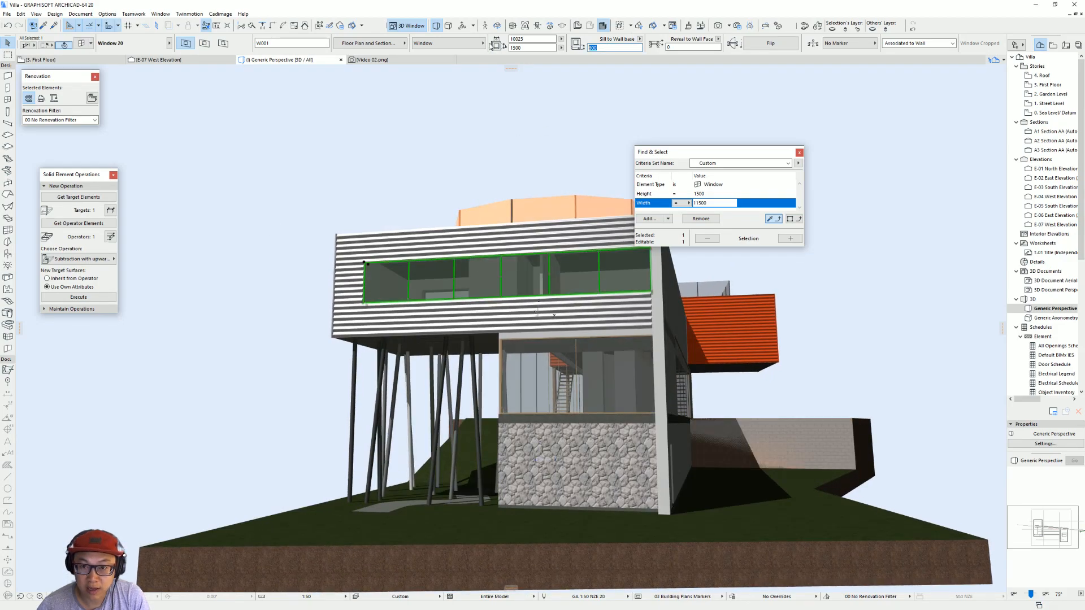
key(Return)
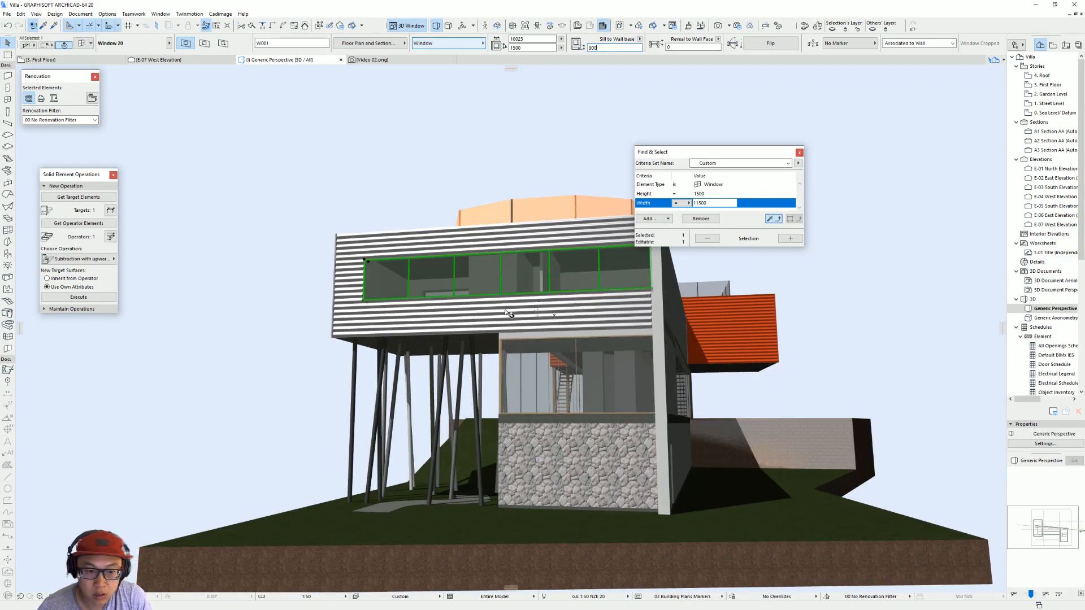
Step: Stretch the large window on the metal volume's inner side vertically so its top aligns with the ribbon window's top
shift+middle_drag(512, 340, 493, 283)
shift+middle_drag(607, 274, 423, 274)
key(Escape)
click(413, 259)
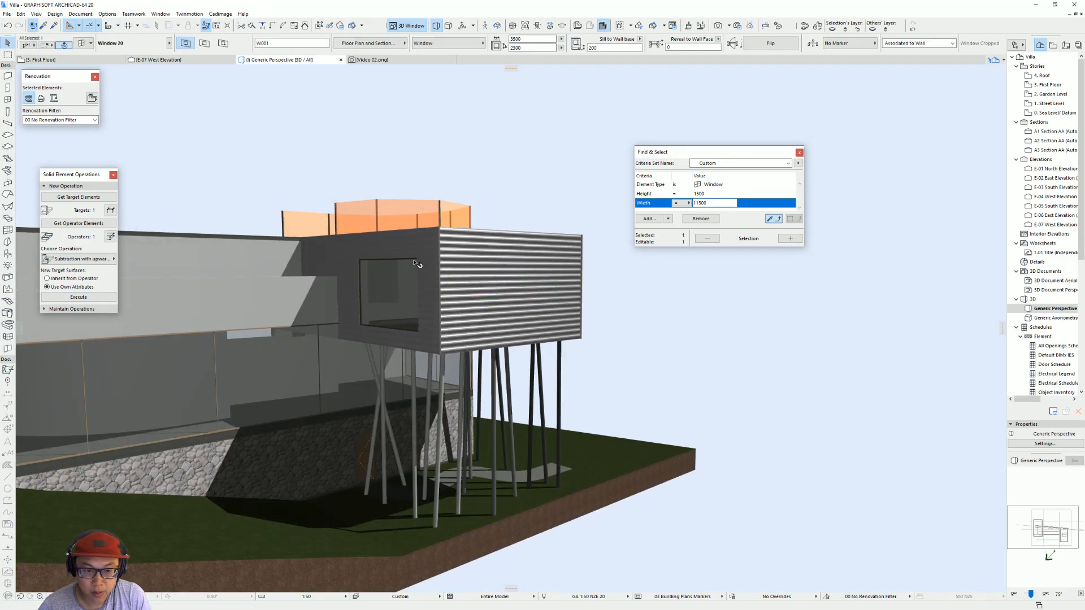
click(419, 260)
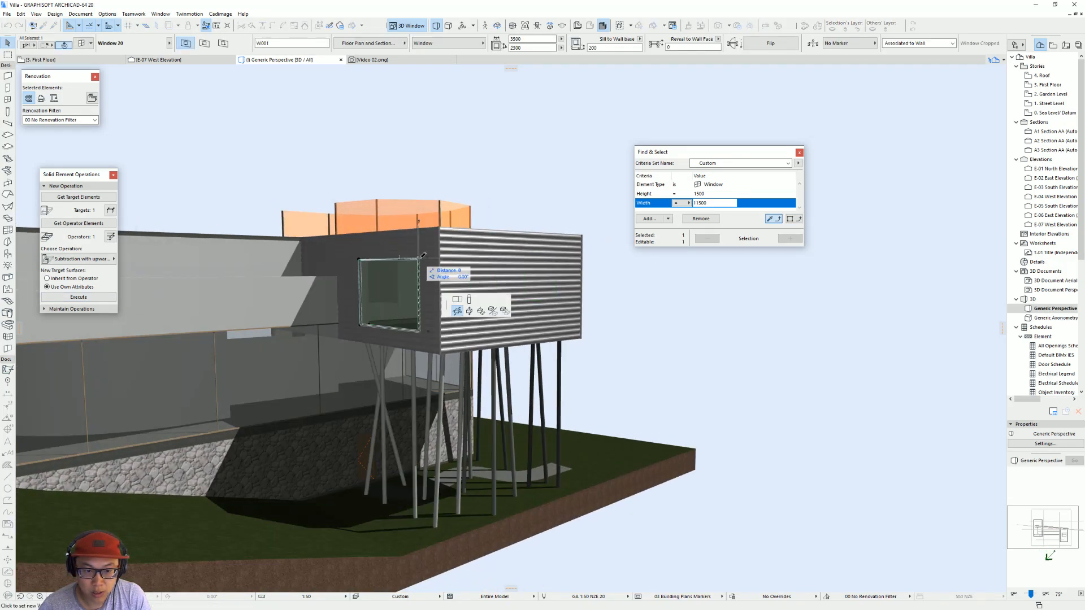
click(469, 301)
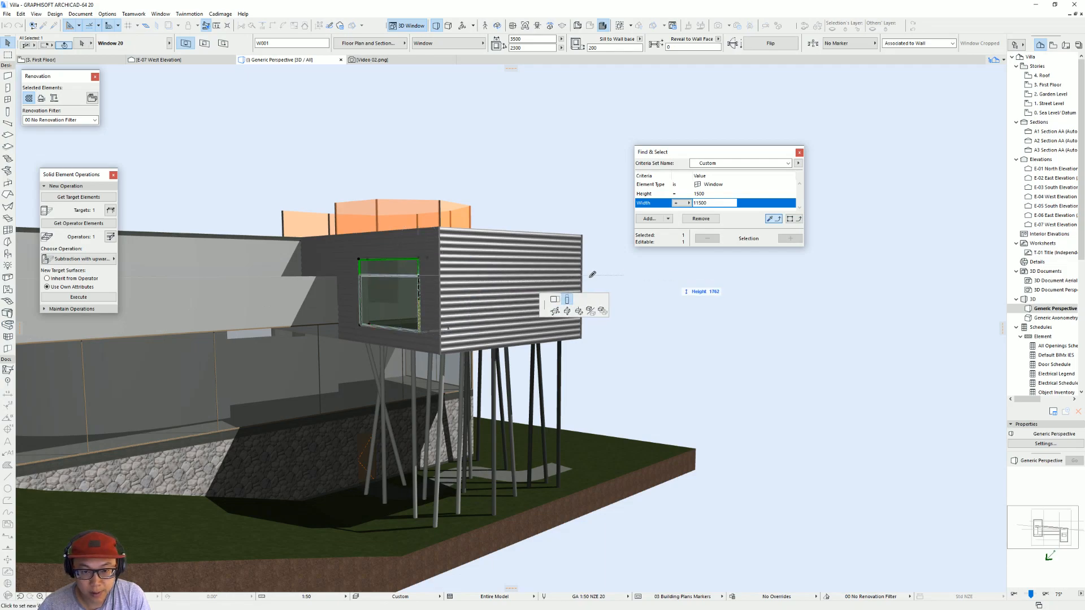
shift+middle_drag(590, 300, 53, 314)
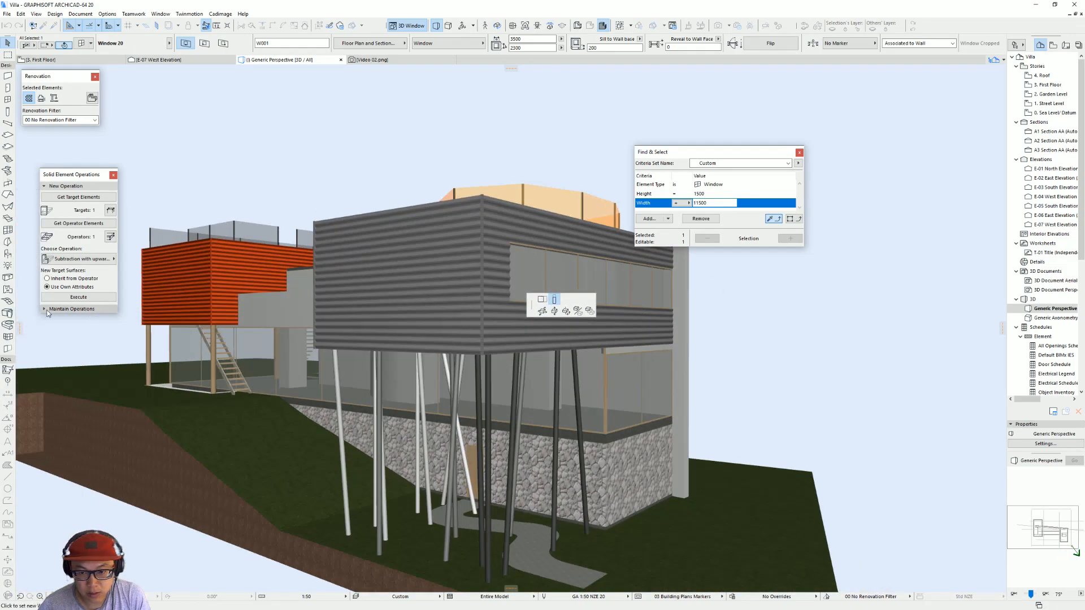
click(510, 244)
key(Escape)
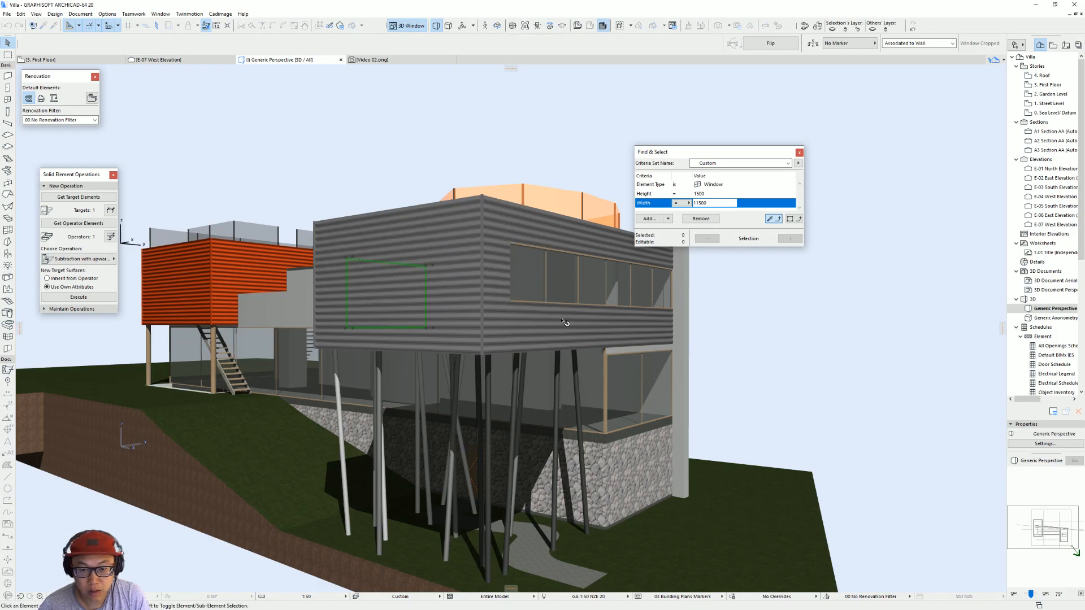
Step: View the model's street facade from below and compare it with the Google Street View photo in the browser
shift+middle_drag(614, 320, 636, 356)
scroll(653, 339, down, 3)
scroll(359, 347, down, 2)
scroll(384, 347, up, 4)
middle_drag(383, 347, 207, 435)
key(alt+Tab)
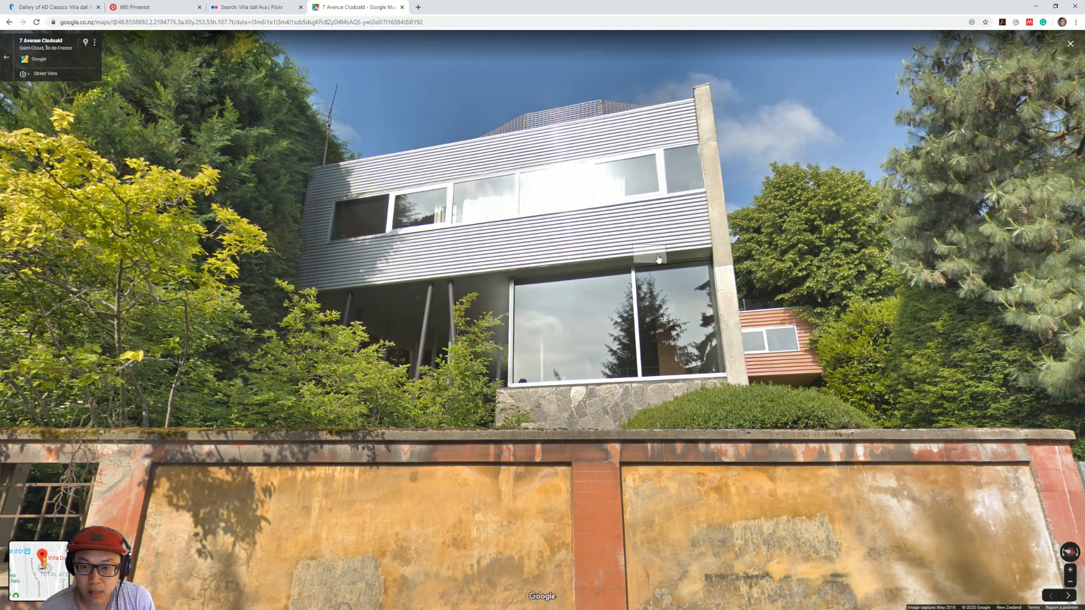
Step: Switch back to ArchiCAD and set the height of the large street-facade window above the stone base to 2700 mm
click(1032, 4)
scroll(613, 327, down, 5)
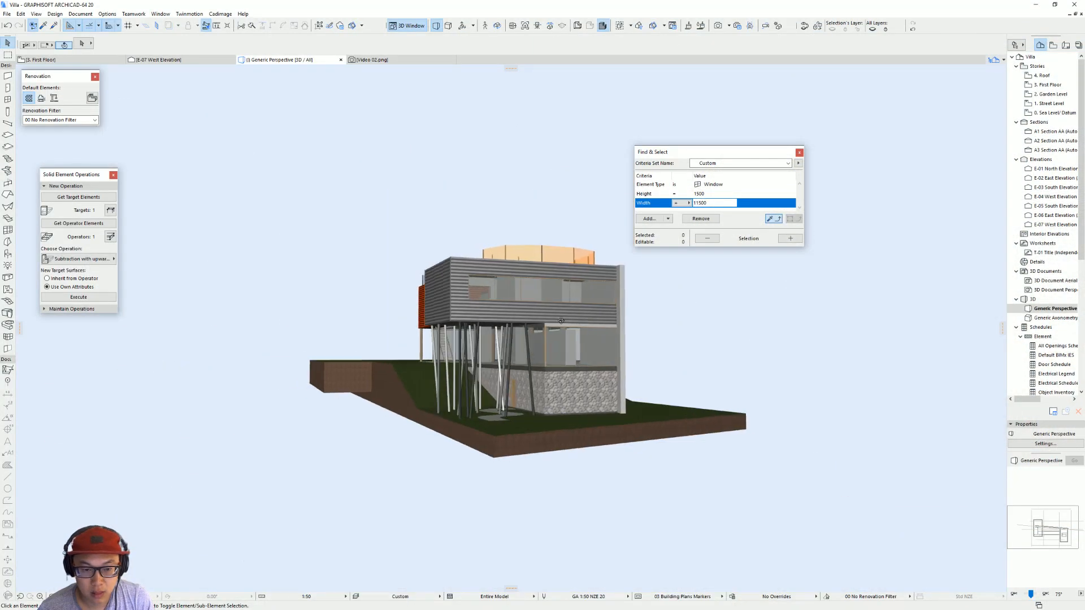
shift+middle_drag(613, 328, 308, 310)
scroll(610, 340, up, 3)
shift+middle_drag(610, 340, 563, 341)
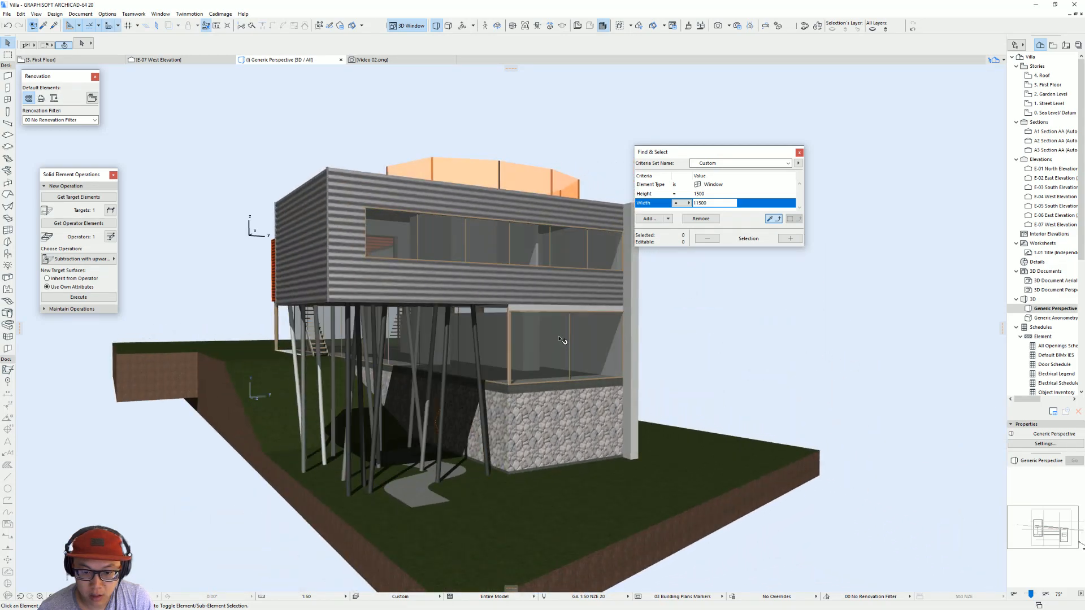
click(511, 318)
click(510, 310)
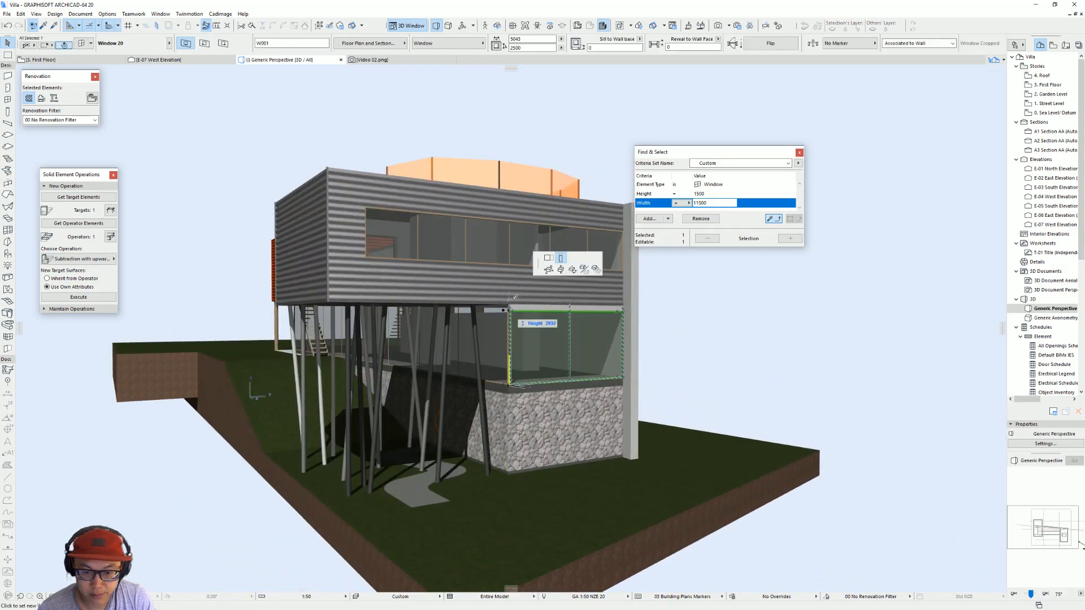
scroll(506, 305, up, 5)
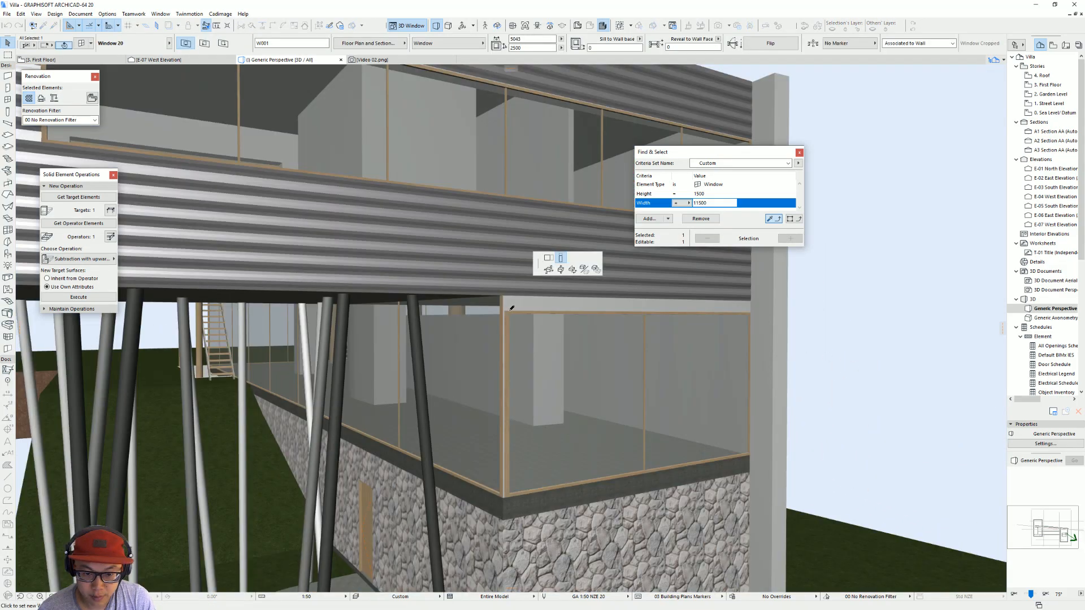
click(503, 295)
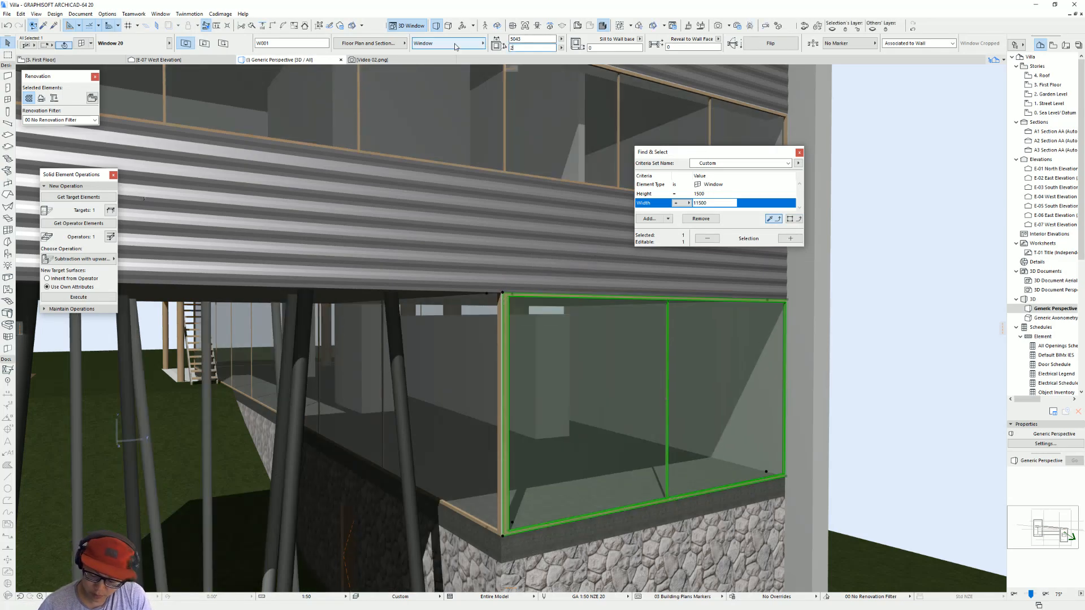
scroll(611, 508, up, 5)
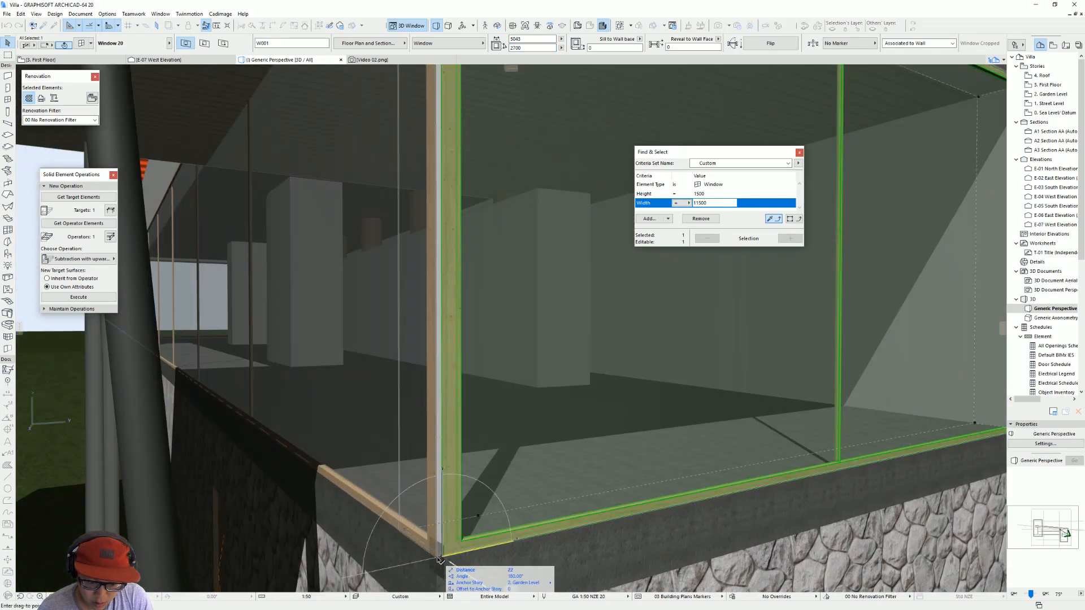
key(Escape)
scroll(544, 493, down, 8)
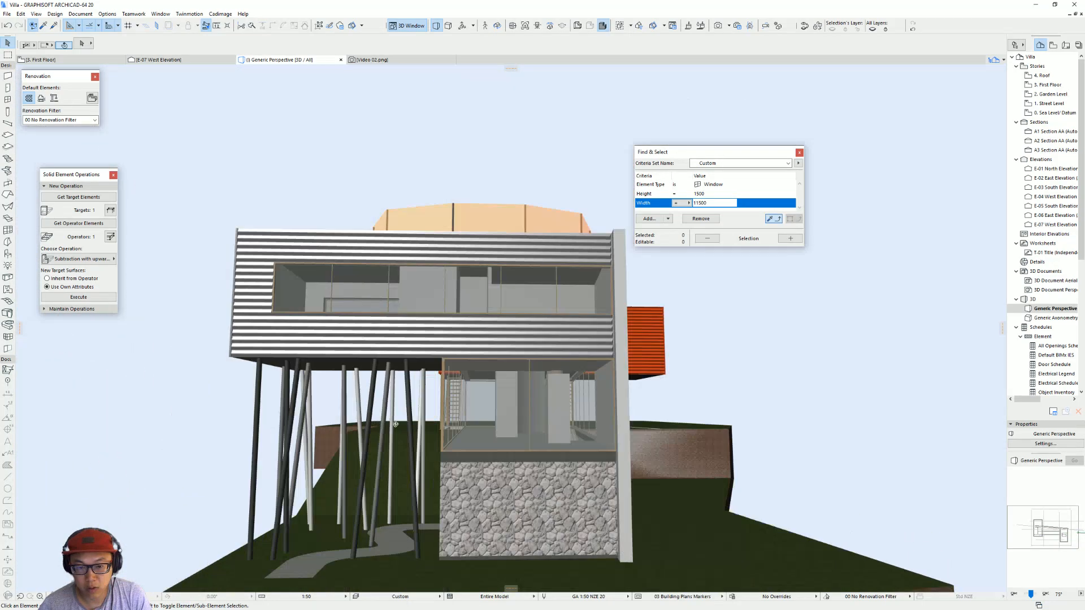
Step: Offset the first-floor slab's edge inward from the outer face of the tall concrete side wall
scroll(387, 424, down, 4)
scroll(388, 423, up, 4)
shift+middle_drag(387, 423, 303, 405)
scroll(539, 343, down, 5)
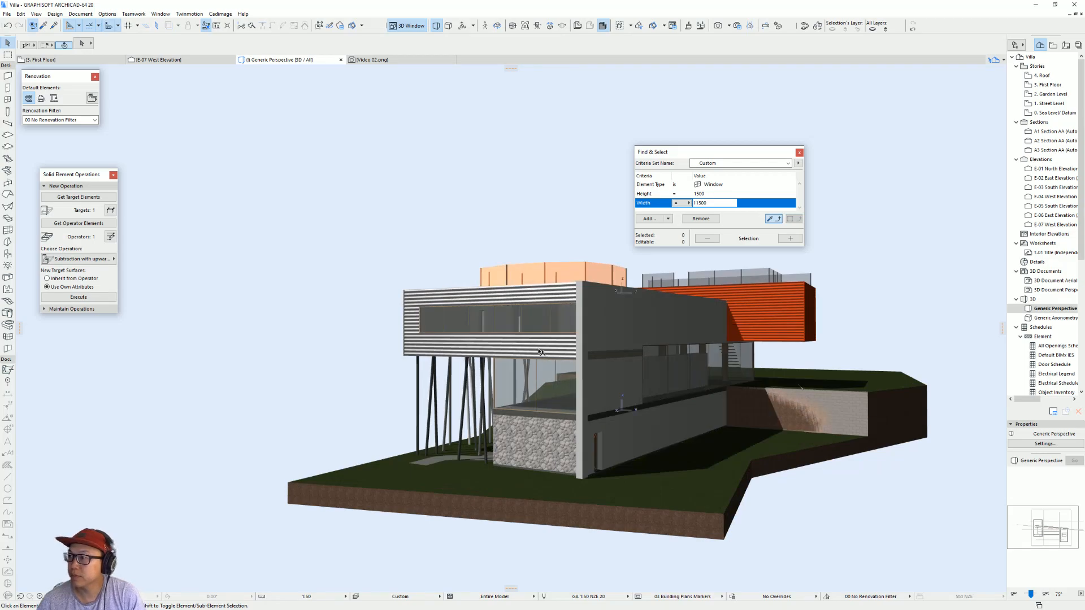
shift+middle_drag(540, 352, 601, 360)
click(605, 361)
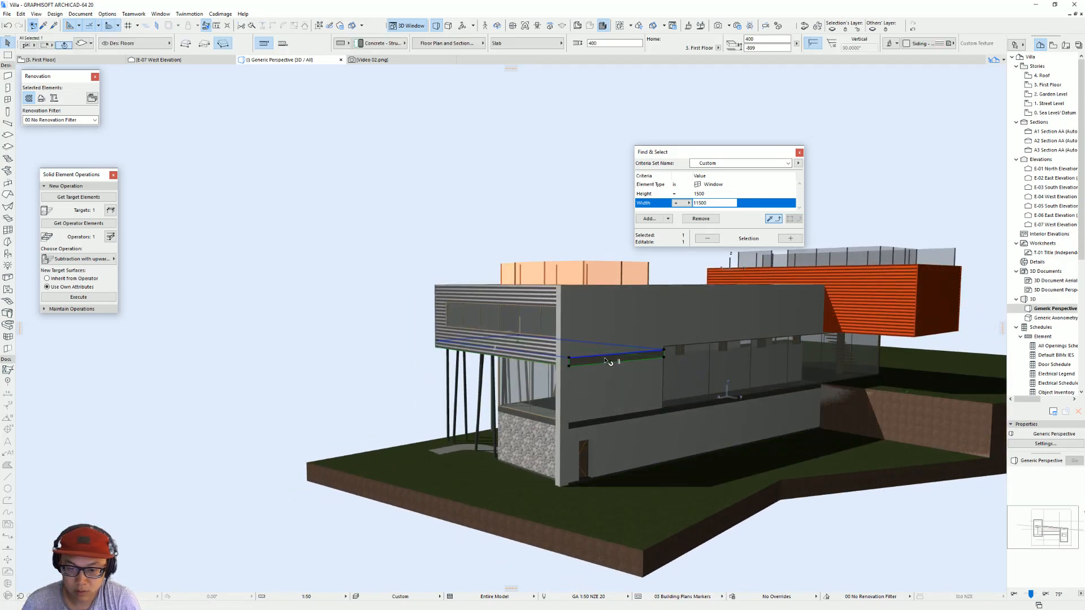
click(608, 357)
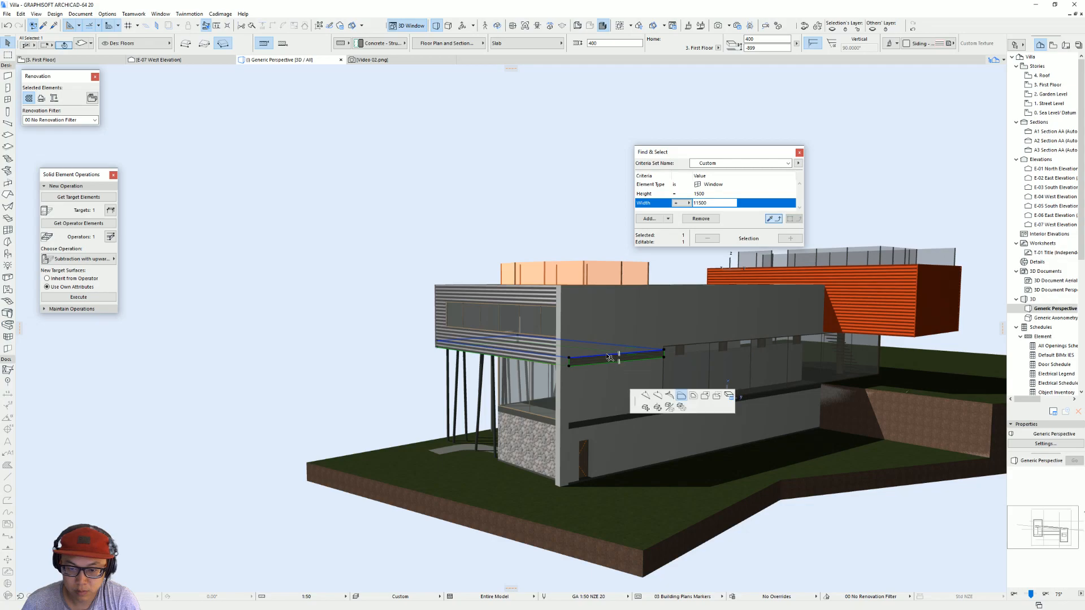
click(559, 285)
scroll(753, 384, up, 5)
Step: Offset the garden-level slab's edge along the concrete side wall by 300 mm
click(541, 447)
double_click(626, 441)
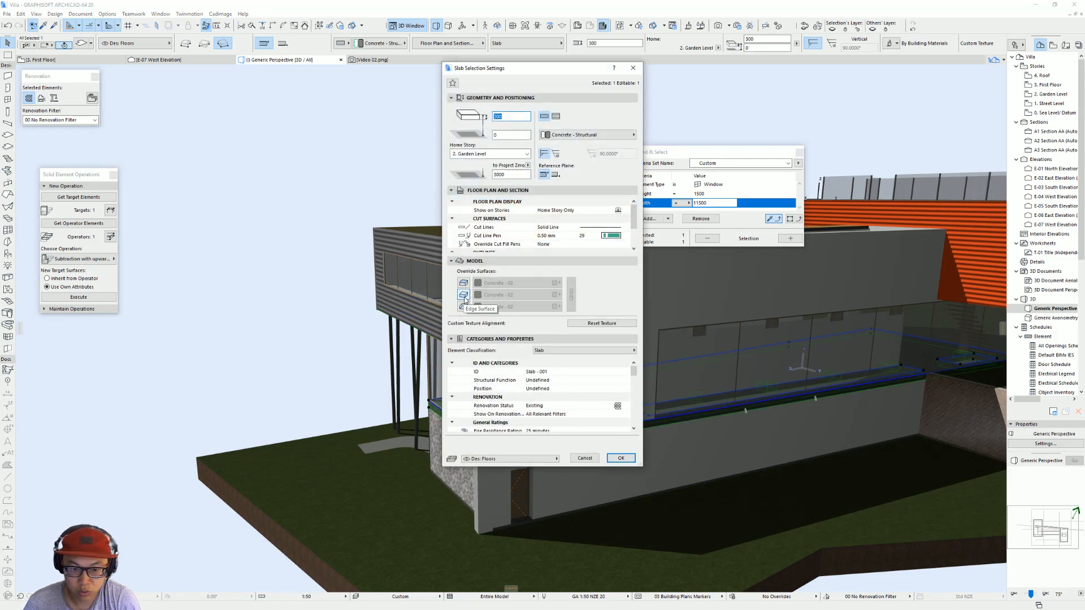
click(584, 457)
scroll(625, 395, up, 8)
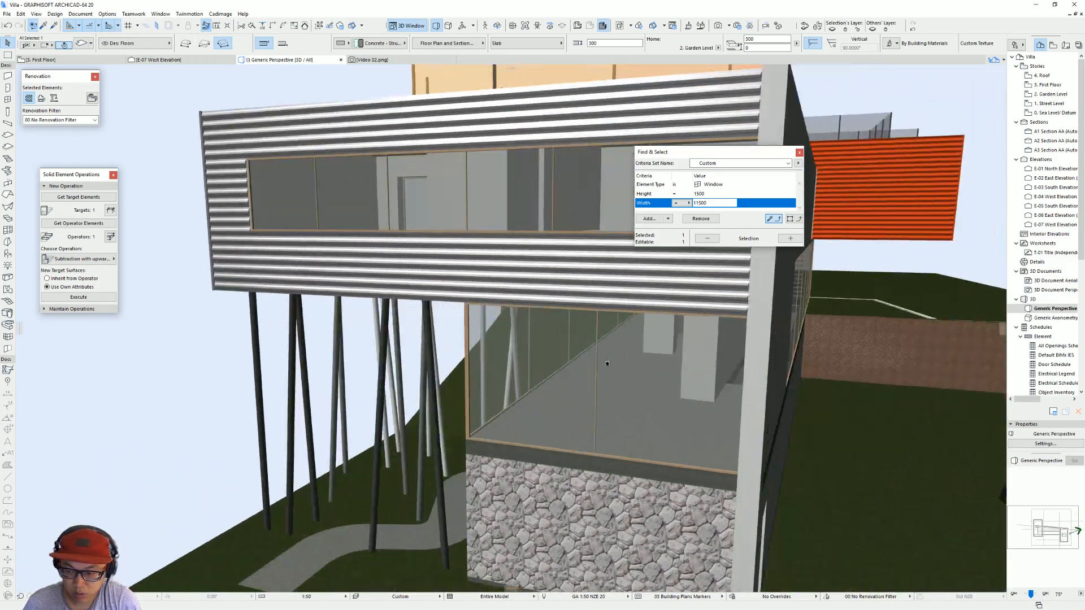
shift+middle_drag(623, 368, 760, 439)
click(722, 450)
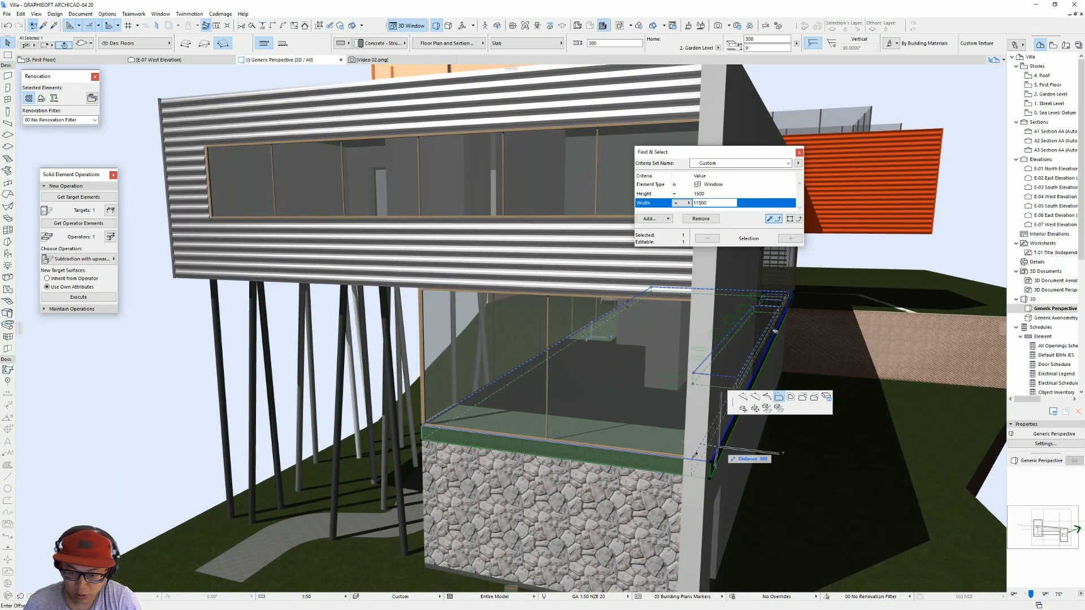
shift+middle_drag(697, 455, 537, 367)
text(300)
key(Return)
Step: Override the garden-level slab's edge surface with Stonework - 02 to match the stone base
scroll(585, 416, down, 2)
key(ctrl+t)
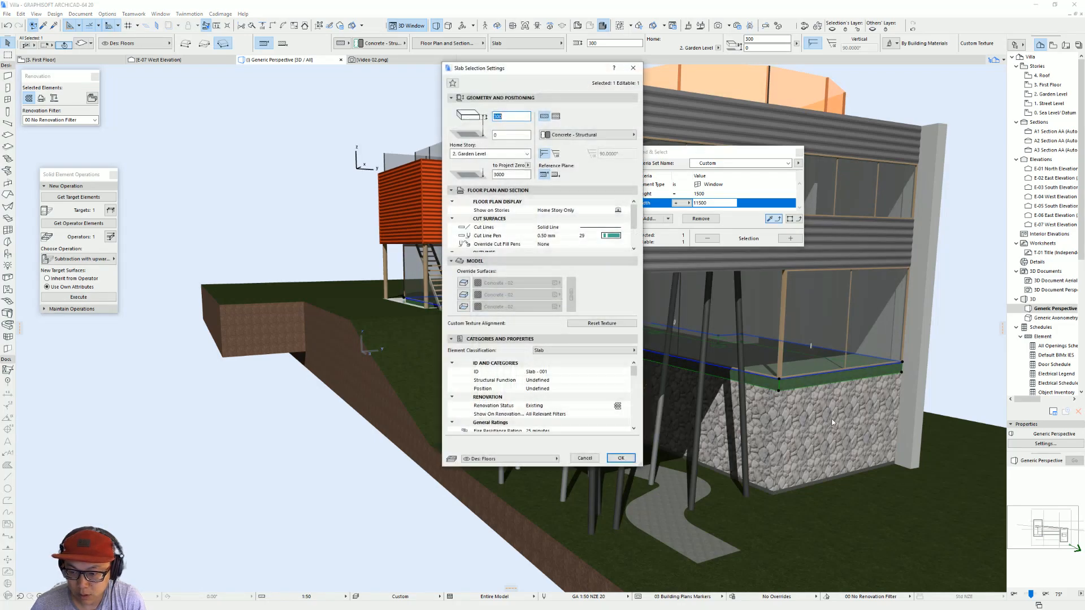
click(465, 296)
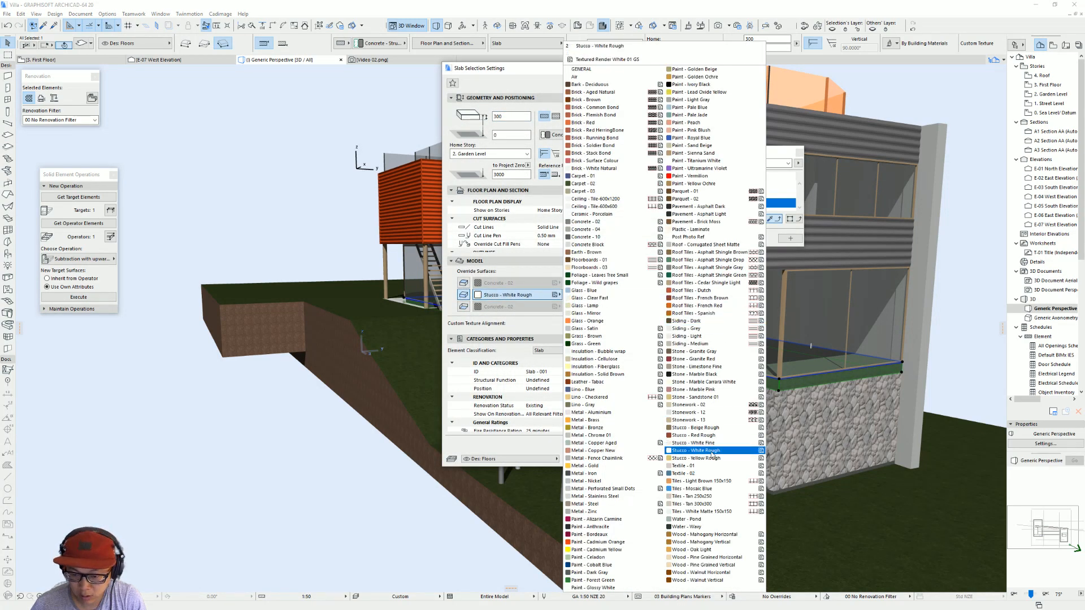
click(742, 405)
key(Return)
key(Escape)
Step: Set the override surfaces of the rooftop pool's water slab to Water - Wavy
shift+middle_drag(857, 386, 572, 358)
scroll(636, 377, up, 3)
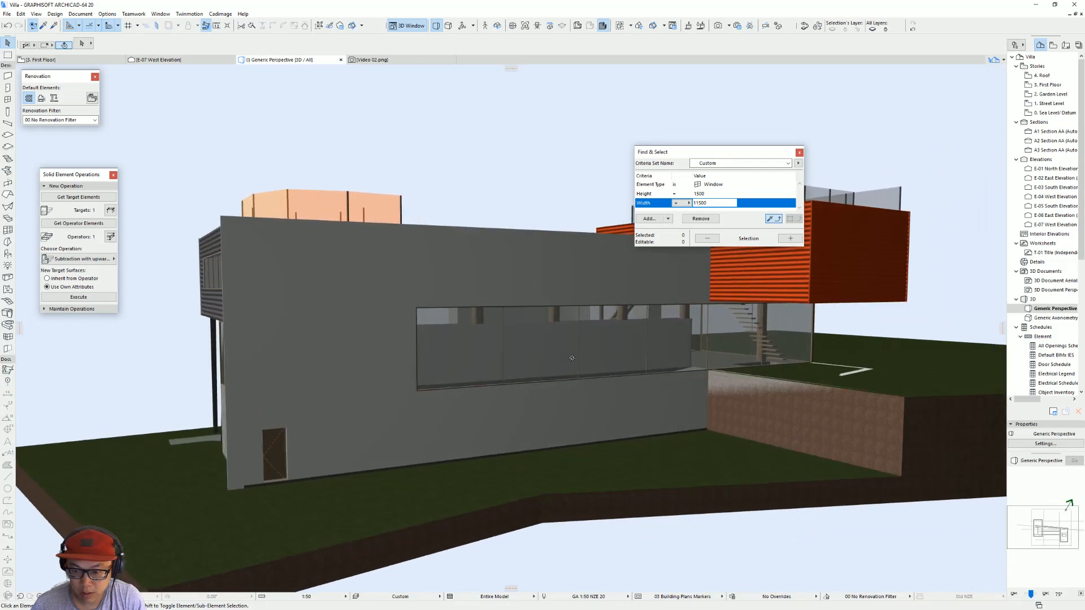
scroll(649, 348, down, 3)
shift+middle_drag(647, 350, 502, 229)
click(503, 226)
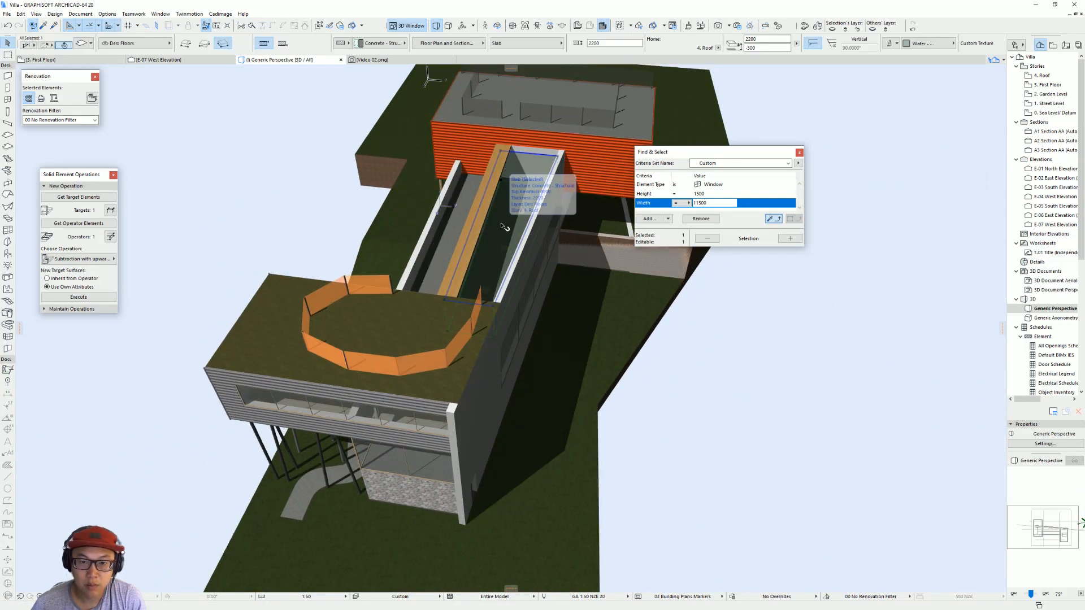
double_click(503, 226)
click(556, 294)
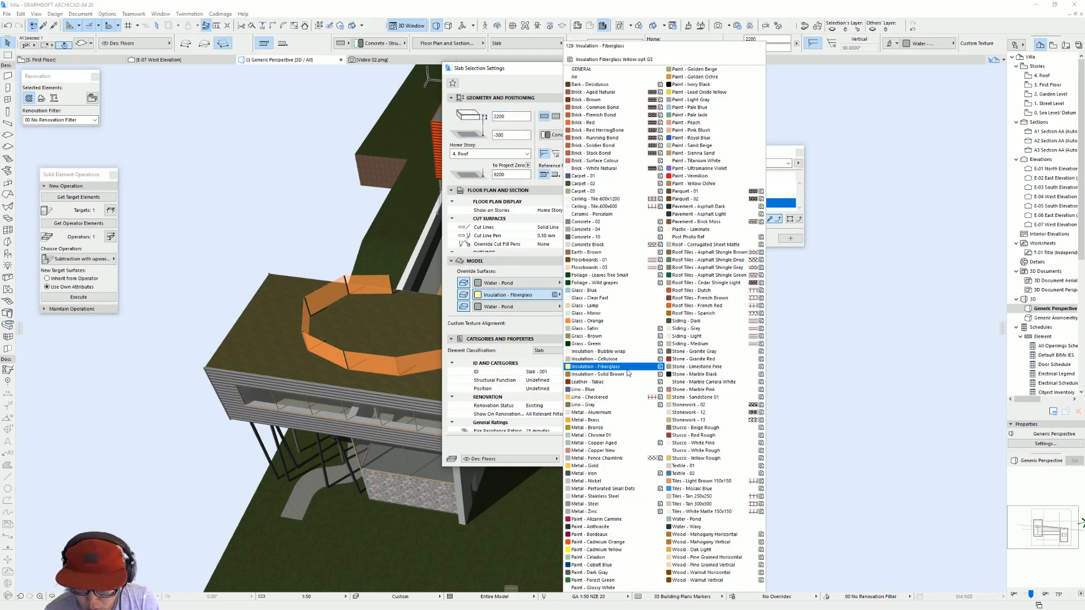
click(688, 527)
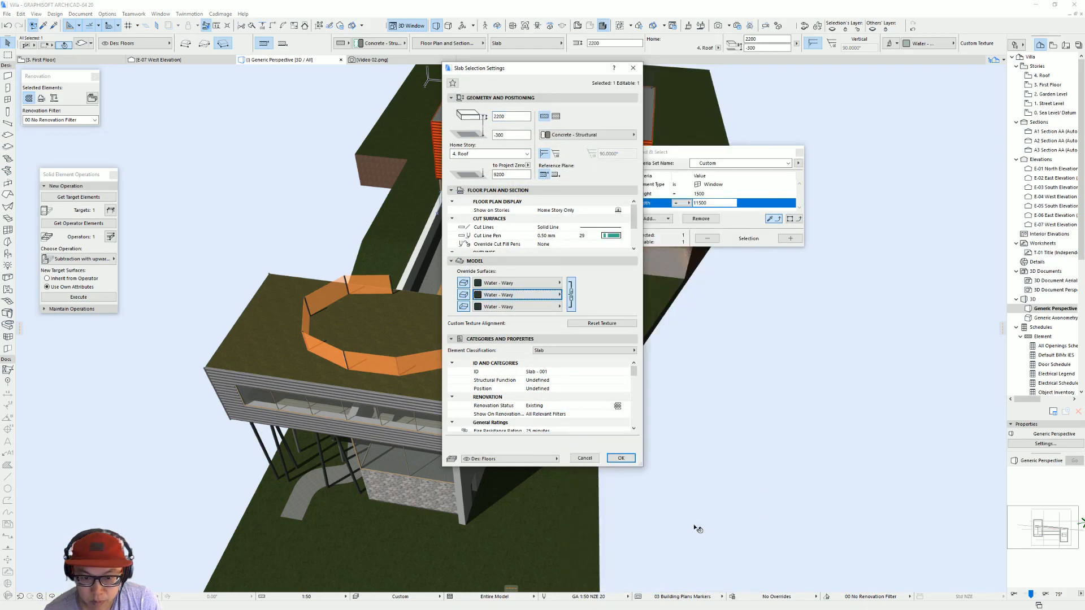
key(Return)
Step: Set the override surfaces of the rooftop pool's water slab to Glass - Blue
scroll(505, 230, up, 3)
shift+middle_drag(506, 230, 416, 174)
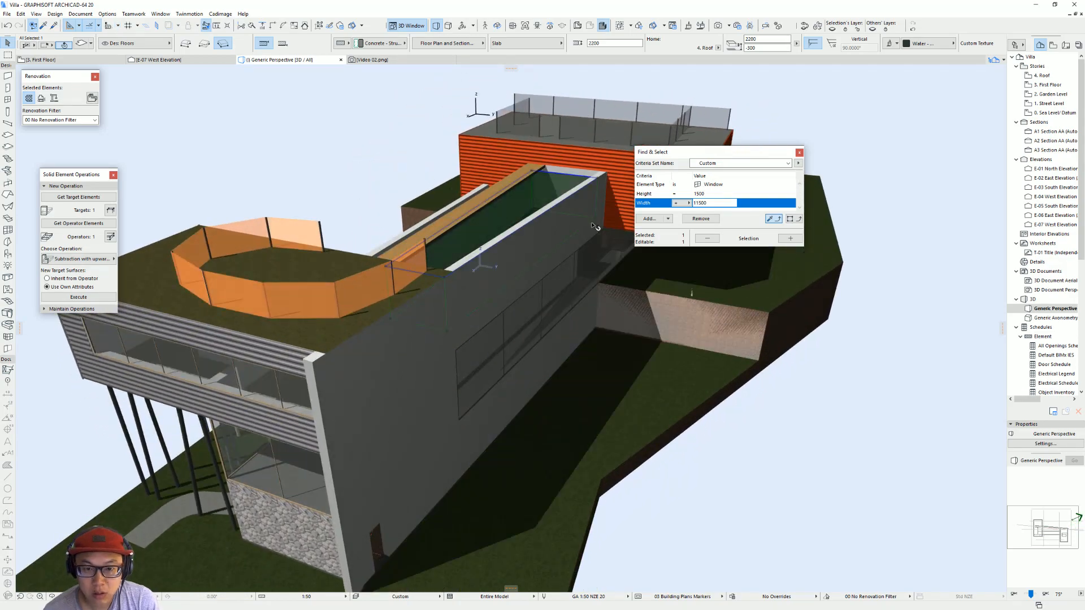
double_click(599, 228)
click(560, 283)
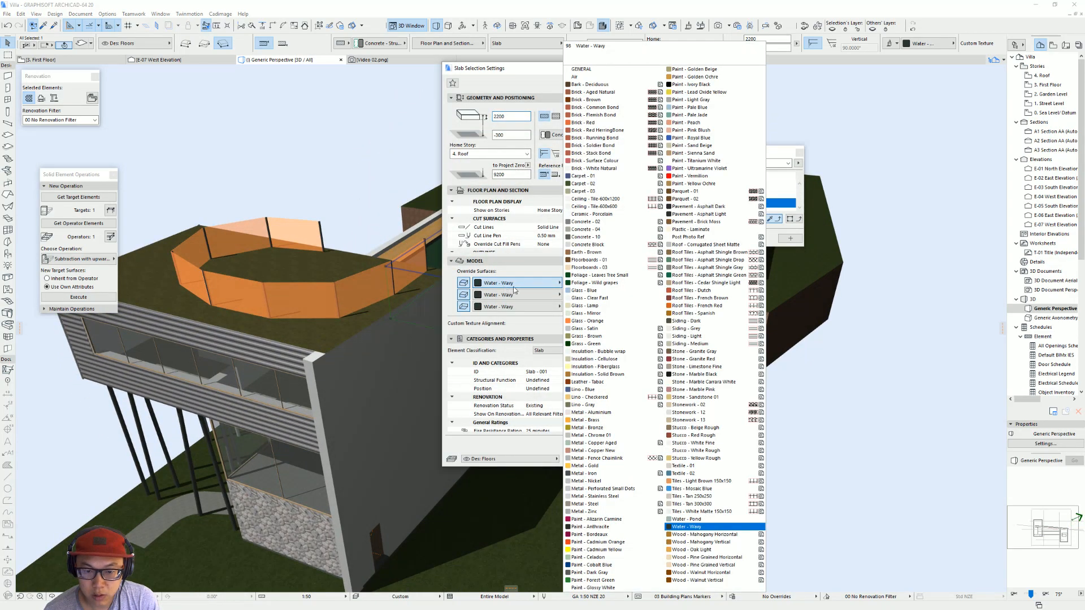
click(604, 290)
key(Return)
Step: Inspect the pool and the linking volume between the orange and metal boxes from several sides and from above
scroll(452, 239, down, 5)
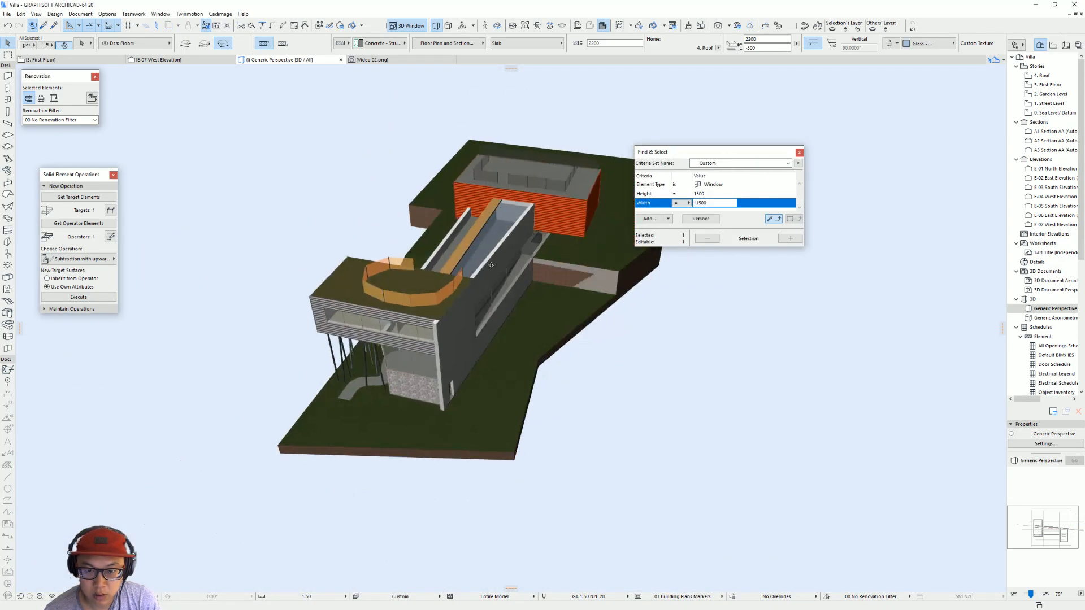
shift+middle_drag(452, 238, 771, 280)
shift+middle_drag(362, 334, 598, 175)
shift+middle_drag(430, 348, 425, 275)
scroll(502, 258, up, 4)
shift+middle_drag(426, 276, 460, 291)
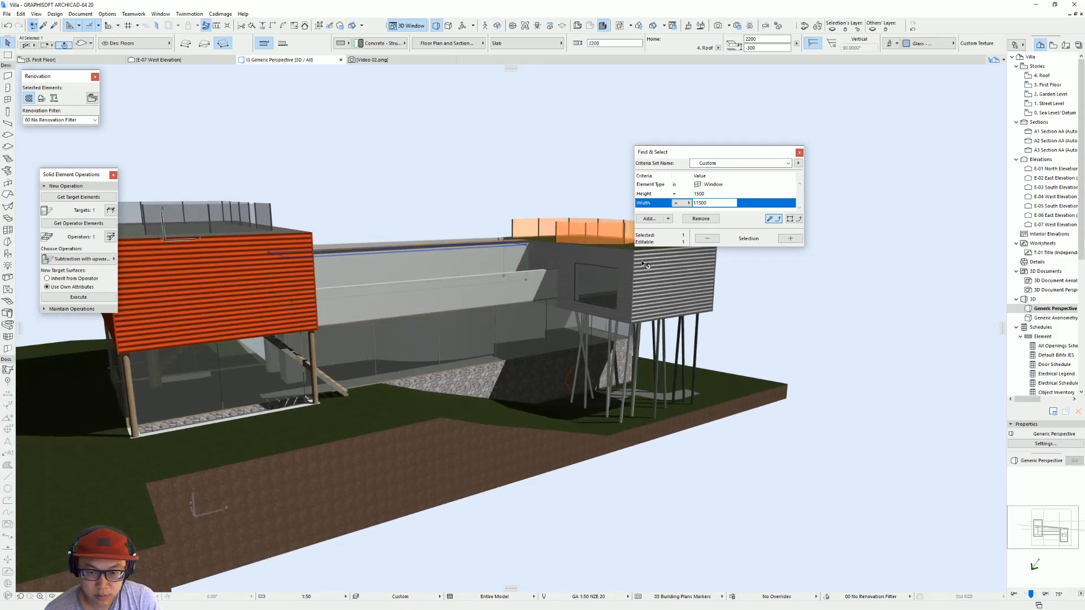
key(Escape)
shift+middle_drag(486, 342, 471, 308)
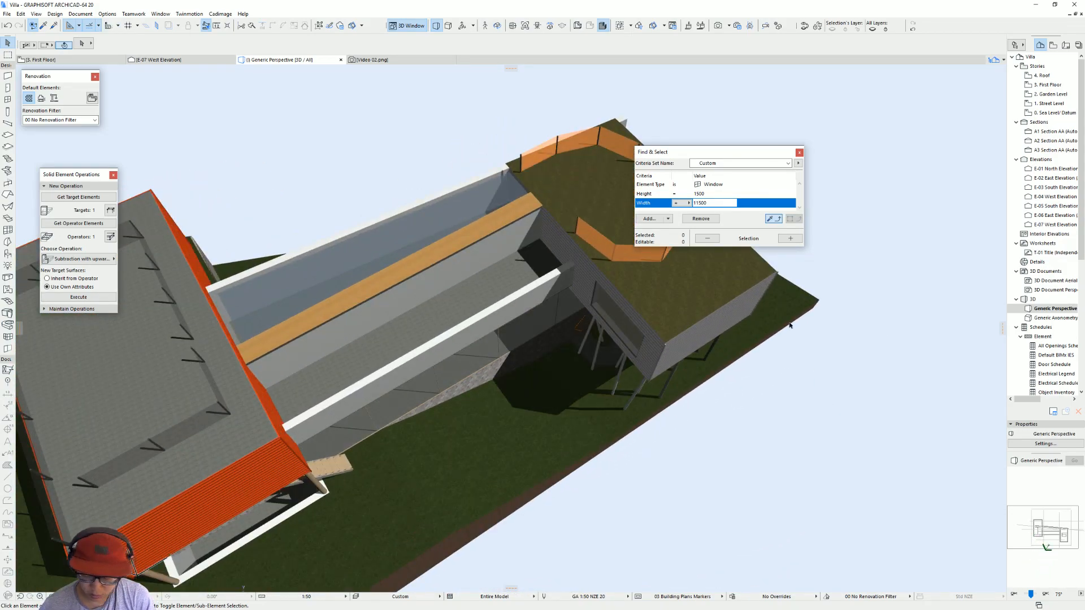
Step: Switch to the browser and examine the garden level, first floor and roof plans in the ArchDaily Villa dall'Ava gallery
key(alt+Tab)
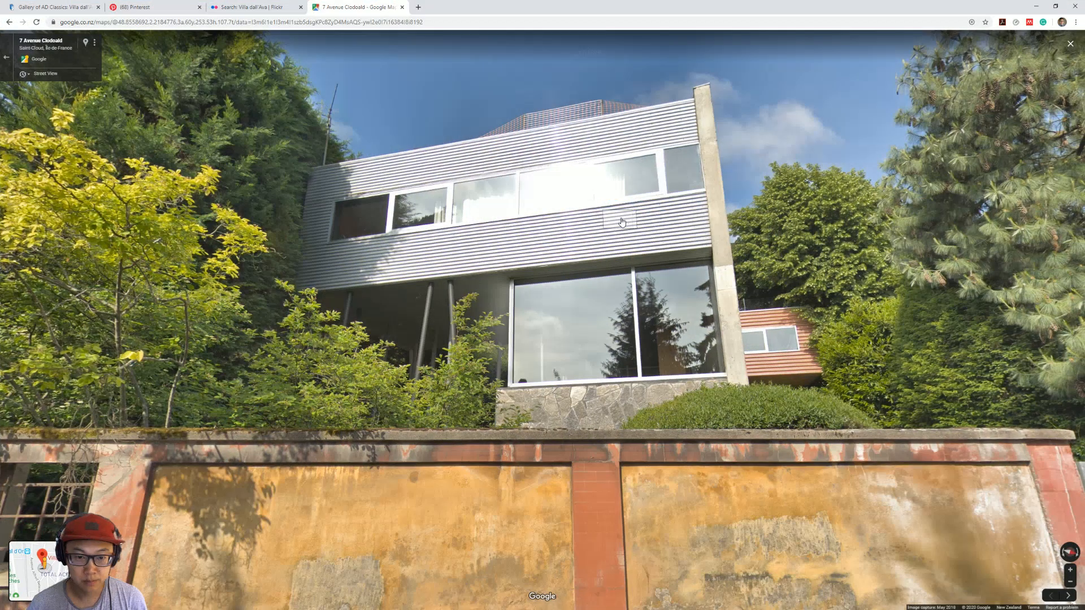
click(251, 7)
click(153, 7)
click(46, 5)
click(881, 344)
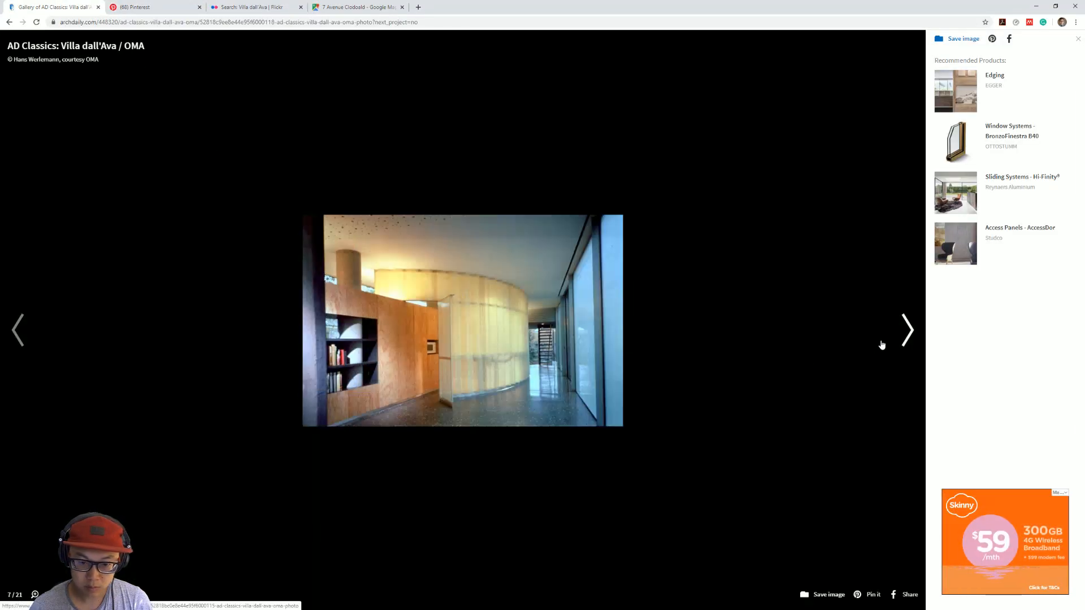
click(881, 344)
click(881, 345)
click(881, 344)
click(881, 344)
click(882, 344)
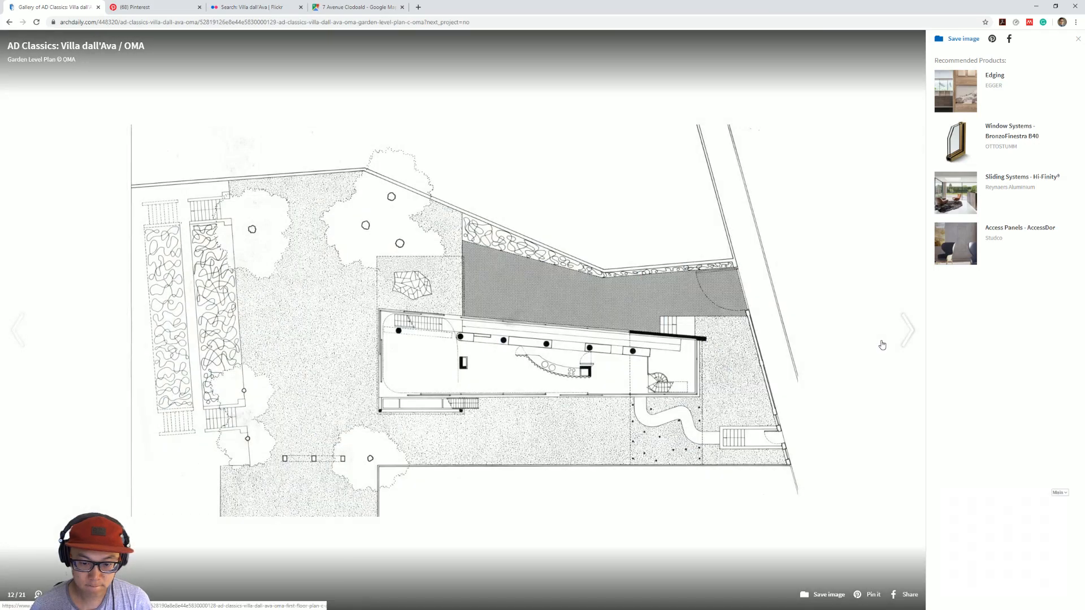
click(881, 344)
click(881, 344)
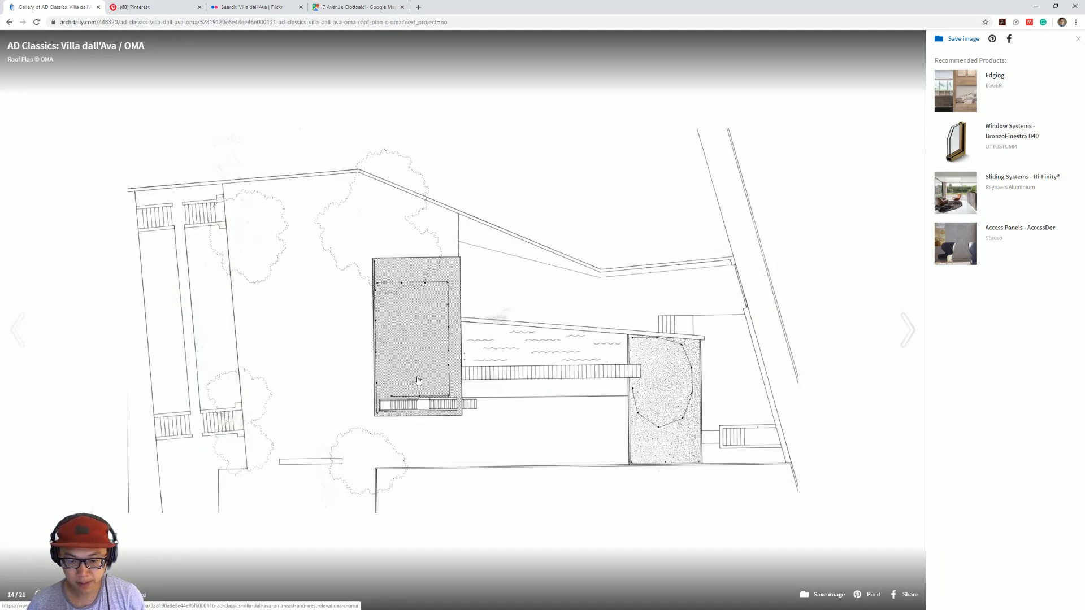
click(376, 376)
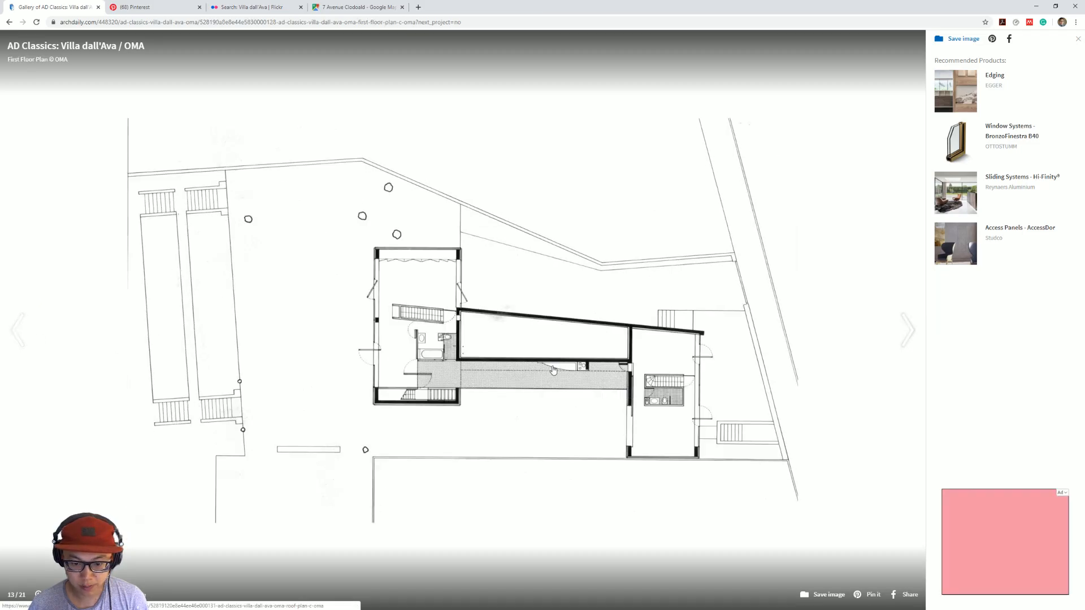
Step: Copy the garden level's thin curved wall and the walls of the small shaft beside it onto the first floor
key(alt+Tab)
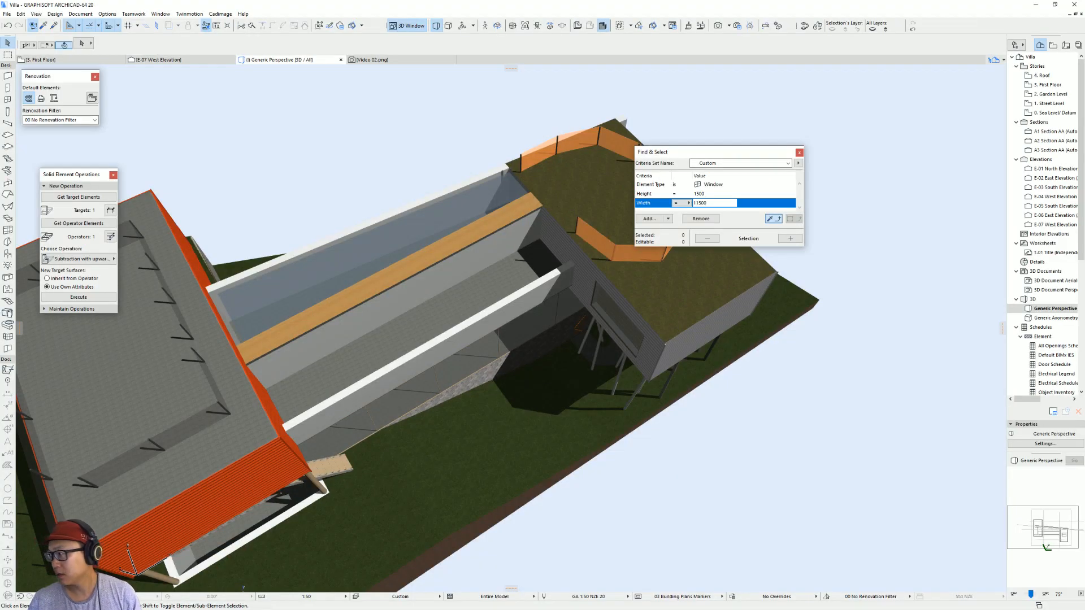
key(F2)
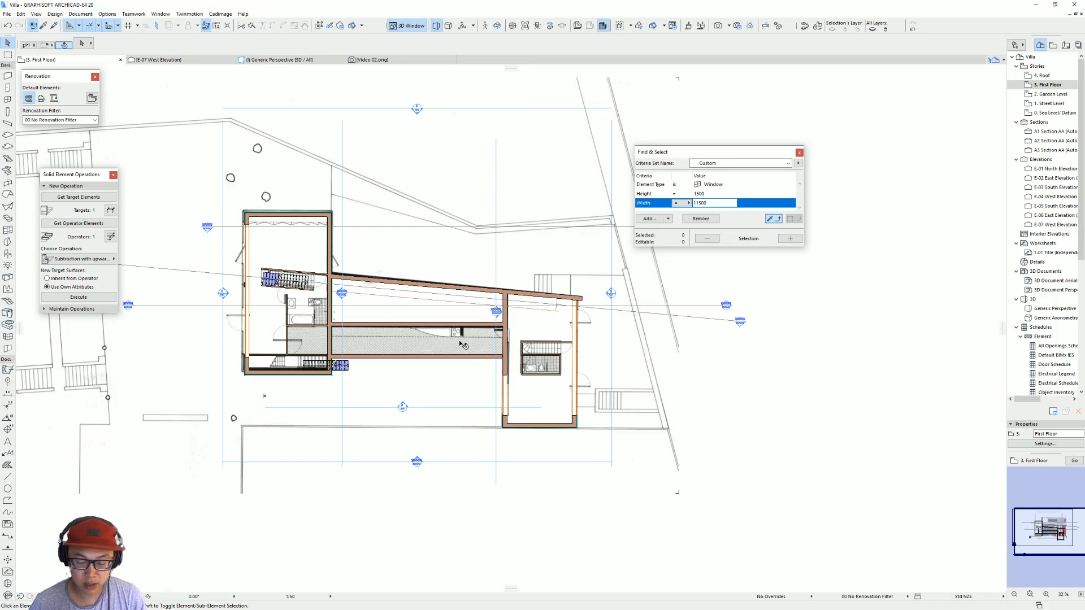
scroll(463, 344, up, 1)
key(ctrl+Down)
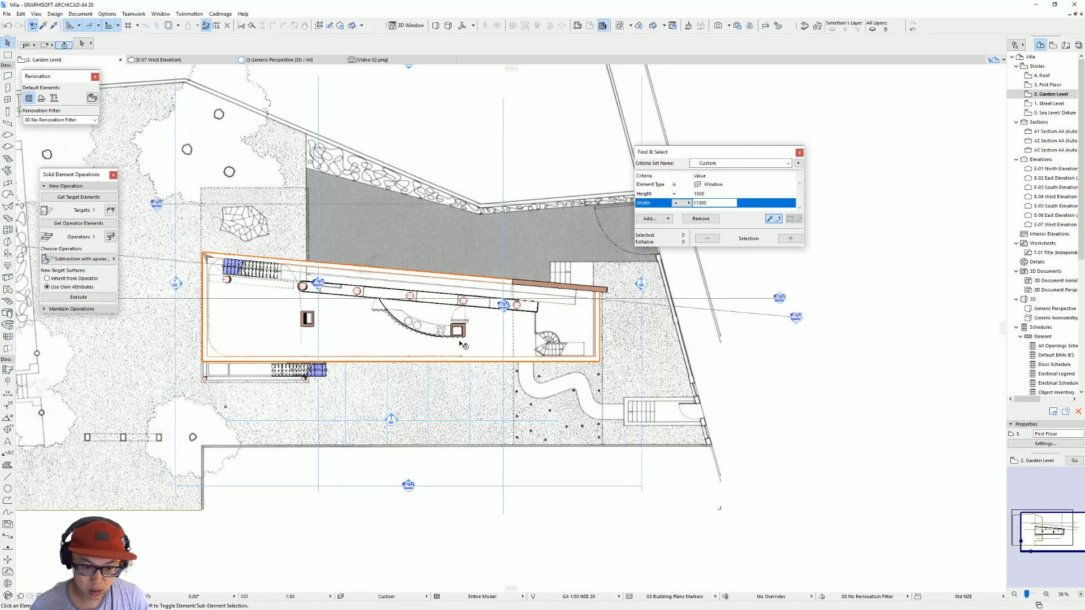
click(450, 343)
scroll(452, 342, up, 4)
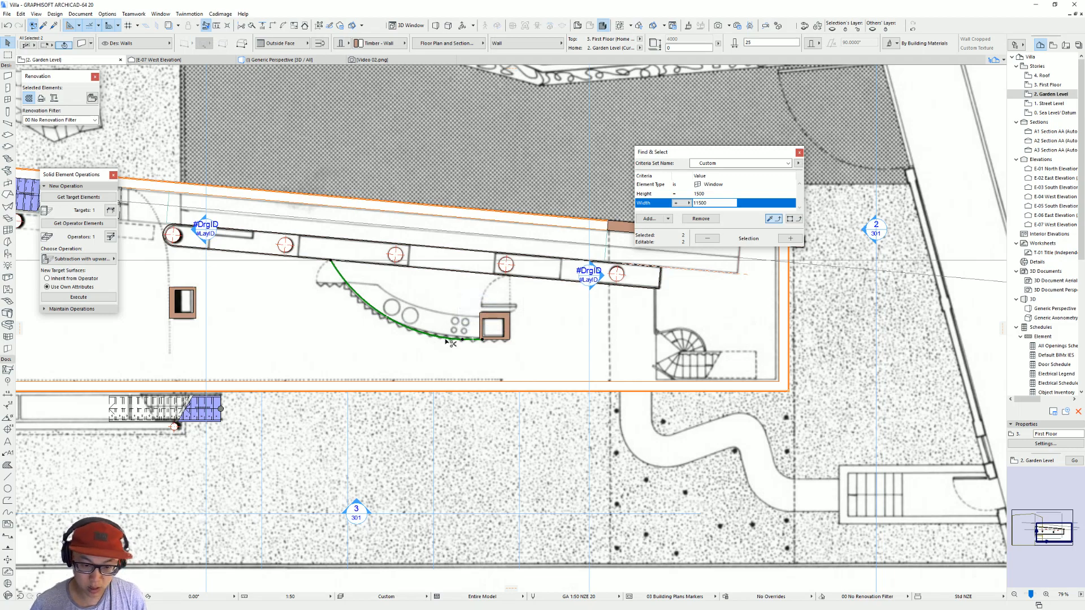
key(ctrl+Up)
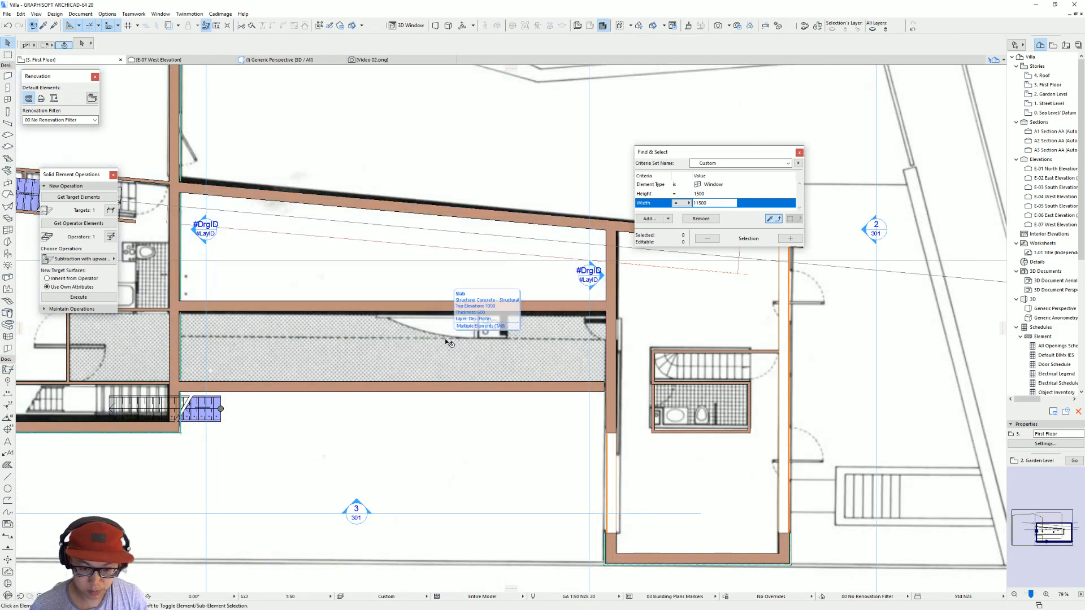
key(ctrl+Down)
click(505, 335)
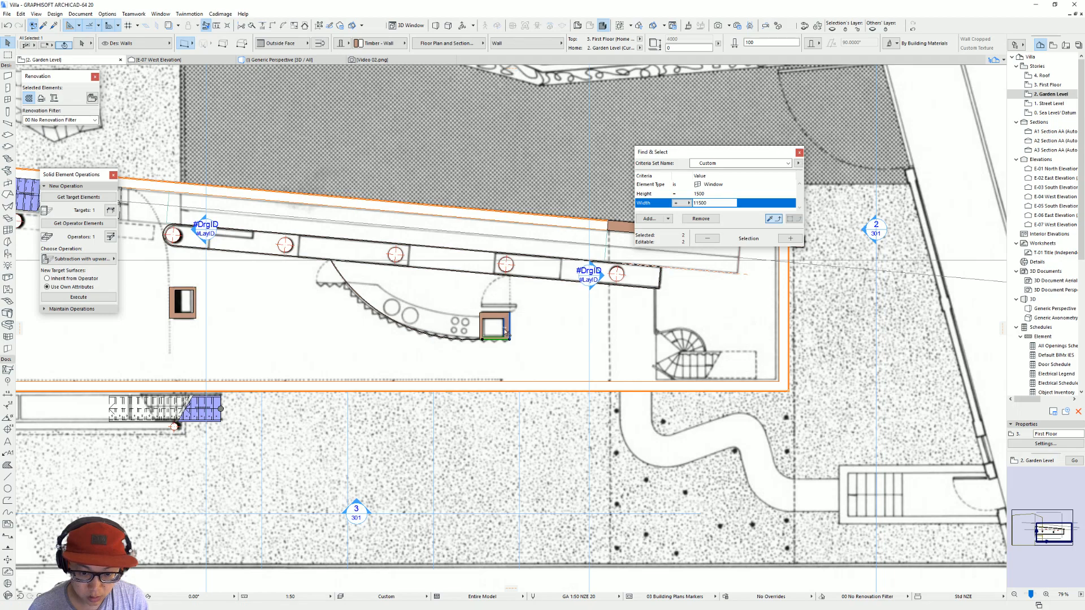
shift+click(464, 339)
shift+click(455, 339)
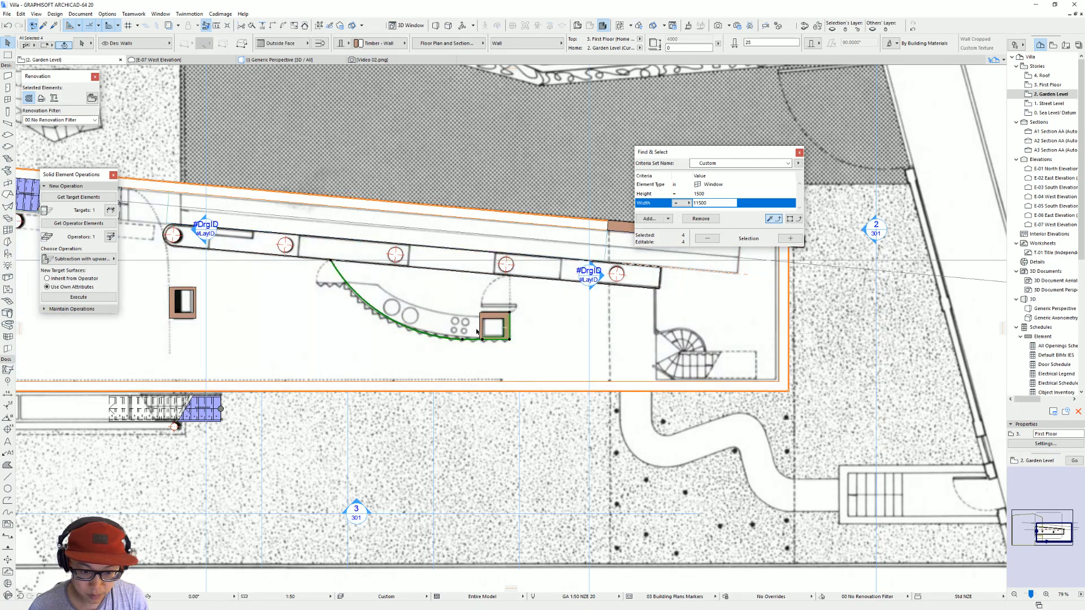
shift+click(480, 328)
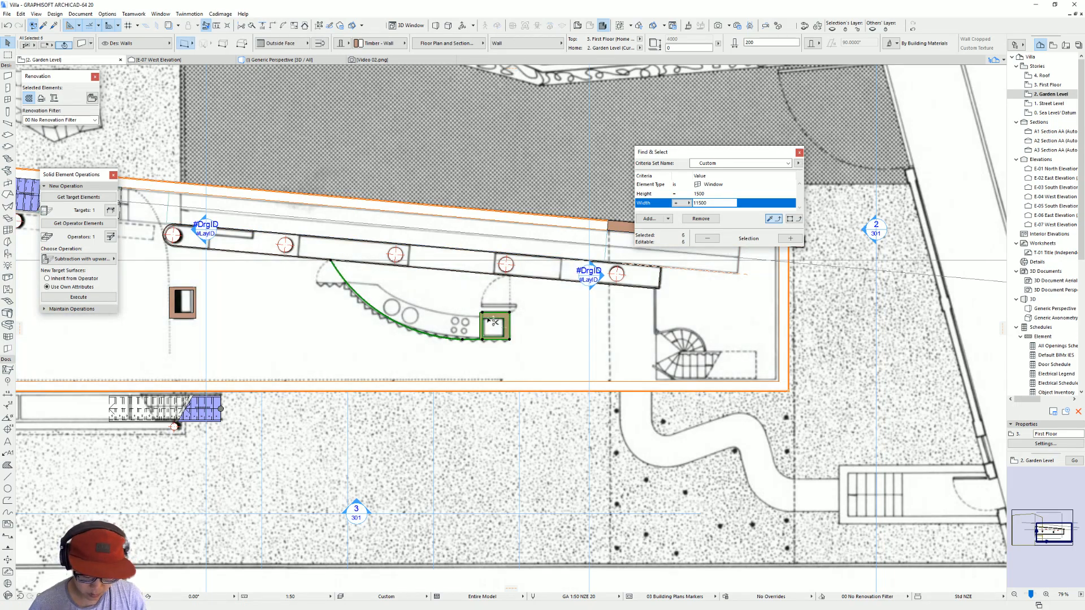
key(ctrl+Up)
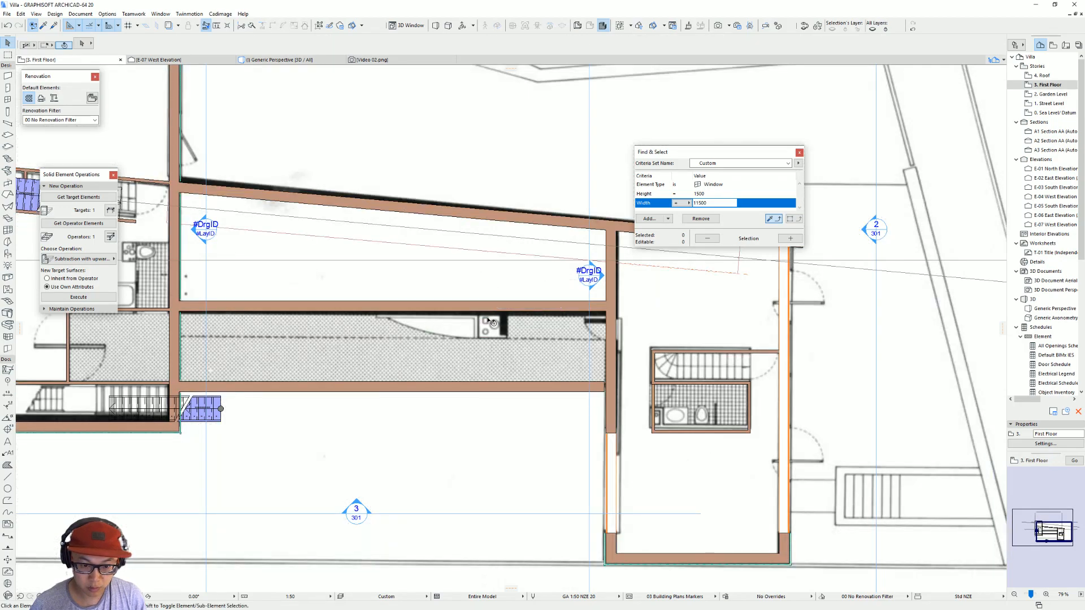
click(480, 351)
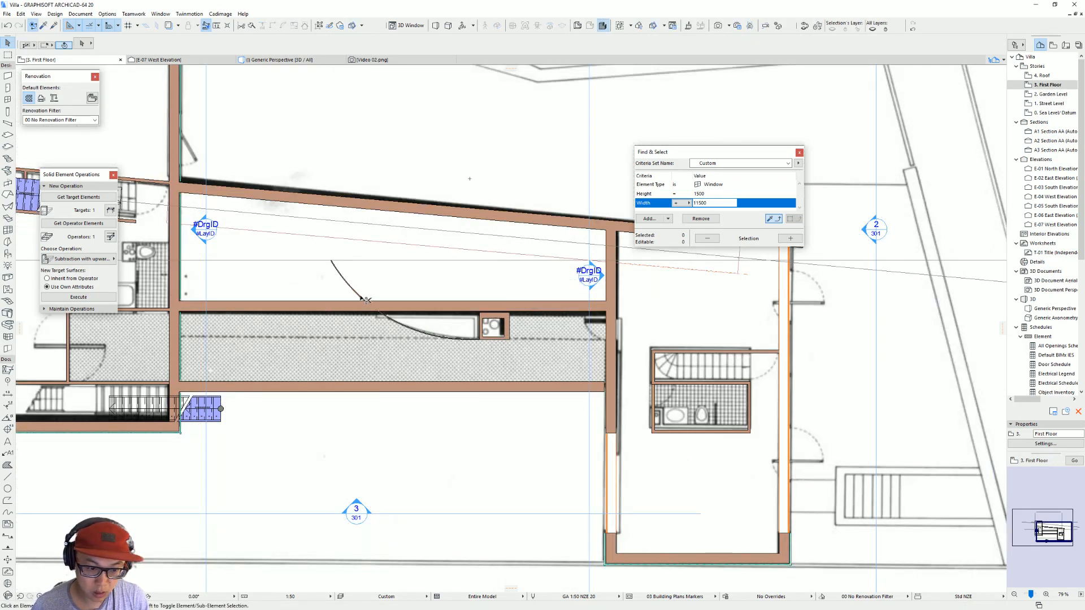
Step: Check the copied walls in 3D and compare them with the dusk photo of the rooftop pool in the ArchDaily gallery
scroll(515, 345, up, 3)
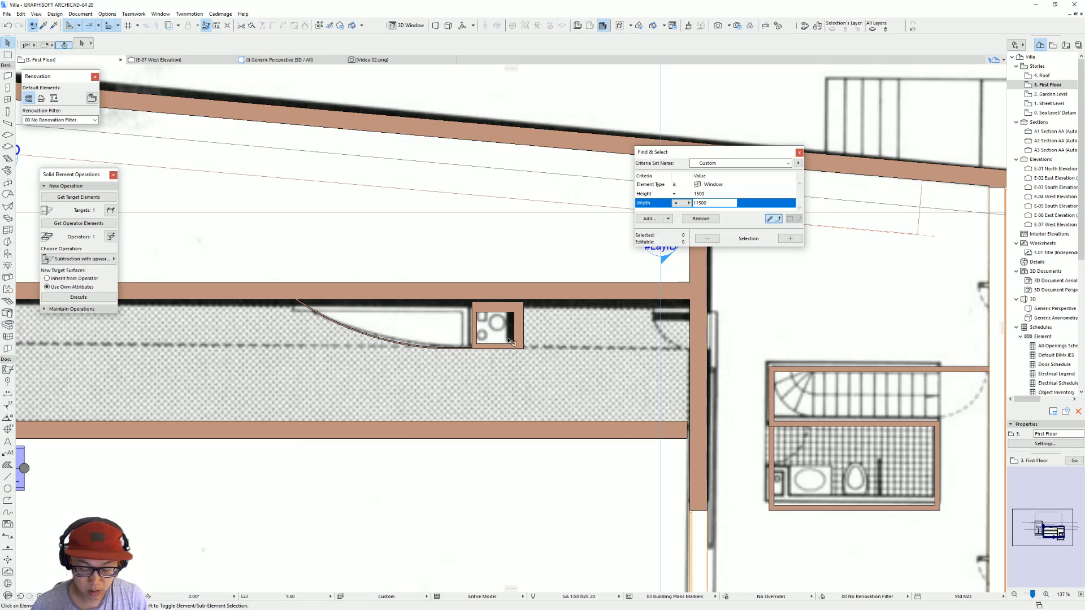
key(F3)
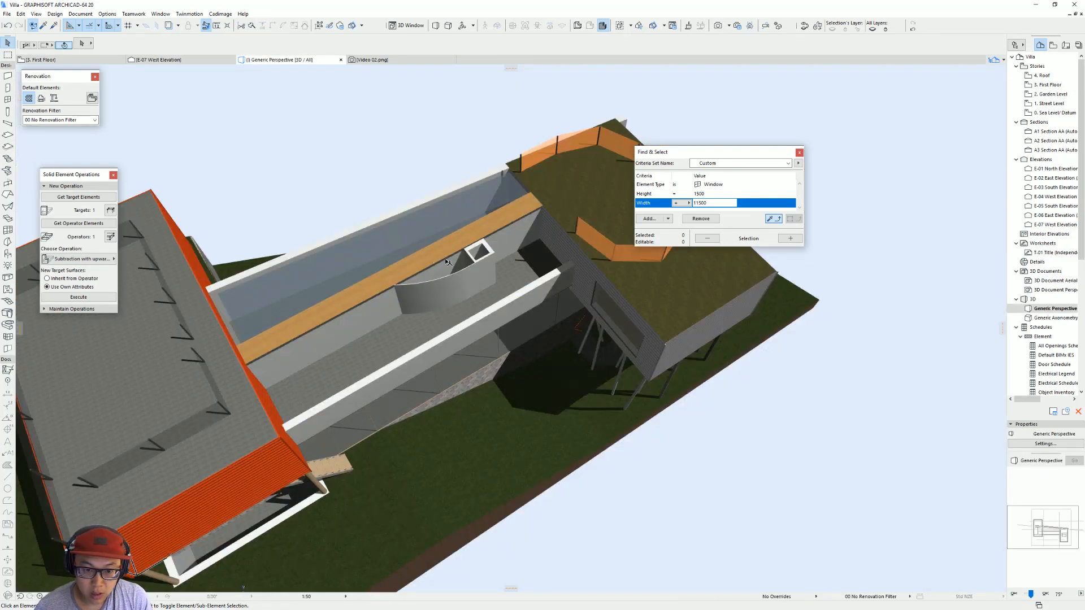
scroll(447, 262, up, 3)
key(alt+Tab)
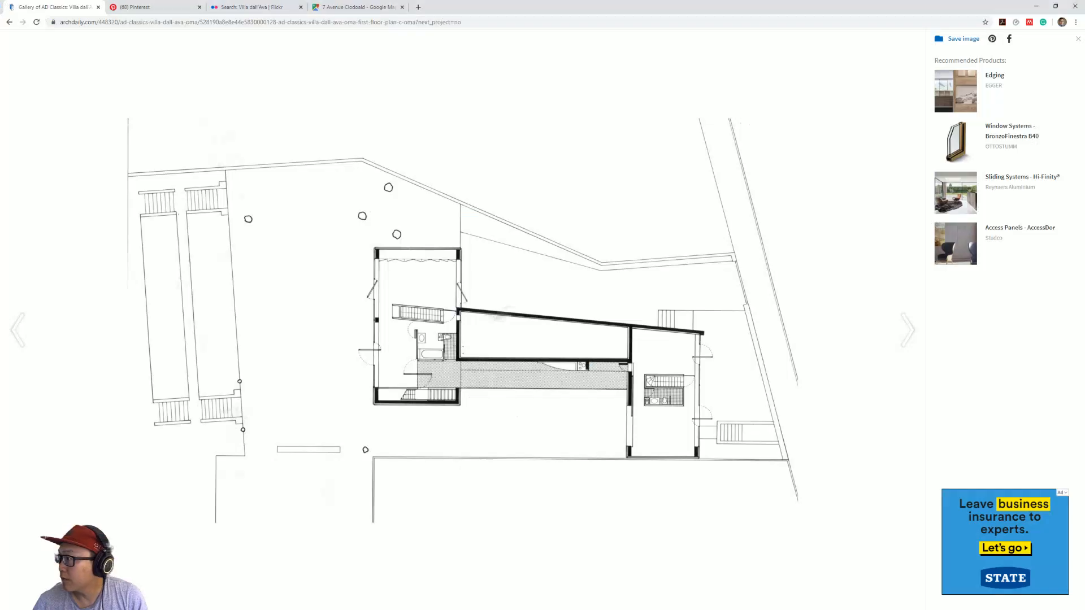
click(29, 328)
click(30, 328)
click(30, 328)
click(29, 329)
click(29, 329)
click(29, 328)
click(30, 329)
click(29, 328)
click(29, 328)
click(29, 328)
click(29, 328)
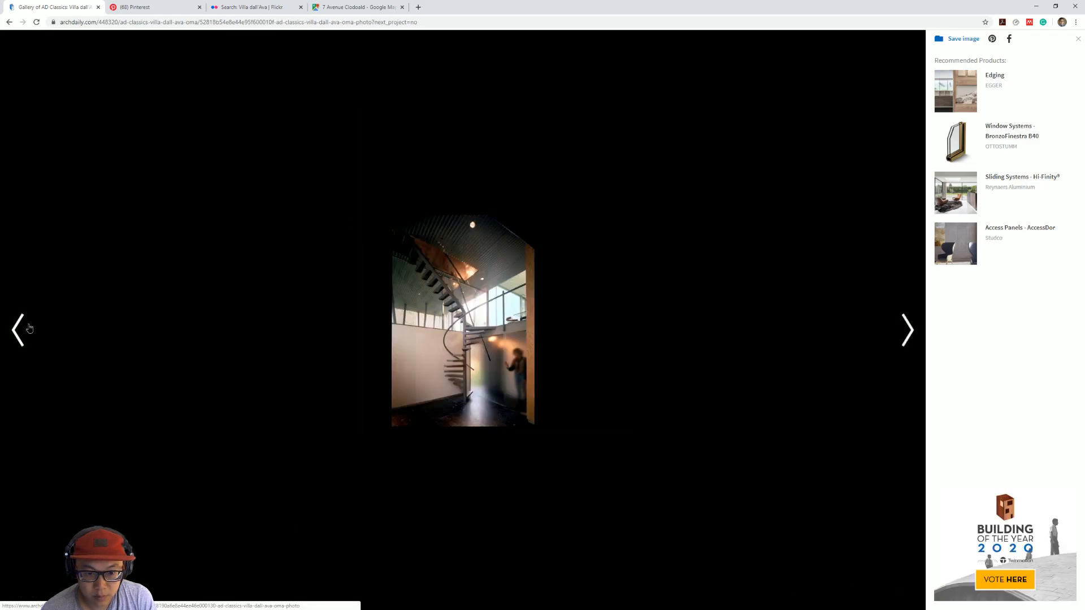
click(29, 328)
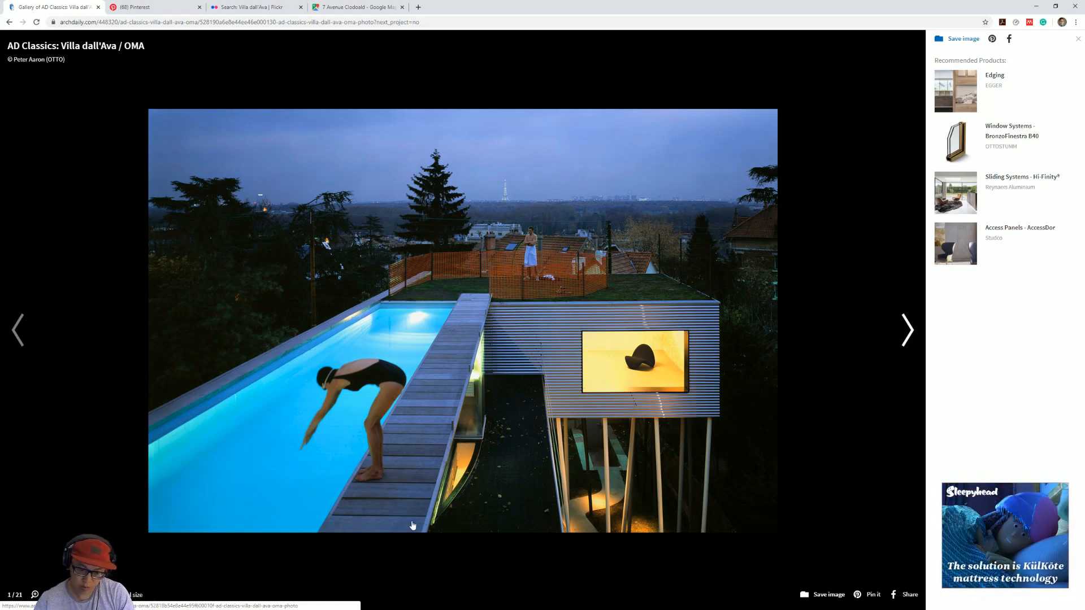
click(1036, 6)
click(464, 284)
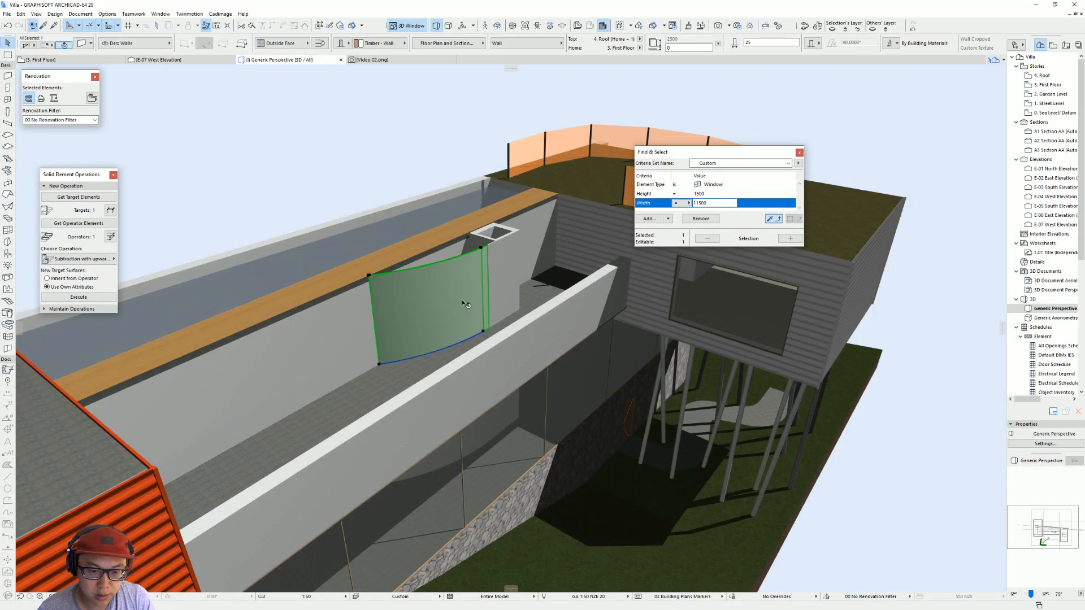
key(Escape)
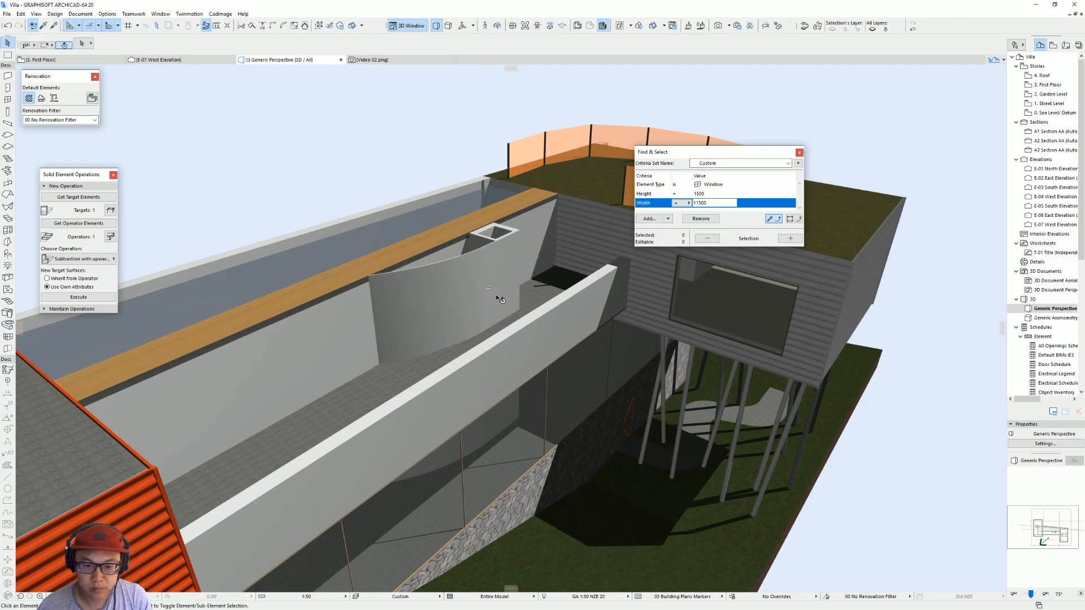
Step: Try to subtract the area enclosed by the curved wall from the first floor slab
key(F2)
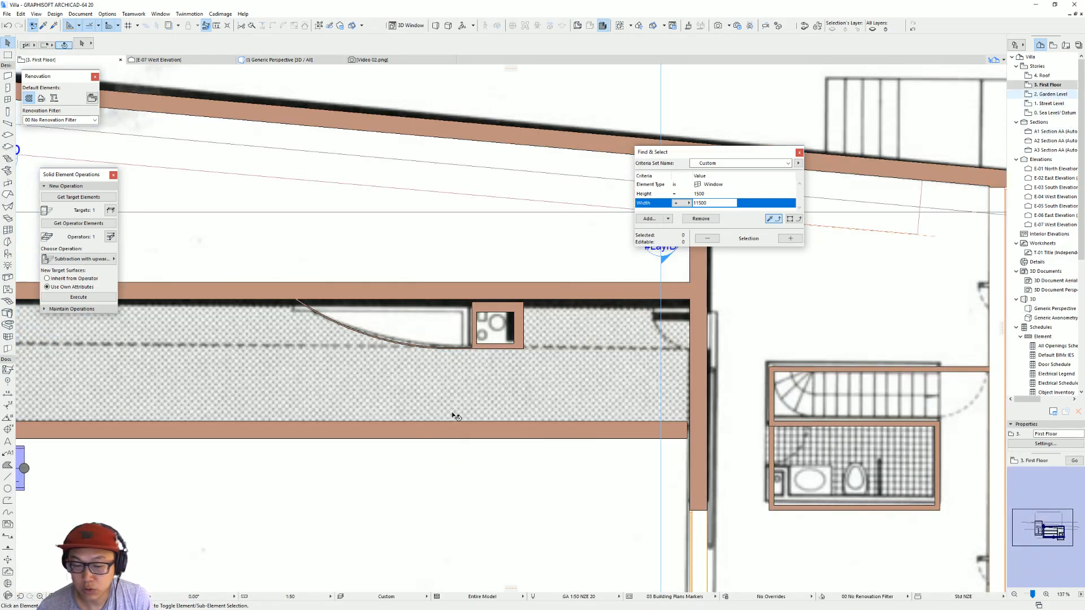
click(459, 395)
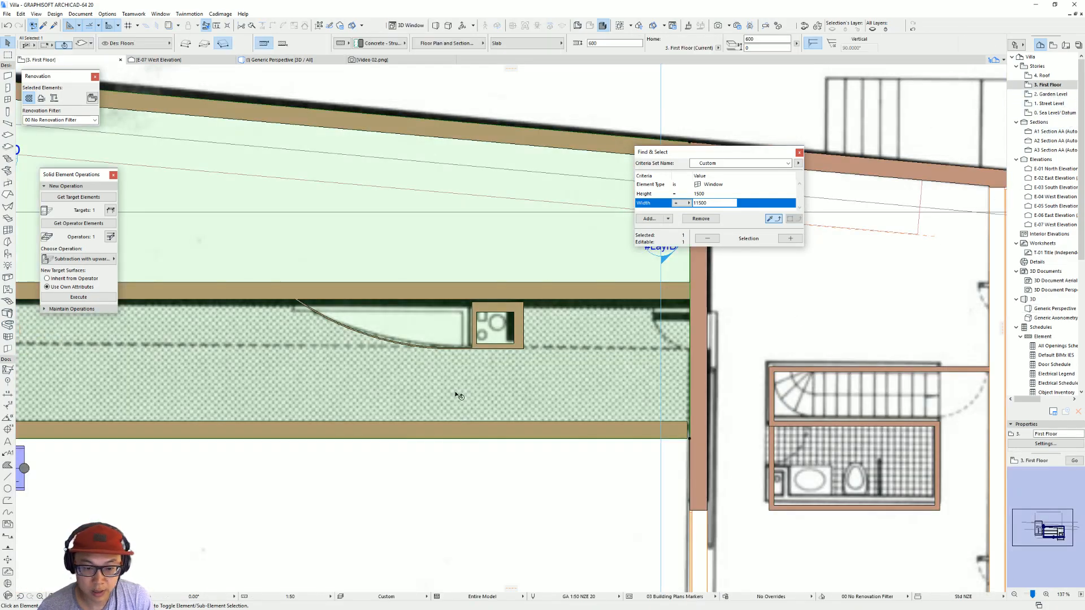
click(689, 439)
click(776, 481)
key(space)
click(433, 332)
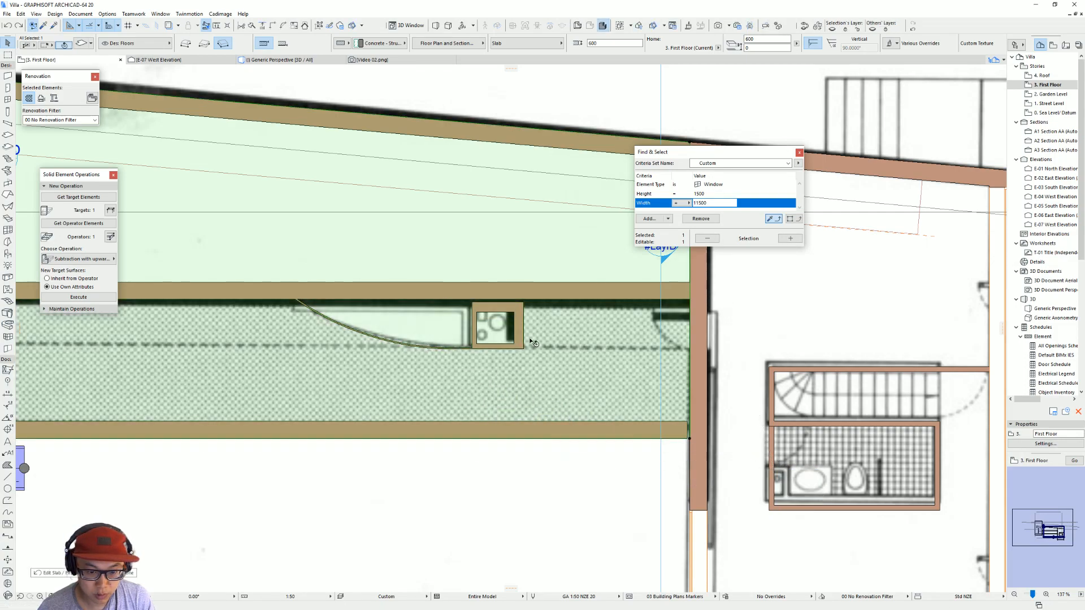
Step: Extend the shaft's side wall nearest the curved wall up to the long wall to close the gap
scroll(440, 333, up, 4)
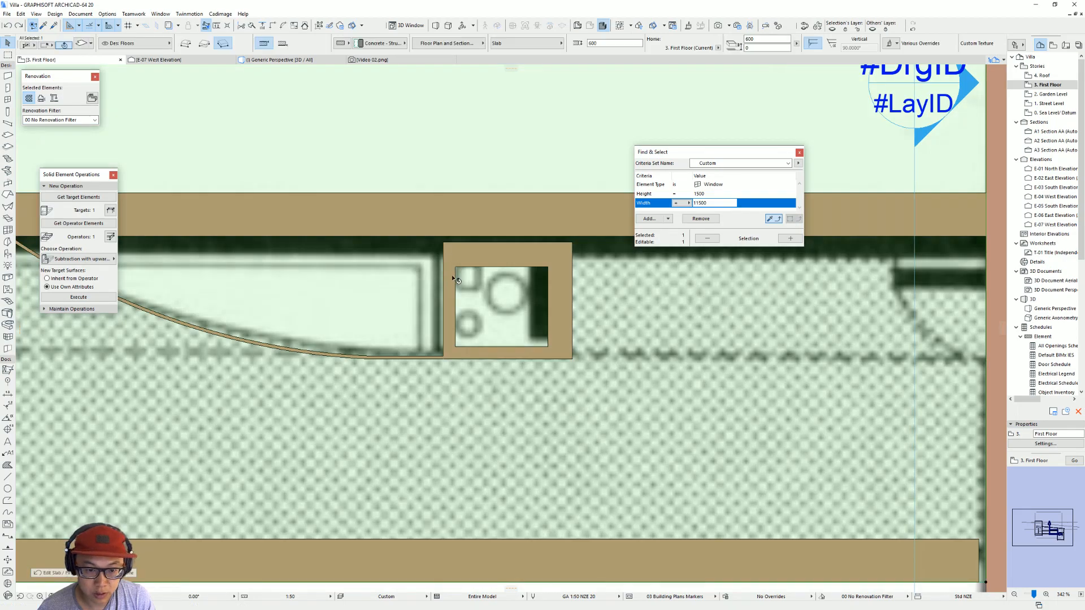
click(455, 244)
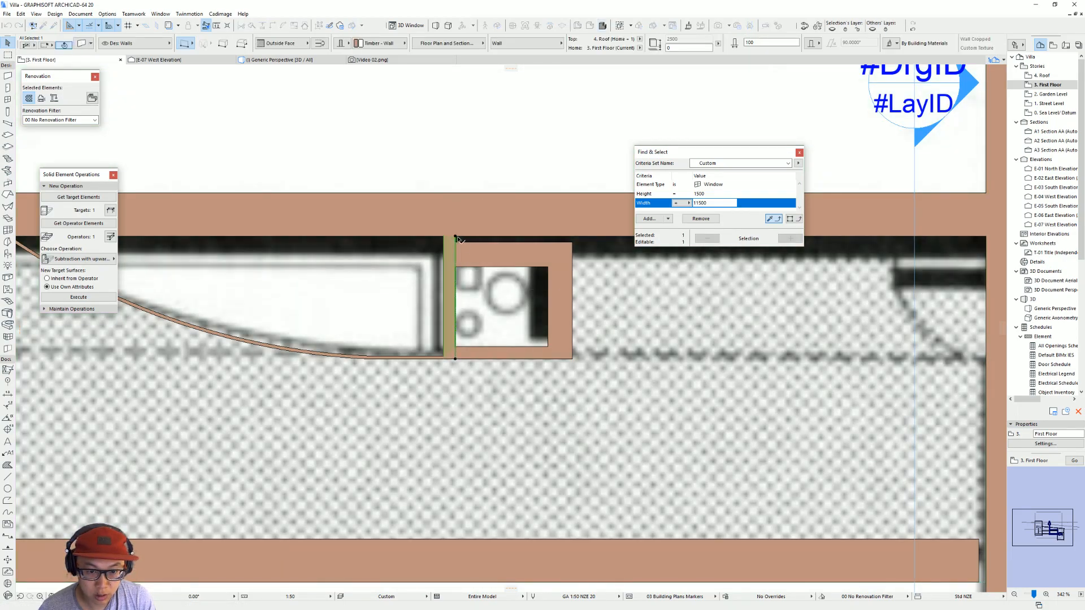
key(Escape)
Step: Cut the area enclosed by the curved wall out of the first floor slab and delete the two thin walls along its edge
scroll(622, 421, down, 4)
click(729, 456)
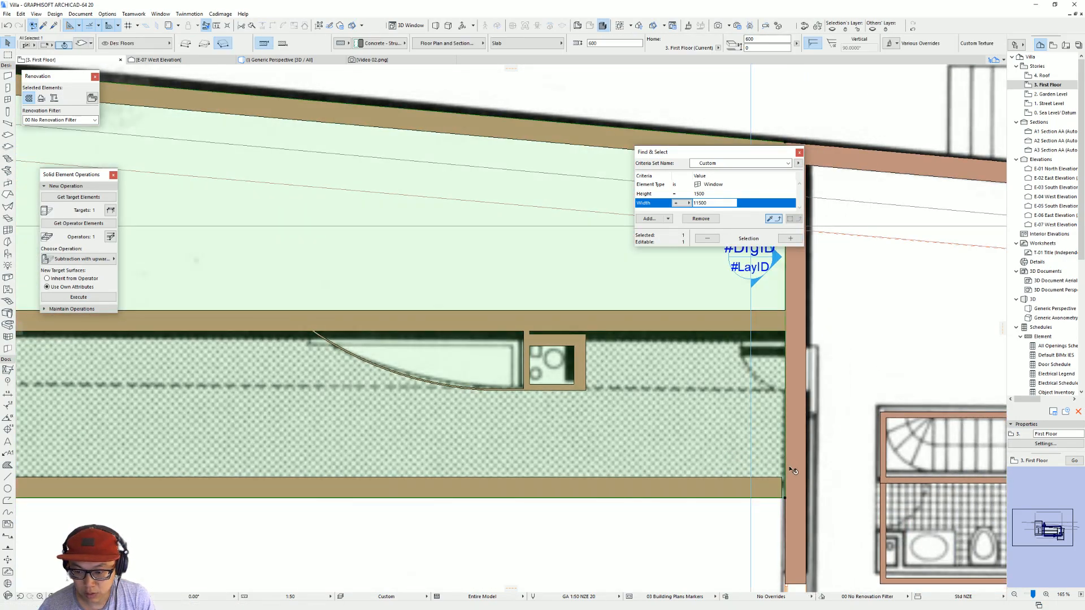
click(457, 355)
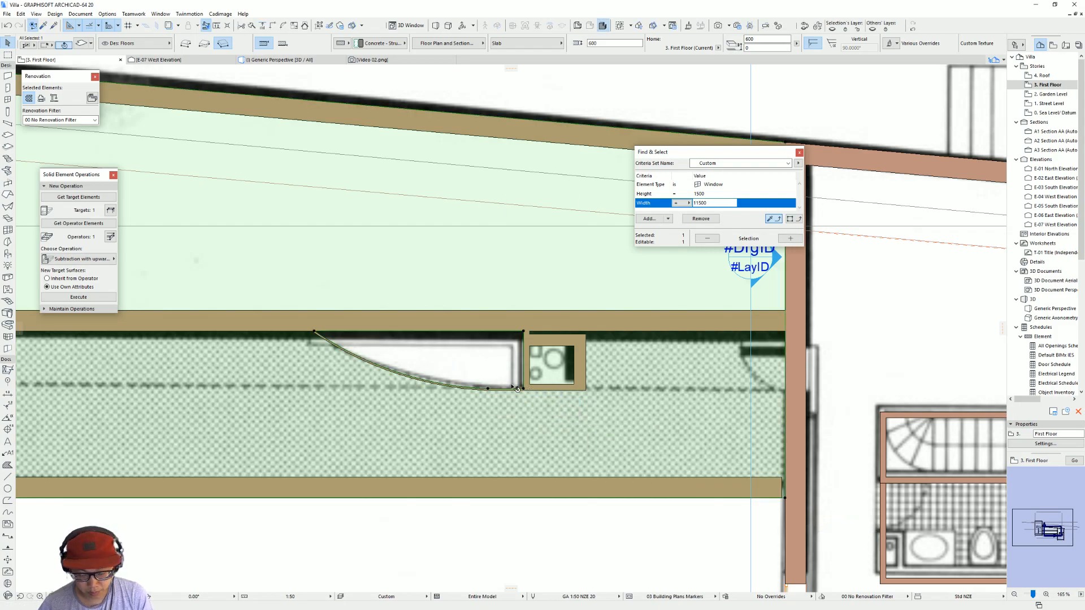
key(Escape)
click(484, 391)
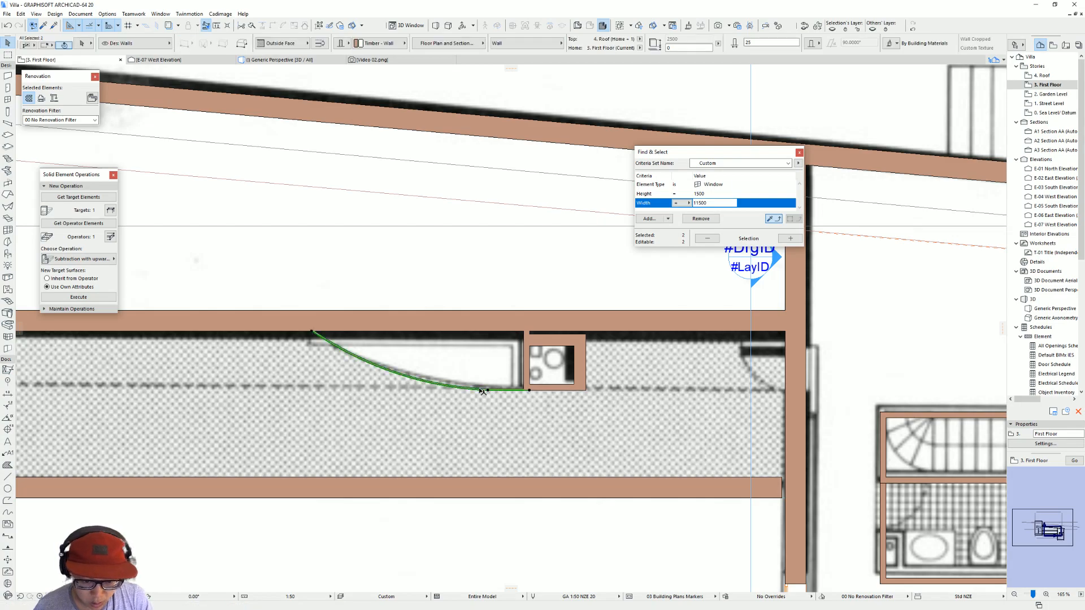
key(Escape)
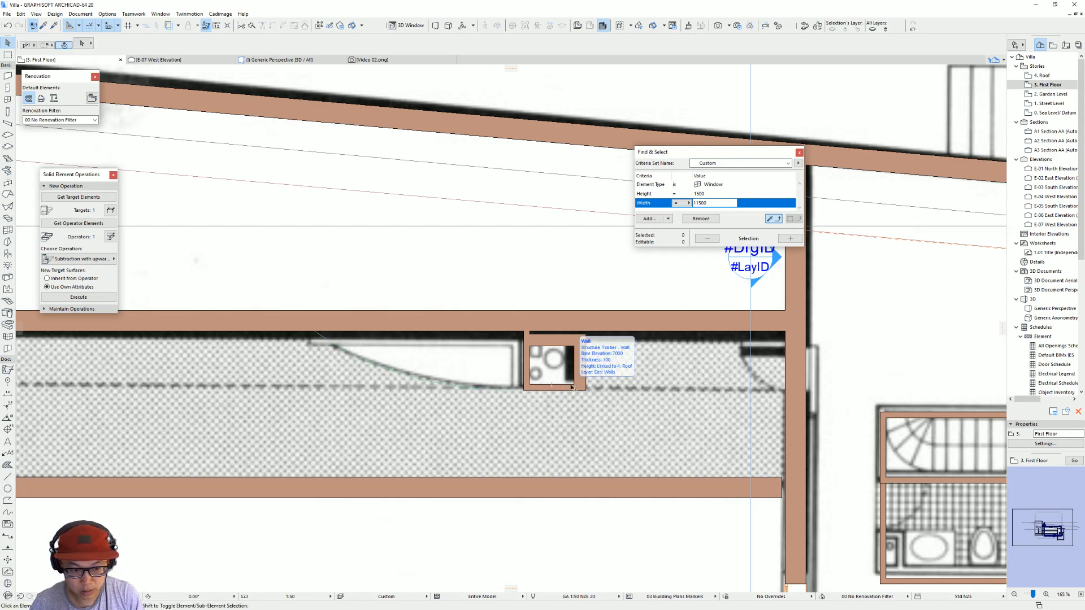
Step: Extend the shaft's other side wall to the long wall and delete the shaft's thick back wall
click(580, 337)
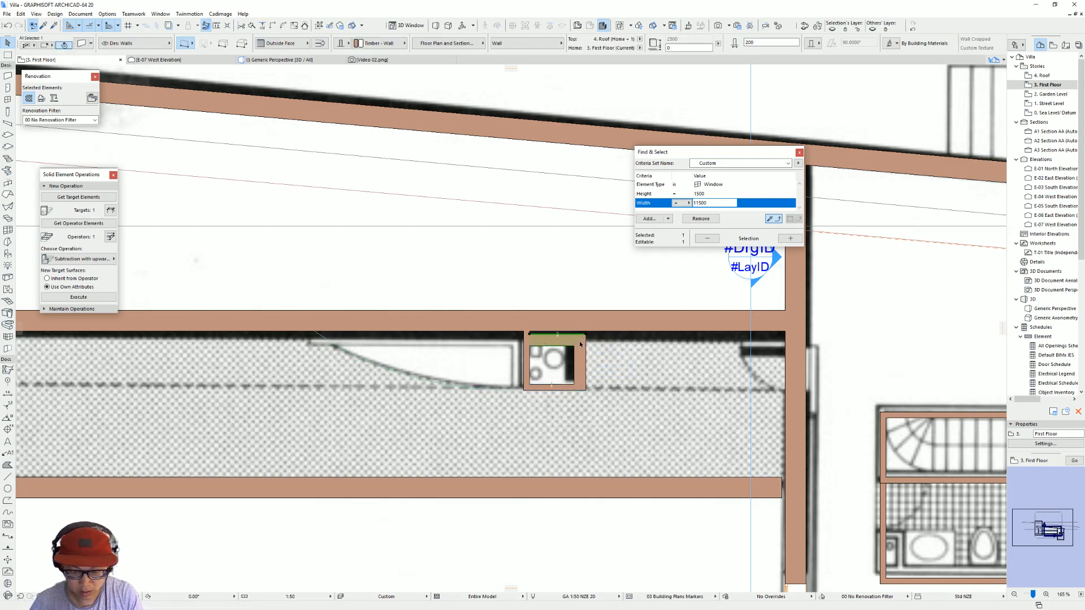
click(585, 334)
click(587, 333)
key(Escape)
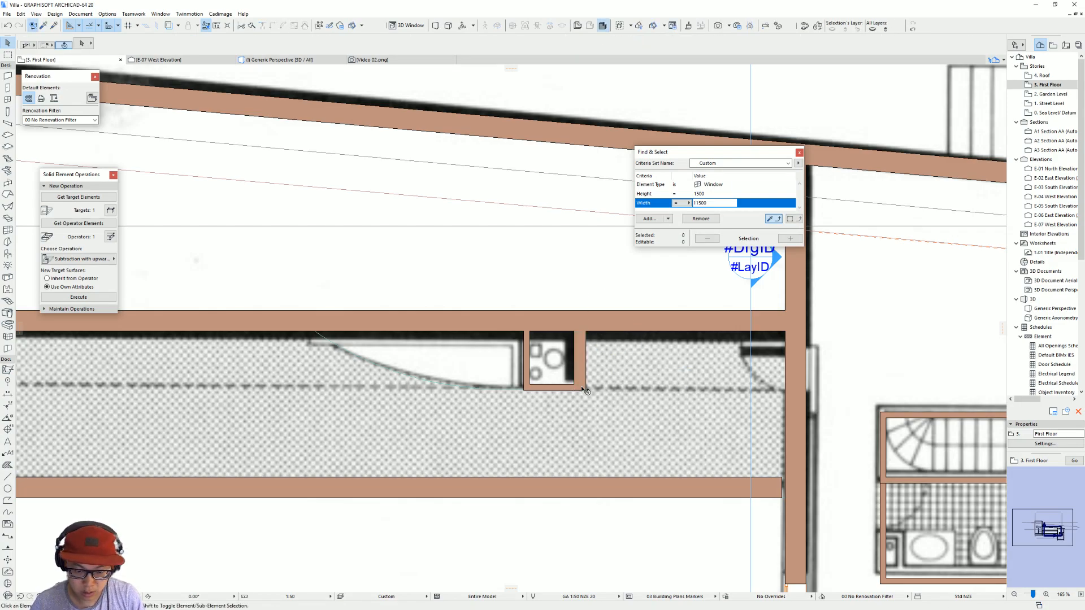
Step: Move the wooden deck slab away from the pool until its edge meets the shaft's outer corner, following the reference photo
key(F3)
shift+middle_drag(460, 282, 479, 234)
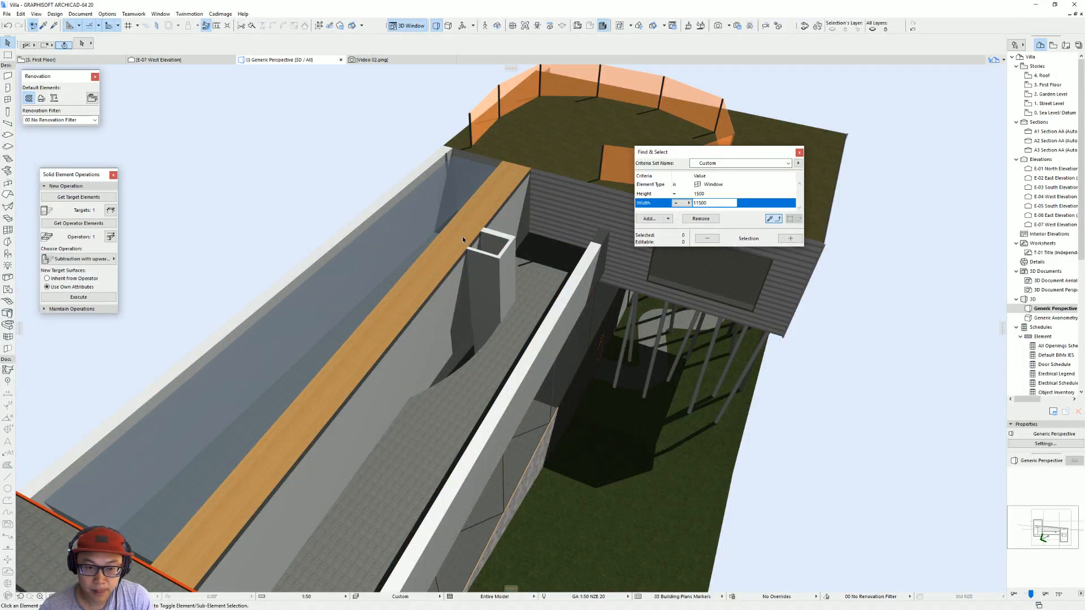
click(462, 238)
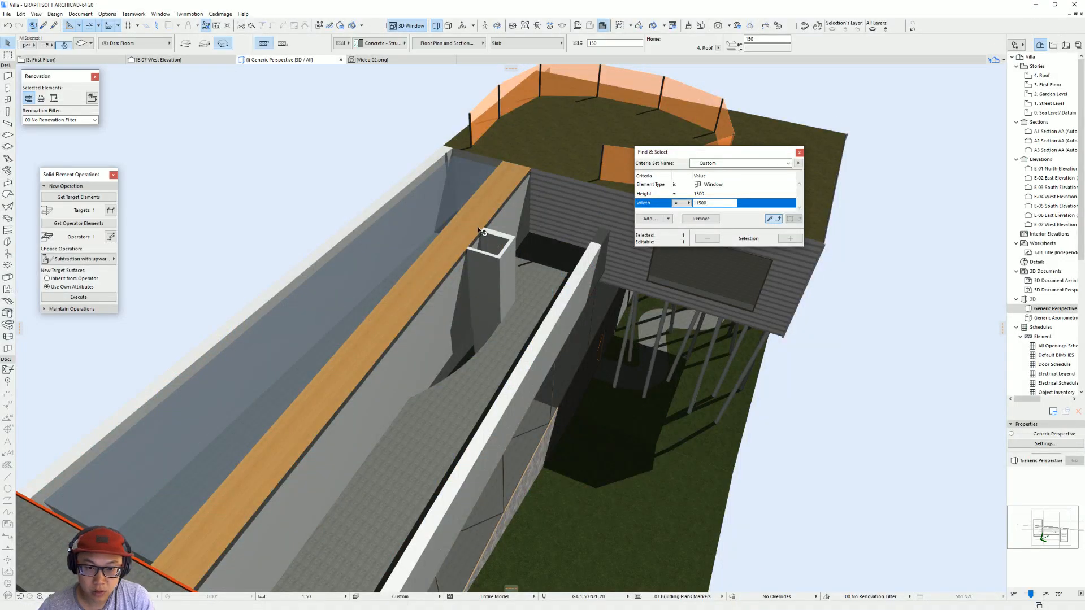
key(ctrl+d)
click(530, 169)
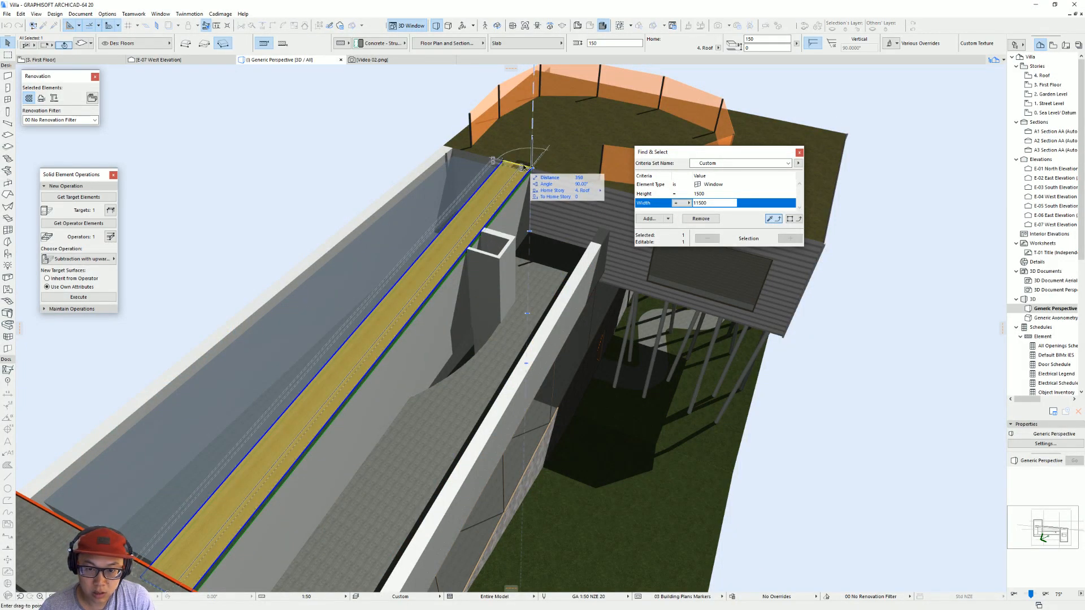
click(516, 239)
shift+middle_drag(442, 278, 665, 216)
shift+middle_drag(522, 291, 492, 299)
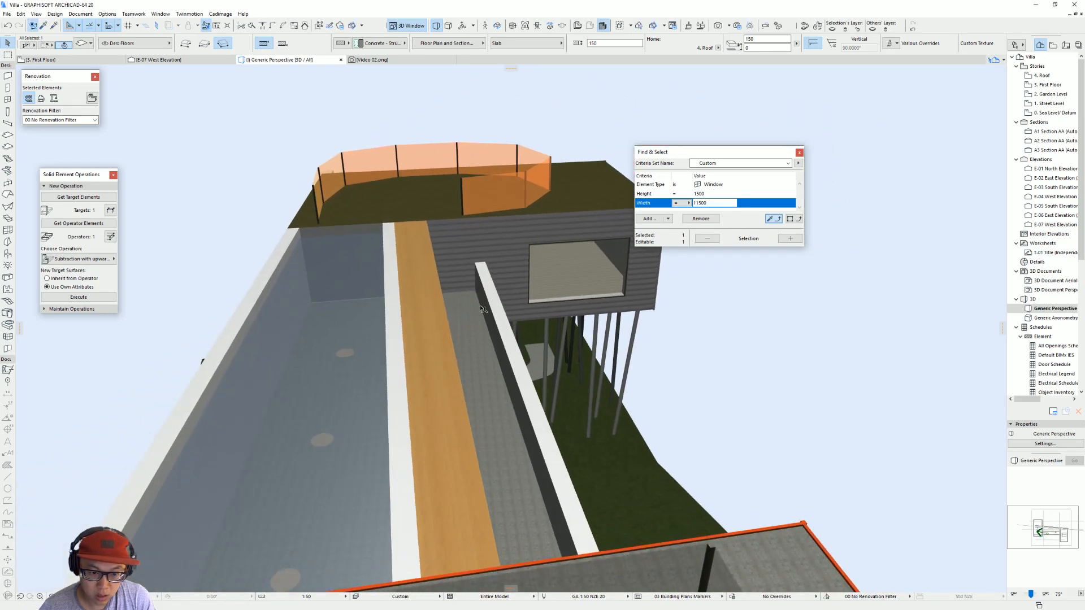
Step: Offset the deck slab's pool-side edge by 350 mm to cover the top of the pool wall
click(395, 234)
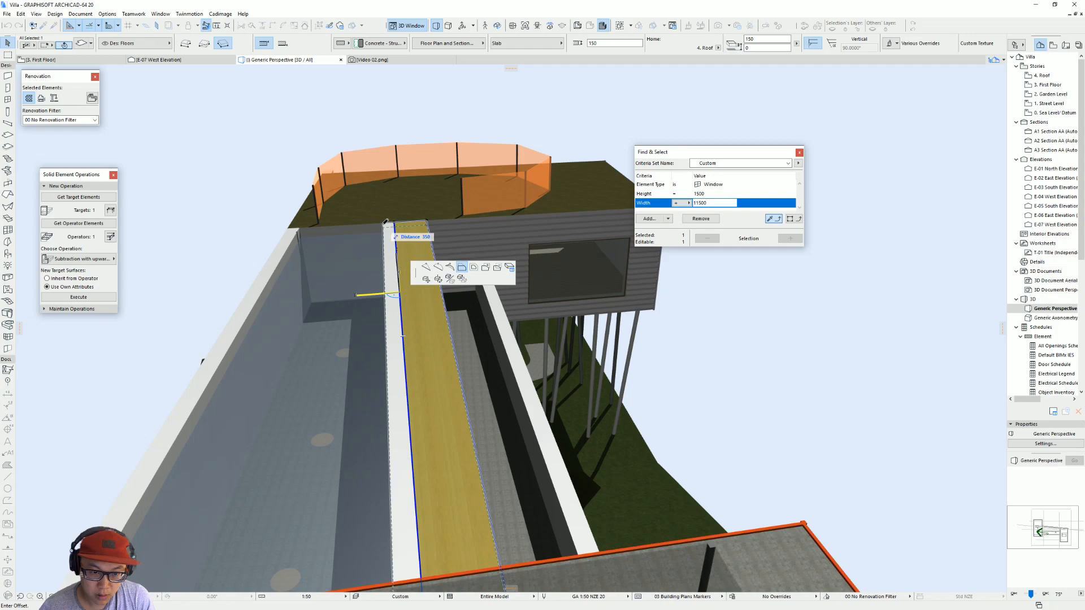
click(383, 223)
shift+middle_drag(428, 269, 469, 350)
click(500, 321)
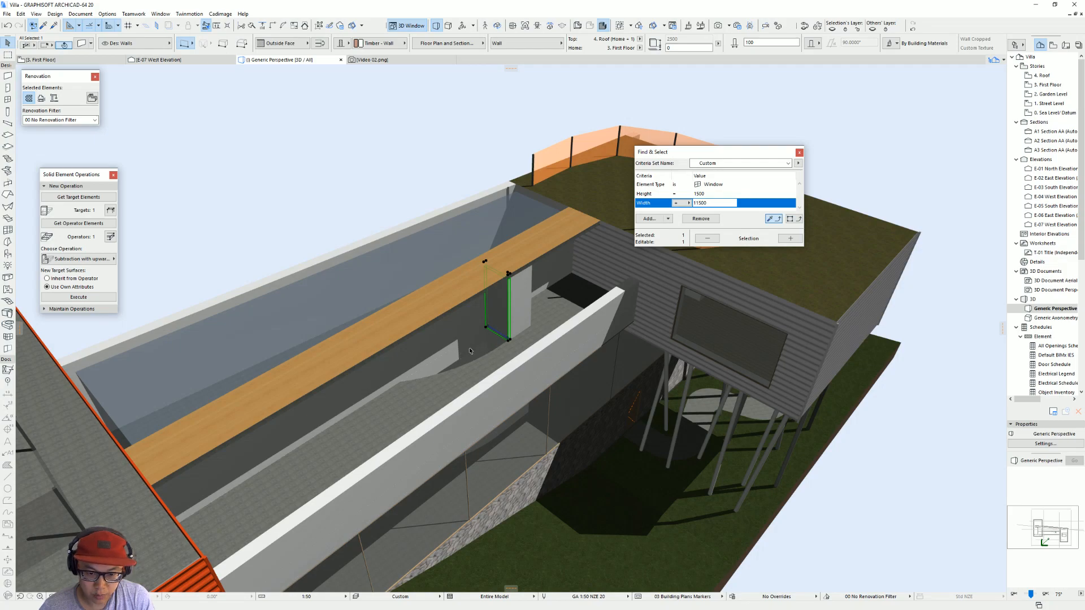
scroll(465, 361, down, 4)
shift+middle_drag(465, 360, 431, 324)
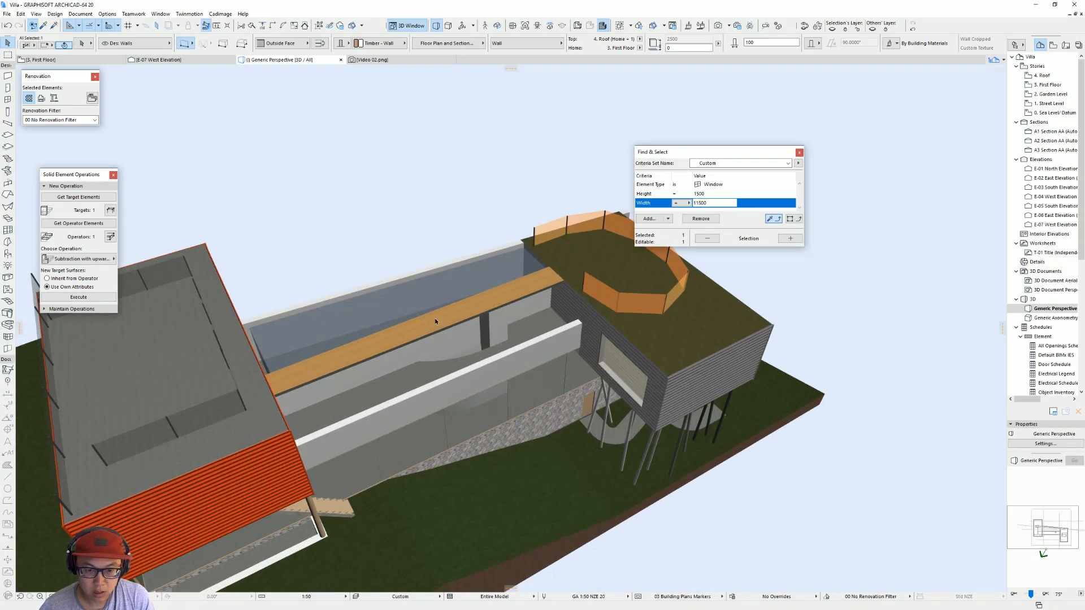
Step: Fill the curved opening in the first floor slab with a glass-surfaced slab, reusing the settings of the pool's glass slab
click(462, 282)
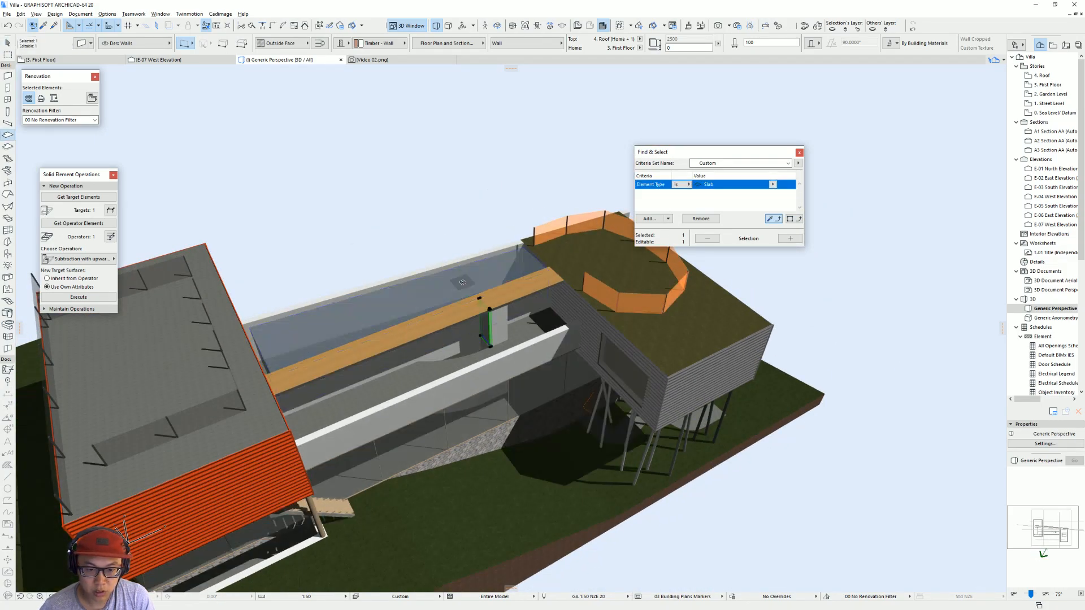
key(F2)
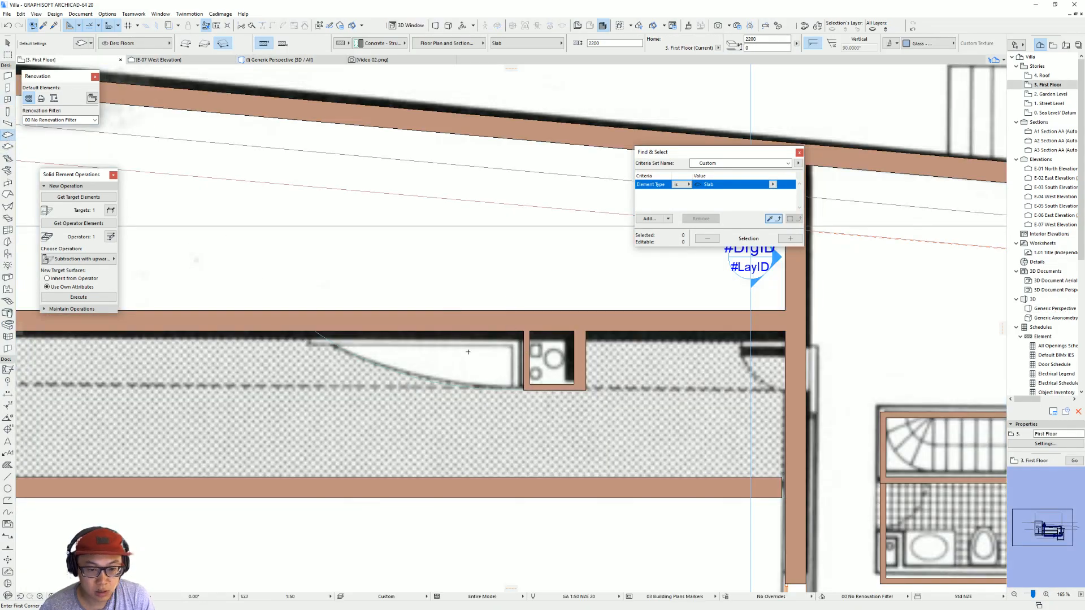
click(464, 362)
key(Escape)
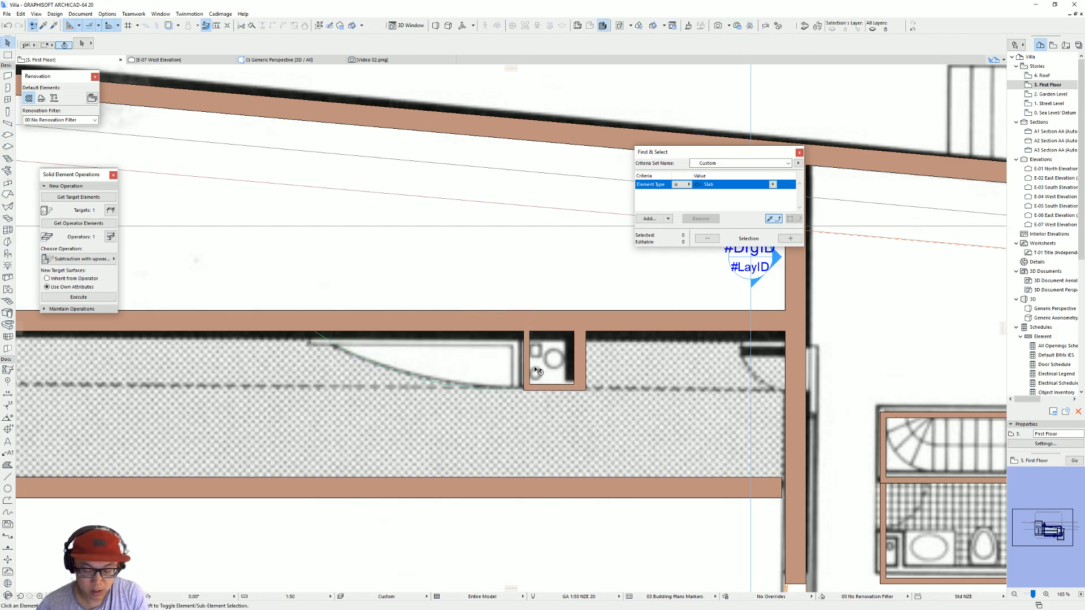
key(F3)
Step: Override the surface of the shaft's two 100 mm walls with Glass - Clear Fast
scroll(508, 315, up, 5)
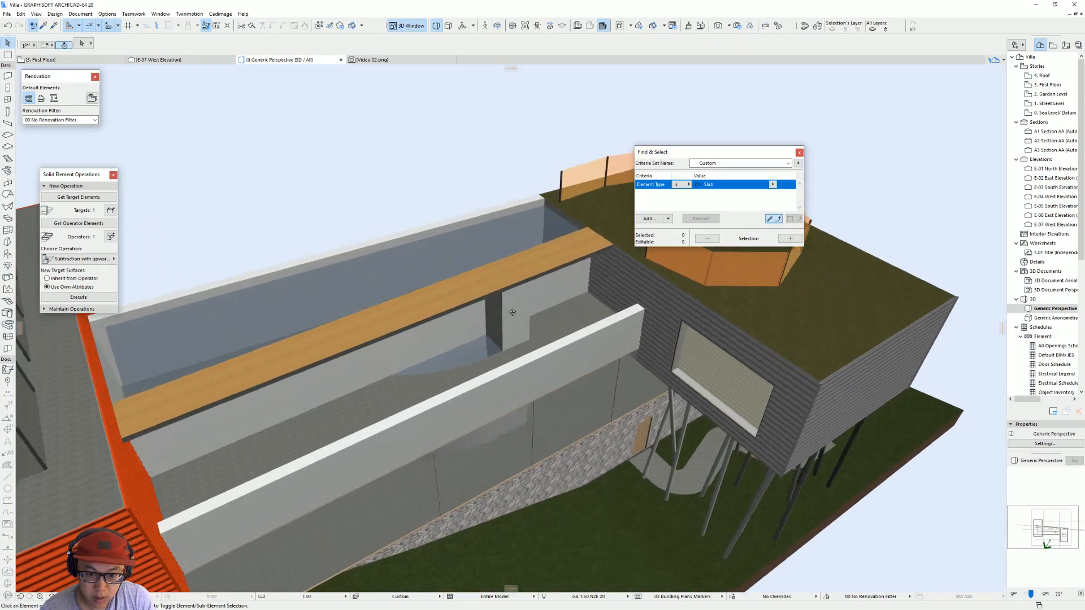
shift+middle_drag(508, 315, 506, 323)
click(512, 327)
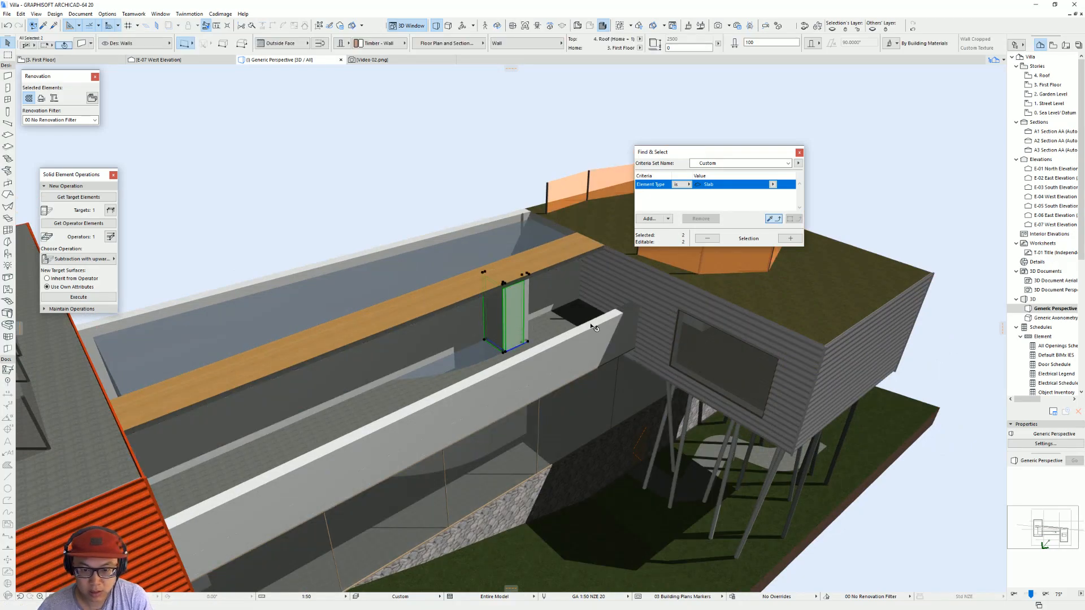
key(ctrl+t)
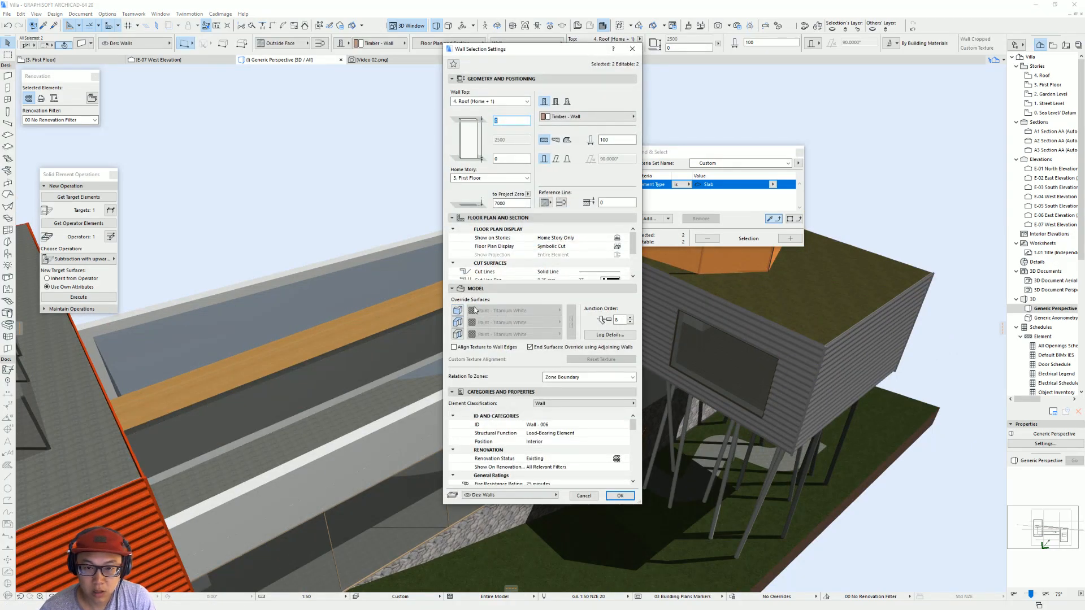
click(459, 311)
click(557, 310)
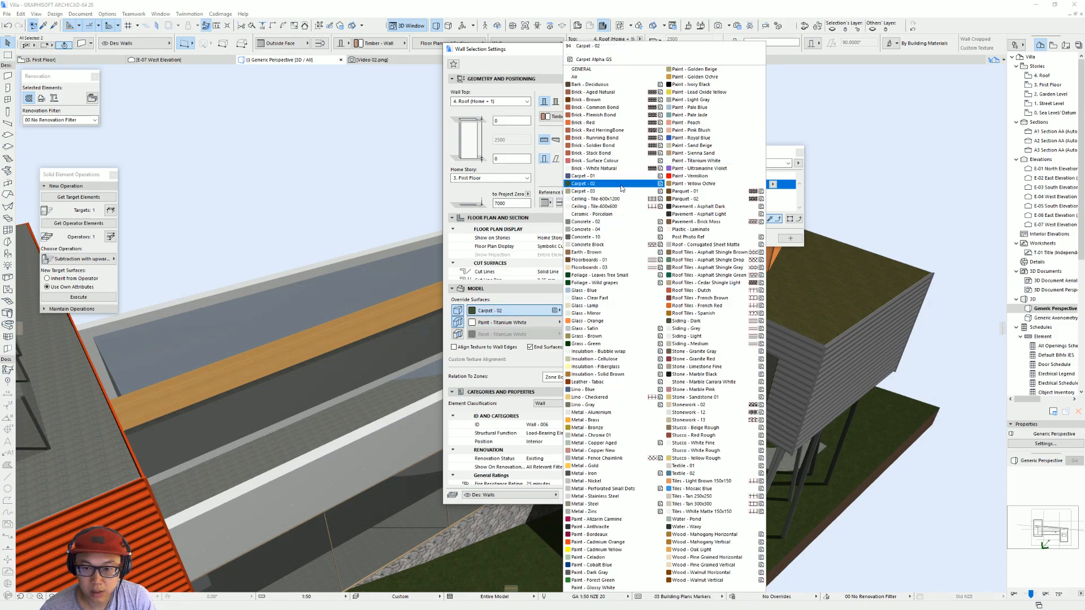
click(604, 304)
key(Return)
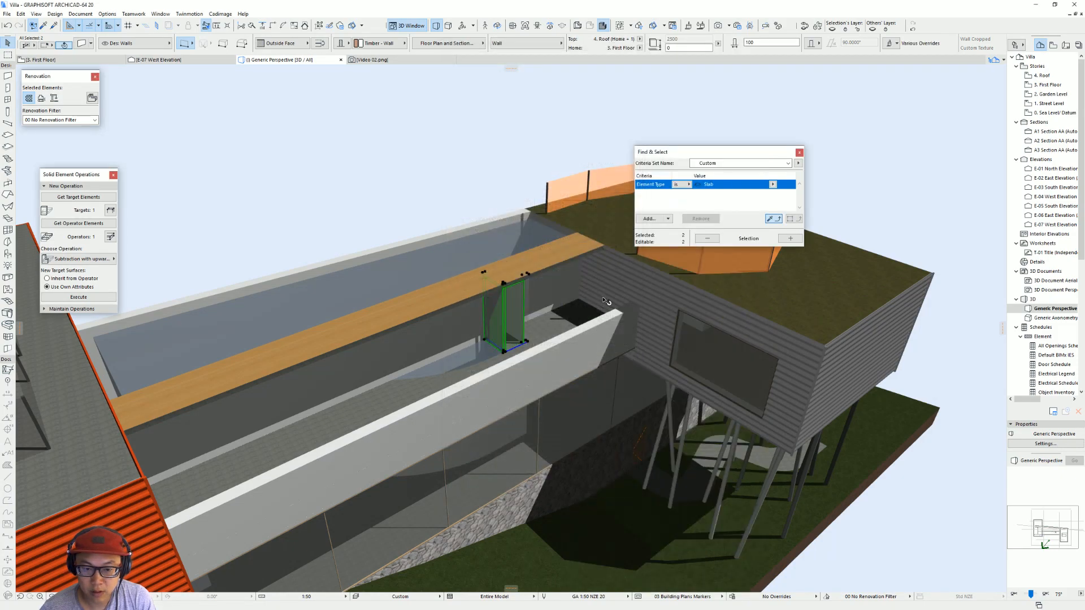
Step: Set both thin shaft walls' building material to Glass and link their surface overrides to Glass - Clear Fast
key(ctrl+t)
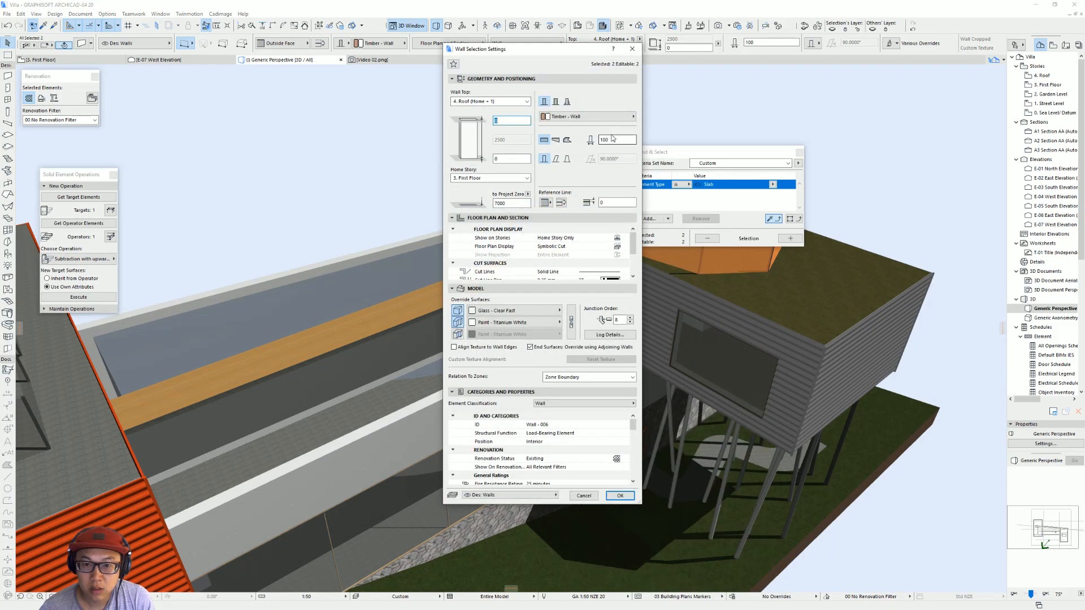
click(588, 117)
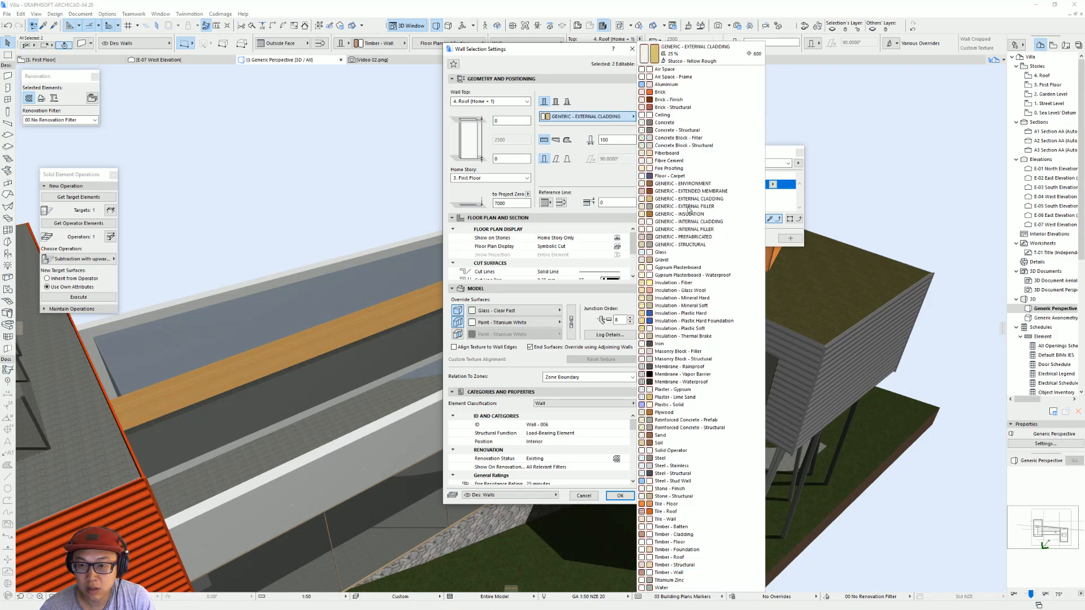
click(678, 252)
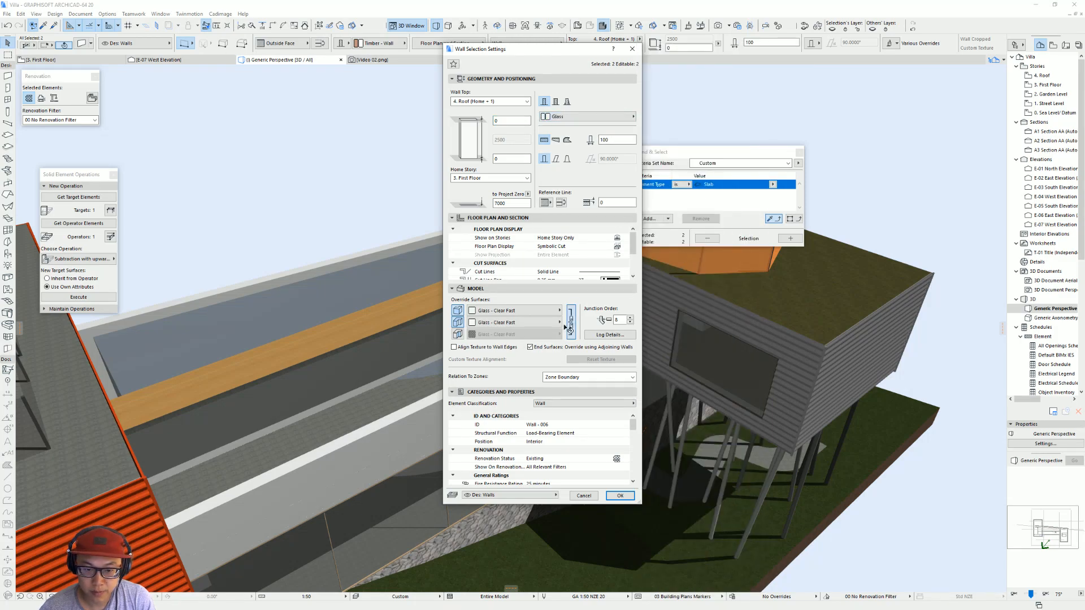
key(Return)
key(Escape)
Step: Shorten the shaft's glass front wall on the first floor plan to end at the inner face of the thick side wall
scroll(526, 320, up, 5)
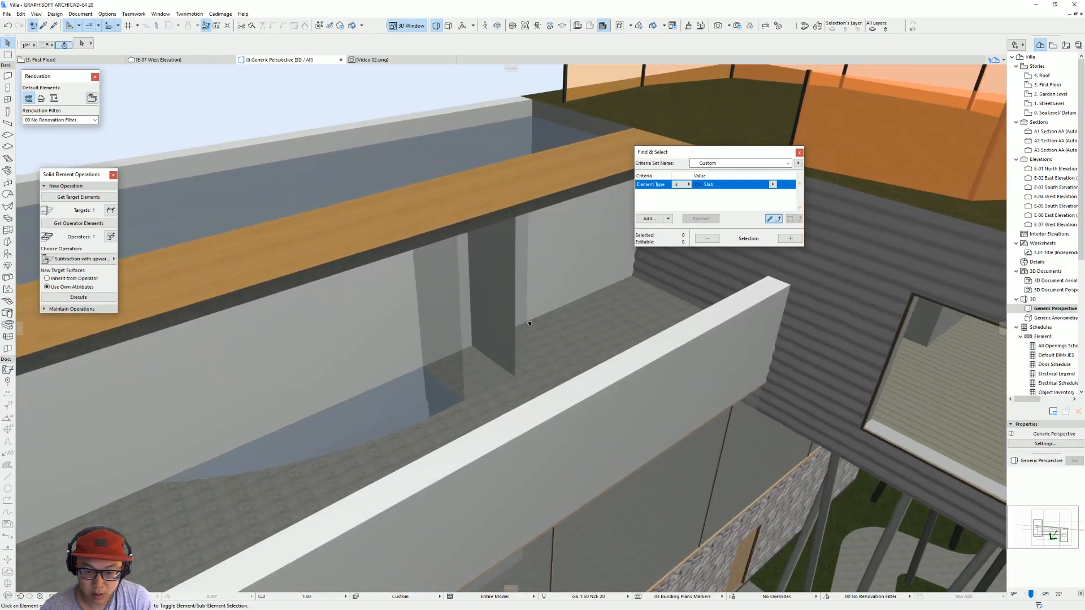
shift+middle_drag(534, 321, 524, 355)
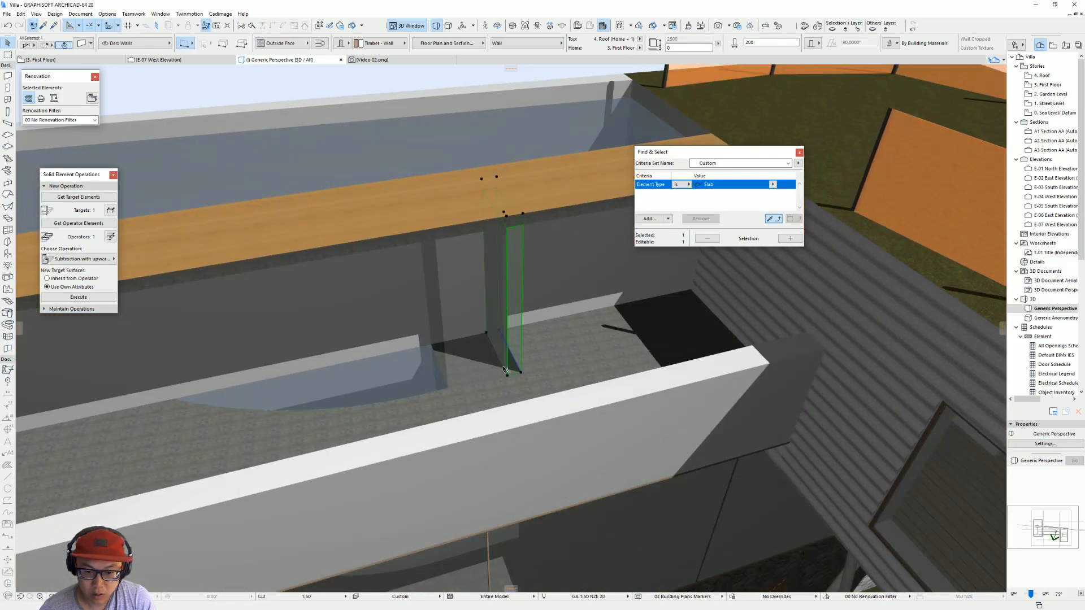
key(F2)
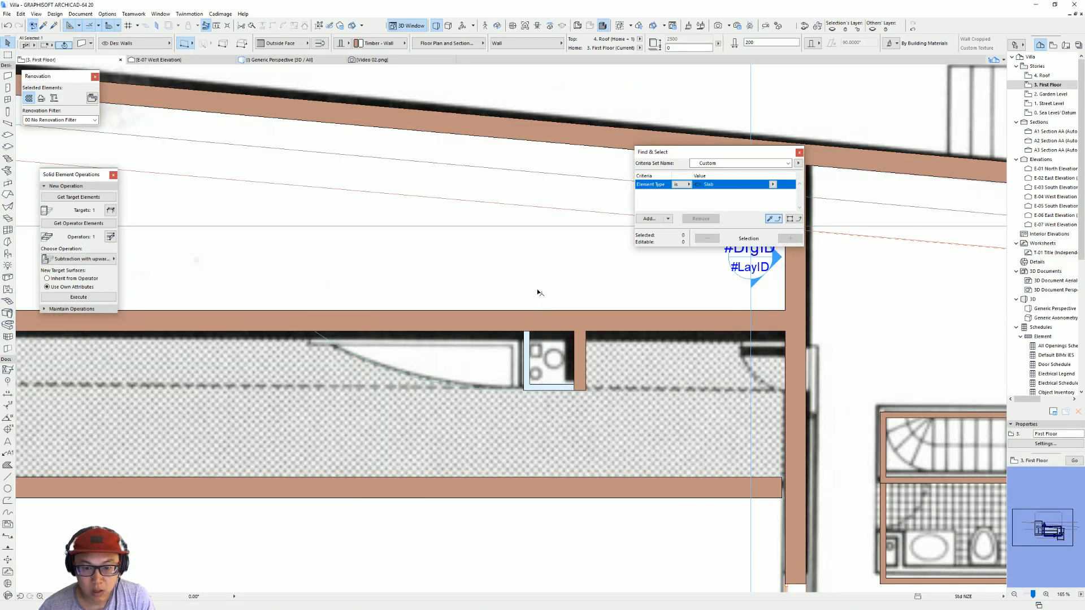
click(582, 389)
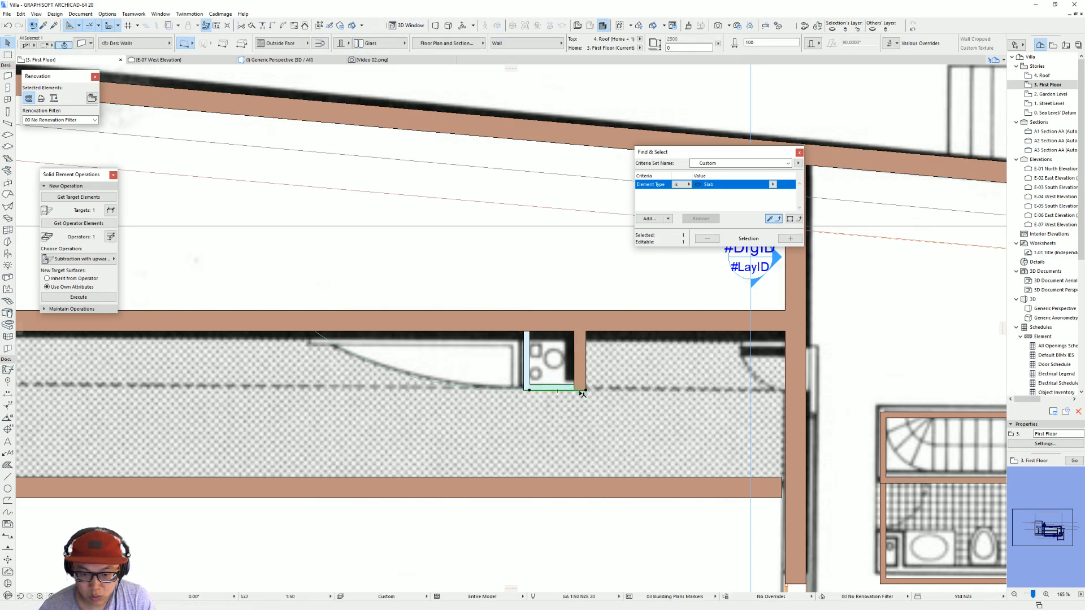
click(584, 390)
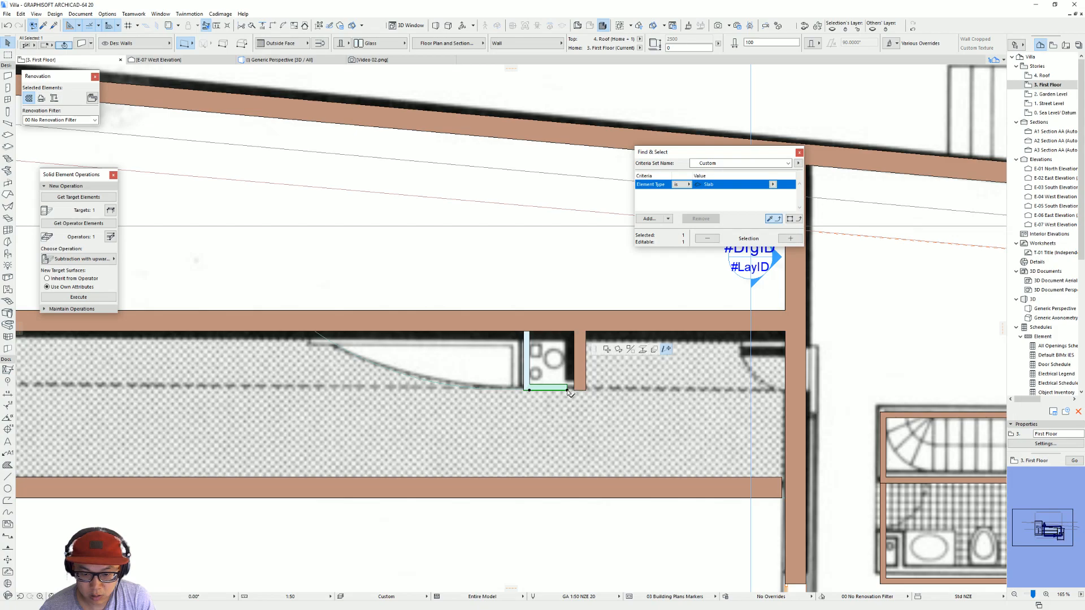
click(586, 389)
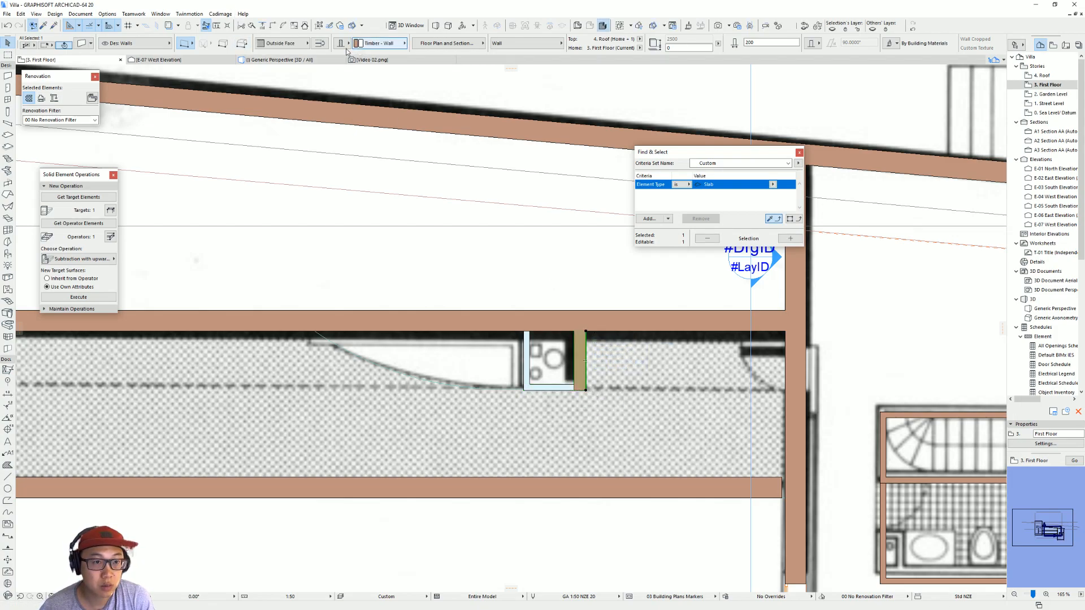
drag(597, 390, 583, 390)
key(ctrl+d)
click(583, 390)
click(586, 390)
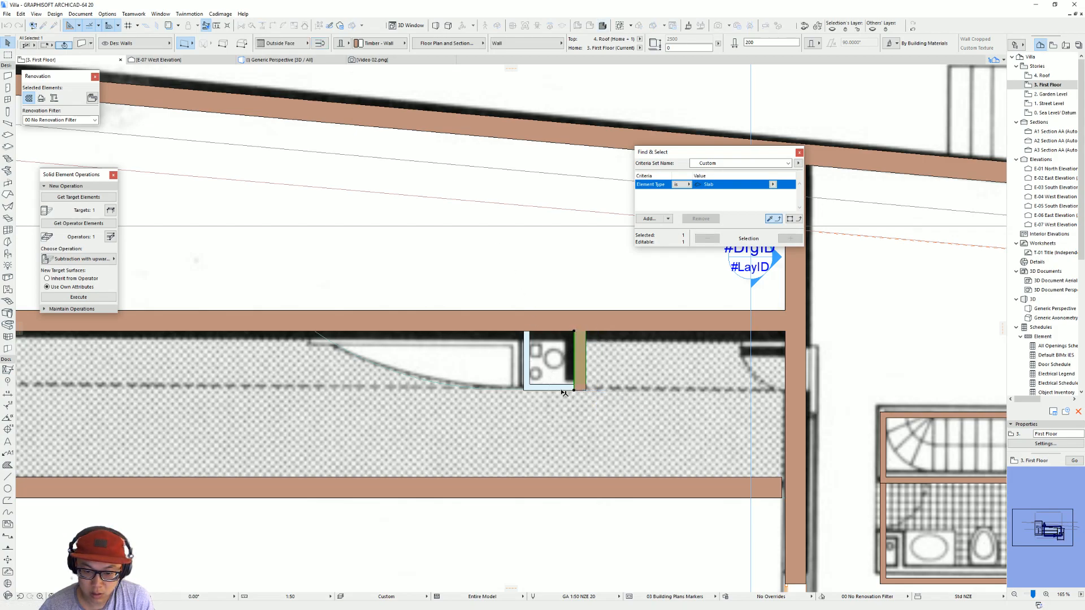
click(609, 374)
key(F3)
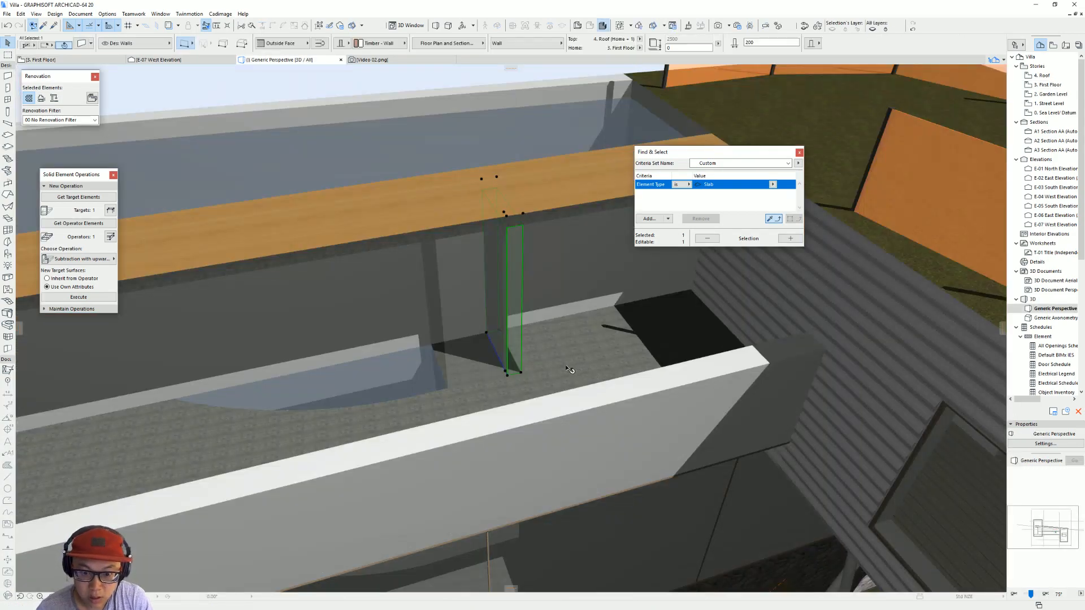
Step: Examine the glazed shaft, the pool deck and the villa's exterior in 3D from all sides
shift+middle_drag(537, 283, 206, 338)
scroll(500, 367, up, 5)
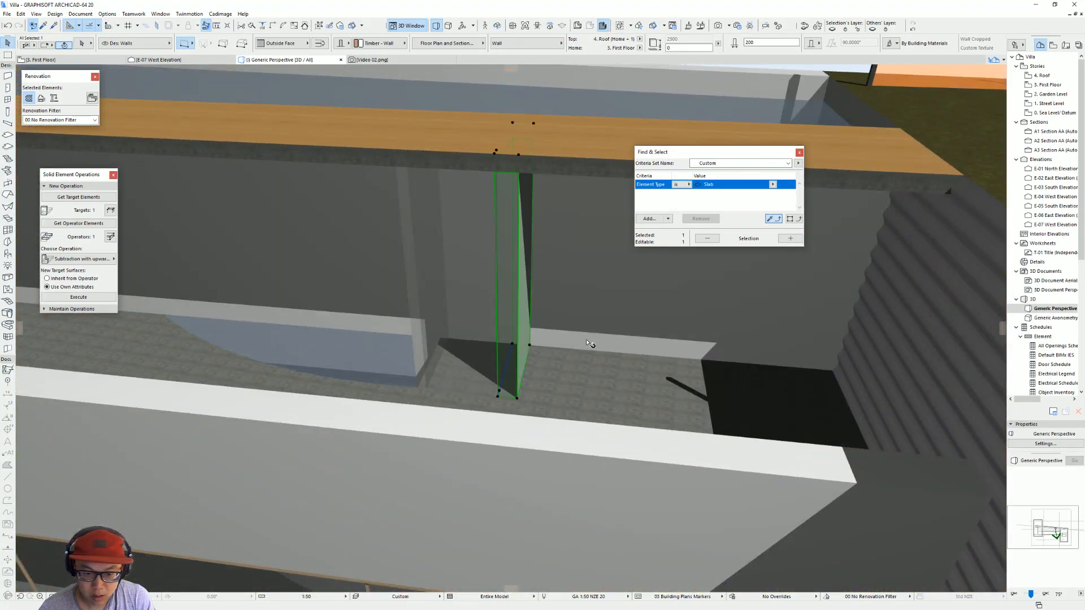
shift+middle_drag(588, 343, 403, 355)
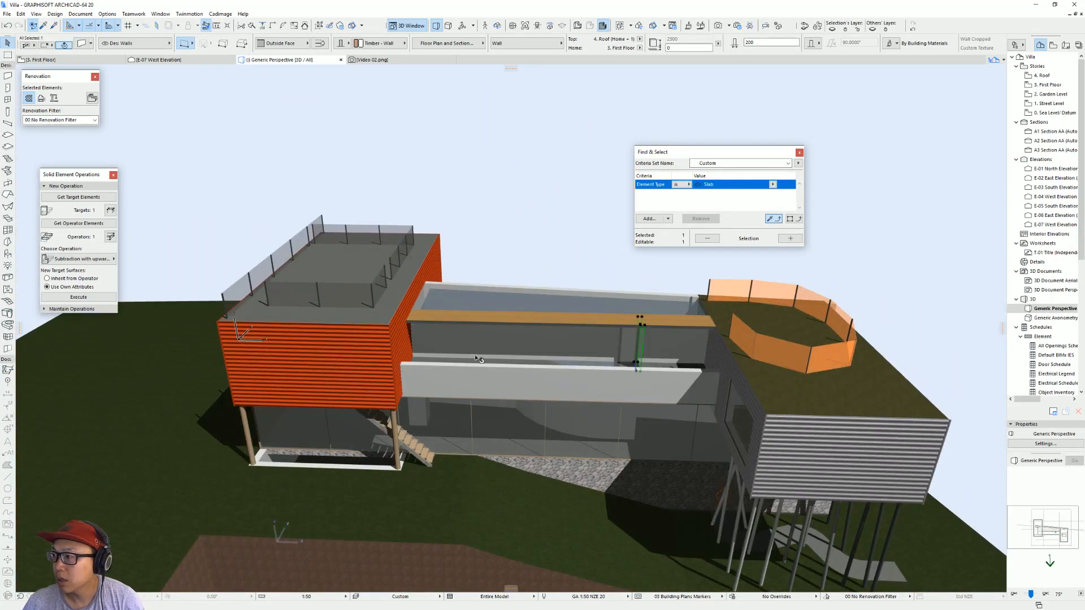
shift+middle_drag(490, 373, 310, 366)
scroll(406, 344, down, 2)
shift+middle_drag(407, 345, 695, 364)
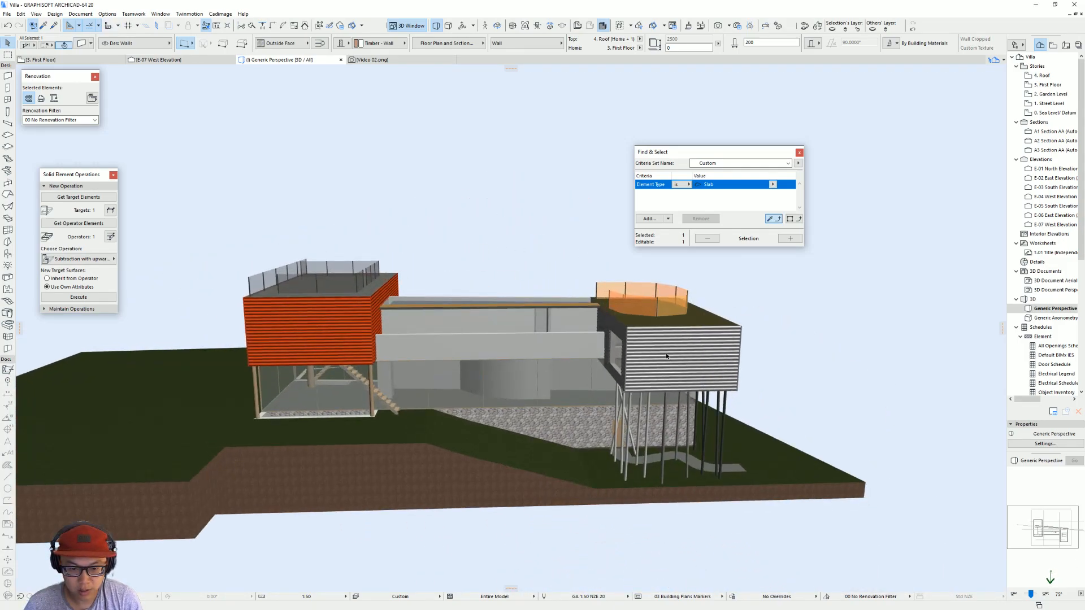
scroll(427, 389, up, 2)
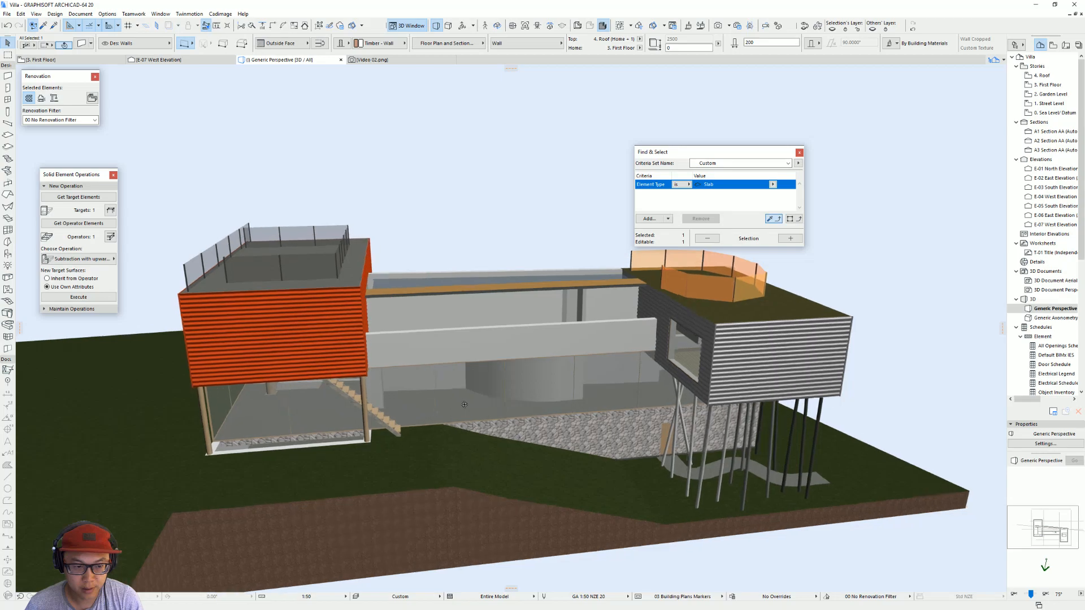
shift+middle_drag(346, 298, 404, 281)
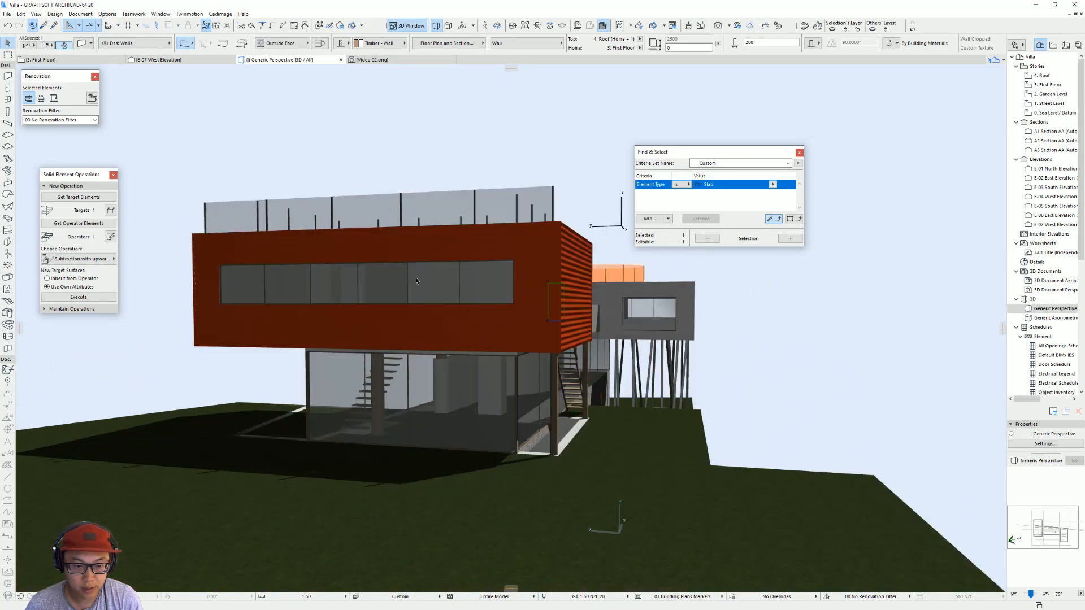
shift+middle_drag(767, 318, 680, 349)
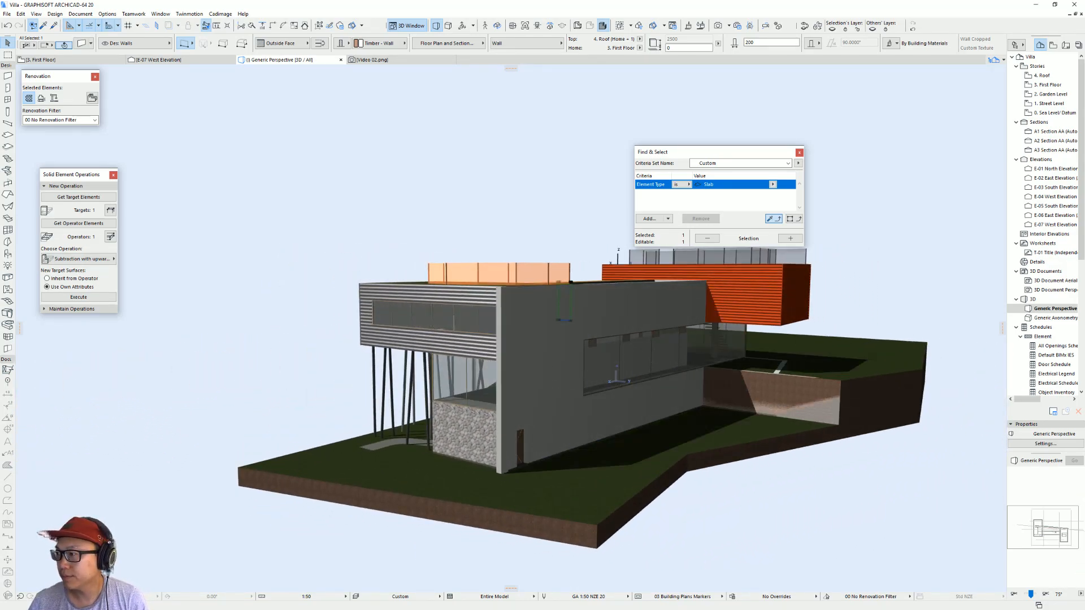